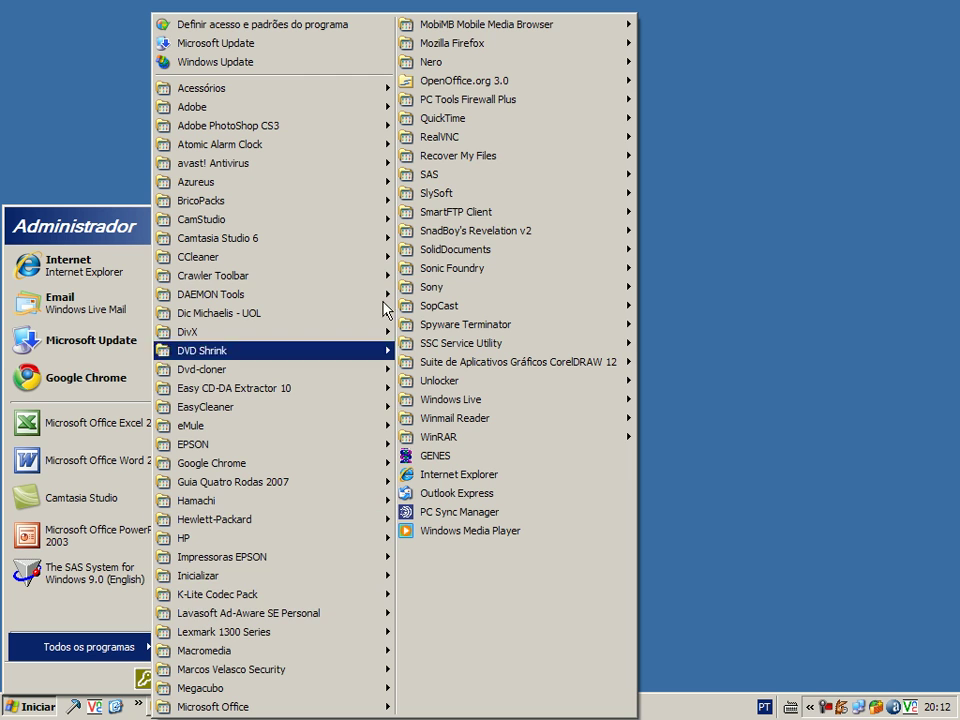
Launch The SAS System for Windows 9.0 (English) and maximize its window.
mouse_move(514, 186)
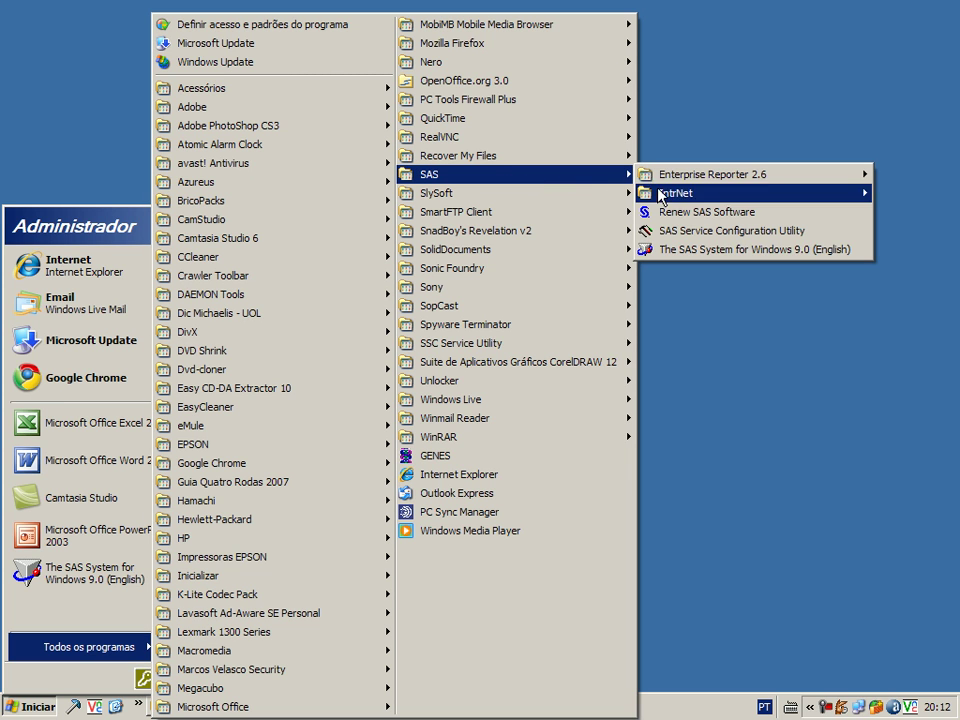
left_click(730, 250)
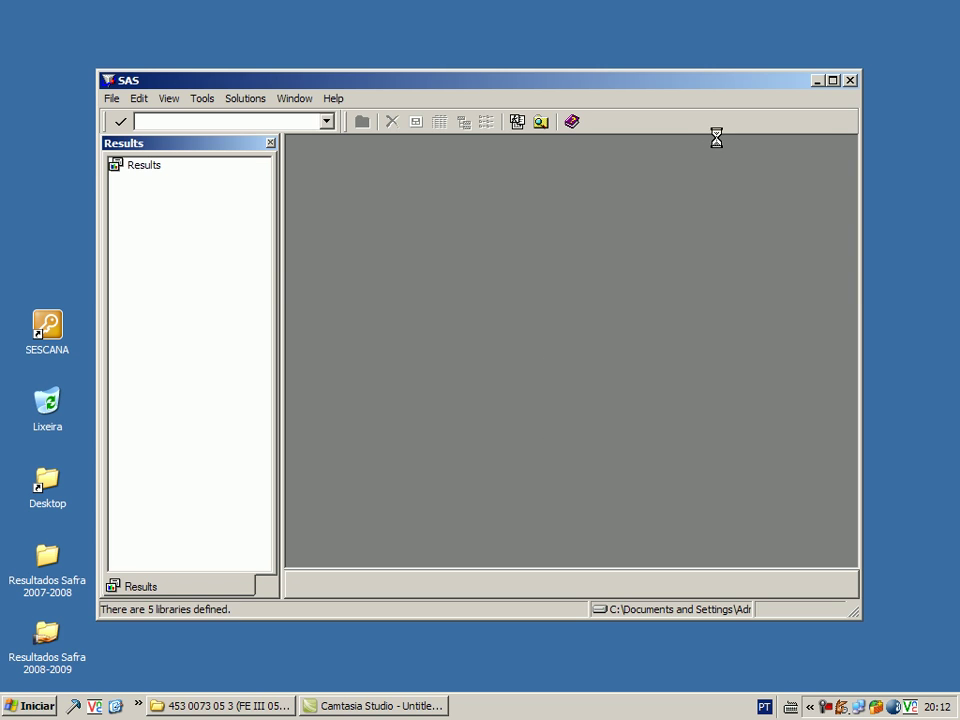
left_click(836, 84)
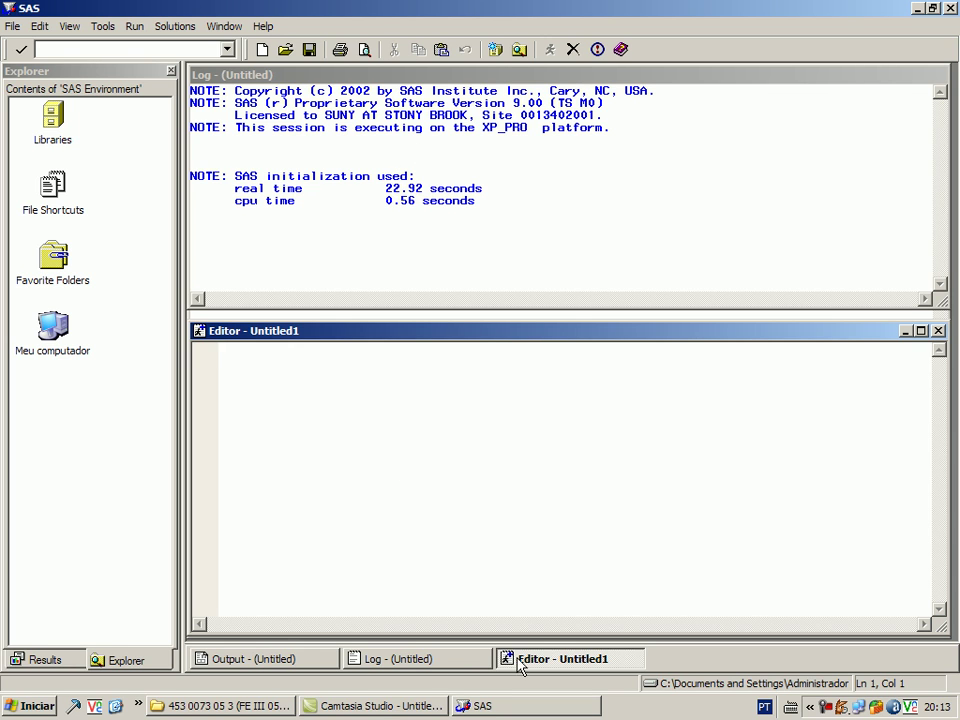
View the Output, Log and Editor windows of the SAS session one after another.
left_click(281, 664)
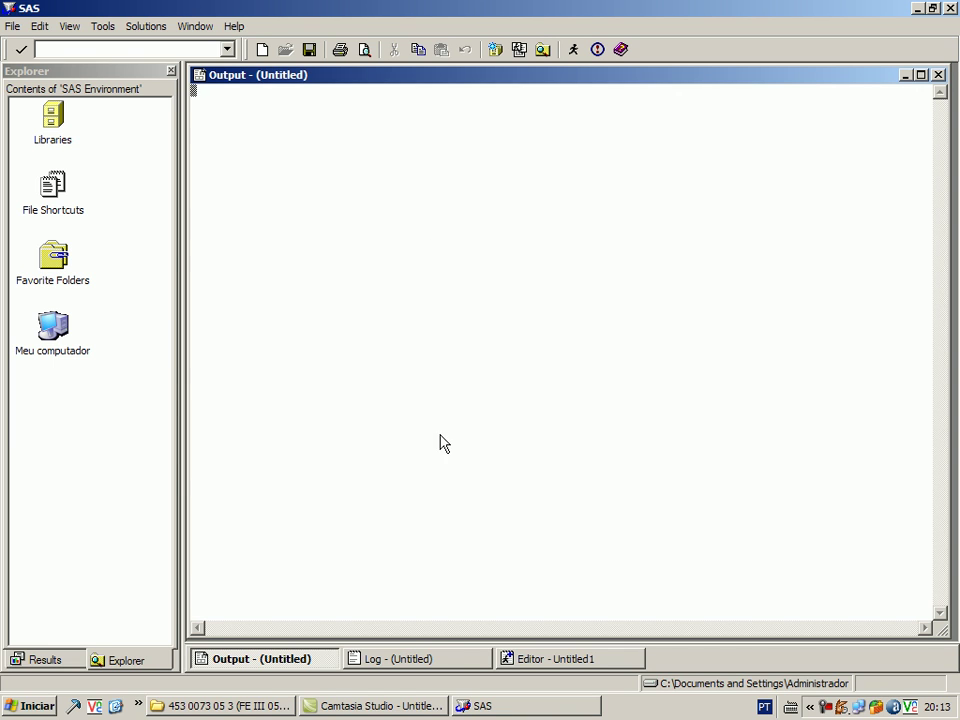
left_click(433, 664)
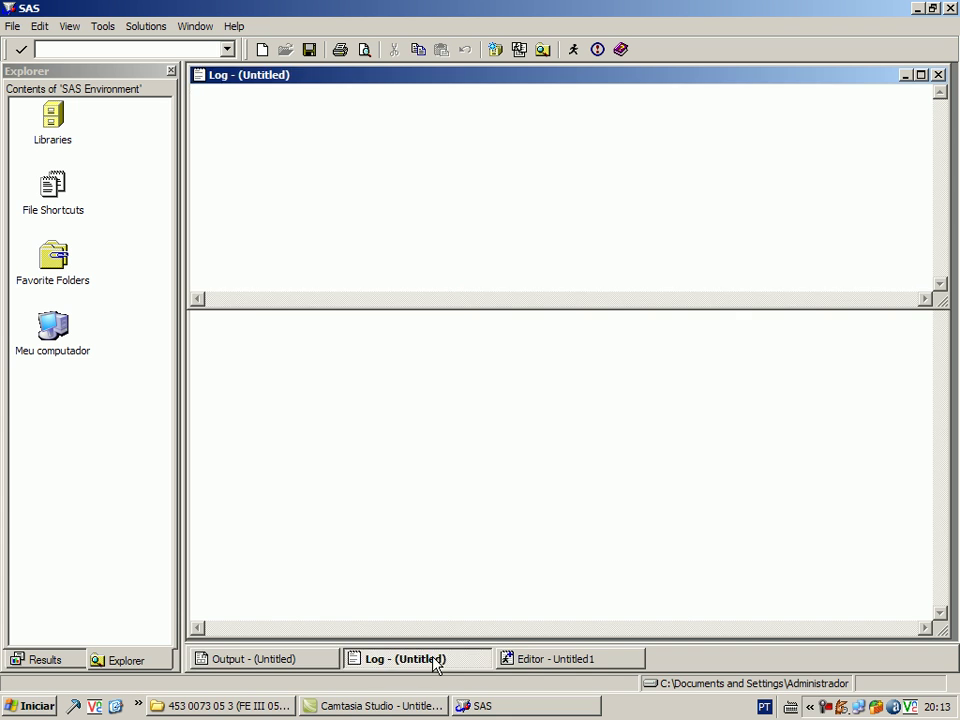
left_click(515, 659)
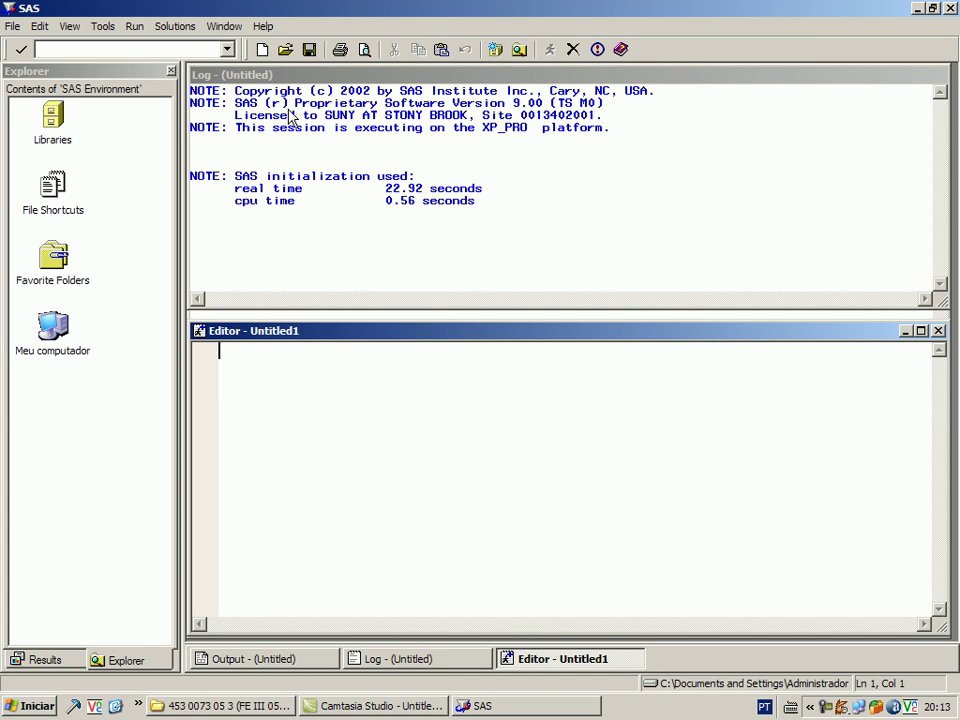
Open the Anova simples program from the inner Modelos folder in the SAS editor.
left_click(286, 56)
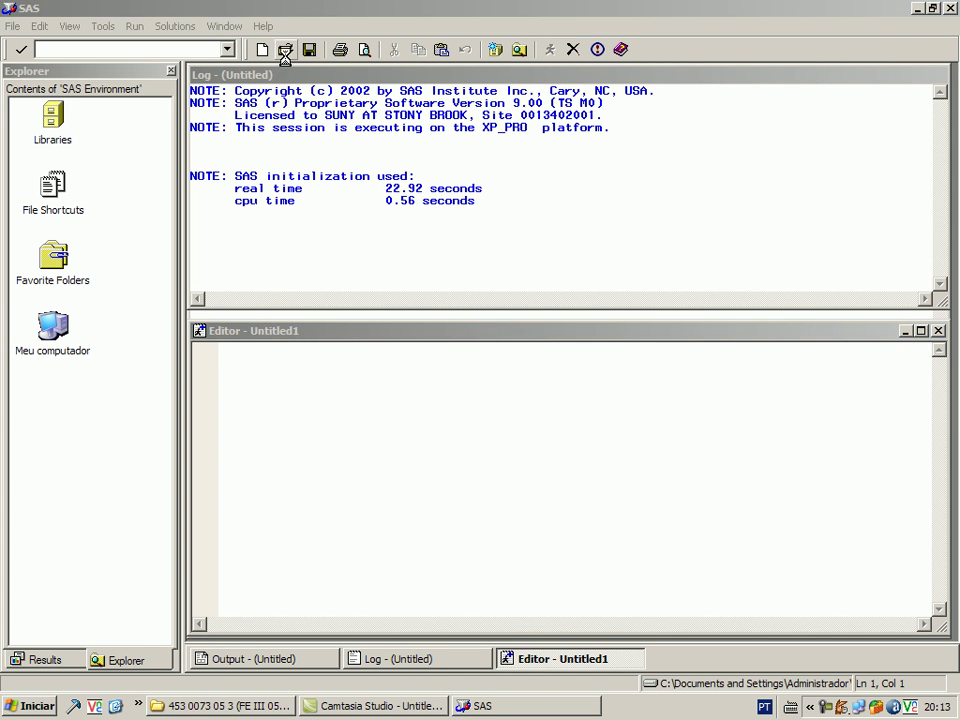
left_click_drag(343, 52, 438, 58)
double_click(232, 124)
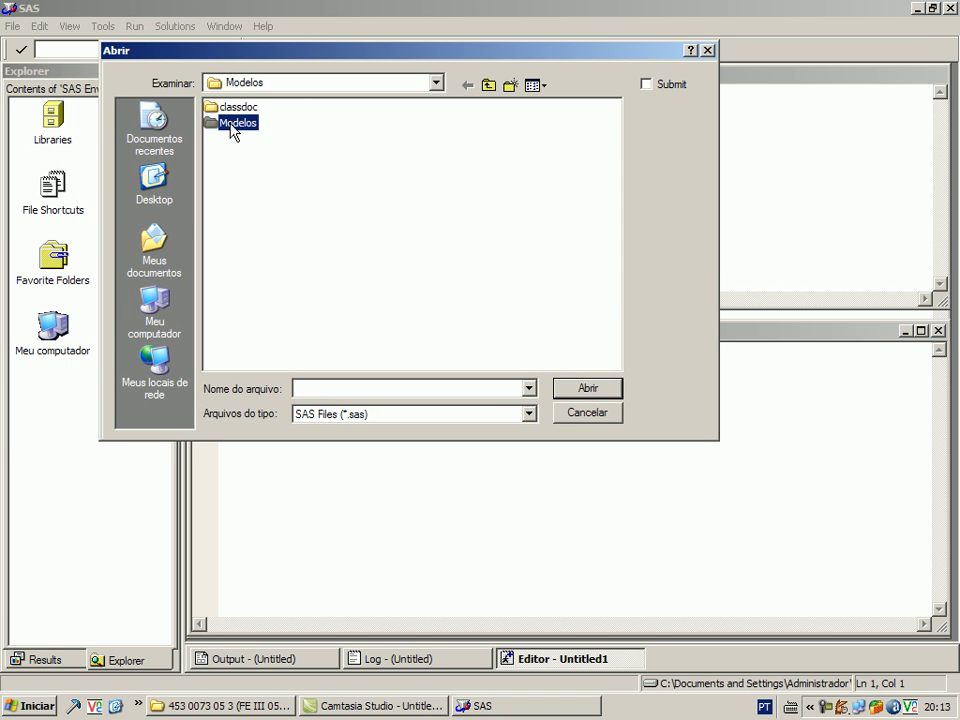
left_click(256, 110)
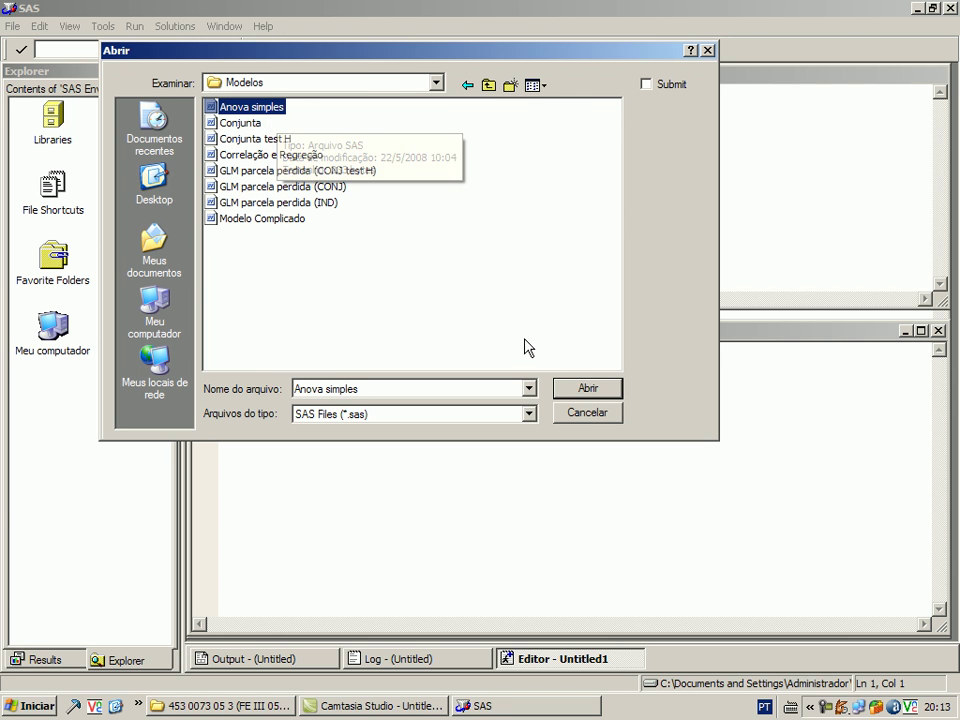
left_click(567, 387)
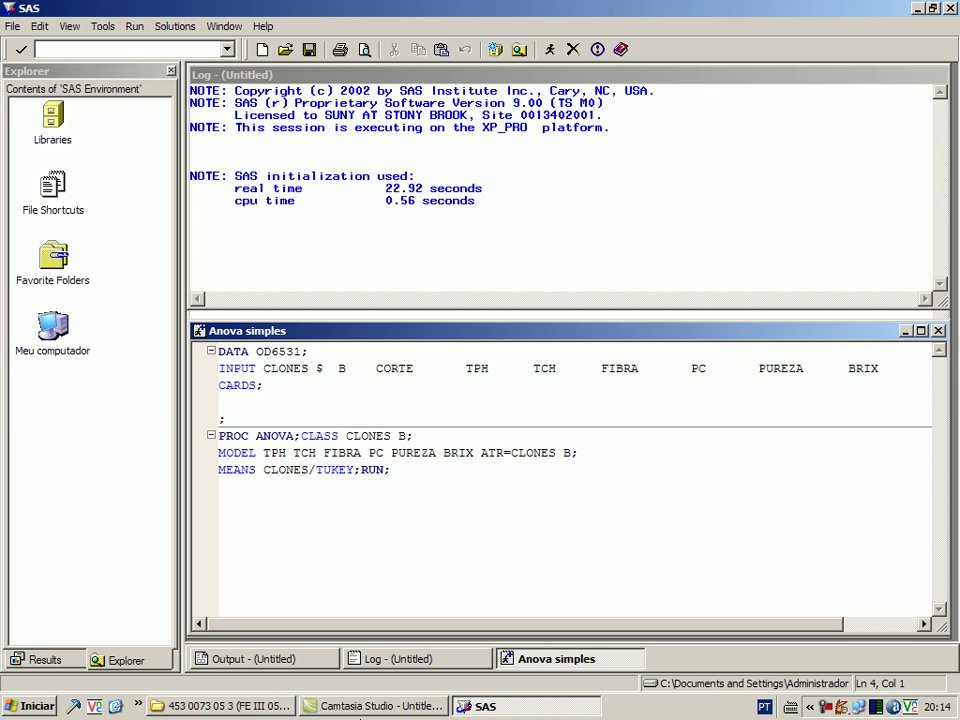
Switch to the trial's file folder, open the FEIII 05 workbook in Excel and show its Modelo sheet.
left_click(263, 706)
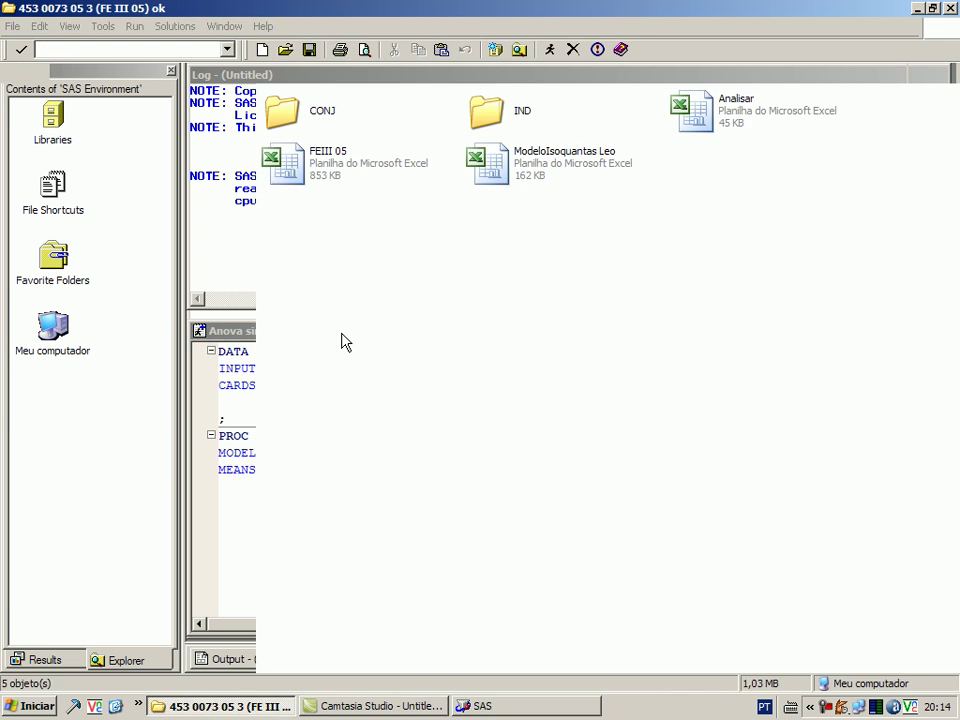
double_click(300, 160)
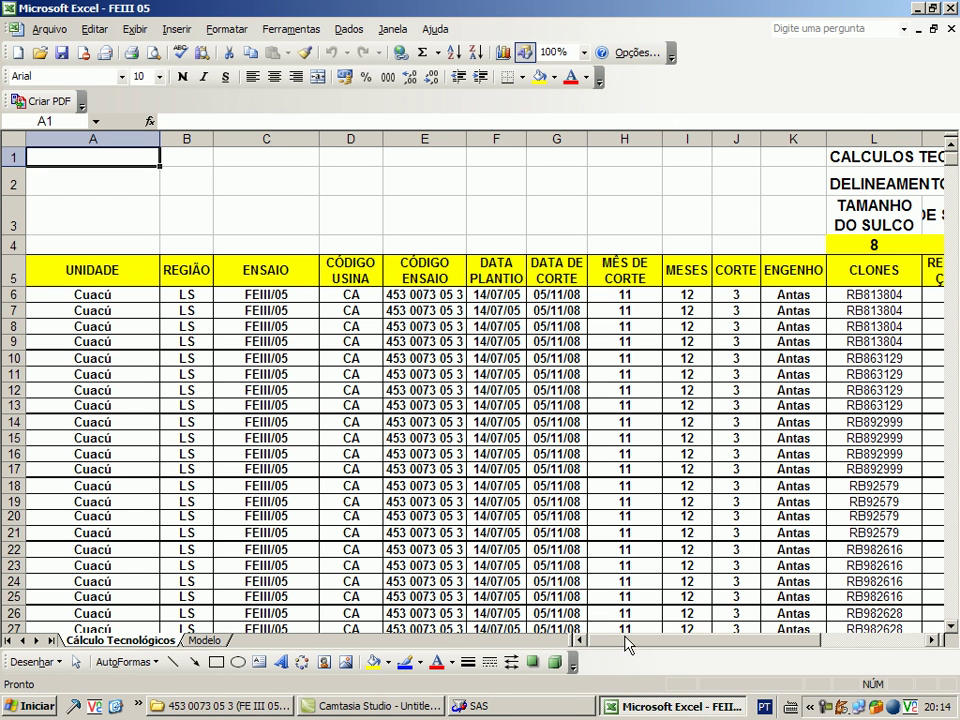
left_click(874, 652)
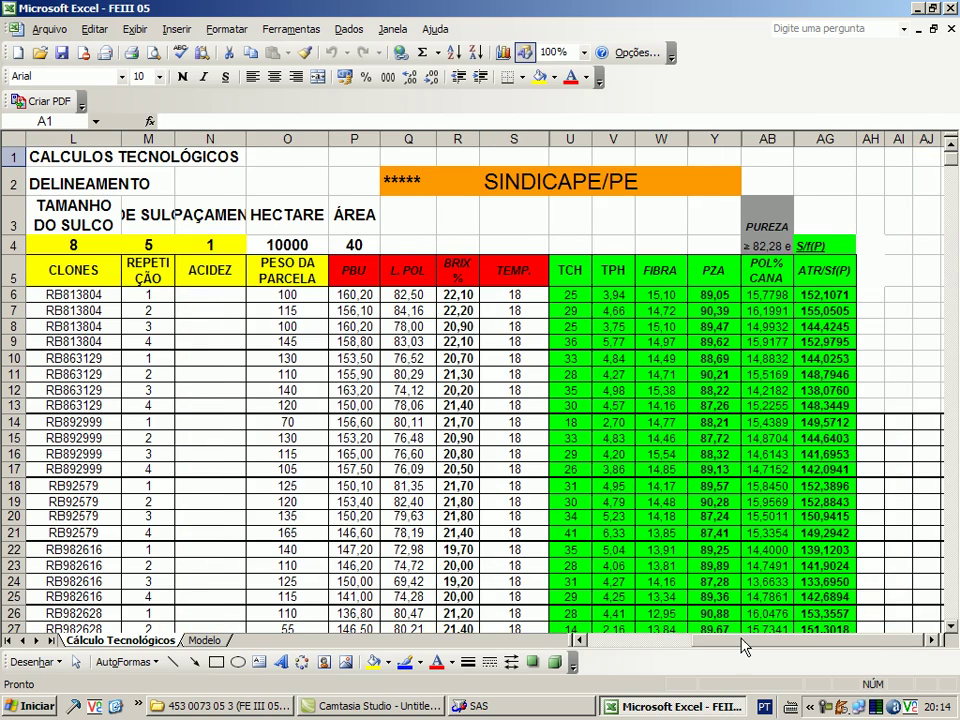
left_click_drag(739, 640, 729, 640)
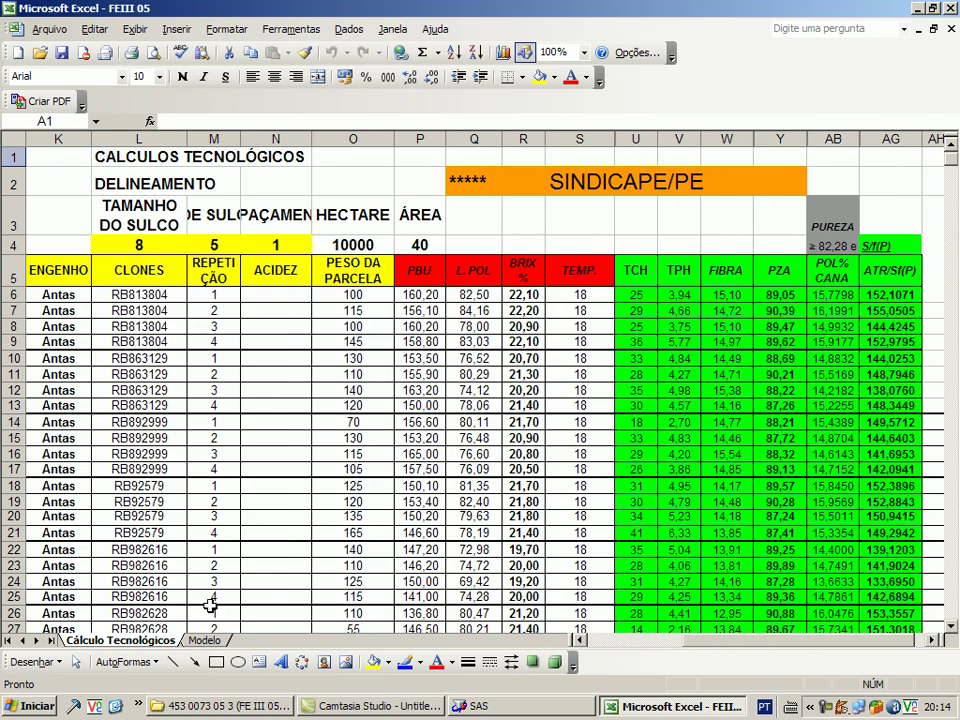
left_click(207, 640)
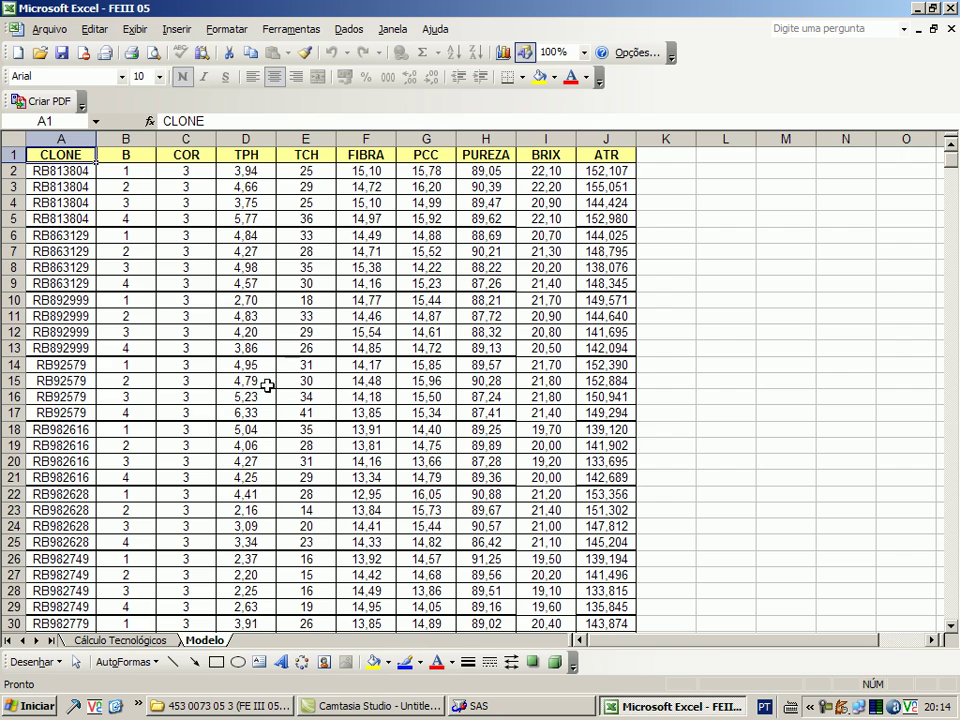
Examine the input and calculated columns of the Cálculo Tecnológicos sheet and compare them with the Modelo sheet.
left_click(150, 640)
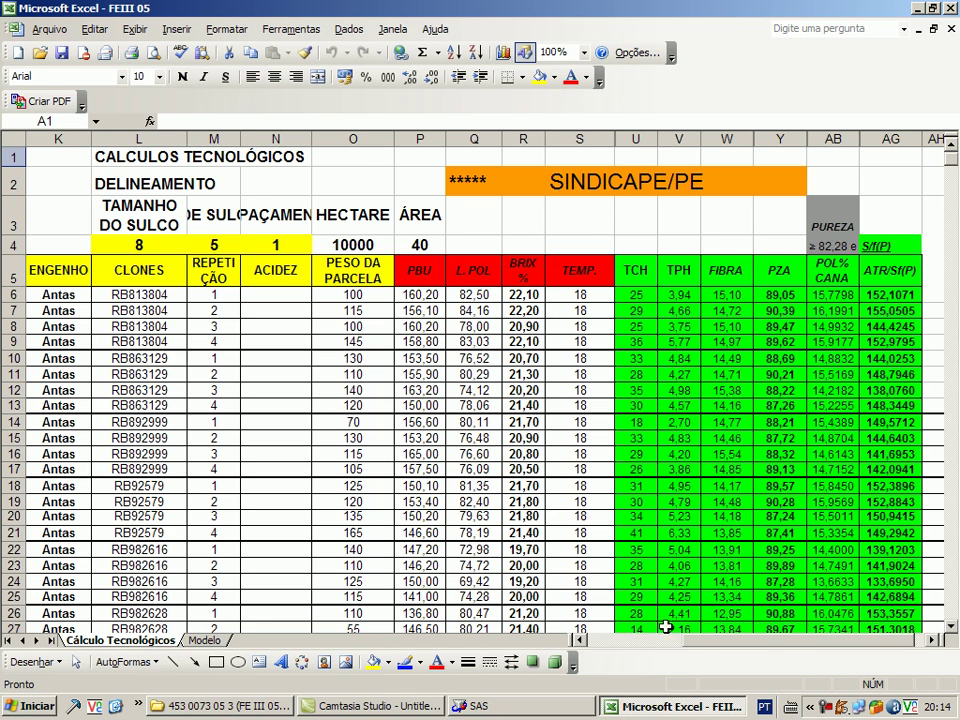
left_click_drag(701, 646, 656, 647)
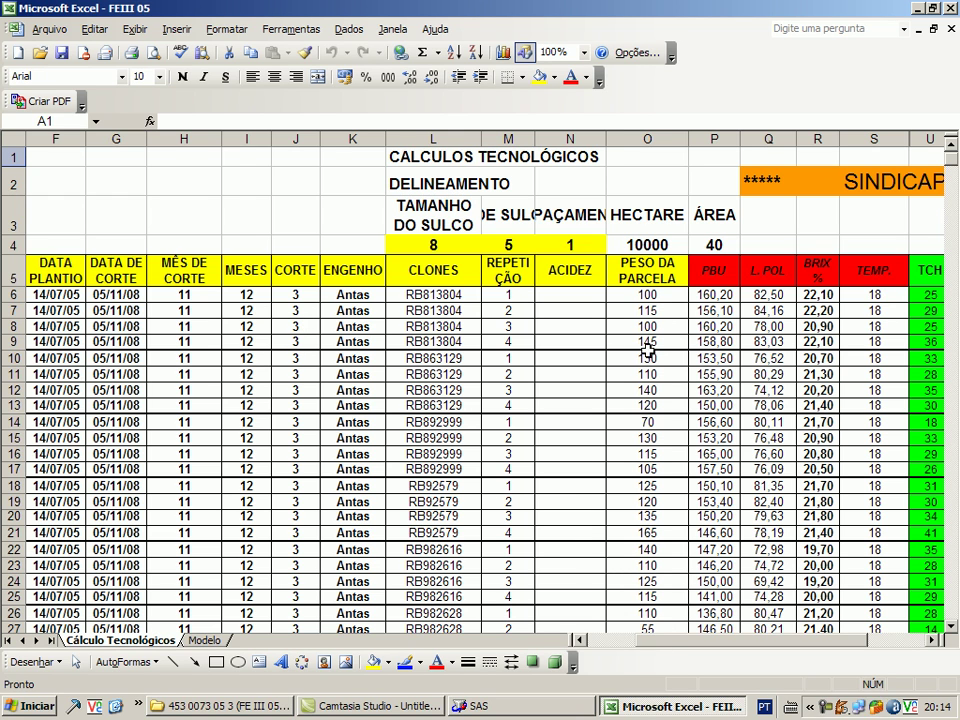
left_click_drag(706, 648, 773, 648)
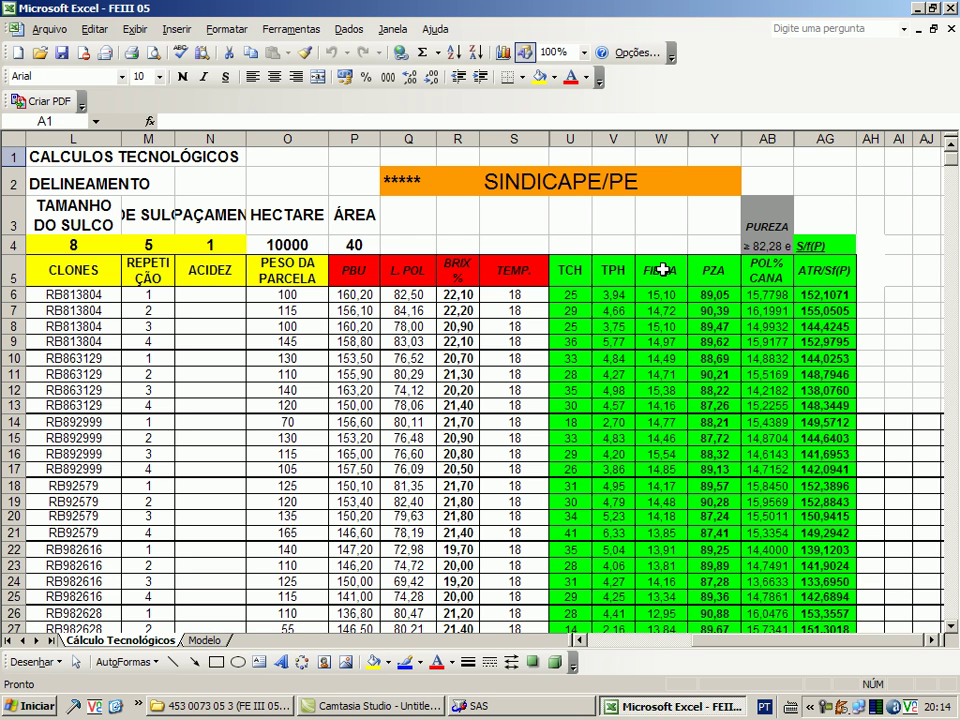
left_click(204, 640)
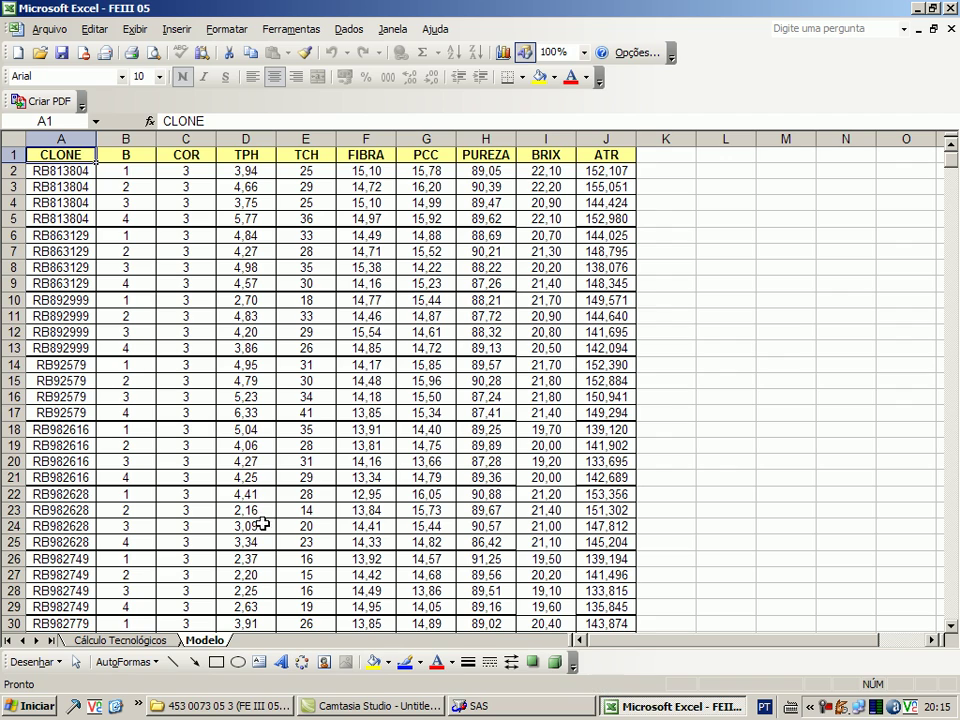
Return to the trial's file folder and open the Analisar workbook in Excel.
left_click(230, 706)
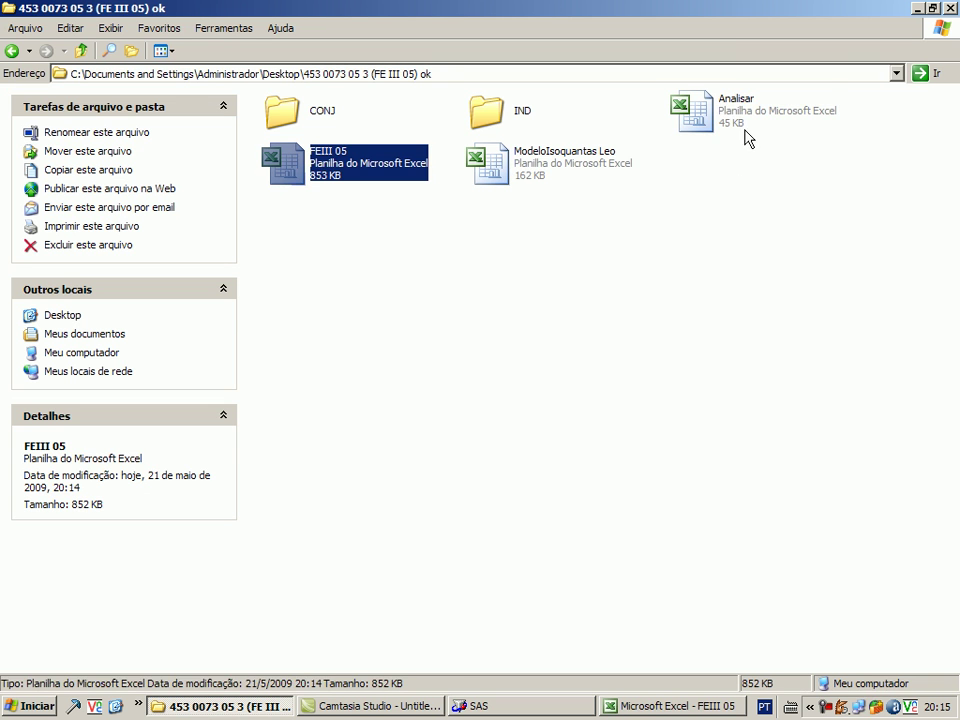
left_click(708, 118)
double_click(708, 118)
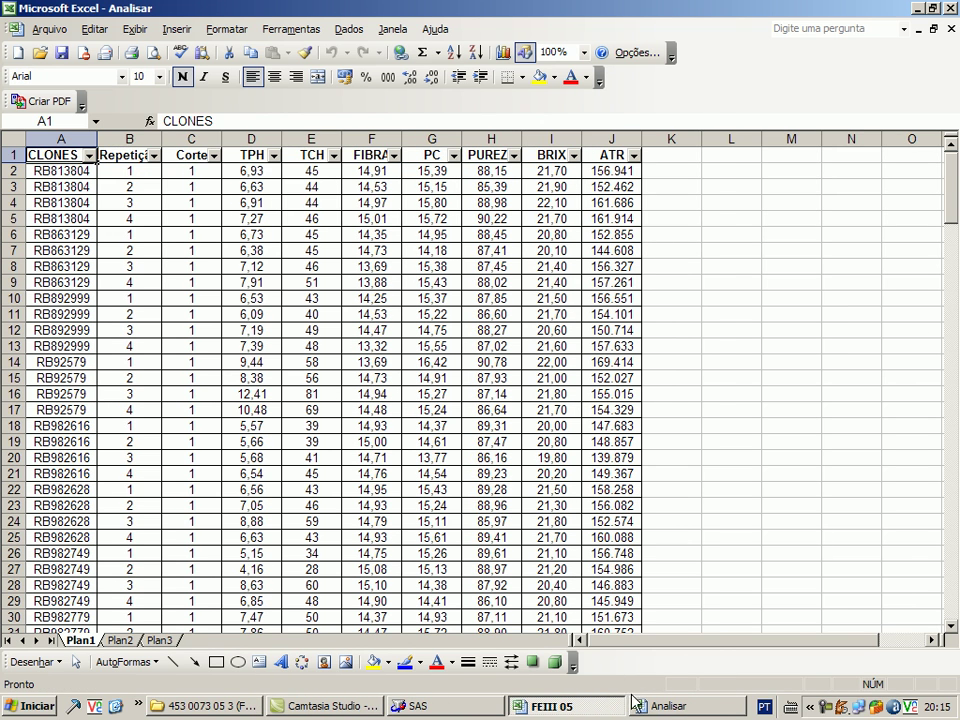
Compare the FEIII 05 Modelo sheet with the Analisar workbook and examine where the green corte 3 rows begin.
left_click(561, 706)
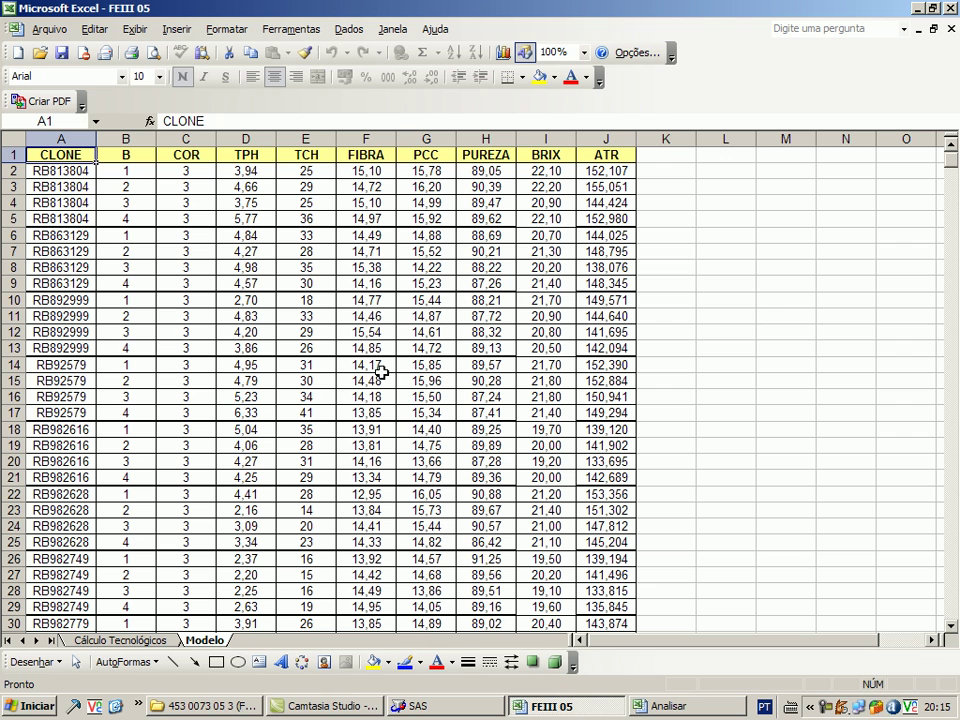
left_click(655, 704)
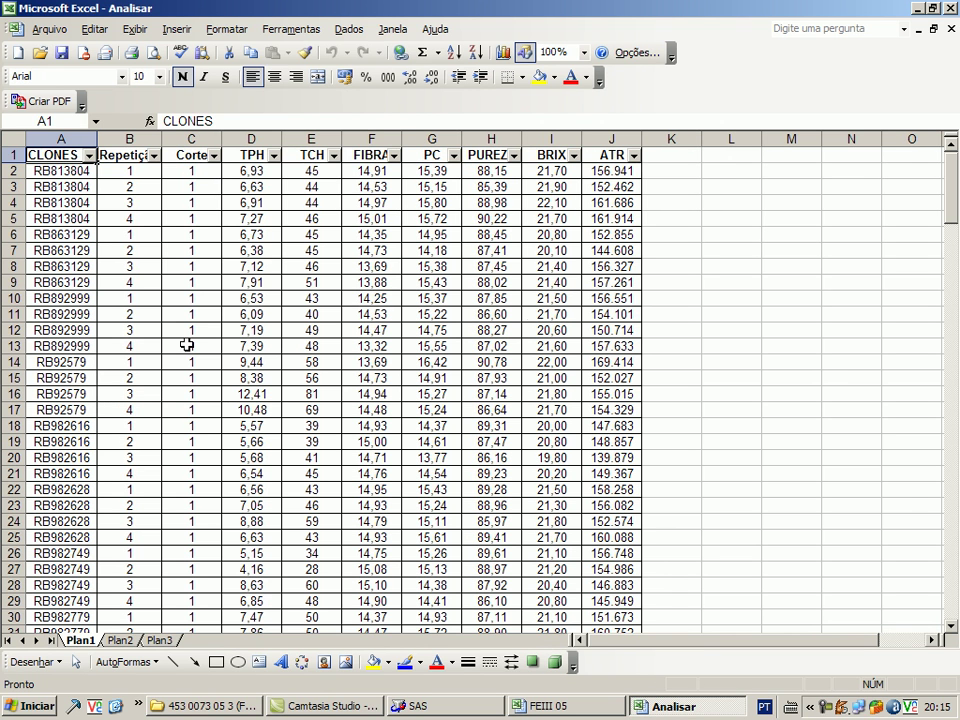
left_click_drag(953, 185, 955, 293)
left_click_drag(955, 338, 955, 478)
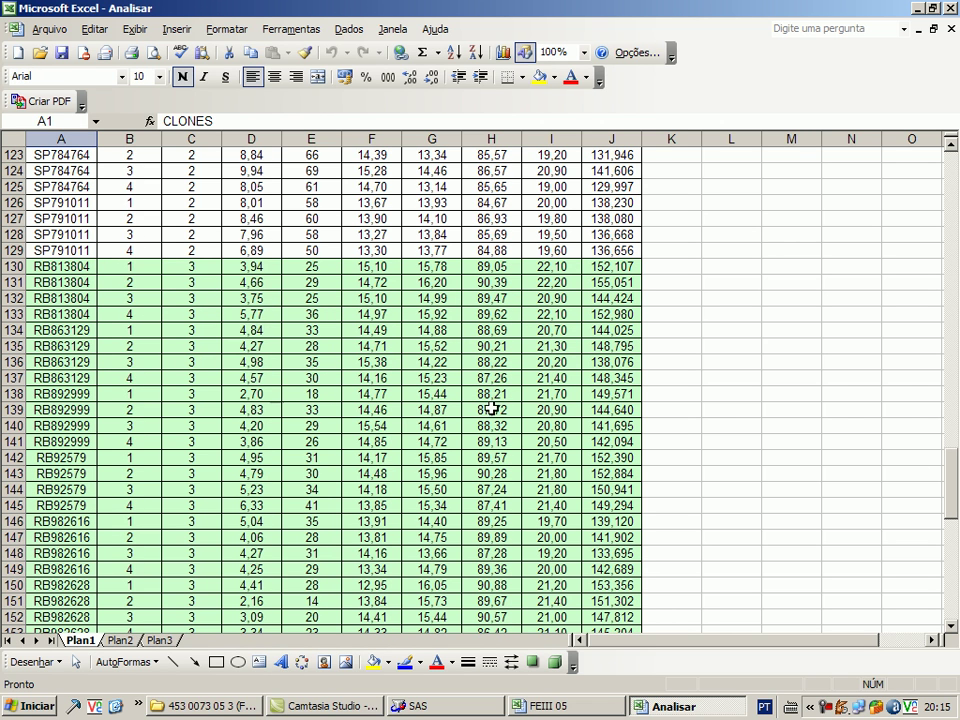
left_click_drag(955, 481, 957, 447)
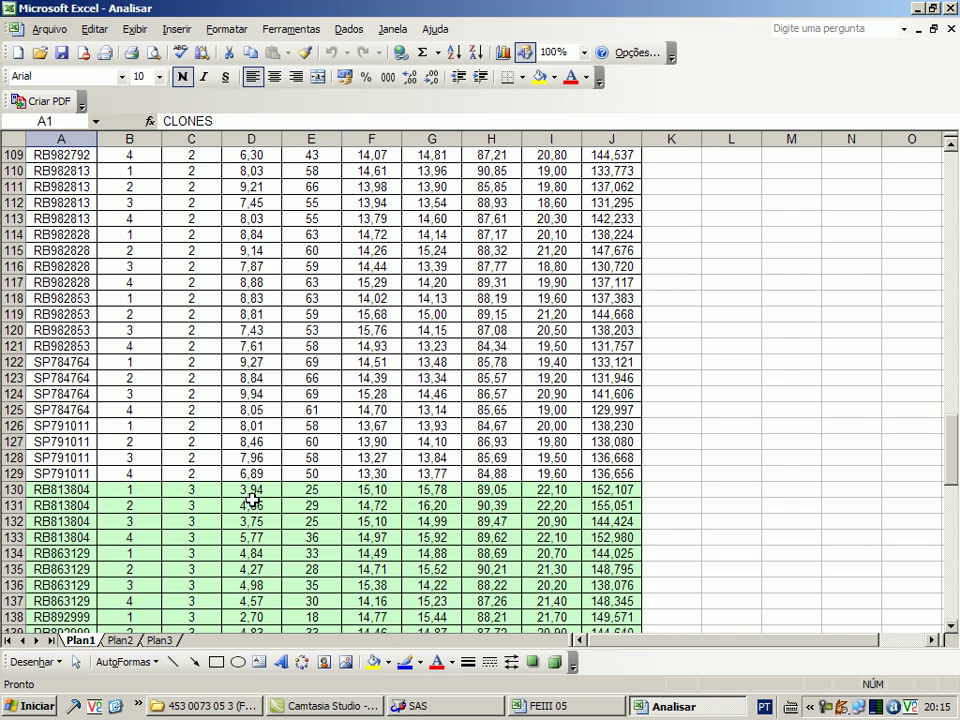
Open the regional and language options from the Windows Control Panel and bring up the number format customization for Português (Brasil).
left_click(25, 706)
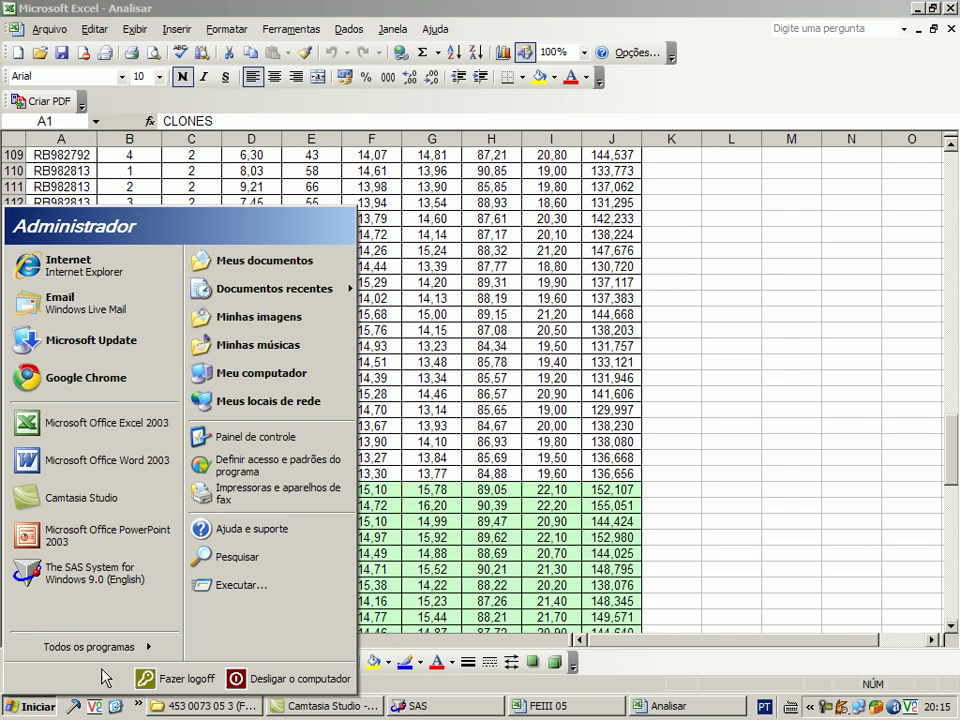
left_click(255, 438)
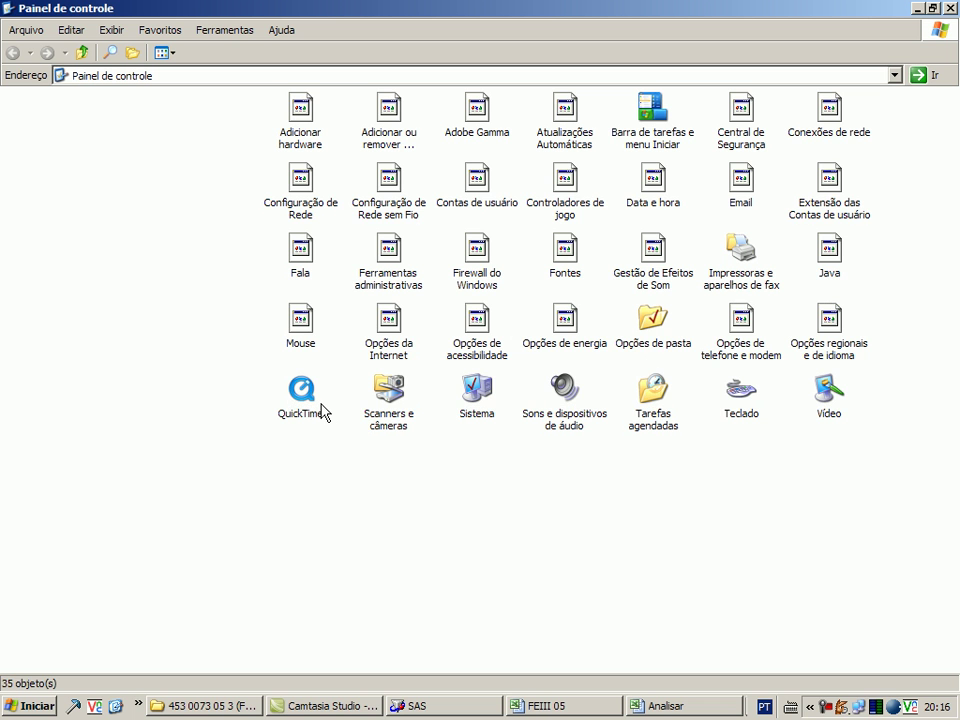
left_click(828, 327)
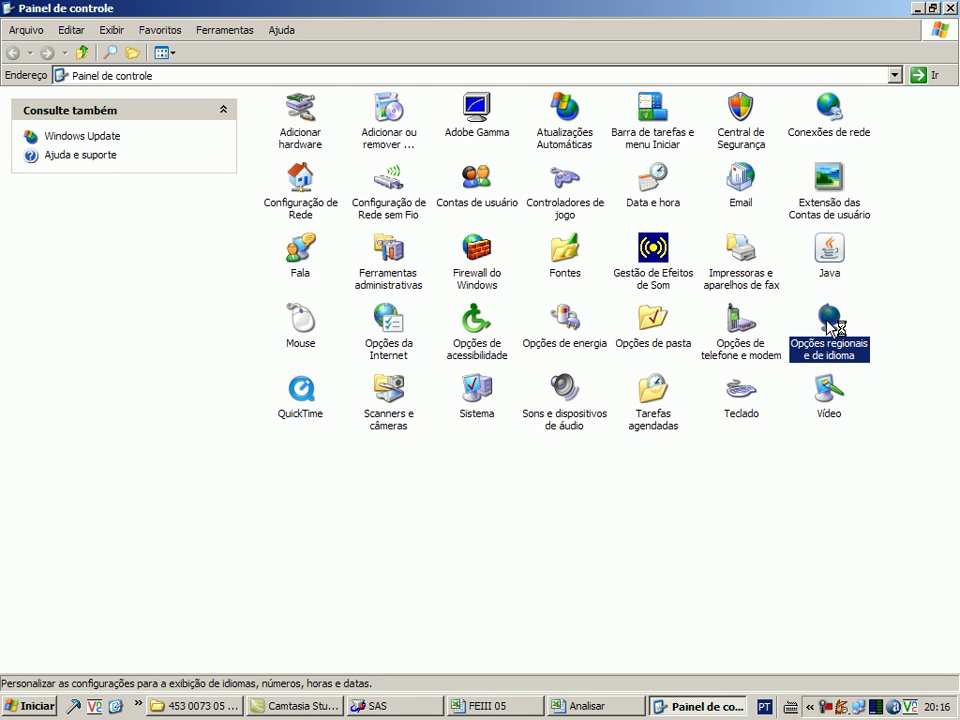
double_click(830, 325)
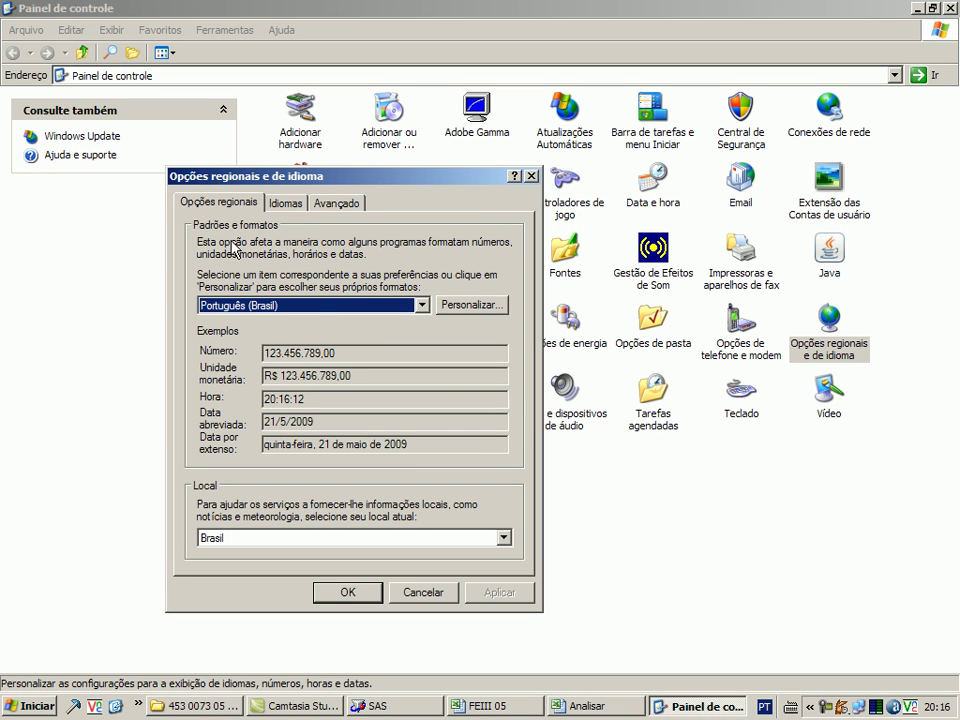
left_click_drag(304, 182, 297, 133)
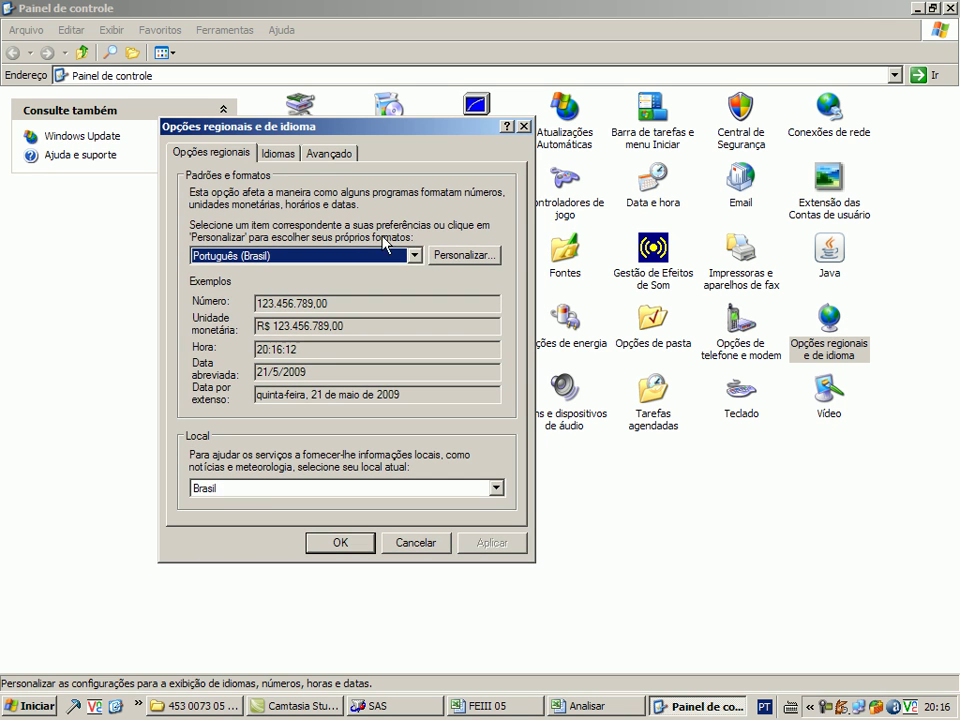
left_click(456, 256)
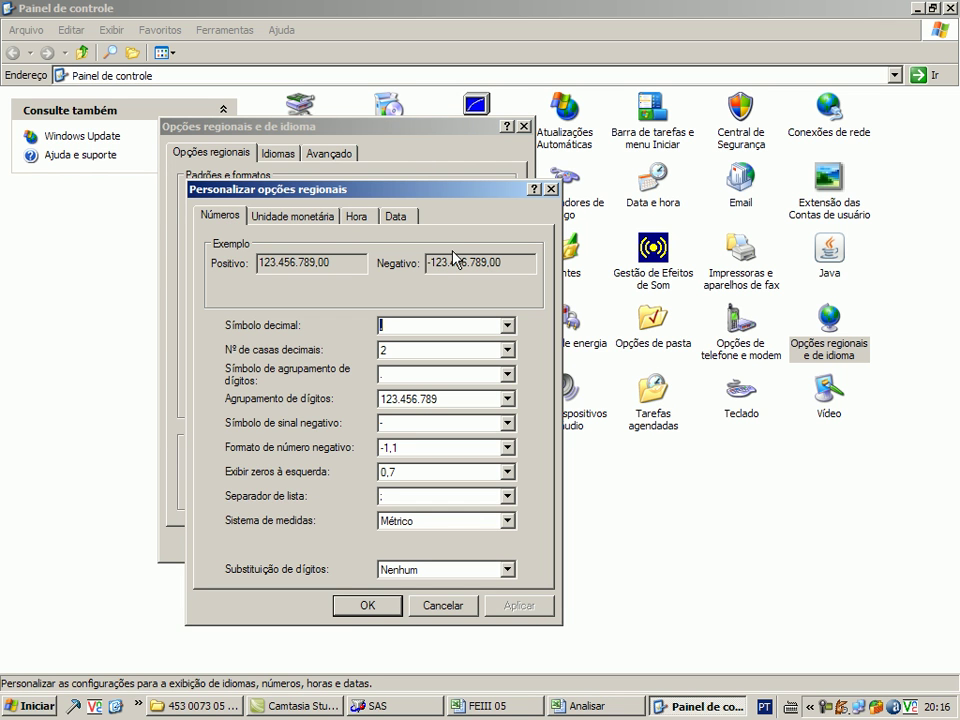
Set the decimal symbol to a period, apply the regional settings and return to the Analisar workbook.
left_click_drag(356, 197, 392, 140)
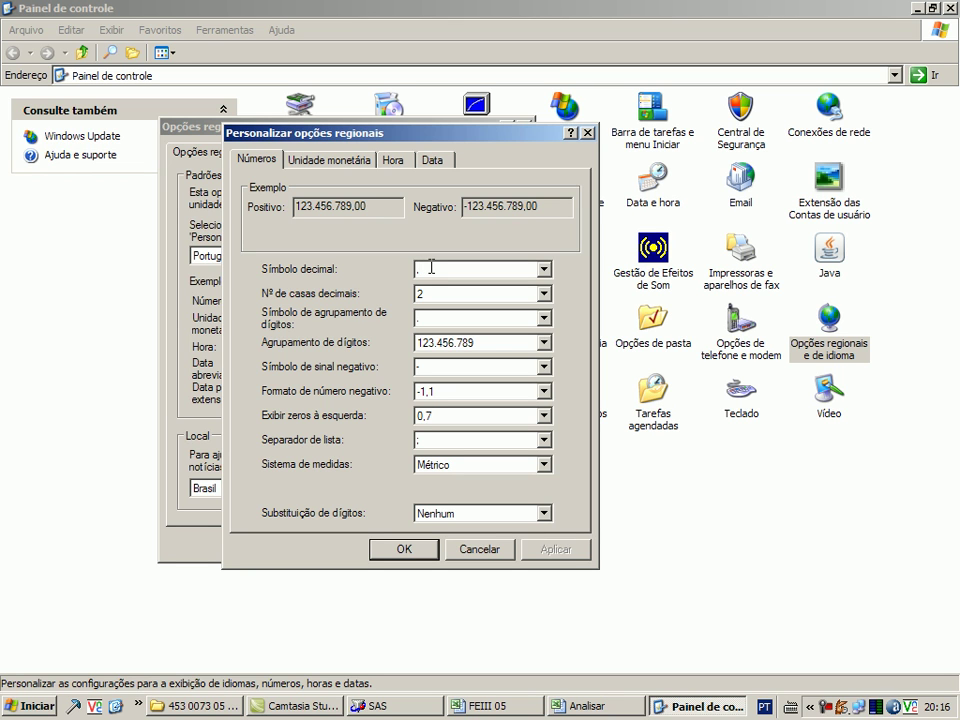
key("BackSpace")
left_click(550, 549)
left_click(414, 548)
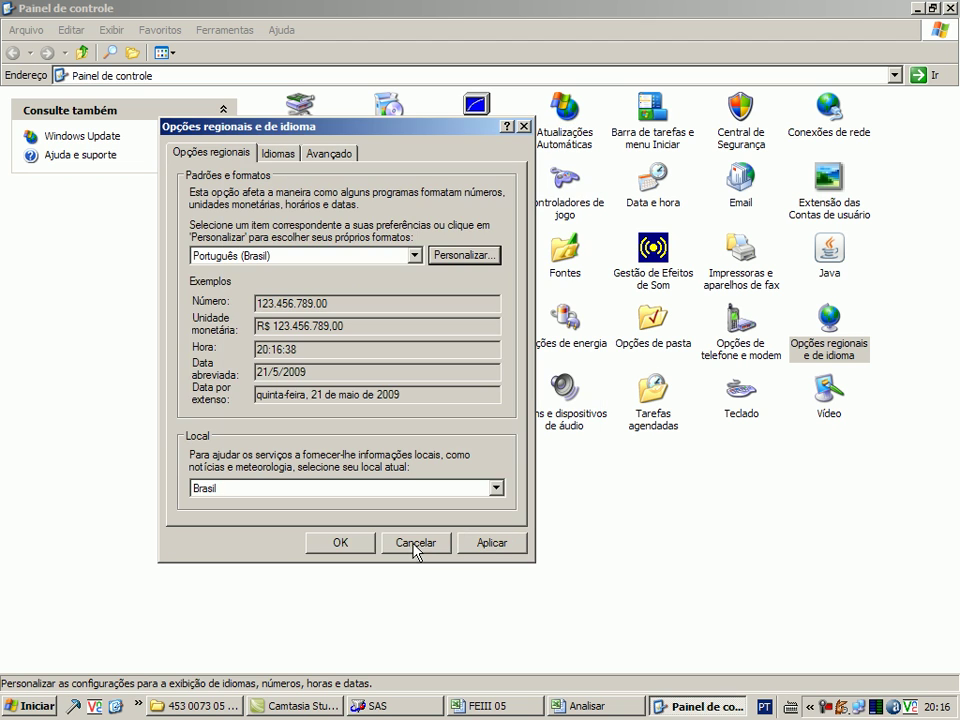
left_click(341, 544)
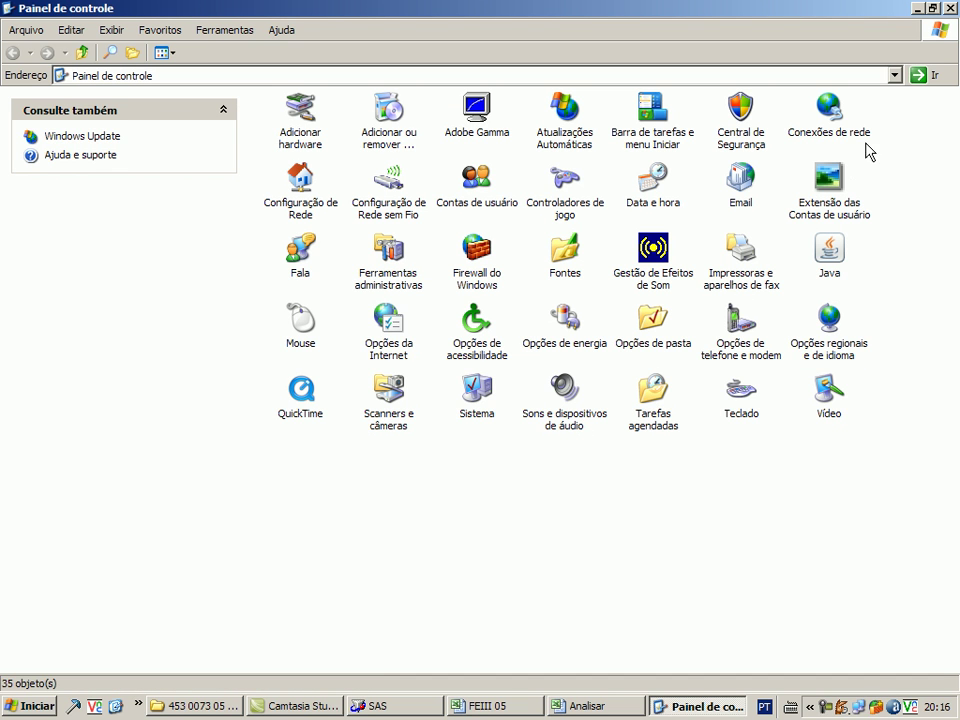
key("alt+Tab")
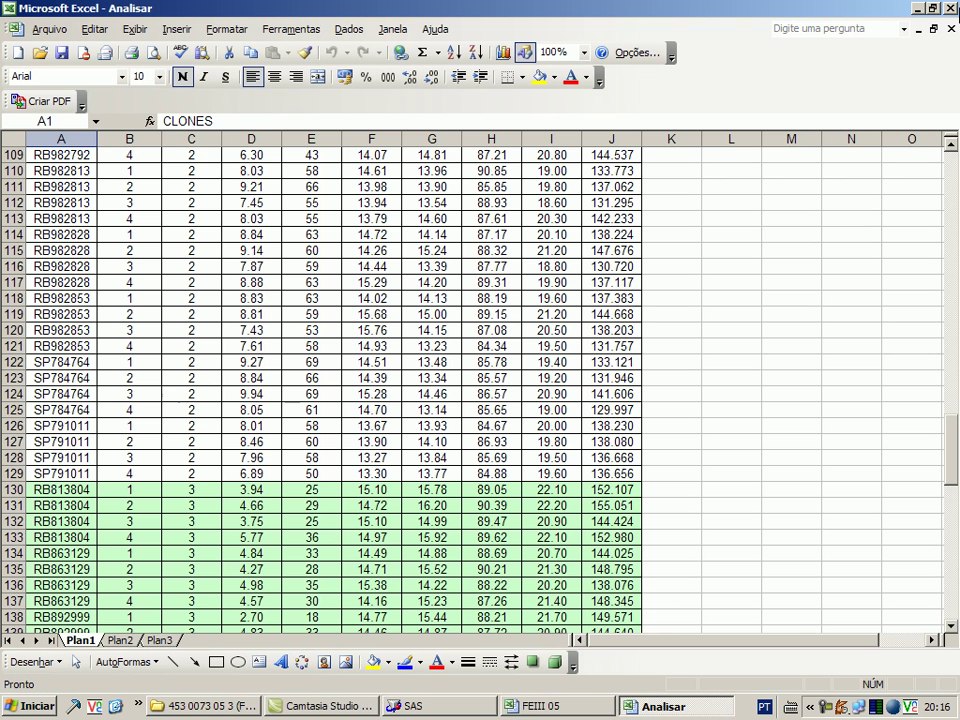
Examine the period decimals and the corte 3 rows in the Analisar workbook, and check the Anova simples program in SAS.
left_click_drag(955, 462, 957, 600)
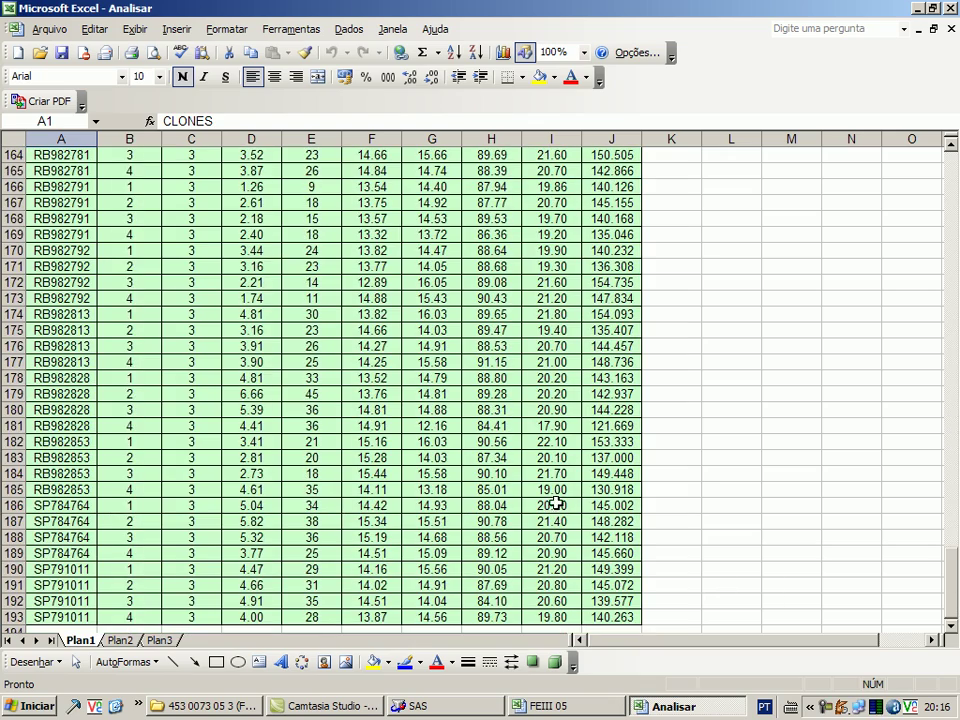
scroll(555, 503, "up", 20)
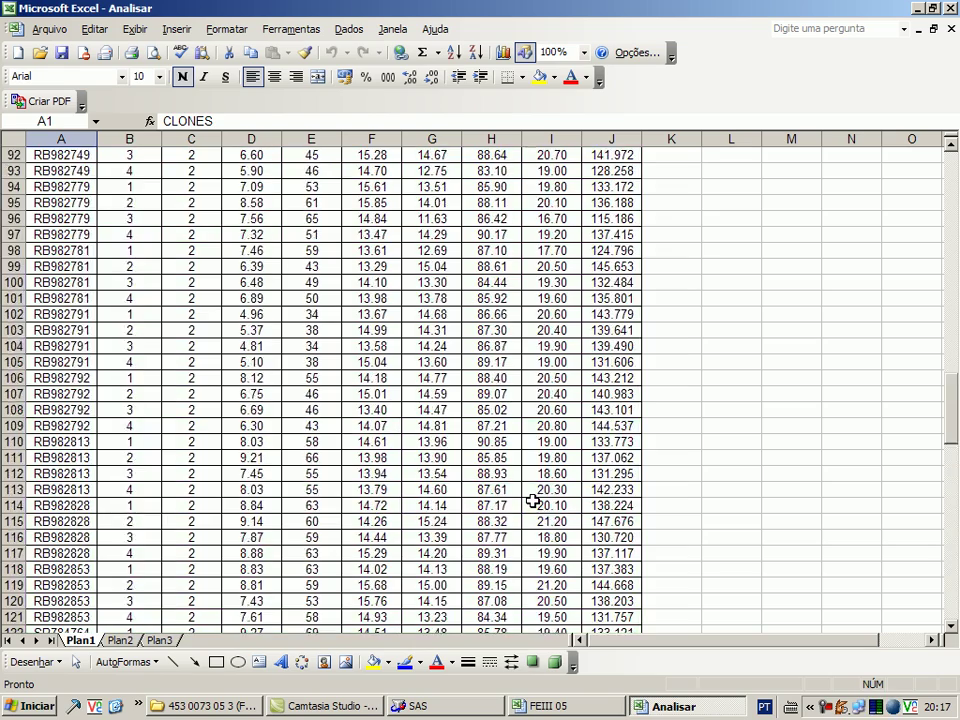
scroll(533, 501, "up", 16)
scroll(645, 627, "down", 9)
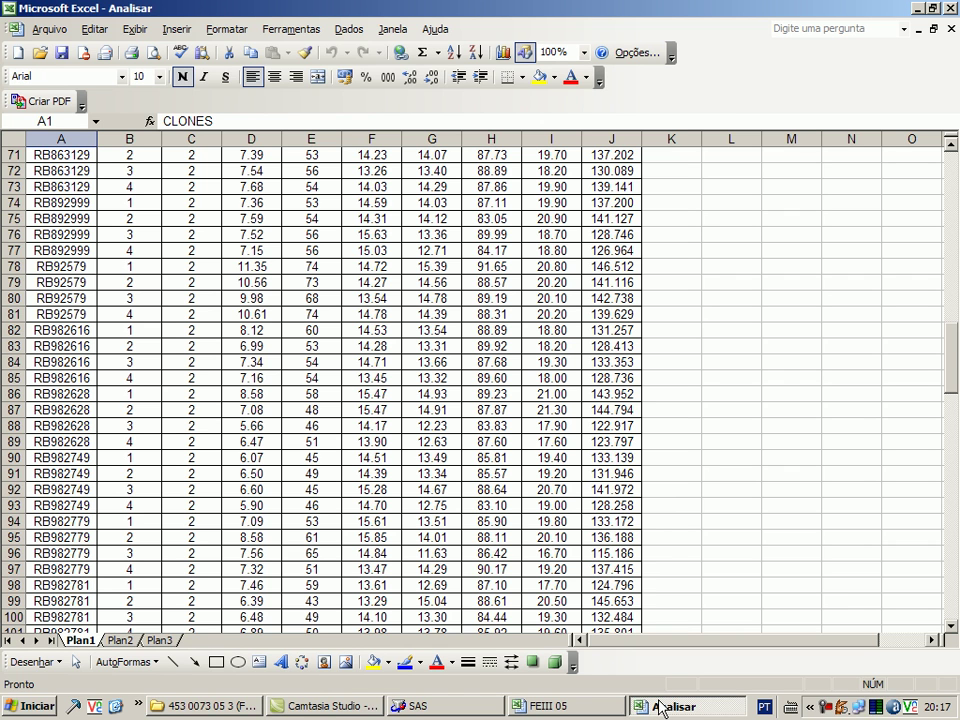
scroll(427, 513, "down", 4)
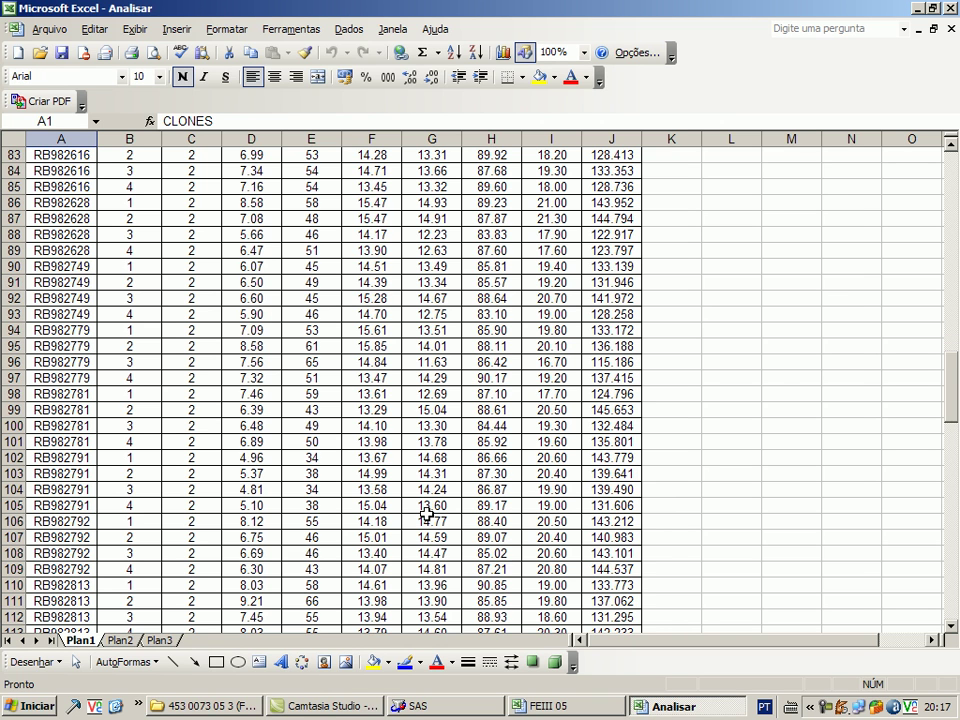
scroll(392, 575, "down", 9)
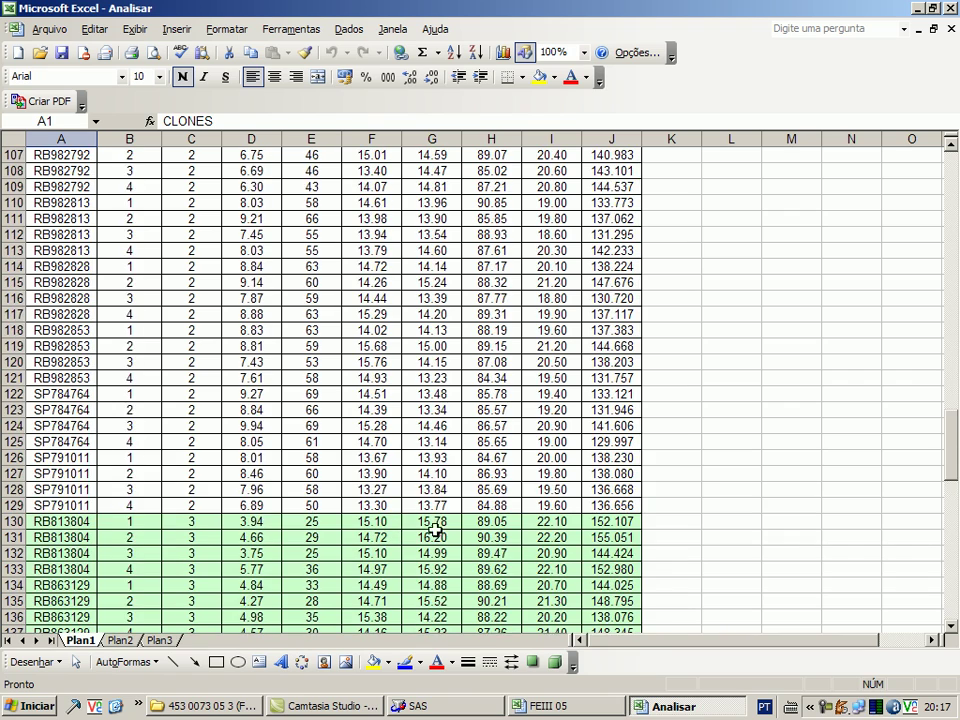
scroll(405, 550, "down", 1)
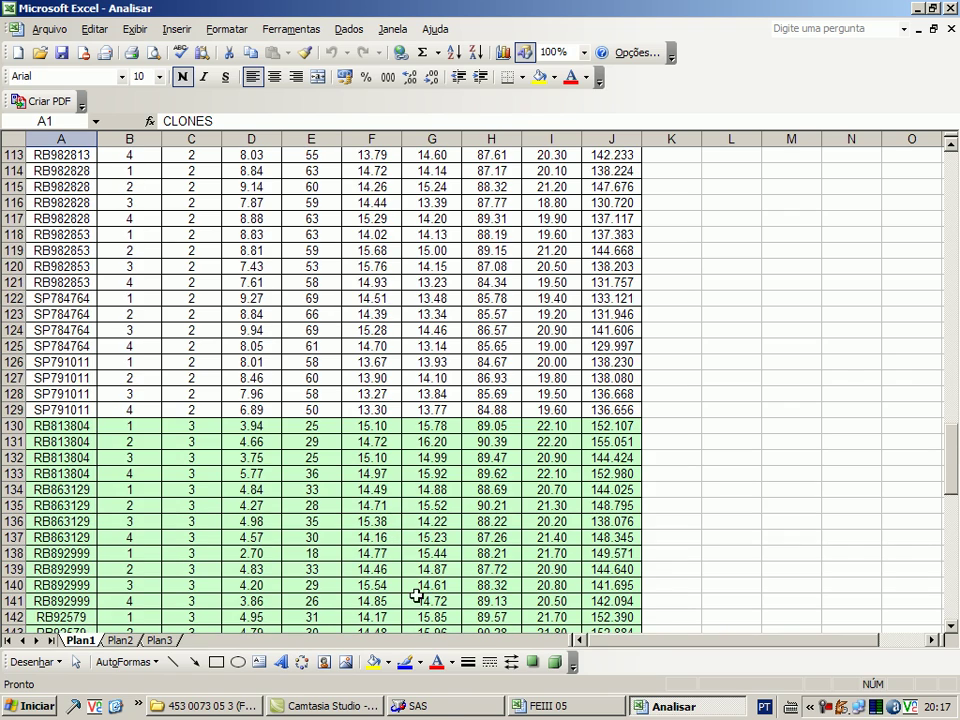
left_click(430, 705)
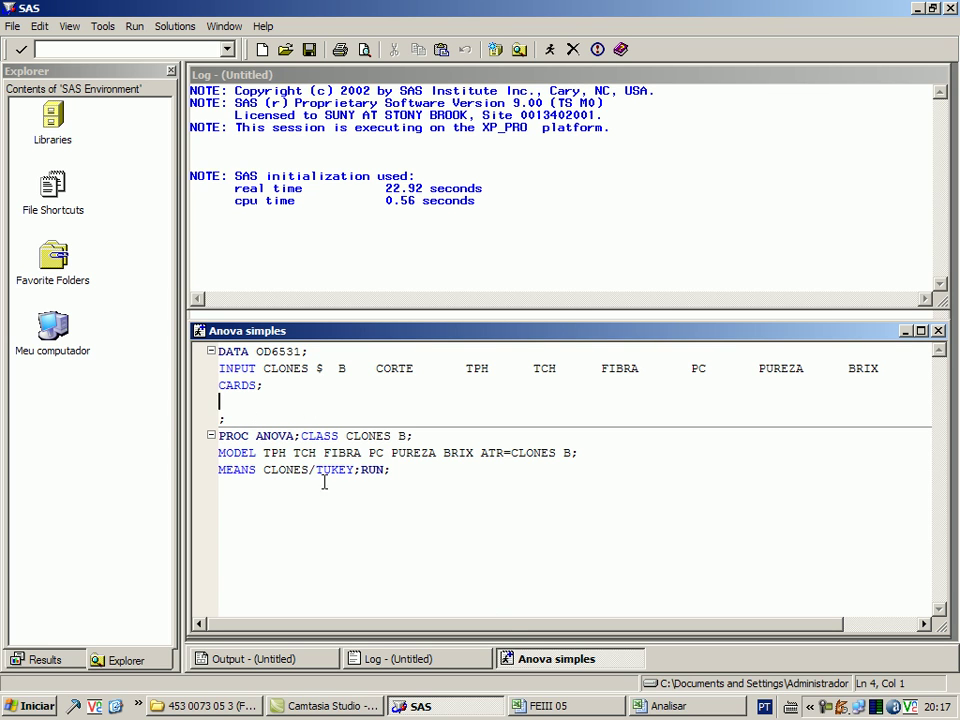
left_click(645, 706)
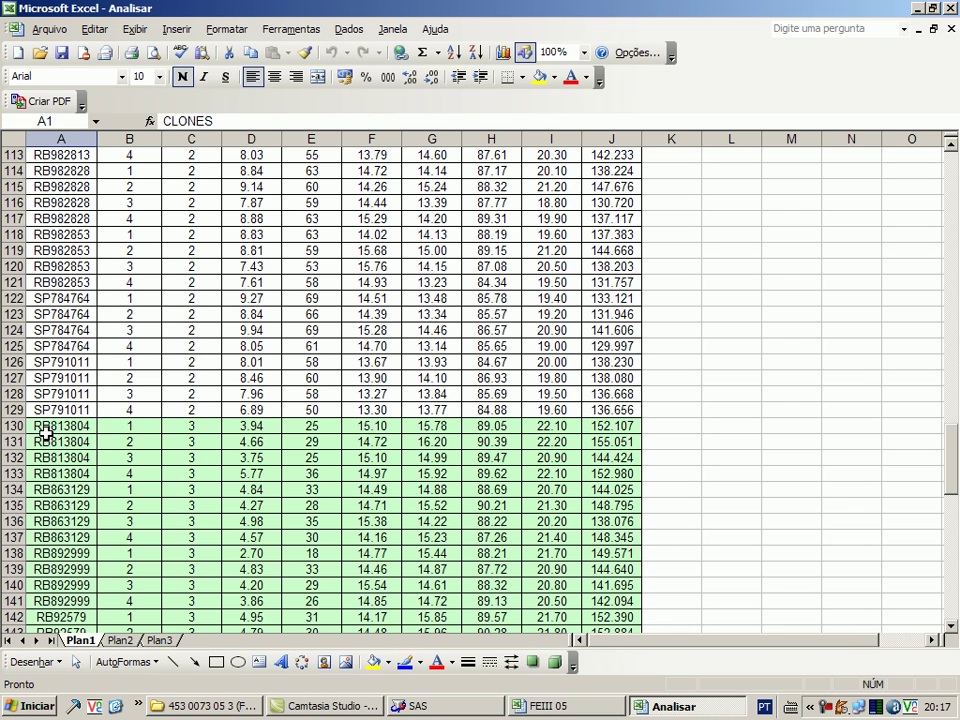
Copy the green corte 3 data rows, A130:J193, from the Analisar workbook without the header.
left_click_drag(46, 426, 606, 495)
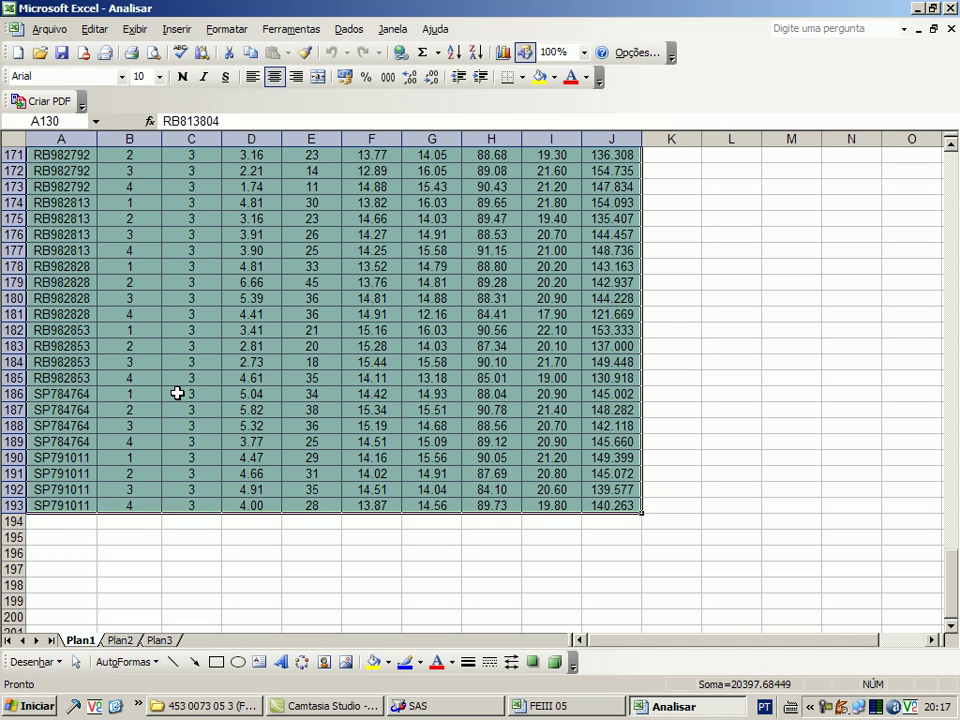
scroll(177, 393, "up", 17)
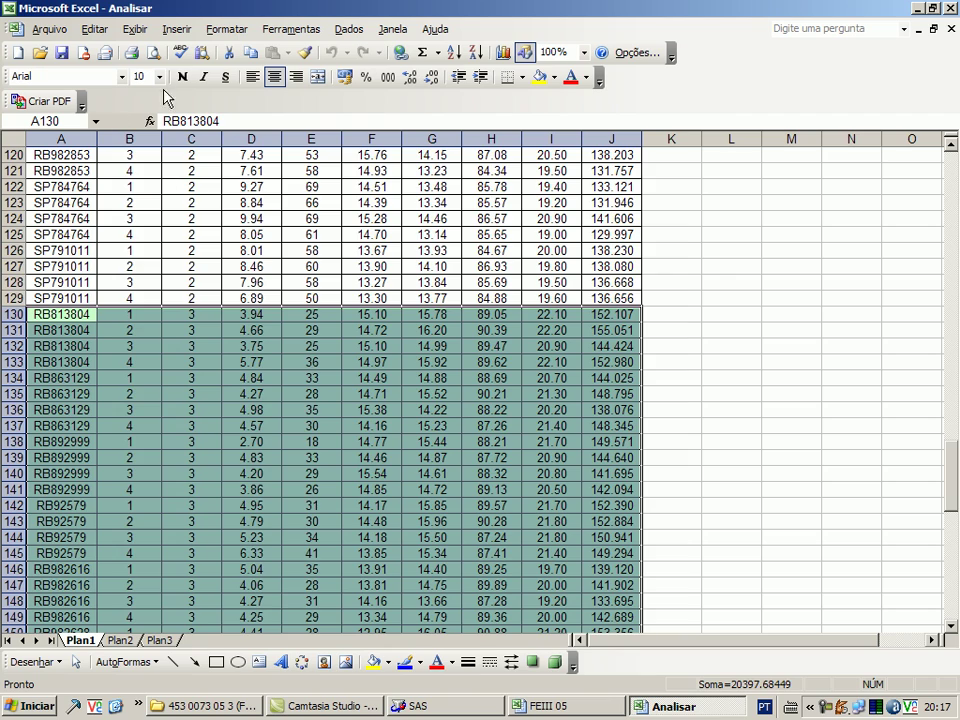
scroll(378, 484, "down", 16)
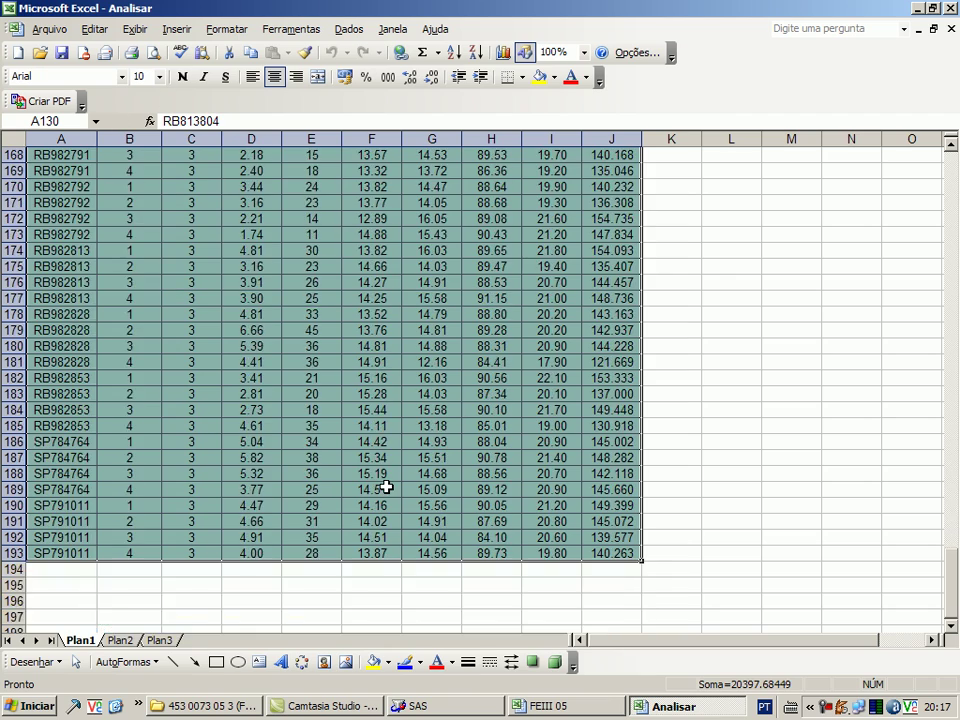
scroll(386, 487, "up", 19)
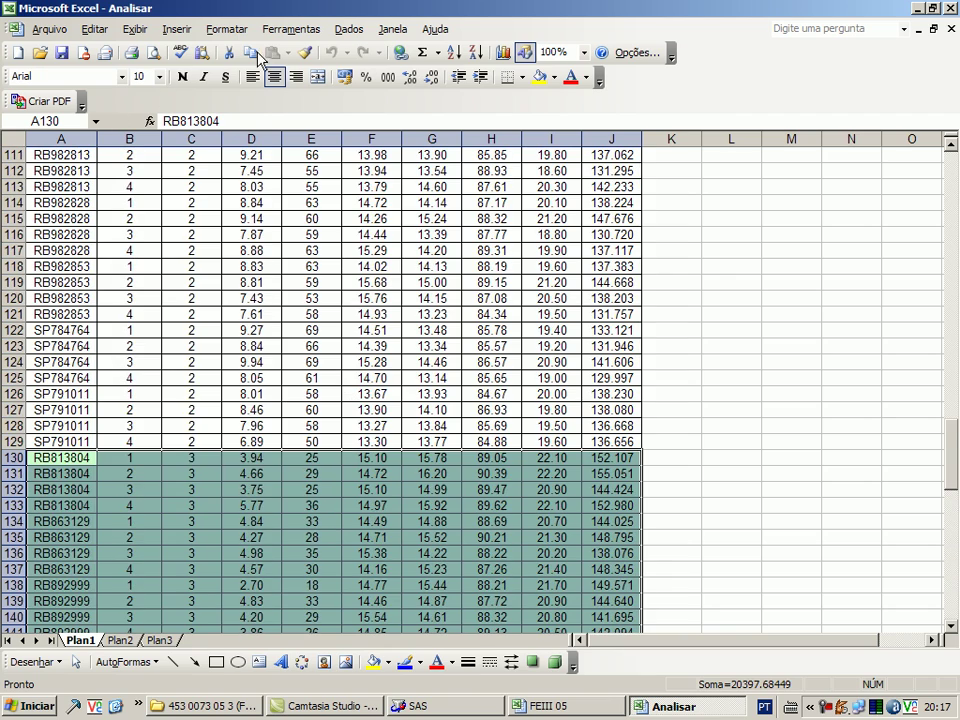
left_click(251, 51)
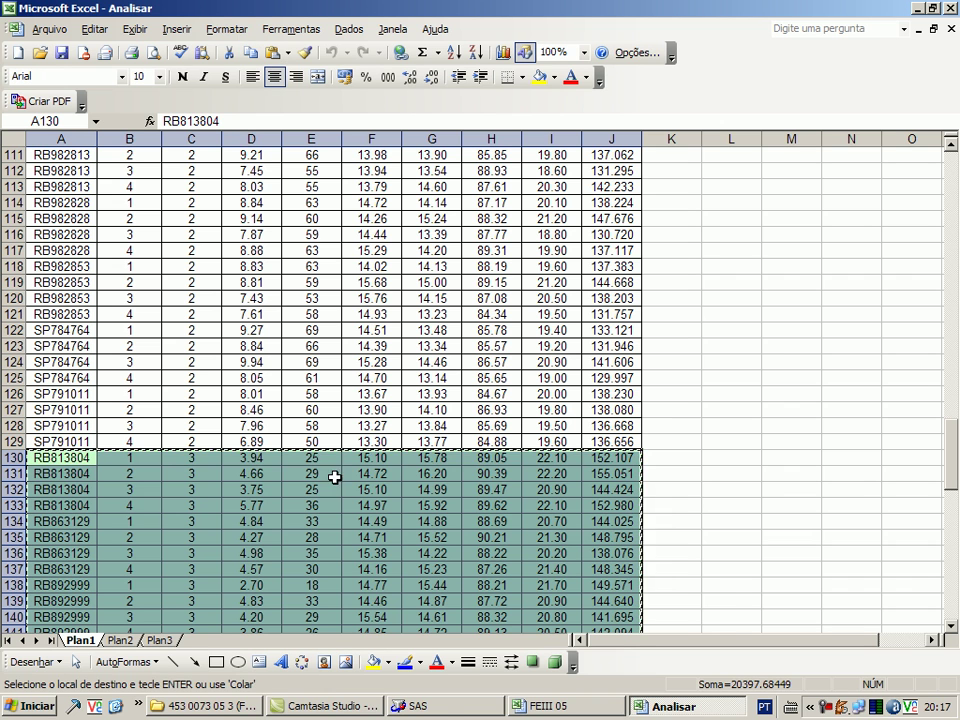
Switch to SAS, paste the copied data below CARDS in the Anova simples program and remove the blank line before the closing semicolon.
left_click(436, 708)
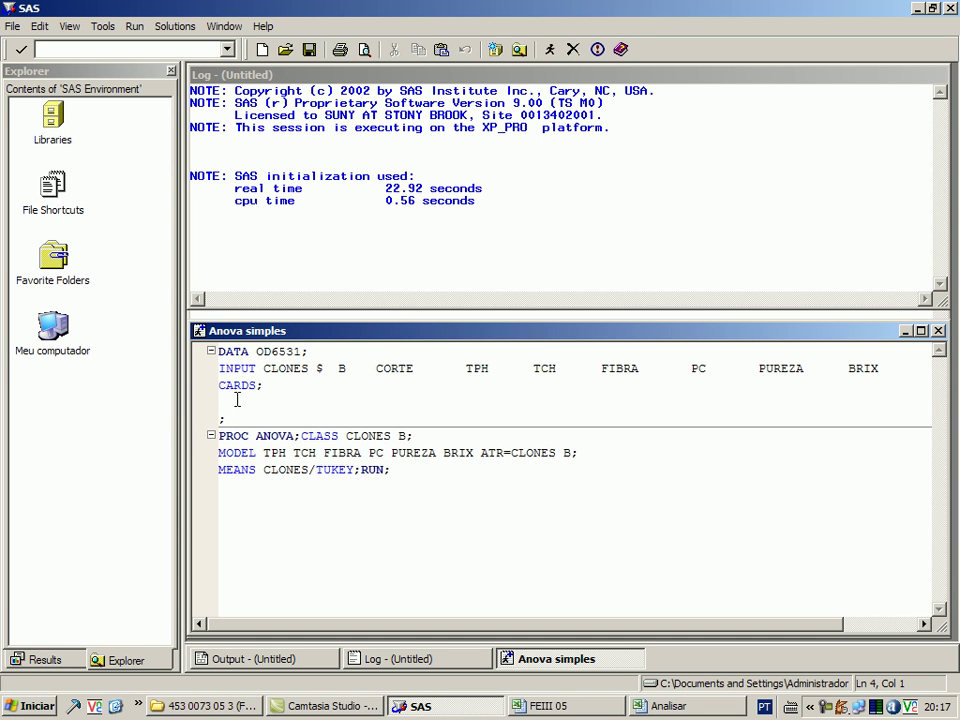
left_click(440, 50)
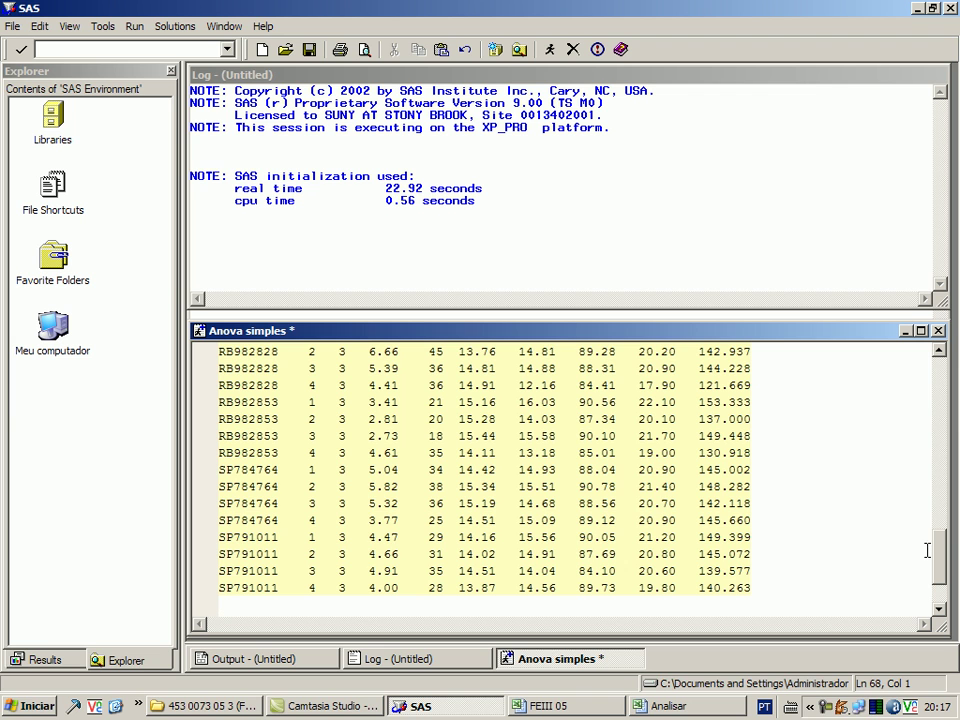
mouse_move(944, 565)
left_mouse_down()
mouse_move(944, 352)
mouse_move(944, 580)
left_mouse_up()
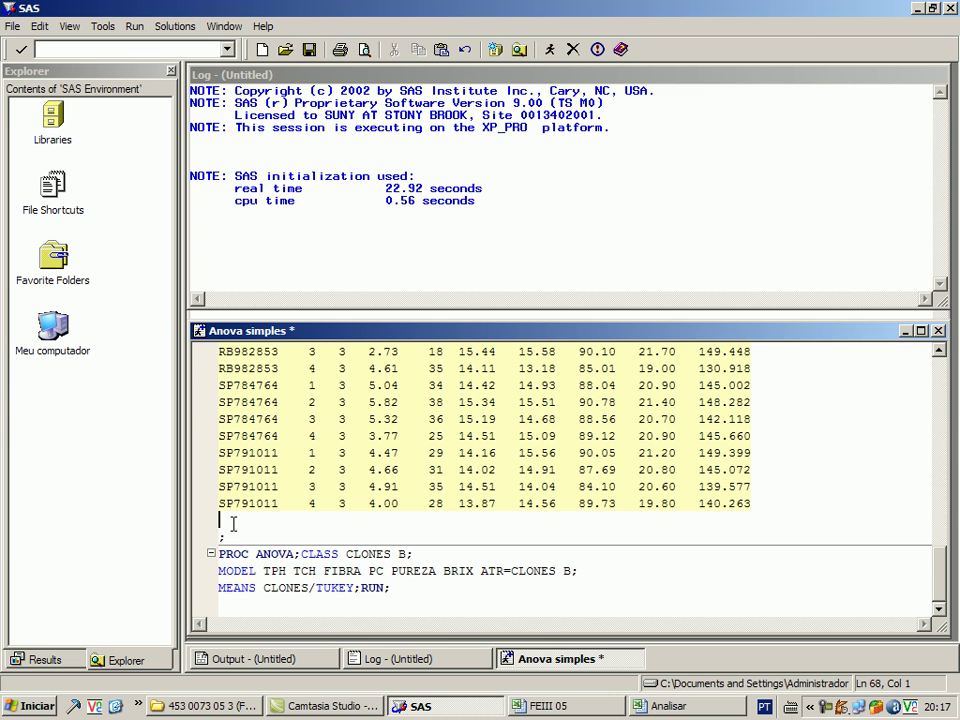
key("BackSpace")
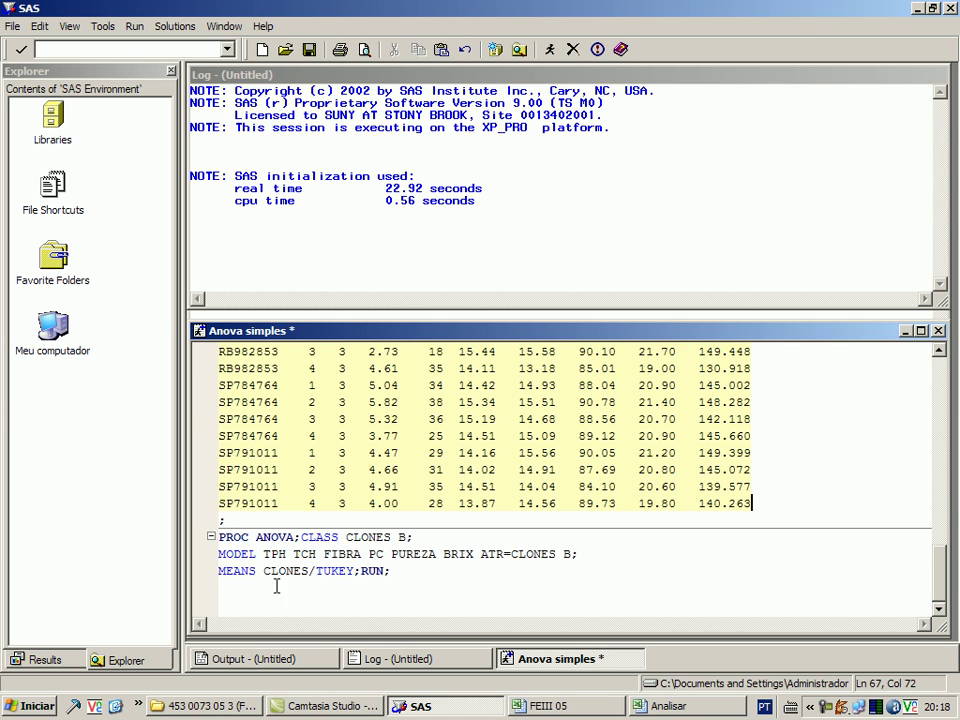
Submit the complete Anova simples program, including PROC ANOVA and the Tukey means comparison.
left_click_drag(938, 572, 883, 562)
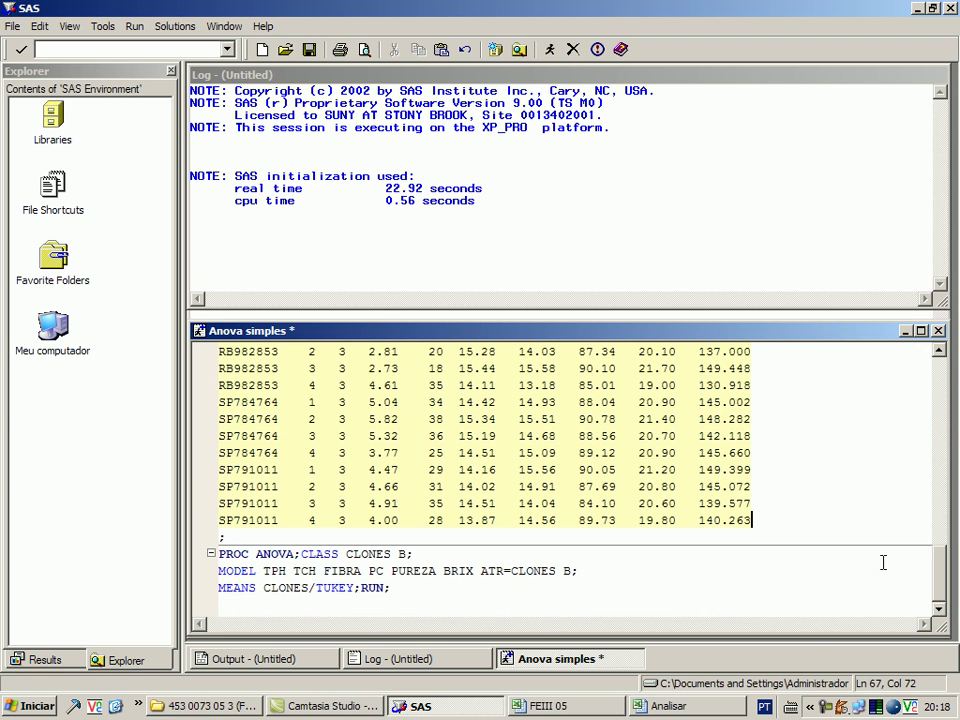
left_click(400, 587)
key("F8")
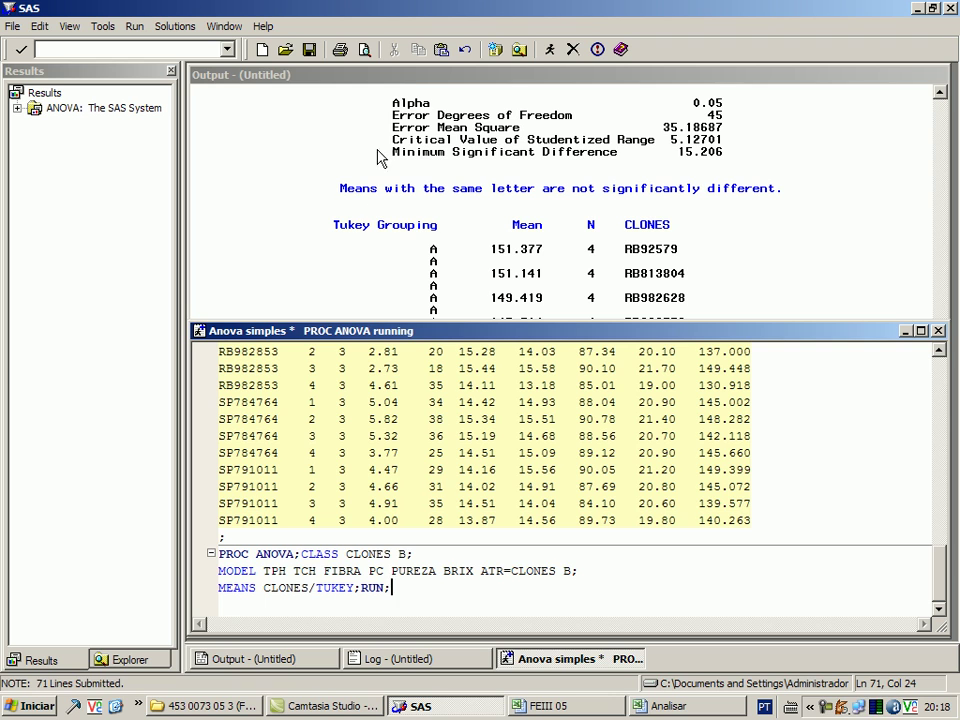
Go to the start of the ANOVA output and check the log for errors in the data set and procedure statements.
left_click(407, 85)
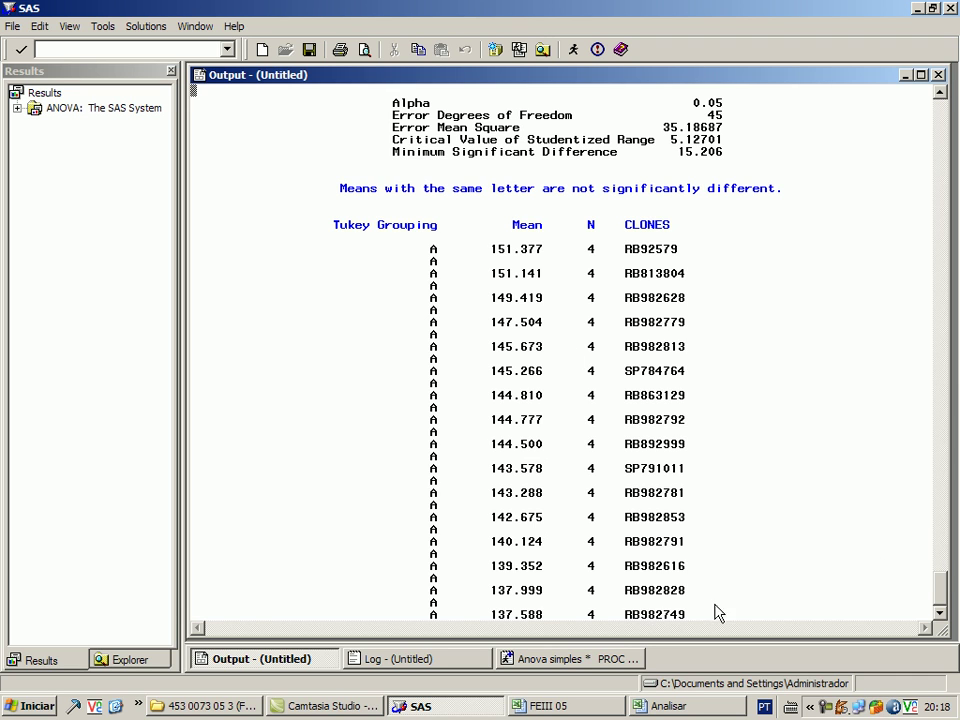
left_click_drag(945, 585, 952, 105)
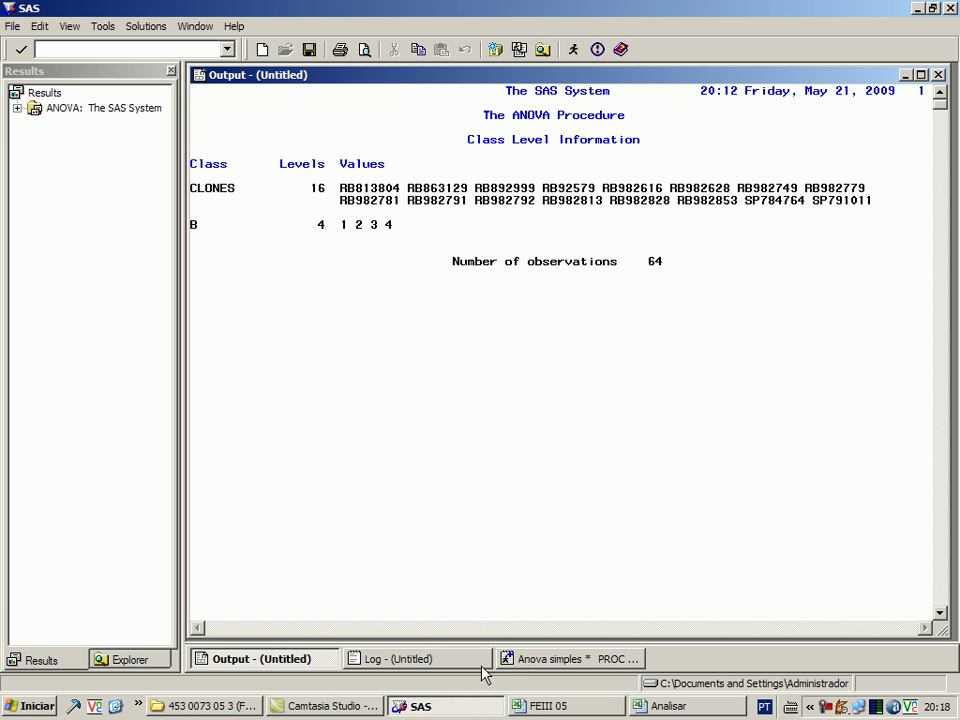
left_click(413, 662)
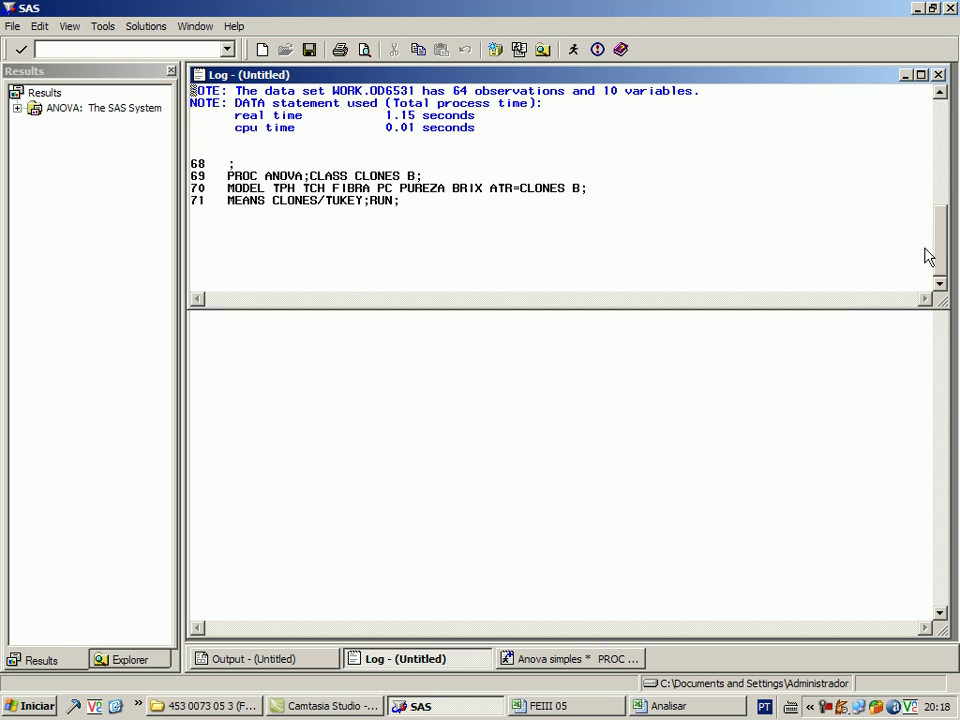
left_click_drag(940, 240, 952, 213)
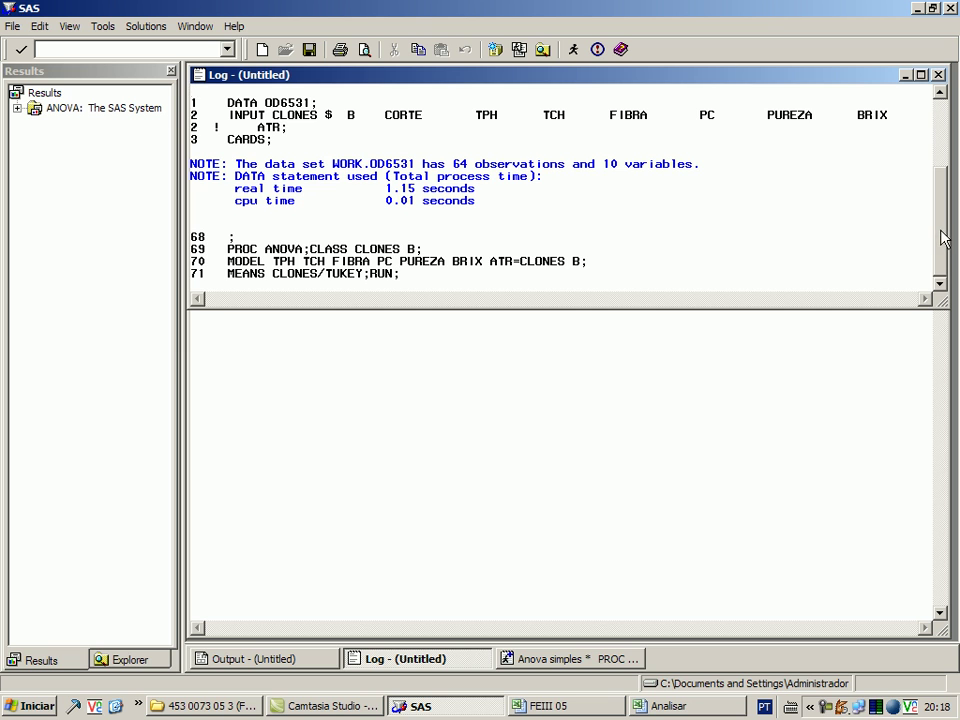
left_click_drag(940, 236, 957, 258)
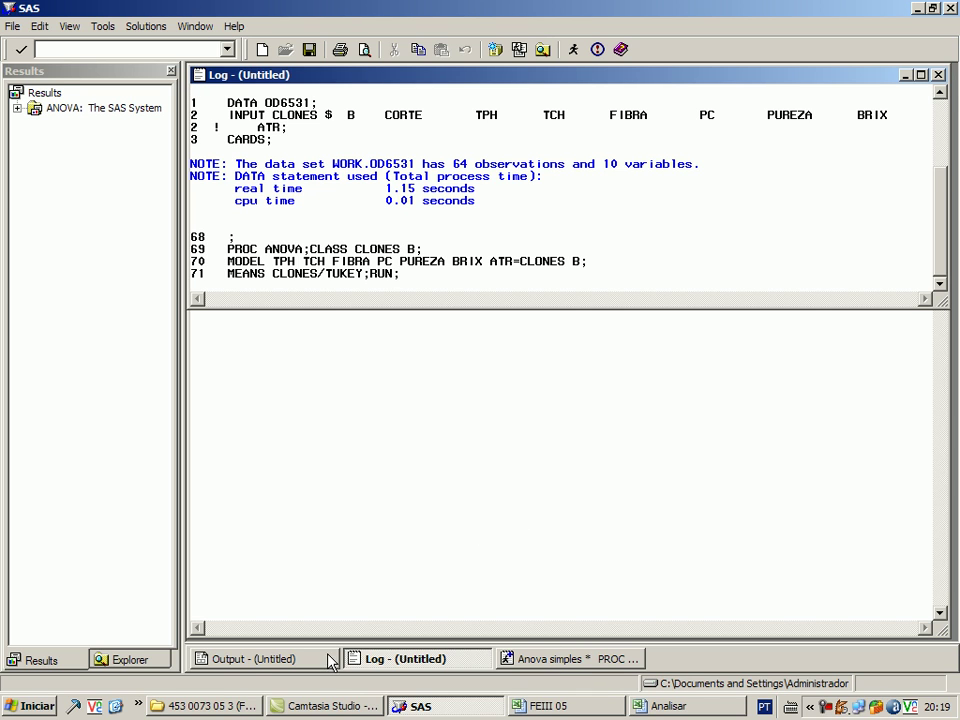
Read the class level information and the ANOVA tables for TPH, TCH, FIBRA, PC, PUREZA, BRIX and ATR in the output.
left_click(231, 660)
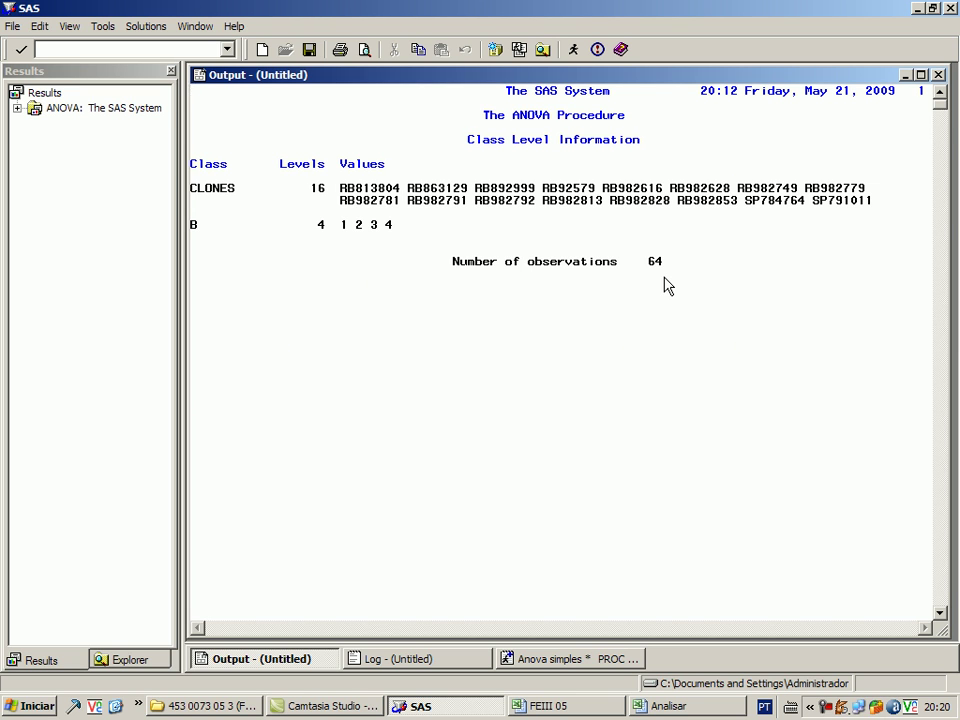
key("Page_Down")
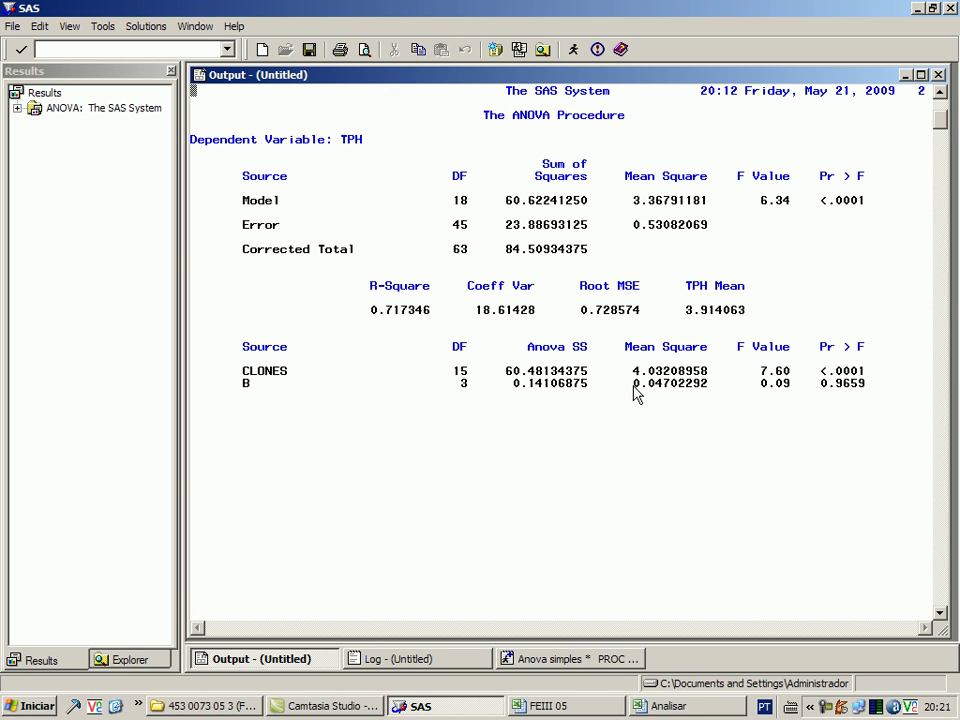
scroll(634, 393, "down", 15)
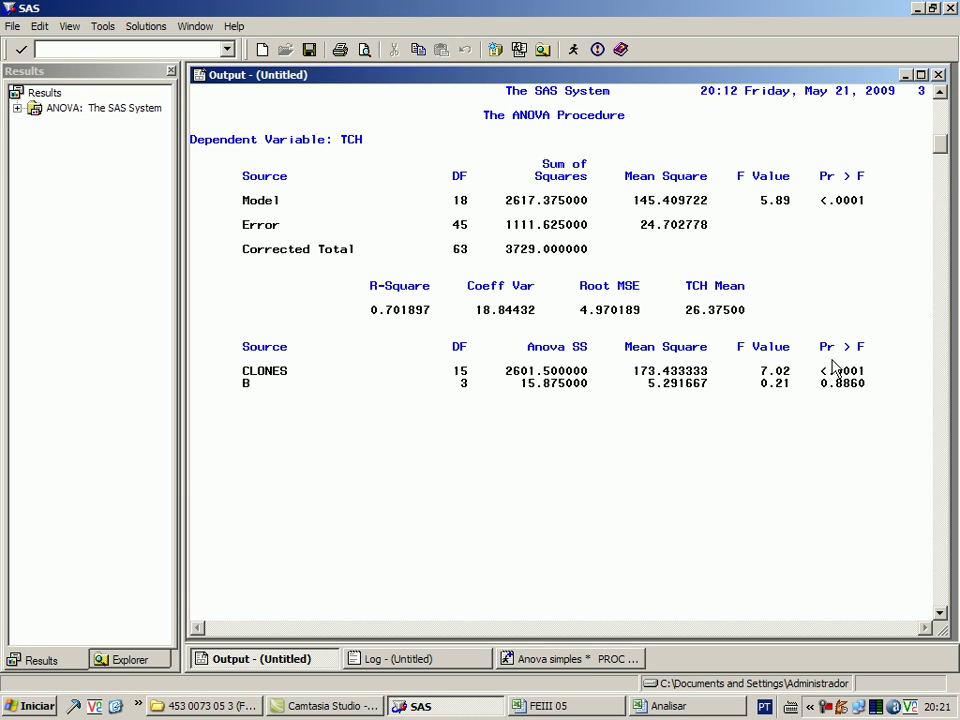
scroll(833, 368, "down", 20)
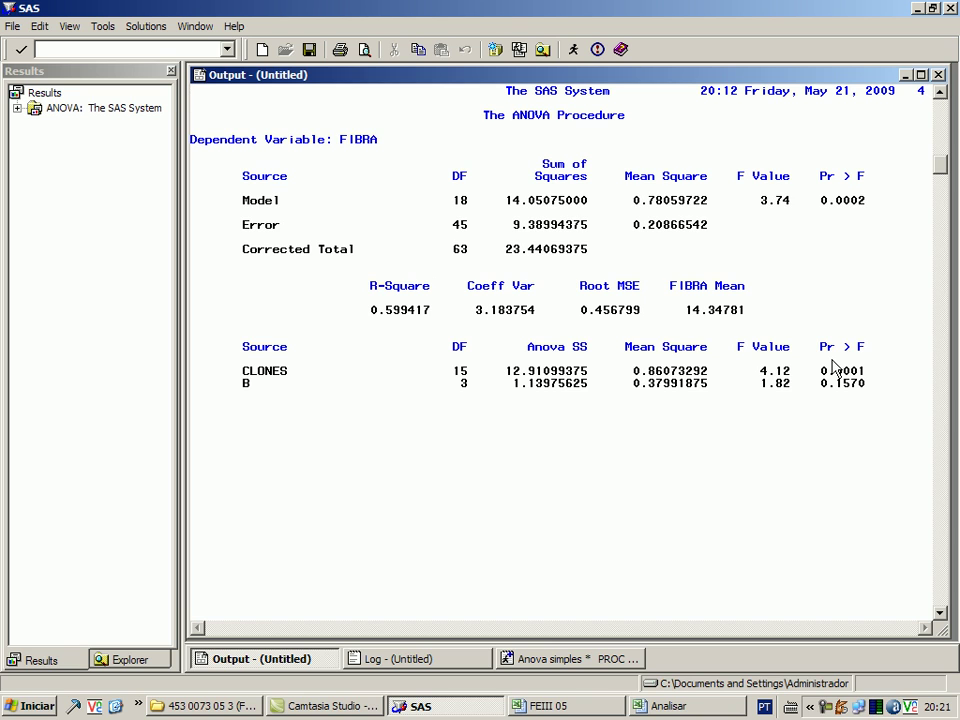
scroll(833, 368, "down", 20)
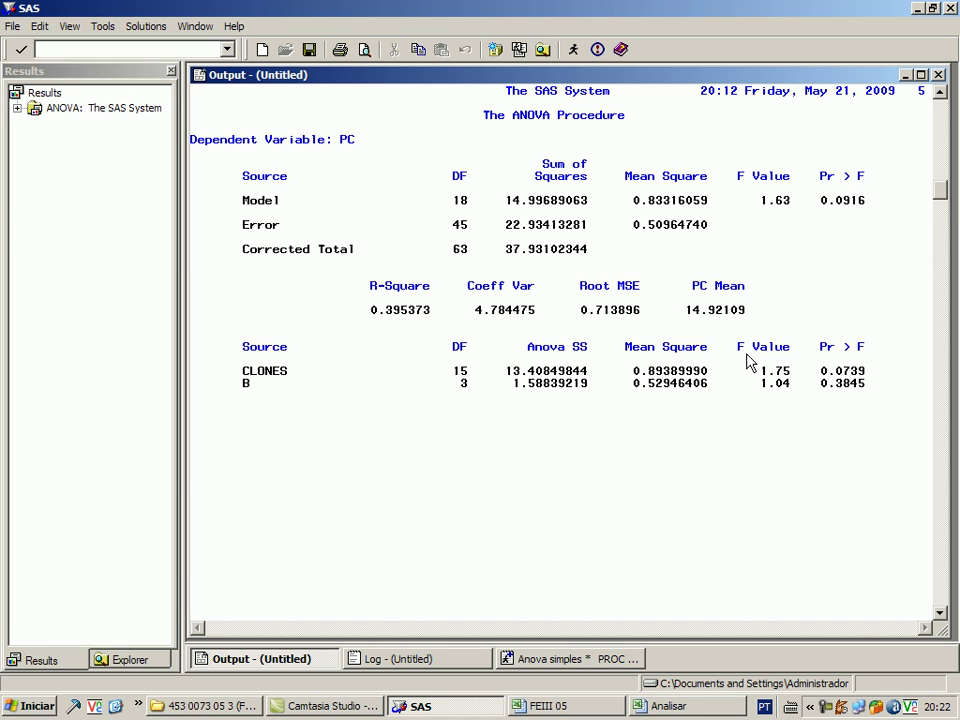
key("Page_Down")
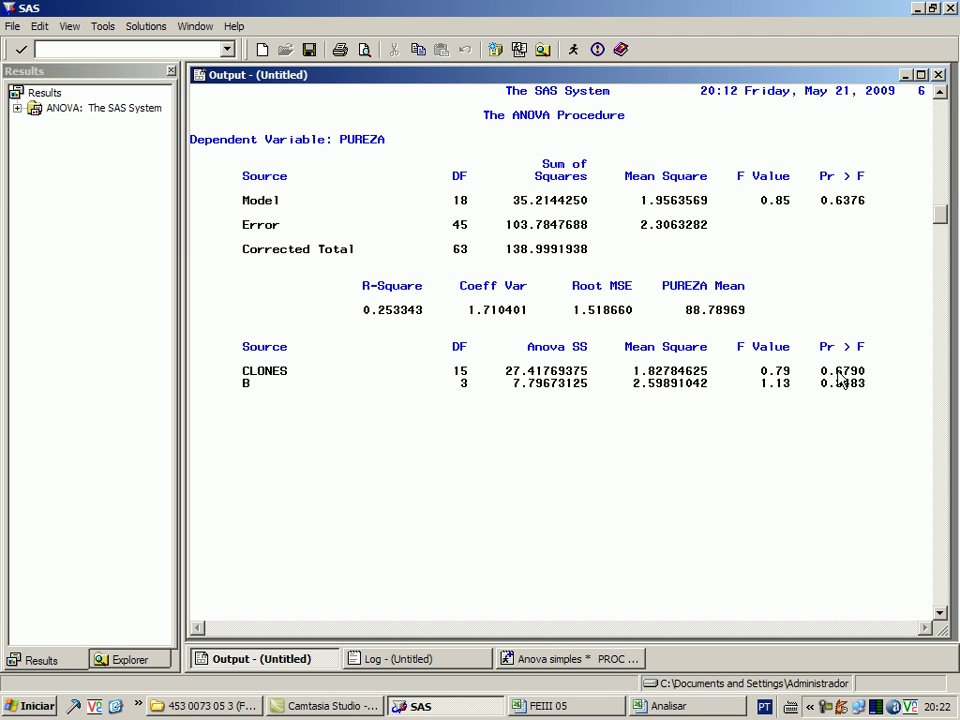
key("Page_Down")
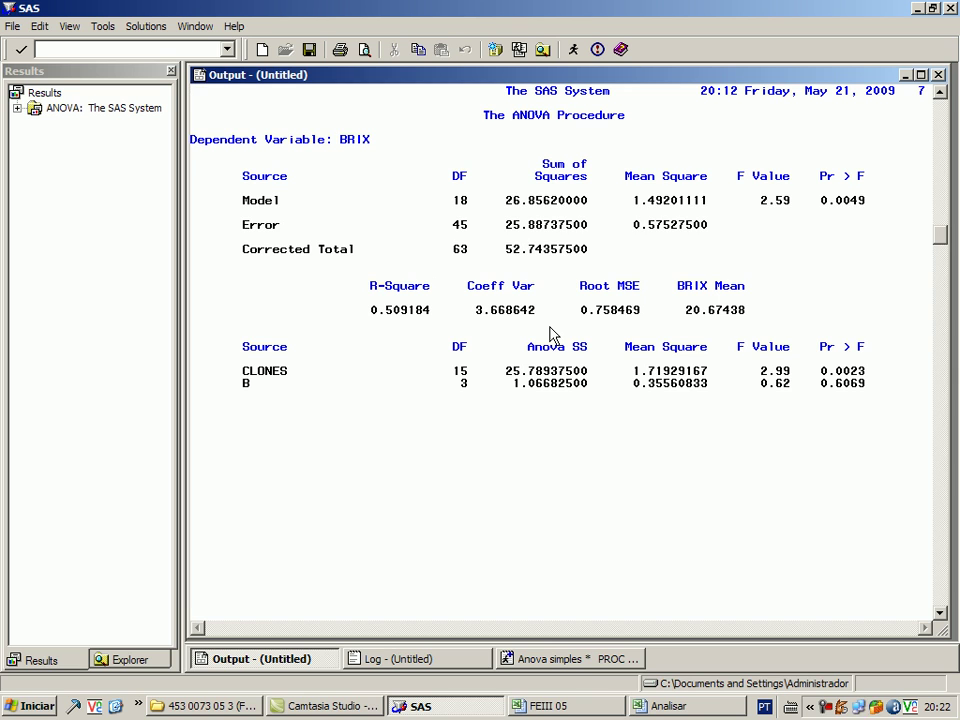
scroll(549, 333, "down", 15)
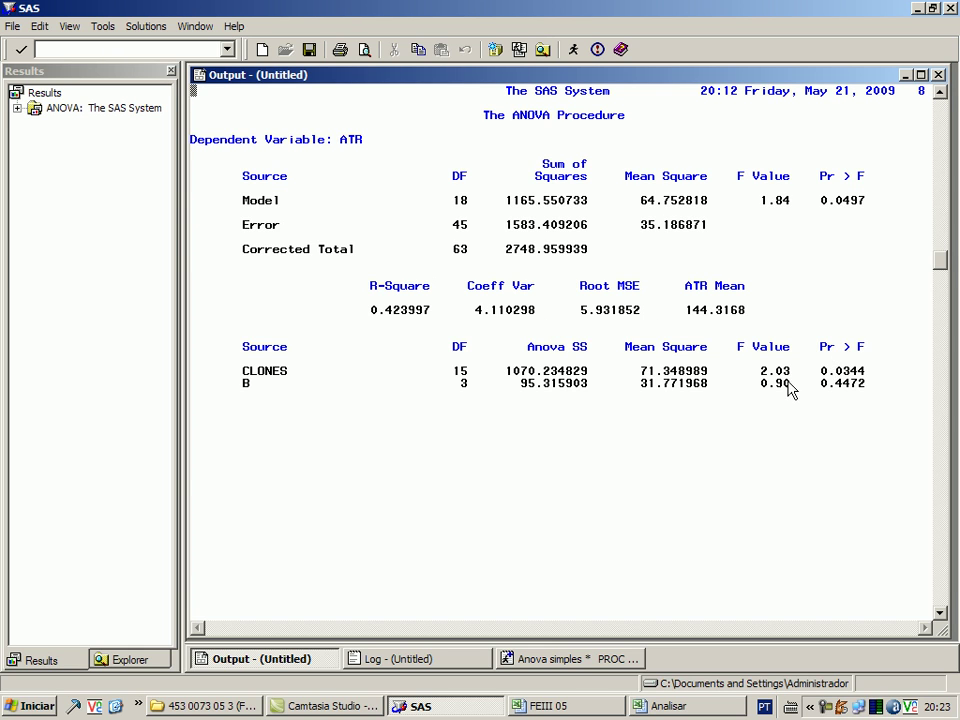
Examine the Tukey test results for TPH, comparing the clones' means, grouping letters and minimum significant difference.
key("Page_Down")
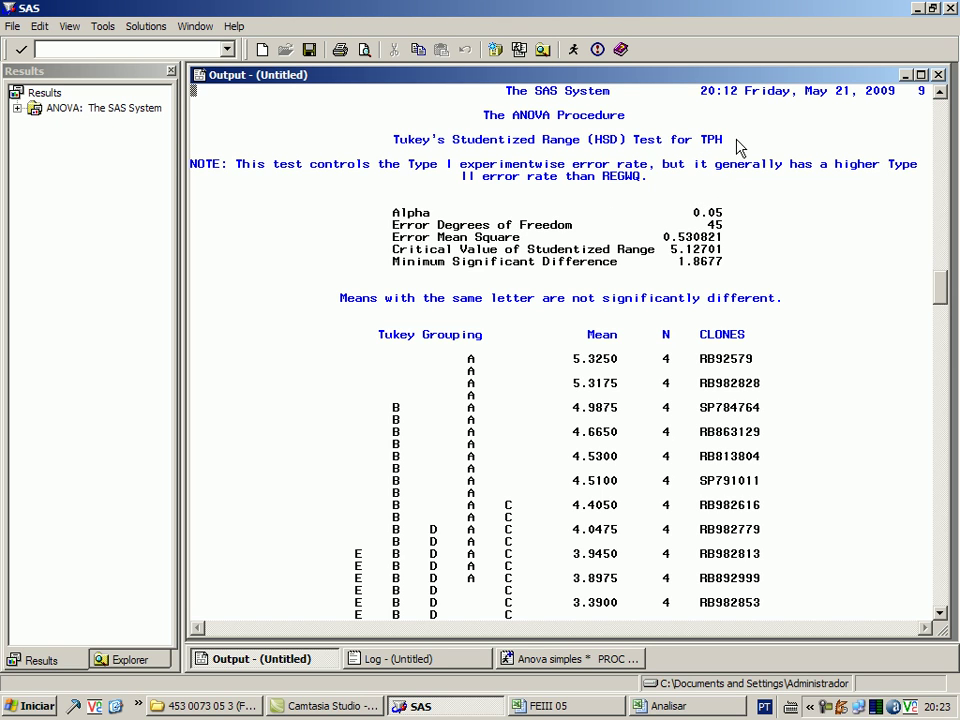
left_click(940, 613)
left_click(940, 613)
left_click(940, 613)
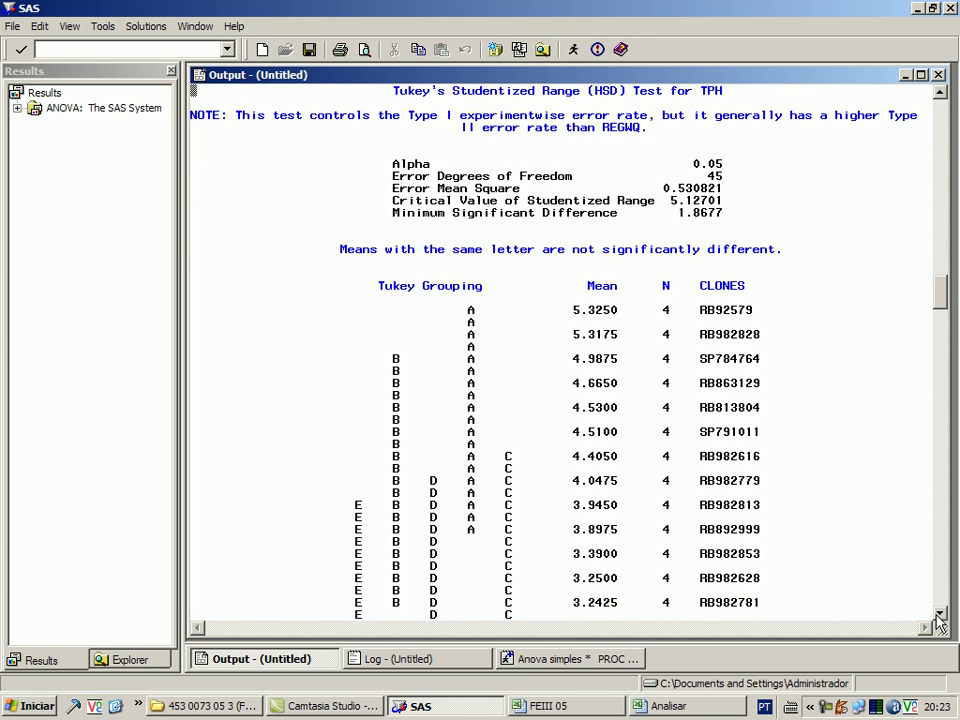
left_click(940, 613)
left_click(940, 613)
left_click(940, 613)
left_click(940, 613)
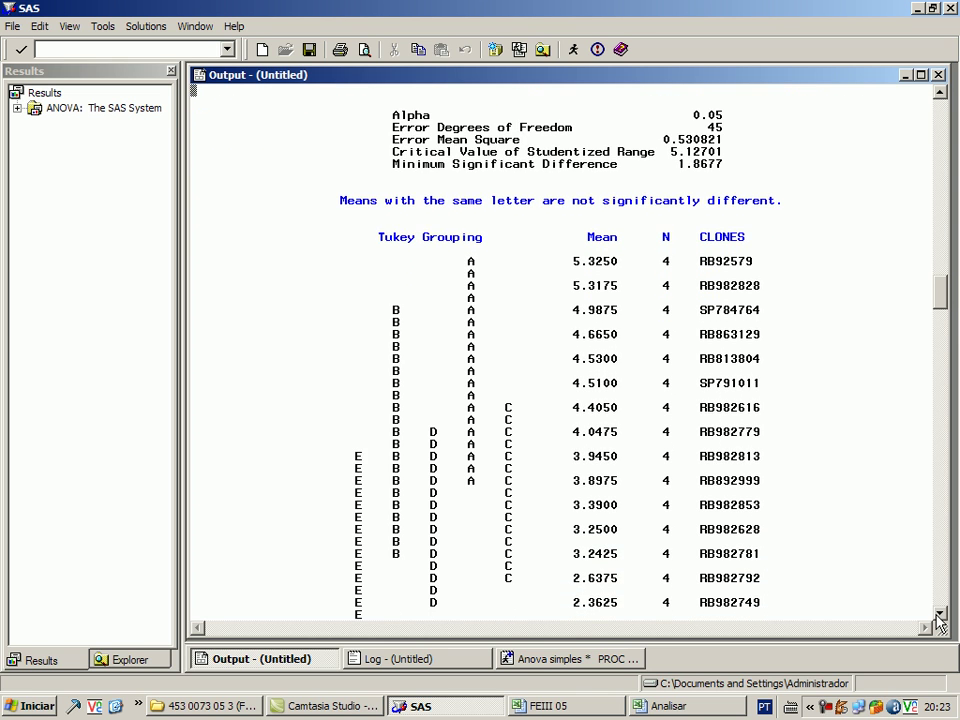
left_click(940, 613)
left_click(940, 613)
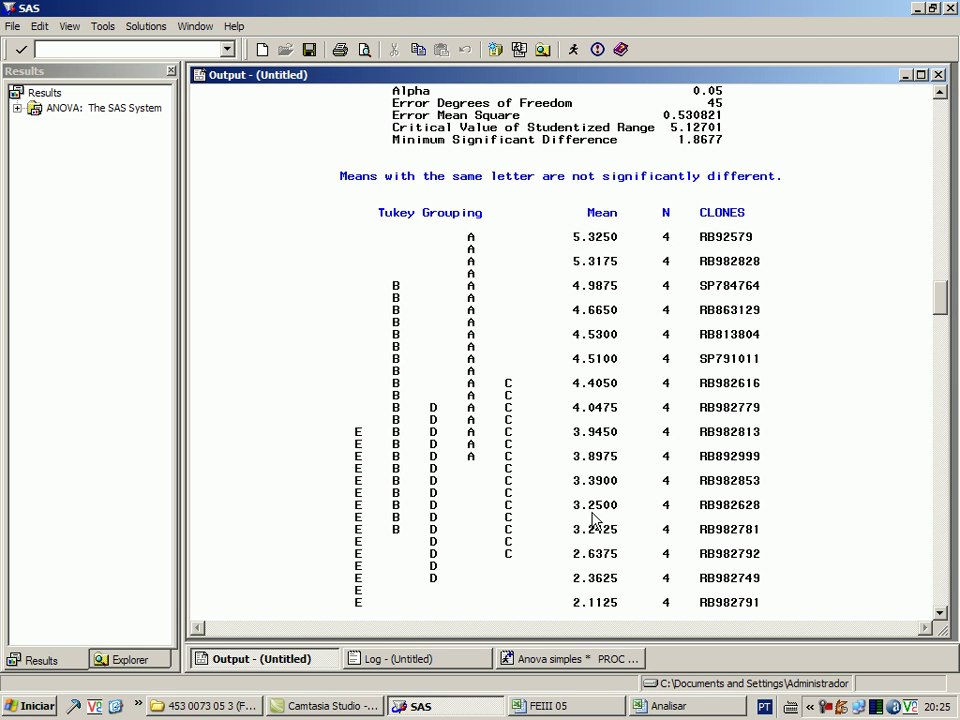
Review the Tukey grouping letters and clone means for TCH through to the end of its table.
scroll(595, 518, "down", 15)
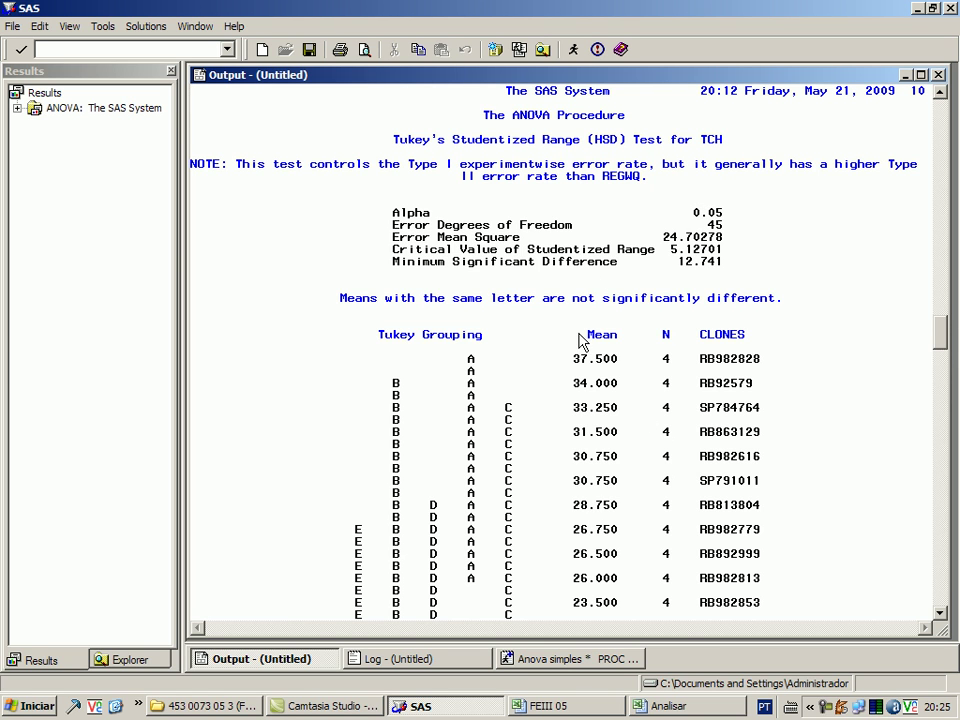
scroll(590, 360, "down", 3)
scroll(617, 407, "down", 3)
scroll(618, 380, "up", 3)
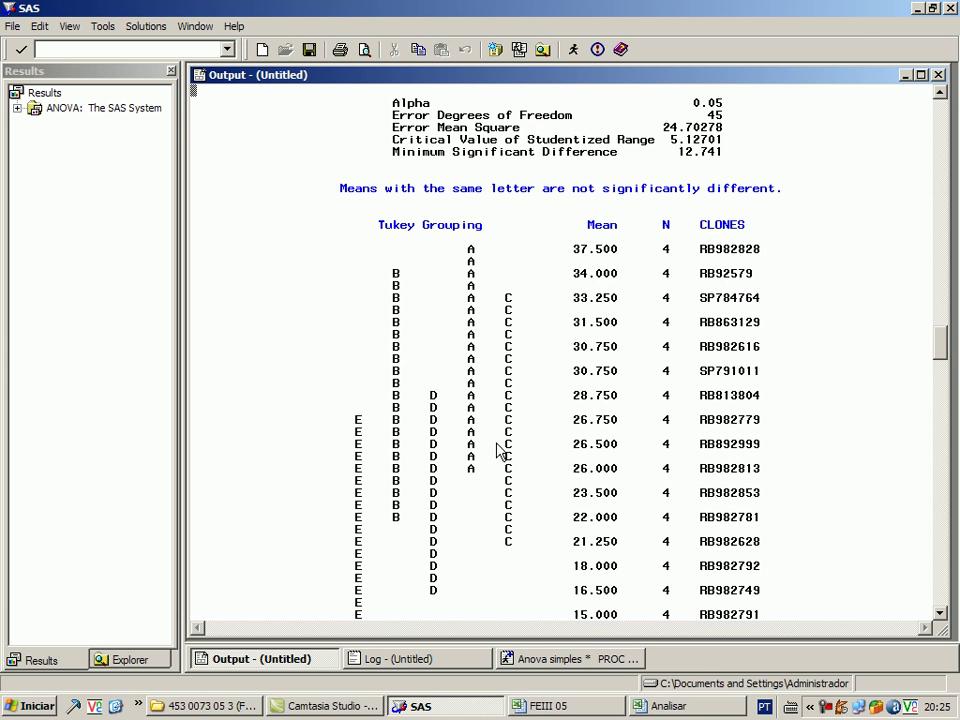
scroll(510, 450, "up", 2)
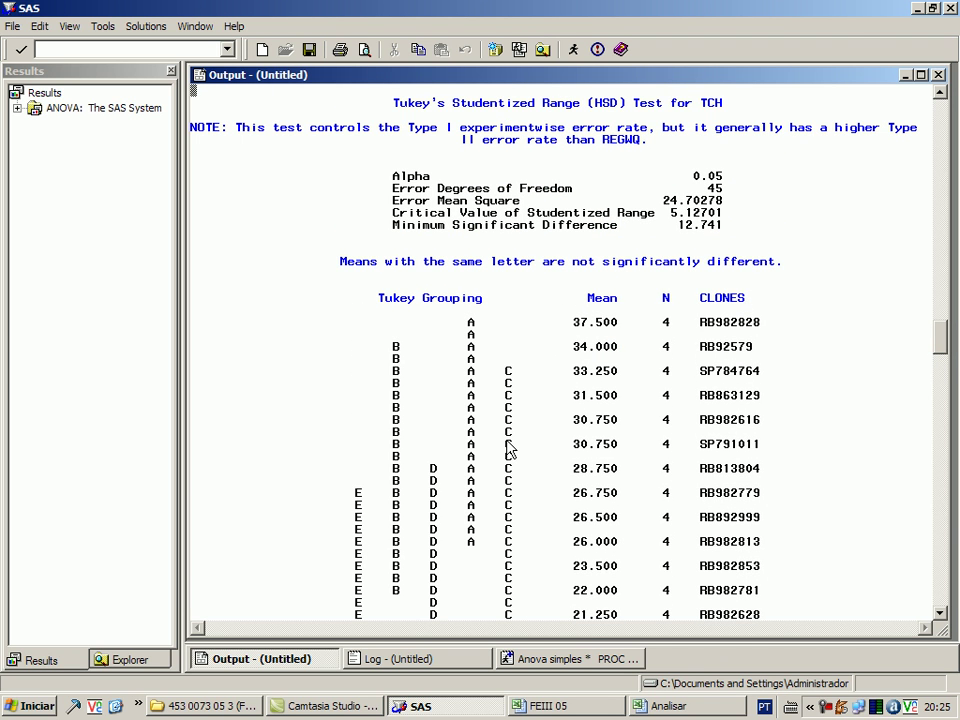
scroll(510, 450, "down", 15)
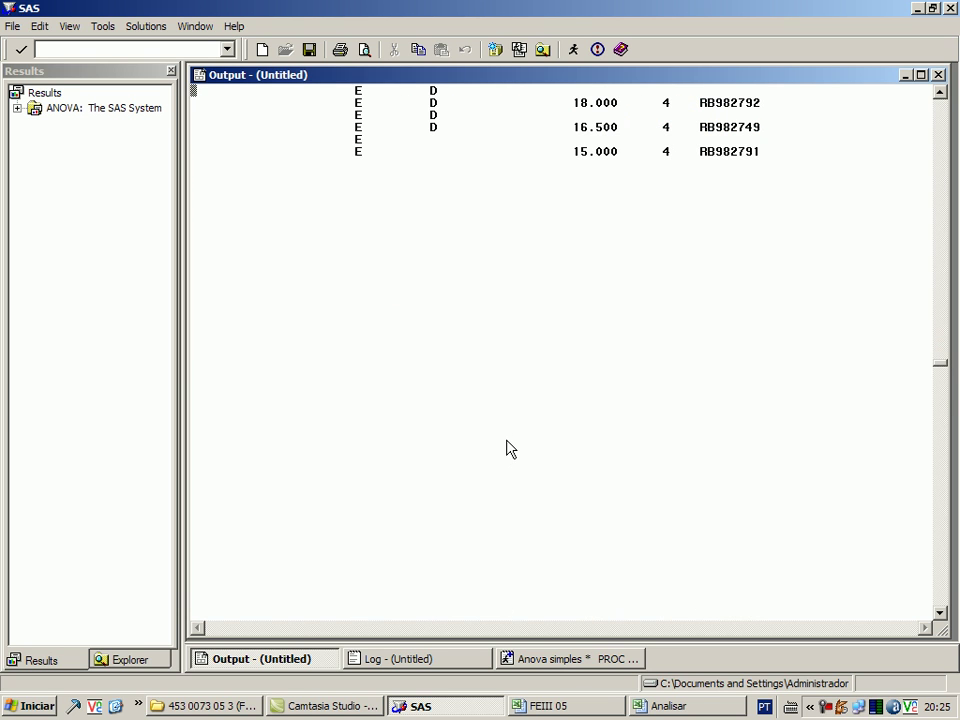
Examine the Tukey test for FIBRA, highlighting its Minimum Significant Difference line and comparing it with the clone means.
scroll(507, 449, "down", 8)
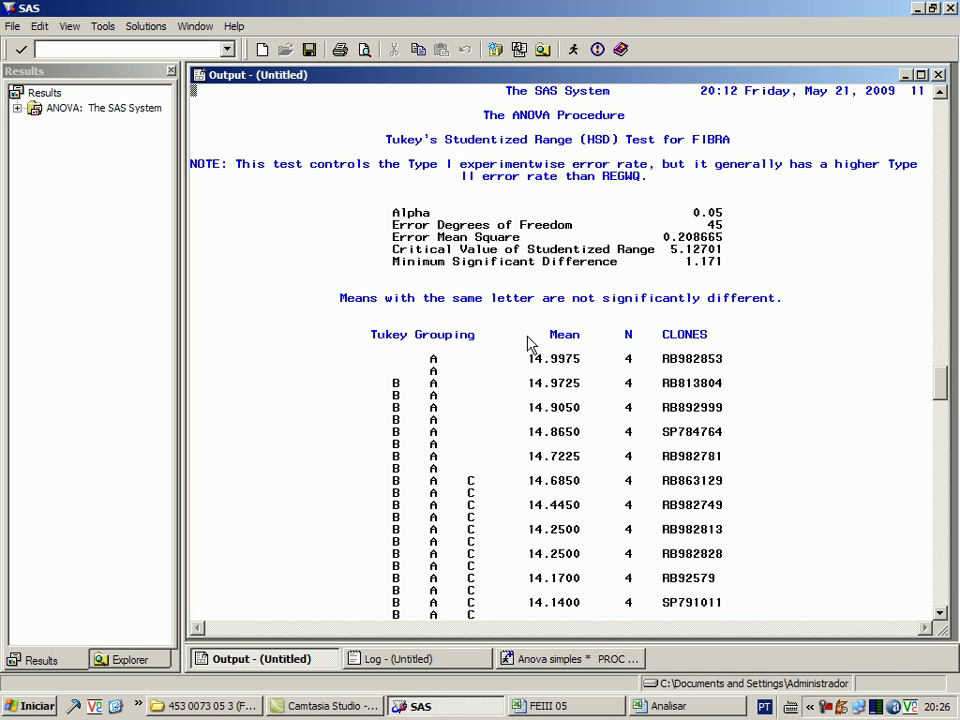
scroll(409, 395, "down", 3)
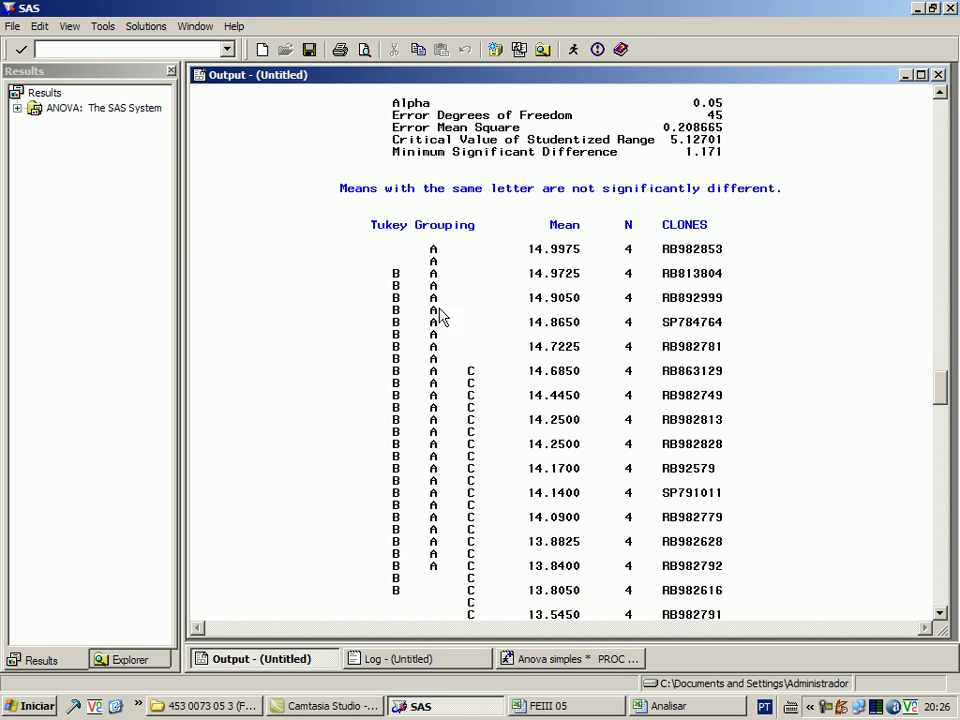
scroll(460, 390, "down", 3)
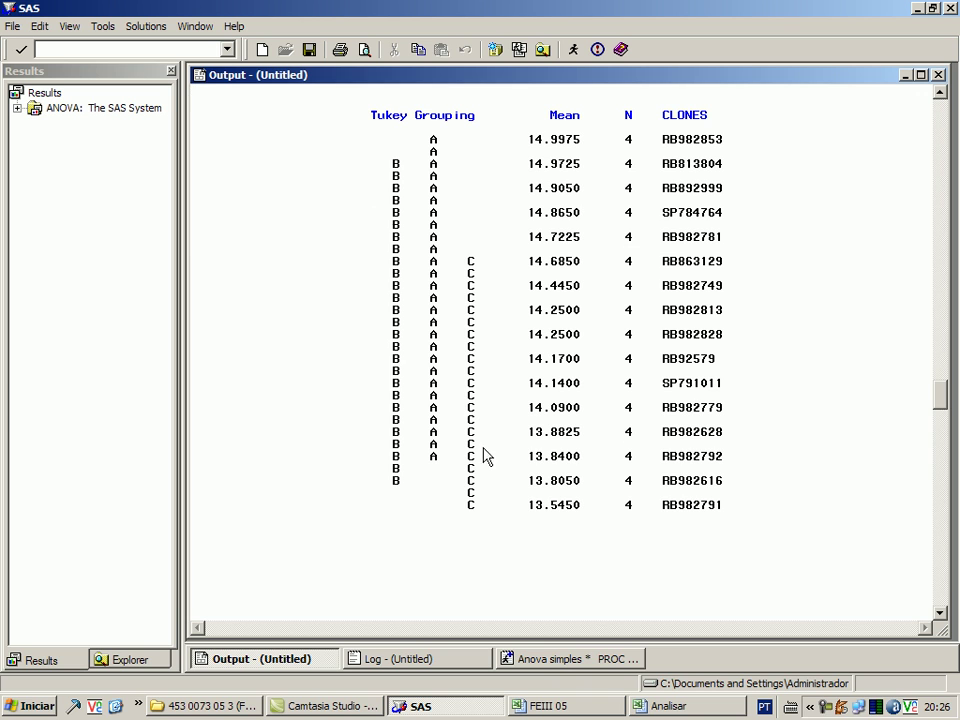
scroll(527, 331, "up", 3)
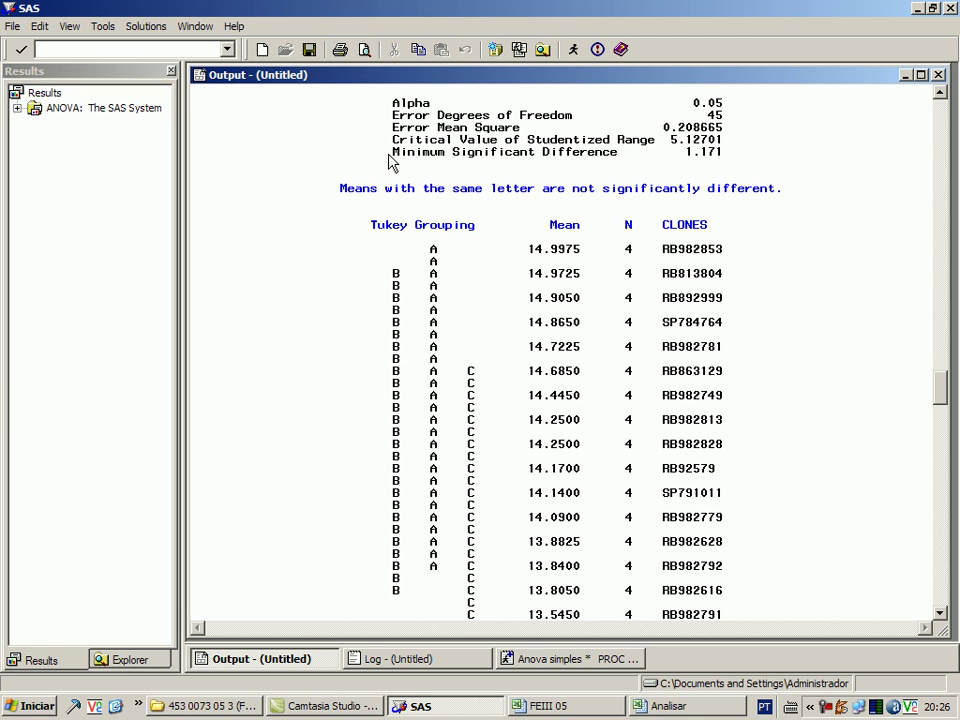
left_click_drag(390, 153, 738, 163)
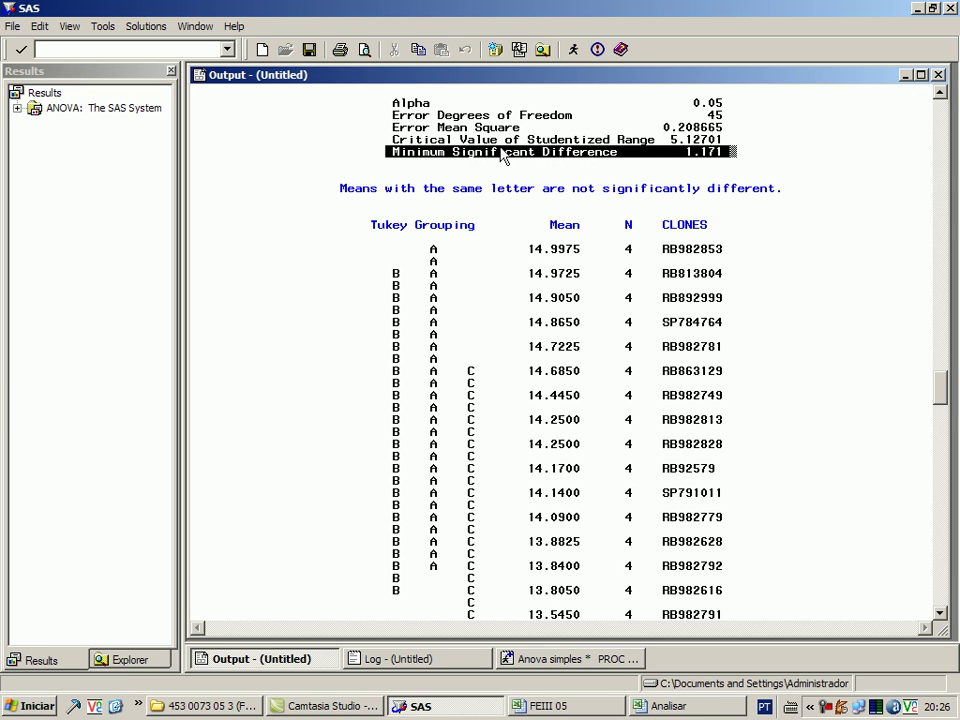
left_click(664, 155)
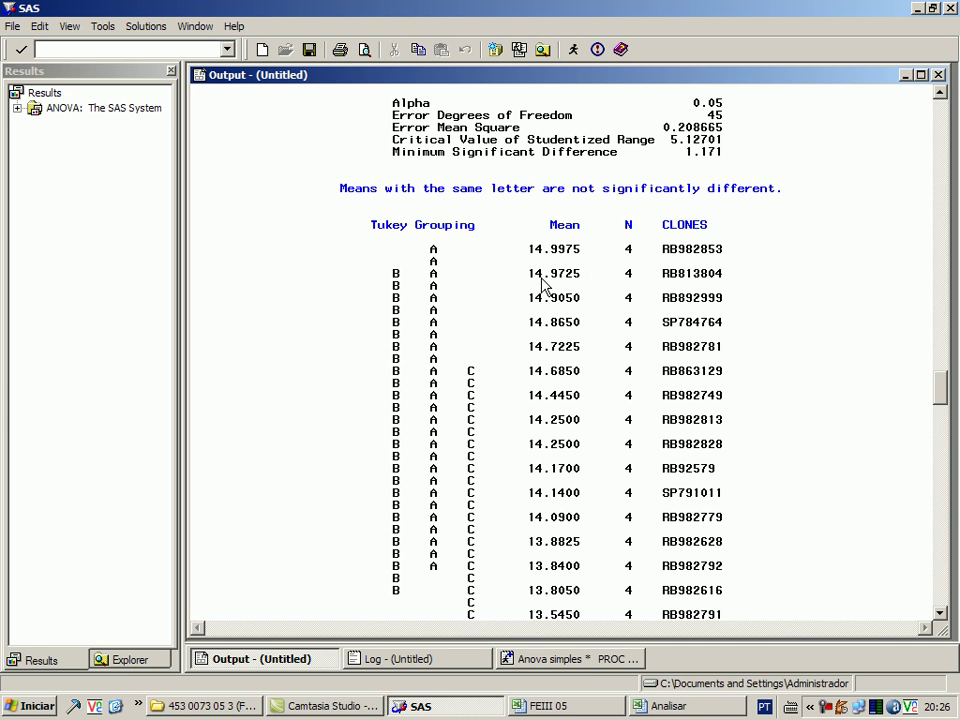
left_click(529, 590)
Examine the Tukey test for PC, comparing the clones' grouping letters and means with the minimum significant difference.
left_click(940, 614)
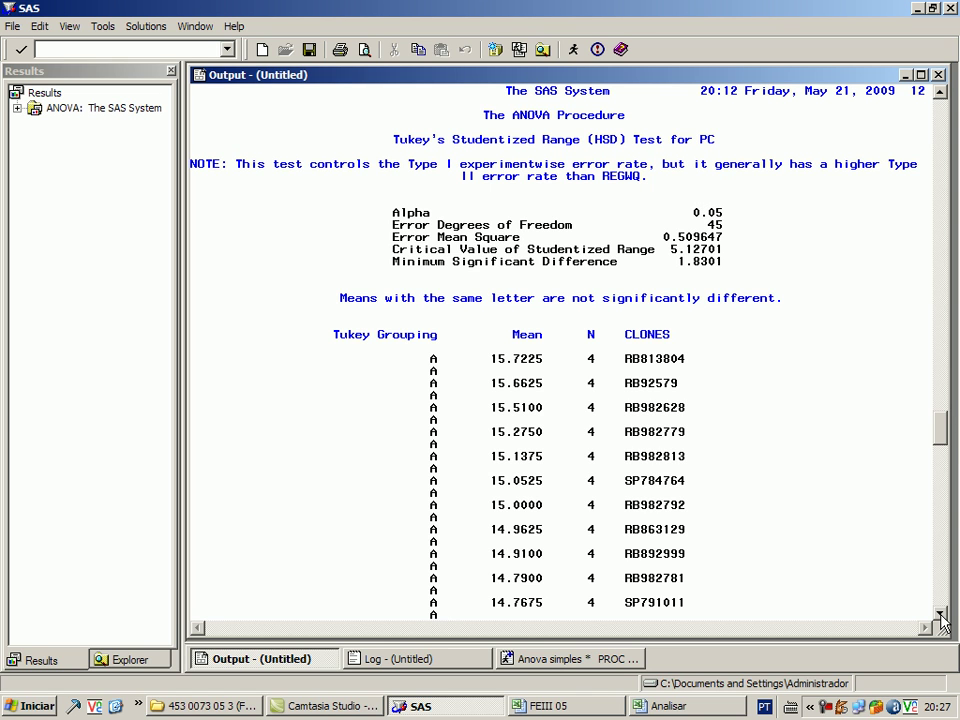
scroll(797, 581, "down", 5)
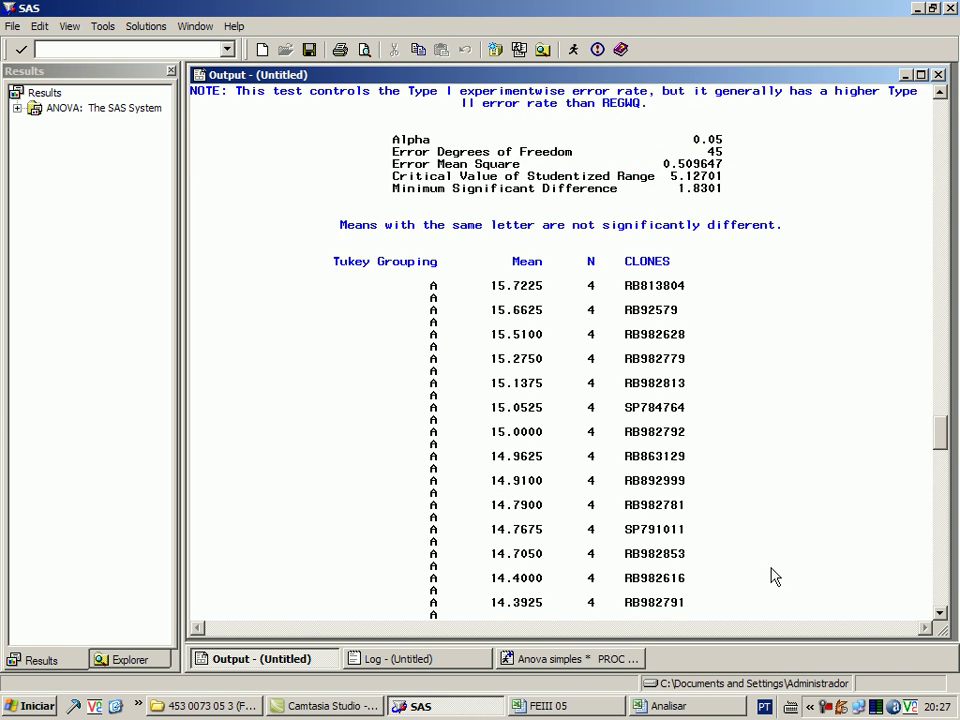
scroll(541, 539, "down", 1)
scroll(541, 539, "up", 1)
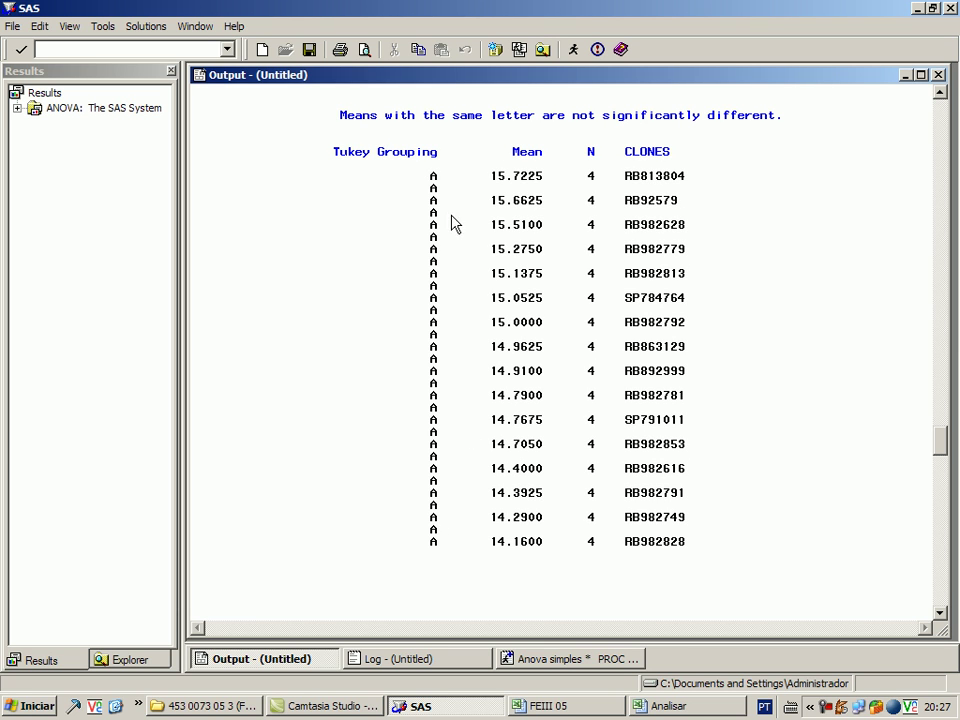
scroll(441, 530, "up", 1)
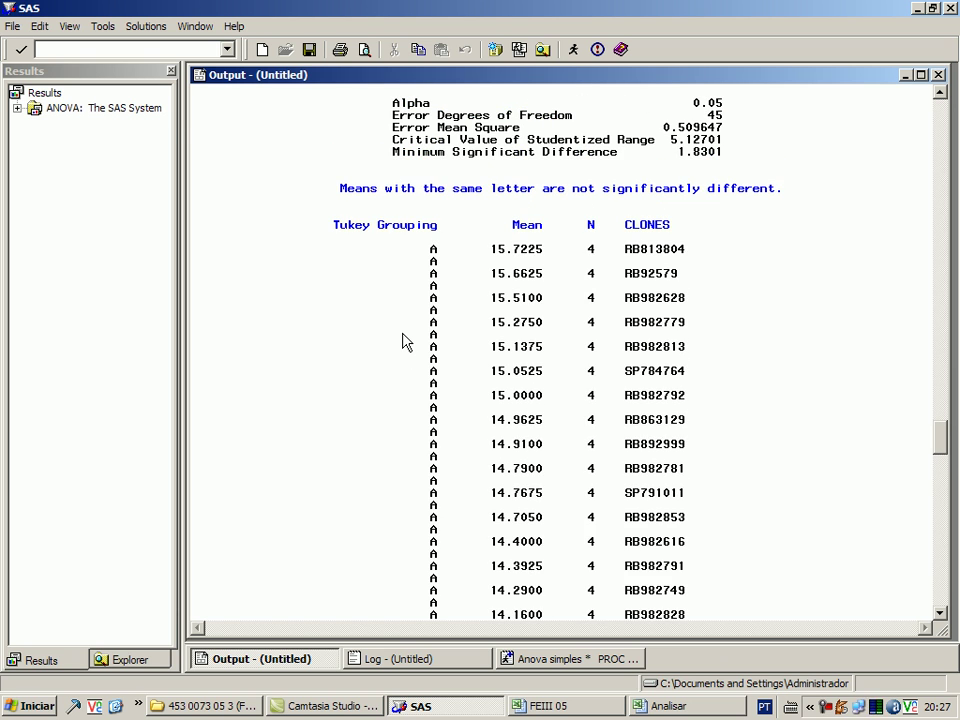
scroll(402, 341, "up", 2)
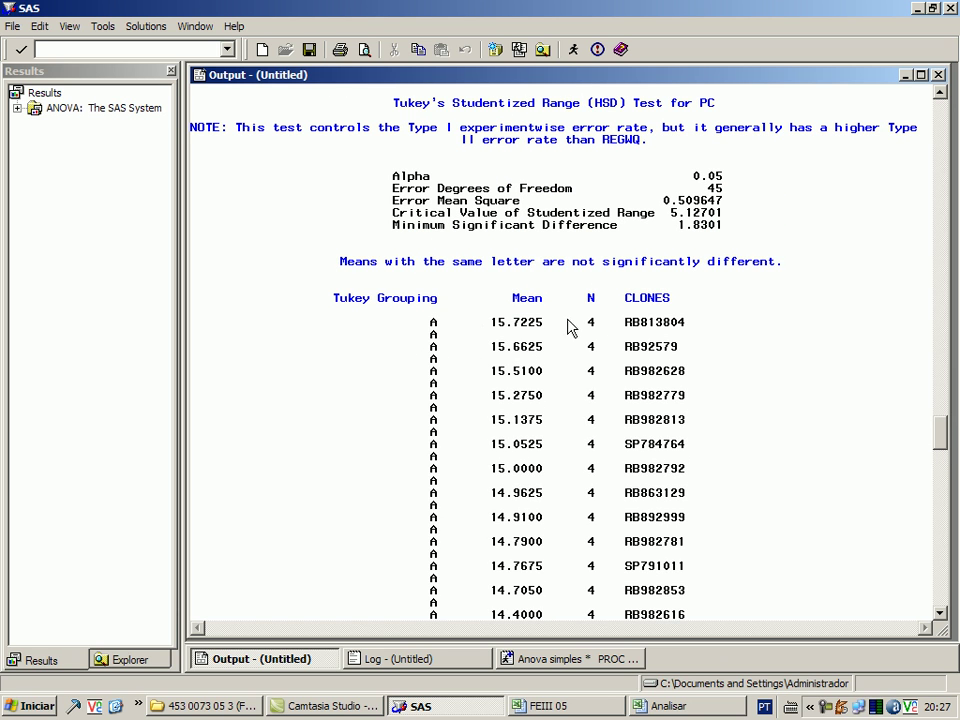
scroll(660, 560, "down", 3)
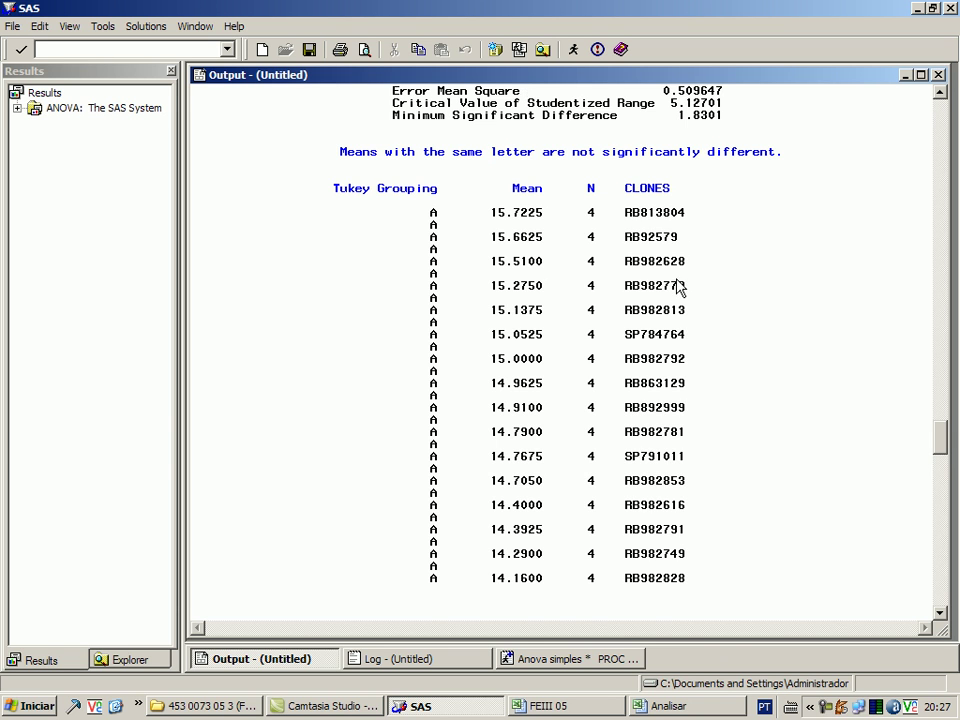
scroll(678, 287, "up", 2)
scroll(678, 287, "up", 1)
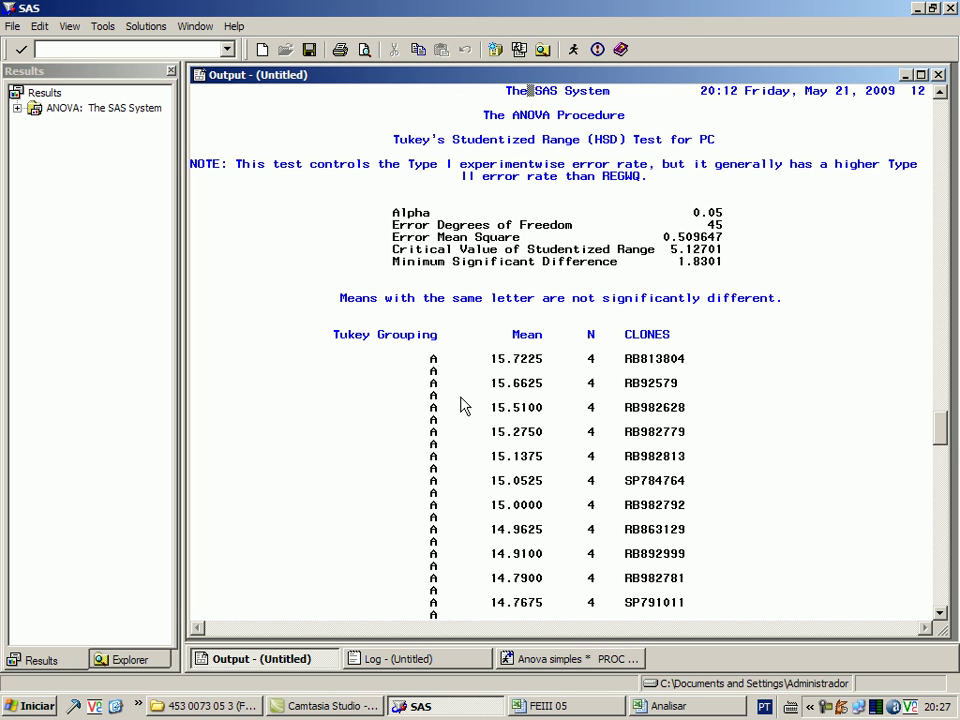
Review the Tukey groupings and clone means for PUREZA and BRIX.
key("Page_Down")
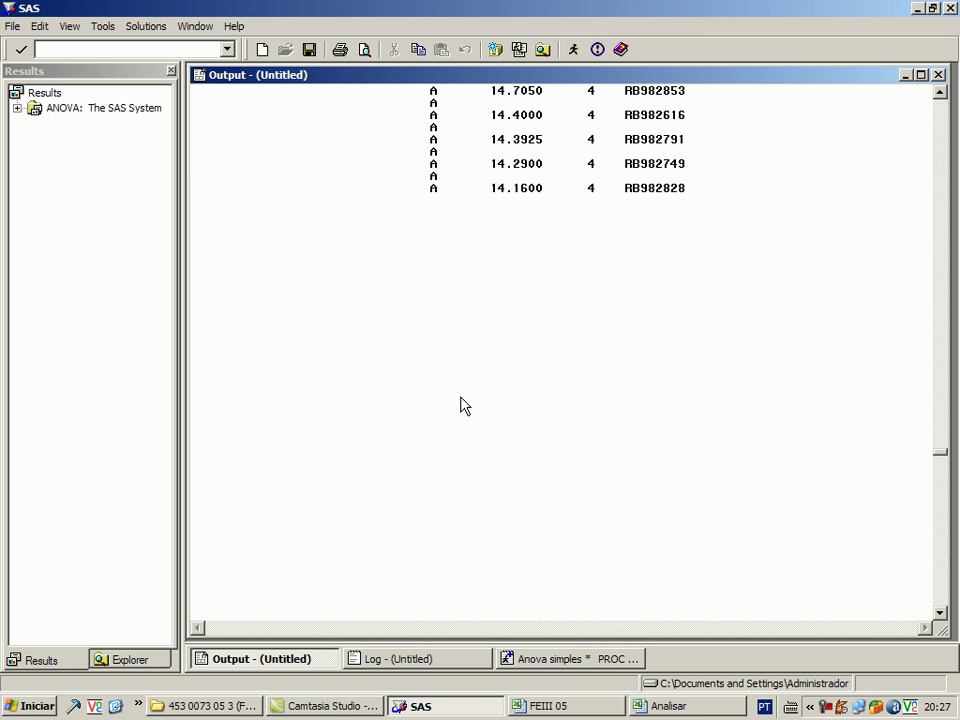
key("Page_Down")
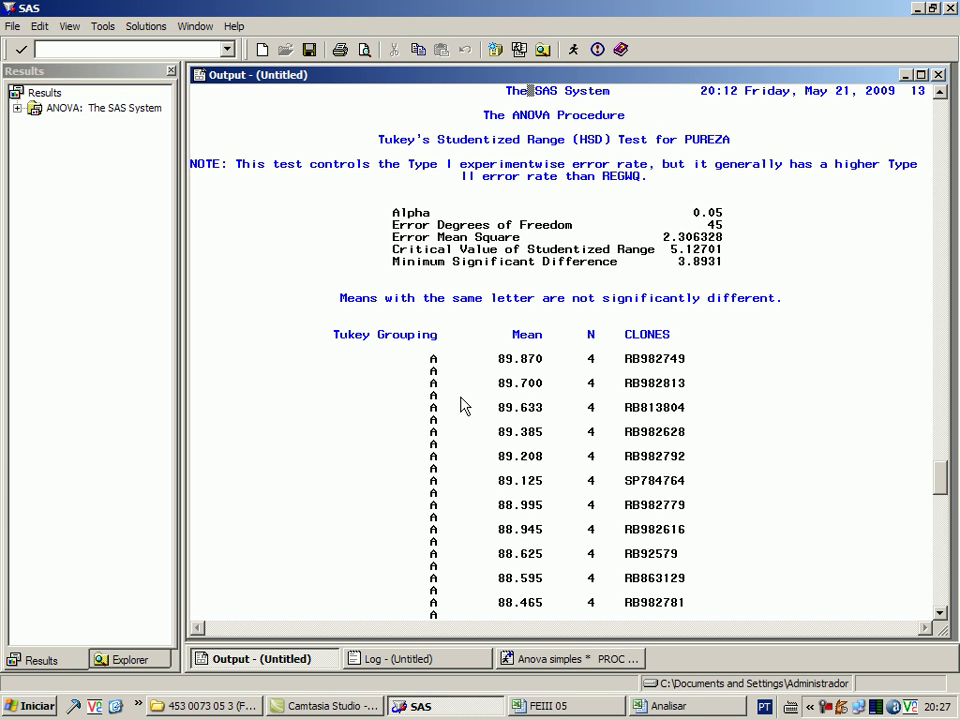
scroll(460, 404, "down", 4)
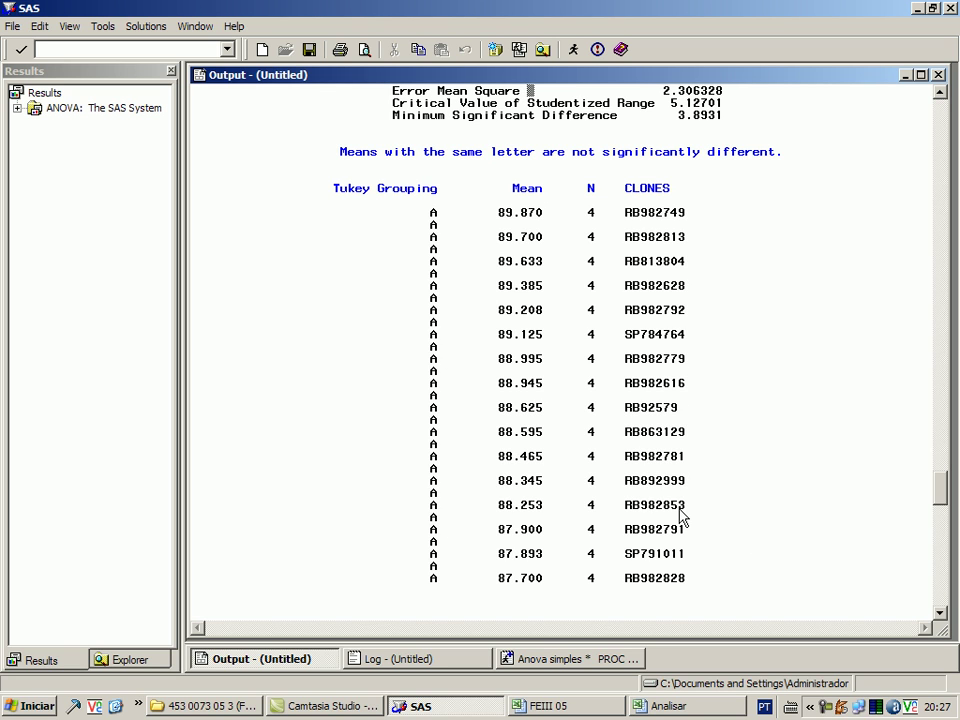
scroll(680, 517, "down", 5)
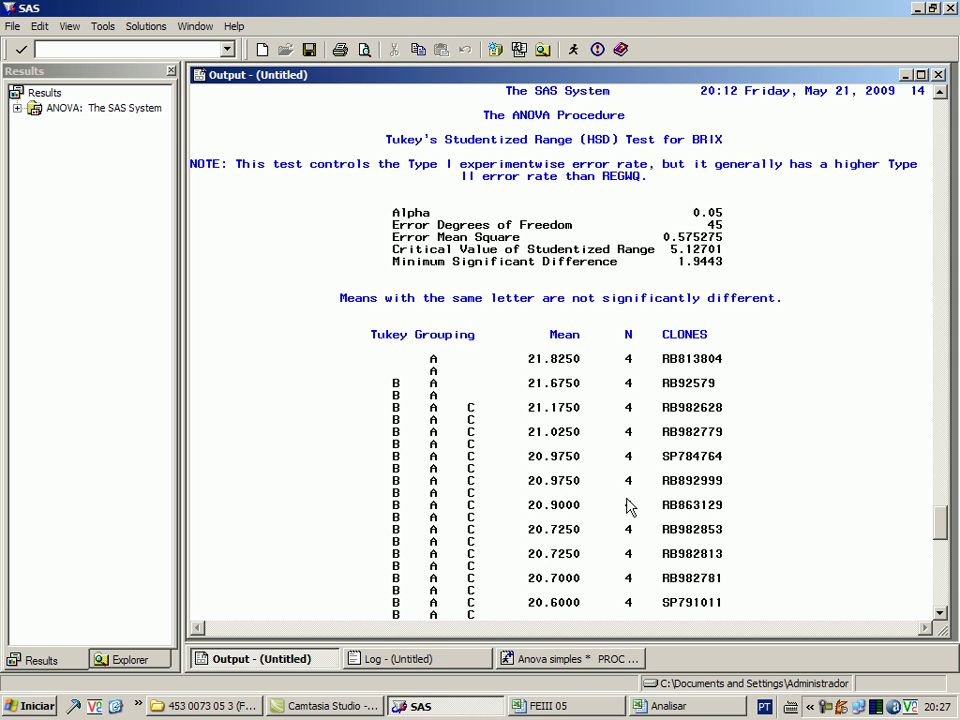
scroll(630, 507, "down", 3)
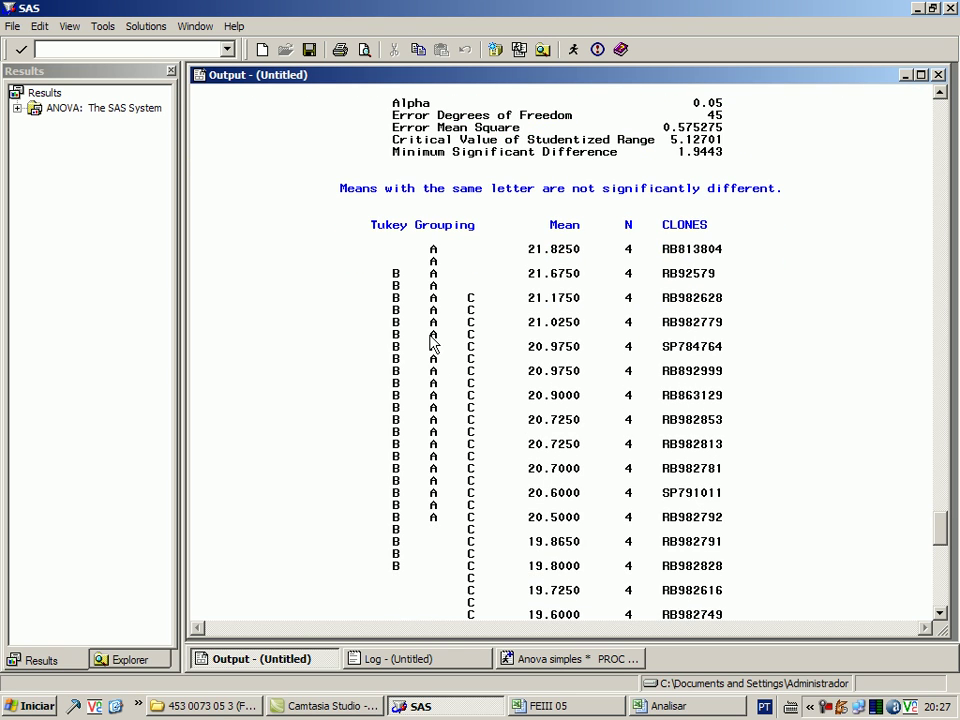
scroll(508, 587, "down", 2)
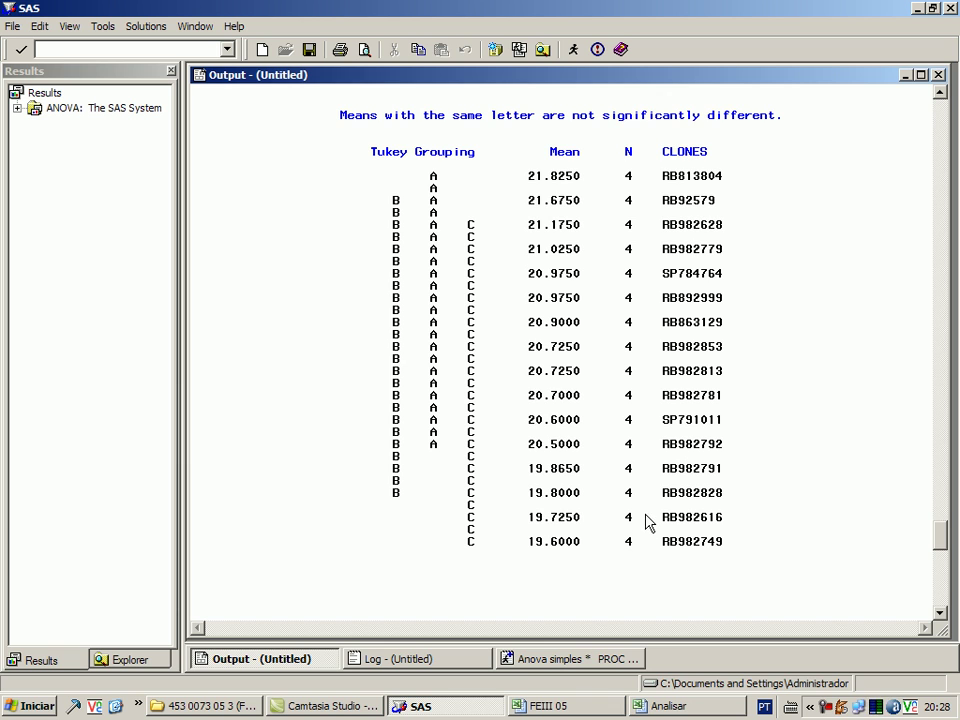
scroll(646, 516, "up", 2)
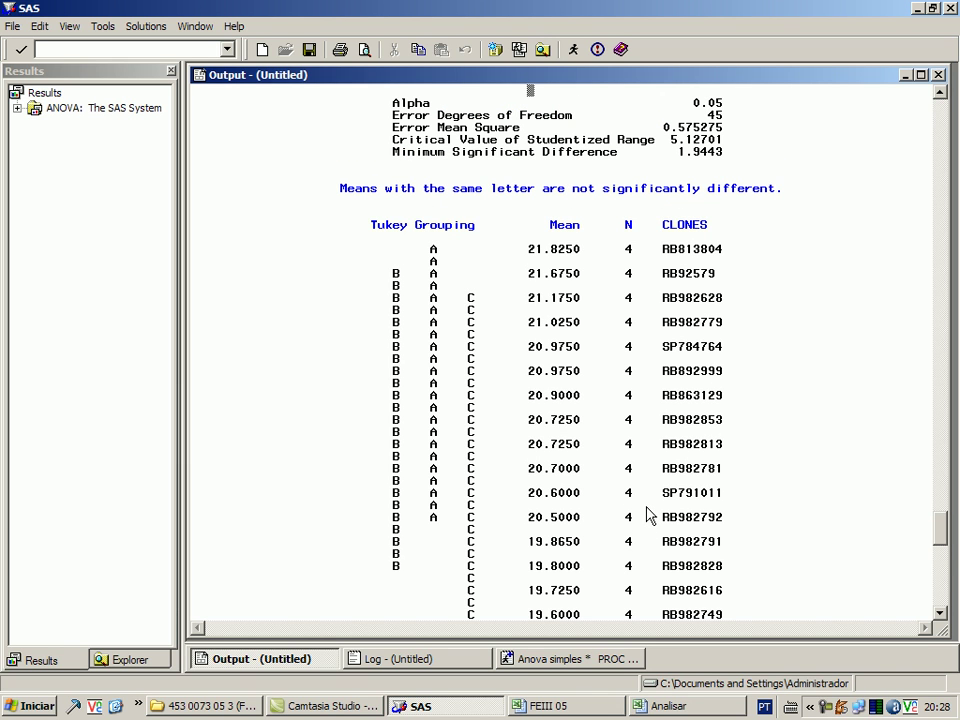
Examine the Tukey test for ATR, checking the clones' grouping letters, means and minimum significant difference.
scroll(646, 516, "down", 10)
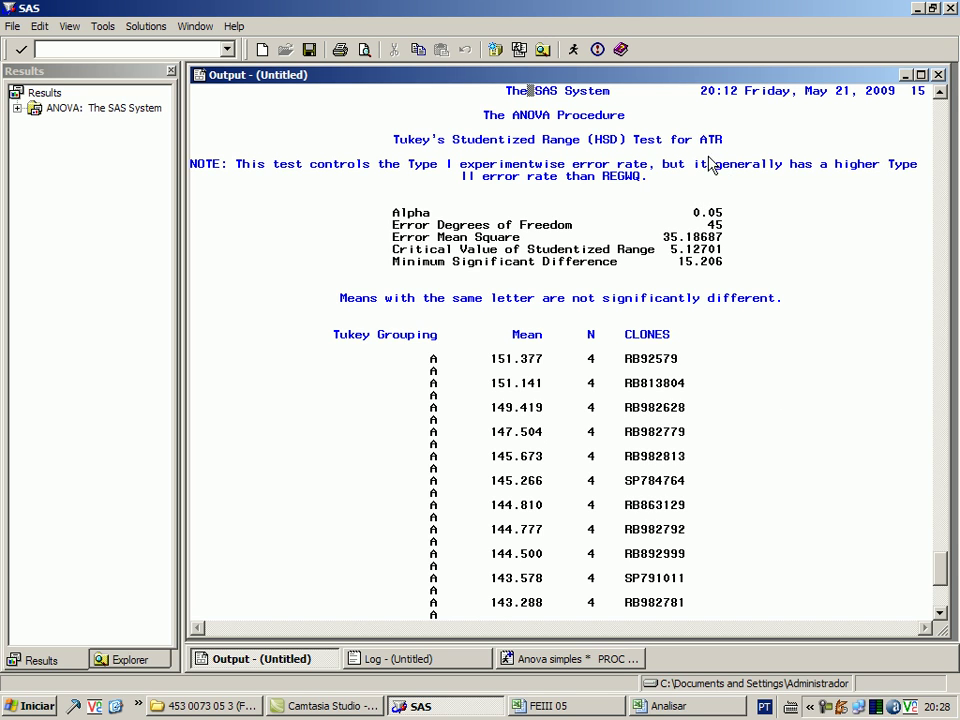
scroll(540, 362, "down", 7)
scroll(505, 460, "up", 1)
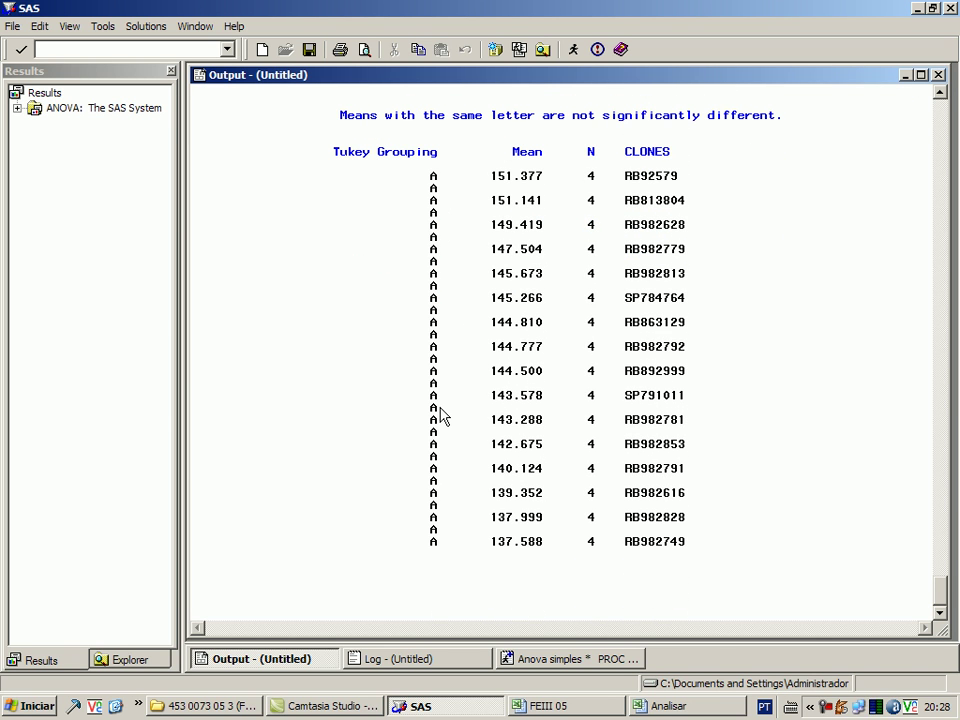
scroll(439, 407, "up", 1)
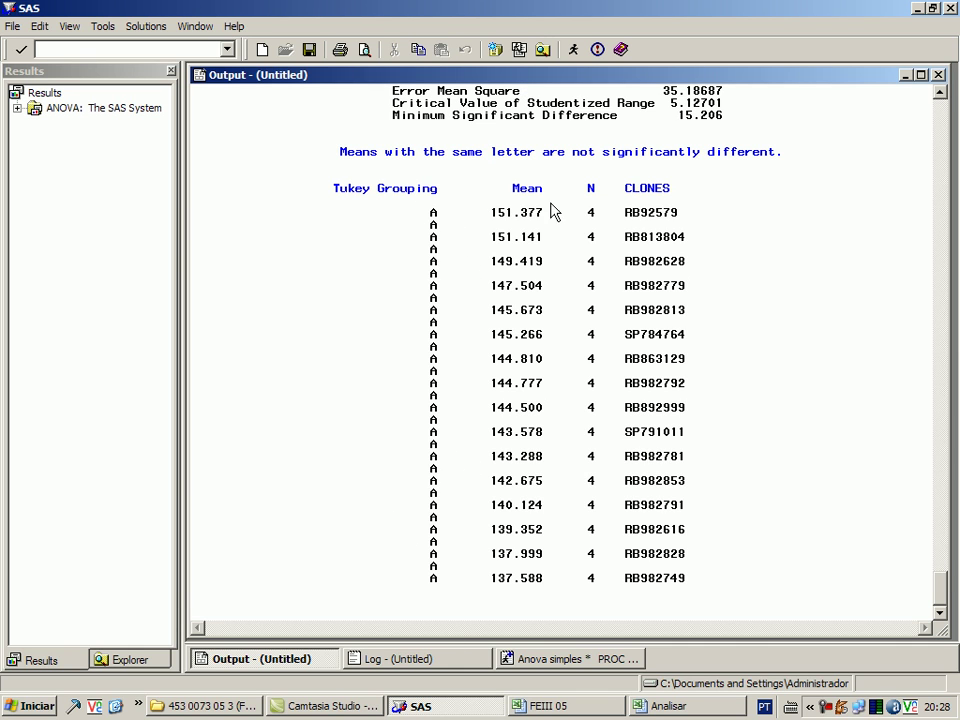
scroll(490, 297, "up", 1)
scroll(503, 297, "up", 1)
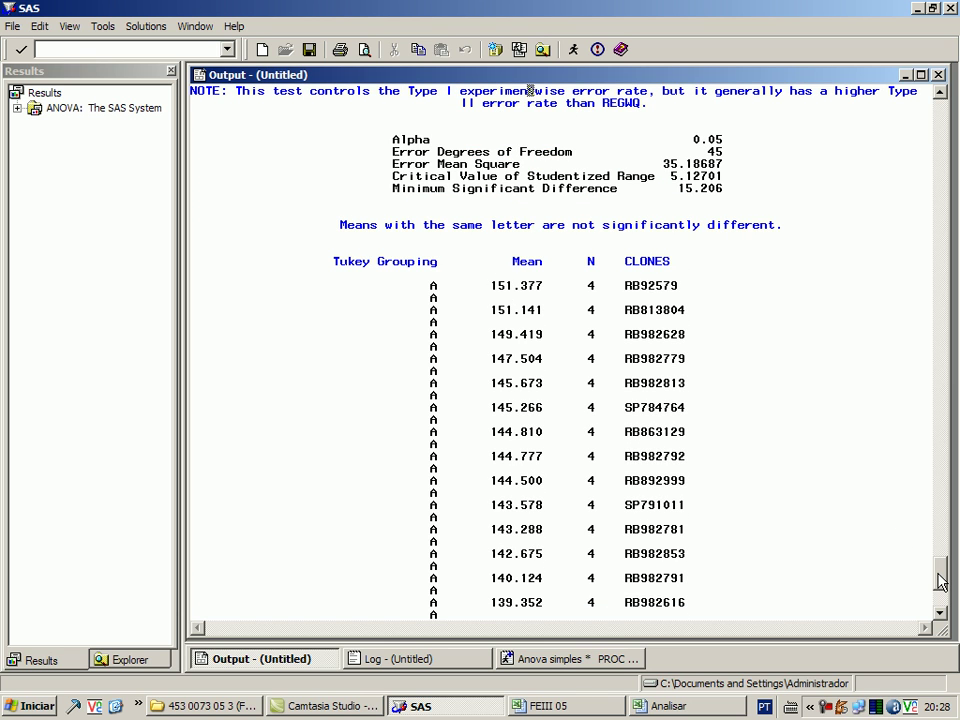
Select the entire contents of the Output window.
left_click_drag(940, 582, 910, 151)
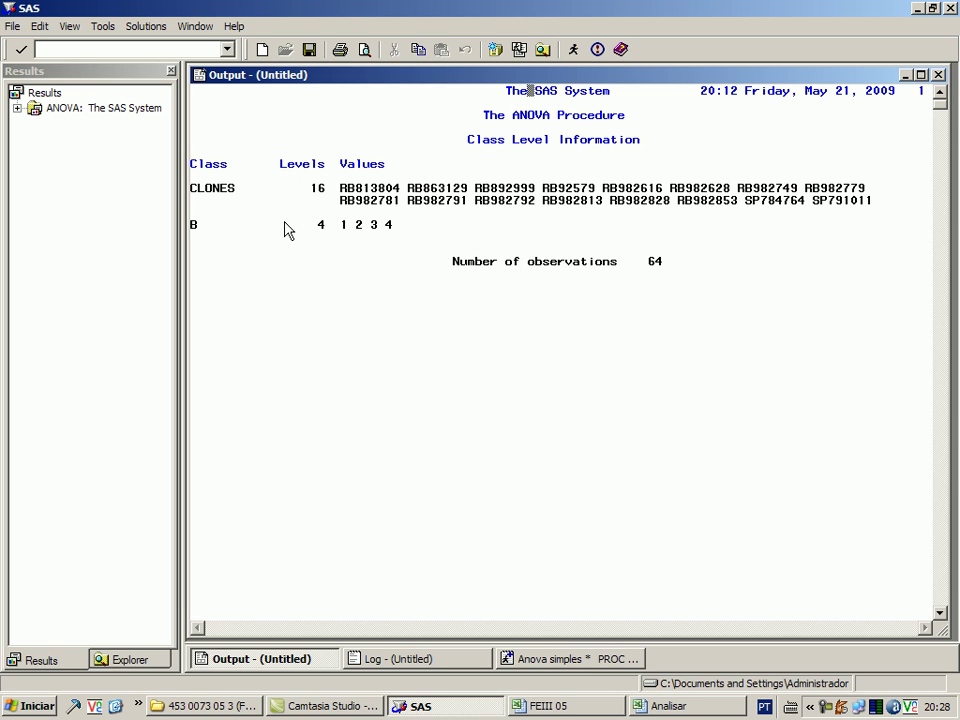
left_click(39, 27)
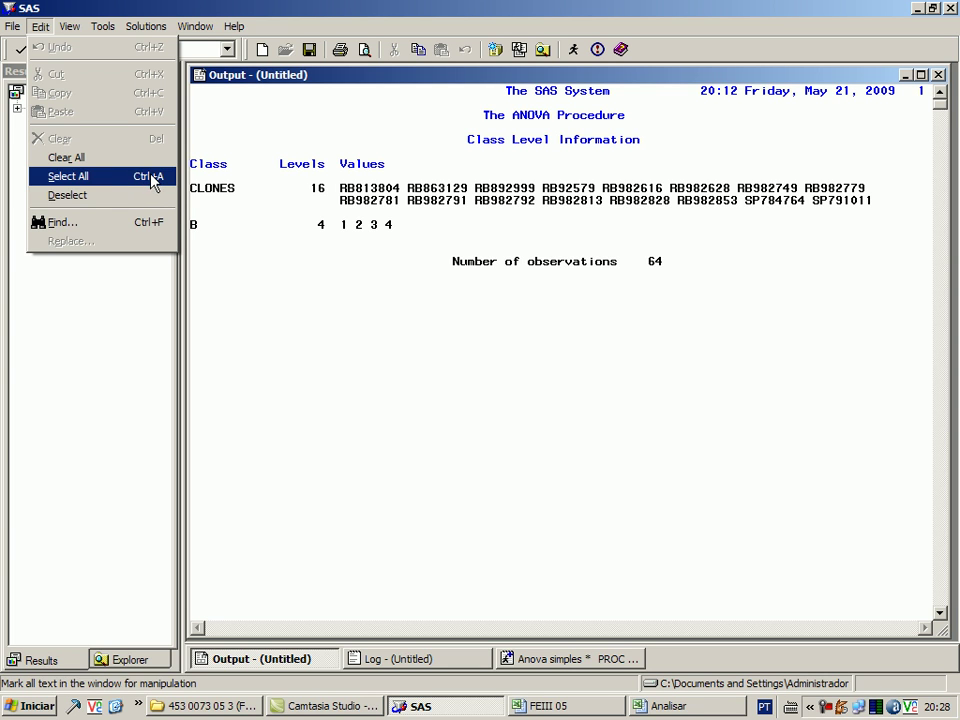
left_click(70, 178)
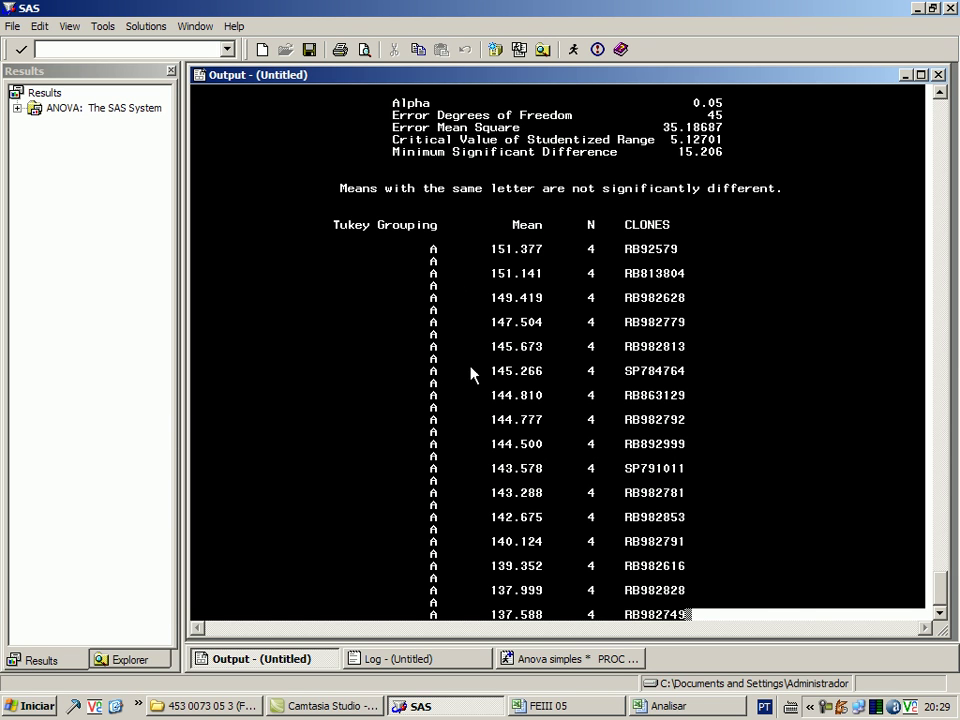
Start Microsoft Office Word 2003, close the Ponto de Partida pane and set the zoom to 100%.
left_click(25, 704)
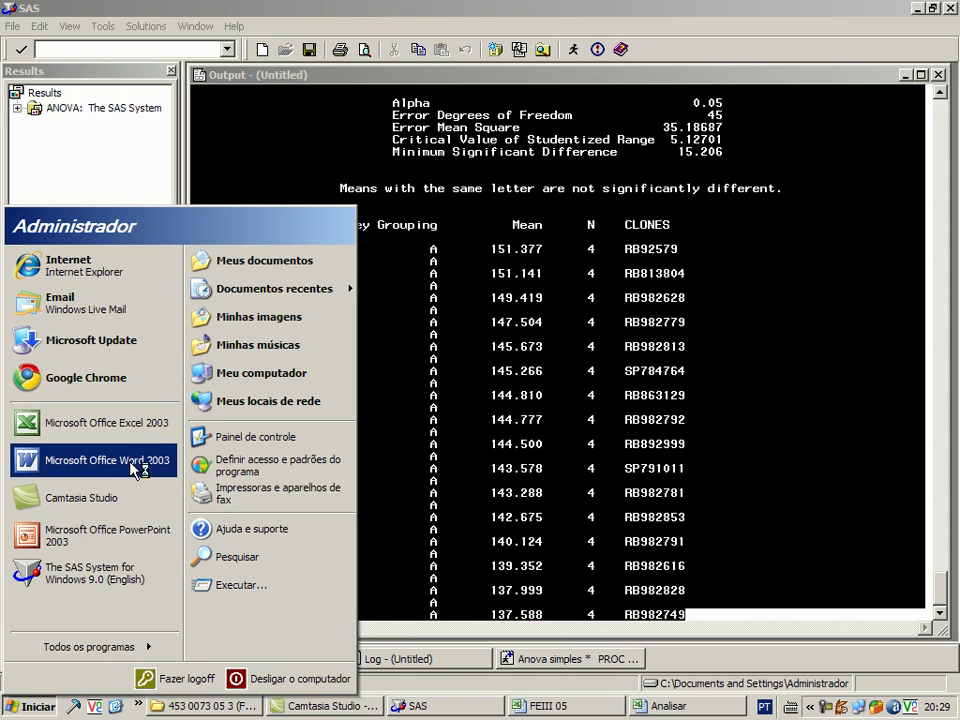
left_click(133, 468)
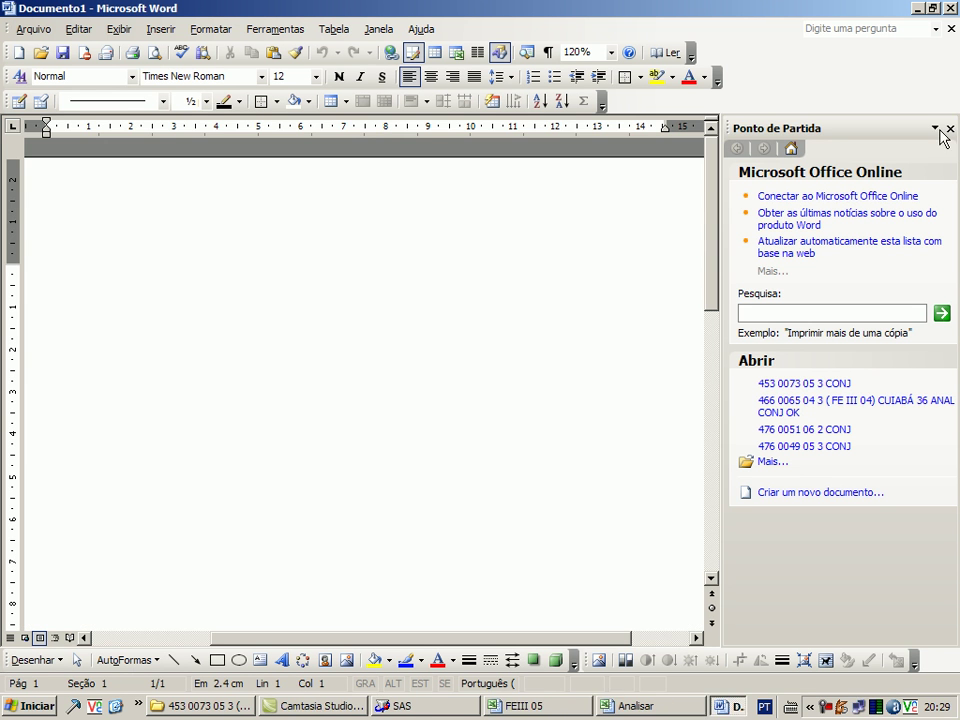
left_click(949, 129)
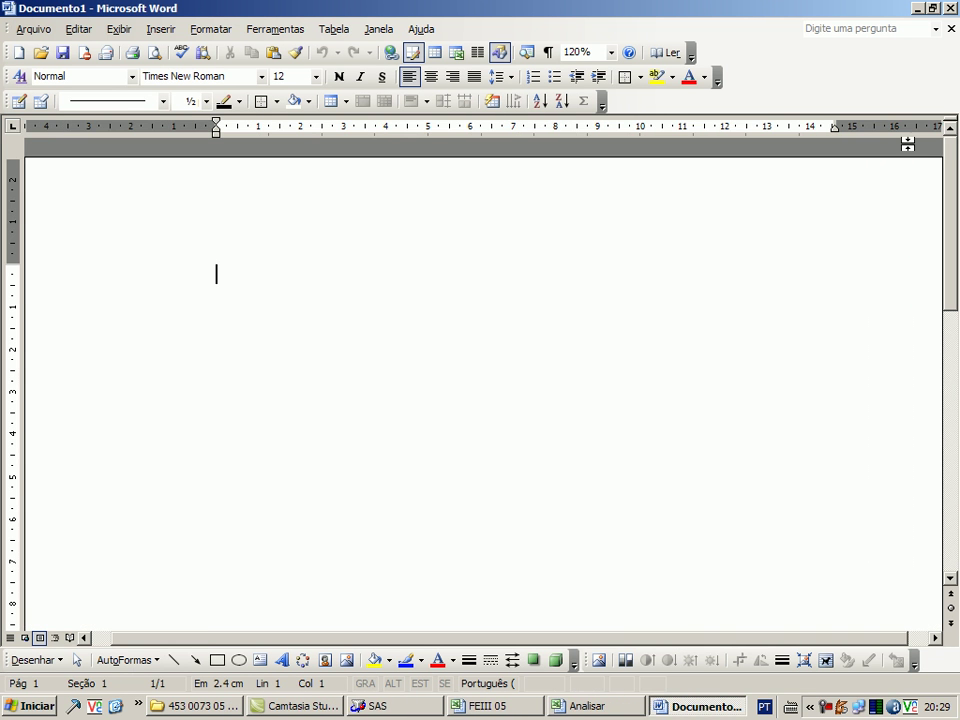
left_click(611, 52)
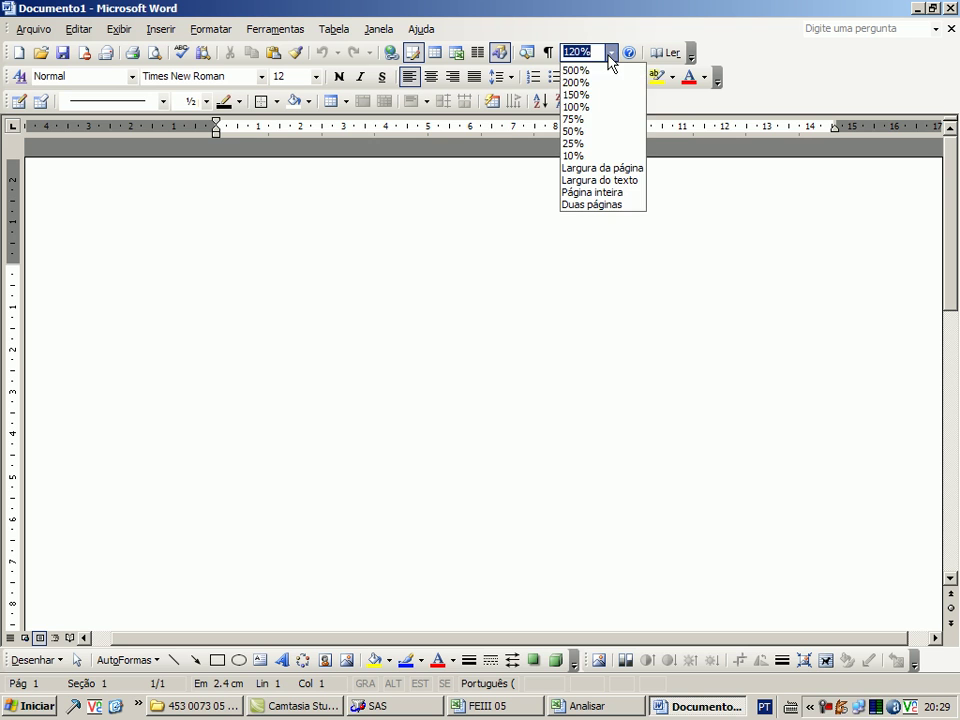
left_click(591, 107)
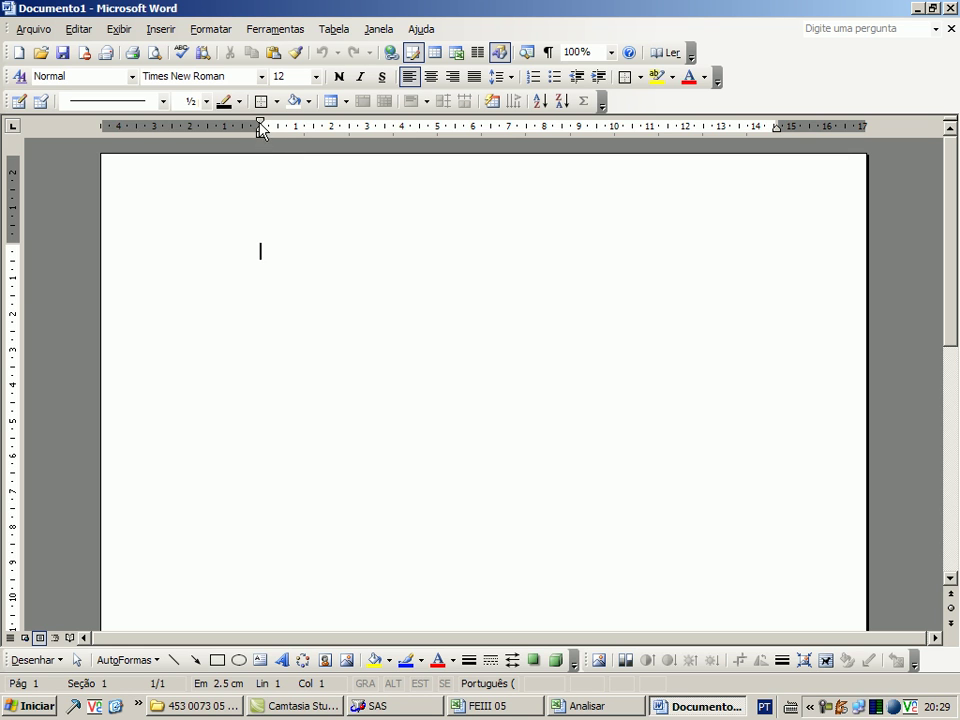
Reduce the page margins to about 2 cm left, 1 cm right and 1.2 cm top, and shrink the bottom margin as well.
left_click_drag(259, 122, 172, 122)
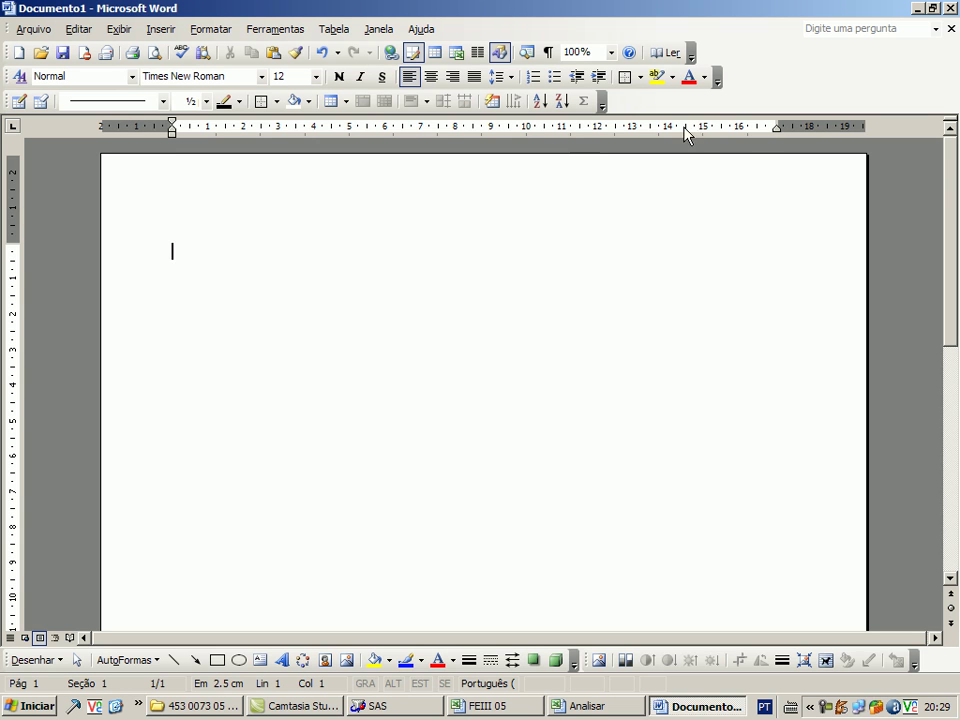
left_click_drag(776, 123, 831, 123)
left_click_drag(10, 246, 8, 198)
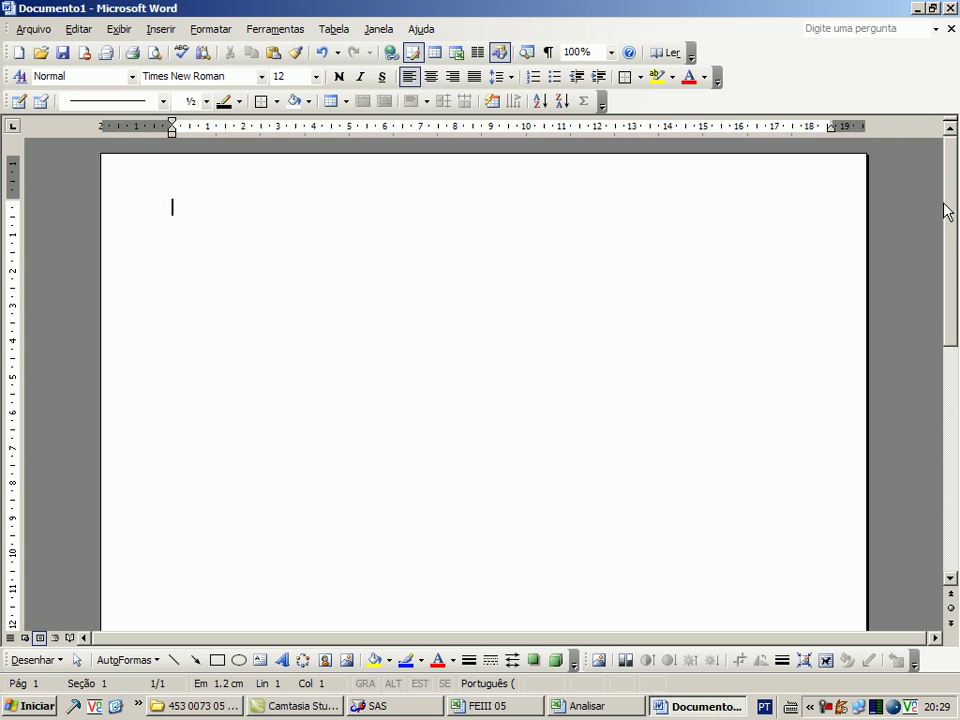
left_click_drag(948, 232, 943, 454)
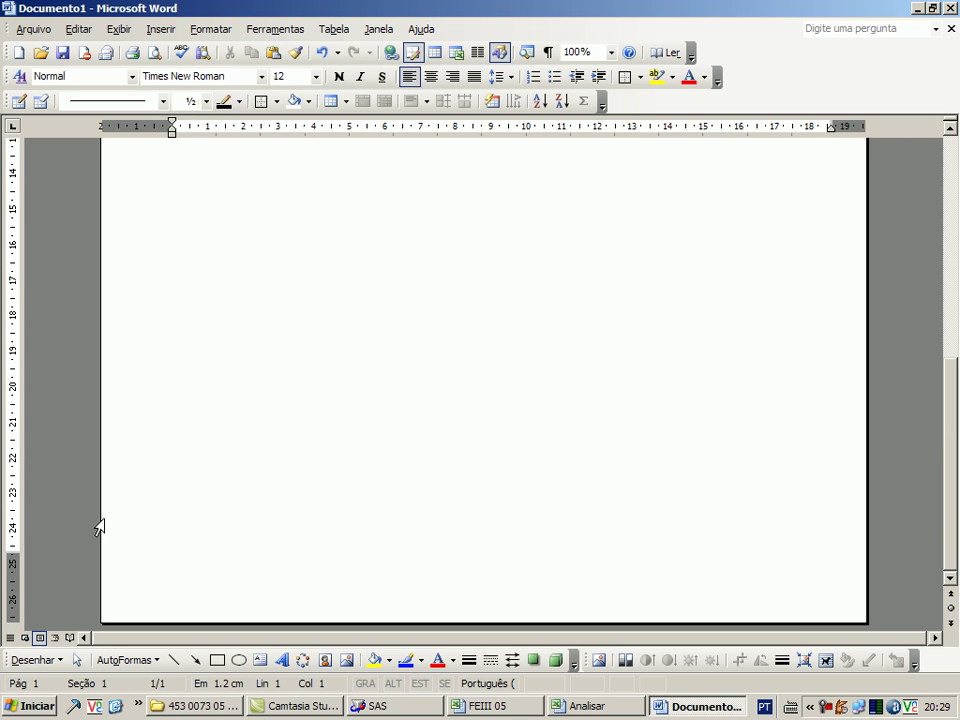
left_click_drag(12, 551, 13, 578)
scroll(197, 276, "up", 10)
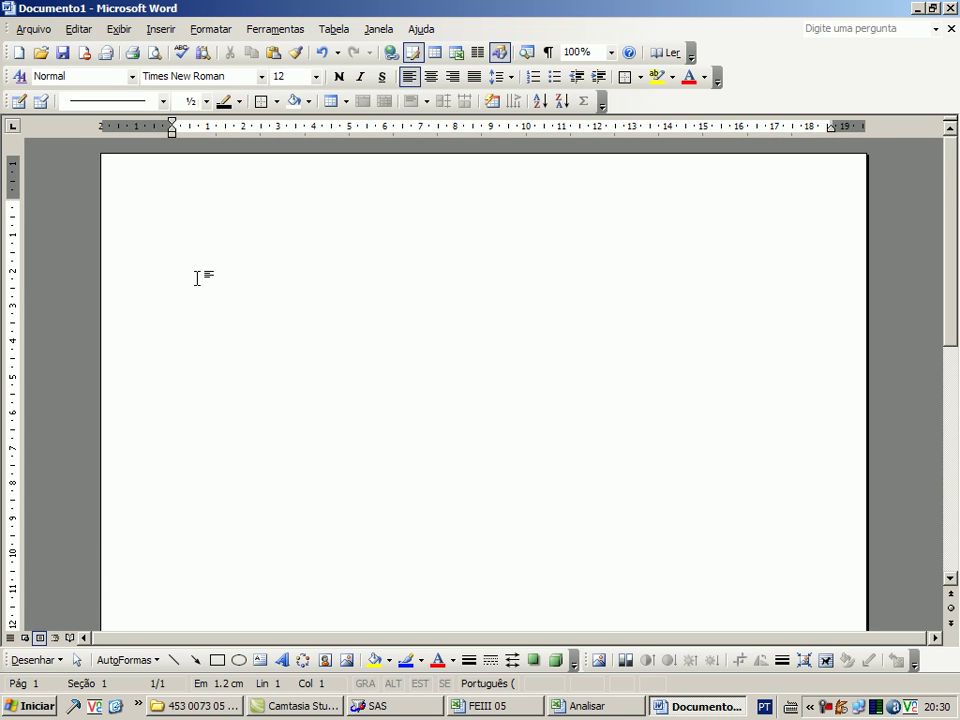
Paste the copied SAS output into the blank document and return to its first page.
left_click(281, 52)
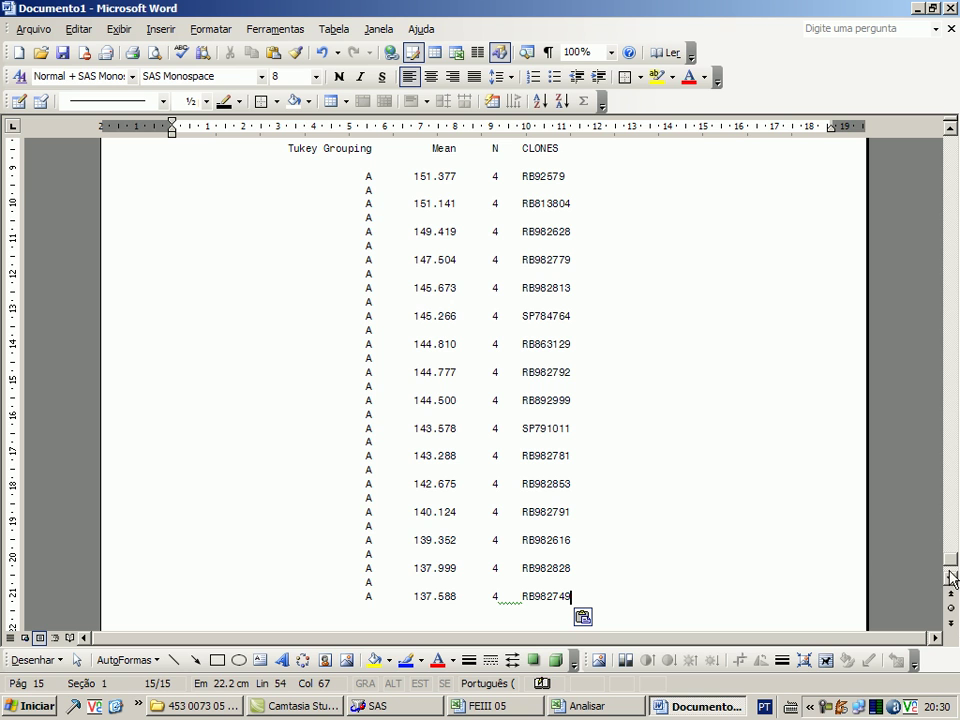
left_click_drag(953, 565, 944, 140)
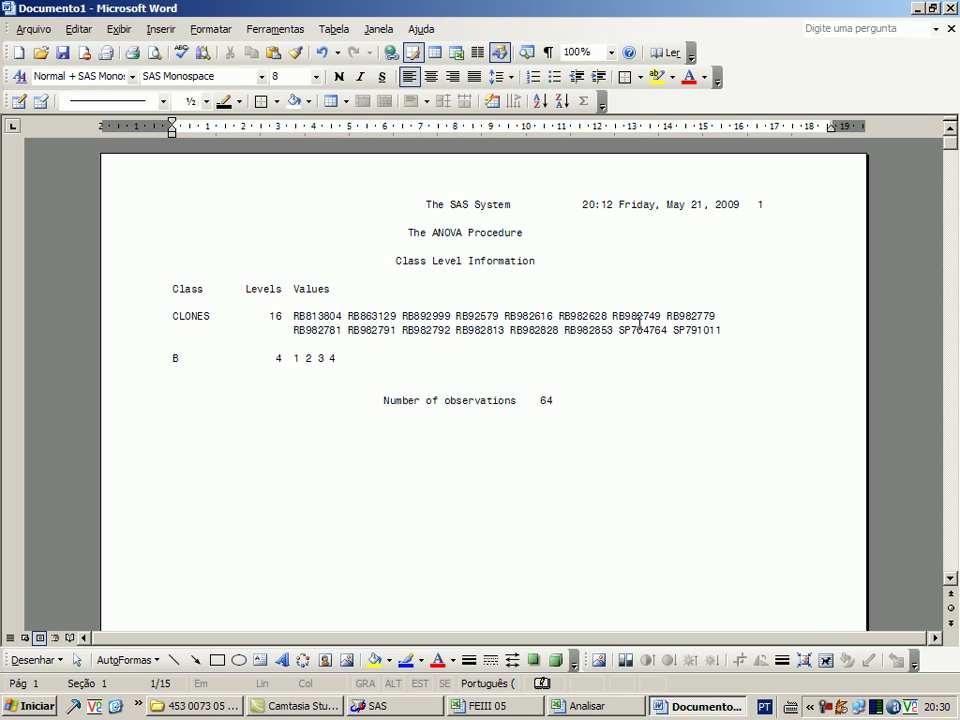
Delete the blank lines between the title lines The SAS System, The ANOVA Procedure and Class Level Information.
left_click(476, 217)
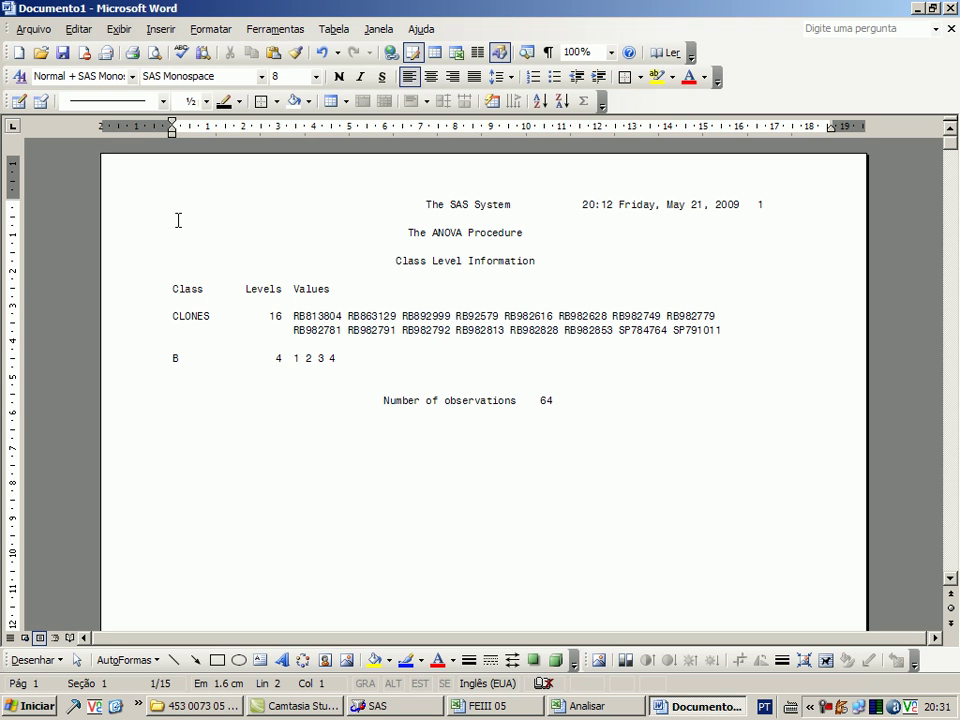
key("Delete")
key("Down")
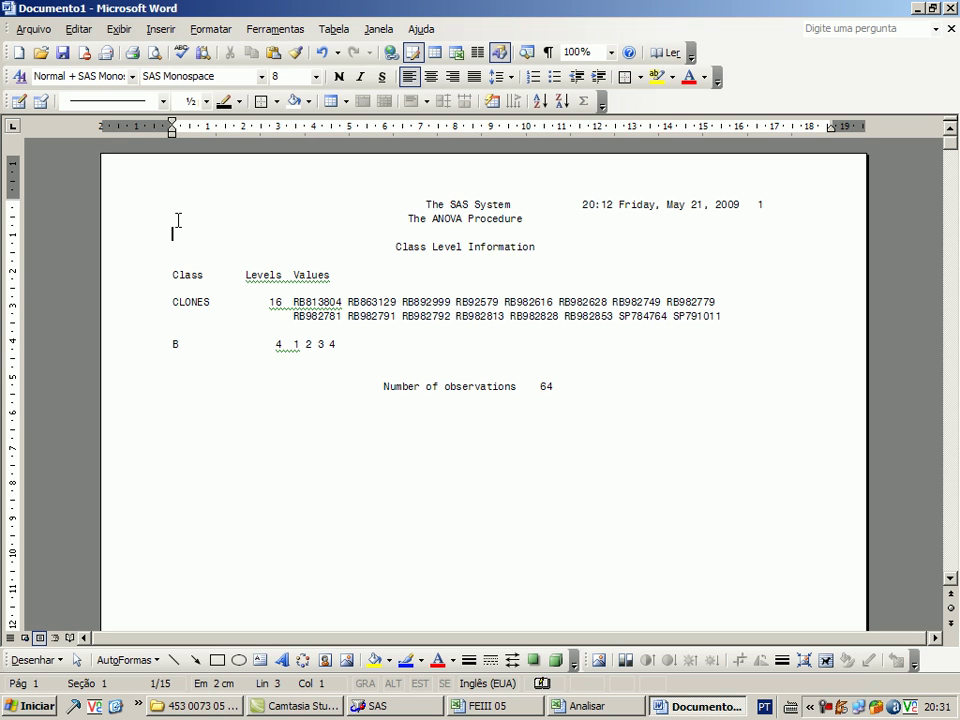
key("Delete")
Delete the blank lines inside the Class, Levels and Values table and one above Number of observations.
left_click(183, 277)
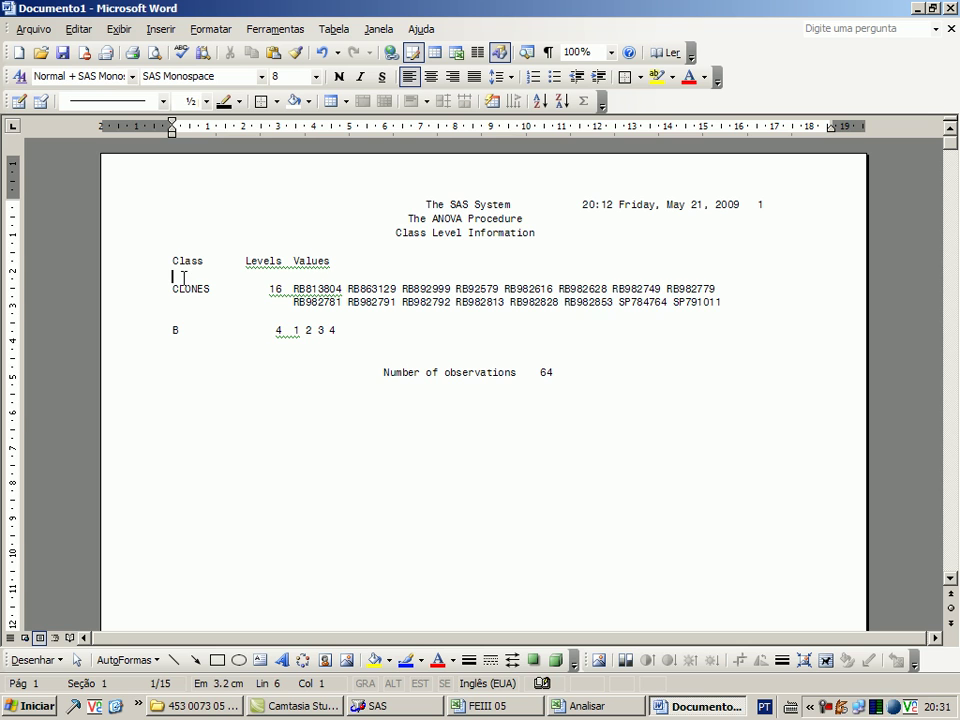
key("Delete")
key("Down")
key("Down")
key("Delete")
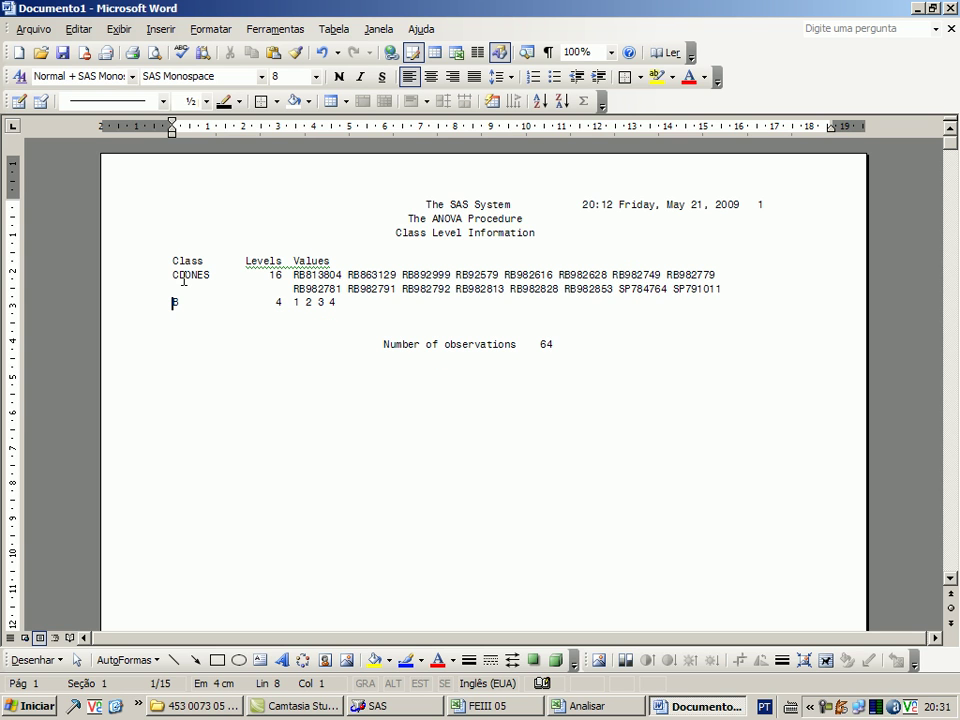
key("Down")
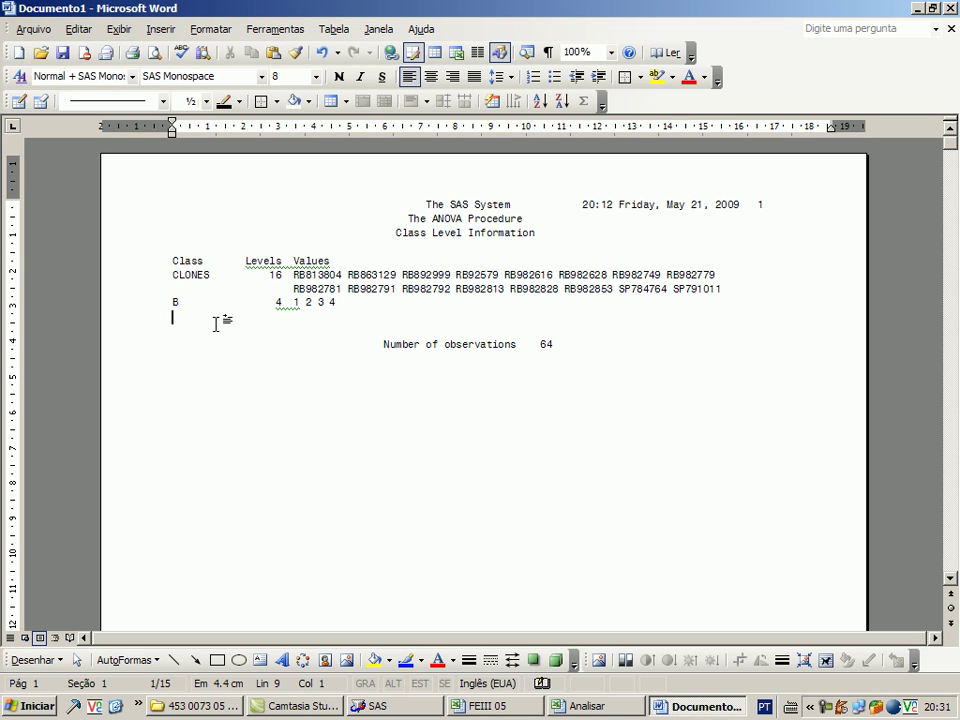
key("Delete")
key("Down")
key("Down")
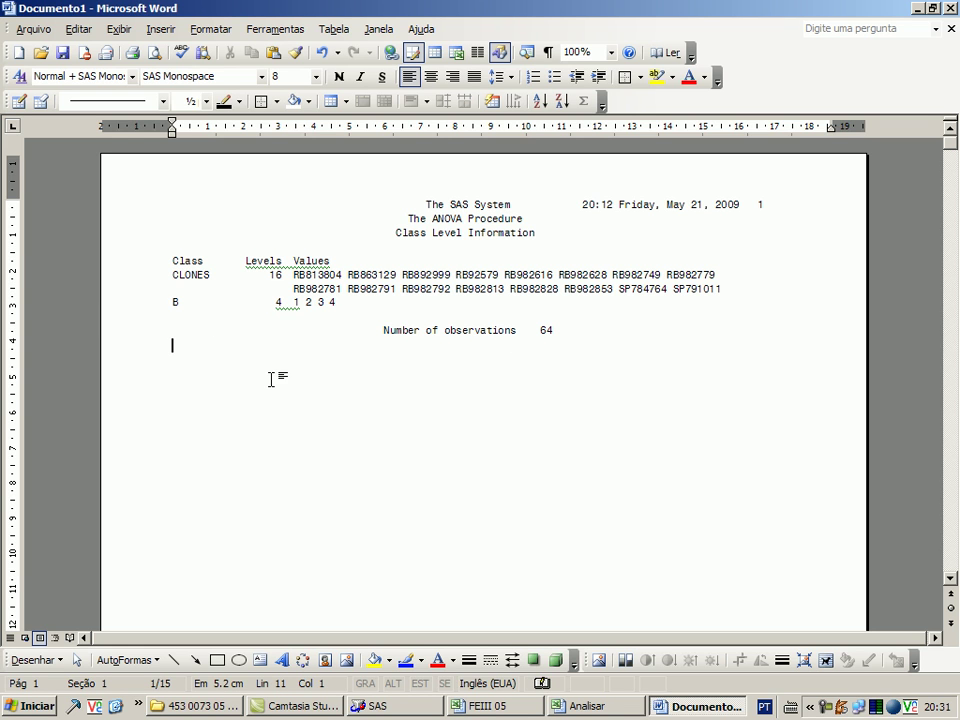
Remove the page break and repeated SAS heading before Dependent Variable: TPH, including the leftover blank line.
key("Delete")
left_click_drag(543, 397, 314, 368)
key("Delete")
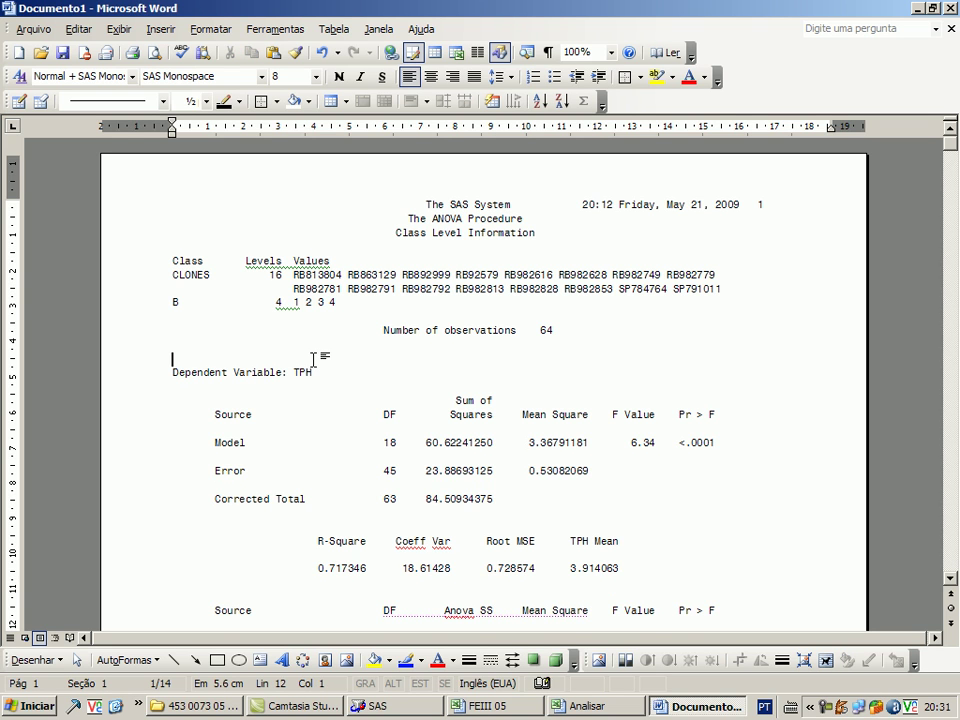
key("Delete")
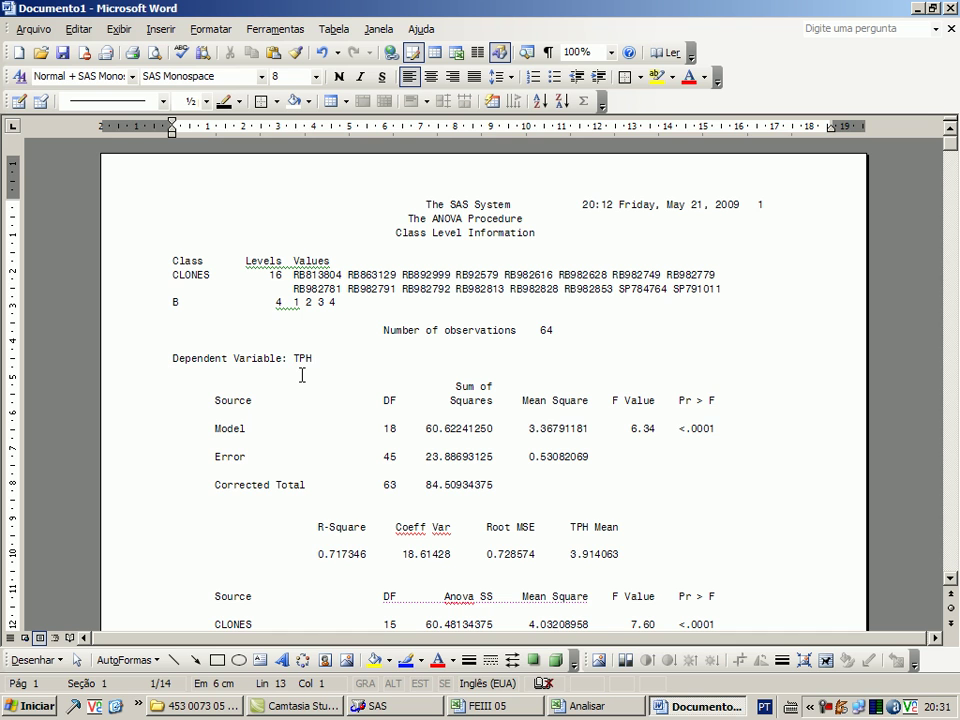
Delete the blank lines between the rows of the TPH Sum of Squares table, from its header to Corrected Total.
key("Delete")
key("Down")
key("Down")
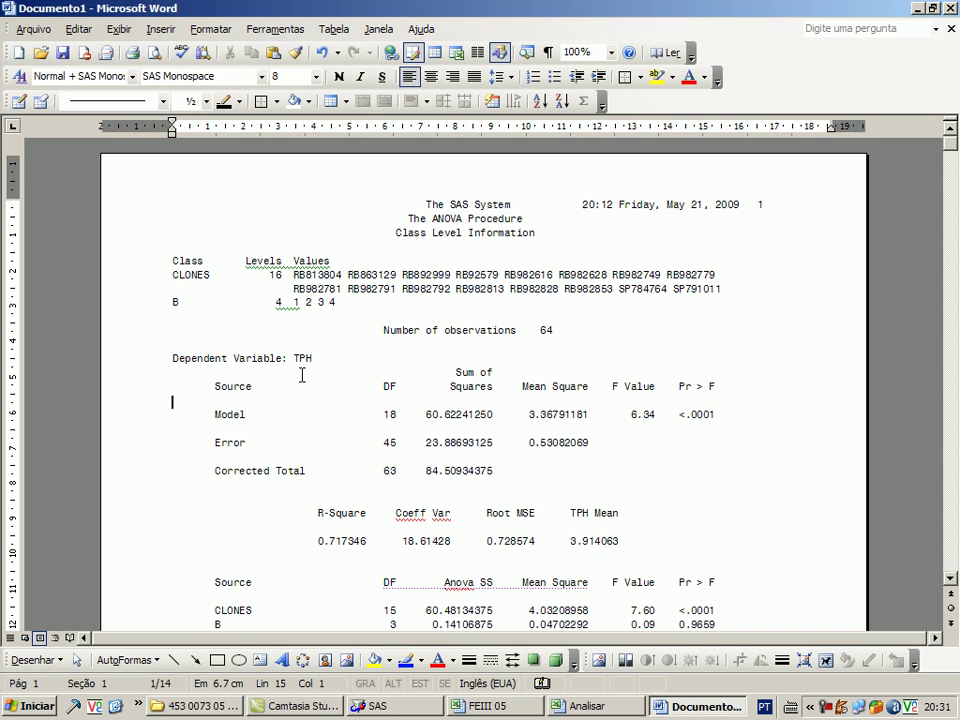
key("Delete")
key("Down")
key("Delete")
key("Down")
key("Delete")
key("Down")
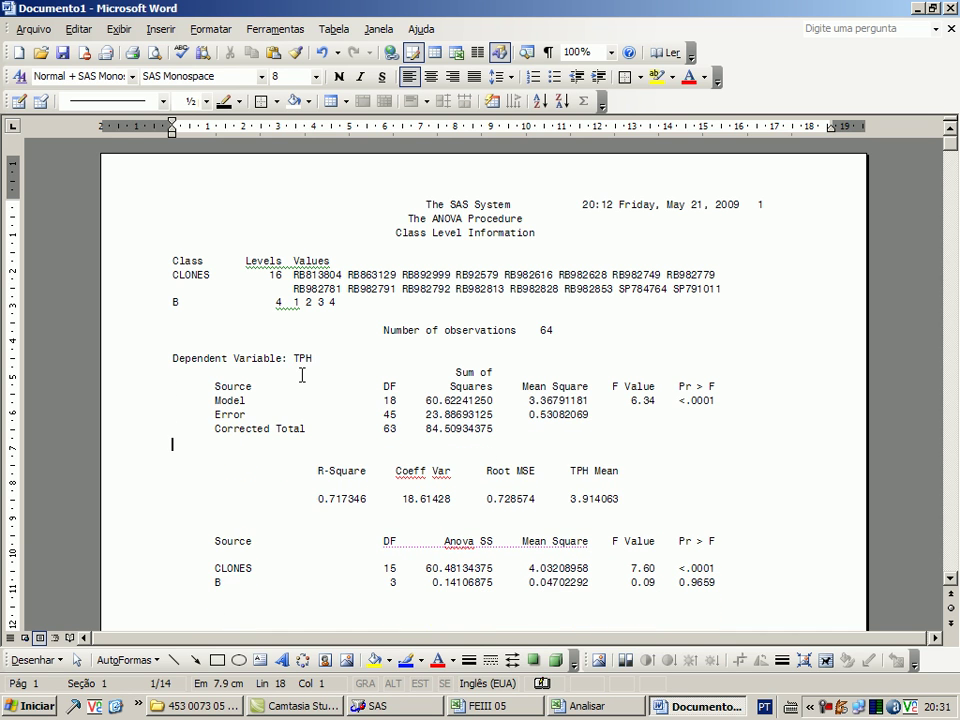
Delete the surplus blank lines around the TPH R-Square statistics and above the CLONES row of its Anova SS table.
key("Delete")
key("Down")
key("Down")
key("Delete")
key("Down")
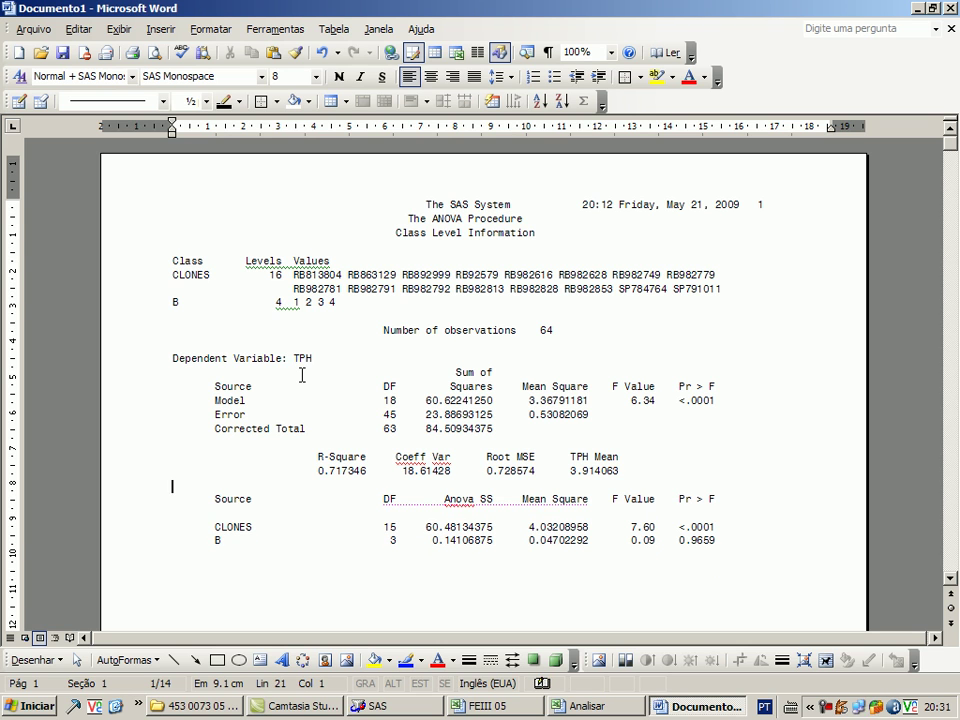
key("Down")
key("Delete")
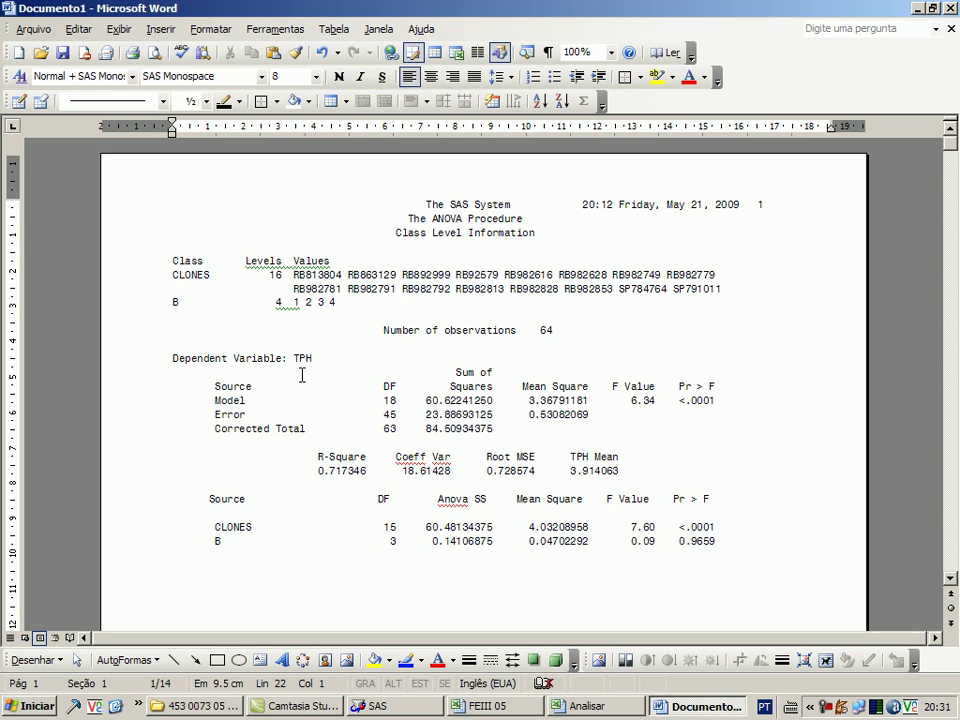
key("ctrl+z")
key("Down")
key("Delete")
Remove the page break and the repeated SAS System and ANOVA Procedure headings before Dependent Variable: TCH.
key("Down")
key("Down")
key("Delete")
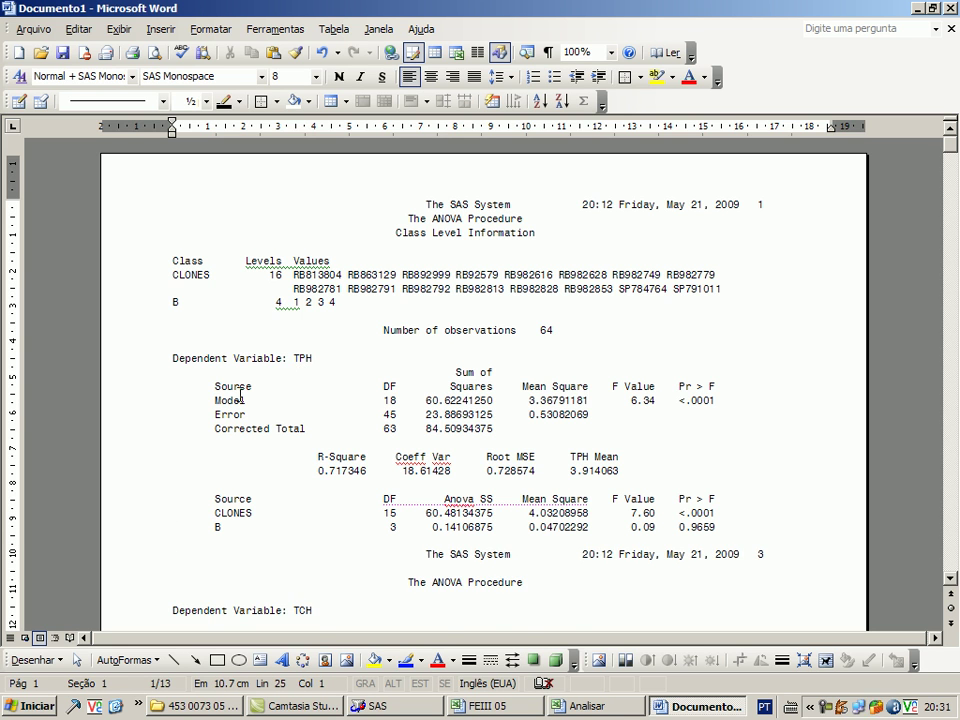
scroll(300, 395, "down", 1)
scroll(411, 466, "down", 3)
left_click_drag(553, 402, 315, 365)
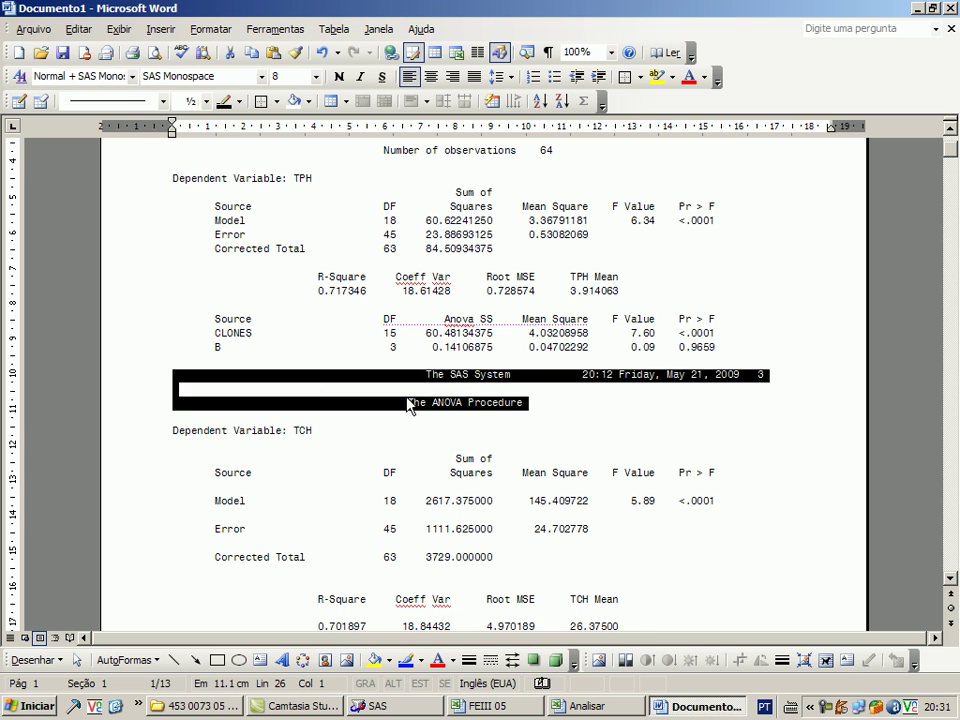
scroll(428, 404, "up", 3)
scroll(476, 531, "down", 1)
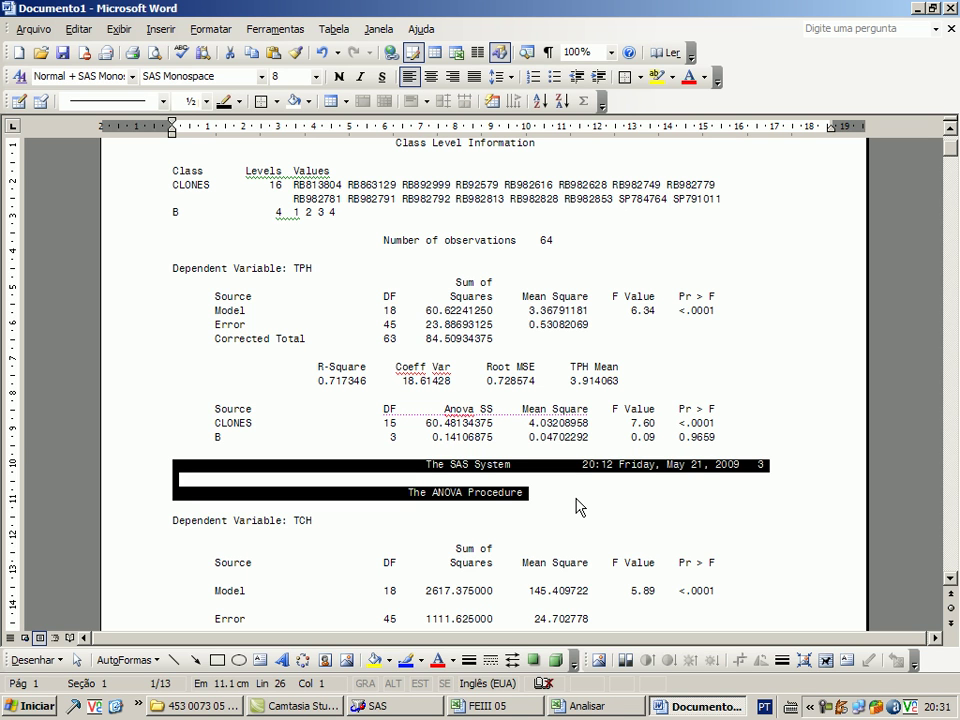
key("Delete")
Delete the blank lines in the TCH Sum of Squares table and one of those below Corrected Total.
scroll(480, 480, "down", 2)
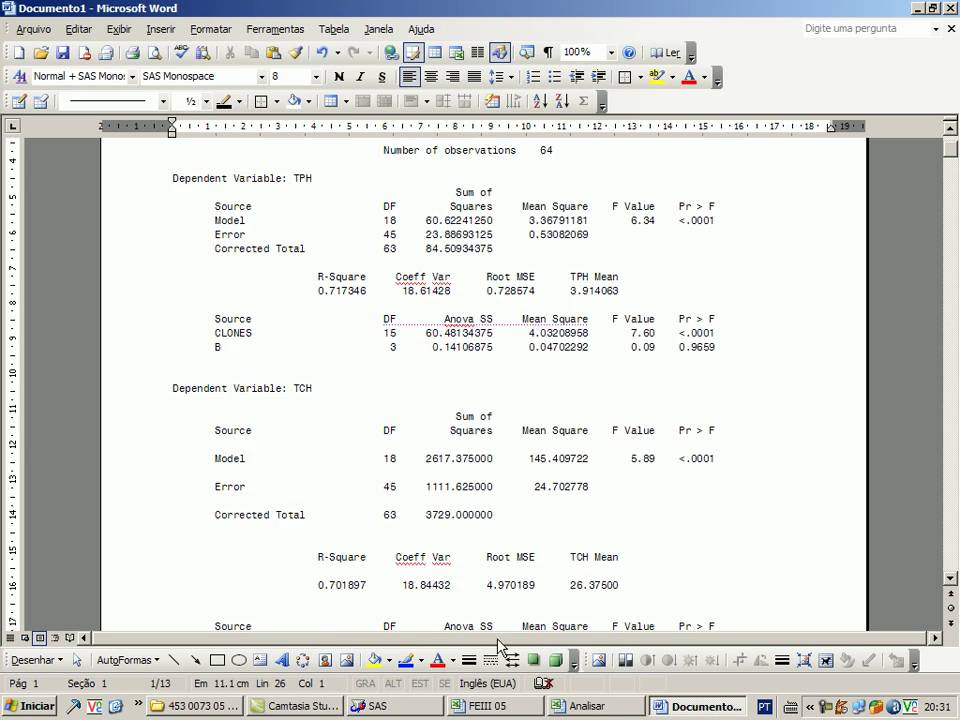
left_click(217, 401)
key("Delete")
key("Down")
key("Down")
key("Delete")
key("Down")
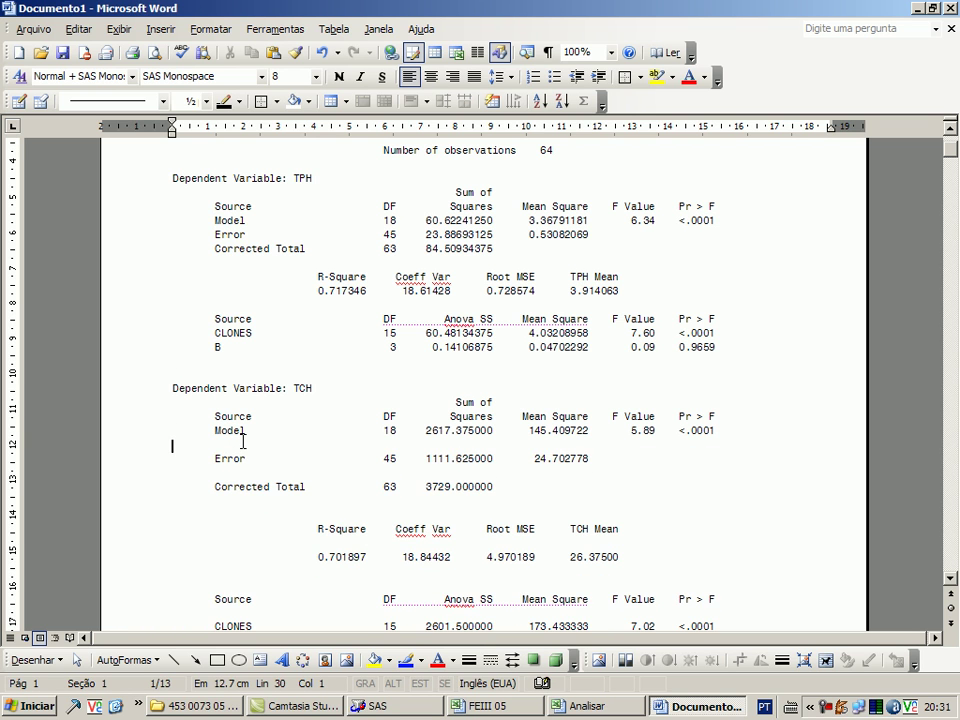
key("Delete")
key("Down")
key("Delete")
key("Down")
key("Delete")
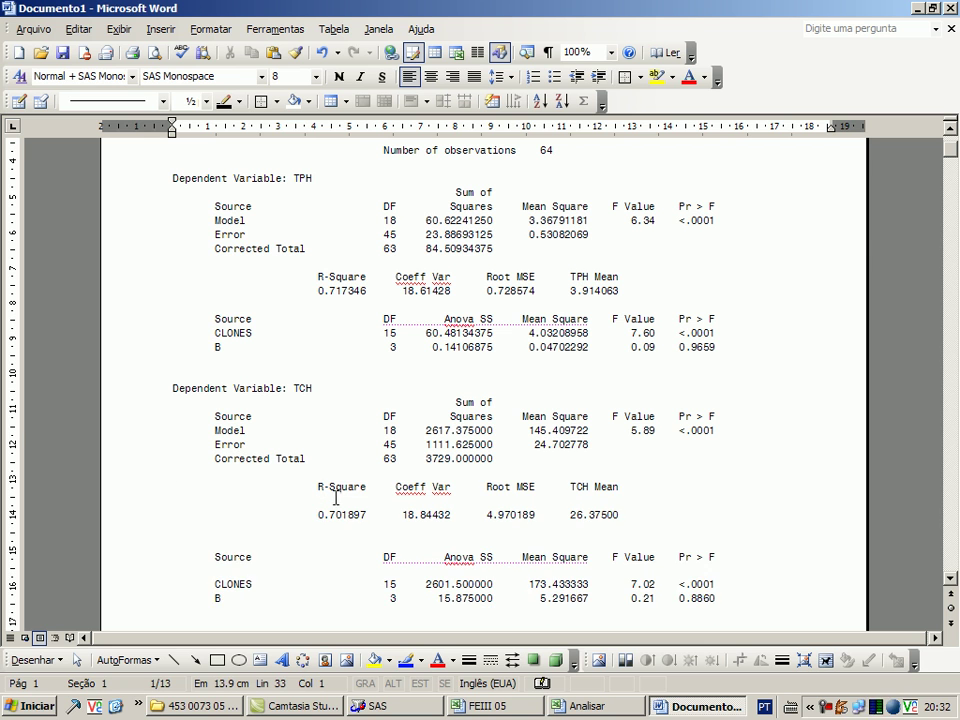
Delete the surplus blank lines around the TCH R-Square values and above the CLONES row of its Anova SS table.
key("Down")
key("Down")
key("Delete")
key("Down")
key("Delete")
key("Down")
key("Down")
key("Delete")
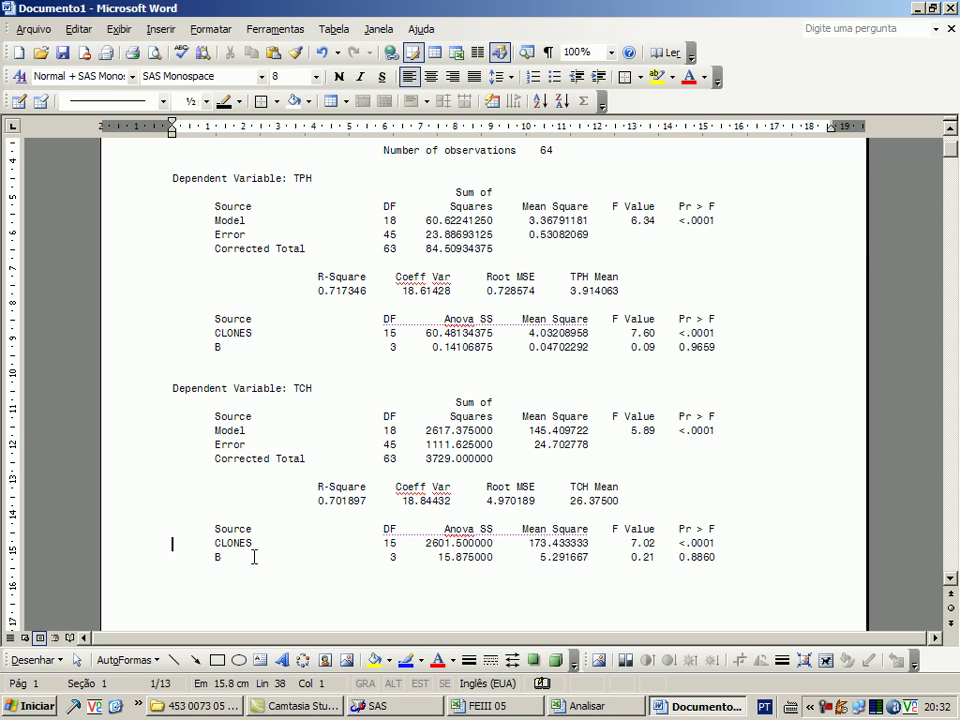
Remove the page break and repeated SAS heading lines before Dependent Variable: FIBRA.
scroll(259, 543, "down", 3)
key("Down")
key("Down")
key("Delete")
key("Down")
key("Down")
key("Down")
key("shift+Up")
key("shift+Up")
key("shift+Up")
key("Delete")
Delete the blank lines in the FIBRA Sum of Squares table and one of those below Corrected Total.
key("Down")
key("Down")
key("Delete")
key("Down")
key("Down")
key("Delete")
key("Down")
key("Delete")
key("Down")
key("Delete")
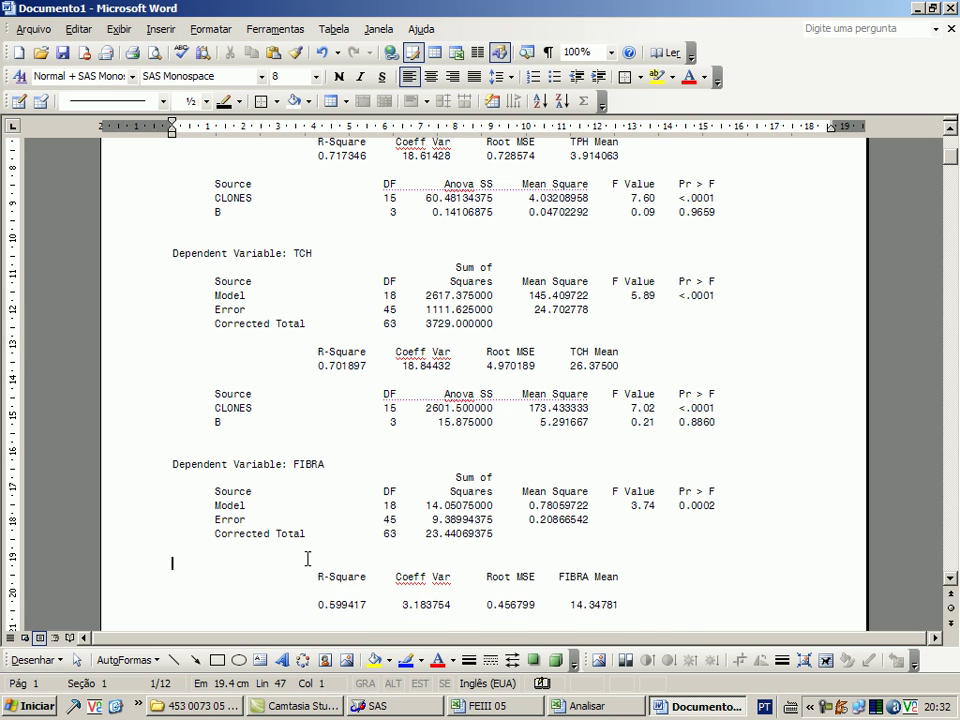
key("Down")
key("Delete")
Delete the blank line between the FIBRA R-Square header and its values and one of those below the values.
key("Down")
key("Down")
key("Delete")
key("Down")
key("Delete")
scroll(310, 560, "down", 3)
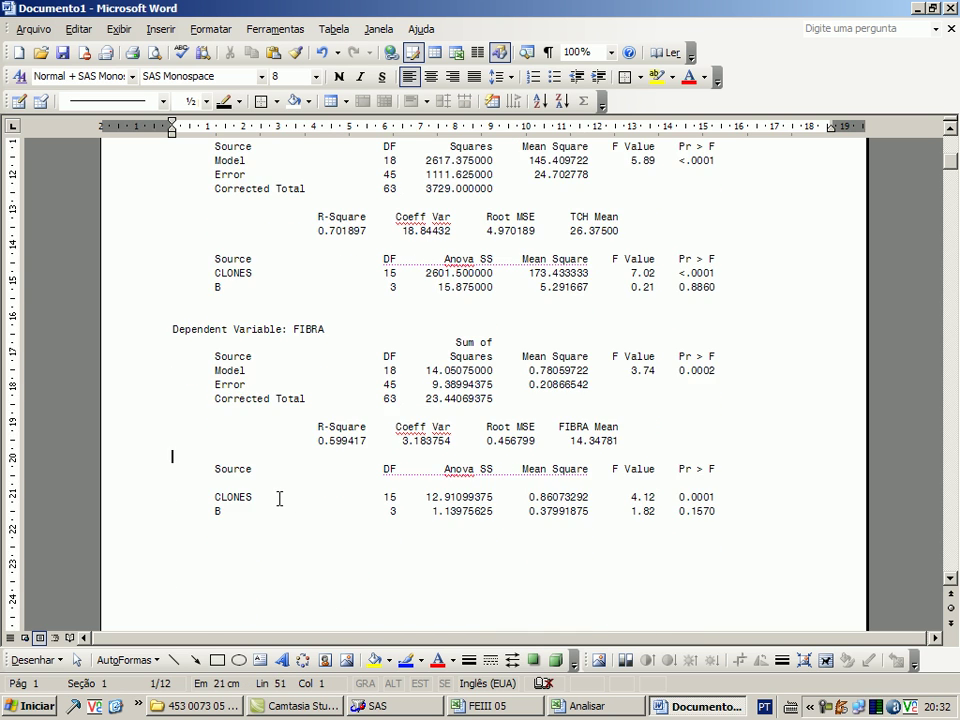
Delete the blank line above the CLONES row of the FIBRA Anova SS table.
key("Down")
key("Down")
key("Delete")
Remove the repeated SAS System and ANOVA Procedure heading lines above Dependent Variable: PC.
scroll(250, 532, "down", 4)
scroll(268, 489, "down", 6)
left_click(572, 408)
left_click_drag(572, 408, 318, 348)
key("Delete")
key("Delete")
key("Delete")
Delete the blank lines in the PC Sum of Squares table and one of those below Corrected Total.
key("Down")
key("Delete")
key("Down")
key("Down")
key("Delete")
key("Down")
key("Delete")
key("Down")
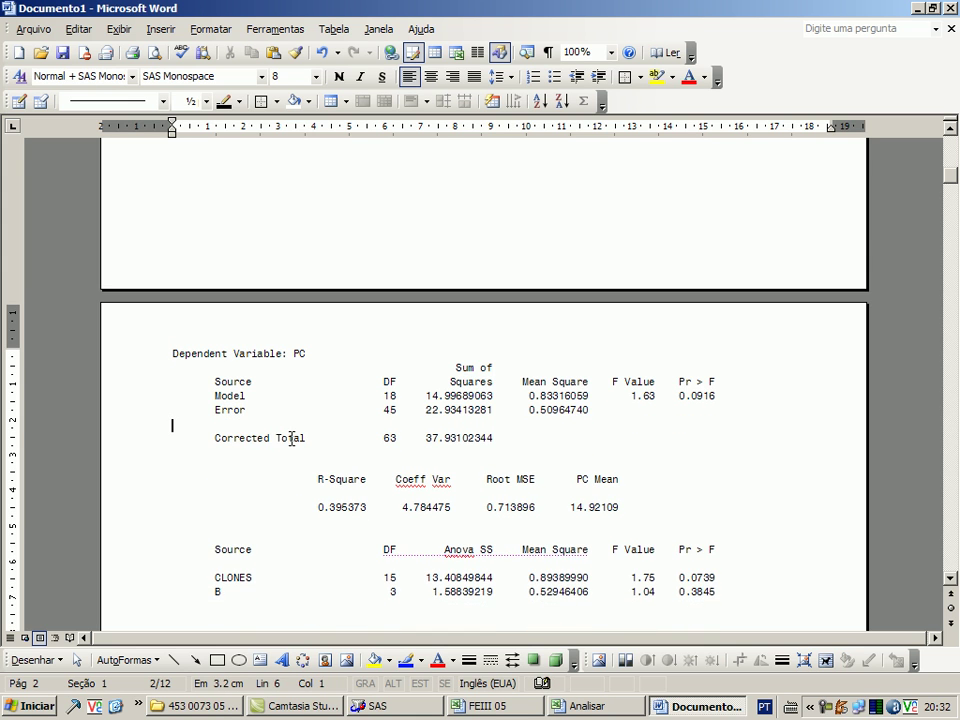
key("Delete")
key("Down")
key("Delete")
Delete the surplus blank lines around the PC R-Square values and above the CLONES row of its Anova SS table.
key("Down")
key("Down")
key("Delete")
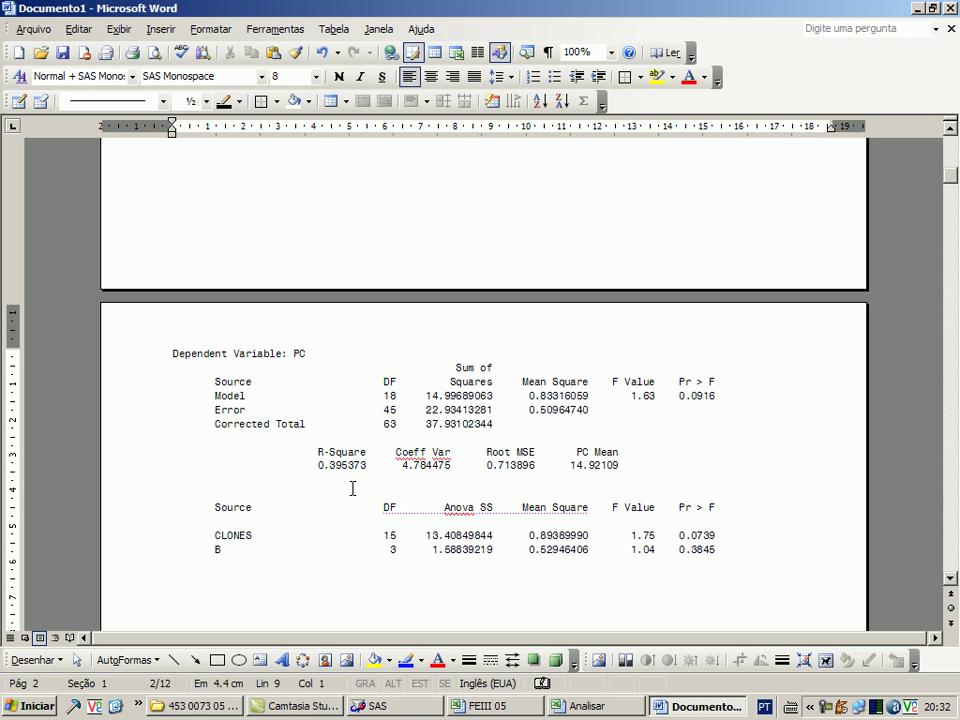
key("Down")
key("Delete")
key("Down")
key("Down")
key("Delete")
Remove the page break and repeated SAS heading lines before Dependent Variable: PUREZA.
scroll(287, 509, "down", 4)
key("Down")
key("Down")
key("Delete")
left_click_drag(538, 407, 332, 366)
key("Delete")
key("Delete")
Delete the blank lines in the PUREZA Sum of Squares table and one of those below Corrected Total.
key("Down")
key("Down")
key("Down")
key("Delete")
key("Down")
key("Down")
key("Delete")
key("Down")
key("Delete")
key("Down")
key("Delete")
key("Down")
key("Delete")
Delete the surplus blank lines around the PUREZA R-Square values and above the CLONES row of its Anova SS table.
key("Down")
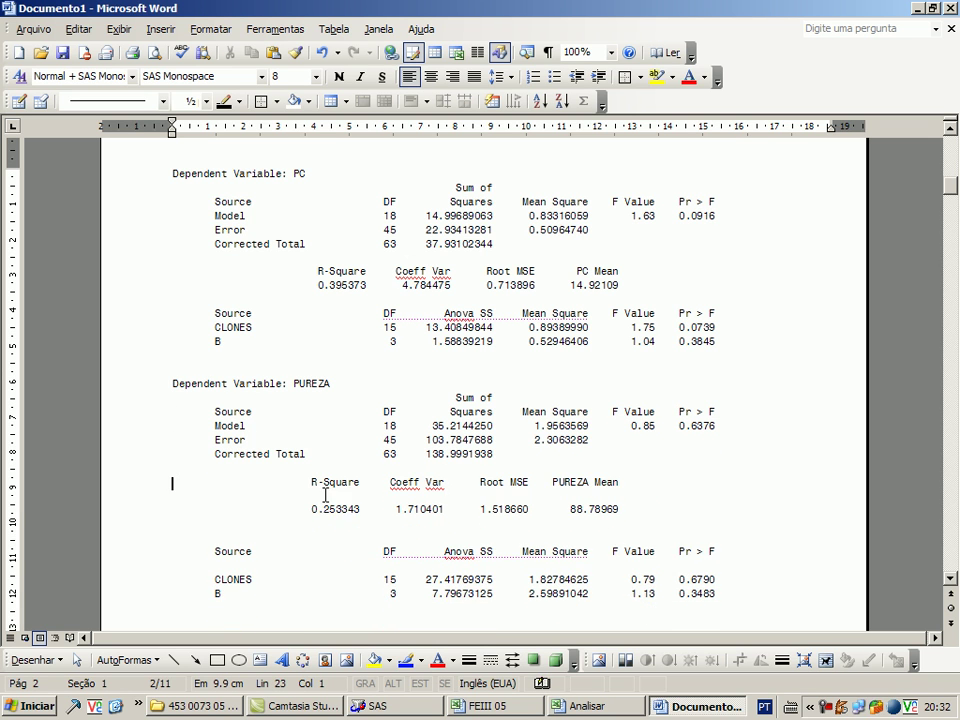
key("Down")
key("Delete")
key("Down")
key("Delete")
scroll(273, 474, "down", 2)
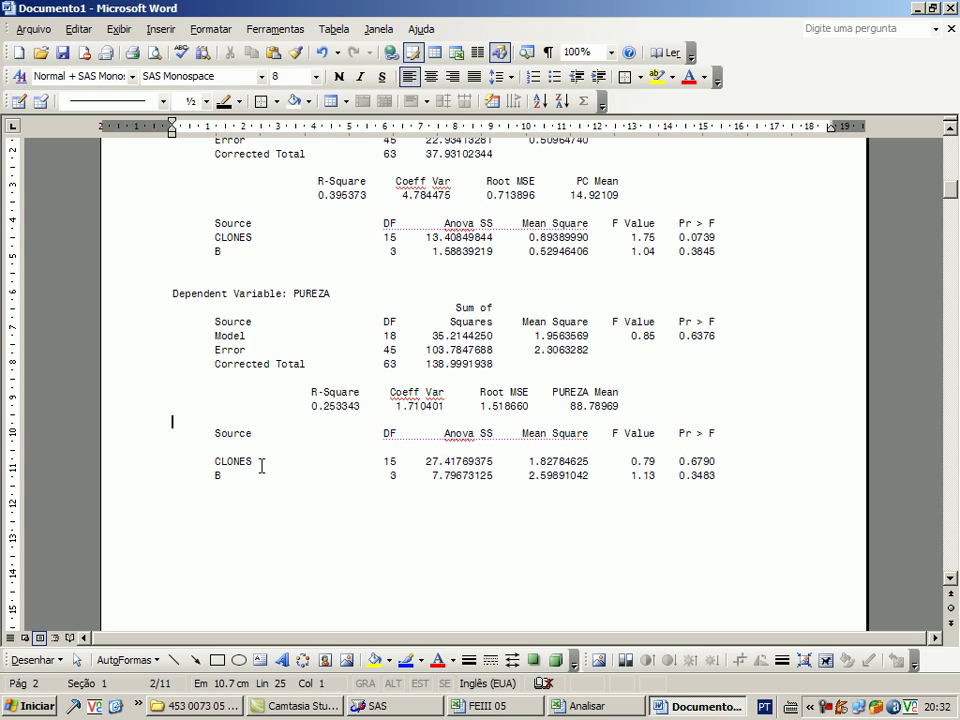
key("Down")
key("Delete")
key("Down")
Remove the page break and repeated SAS heading lines before Dependent Variable: BRIX.
scroll(285, 478, "down", 1)
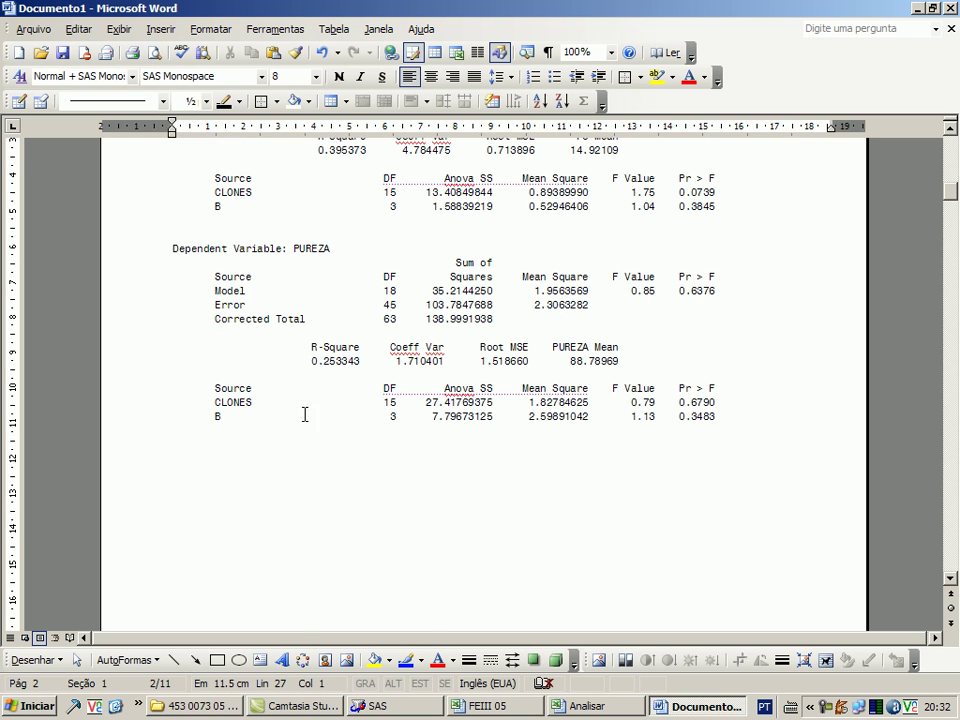
key("Down")
key("Down")
key("Delete")
key("shift+Down")
key("shift+Down")
key("shift+Down")
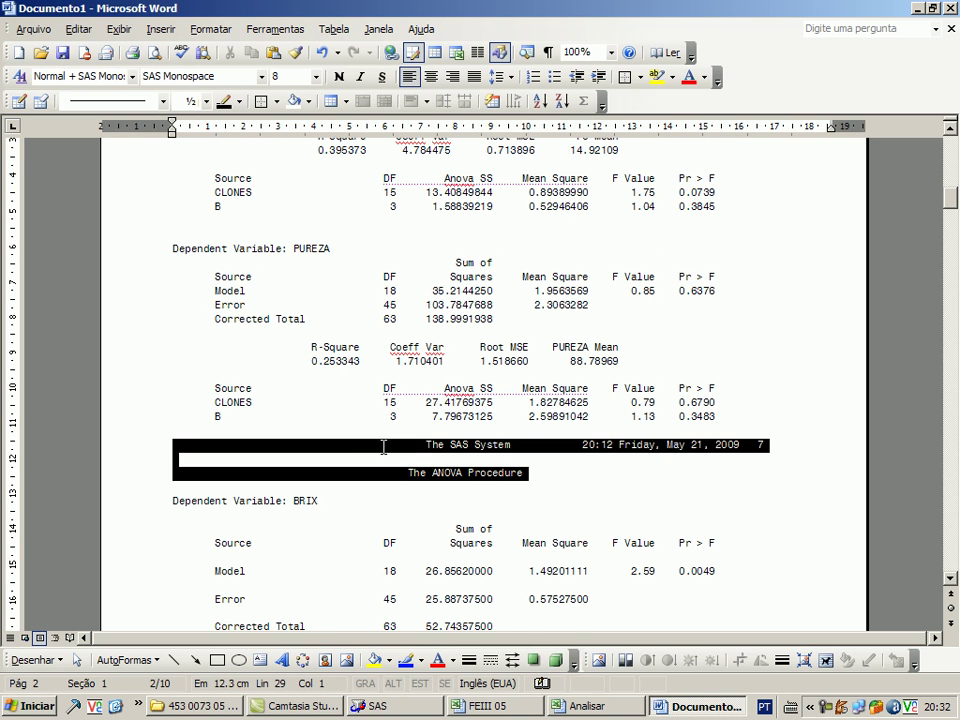
key("Delete")
Delete the blank lines in the BRIX Sum of Squares table and one of those below Corrected Total.
key("Down")
key("Down")
key("Delete")
key("Down")
key("Down")
key("Delete")
key("Down")
key("Delete")
key("Down")
key("Delete")
key("Down")
key("Delete")
Delete the surplus blank lines around the BRIX R-Square values and above the CLONES row of its Anova SS table.
key("Down")
key("Delete")
key("Down")
key("Delete")
key("Down")
scroll(316, 580, "down", 2)
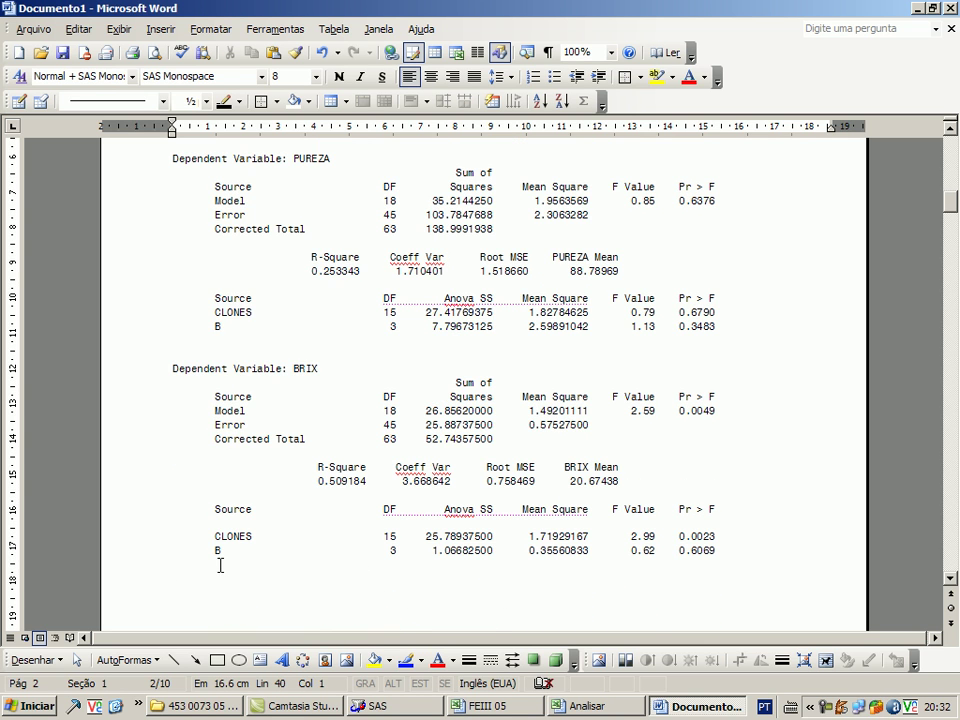
key("Delete")
key("Down")
key("Down")
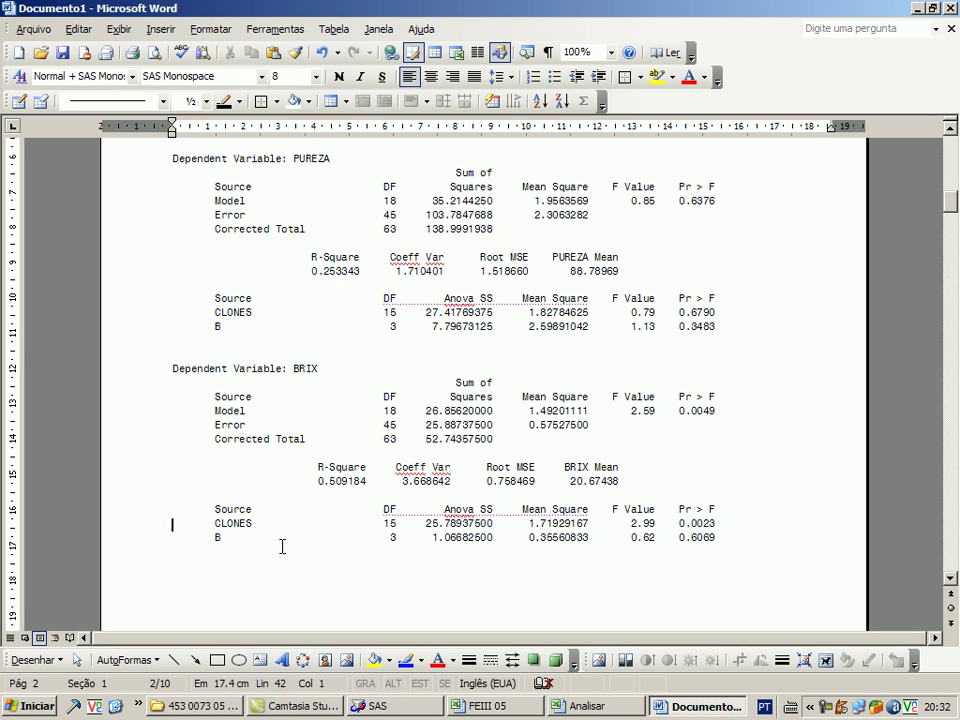
Remove the page break and repeated SAS heading lines before Dependent Variable: ATR.
scroll(352, 509, "down", 2)
scroll(360, 506, "down", 1)
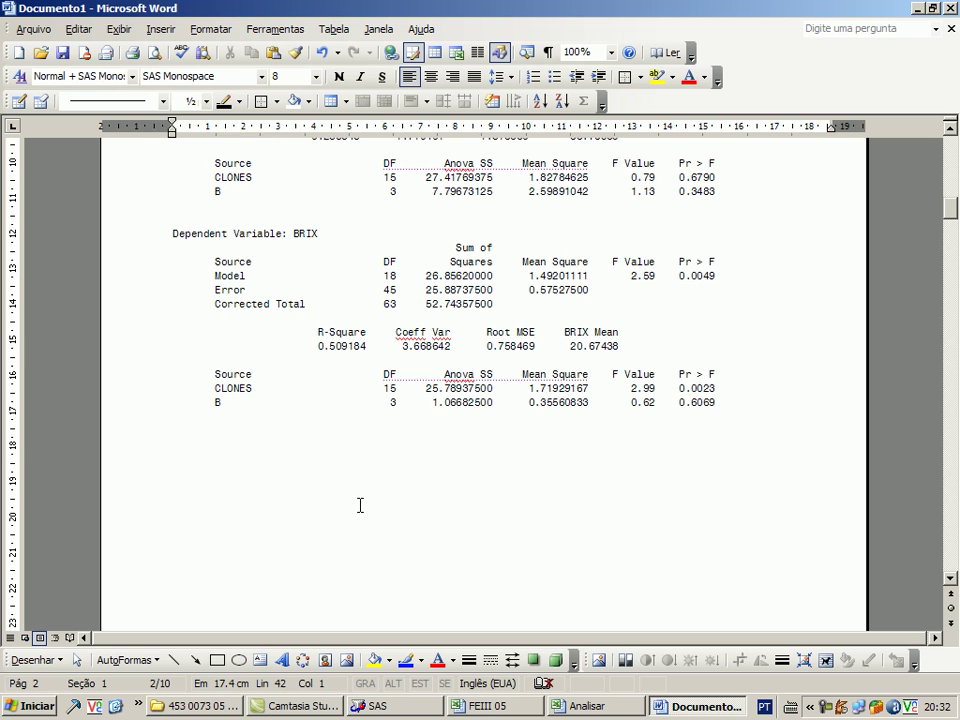
key("Down")
key("Down")
key("Delete")
left_click_drag(542, 460, 325, 432)
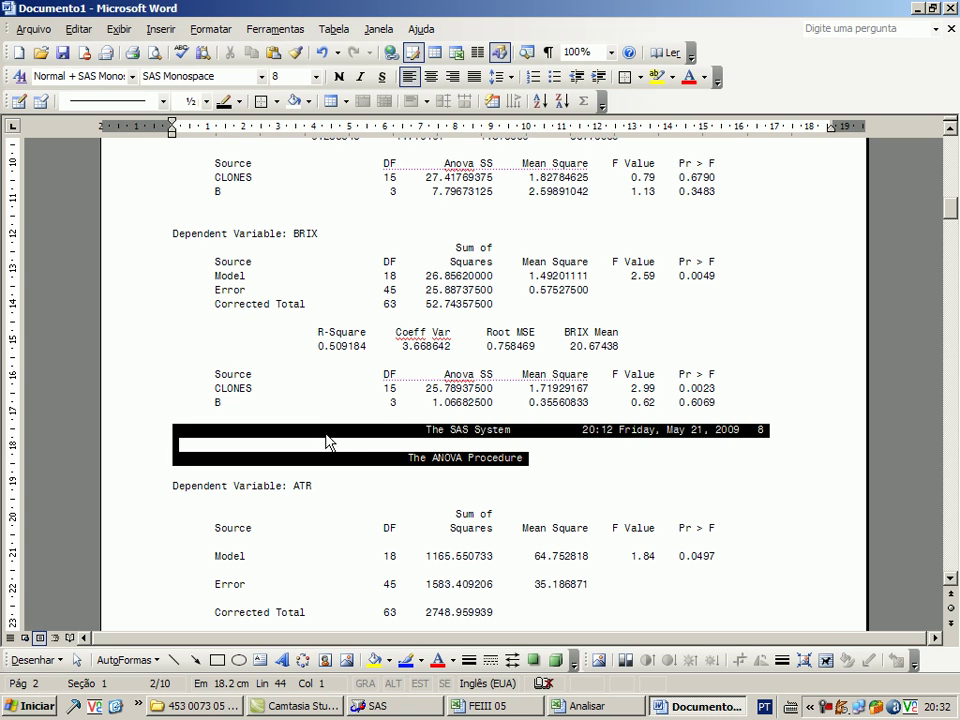
key("Delete")
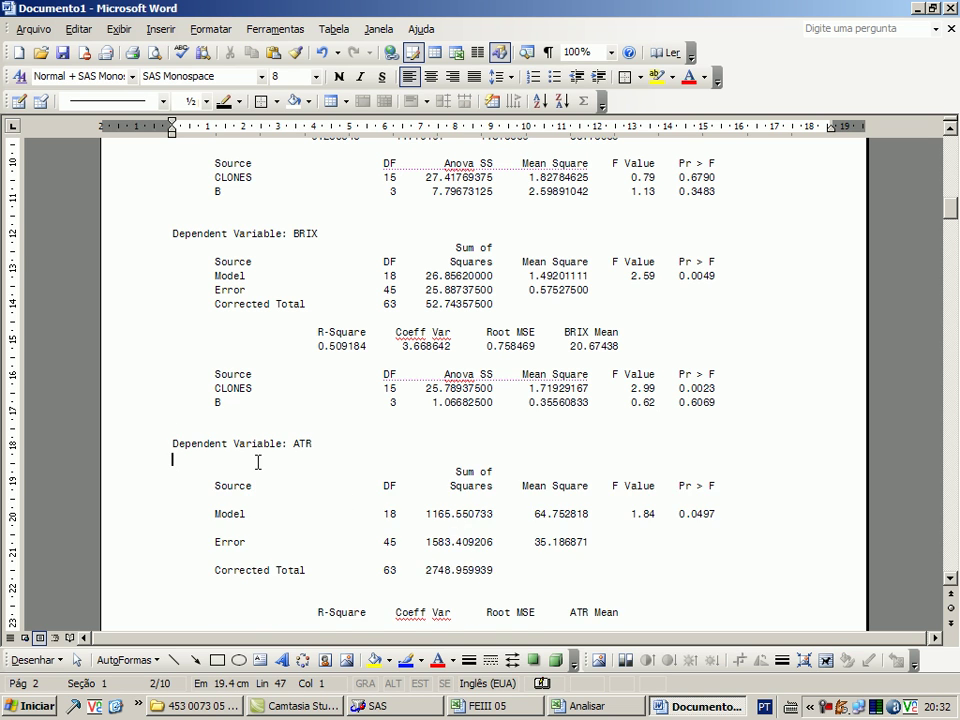
Delete the blank lines in the ATR Sum of Squares table and one of those below Corrected Total.
key("Delete")
key("Down")
key("Down")
key("Delete")
key("Down")
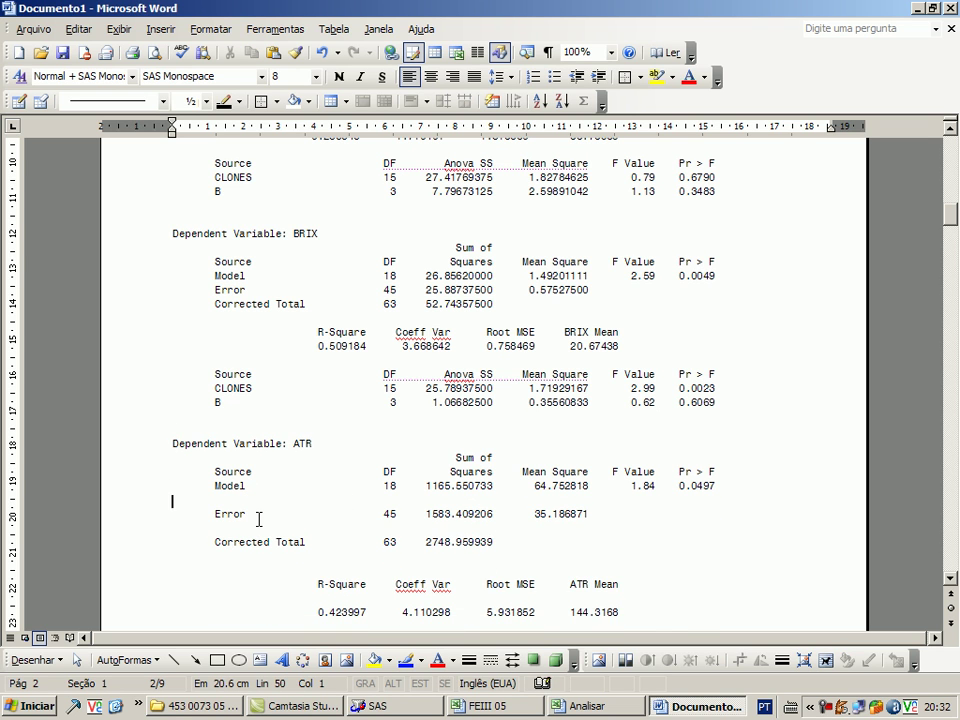
key("Delete")
key("Down")
key("Delete")
key("Down")
key("Delete")
Delete the surplus blank lines around the ATR R-Square values and above the CLONES row of its Anova SS table.
key("Down")
key("Down")
key("Delete")
key("Down")
key("Delete")
scroll(317, 577, "down", 1)
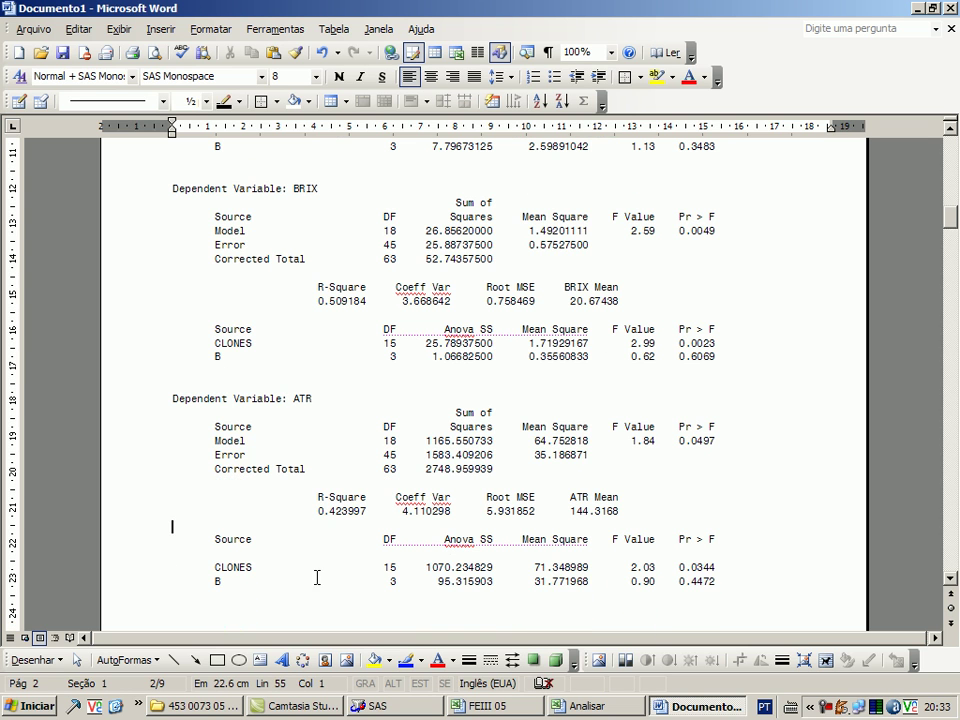
key("Down")
key("Down")
key("Delete")
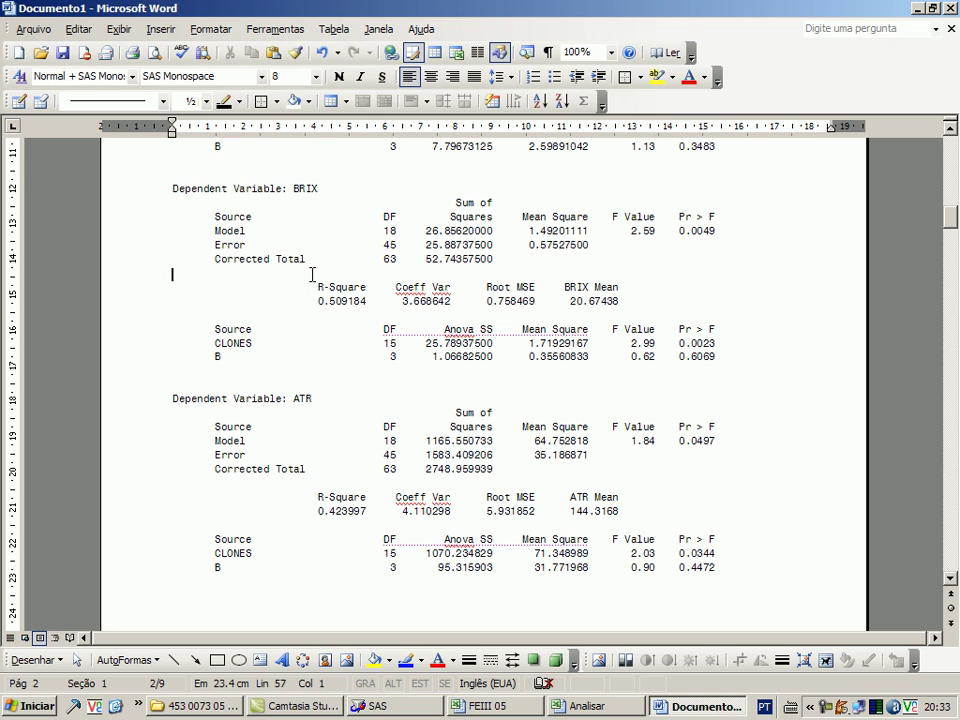
left_click(252, 316)
left_click(396, 289)
left_click(405, 301)
scroll(533, 469, "up", 1)
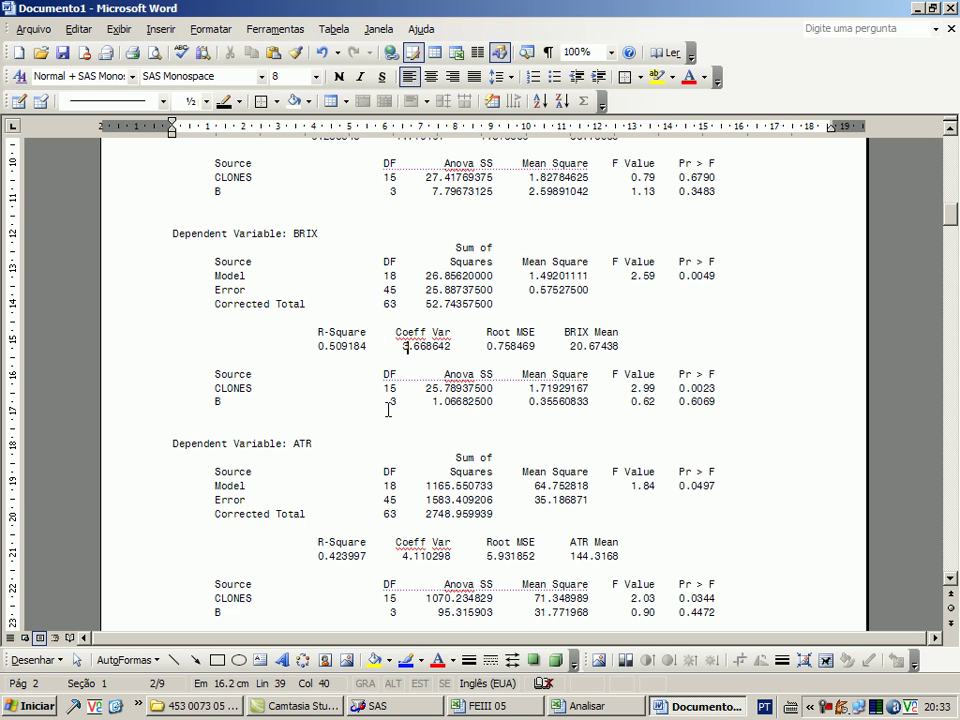
Remove the SAS System and ANOVA Procedure heading lines above the Tukey's Studentized Range test title for TPH.
scroll(388, 410, "down", 6)
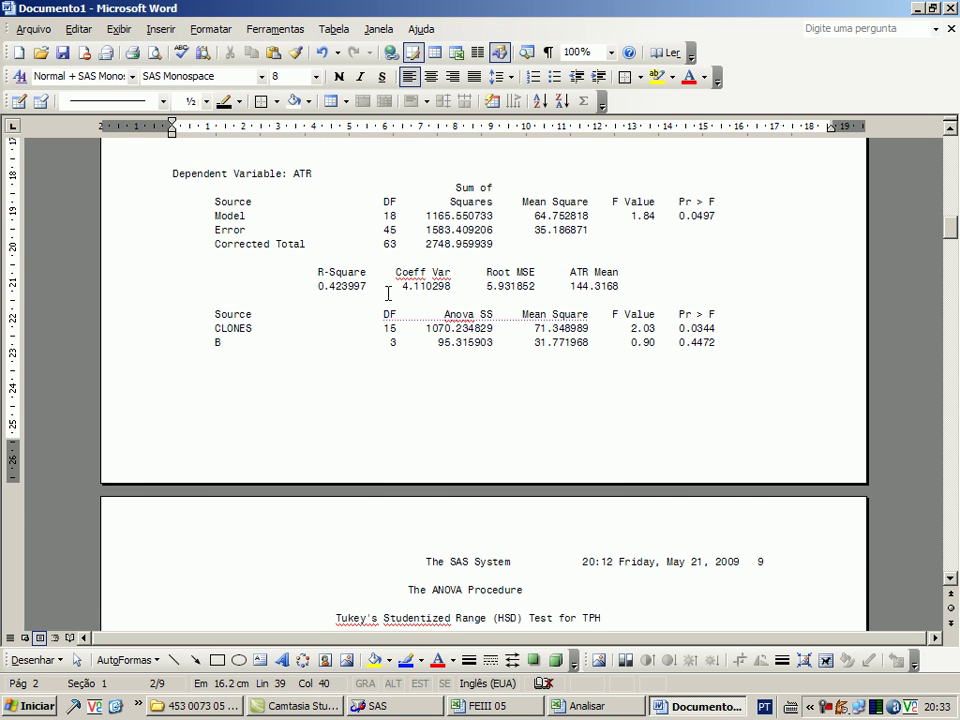
scroll(402, 362, "down", 5)
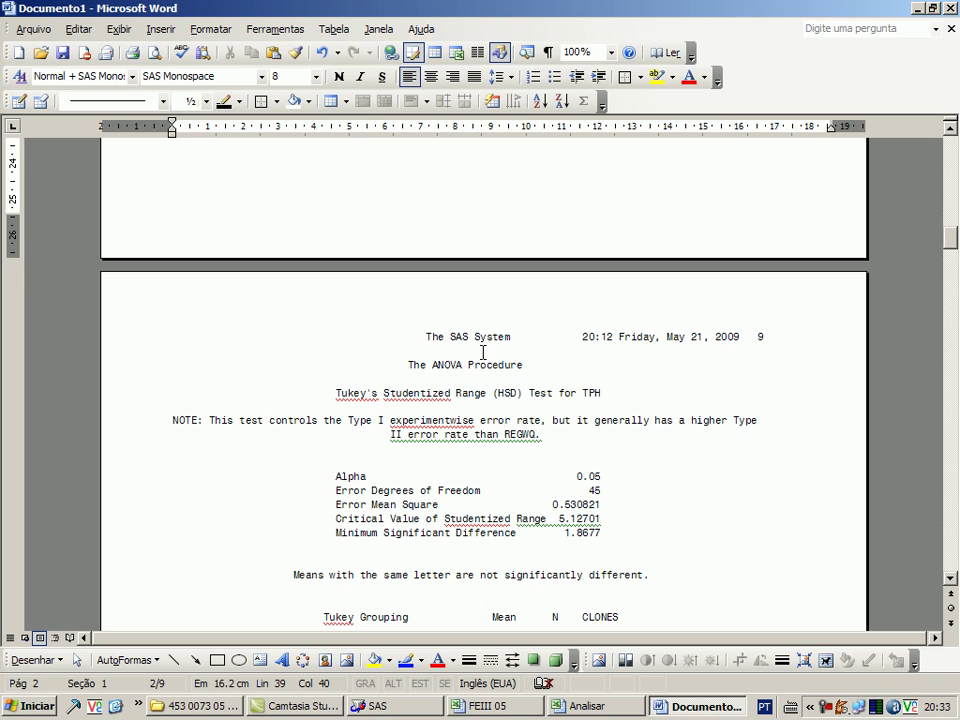
left_click_drag(540, 367, 438, 322)
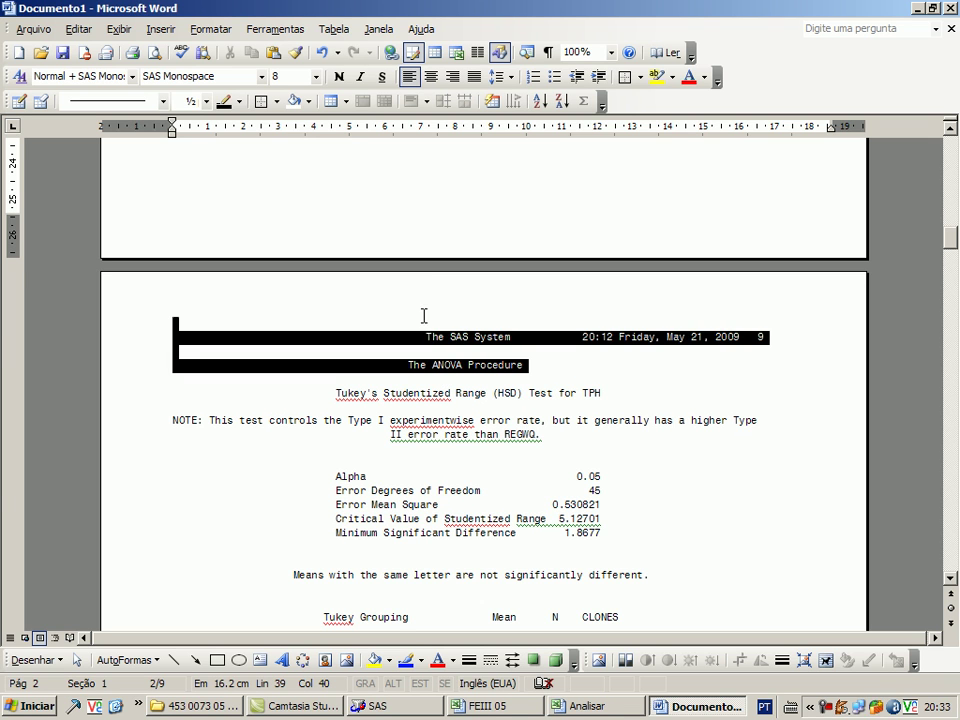
key("Delete")
key("Delete")
Delete the blank lines separating the TPH Tukey title, note, Alpha statistics, means sentence and Tukey Grouping header.
left_click(474, 352)
key("Delete")
left_click(471, 380)
key("Delete")
key("Delete")
left_click(426, 449)
key("Delete")
key("Delete")
left_click(430, 463)
key("Delete")
key("Delete")
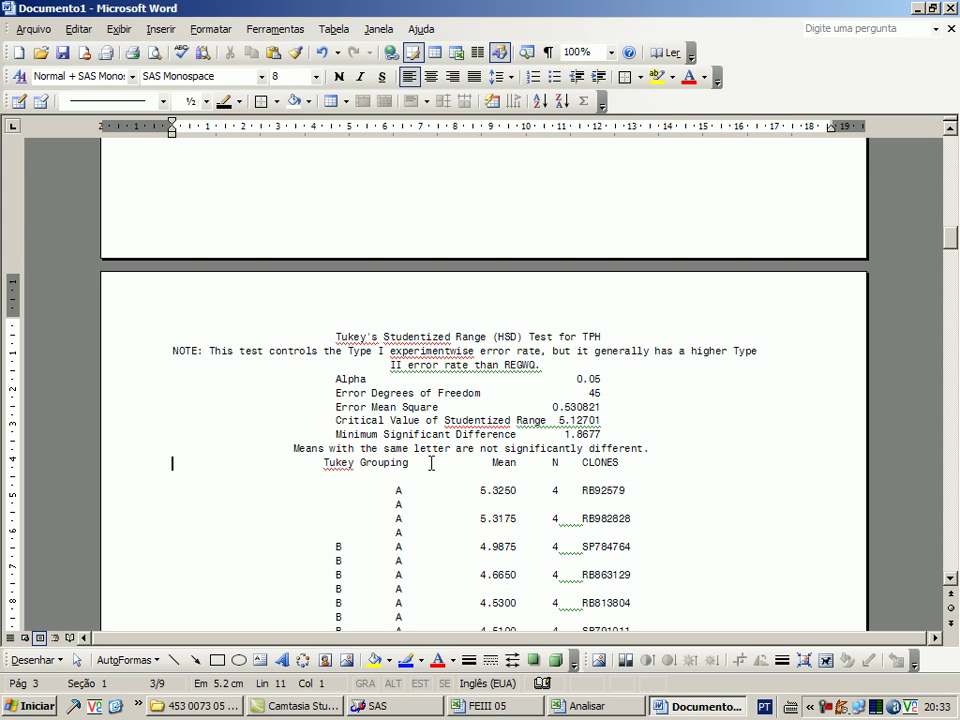
Delete the letter-only filler rows between clones RB92579 and RB813804 in the TPH Tukey grouping table.
scroll(430, 462, "down", 3)
scroll(411, 439, "down", 2)
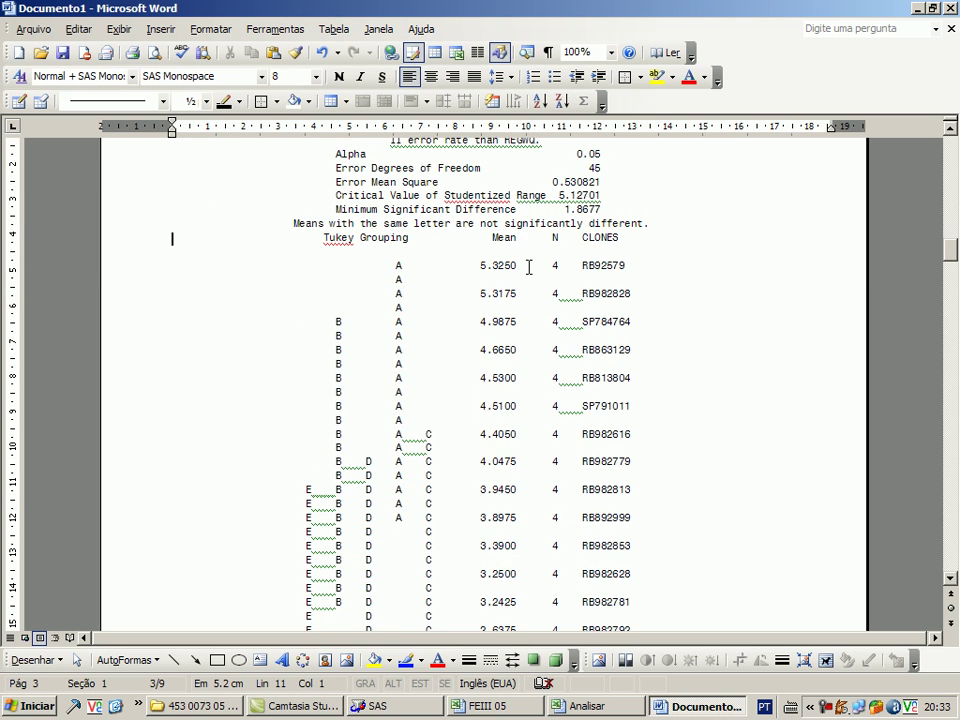
scroll(520, 350, "down", 4)
scroll(471, 304, "up", 4)
scroll(400, 461, "down", 4)
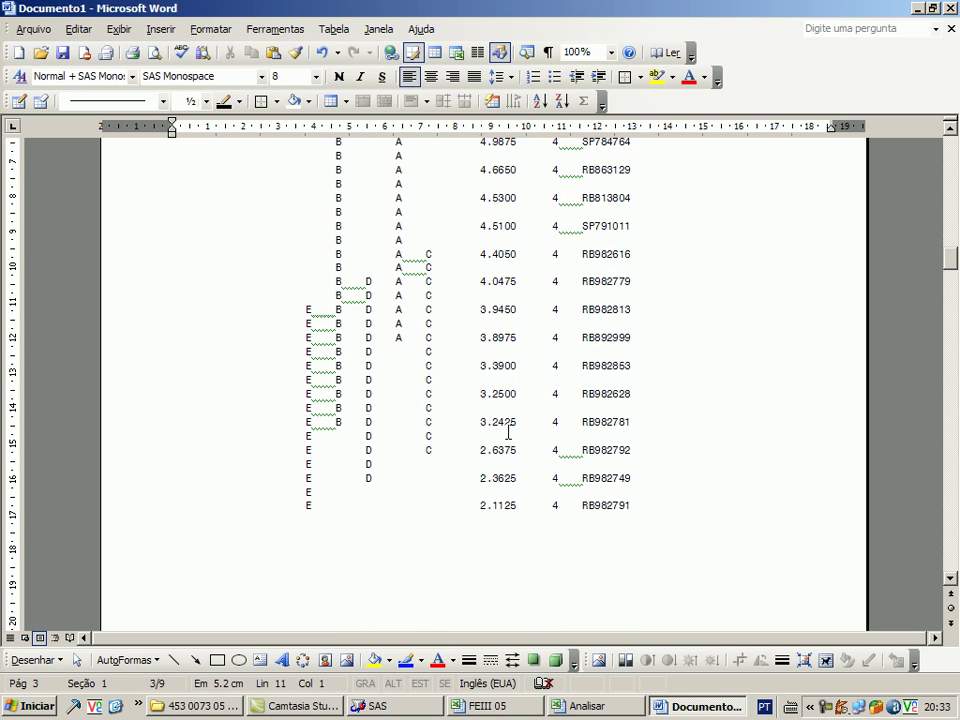
scroll(510, 440, "up", 3)
scroll(507, 417, "up", 1)
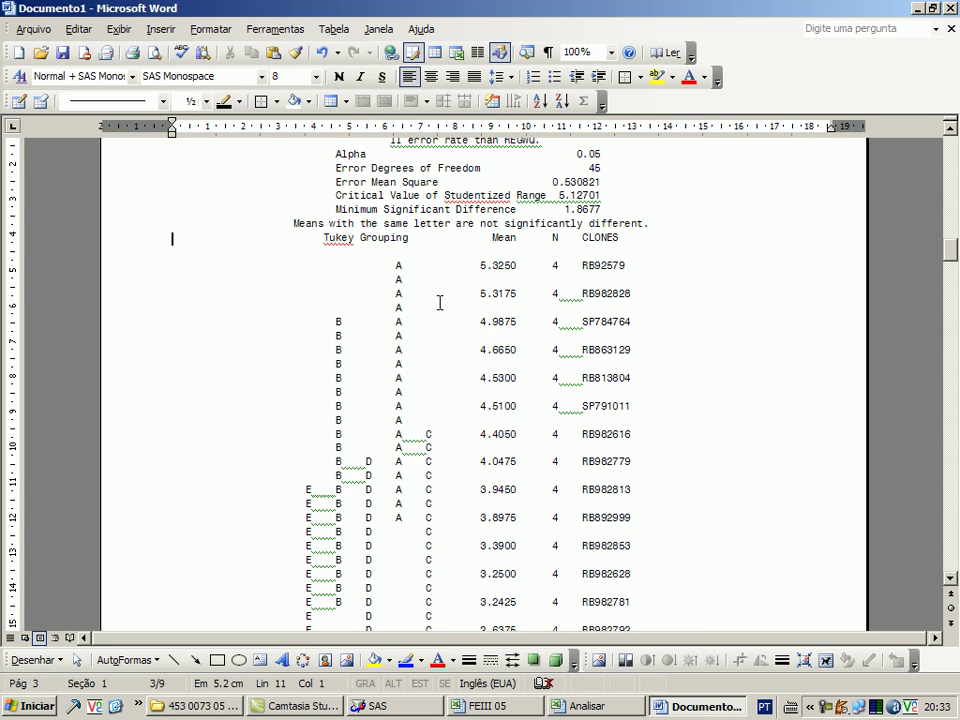
left_click_drag(406, 279, 254, 279)
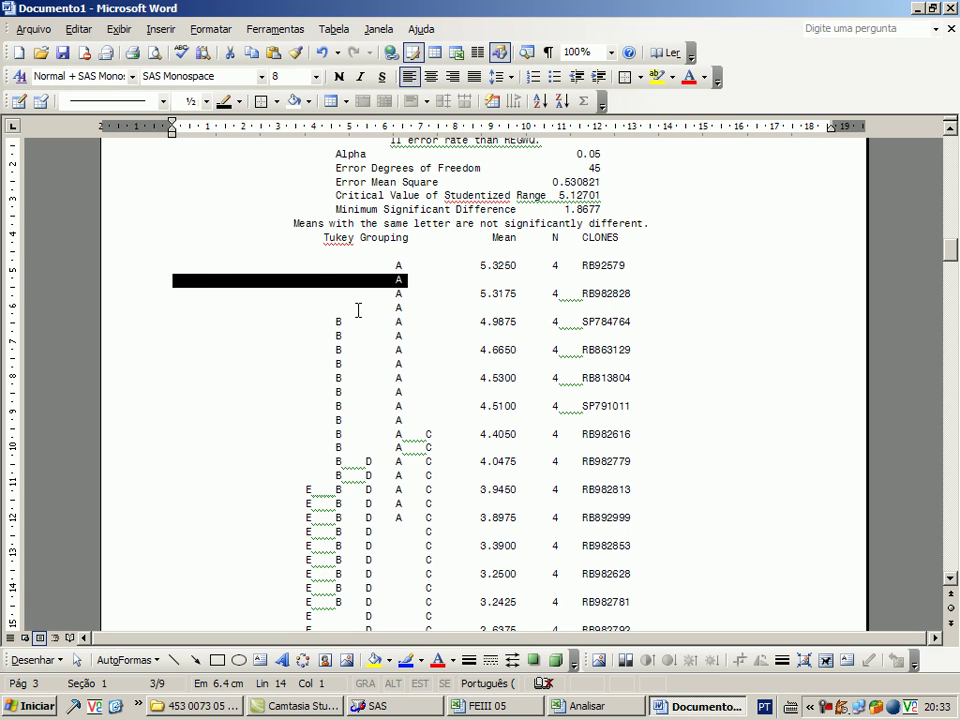
key("Delete")
left_click(147, 295)
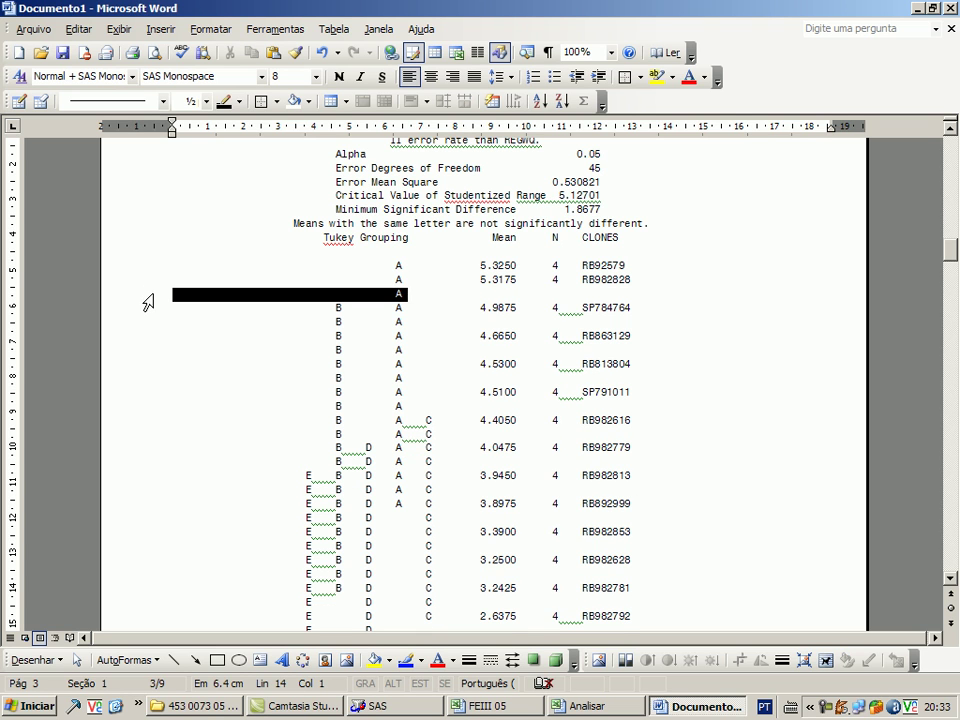
key("Delete")
left_click(146, 310)
key("Delete")
left_click(147, 312)
left_click(148, 322)
key("Delete")
Delete the letter-only filler rows between clones RB813804 and RB982813 in the TPH Tukey grouping table.
left_click(146, 324)
left_click(143, 338)
key("Delete")
left_click(138, 350)
key("Delete")
left_click(138, 364)
key("Delete")
left_click(139, 370)
left_click(139, 380)
key("Delete")
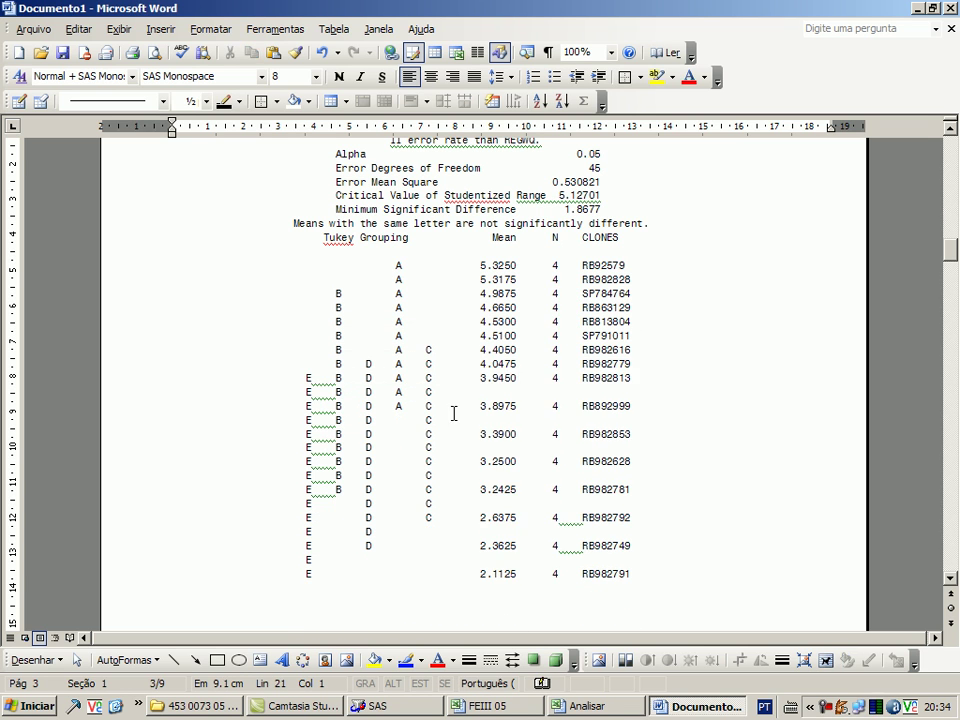
Delete the remaining letter-only filler rows between clones RB982813 and RB982791 in the TPH Tukey grouping table.
left_click(146, 394)
key("Delete")
left_click(140, 408)
key("Delete")
left_click(133, 420)
key("Delete")
left_click(129, 421)
left_click(127, 435)
key("Delete")
left_click(126, 449)
key("Delete")
left_click(125, 463)
key("Delete")
left_click(129, 463)
left_click(129, 476)
key("Delete")
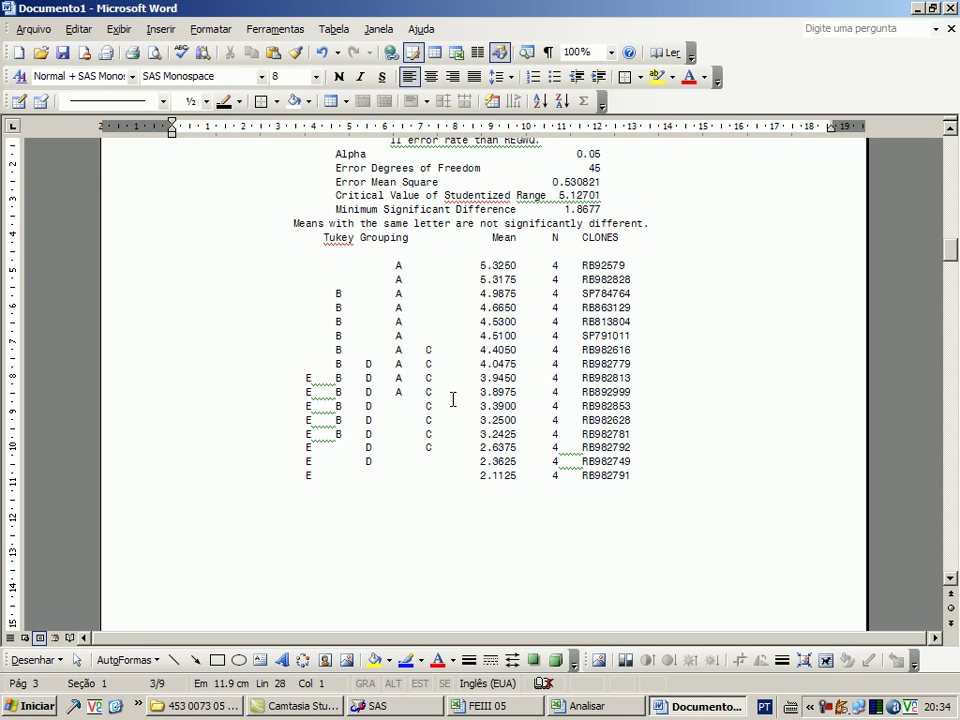
Remove the SAS System and ANOVA Procedure heading lines above the Tukey's Studentized Range test title for TCH.
scroll(453, 399, "up", 3)
scroll(405, 300, "down", 6)
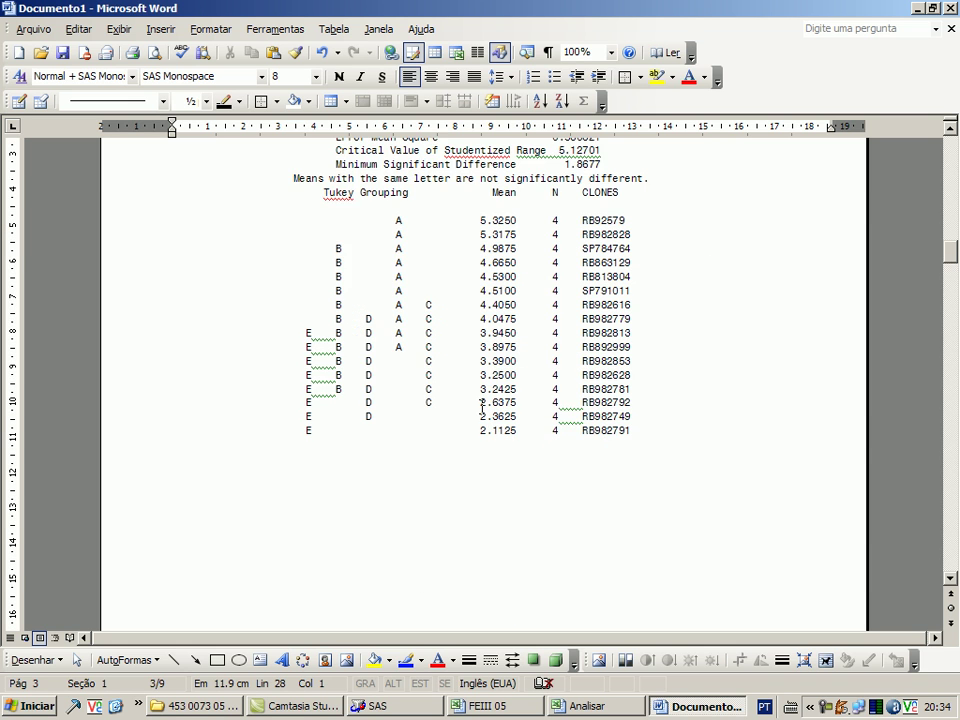
left_click_drag(555, 390, 253, 364)
key("Delete")
Delete the blank lines separating the TCH Tukey title, note, Alpha statistics, means sentence and Tukey Grouping header.
left_click(455, 394)
key("Delete")
left_click(442, 434)
key("Delete")
key("Delete")
scroll(443, 426, "down", 2)
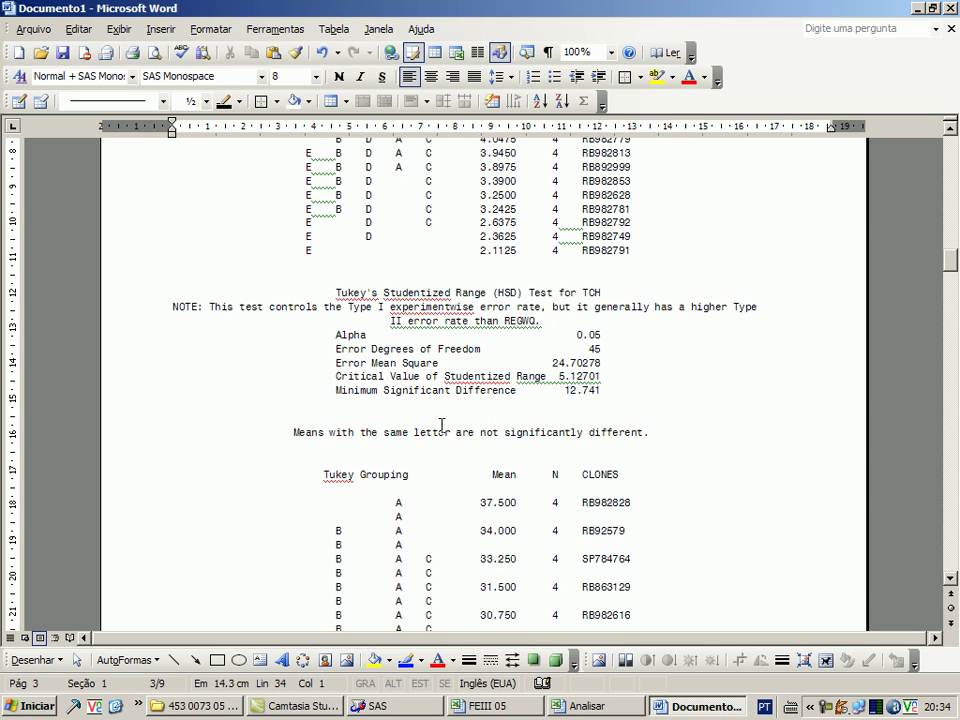
left_click(434, 405)
key("Delete")
key("Delete")
left_click(435, 418)
key("Delete")
key("Delete")
Delete the letter-only filler rows between clones RB982828 and SP791011 in the TCH Tukey grouping table.
scroll(408, 419, "down", 5)
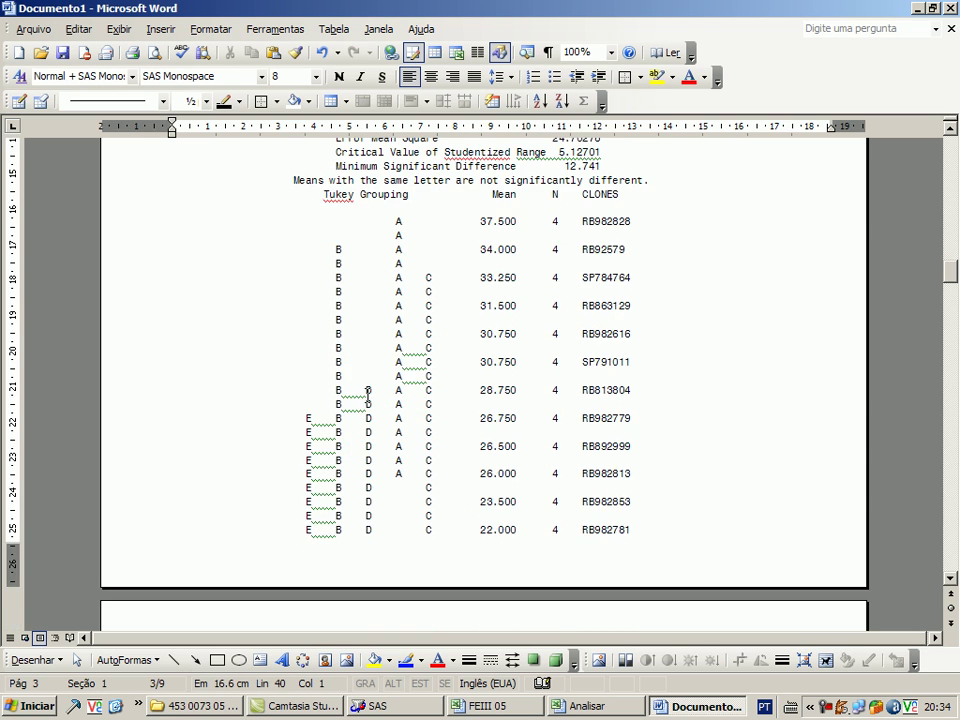
left_click(108, 241)
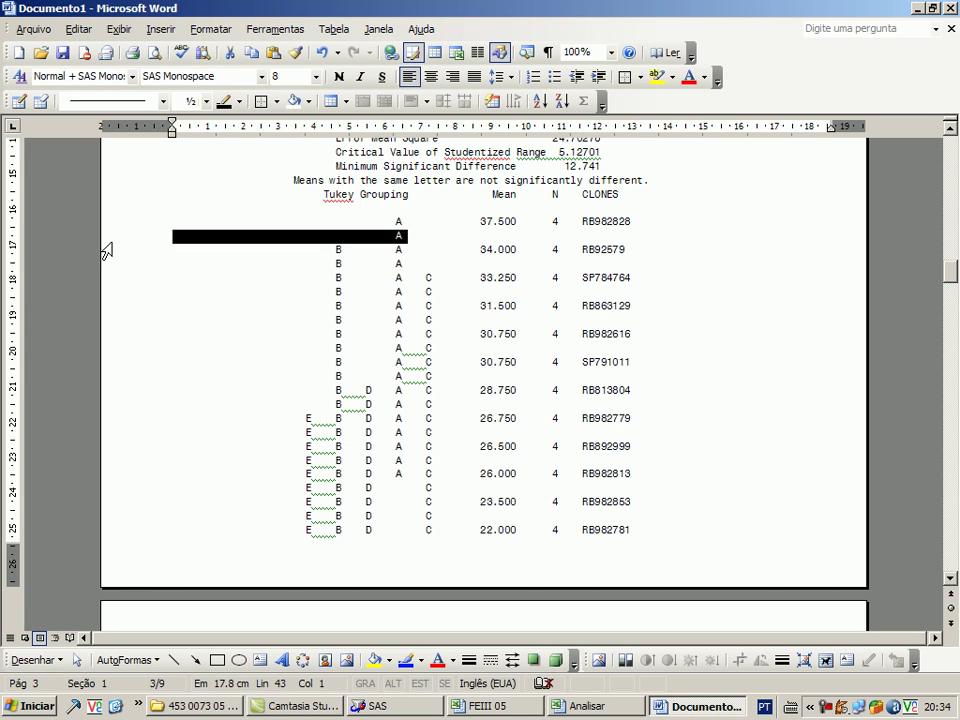
key("Delete")
left_click(122, 256)
key("Delete")
left_click(114, 269)
key("Delete")
left_click(109, 283)
key("Delete")
left_click(105, 293)
key("Delete")
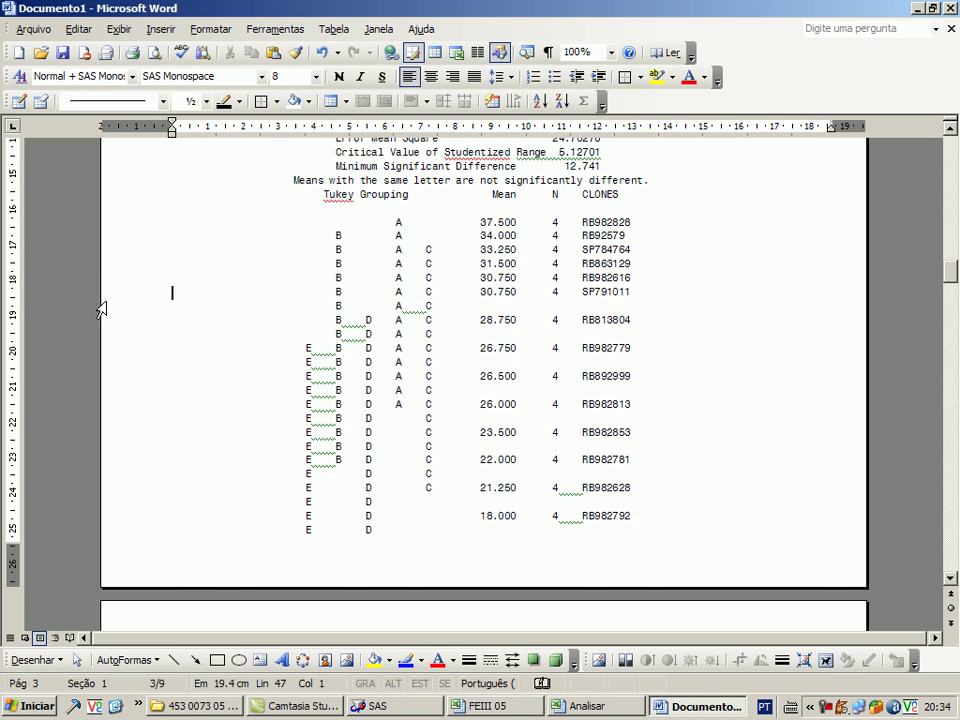
Delete the letter-only filler rows between clones SP791011 and RB982781 in the TCH Tukey grouping table.
left_click(102, 307)
key("Delete")
left_click(103, 321)
key("Delete")
left_click(101, 334)
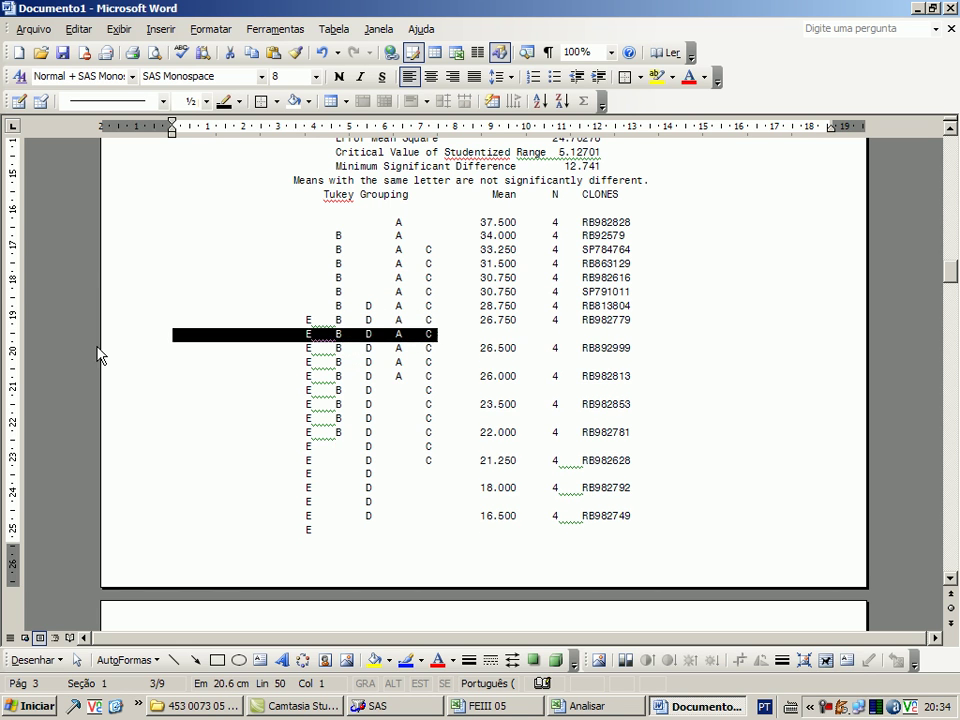
key("Delete")
left_click(95, 348)
key("Delete")
left_click(91, 362)
key("Delete")
left_click(88, 376)
key("Delete")
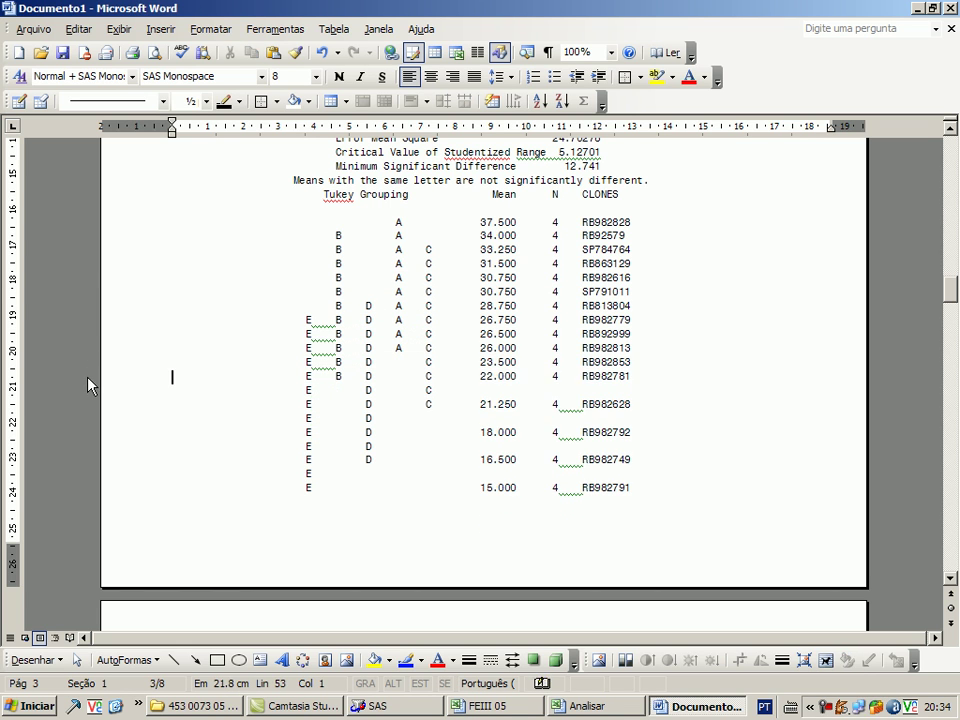
Delete the remaining letter-only filler rows between clones RB982781 and RB982791 in the TCH Tukey grouping table.
left_click(88, 381)
left_click(118, 392)
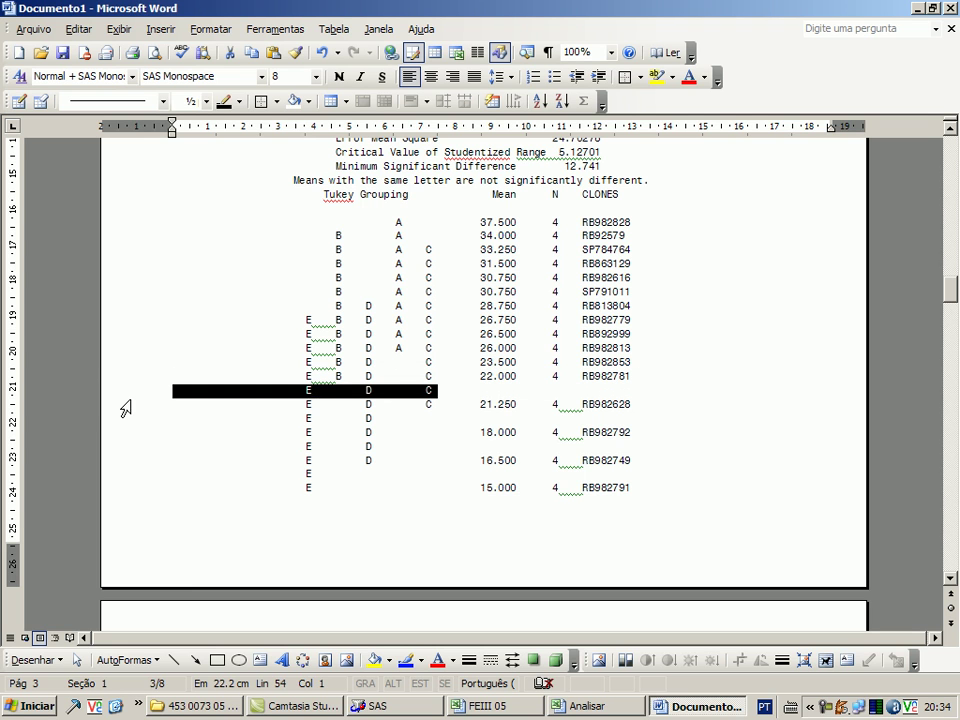
key("Delete")
left_click(122, 406)
key("Delete")
left_click(124, 420)
key("Delete")
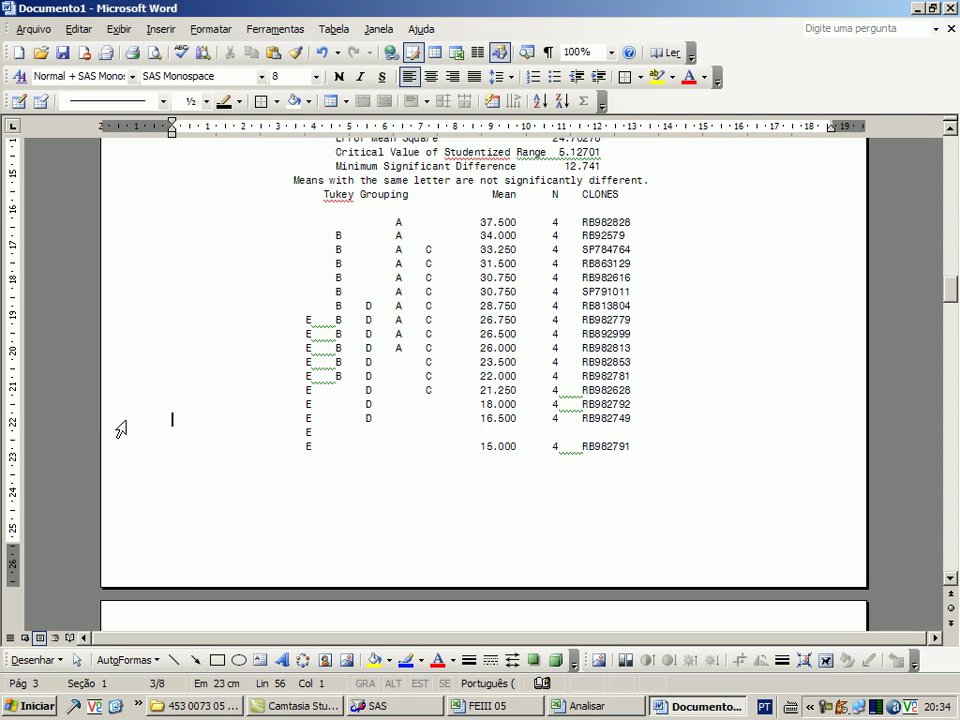
left_click(121, 419)
left_click(119, 434)
key("Delete")
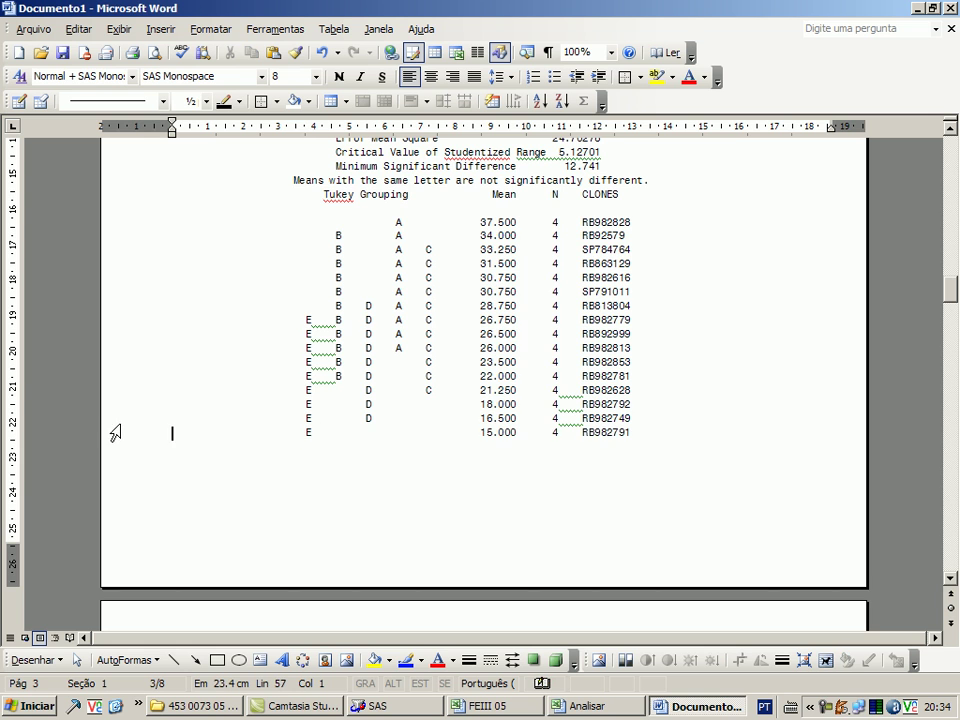
Remove the SAS System and ANOVA Procedure heading lines above the Tukey's Studentized Range test title for FIBRA.
scroll(178, 403, "down", 8)
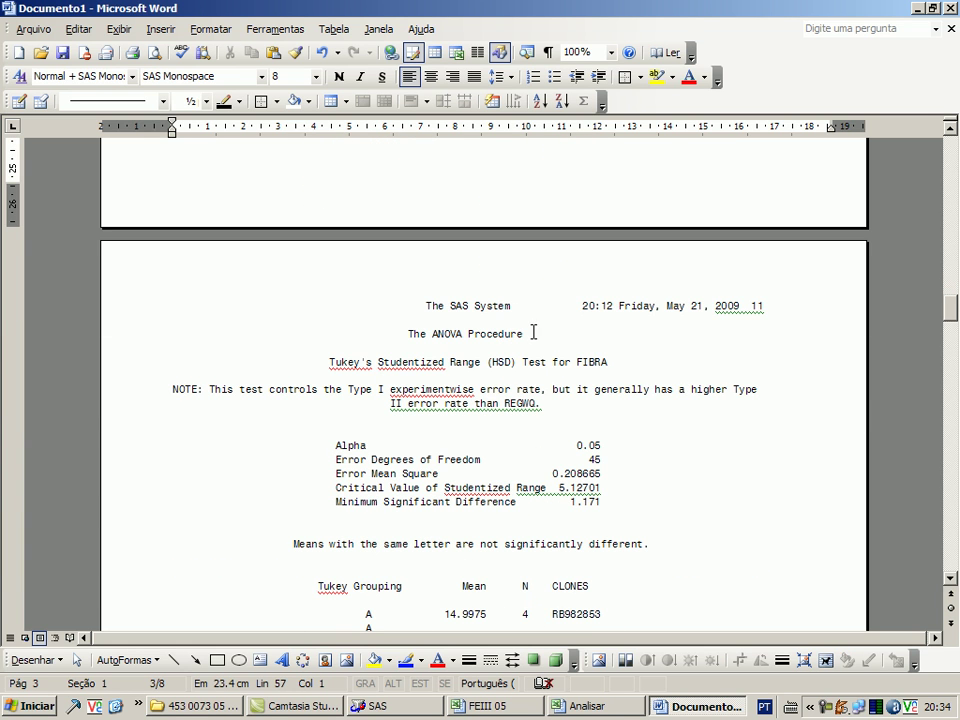
left_click_drag(544, 332, 420, 285)
key("Delete")
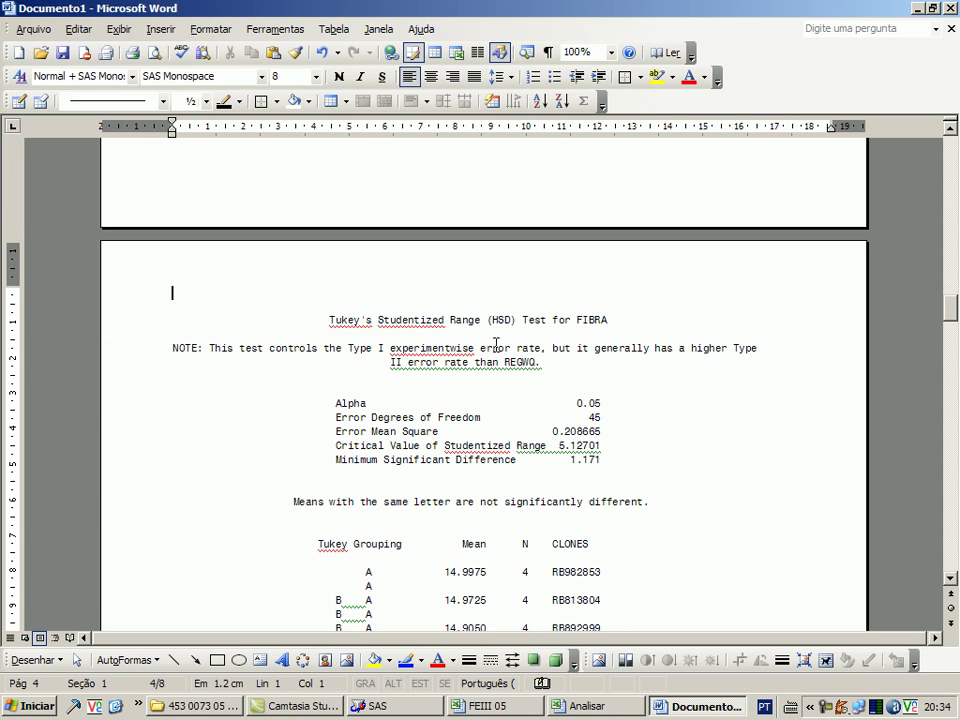
Delete the blank lines separating the FIBRA Tukey title, note, Alpha statistics, means sentence and Tukey Grouping header.
key("Down")
key("Down")
key("Down")
key("Delete")
key("Down")
key("Down")
key("Delete")
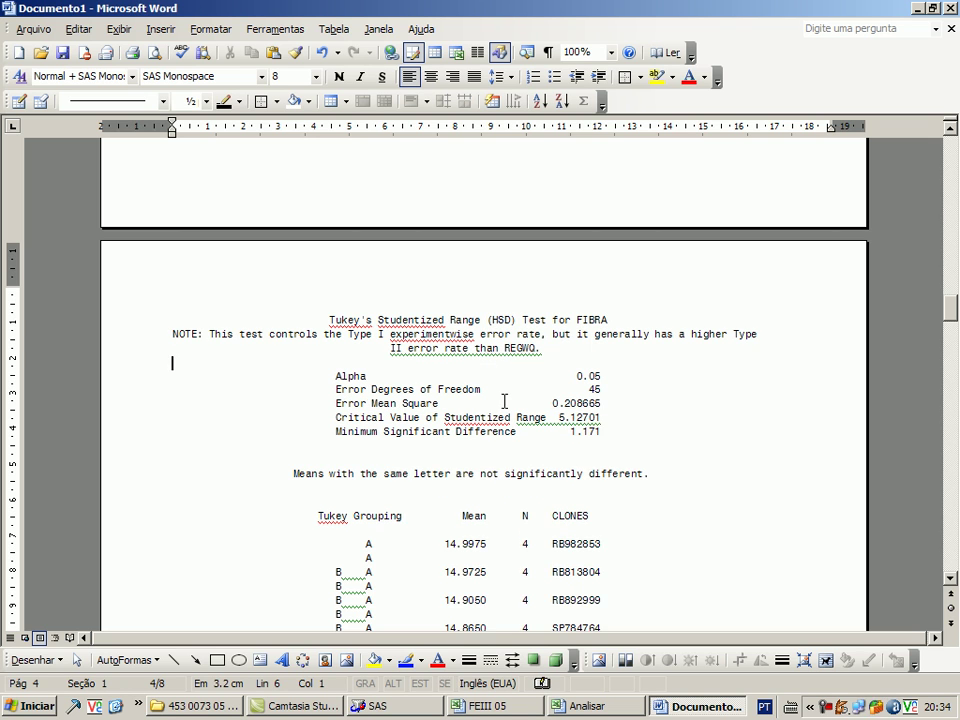
key("Delete")
key("Down")
key("Down")
key("Down")
key("Down")
key("Down")
key("Delete")
key("Delete")
key("Down")
key("Delete")
key("Delete")
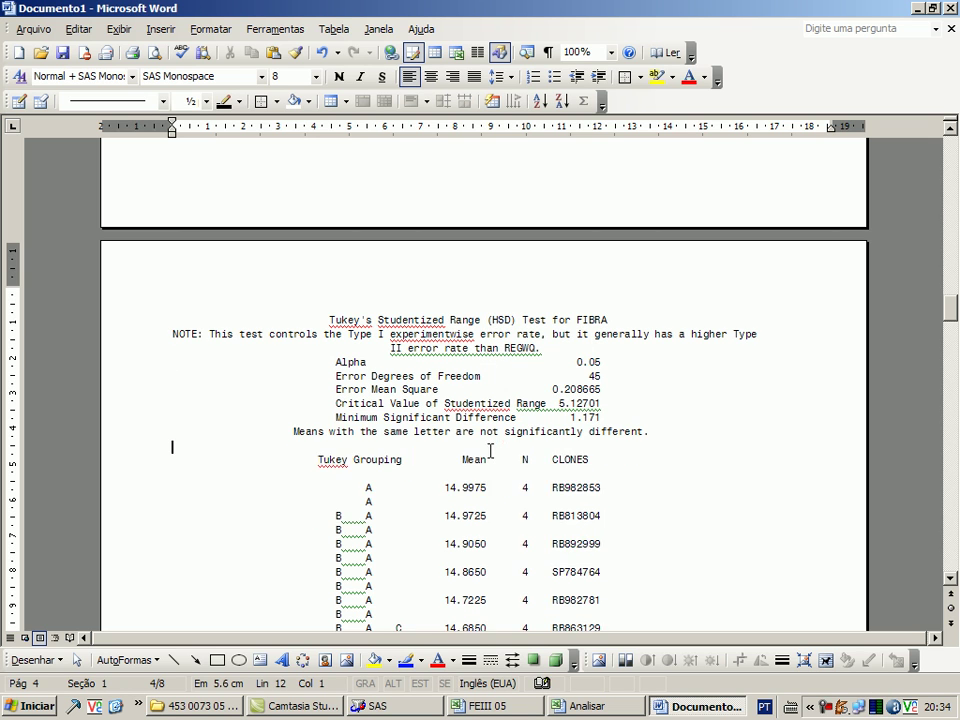
Delete the letter-only filler rows between clones RB982853 and RB982781 in the FIBRA Tukey grouping table.
scroll(491, 448, "down", 3)
left_click(141, 355)
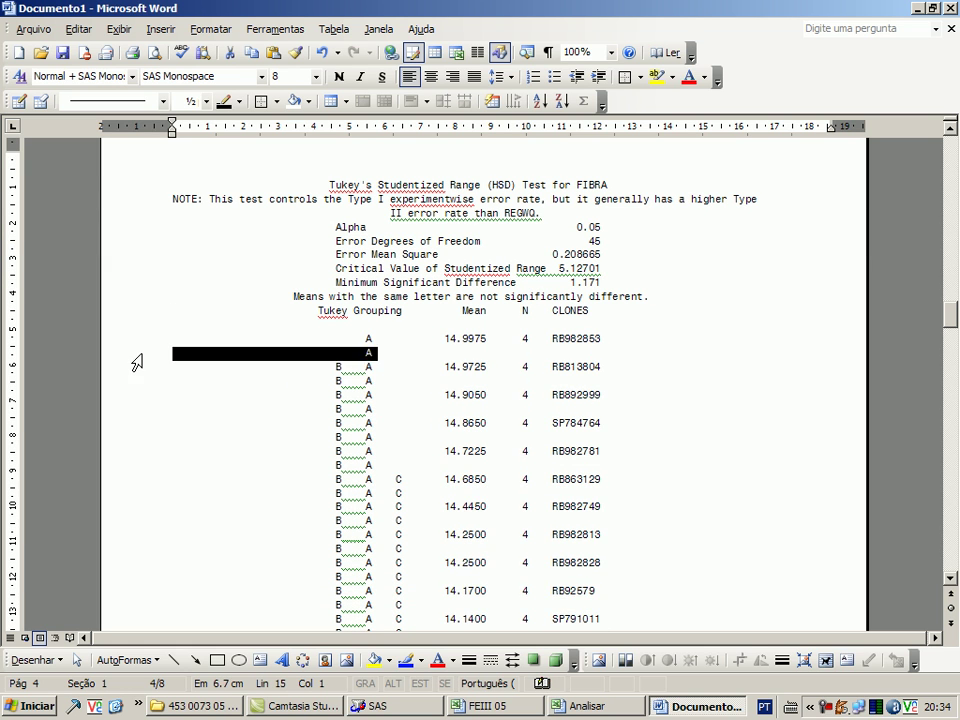
key("Delete")
left_click(135, 369)
key("Delete")
left_click(130, 382)
key("Delete")
left_click(123, 392)
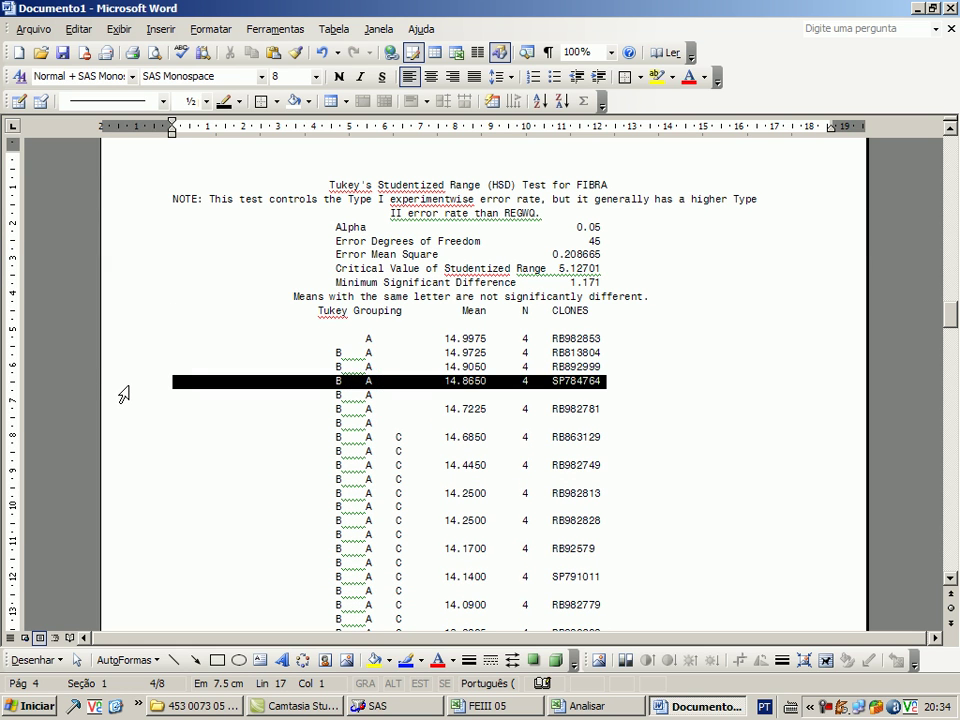
left_click(120, 404)
key("Delete")
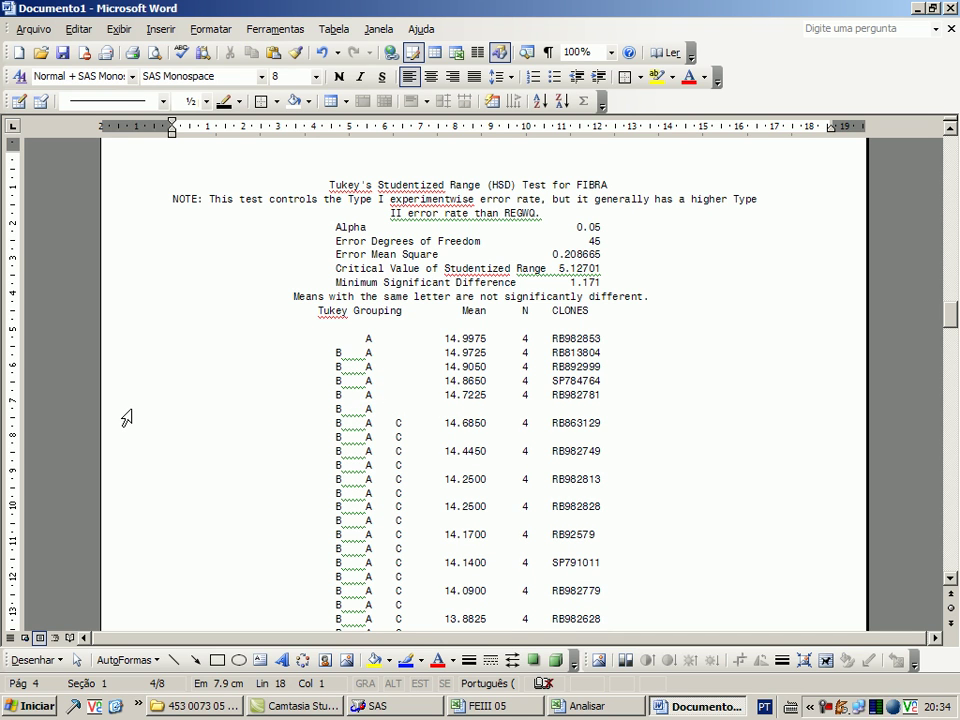
Delete the letter-only filler rows between clones RB982781 and RB982828 in the FIBRA Tukey grouping table.
left_click(130, 412)
key("Delete")
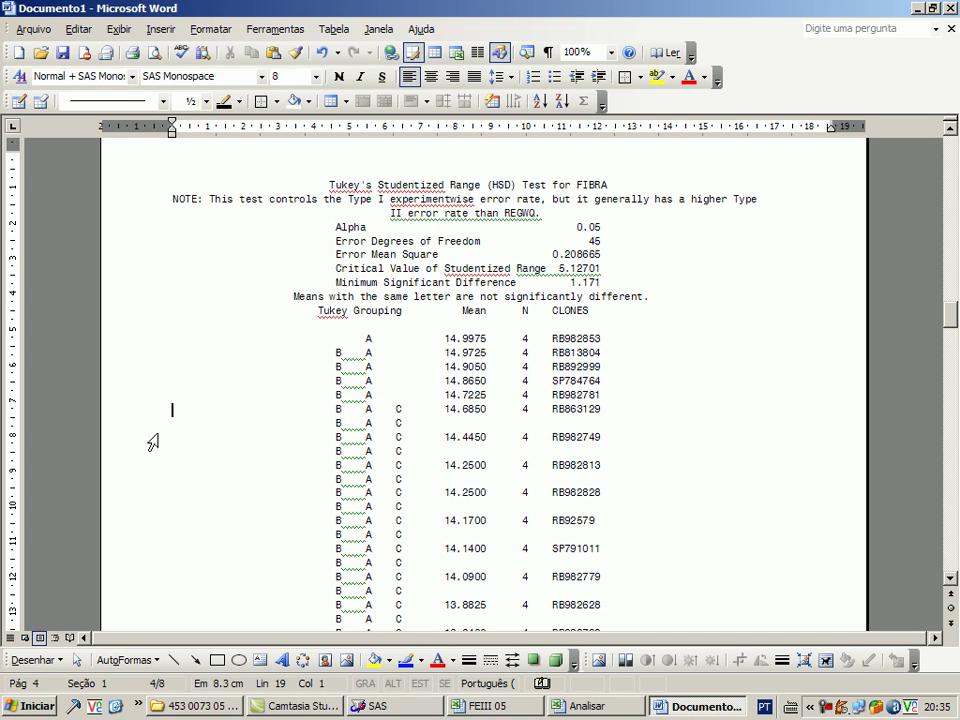
left_click(128, 427)
key("Delete")
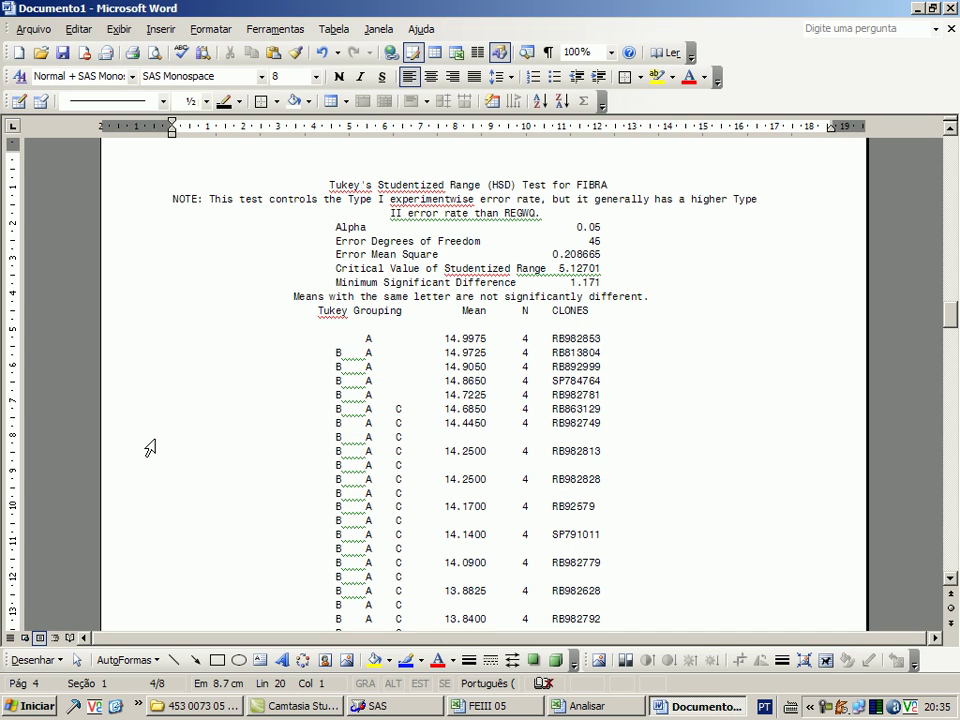
left_click(149, 441)
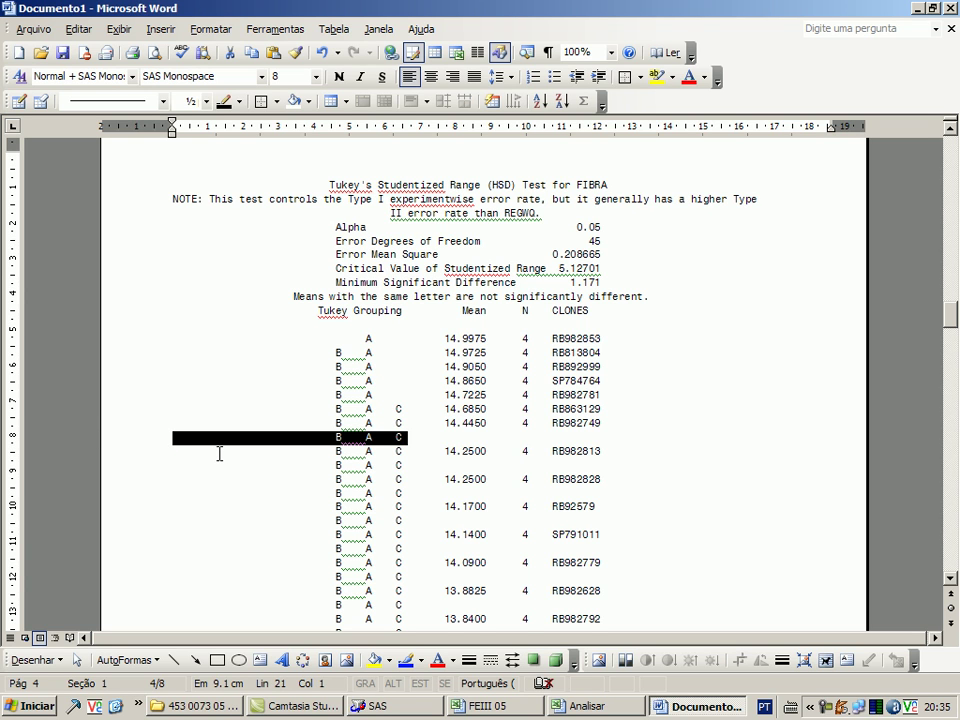
key("Delete")
key("Down")
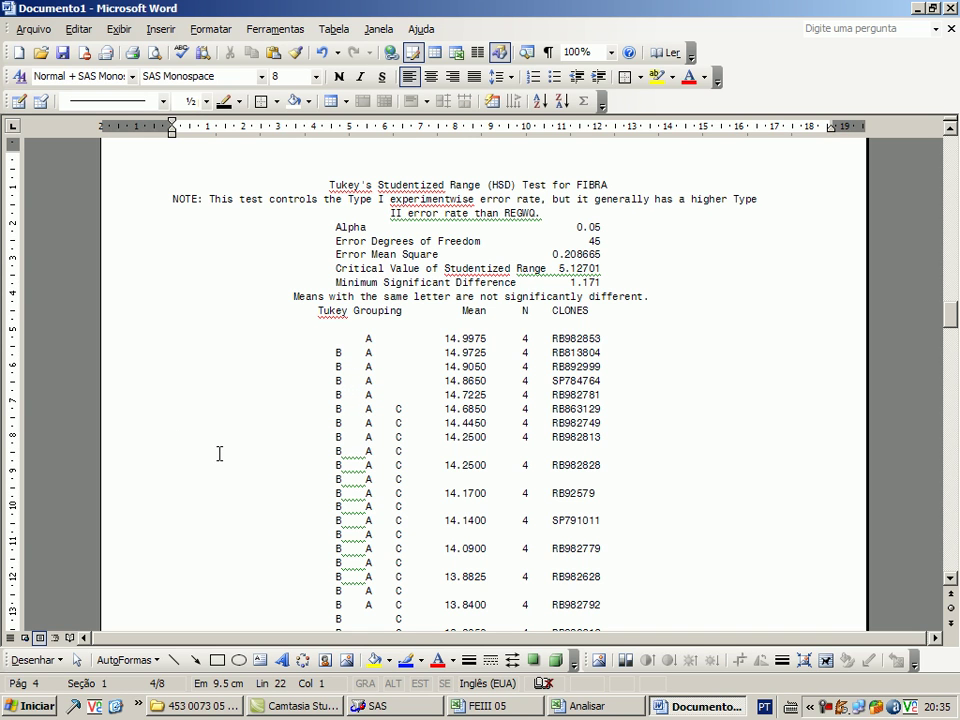
triple_click(219, 453)
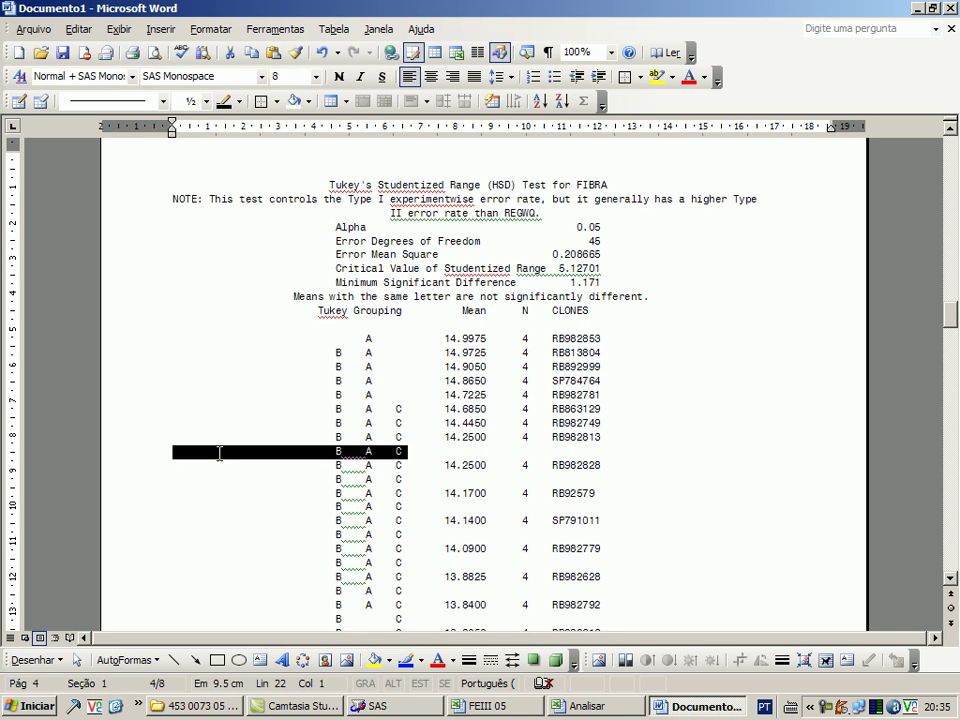
key("Delete")
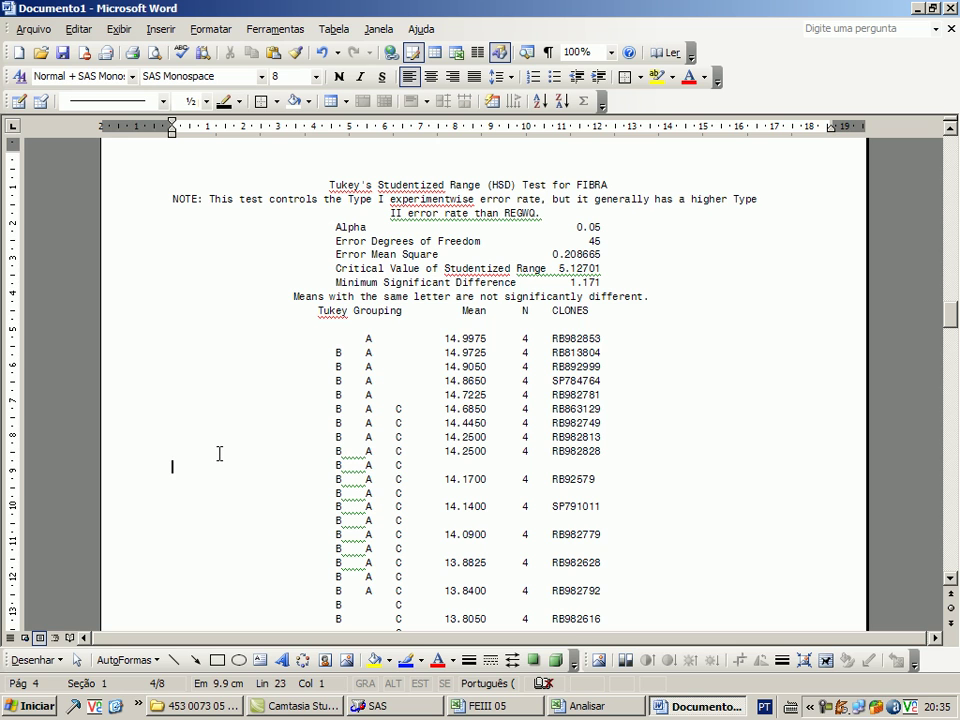
Delete the remaining letter-only filler rows between clones RB982828 and RB982791 in the FIBRA Tukey grouping table.
key("shift+Down")
key("Delete")
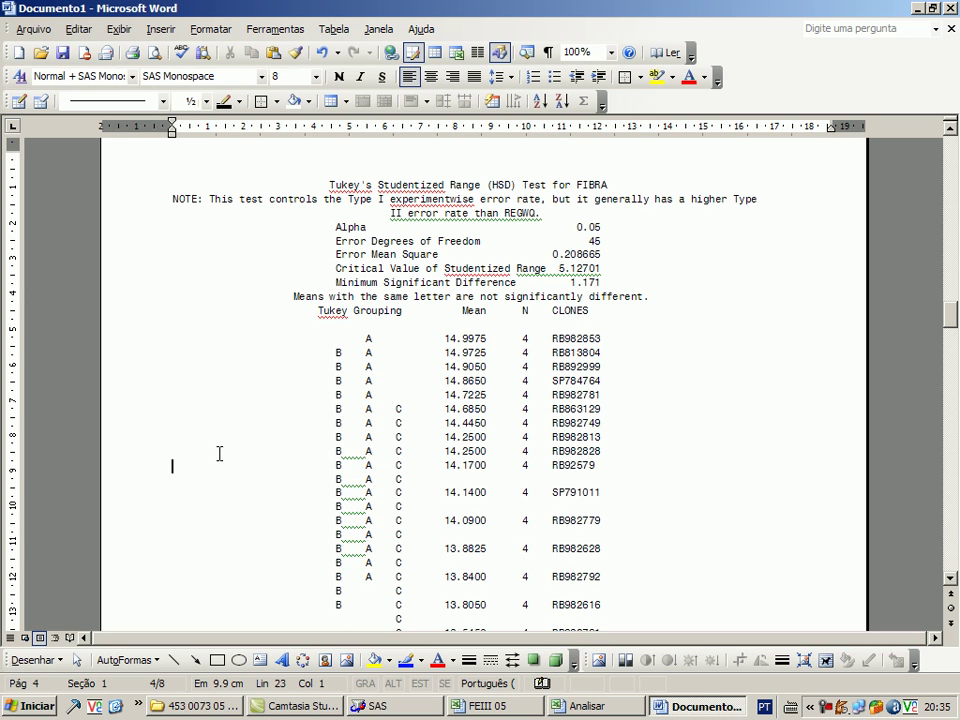
key("Down")
key("shift+Down")
key("Delete")
key("Down")
key("shift+Down")
key("Delete")
key("Down")
key("shift+Down")
key("Delete")
key("Down")
key("shift+Down")
key("Delete")
key("Down")
key("shift+Down")
key("Delete")
Remove the SAS System and ANOVA Procedure heading lines above the Tukey's Studentized Range test title for PC.
scroll(276, 441, "down", 5)
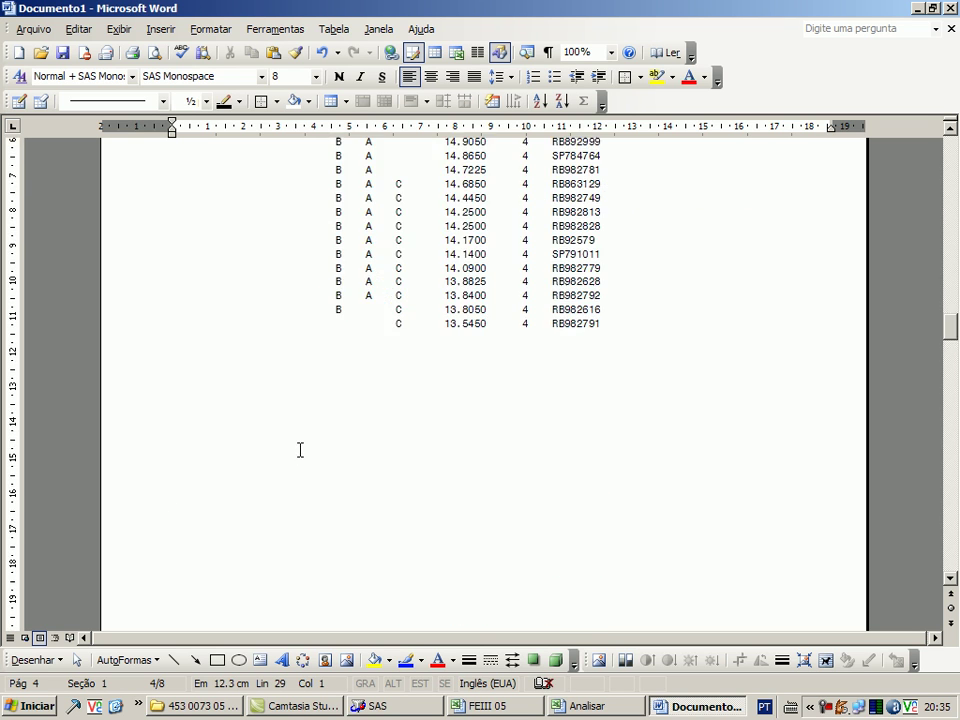
key("Down")
key("Down")
key("shift+Down")
key("shift+Down")
key("shift+Down")
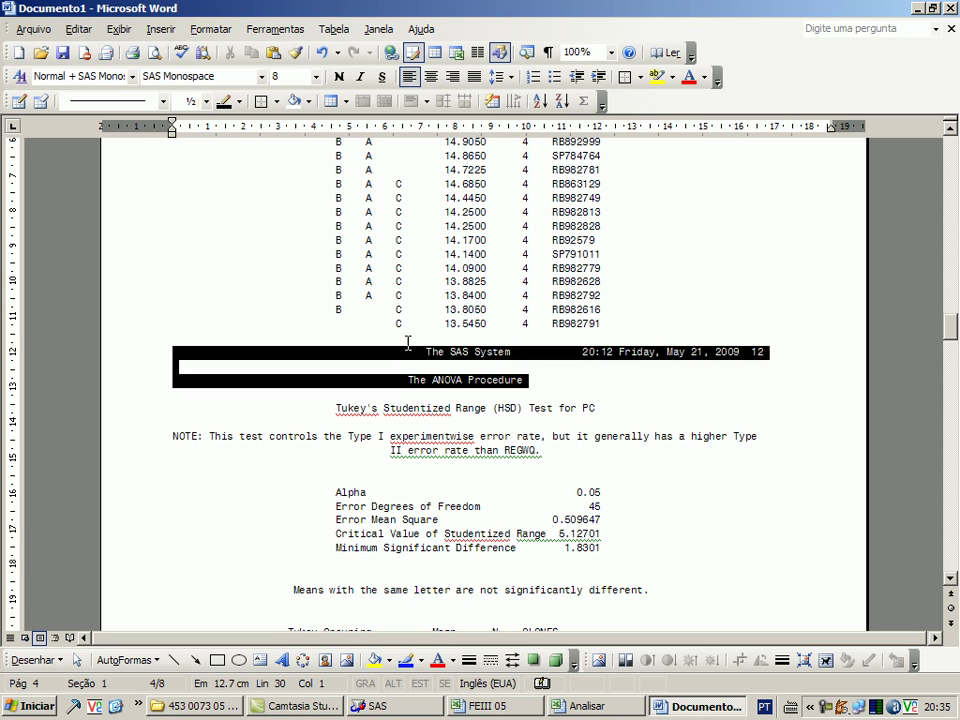
key("Delete")
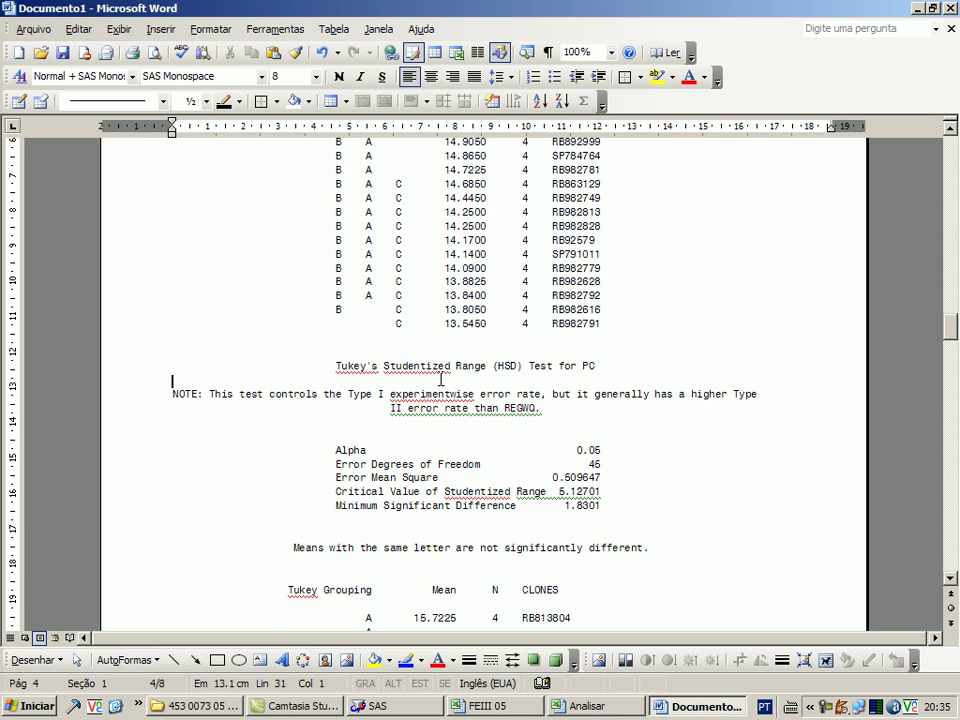
Remove the blank lines between the title, note, statistics and Tukey Grouping header in the PC test section.
key("Down")
key("Down")
key("Delete")
key("Down")
key("Down")
key("Delete")
key("Delete")
key("Down")
key("Down")
key("Down")
key("Down")
key("Down")
key("Delete")
key("Delete")
key("Down")
key("Delete")
key("Delete")
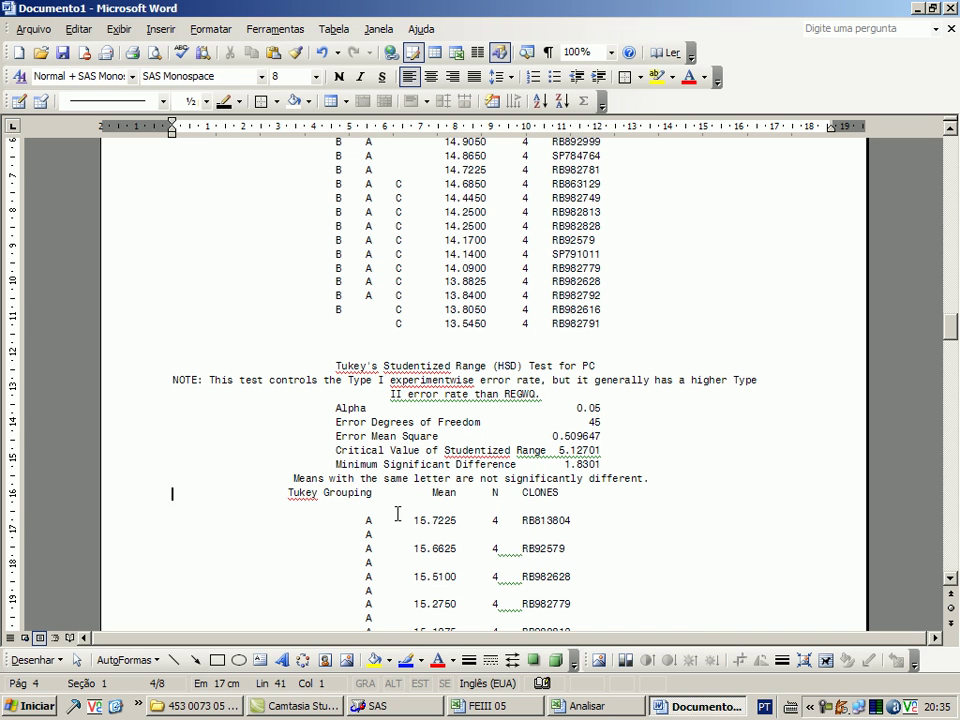
Delete the letter-only filler rows between clones RB813804 and RB982828 in the PC Tukey grouping table.
scroll(340, 500, "down", 5)
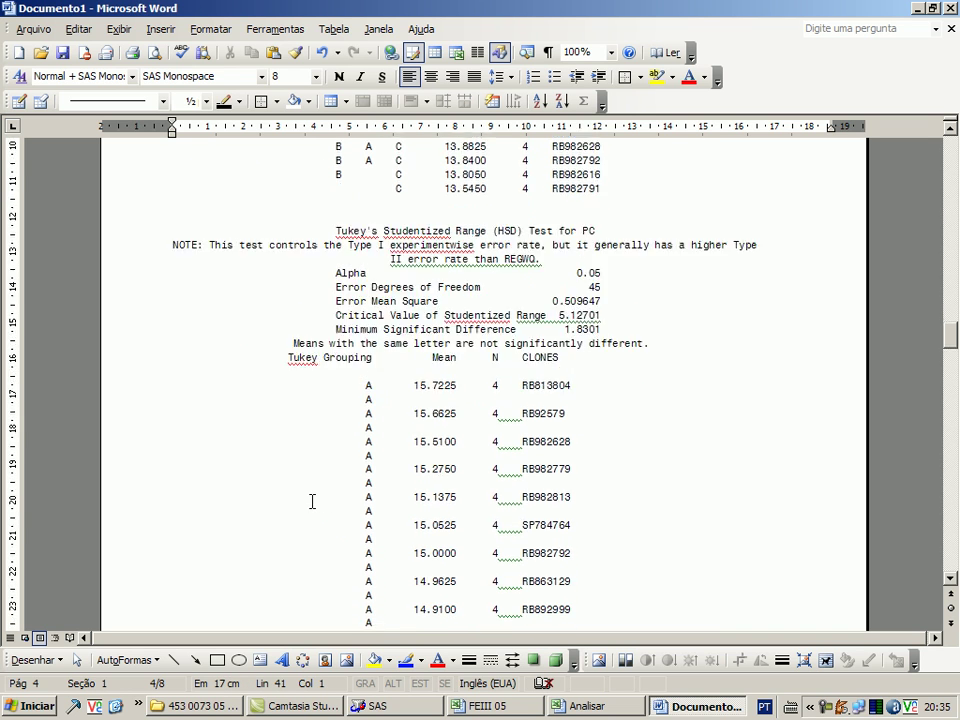
left_click(110, 305)
left_click(110, 312)
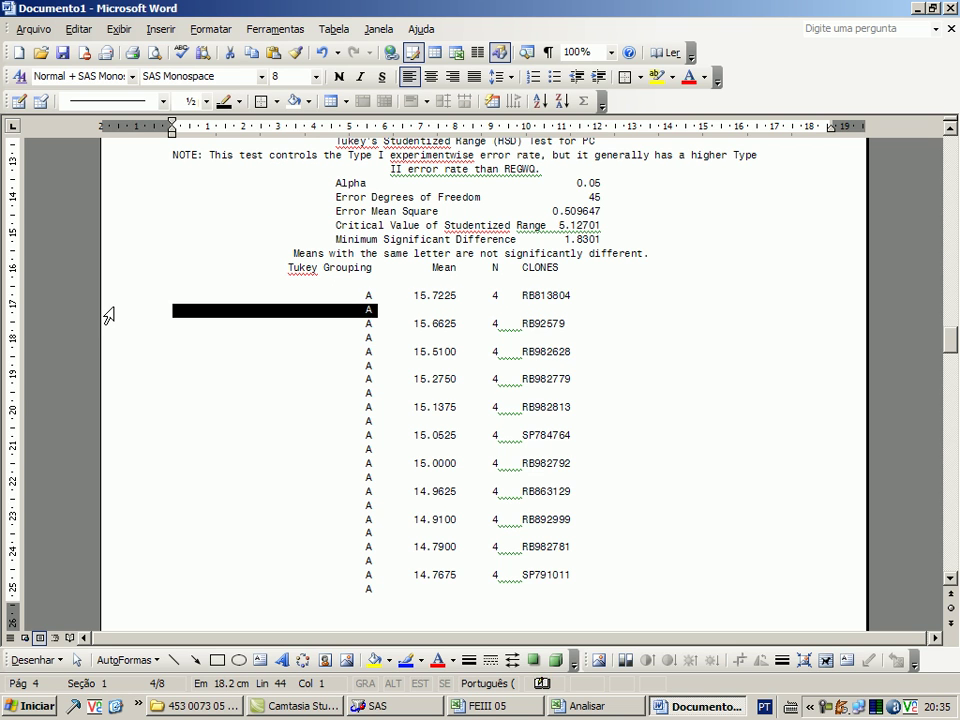
key("Delete")
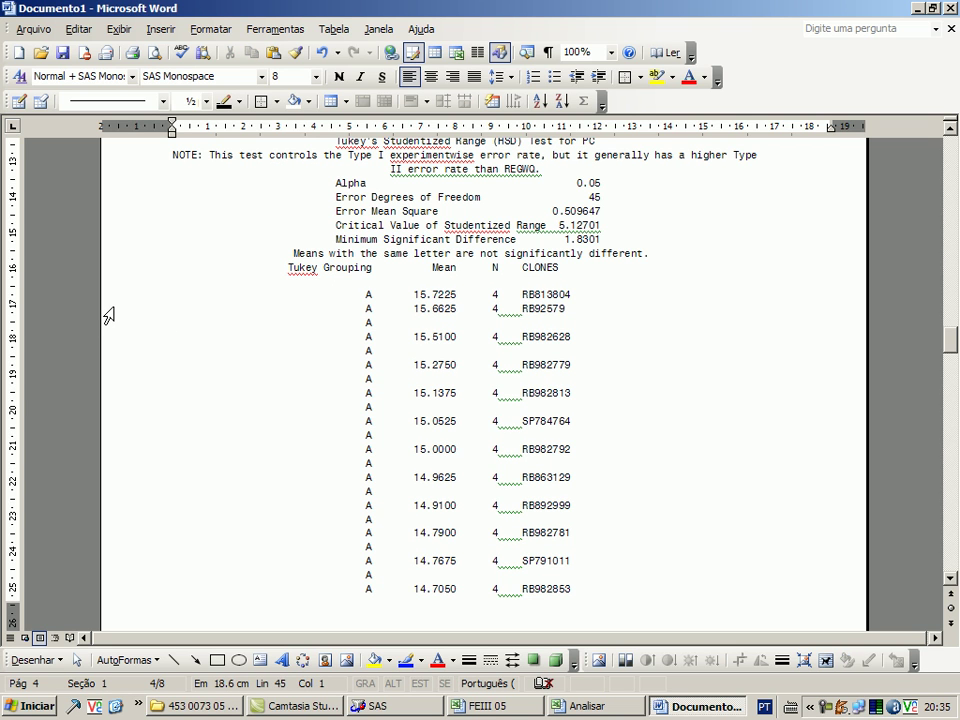
key("shift+Down")
key("Delete")
key("Down")
key("shift+Down")
key("Delete")
key("Down")
key("shift+Down")
key("Delete")
key("Down")
key("shift+Down")
key("Delete")
key("Down")
key("shift+Down")
key("Delete")
key("Down")
key("shift+Down")
key("Delete")
key("Down")
key("shift+Down")
key("Delete")
key("Down")
key("shift+Down")
key("Delete")
key("Down")
key("shift+Down")
key("Delete")
key("Down")
key("shift+Down")
key("Delete")
key("Down")
key("shift+Down")
key("Delete")
key("Down")
key("shift+Down")
key("Delete")
key("Down")
key("shift+Down")
key("Delete")
key("Down")
key("shift+Down")
key("Delete")
Remove the SAS System and ANOVA Procedure heading lines above the Tukey's Studentized Range test title for PUREZA.
scroll(378, 396, "down", 5)
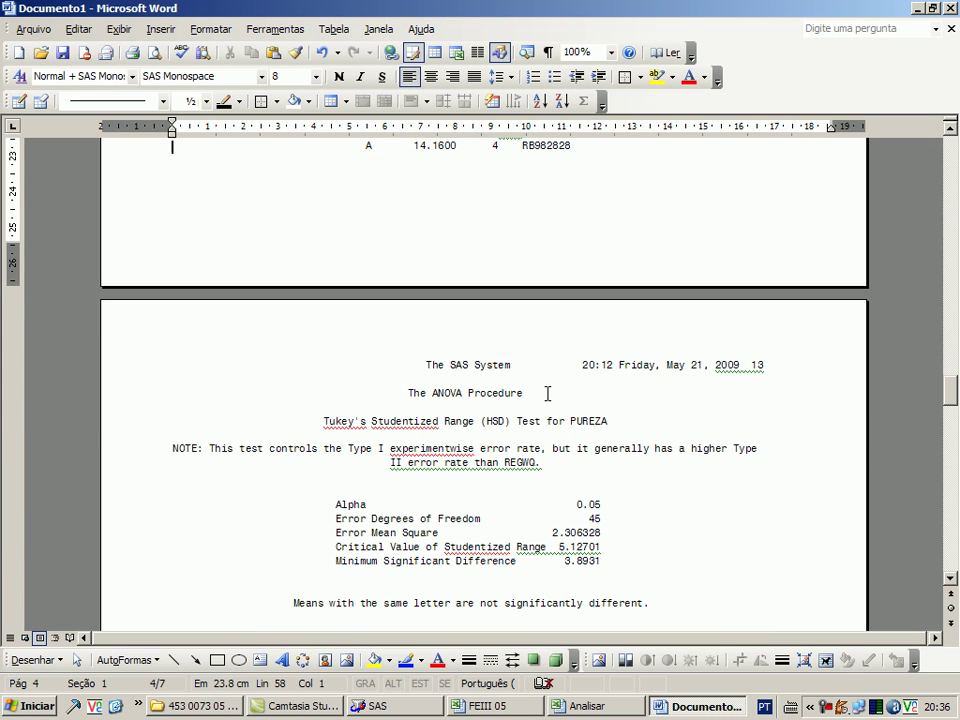
left_click_drag(539, 392, 401, 375)
key("Delete")
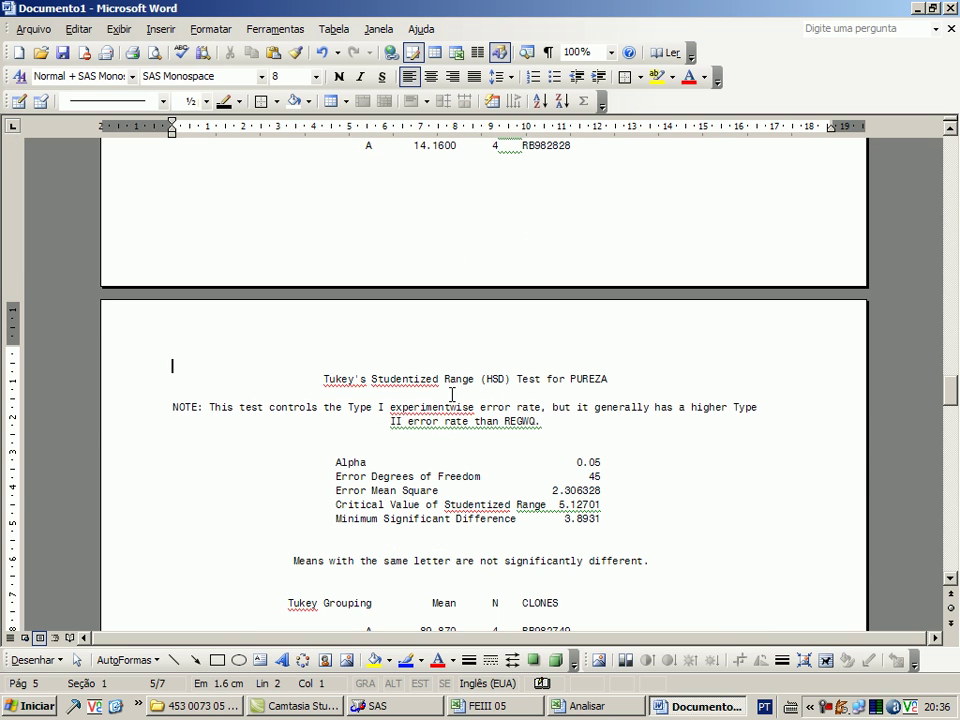
Remove the blank lines between the note, statistics, means sentence and Tukey Grouping header in the PUREZA test section.
key("Return")
key("Down")
key("Delete")
key("Delete")
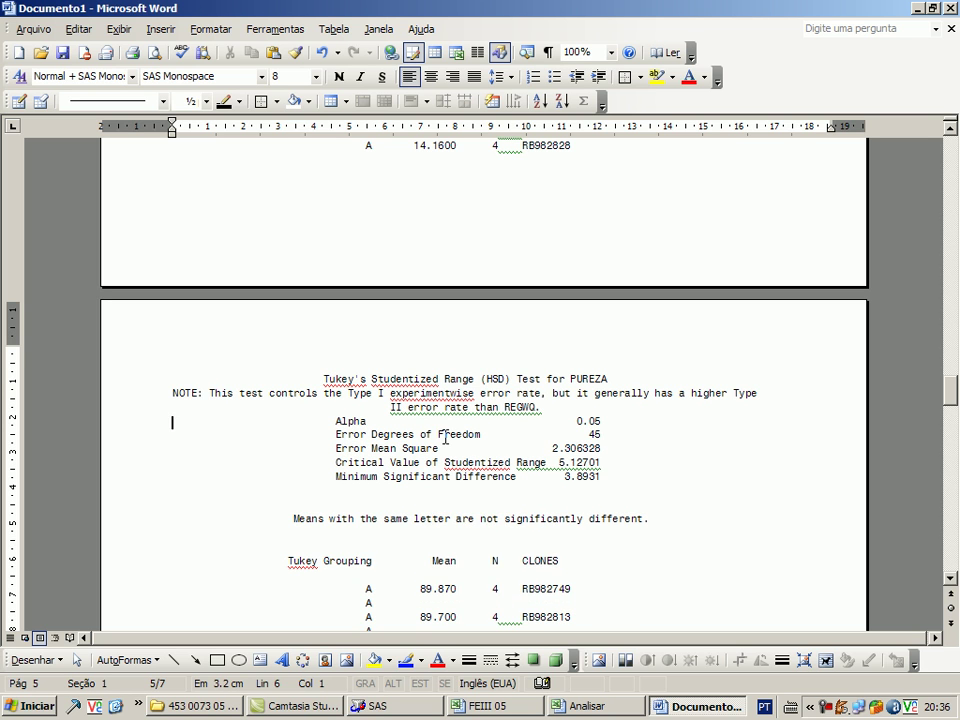
key("Down")
key("Down")
key("Down")
key("Down")
key("Down")
key("Delete")
key("Delete")
key("Down")
key("Delete")
key("Delete")
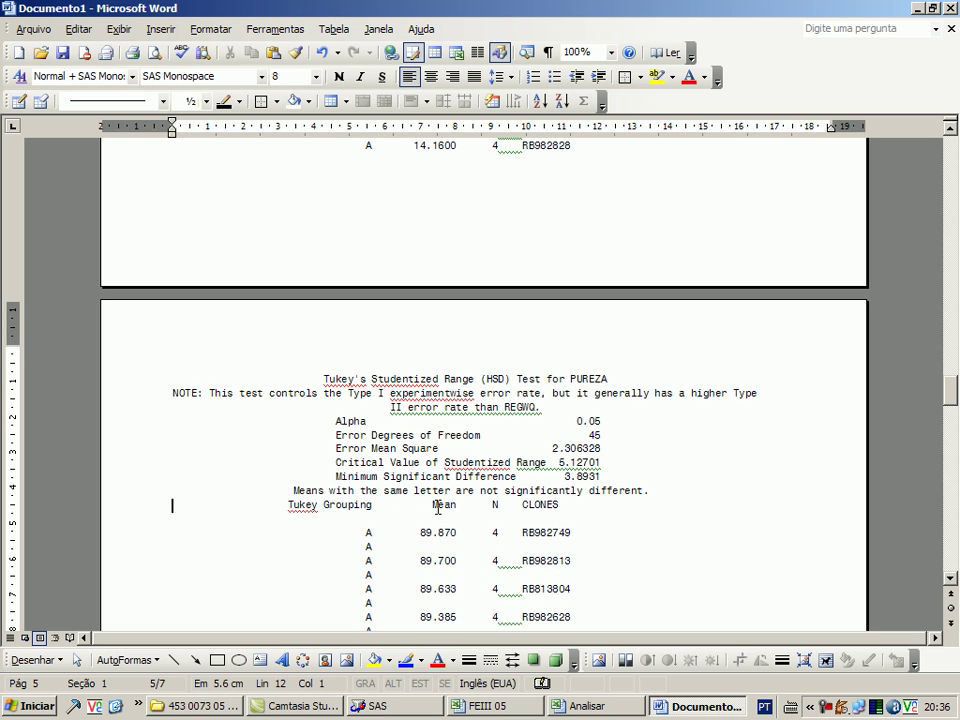
Delete the letter-only filler rows between clones RB982749 and RB863129 in the PUREZA Tukey grouping table.
scroll(285, 437, "down", 4)
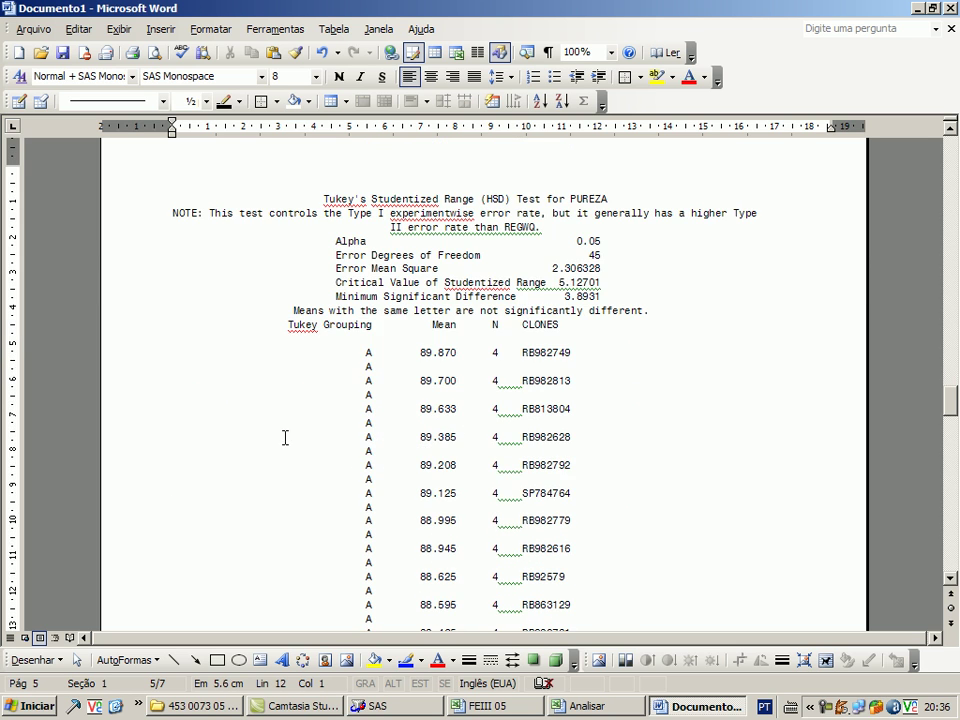
left_click(103, 369)
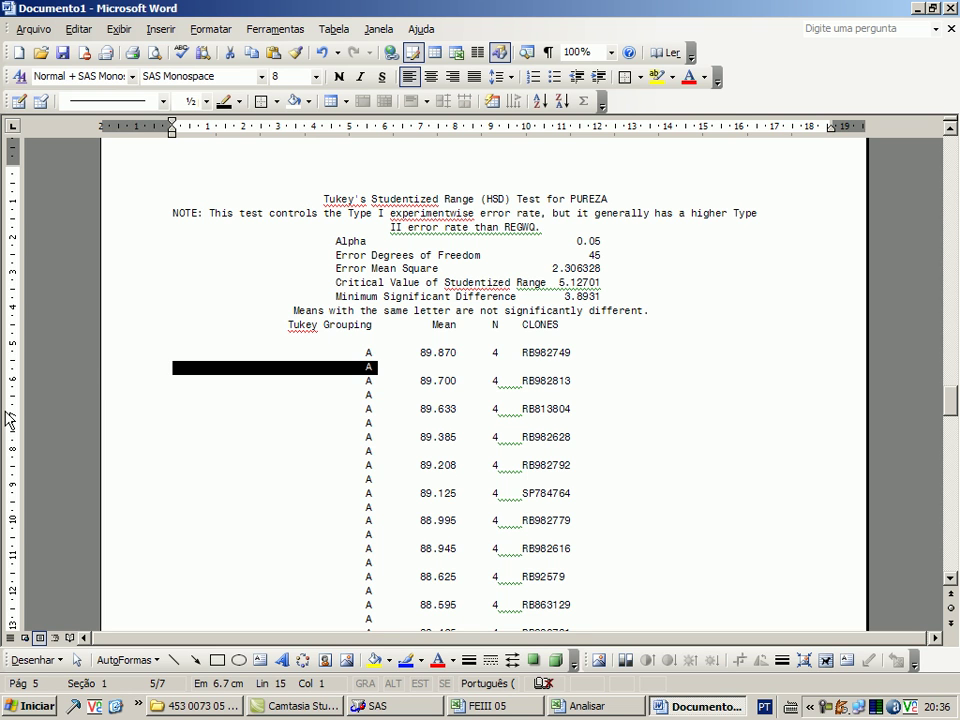
key("Delete")
key("Down")
key("shift+Down")
key("Delete")
key("Down")
key("shift+Down")
key("Delete")
key("Down")
key("shift+Down")
key("Delete")
key("Down")
key("shift+Down")
key("Delete")
key("Down")
key("shift+Down")
key("Delete")
key("Down")
key("shift+Down")
key("Delete")
key("Down")
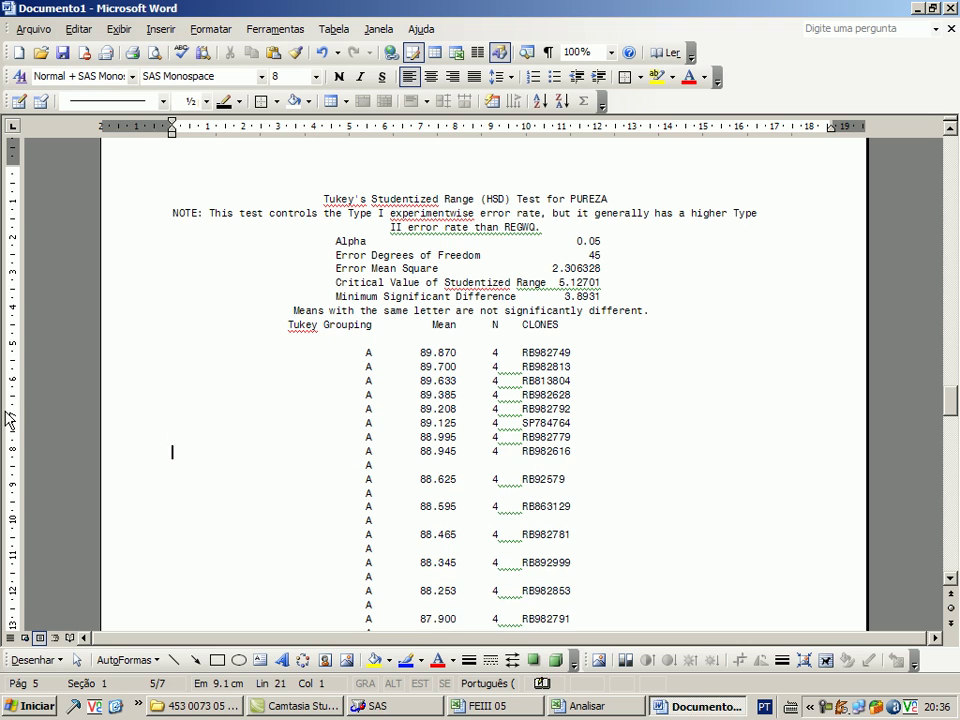
key("shift+Down")
key("Delete")
key("Down")
key("shift+Down")
key("Delete")
key("Down")
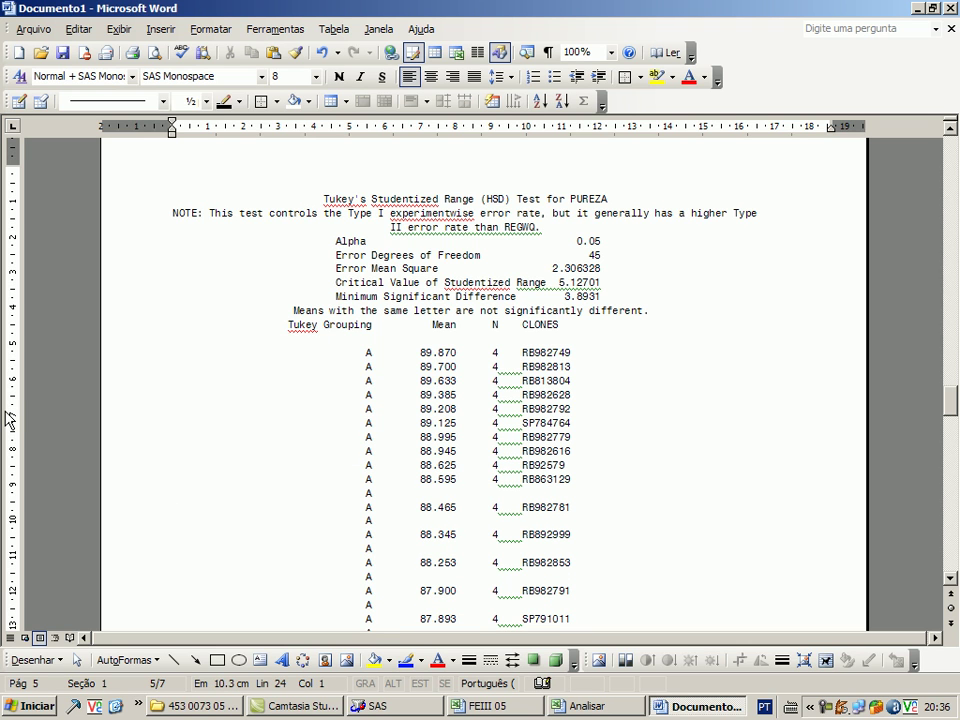
Delete the remaining letter-only filler rows between clones RB863129 and RB982828 in the PUREZA Tukey grouping table.
key("Delete")
key("ctrl+z")
key("Down")
key("shift+Down")
key("Delete")
key("Down")
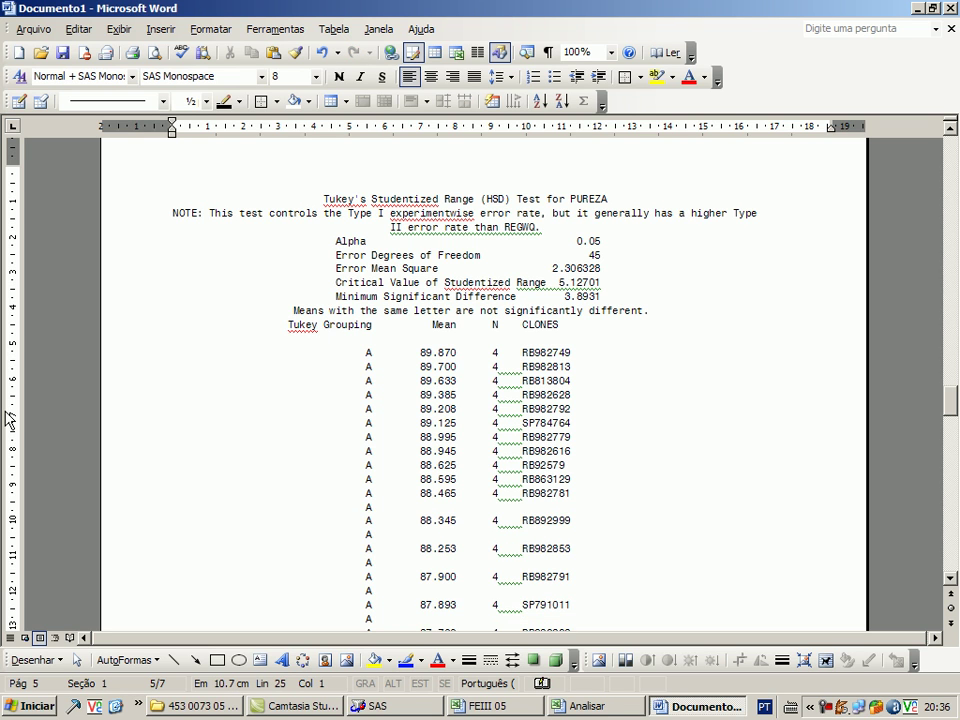
key("shift+Down")
key("Delete")
key("Down")
key("shift+Down")
key("Delete")
key("Down")
key("shift+Down")
key("Delete")
key("Down")
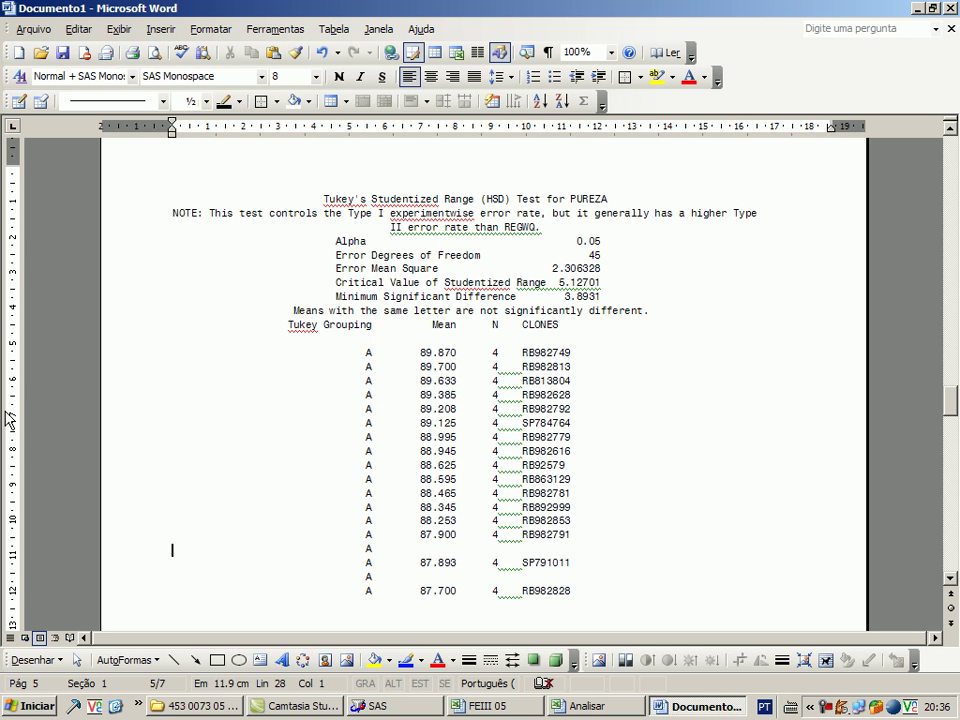
key("shift+Down")
key("Delete")
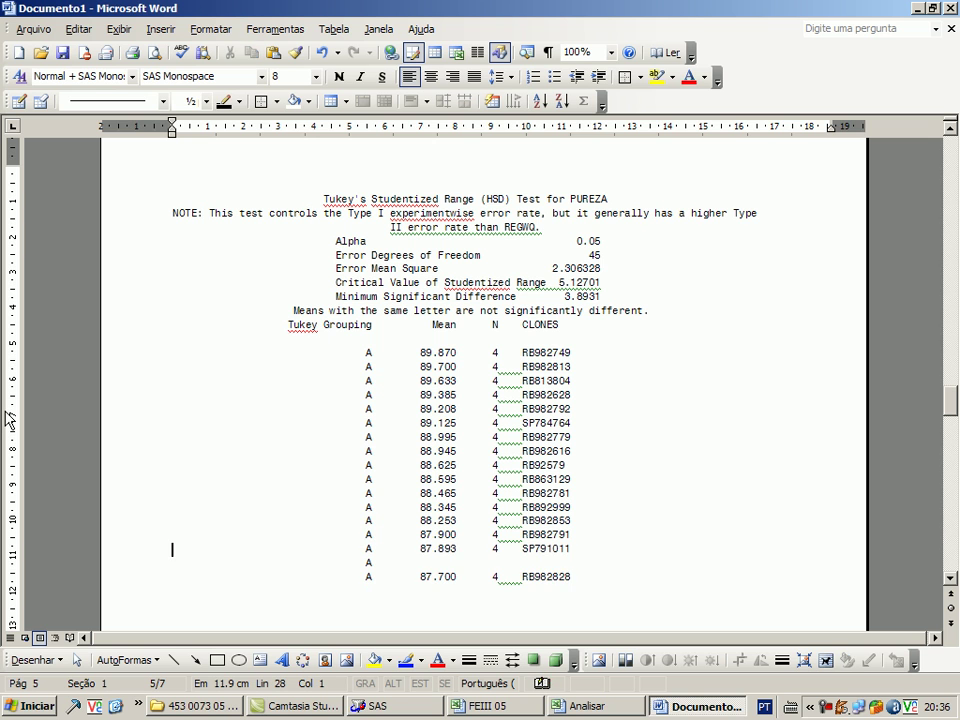
key("Down")
key("shift+Down")
key("Delete")
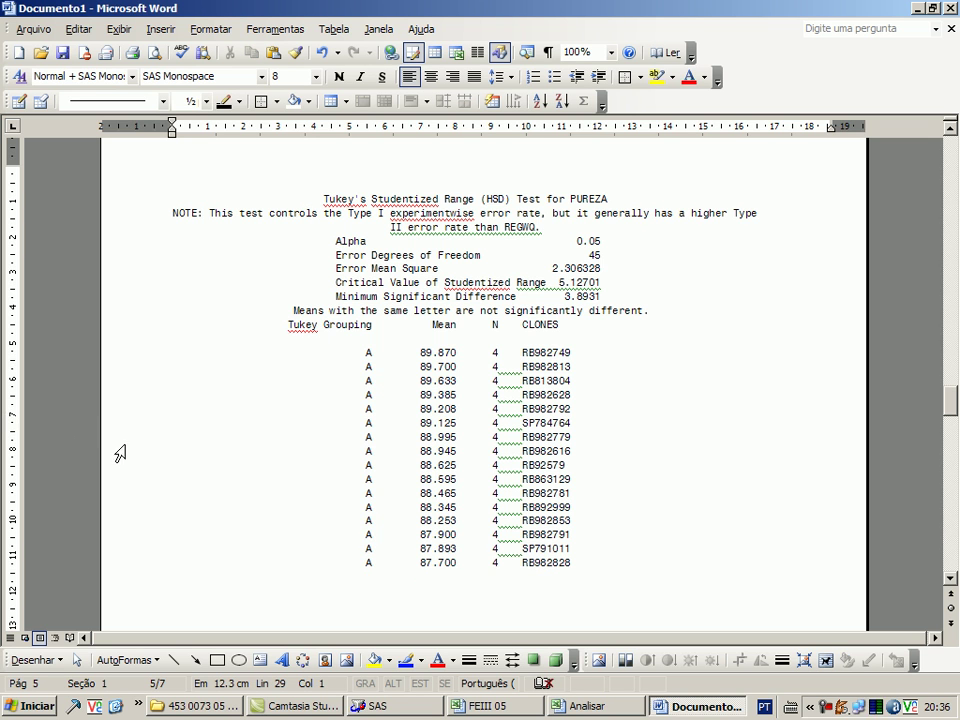
Remove the page break after the PUREZA table and the SAS System and ANOVA Procedure headings above the BRIX test title.
scroll(276, 476, "down", 5)
key("Down")
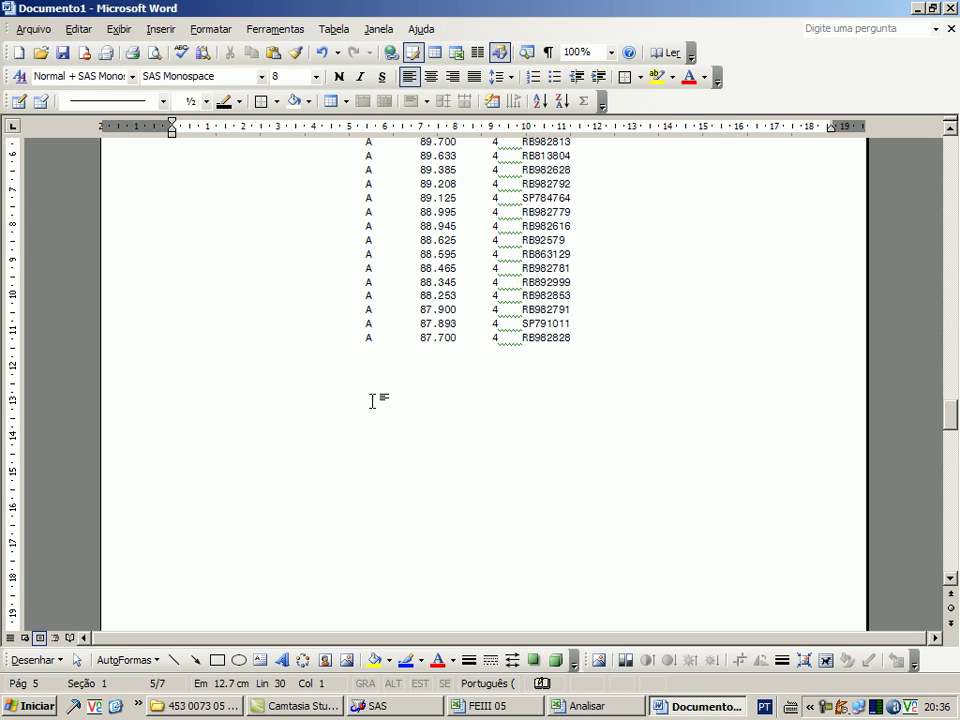
key("Delete")
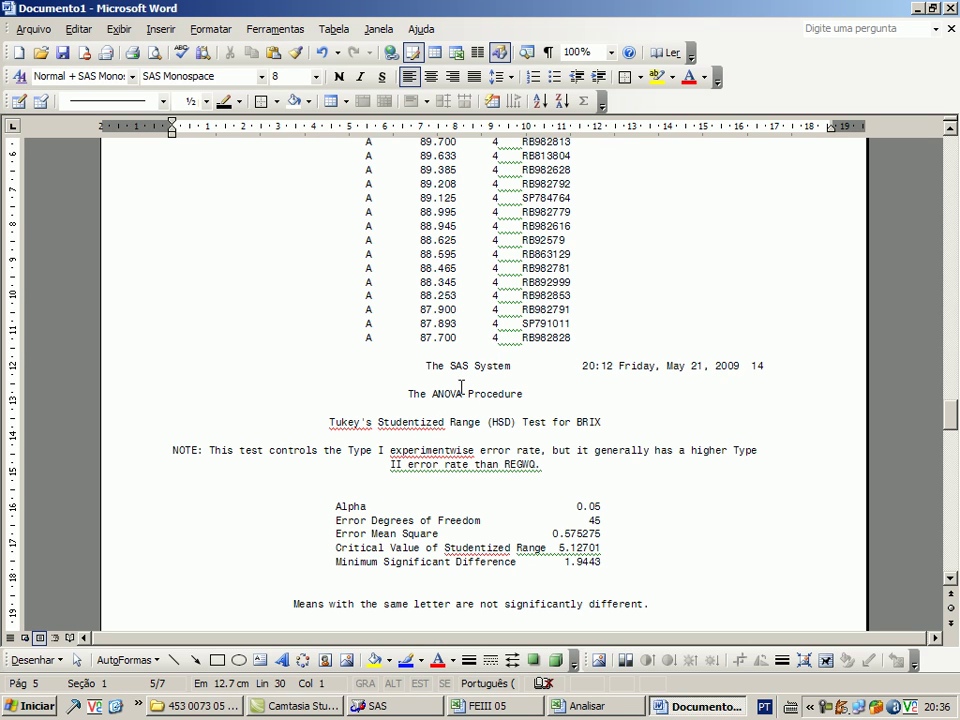
key("shift+Down")
left_click_drag(527, 393, 391, 364)
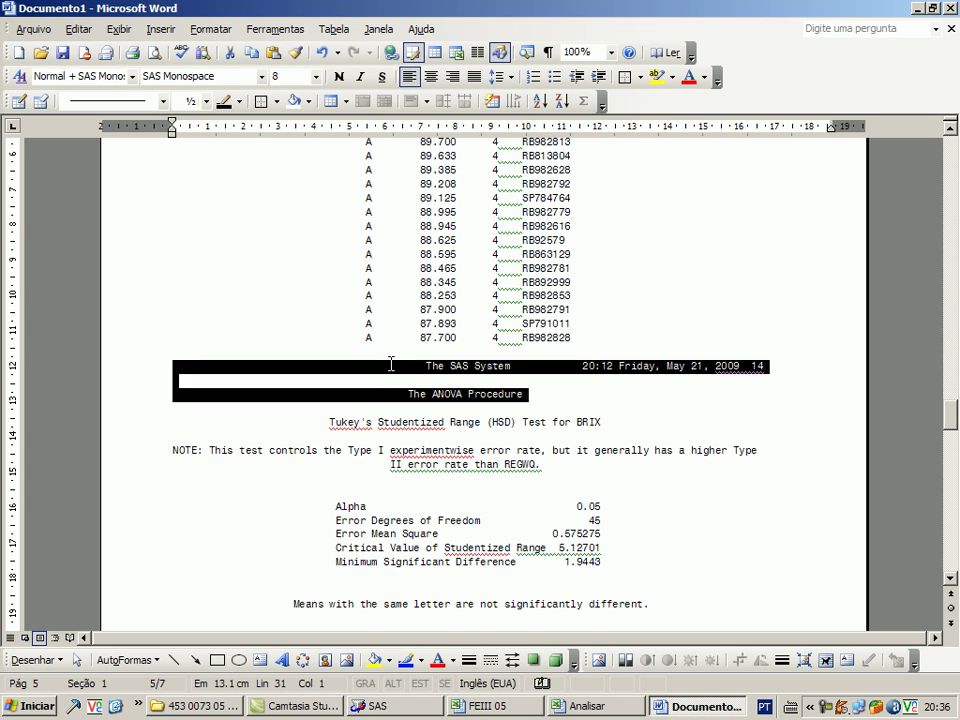
key("Delete")
Remove the blank lines between the title, note, statistics and Tukey Grouping header in the BRIX test section.
key("Down")
key("Delete")
key("Down")
key("Down")
key("Delete")
key("Delete")
scroll(408, 446, "down", 2)
key("Delete")
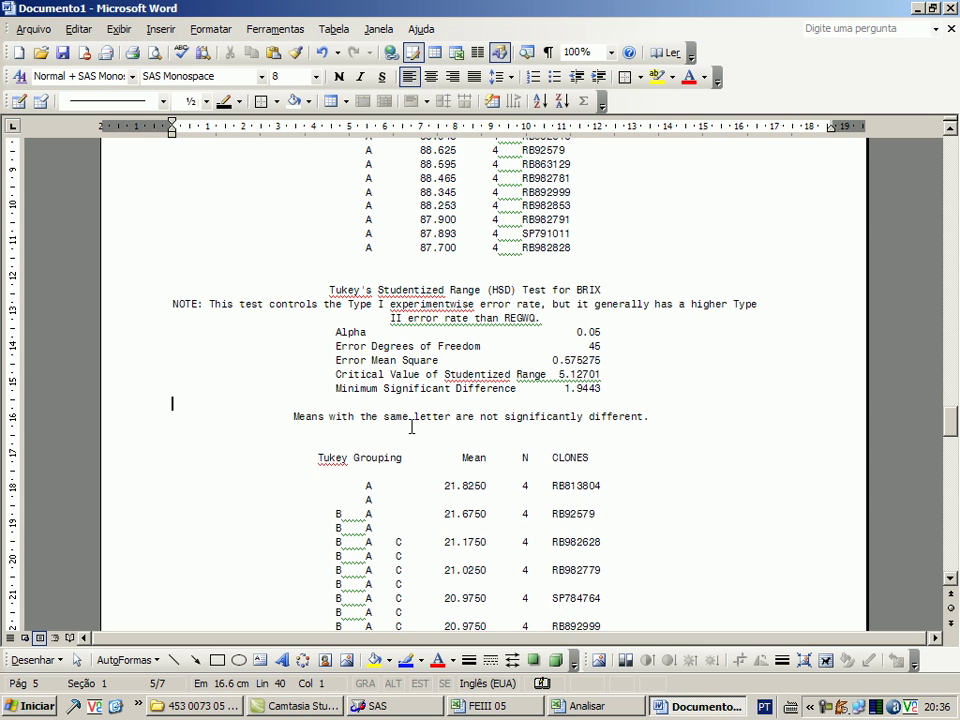
key("Delete")
key("Down")
key("Delete")
key("Delete")
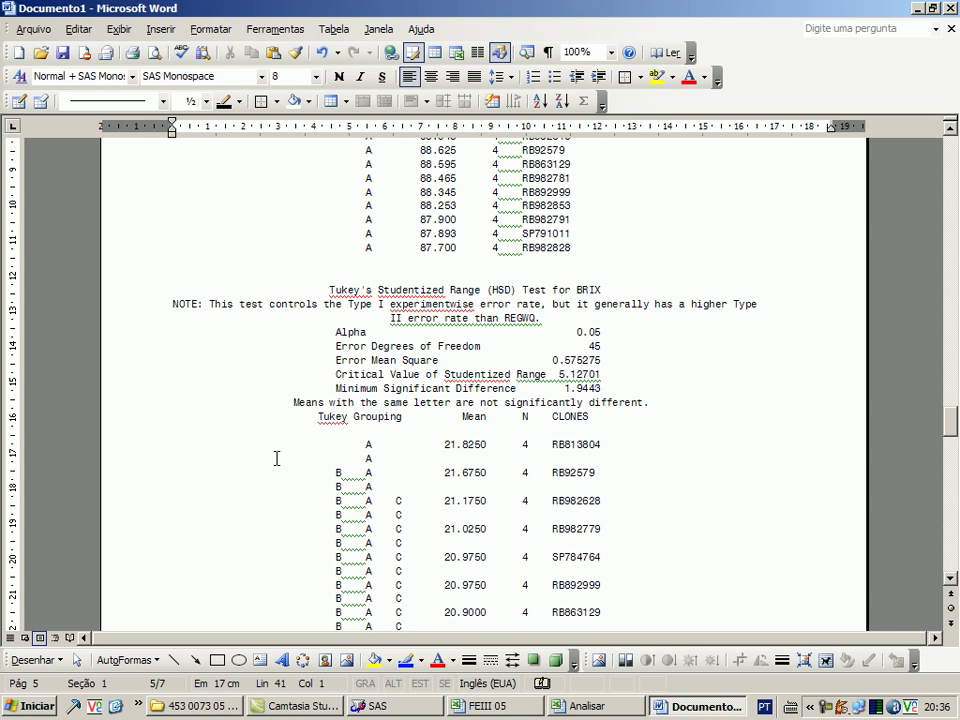
Delete all the letter-only filler rows between the clones in the BRIX Tukey grouping table.
scroll(229, 407, "down", 4)
left_click(110, 280)
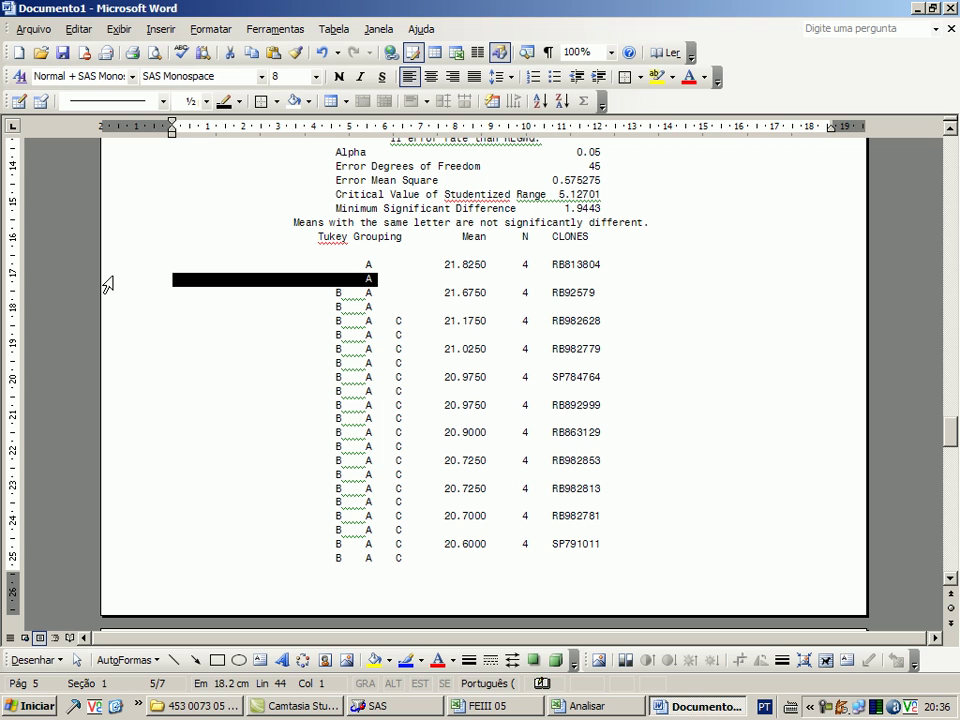
key("Delete")
key("Down")
key("shift+Down")
key("Delete")
key("Down")
key("shift+Down")
key("Delete")
key("Down")
key("shift+Down")
key("Delete")
key("Down")
key("shift+Down")
key("Delete")
key("Down")
key("shift+Down")
key("Delete")
key("Down")
key("shift+Down")
key("Delete")
key("Down")
key("shift+Down")
key("Delete")
key("Down")
key("shift+Down")
key("Delete")
key("Down")
key("shift+Down")
key("Delete")
key("Down")
key("shift+Down")
key("Delete")
key("Down")
key("shift+Down")
key("Delete")
key("Down")
key("shift+Down")
key("Delete")
key("Down")
key("shift+Down")
key("Delete")
key("Down")
key("shift+Down")
key("Delete")
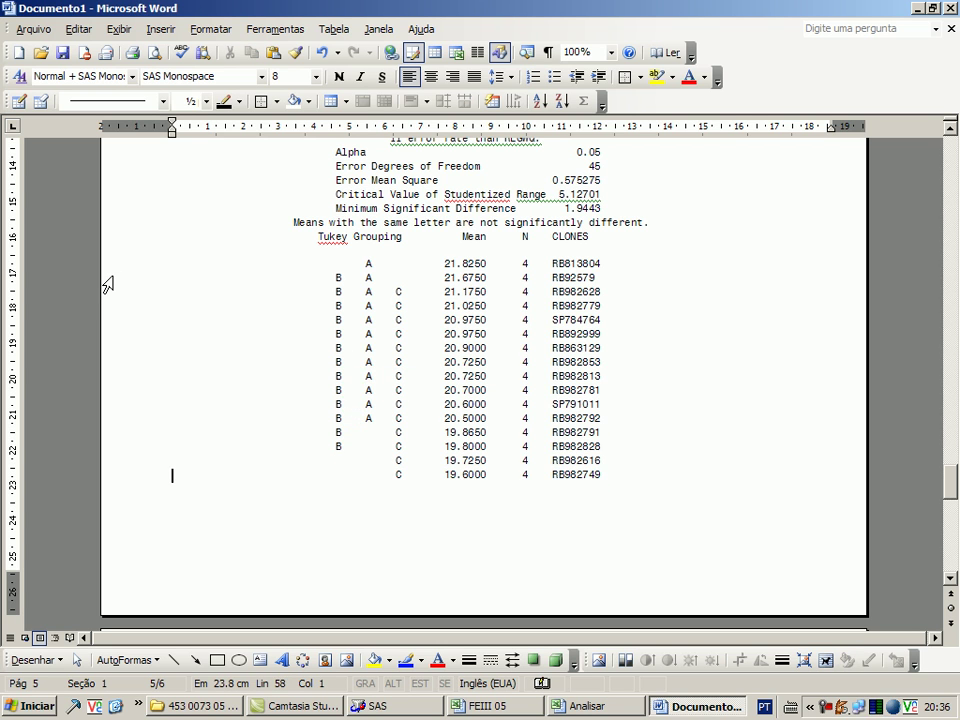
Remove the SAS System and ANOVA Procedure headings and their blank lines above the ATR test title.
scroll(150, 315, "down", 10)
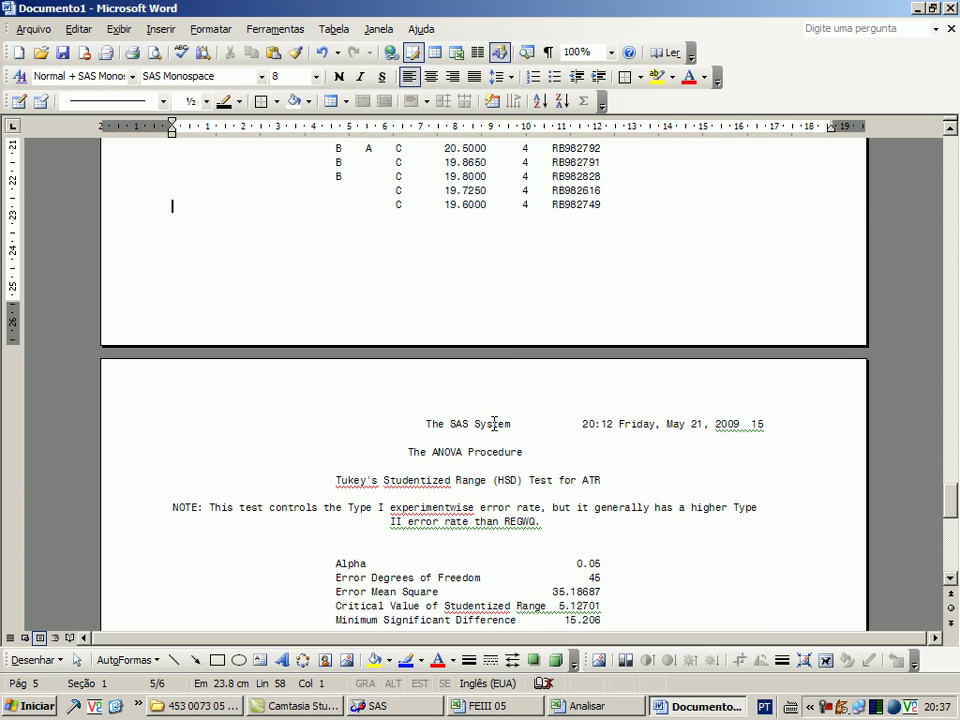
left_click_drag(536, 317, 414, 285)
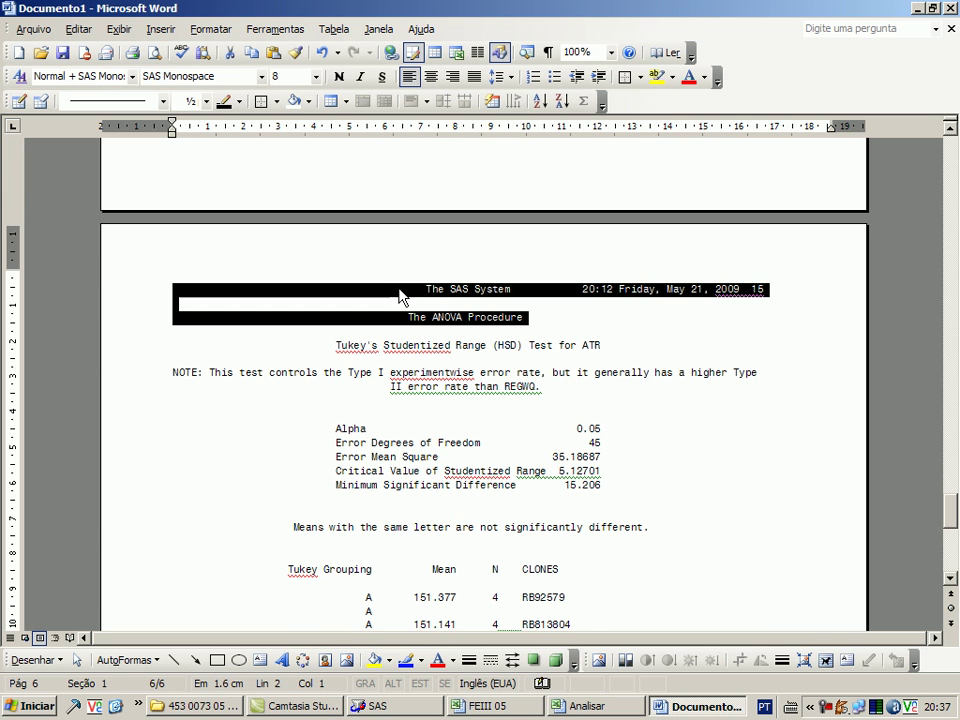
key("Delete")
key("shift+Down")
key("Delete")
Remove the blank lines between the title, note, statistics and Tukey Grouping header in the ATR test section.
key("Down")
key("Down")
key("shift+Down")
key("Delete")
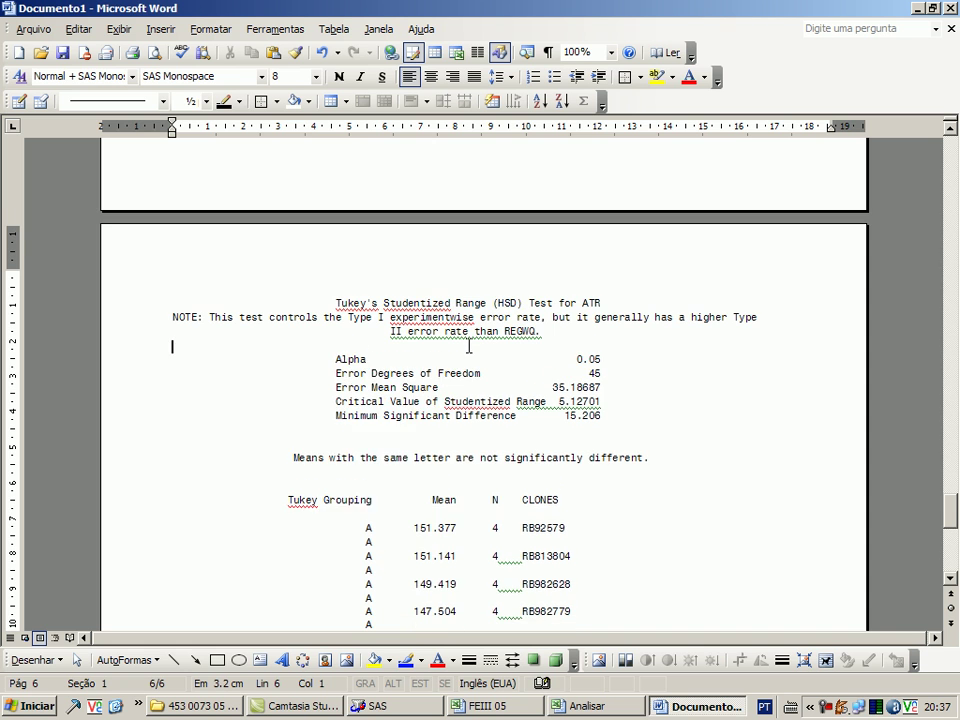
scroll(433, 330, "down", 2)
left_click(433, 330)
key("Delete")
key("Delete")
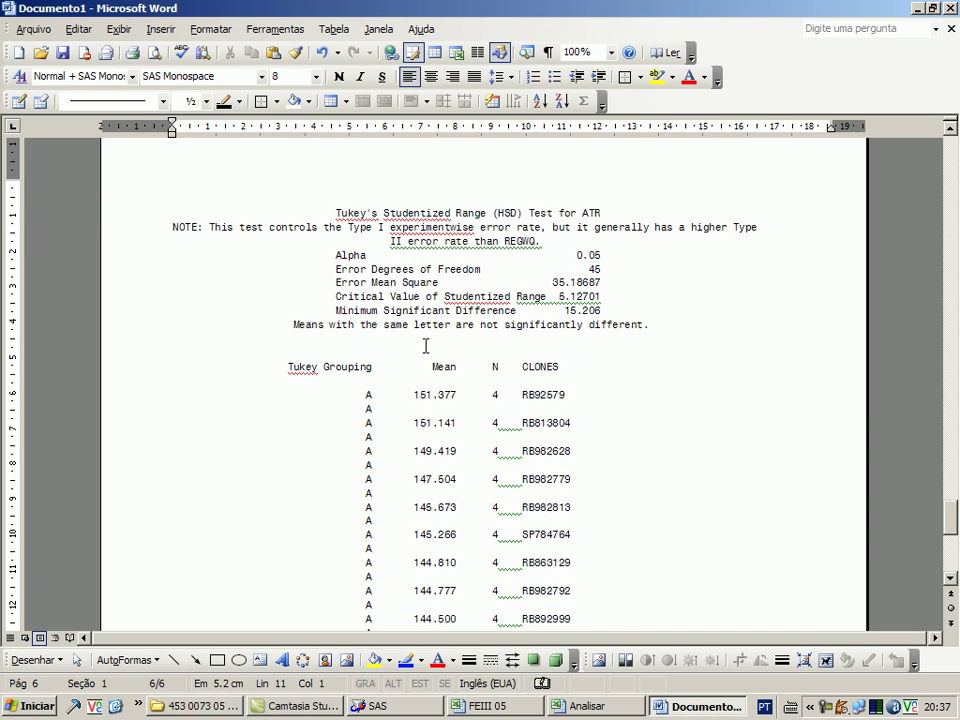
key("Delete")
Delete all the letter-only filler rows between the clones in the ATR Tukey grouping table.
scroll(424, 342, "down", 3)
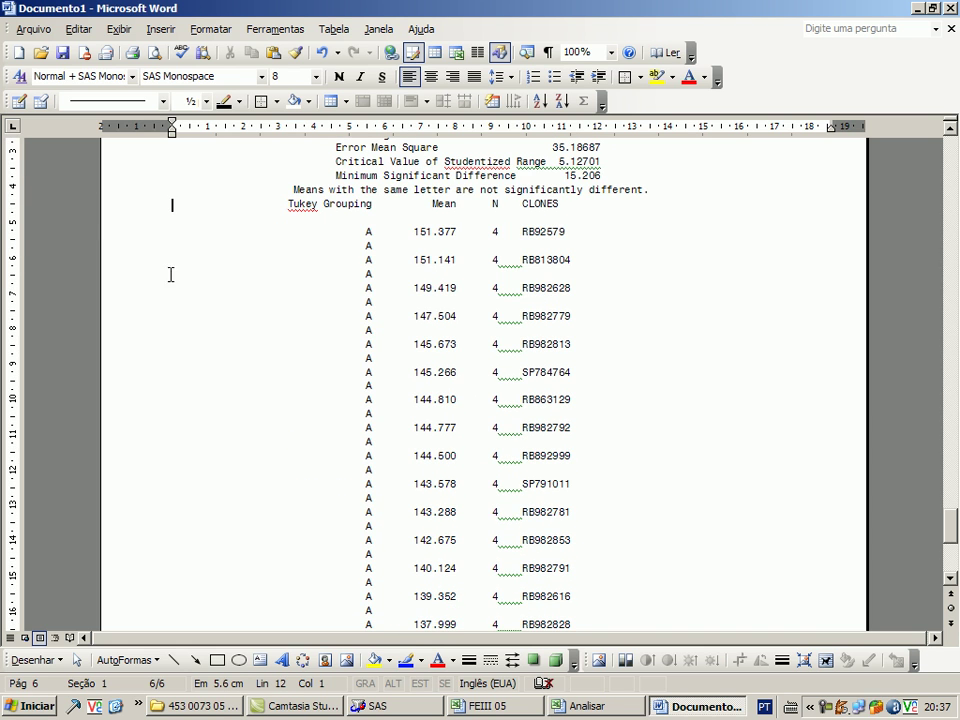
left_click(138, 250)
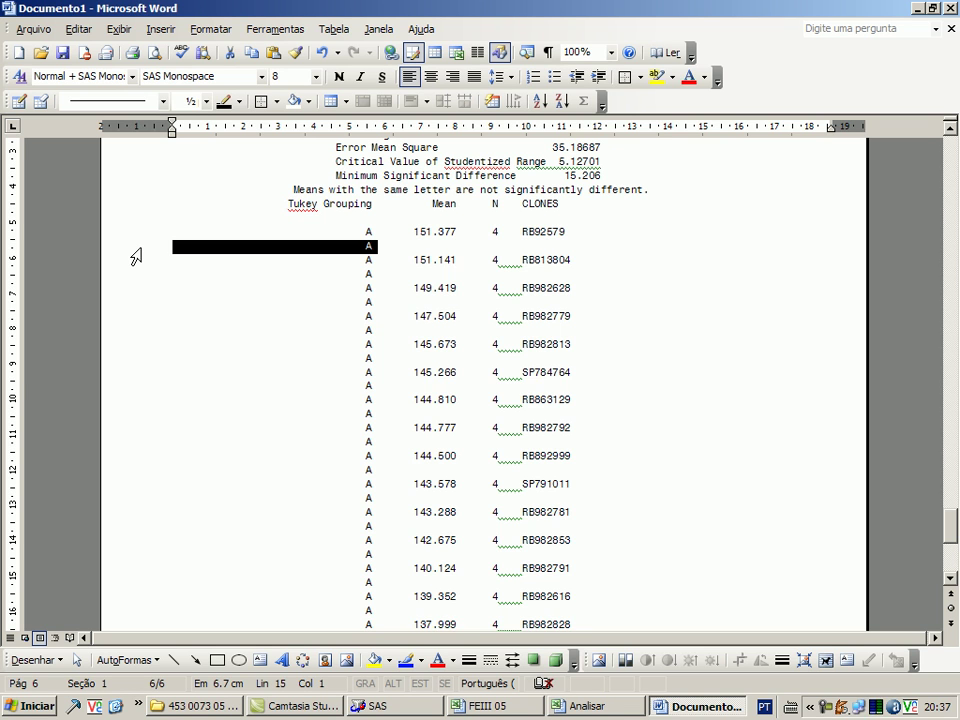
key("Delete")
key("Down")
key("shift+Down")
key("Delete")
key("Down")
key("shift+Down")
key("Delete")
key("Down")
key("shift+Down")
key("Delete")
key("Down")
key("shift+Down")
key("Delete")
key("Down")
key("shift+Down")
key("Delete")
key("Down")
key("shift+Down")
key("Delete")
key("Down")
key("shift+Down")
key("Delete")
key("Down")
key("shift+Down")
key("Delete")
key("Down")
key("shift+Down")
key("Delete")
key("Down")
key("shift+Down")
key("Delete")
key("Down")
key("shift+Down")
key("Delete")
key("Down")
key("shift+Down")
key("Delete")
key("Down")
key("shift+Down")
key("Delete")
key("Down")
key("shift+Down")
key("Delete")
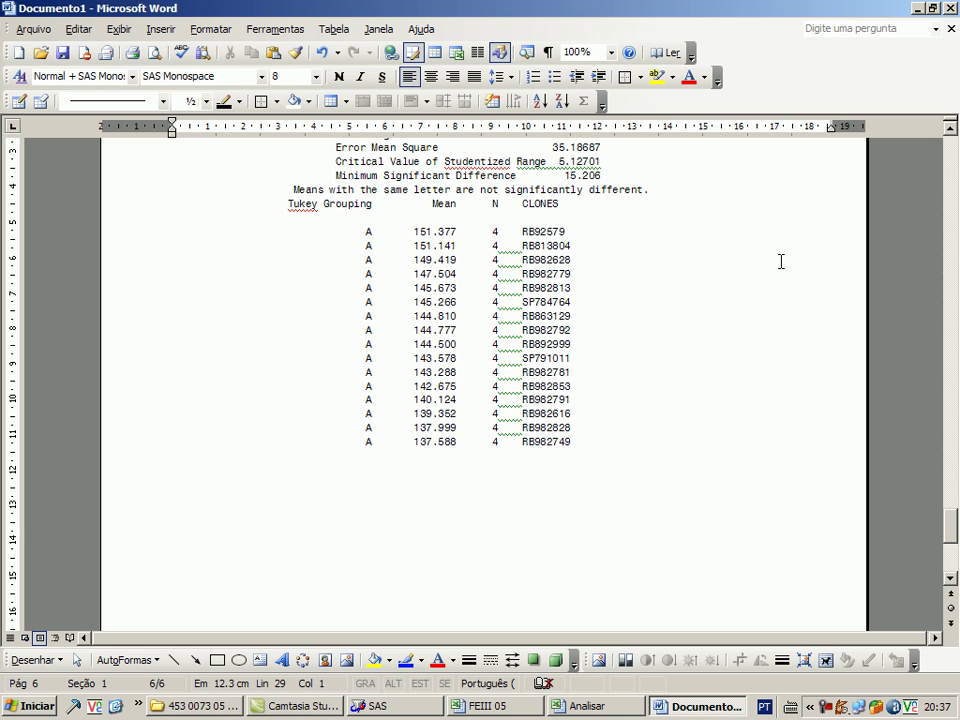
Colour the variable name TPH and its Coeff Var value red in the first ANOVA section on page 1.
left_click_drag(945, 512, 955, 150)
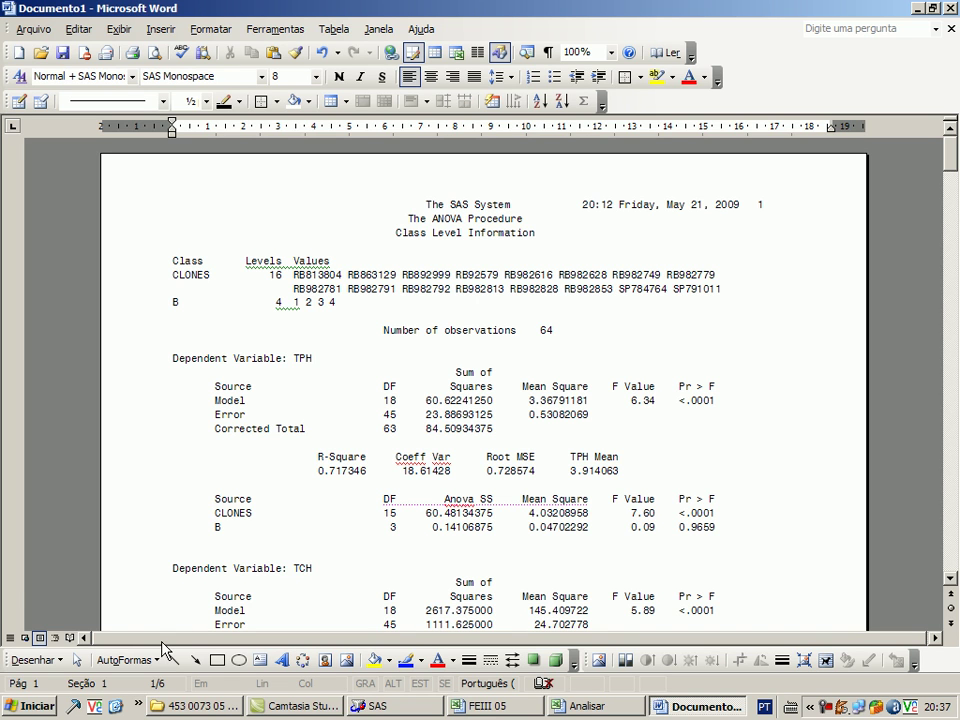
scroll(209, 568, "down", 1)
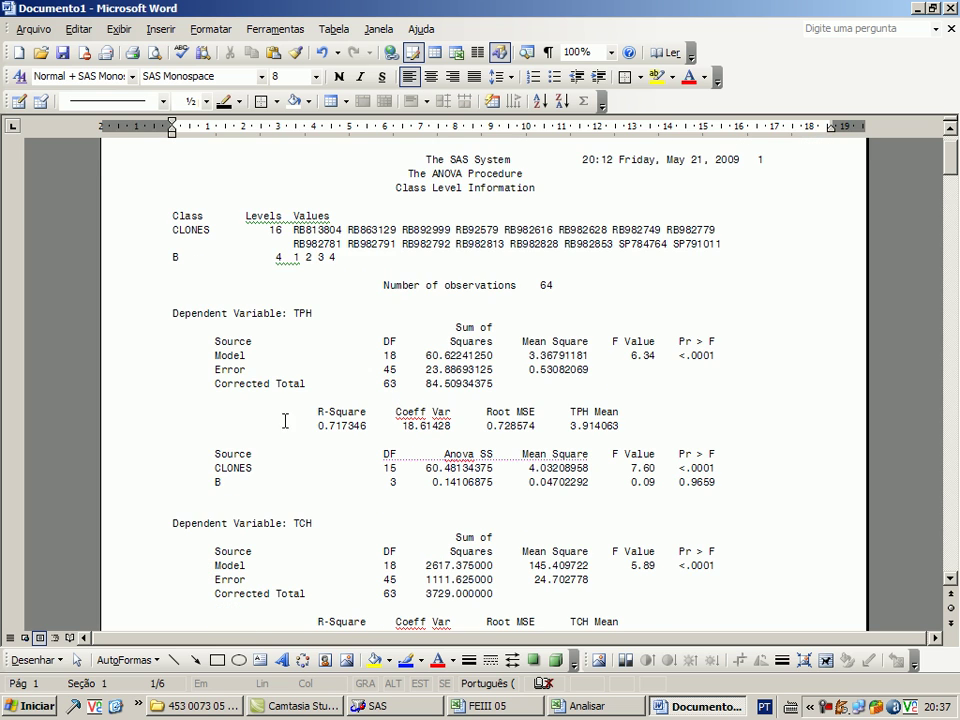
double_click(303, 315)
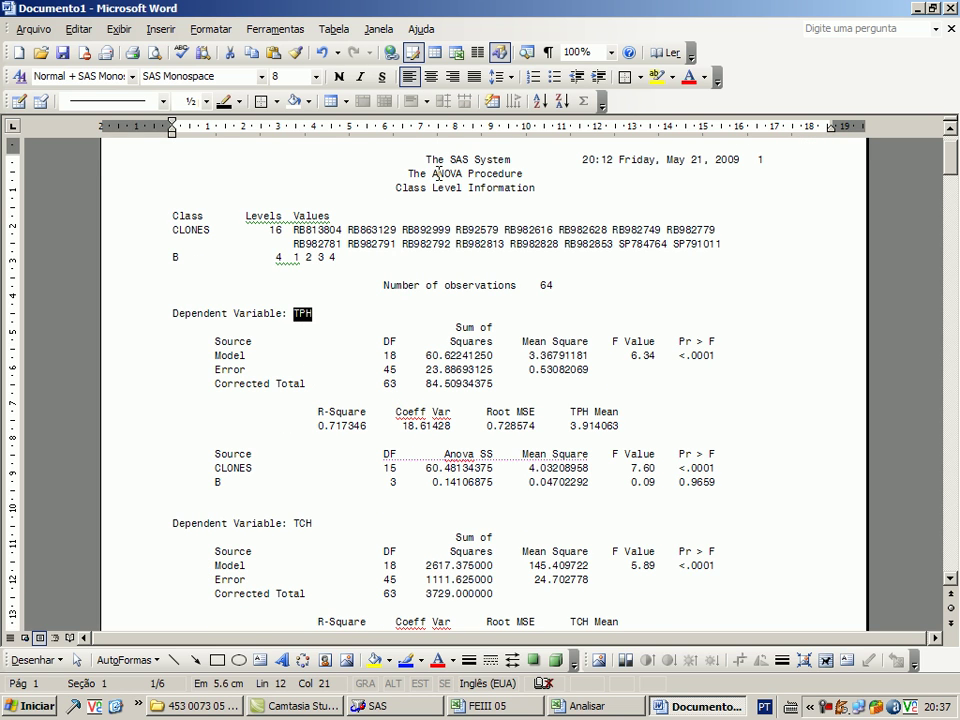
left_click(330, 342)
left_click_drag(295, 315, 317, 315)
left_click(690, 79)
left_click_drag(402, 426, 451, 426)
key("F4")
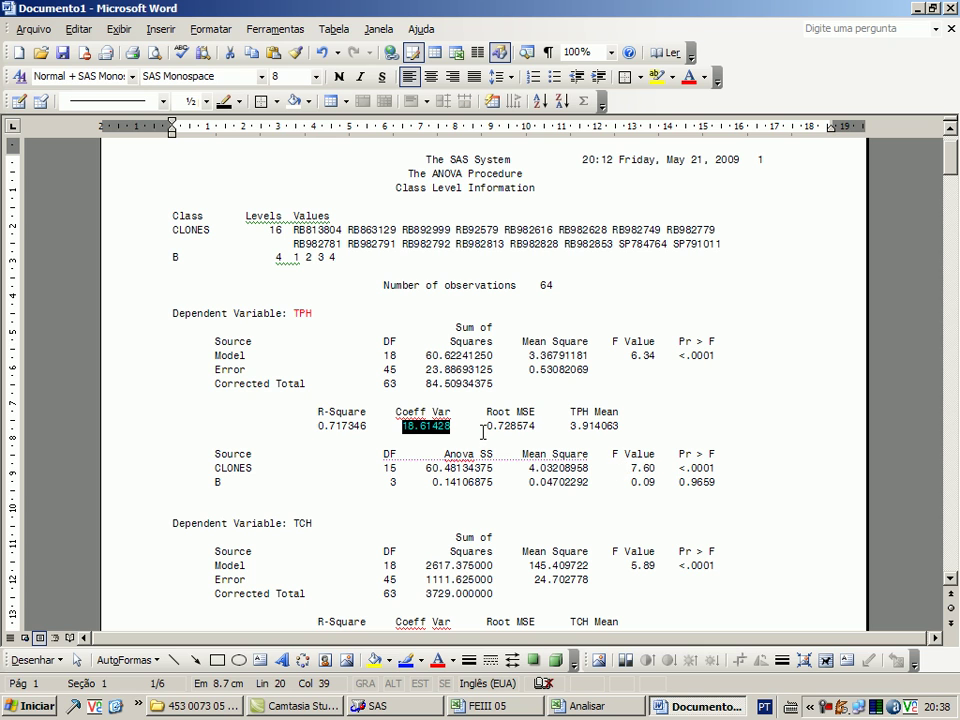
left_click(400, 428)
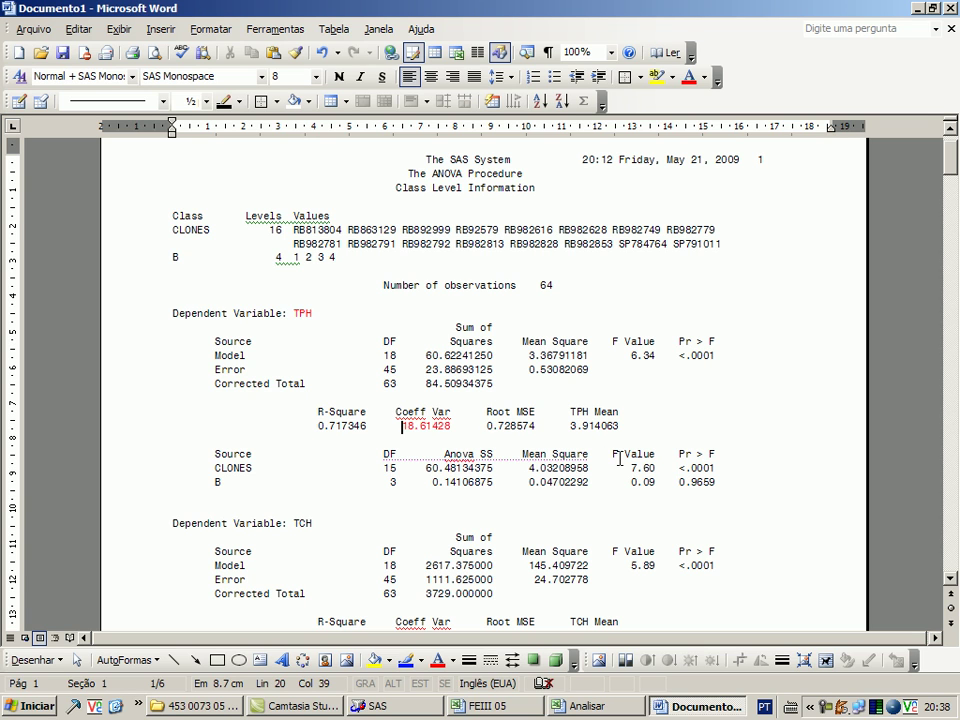
Colour the F Value and Pr > F figures of the CLONES row red in the TPH section.
left_click_drag(631, 468, 708, 474)
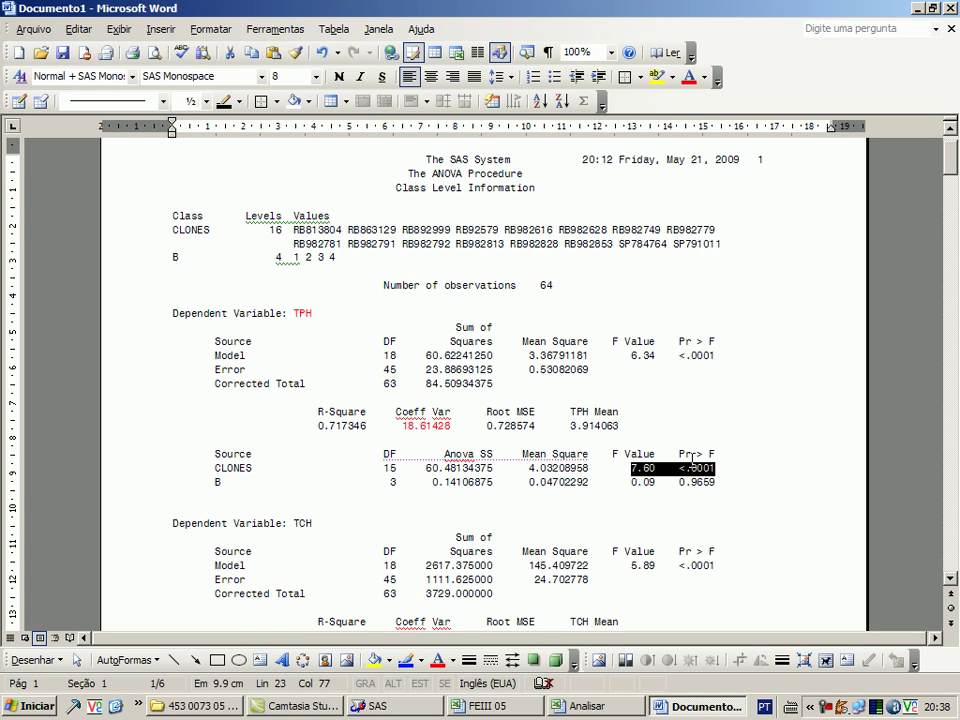
key("F4")
left_click(700, 489)
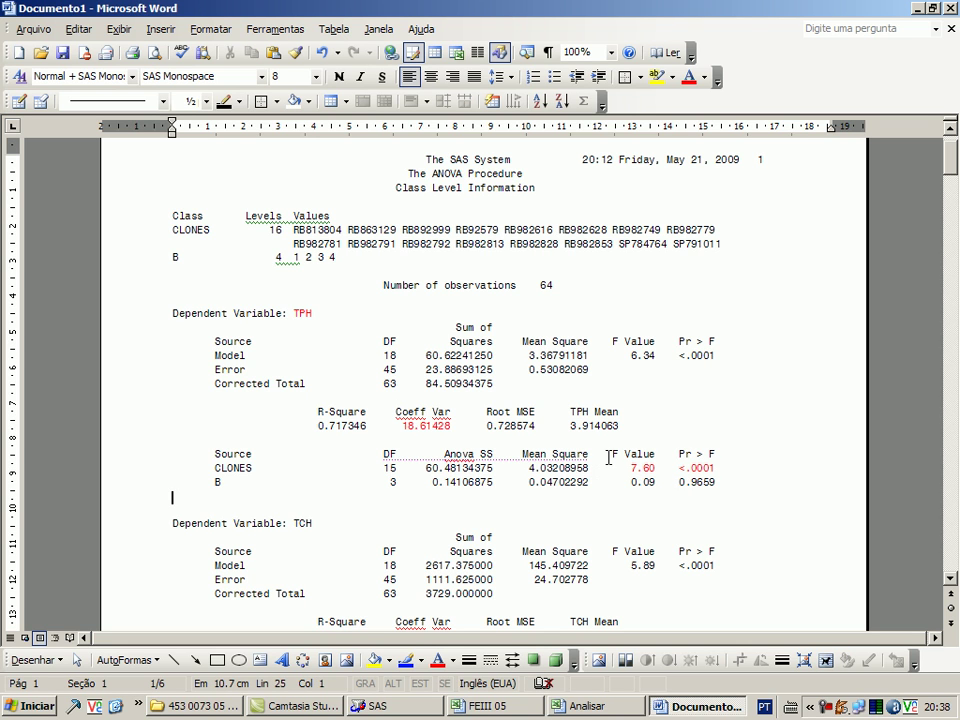
Colour the variable name TCH, its Coeff Var value and the CLONES row's F Value and Pr > F figures red.
scroll(741, 476, "down", 2)
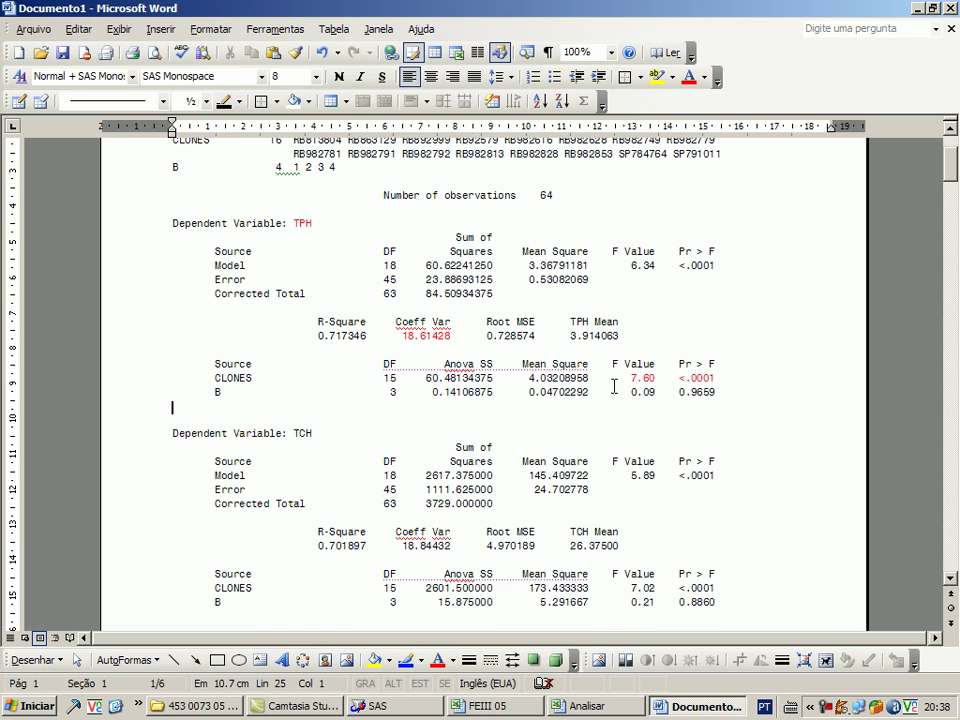
double_click(298, 434)
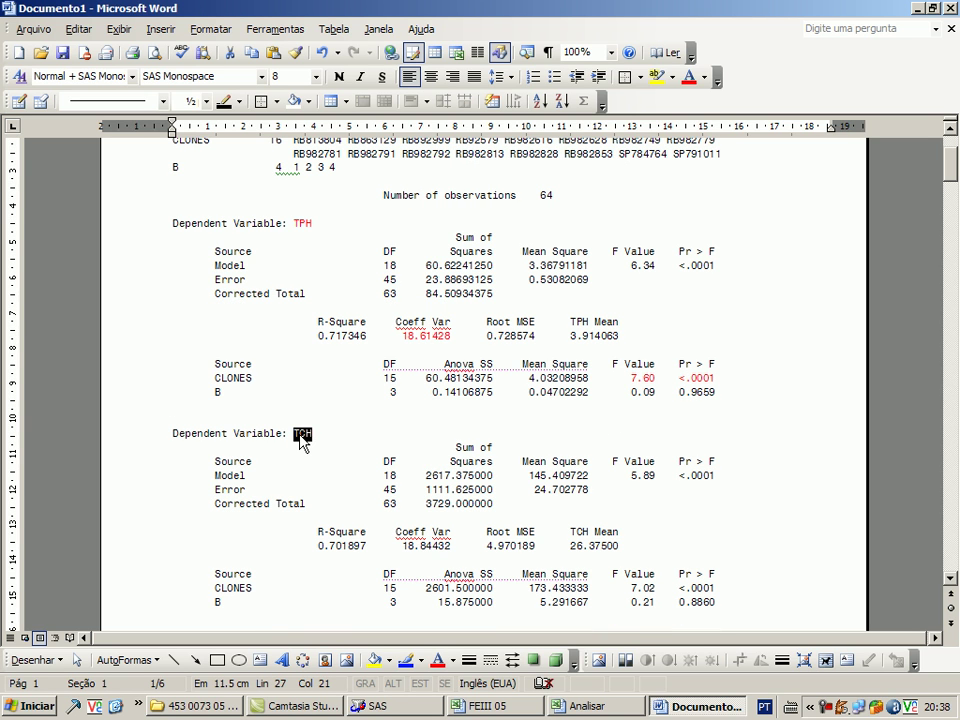
scroll(308, 460, "down", 2)
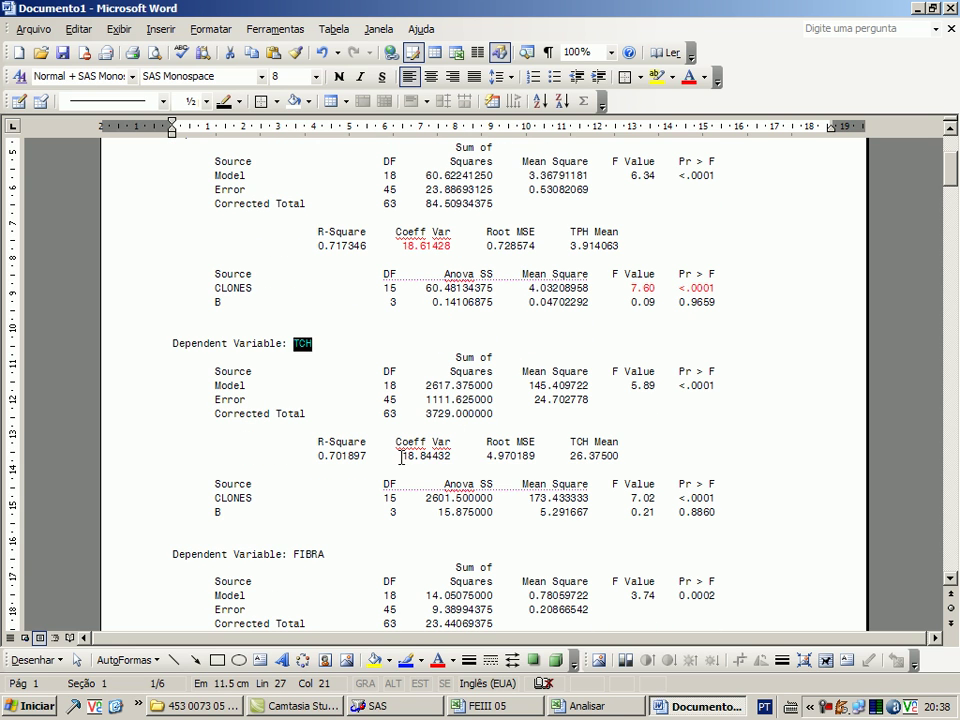
left_click_drag(400, 457, 450, 457)
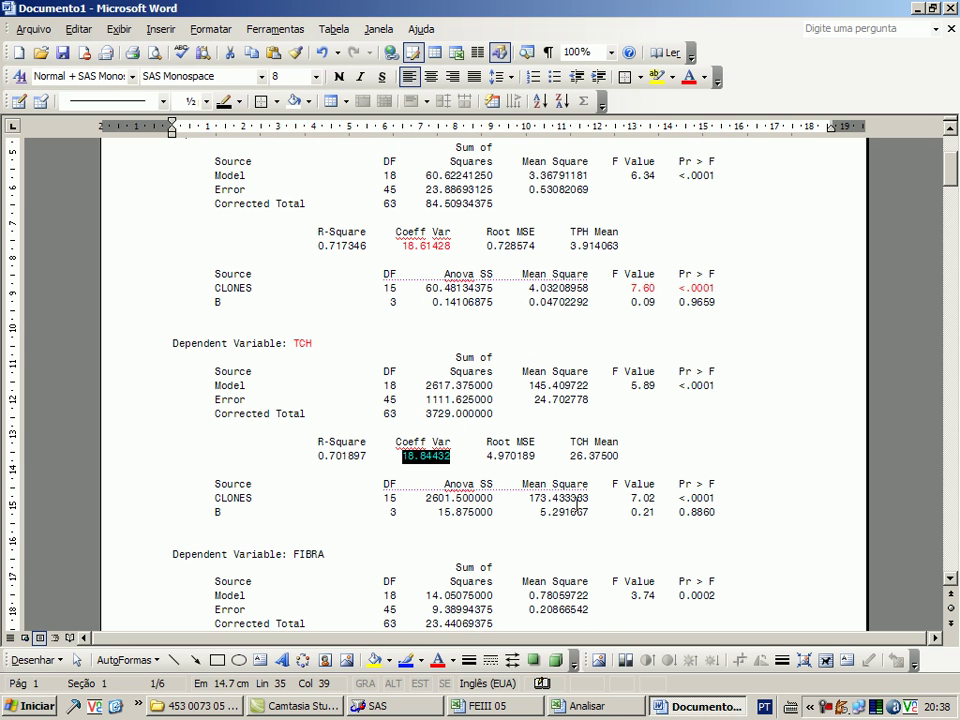
left_click_drag(630, 498, 714, 498)
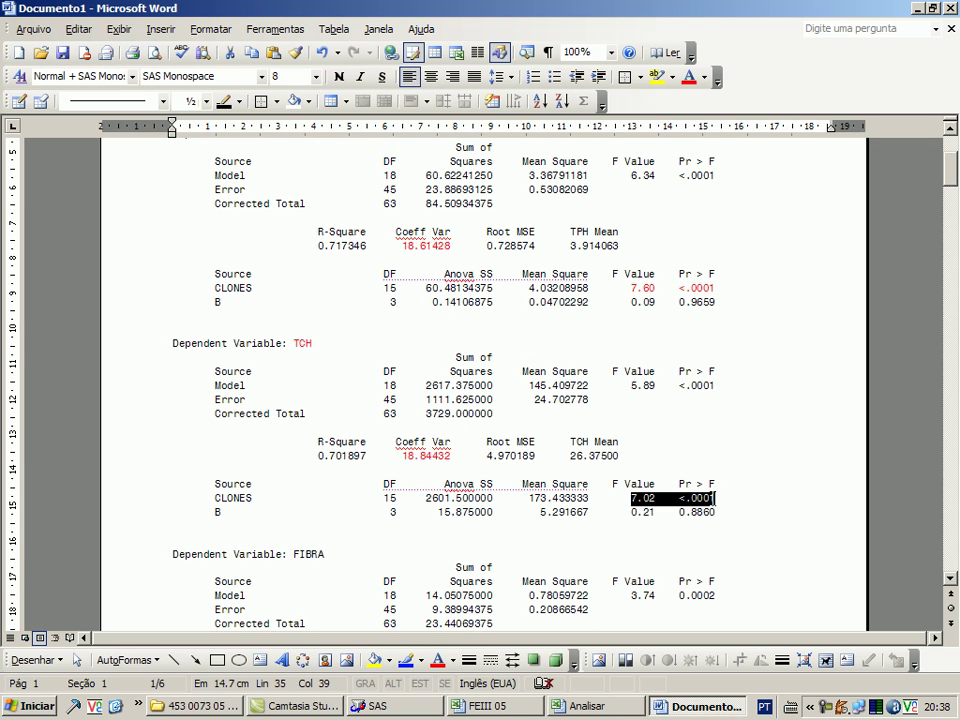
Colour the variable name FIBRA and its Coeff Var value red.
scroll(565, 505, "down", 4)
double_click(300, 373)
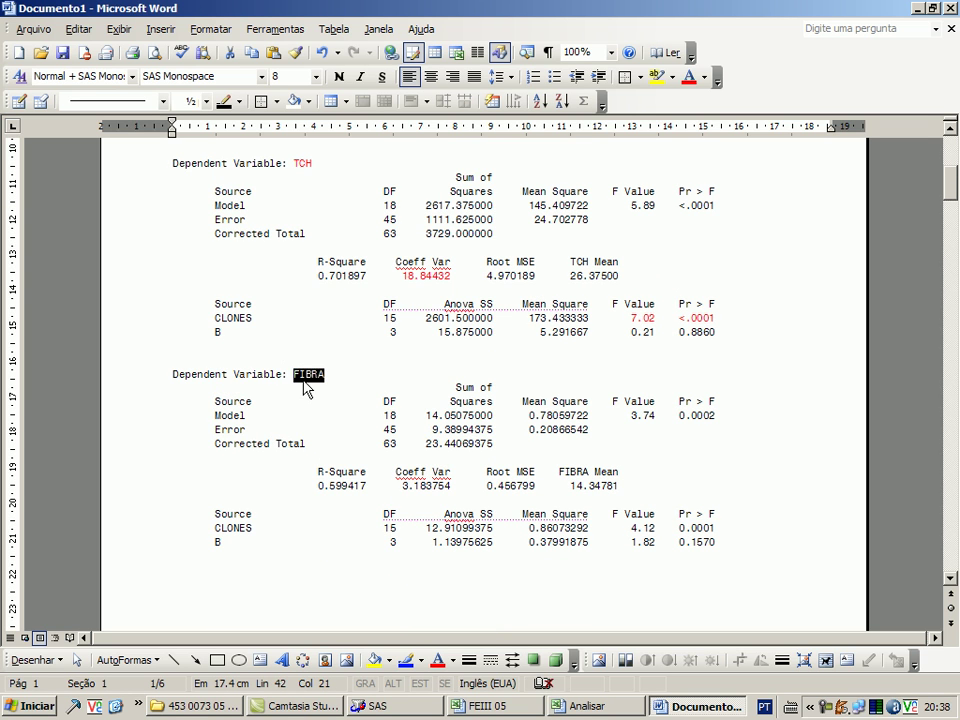
left_click_drag(403, 486, 450, 486)
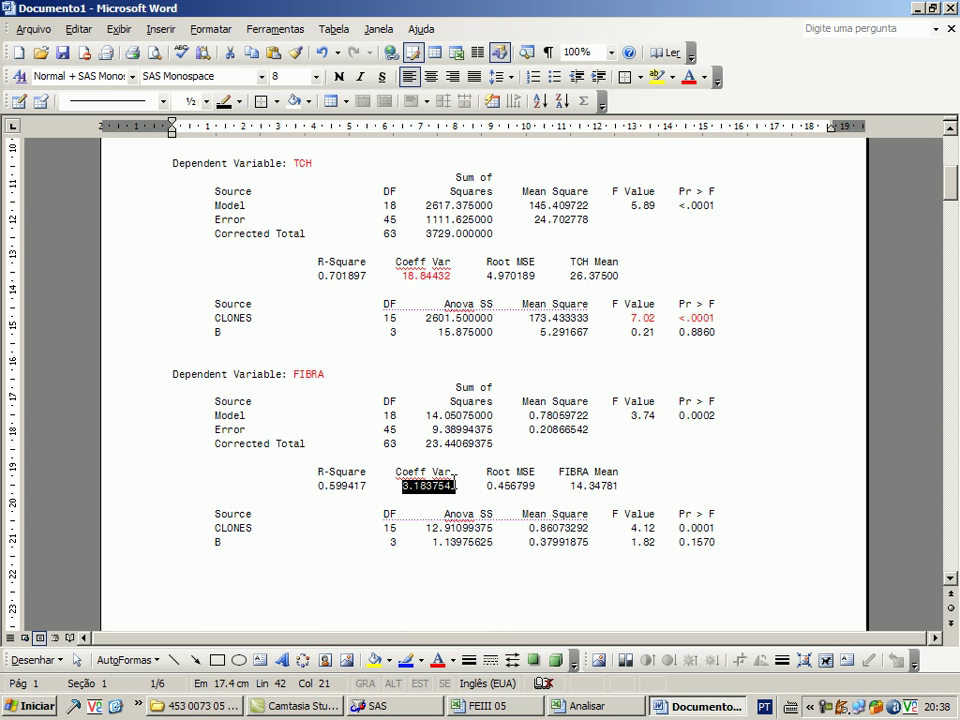
Colour the F Value and Pr > F figures of the CLONES row red in the FIBRA section.
triple_click(632, 524)
left_click(643, 524)
double_click(634, 528)
left_click(634, 528)
key("shift+Right")
key("shift+Right")
key("shift+Right")
key("shift+Right")
key("shift+Right")
key("shift+Right")
key("shift+Right")
key("shift+Right")
key("shift+Right")
key("shift+Right")
key("shift+Right")
key("shift+Right")
key("shift+Right")
key("shift+Right")
key("F4")
left_click(563, 514)
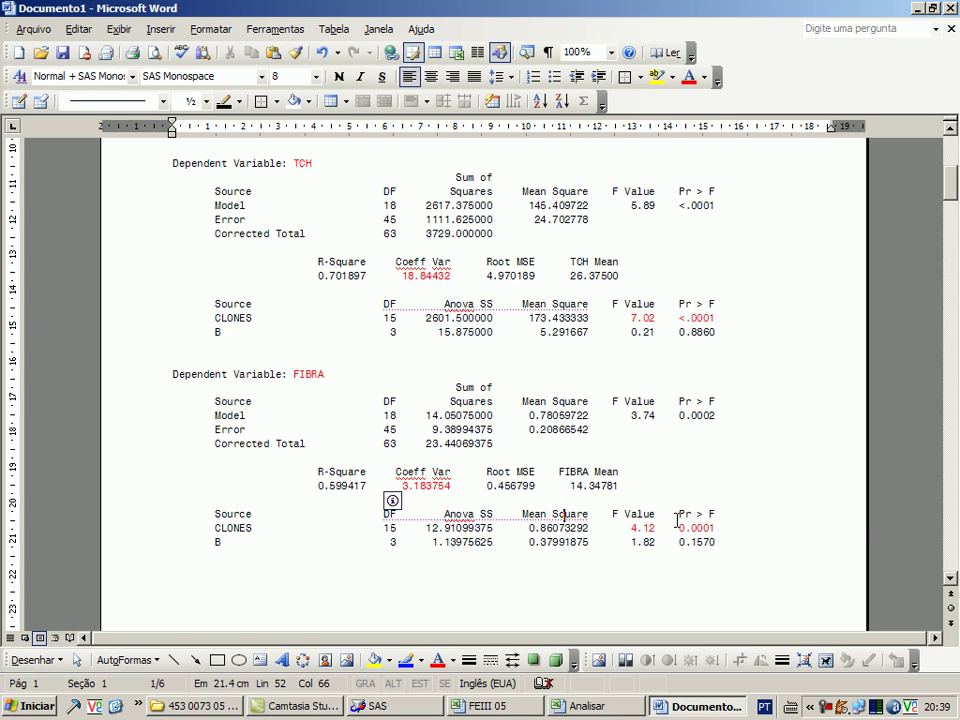
Colour the variable name PC, its Coeff Var value and the CLONES row's F Value and Pr > F figures red.
scroll(489, 508, "down", 10)
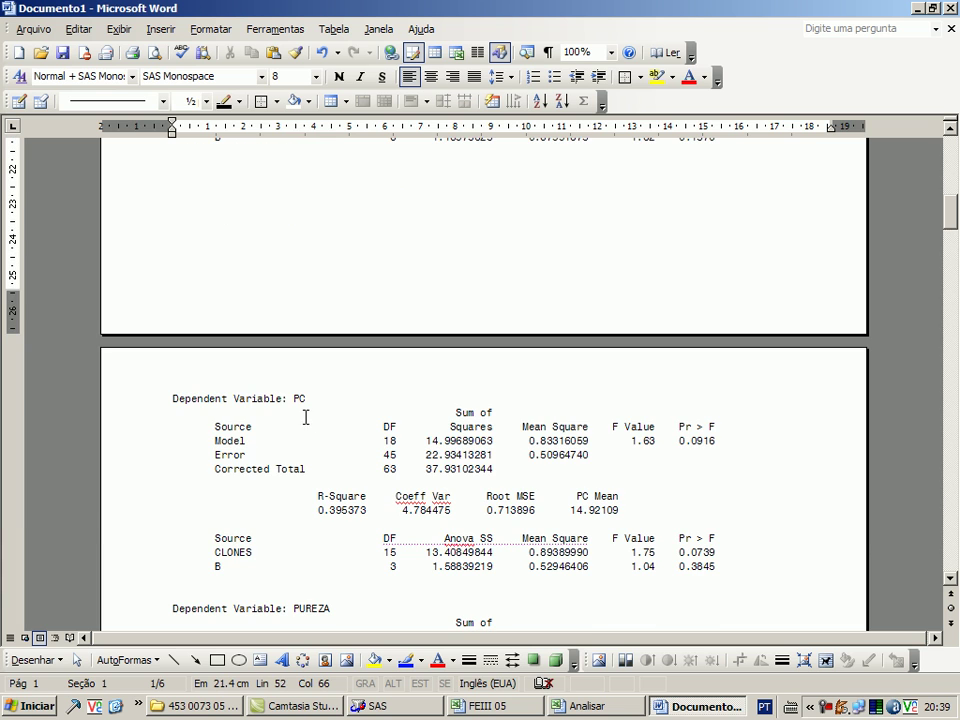
double_click(299, 398)
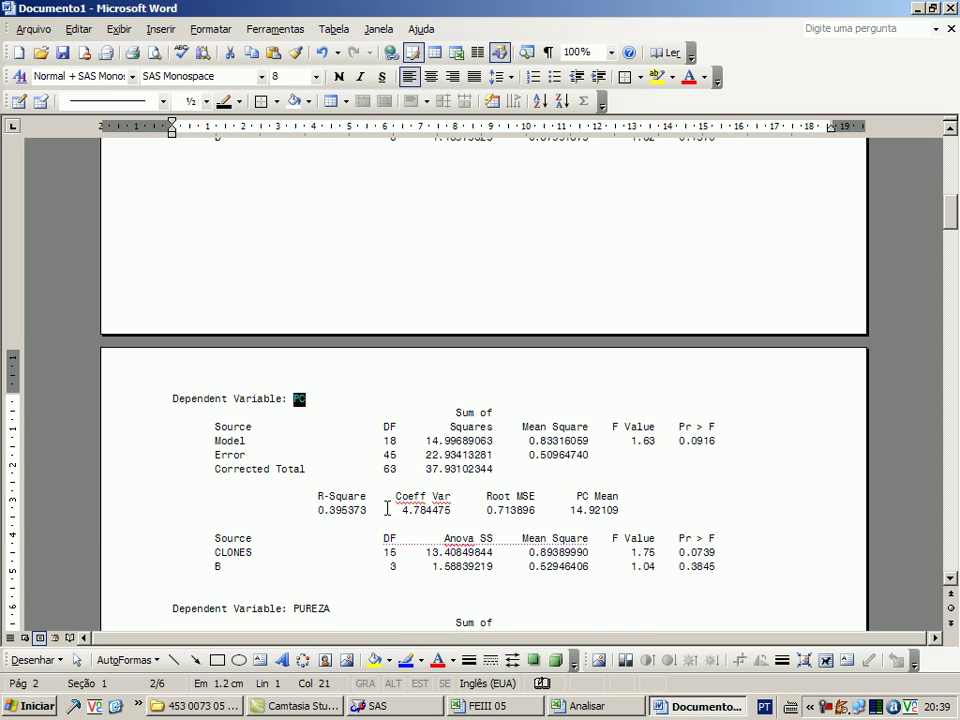
left_click_drag(399, 510, 451, 510)
left_click(403, 511)
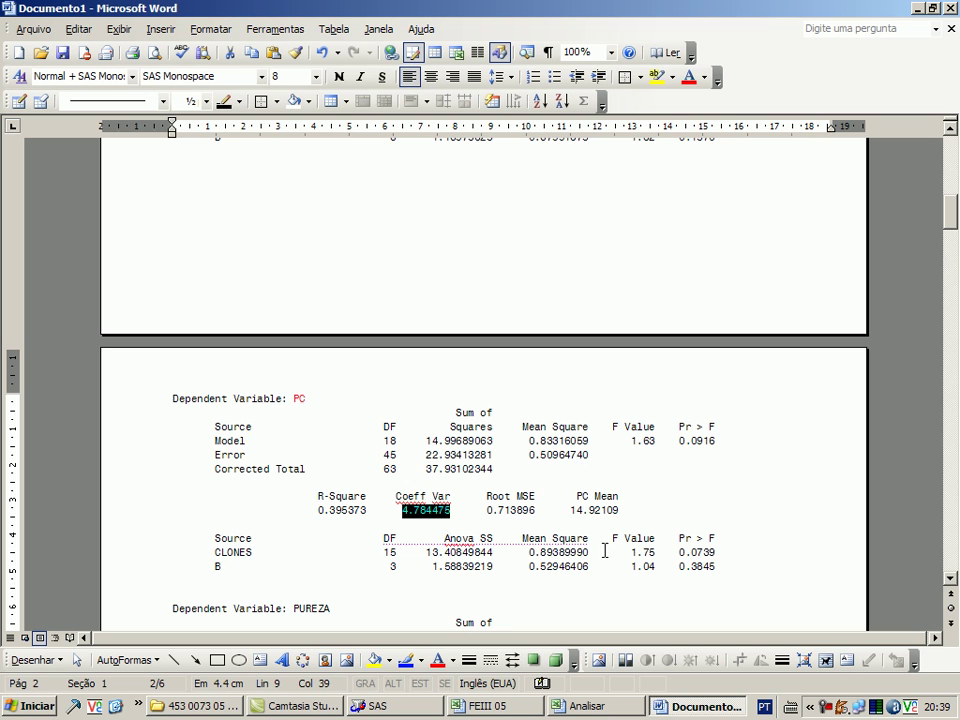
left_click_drag(631, 552, 716, 553)
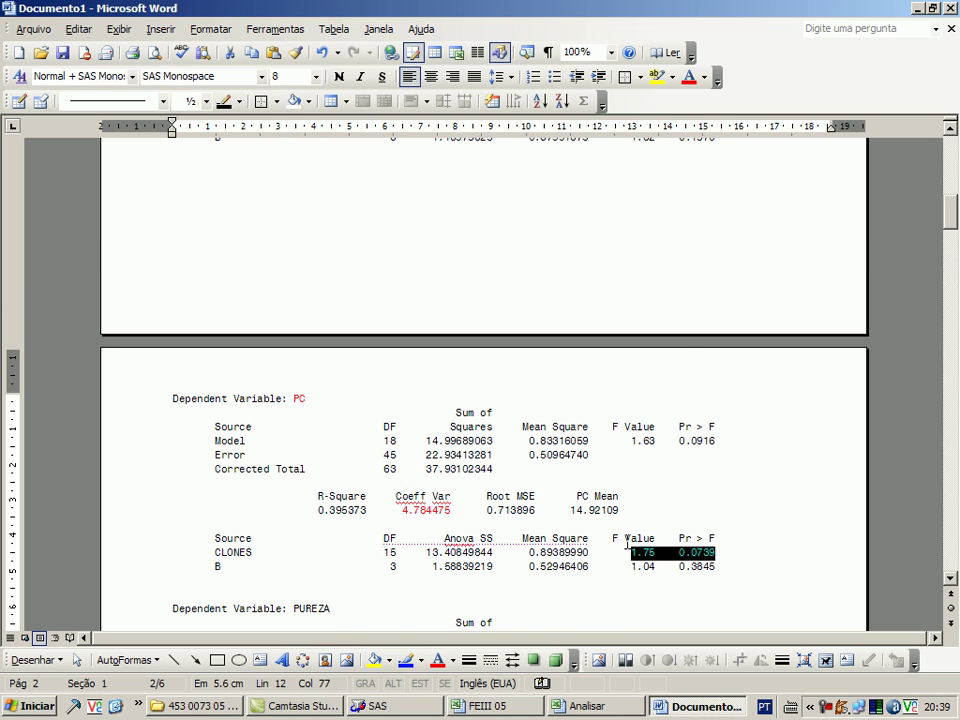
scroll(611, 536, "down", 2)
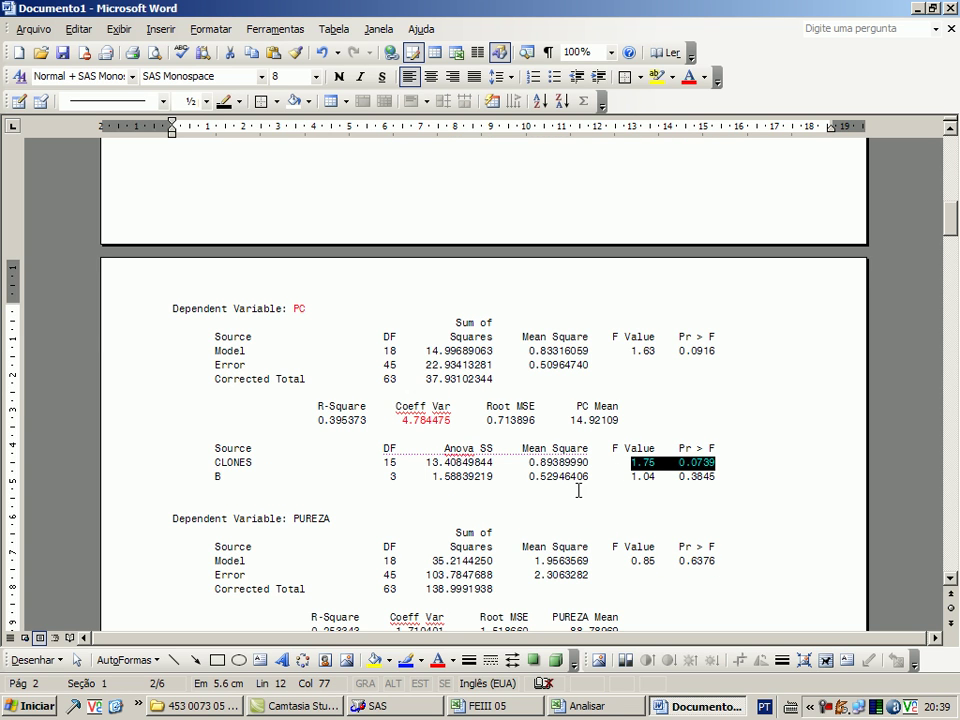
left_click(653, 467)
left_click_drag(172, 478, 244, 484)
left_click(238, 478)
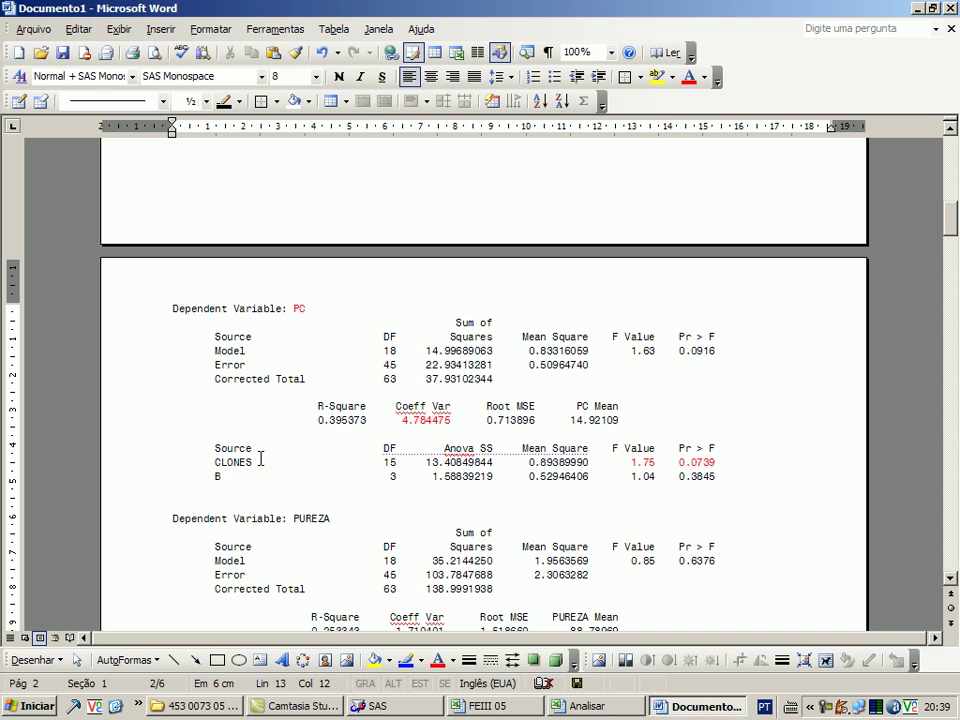
left_click_drag(262, 462, 172, 462)
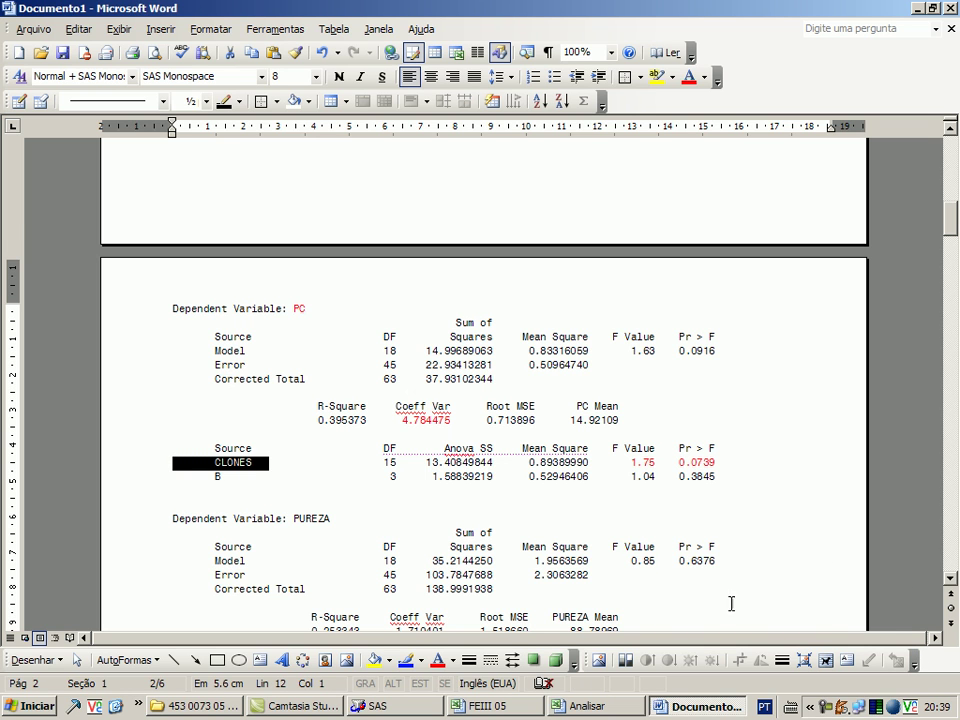
Colour the dependent variable name PUREZA red in its ANOVA section heading.
scroll(321, 386, "down", 3)
left_click(323, 385)
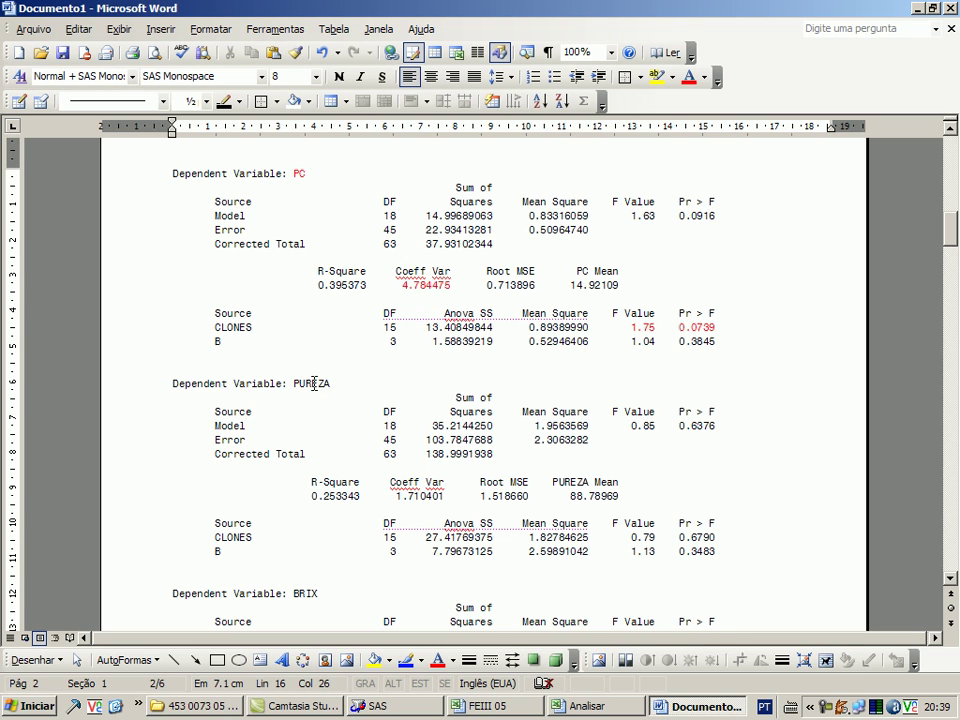
double_click(314, 384)
left_click(689, 77)
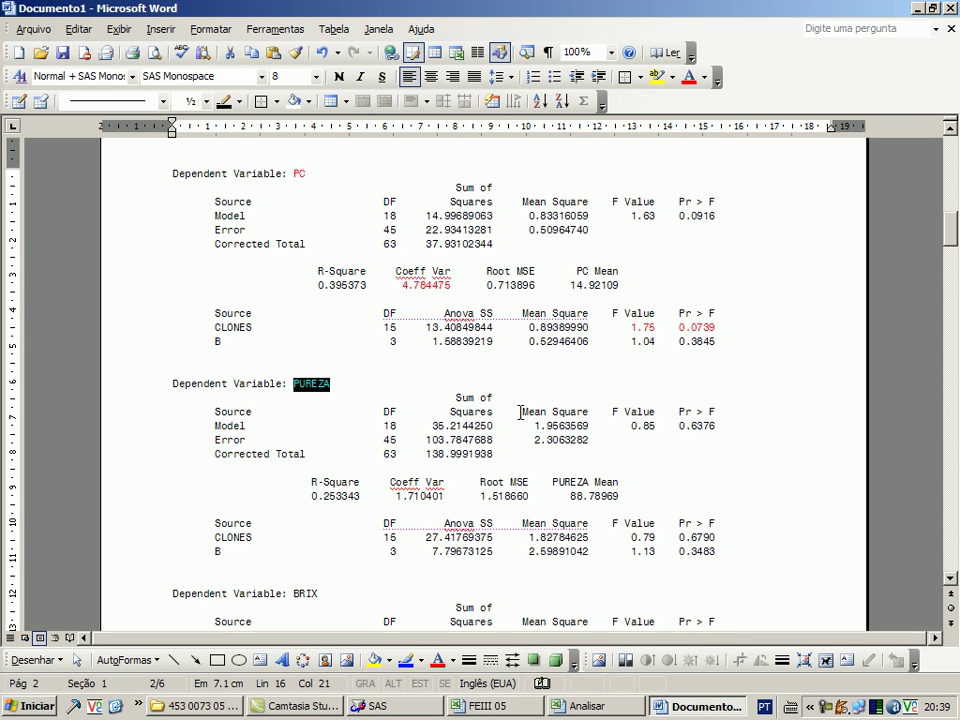
Colour the PUREZA section's Coeff Var value and the CLONES row's F Value and Pr > F figures red.
left_click(392, 496)
left_click_drag(392, 496, 438, 501)
key("F4")
left_click_drag(540, 537, 712, 545)
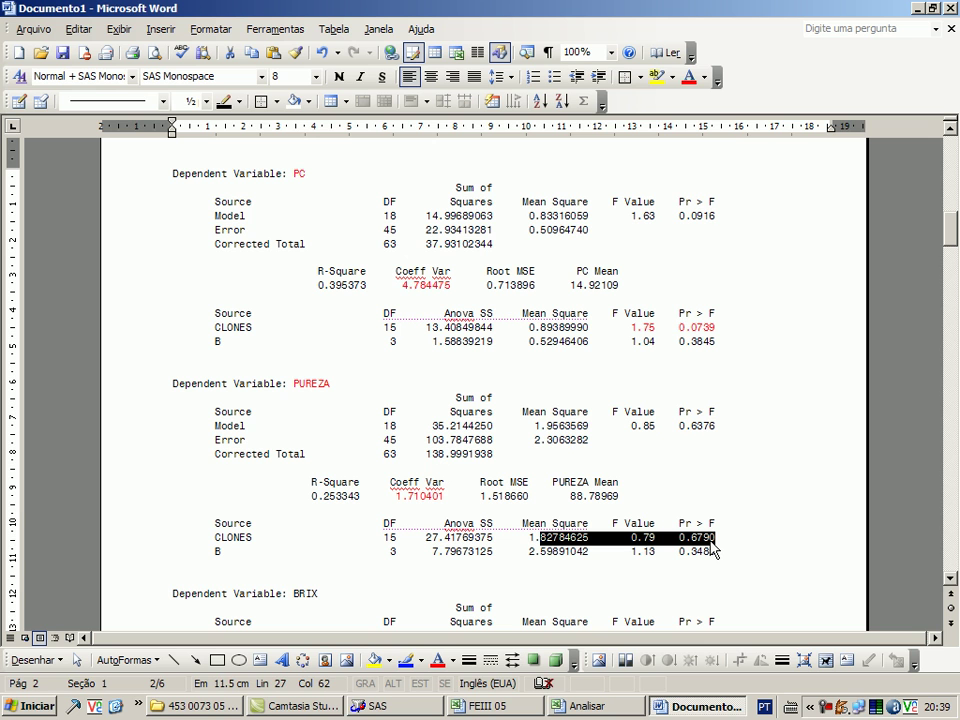
left_click_drag(632, 537, 715, 538)
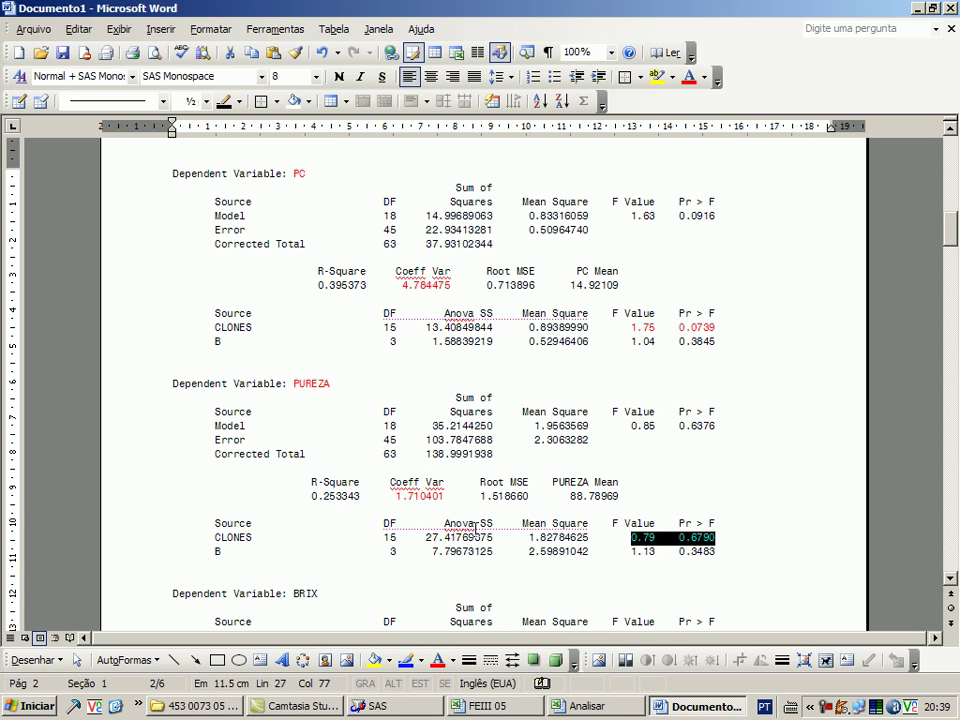
Colour the variable name BRIX, its Coeff Var value and the CLONES row's F Value and Pr > F figures red.
scroll(306, 444, "down", 3)
left_click_drag(317, 461, 293, 459)
scroll(311, 382, "down", 2)
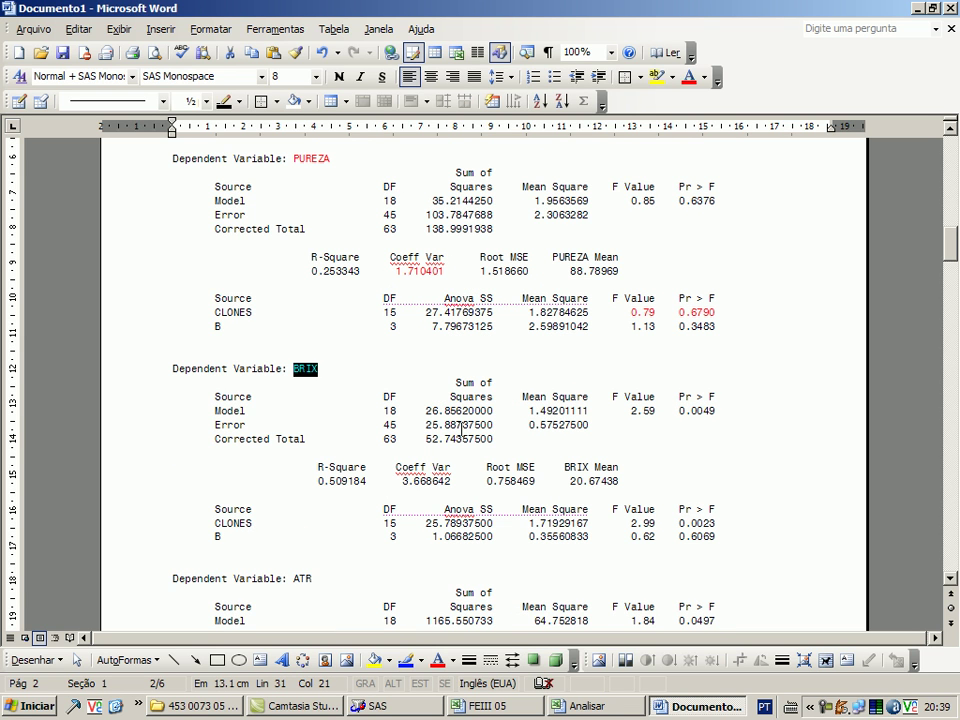
left_click_drag(403, 486, 473, 488)
left_click_drag(631, 523, 703, 521)
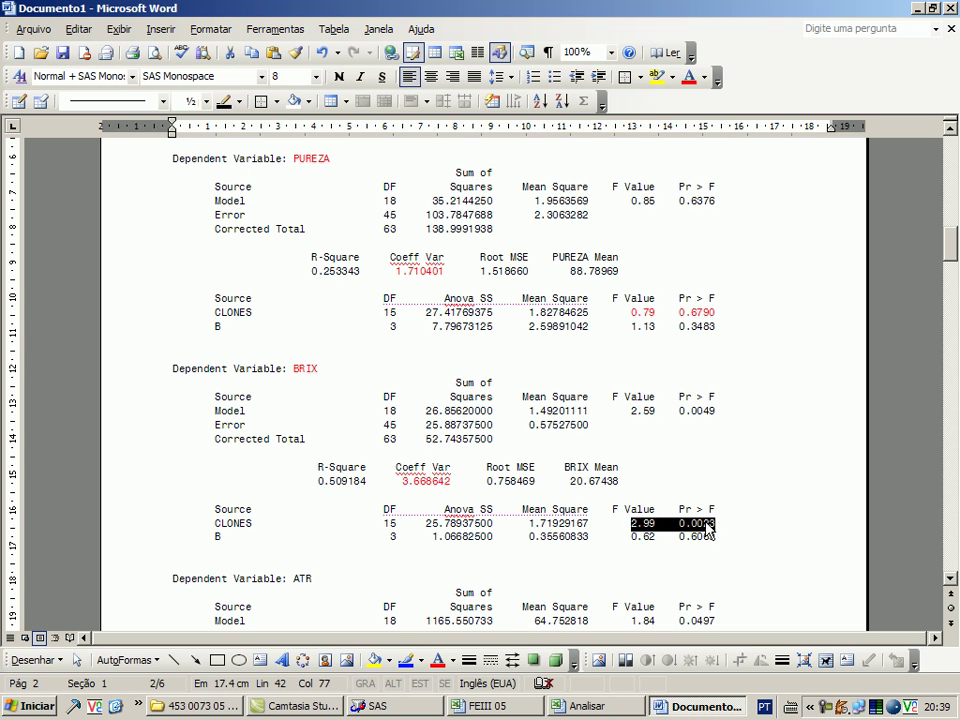
Colour the variable name ATR, its Coeff Var value and the CLONES row's F Value and Pr > F figures red.
scroll(380, 408, "down", 4)
double_click(299, 399)
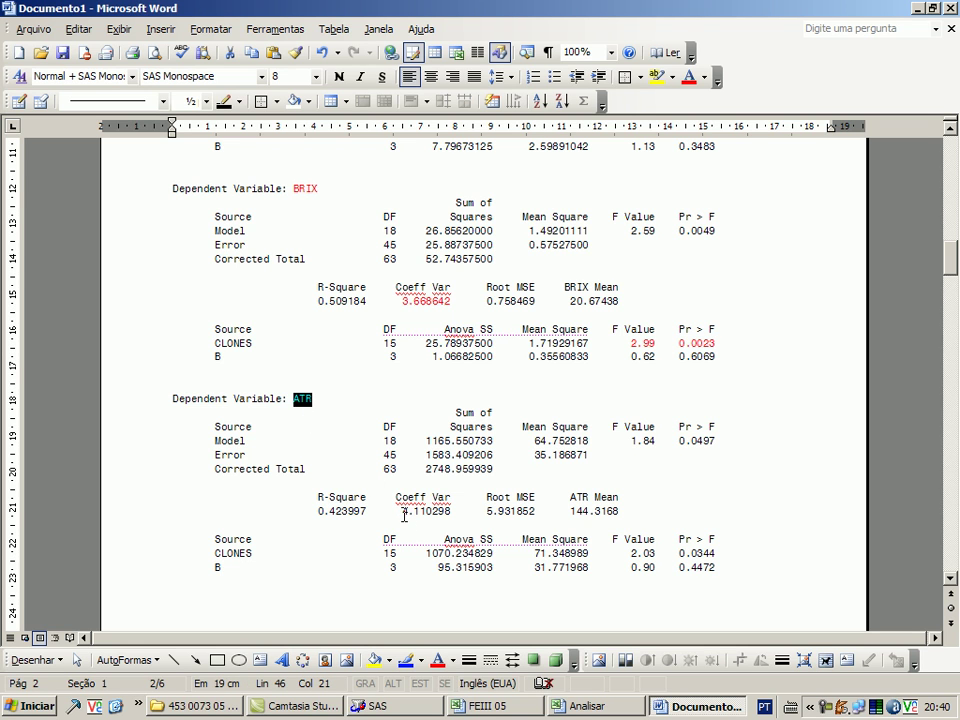
left_click_drag(403, 512, 451, 512)
key("F4")
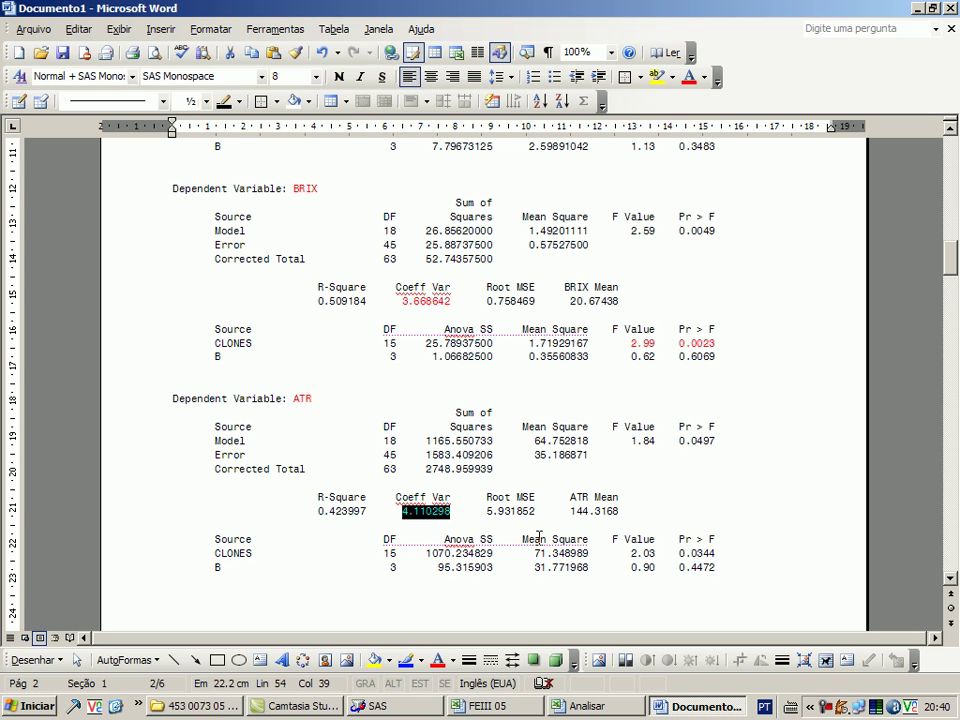
left_click_drag(633, 555, 707, 564)
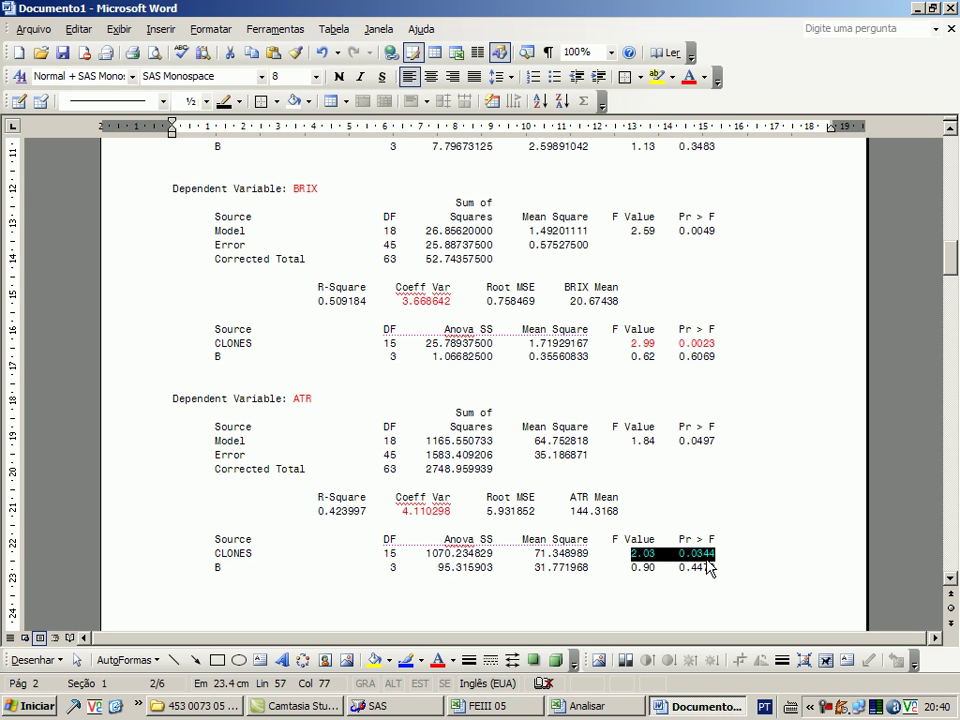
Review the red-marked ANOVA sections back to the document start and examine the SP clone names in the class level list.
scroll(448, 474, "down", 10)
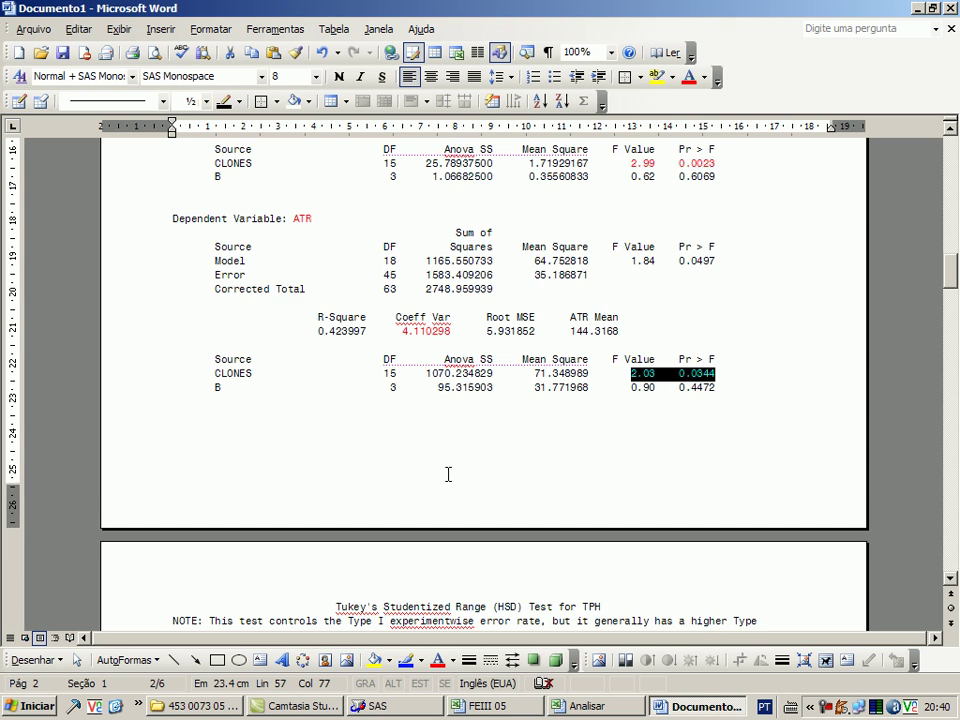
scroll(448, 484, "up", 7)
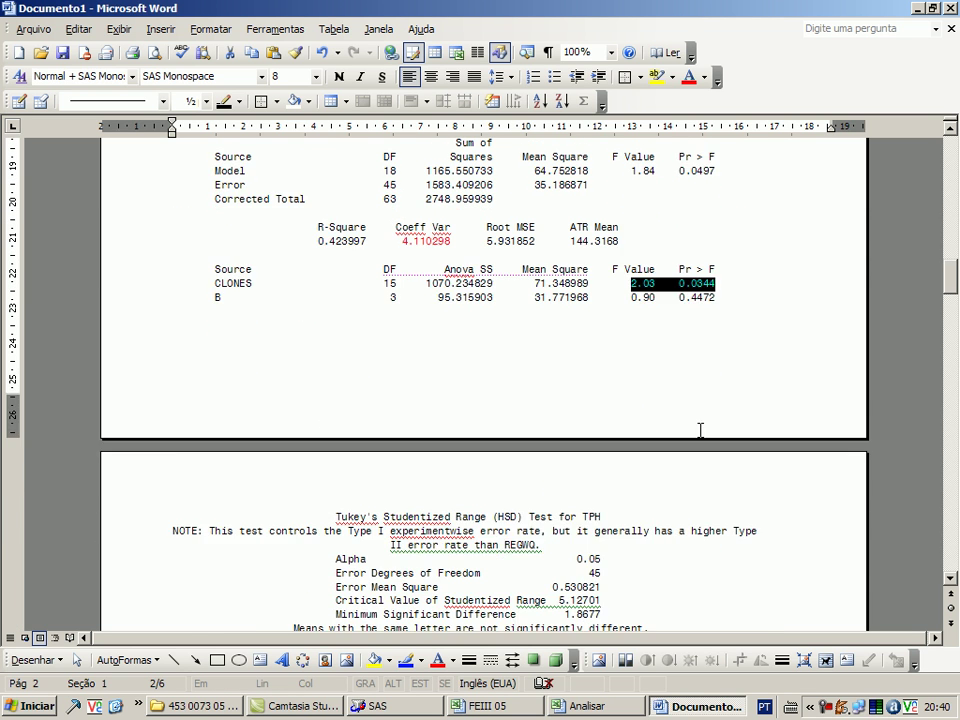
scroll(476, 489, "up", 4)
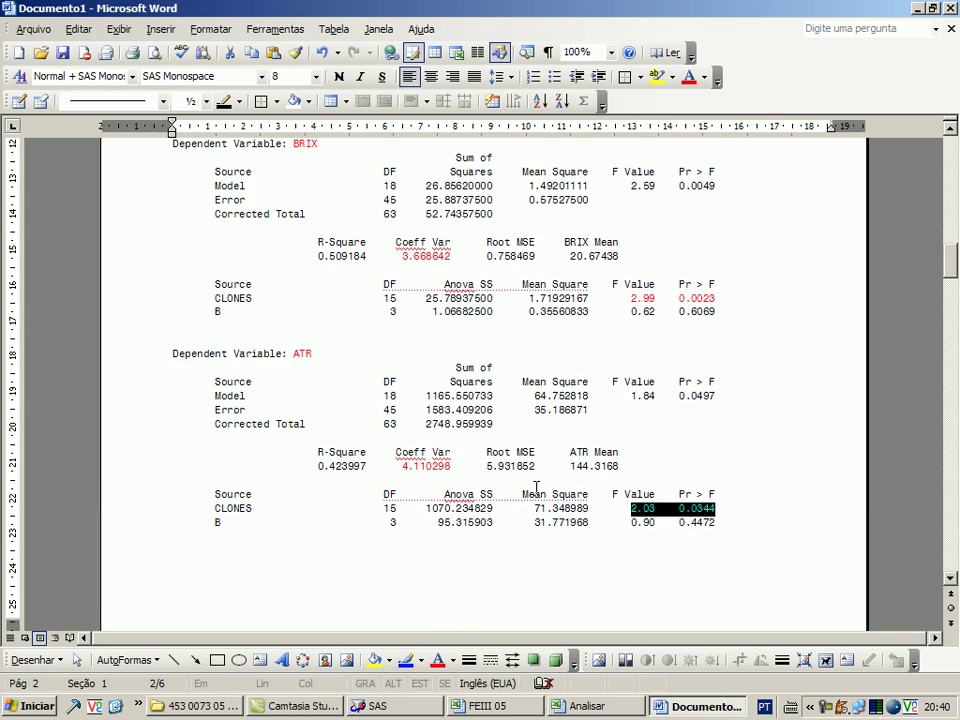
left_click(521, 491)
scroll(360, 388, "up", 2)
scroll(360, 388, "up", 20)
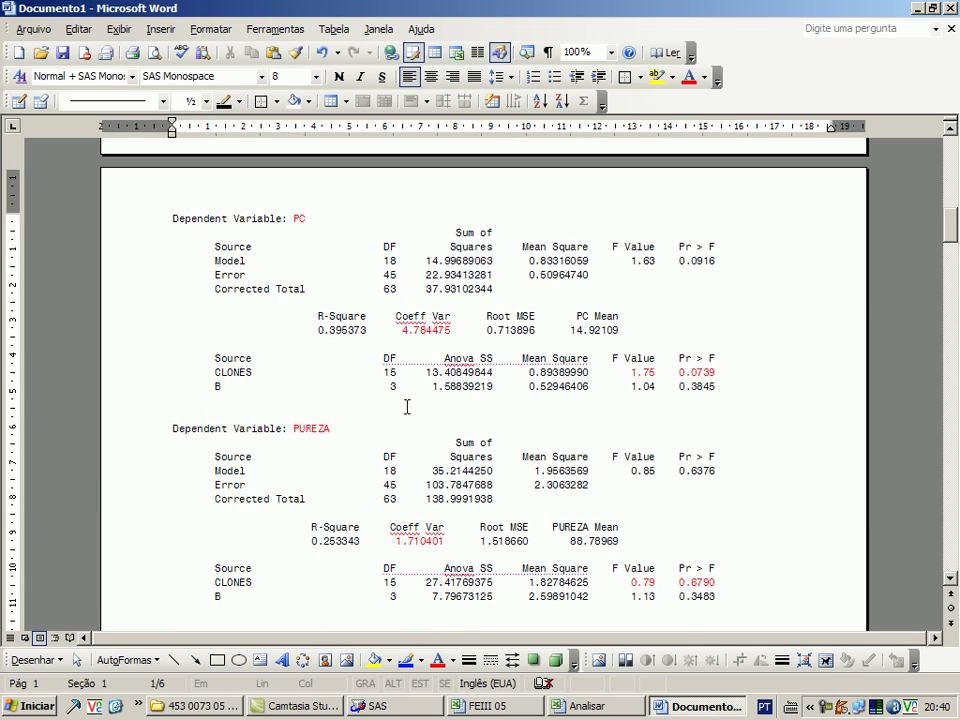
scroll(432, 345, "up", 4)
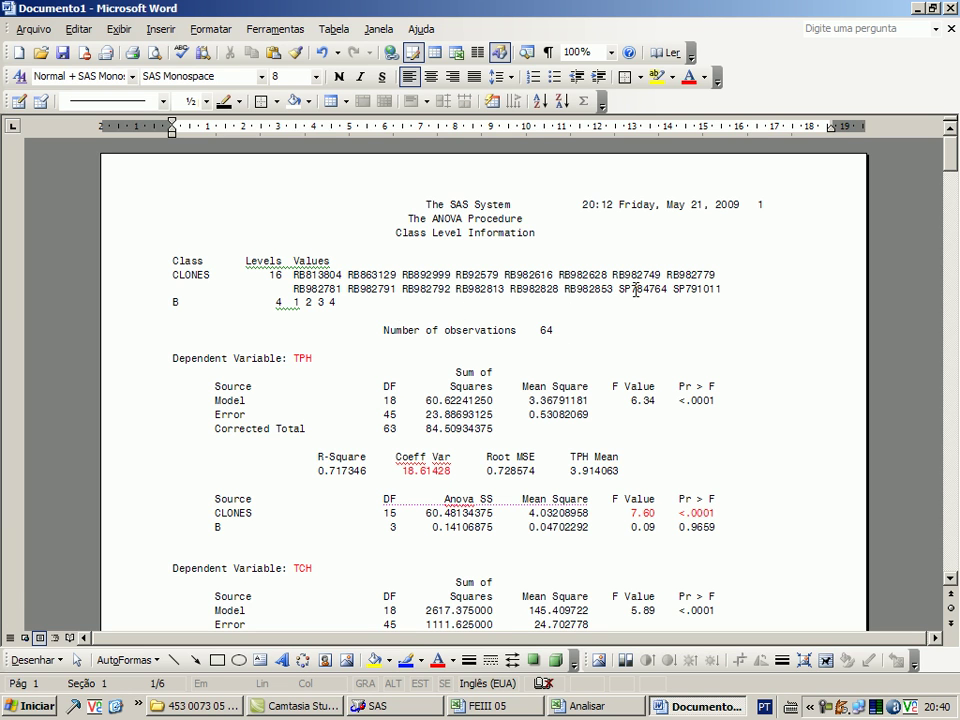
left_click_drag(620, 291, 710, 289)
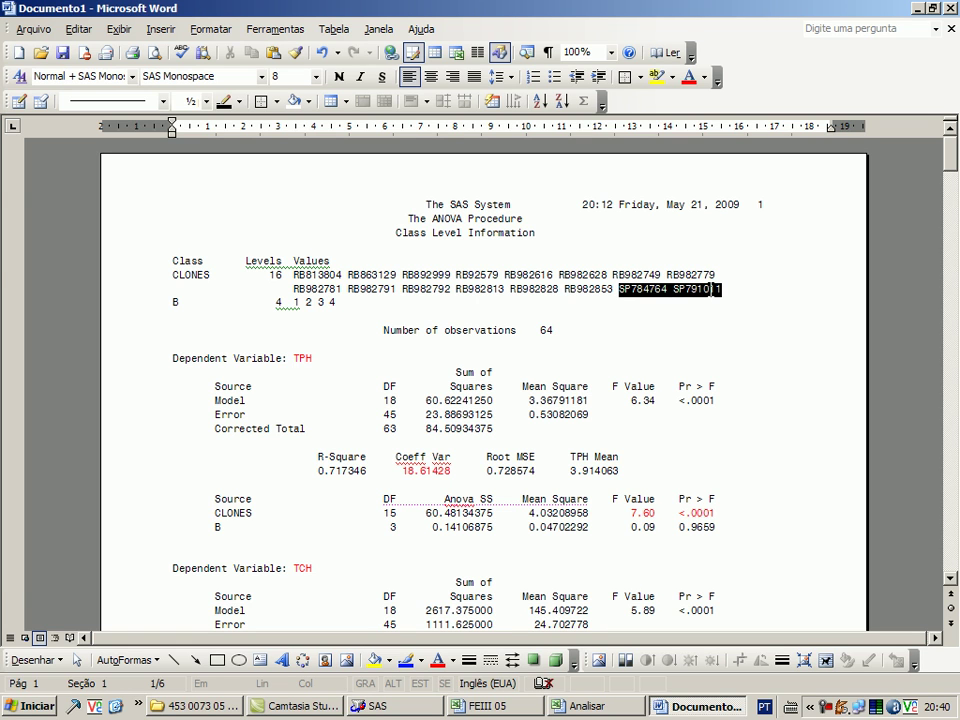
left_click(648, 290)
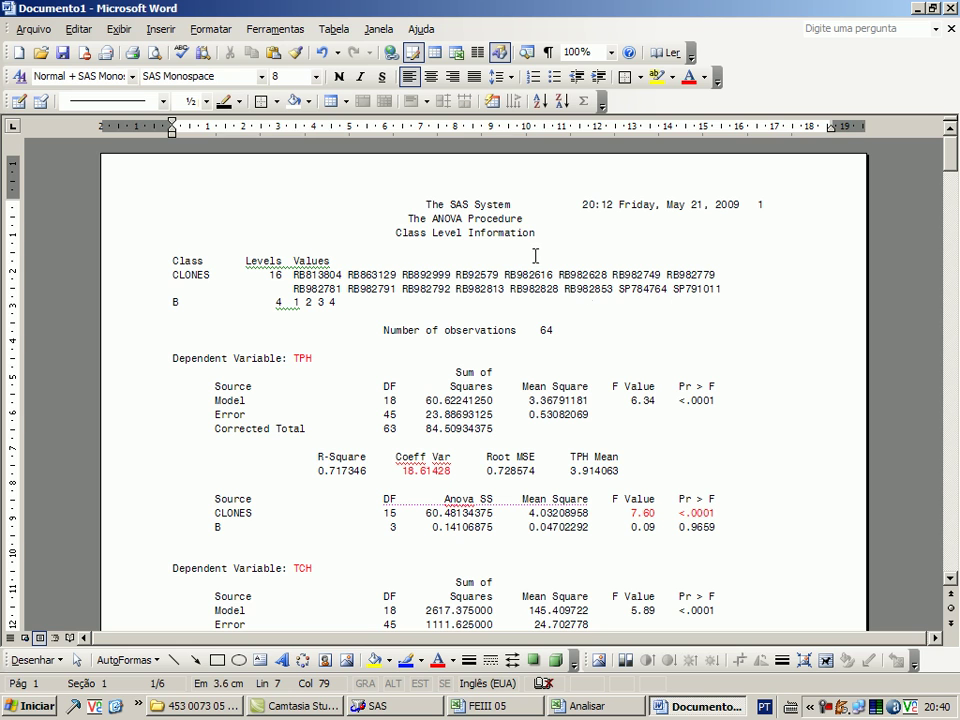
Replace every SP78 in the document with SP78- to hyphenate the clone name.
left_click(424, 246)
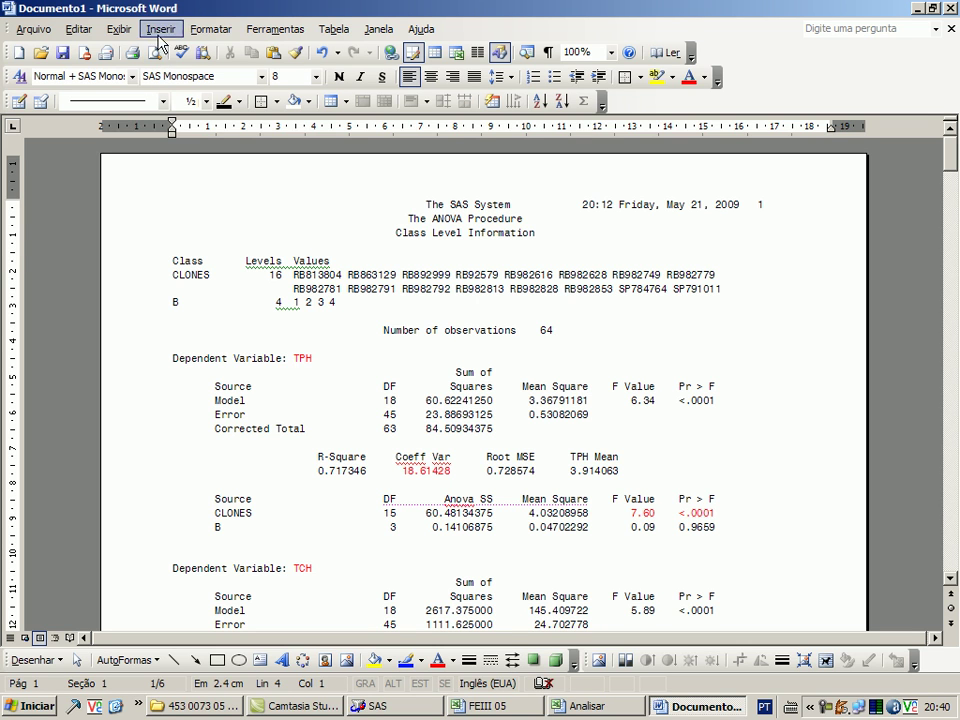
left_click(84, 33)
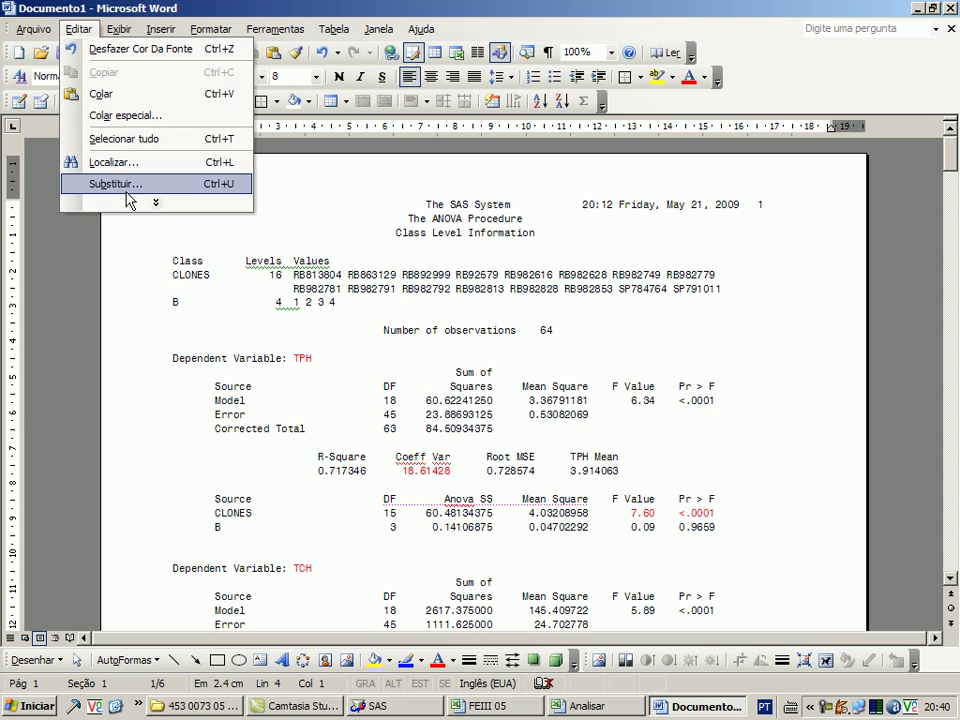
left_click(127, 190)
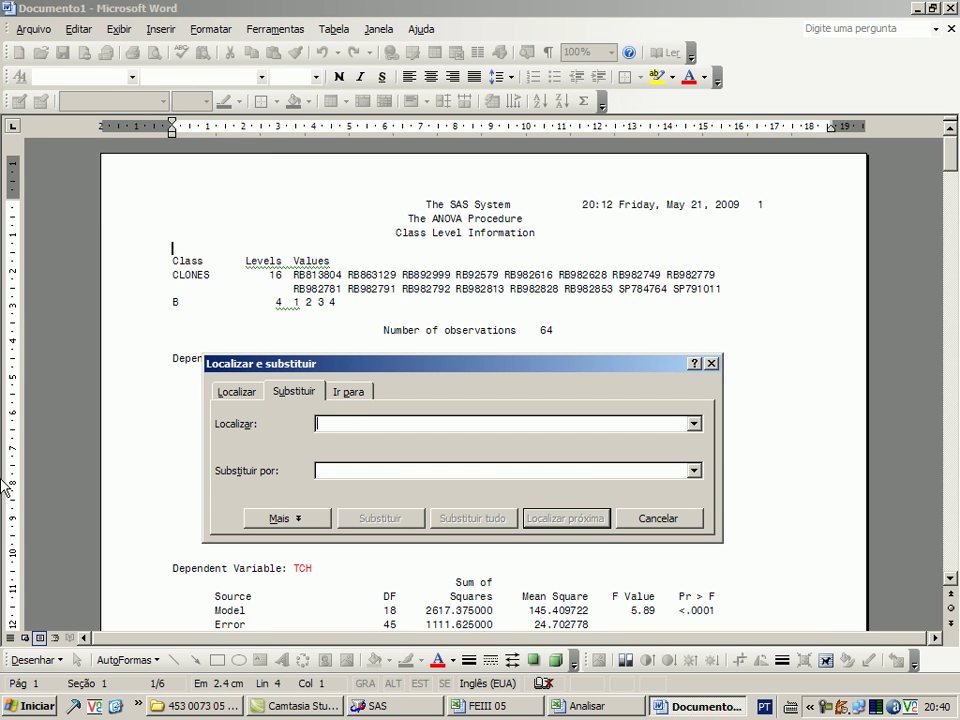
type("SP")
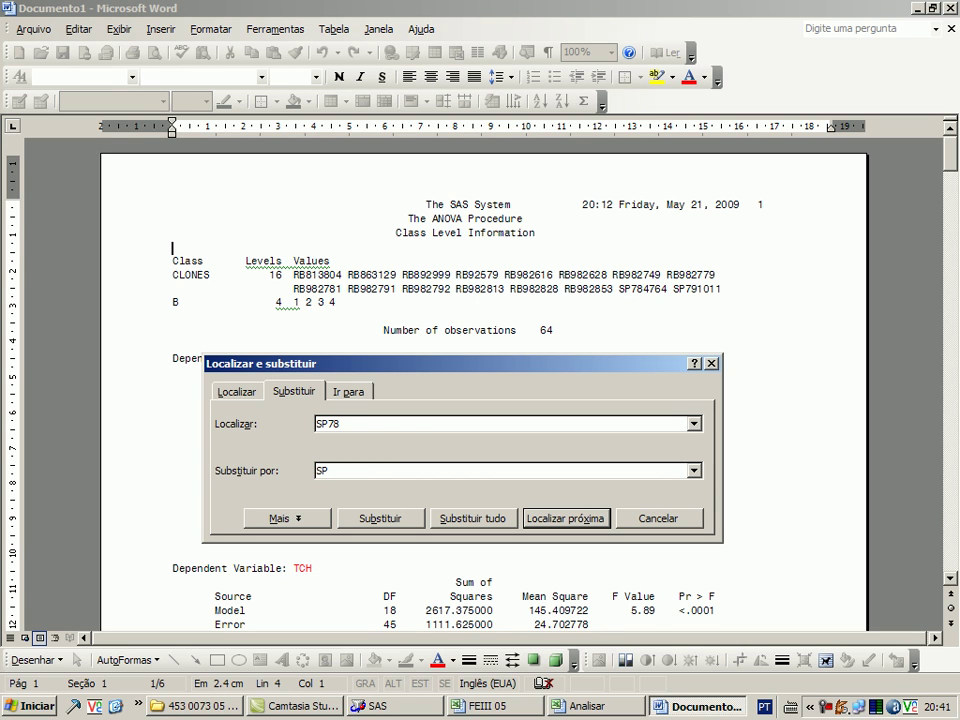
type("78-")
left_click(473, 518)
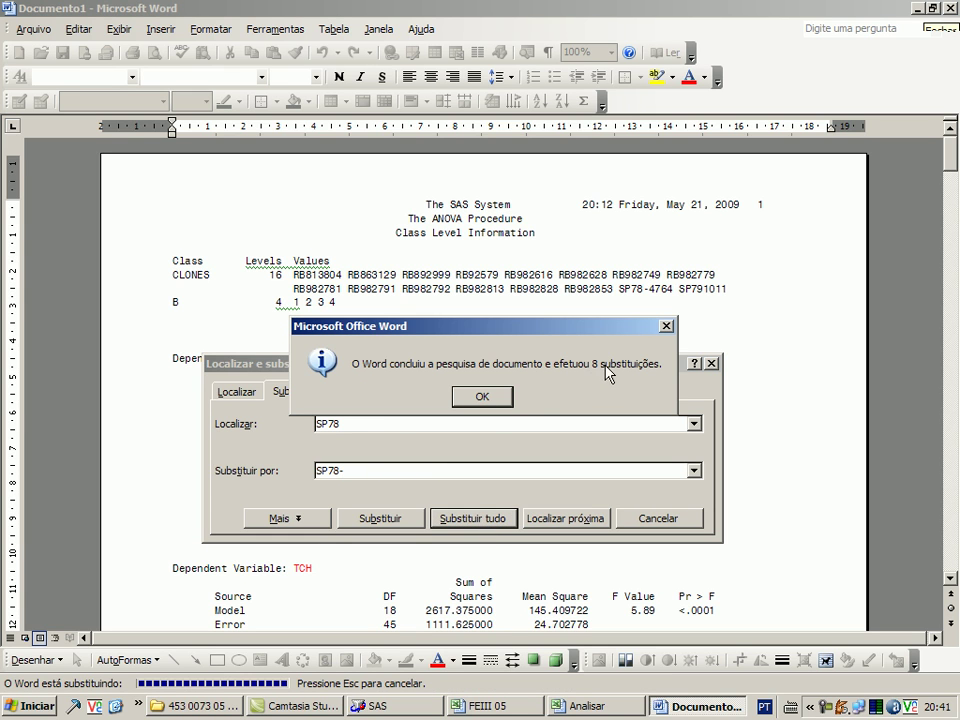
left_click(506, 397)
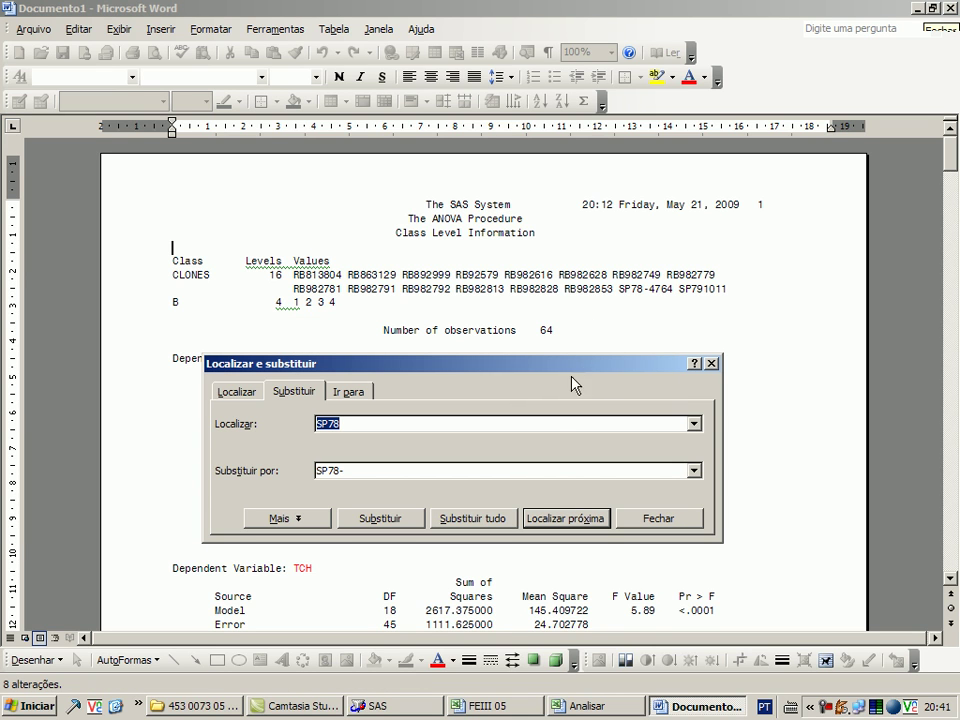
Replace every SP79 in the document with SP79- to hyphenate the clone name.
left_click(385, 421)
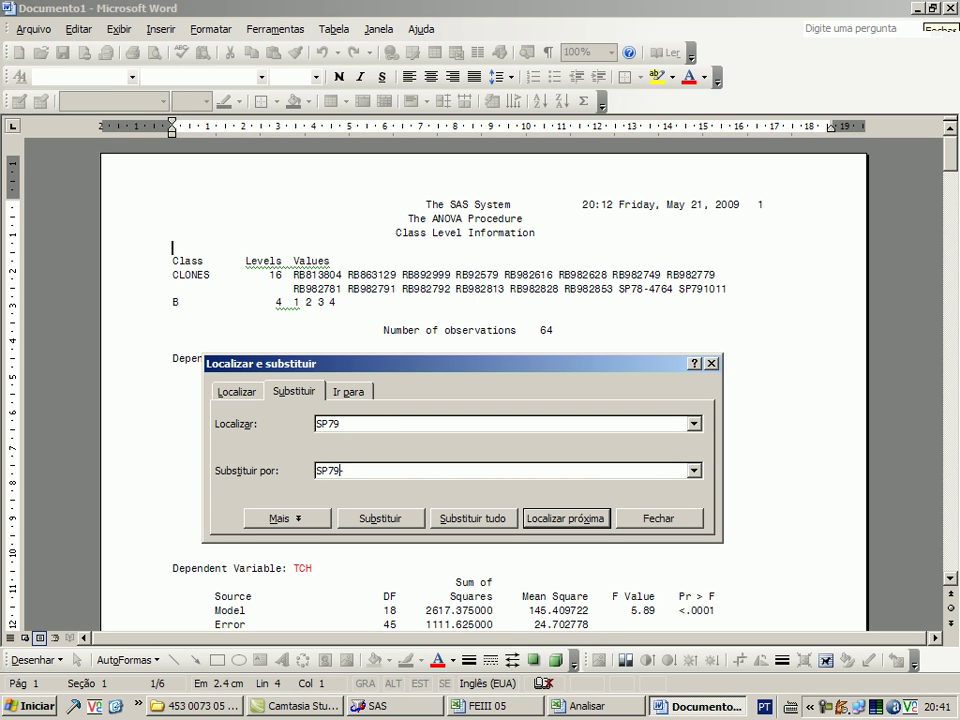
key("BackSpace")
left_click(451, 521)
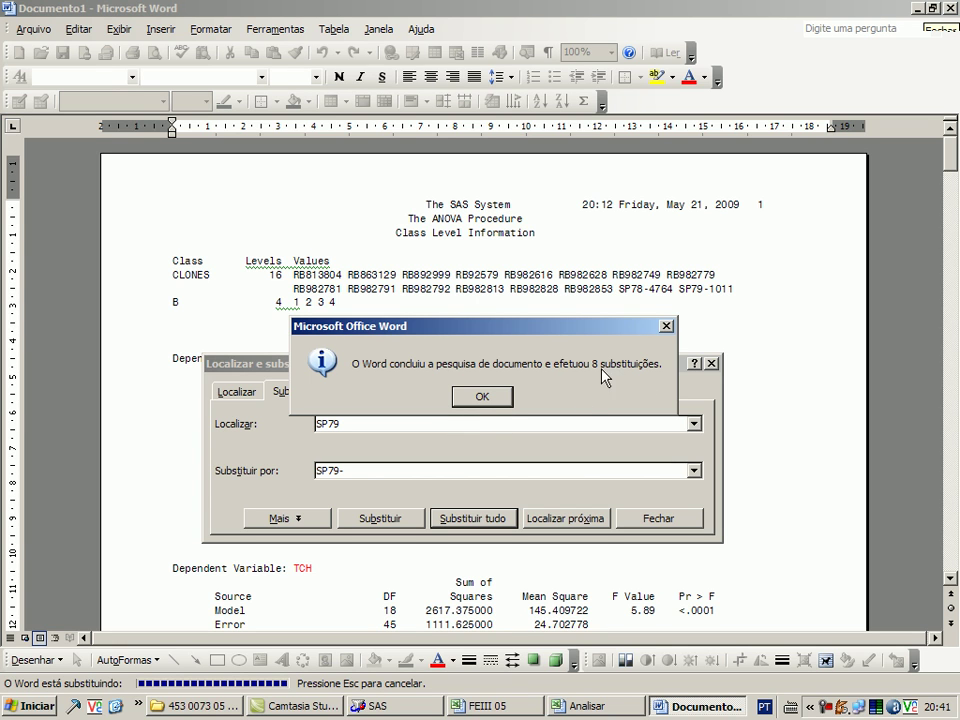
left_click(503, 399)
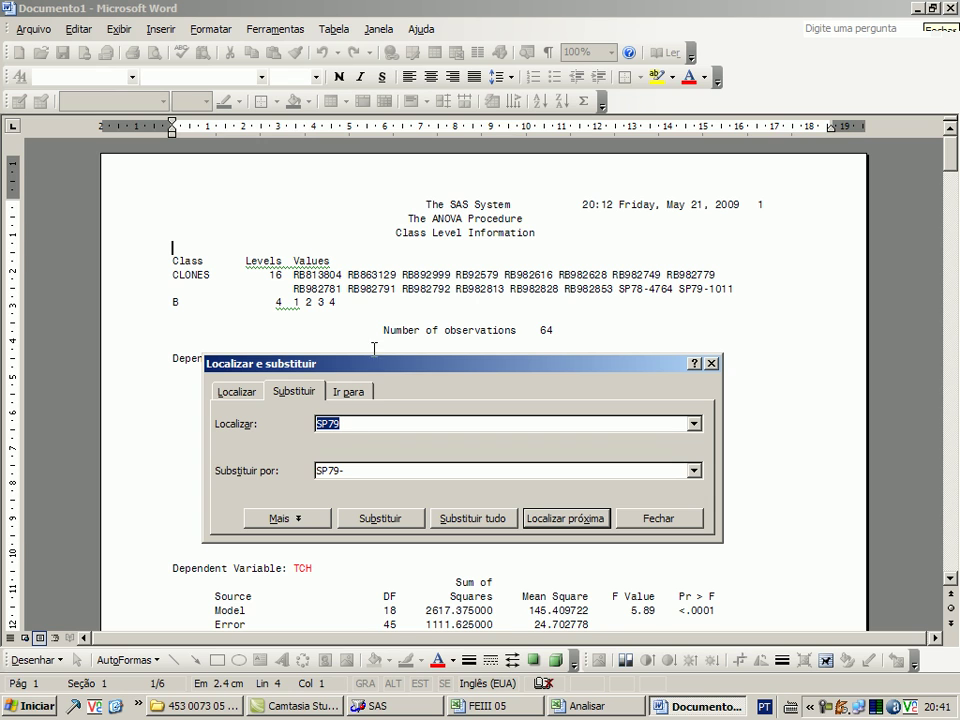
Replace all periods in the document with commas and close the find and replace dialog.
type(".")
key("Tab")
type(",")
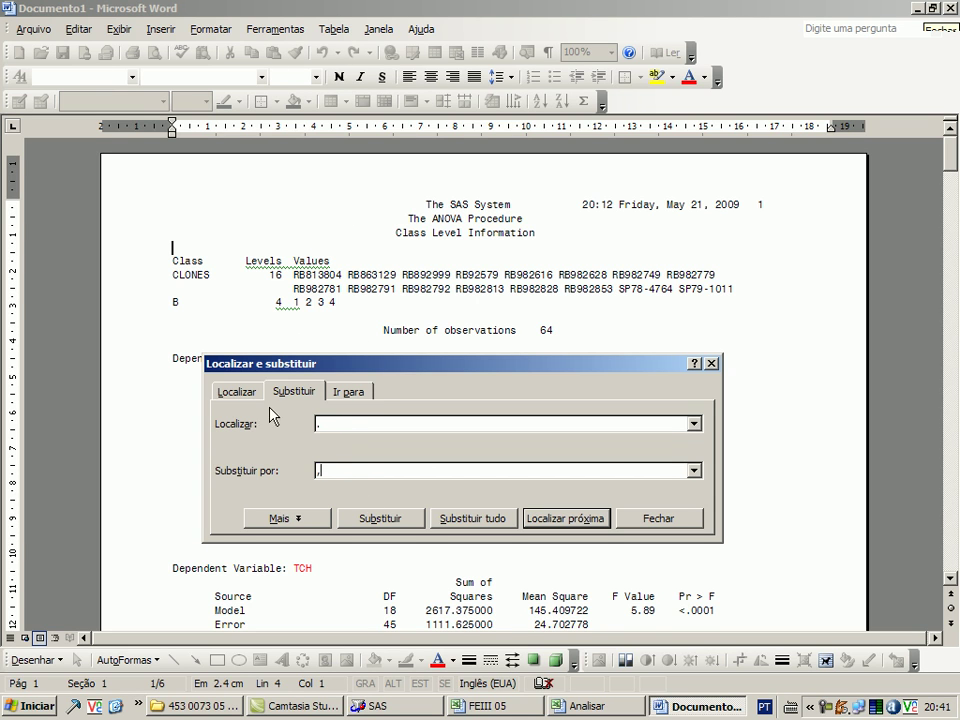
left_click(449, 520)
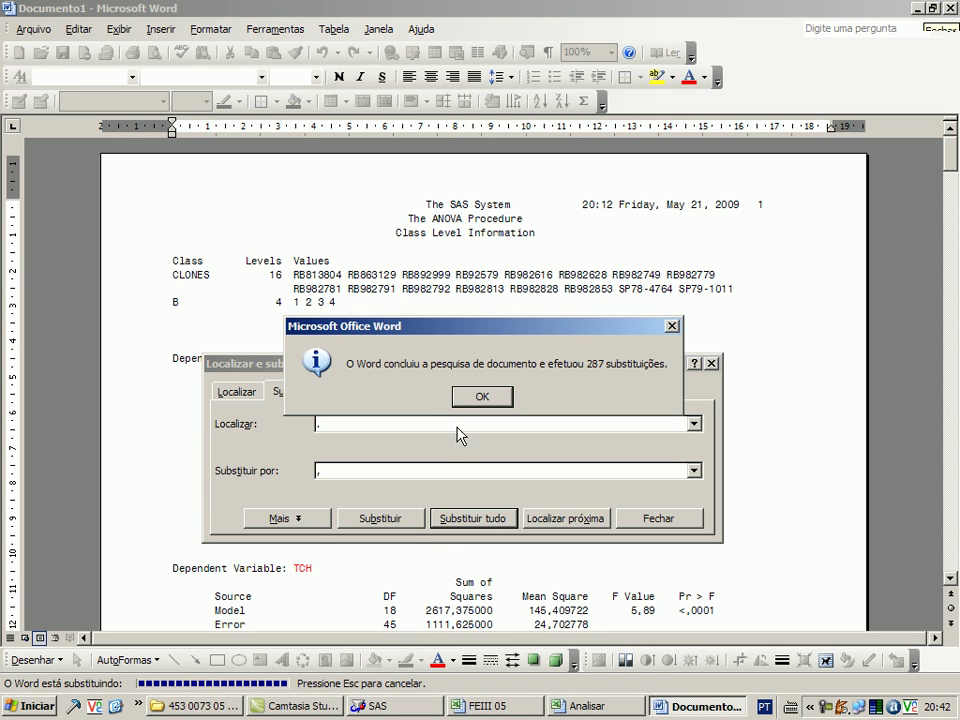
left_click(470, 398)
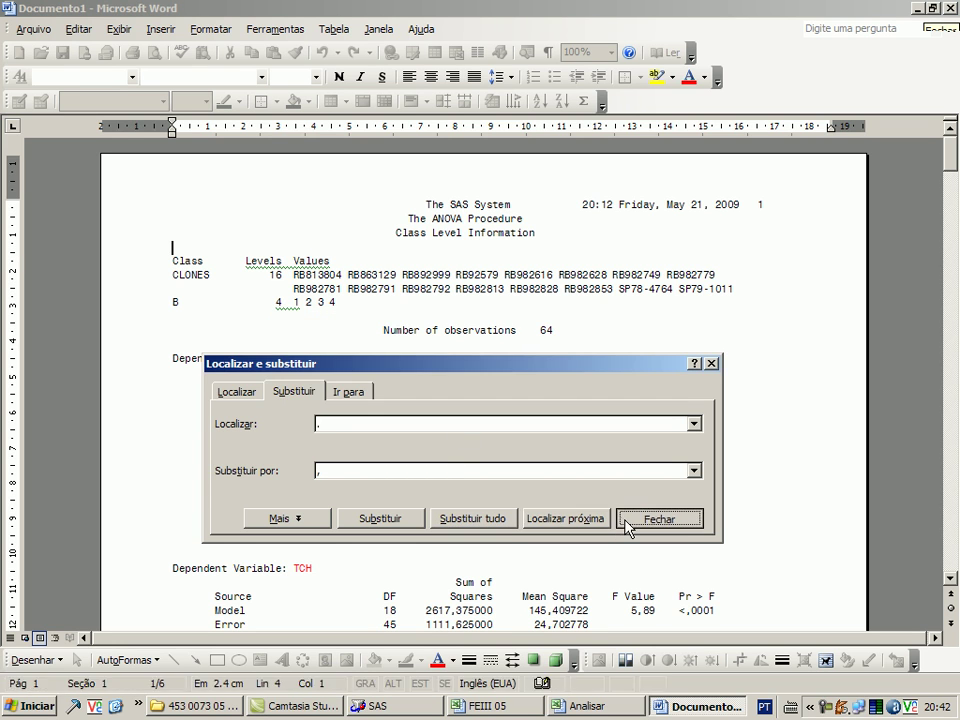
left_click(632, 518)
Check the decimal commas in the ANOVA sections and the hyphenated SP clone names in the Tukey table for TPH.
scroll(358, 461, "down", 7)
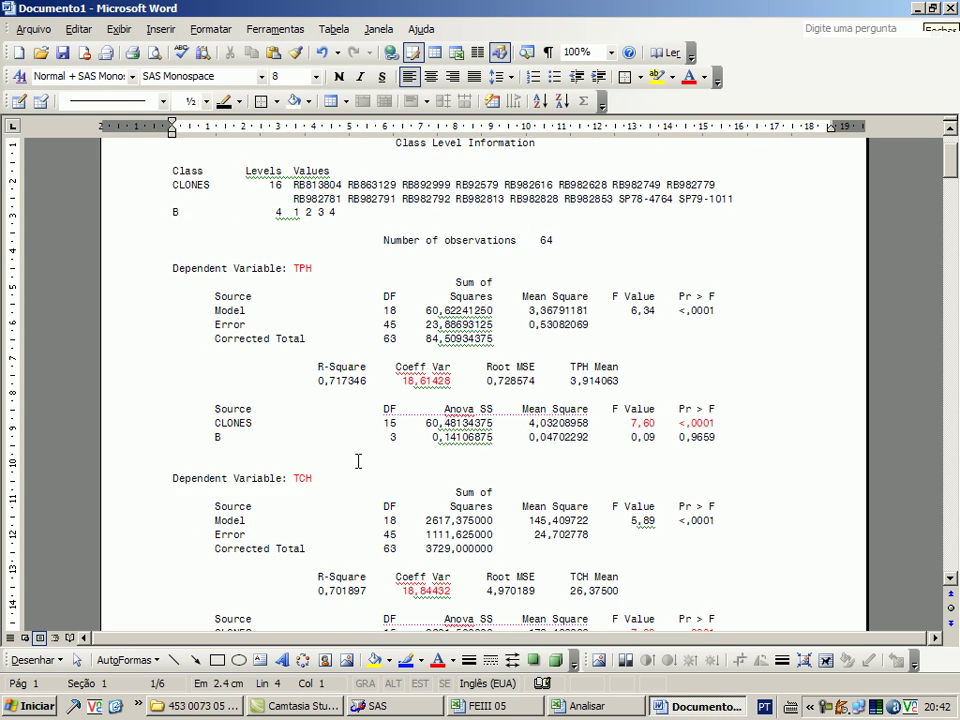
scroll(358, 461, "down", 5)
scroll(358, 461, "down", 9)
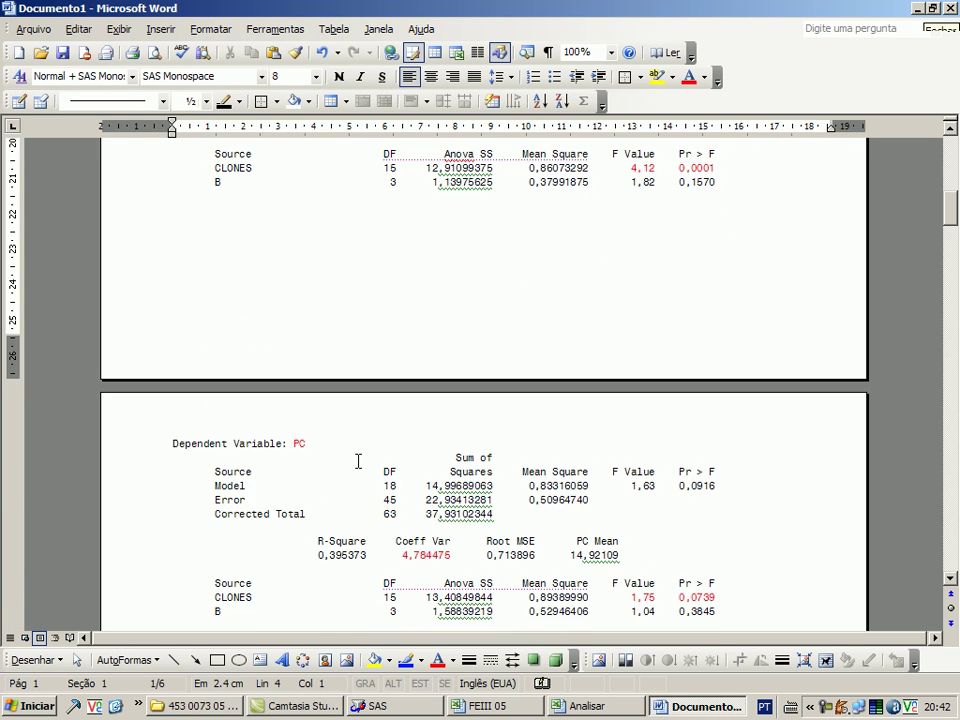
scroll(358, 461, "up", 6)
scroll(358, 461, "up", 4)
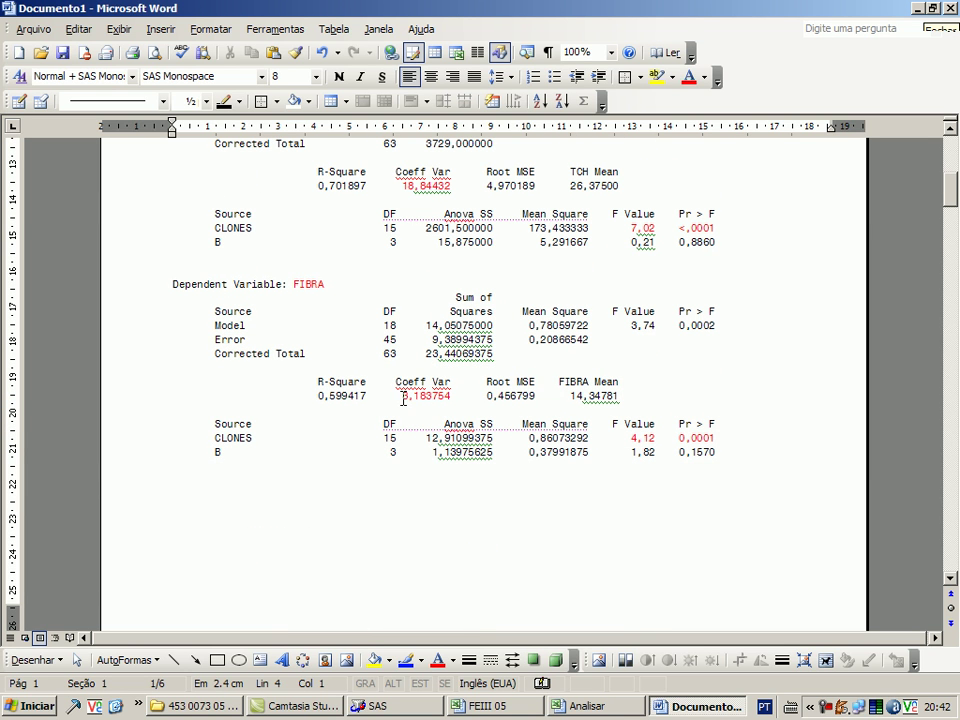
left_click_drag(404, 397, 428, 396)
left_click(419, 398)
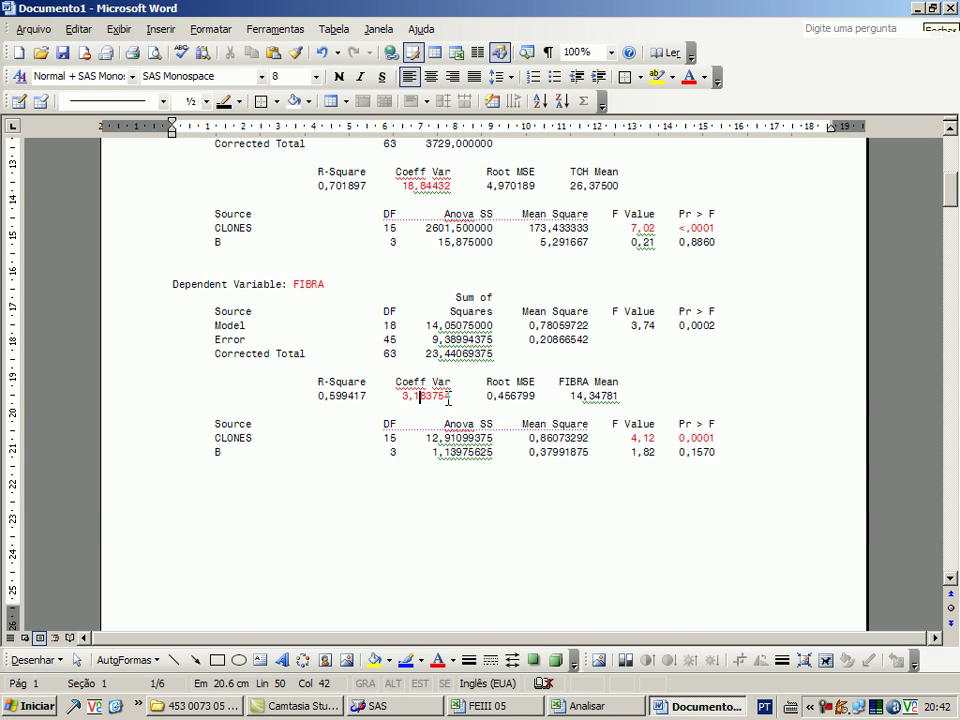
scroll(442, 397, "down", 5)
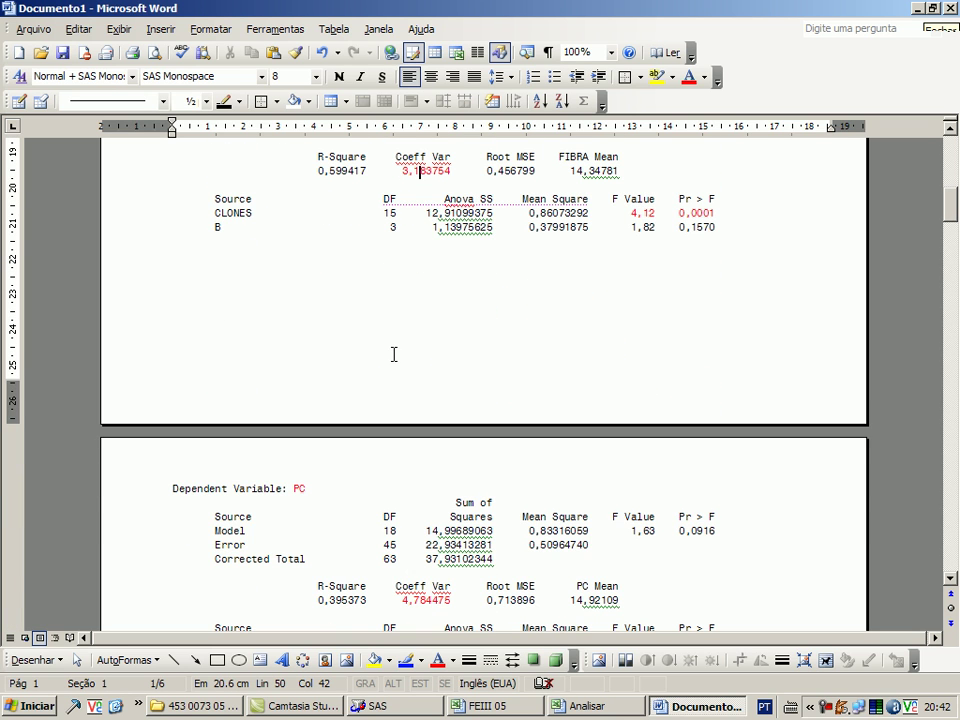
scroll(395, 345, "down", 10)
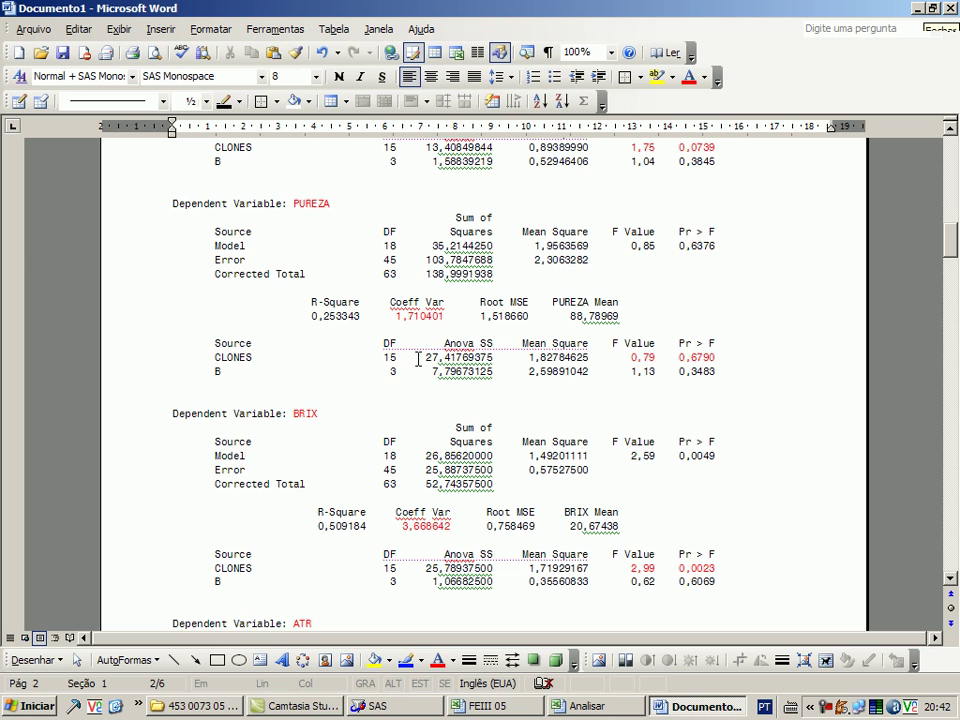
scroll(417, 359, "down", 5)
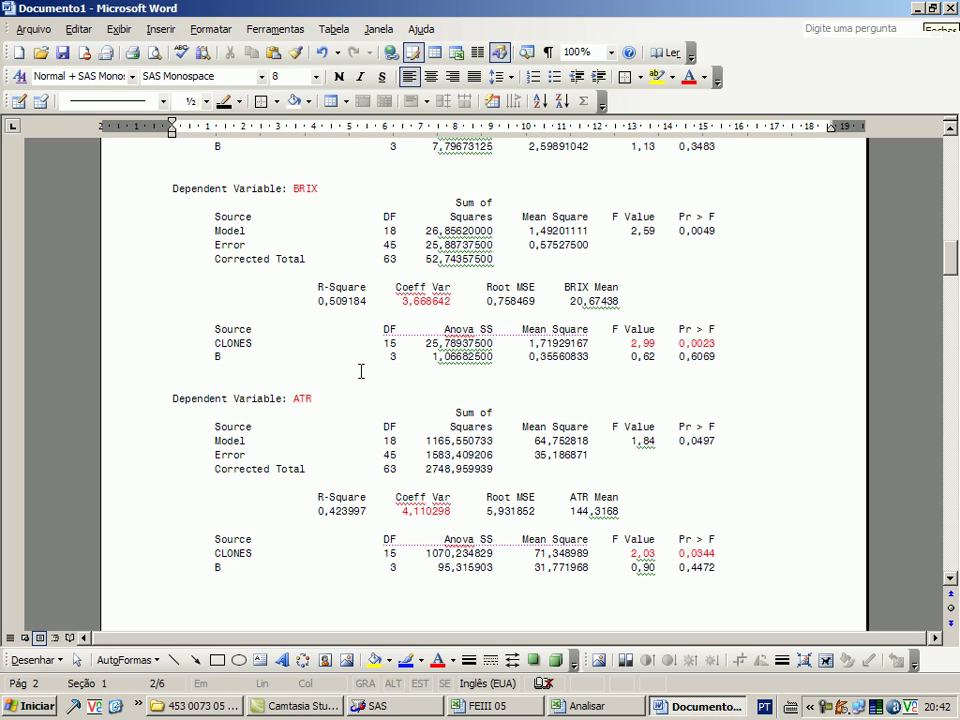
scroll(349, 373, "down", 10)
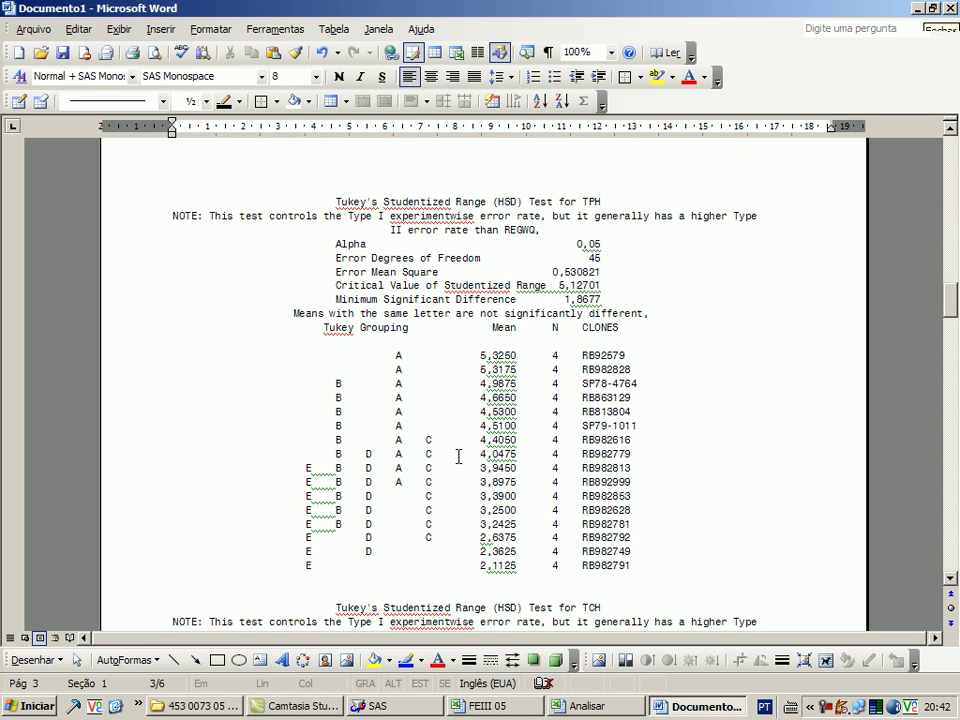
left_click(643, 399)
left_click(640, 385)
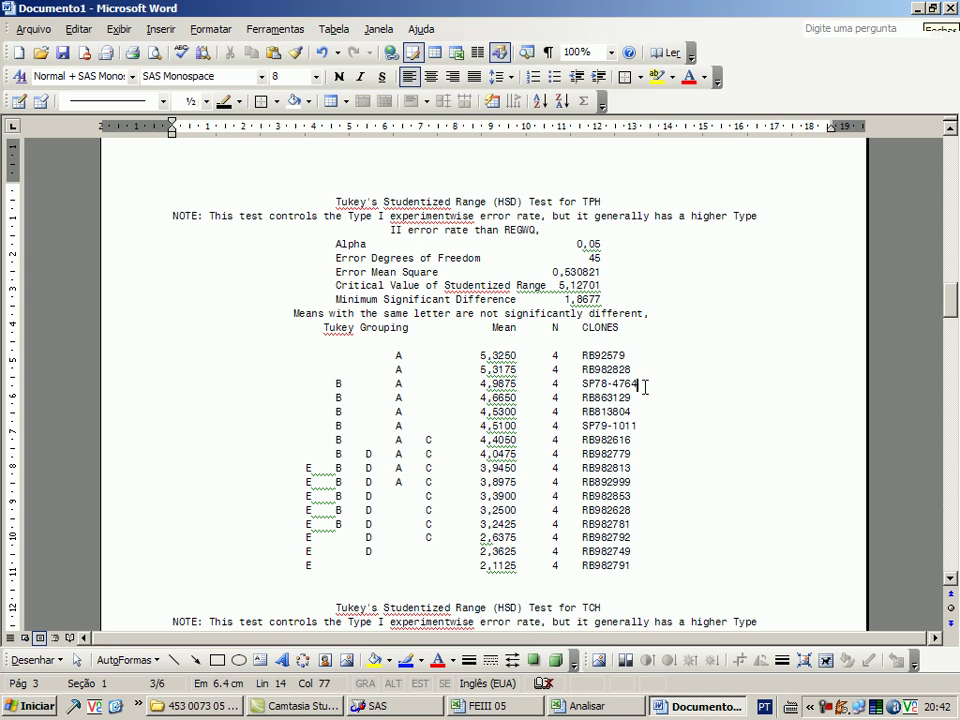
left_click(582, 384)
left_click(581, 413)
left_click(588, 384)
left_click(633, 411)
Convert the clone result rows of the Tukey test for TPH, from RB92579 to RB982791, into a bordered single-column table.
left_click_drag(641, 565, 189, 358)
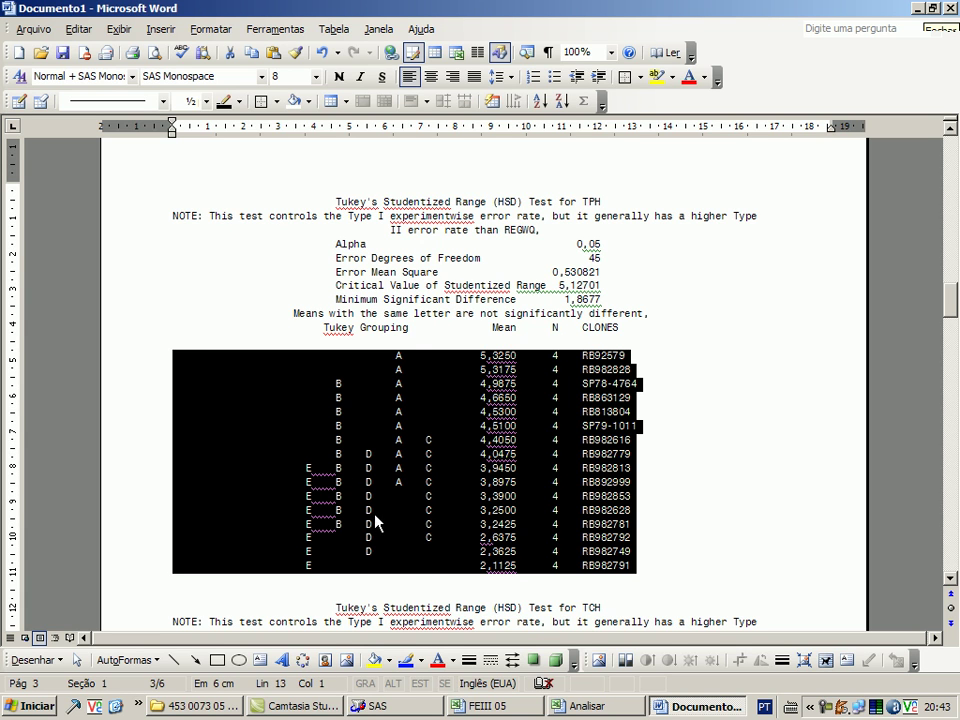
left_click(334, 29)
mouse_move(355, 50)
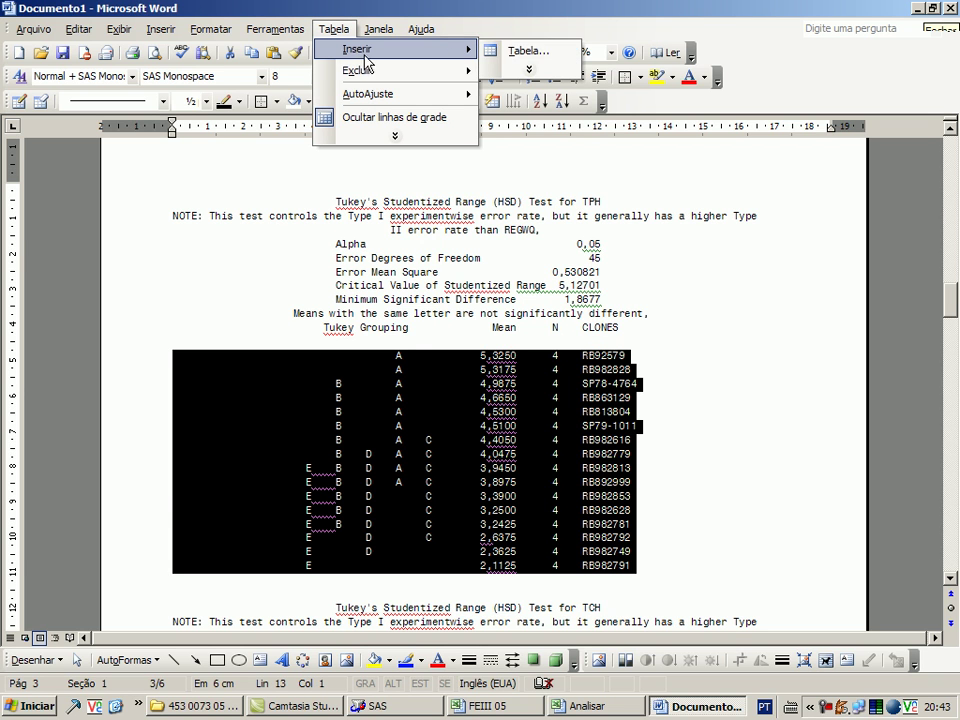
left_click(503, 55)
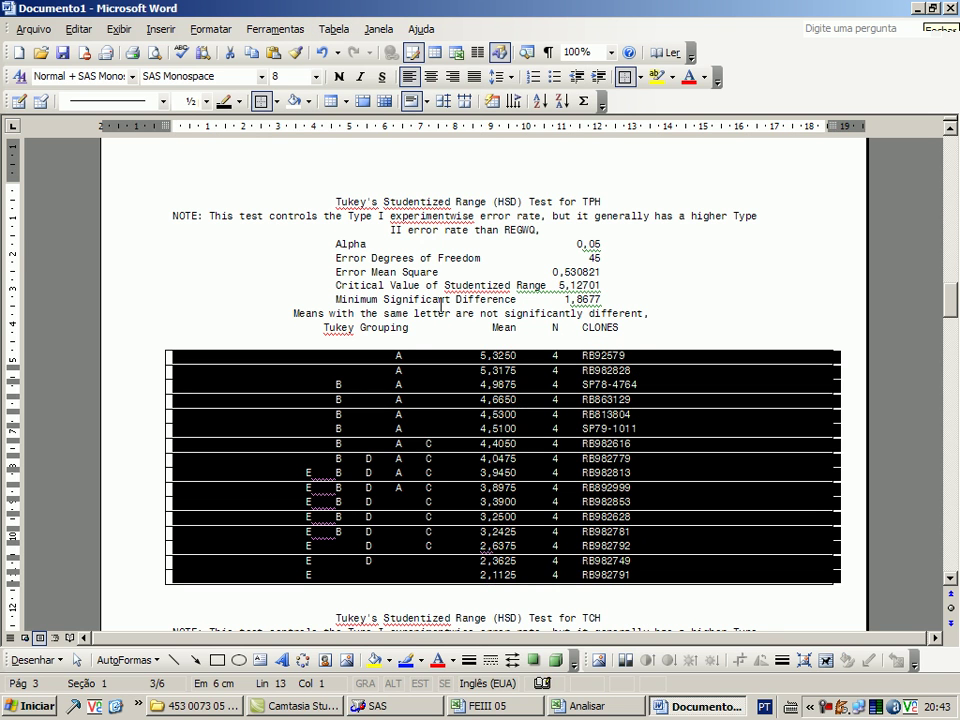
left_click(172, 345)
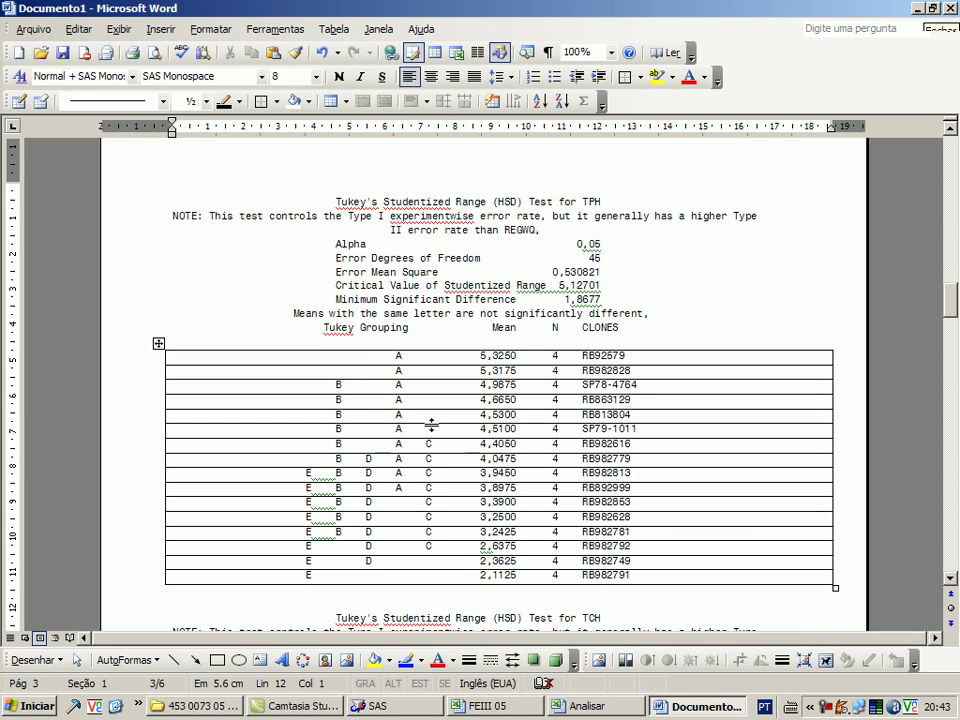
Convert the clone result rows of the Tukey test for TCH into a table by repeating the table insertion.
scroll(317, 508, "down", 8)
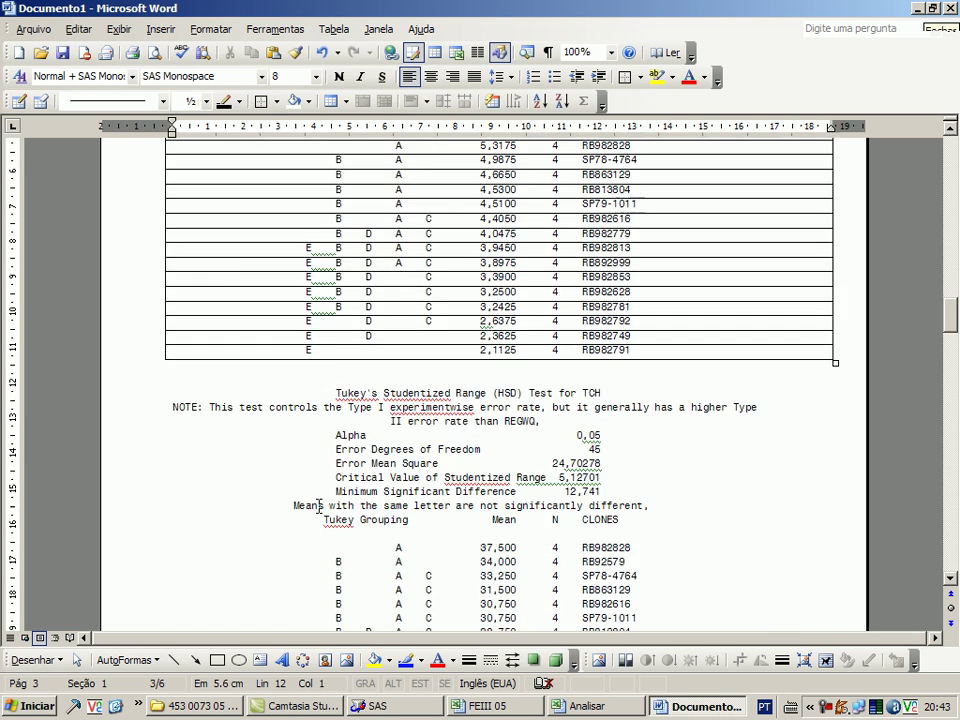
scroll(366, 289, "down", 3)
left_click_drag(636, 490, 259, 287)
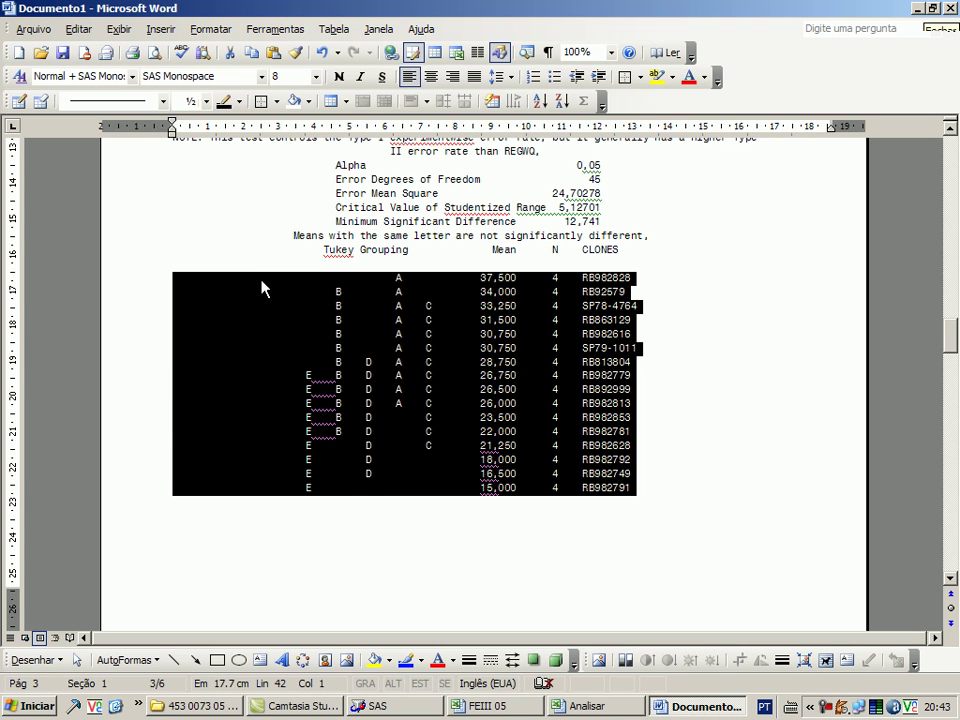
key("F4")
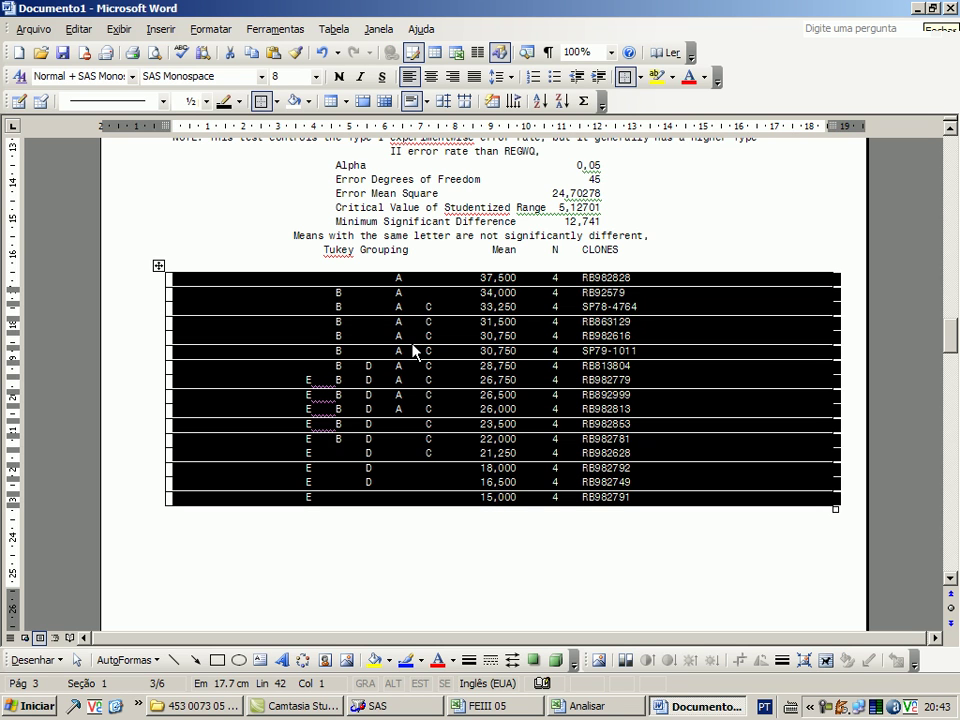
Convert the clone result rows of the Tukey test for FIBRA into a table in the same way.
scroll(440, 365, "down", 10)
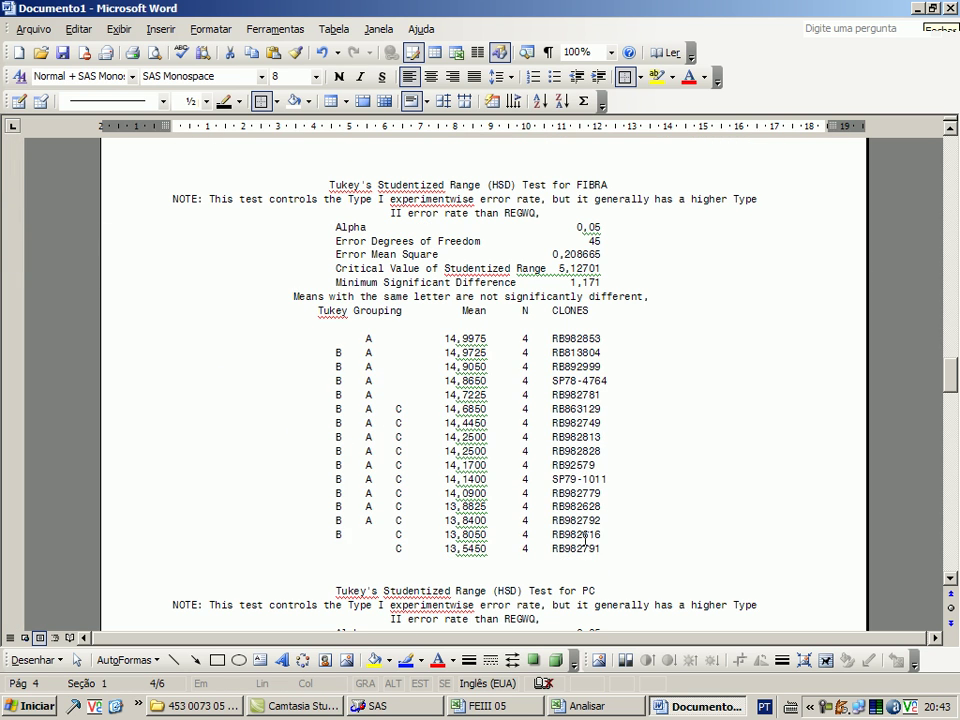
left_click_drag(606, 553, 274, 338)
key("F4")
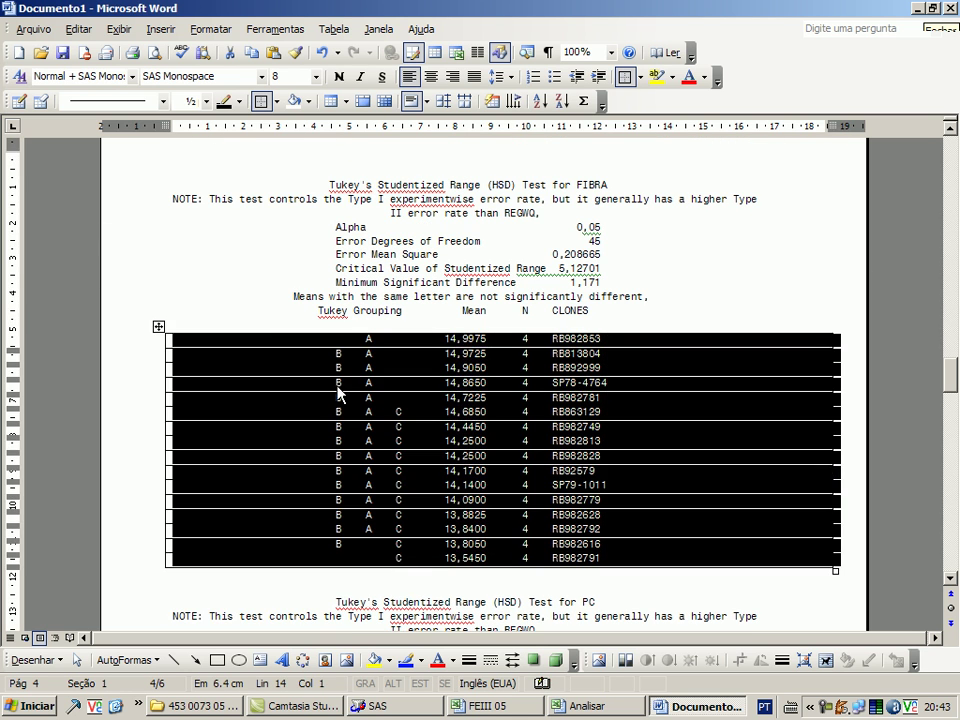
Convert the clone result rows of the Tukey test for PC into a table in the same way.
scroll(428, 438, "down", 10)
left_click_drag(576, 516, 289, 304)
key("F4")
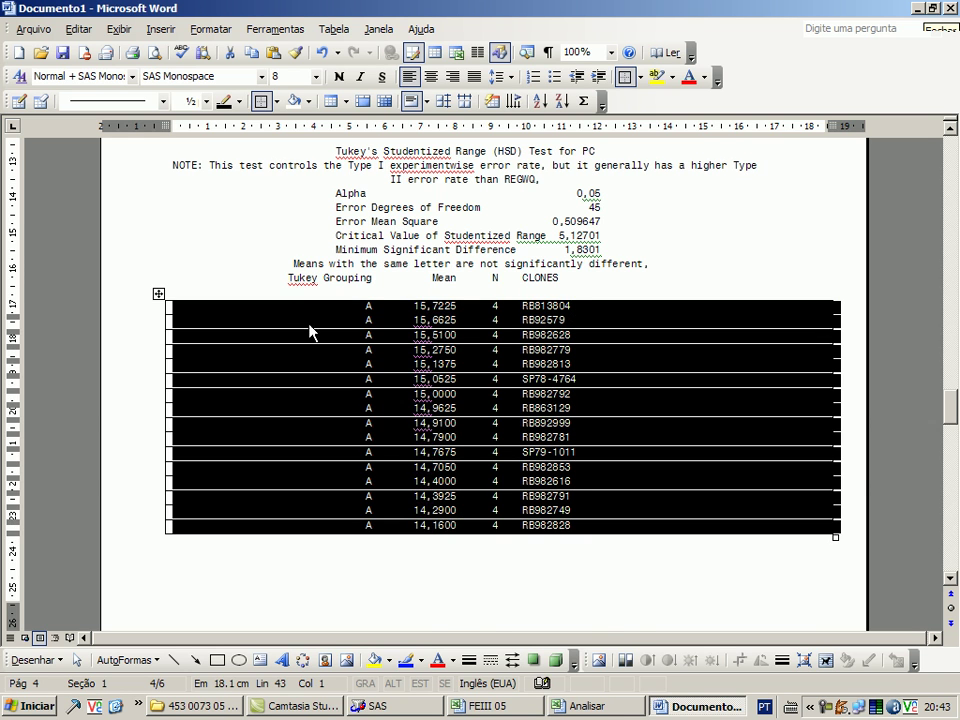
Convert the clone result rows of the Tukey test for PUREZA into a table in the same way.
scroll(317, 347, "down", 8)
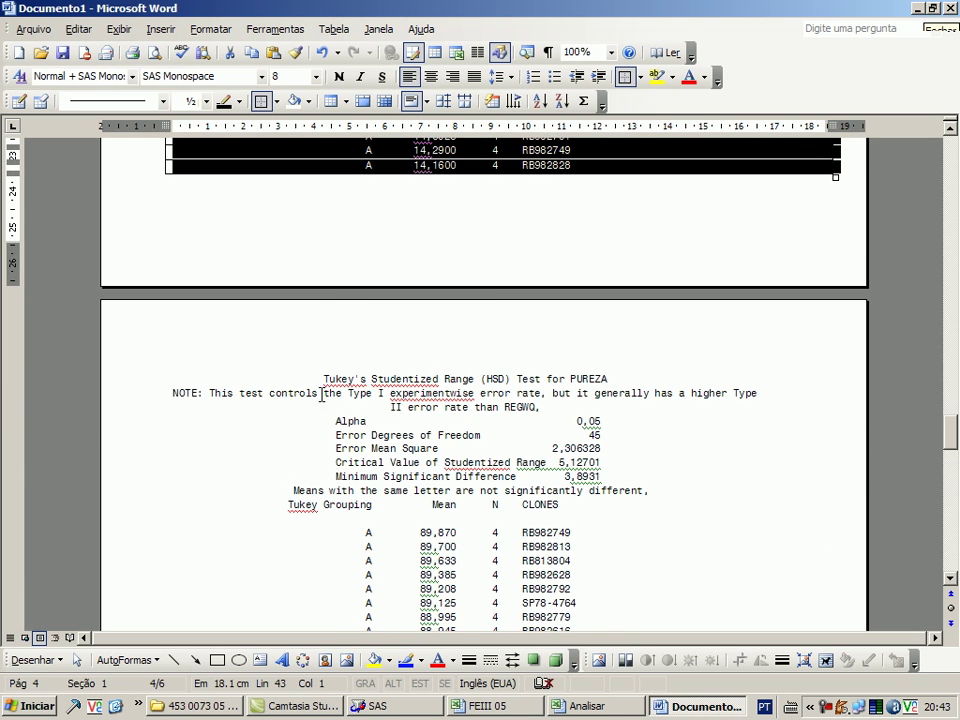
scroll(321, 393, "down", 4)
left_click_drag(588, 563, 300, 354)
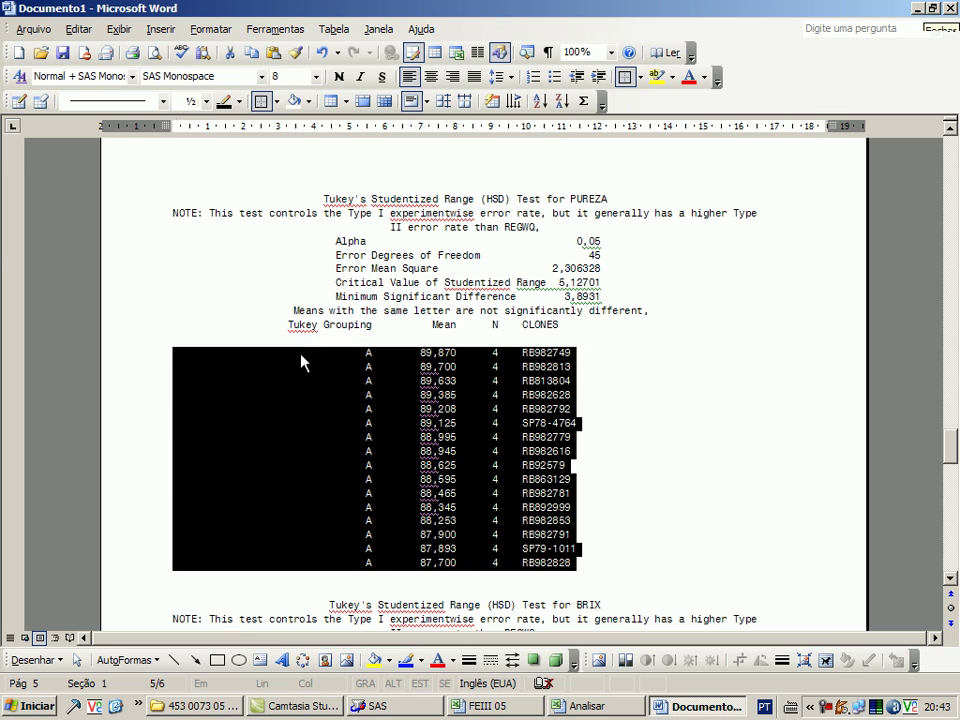
key("F4")
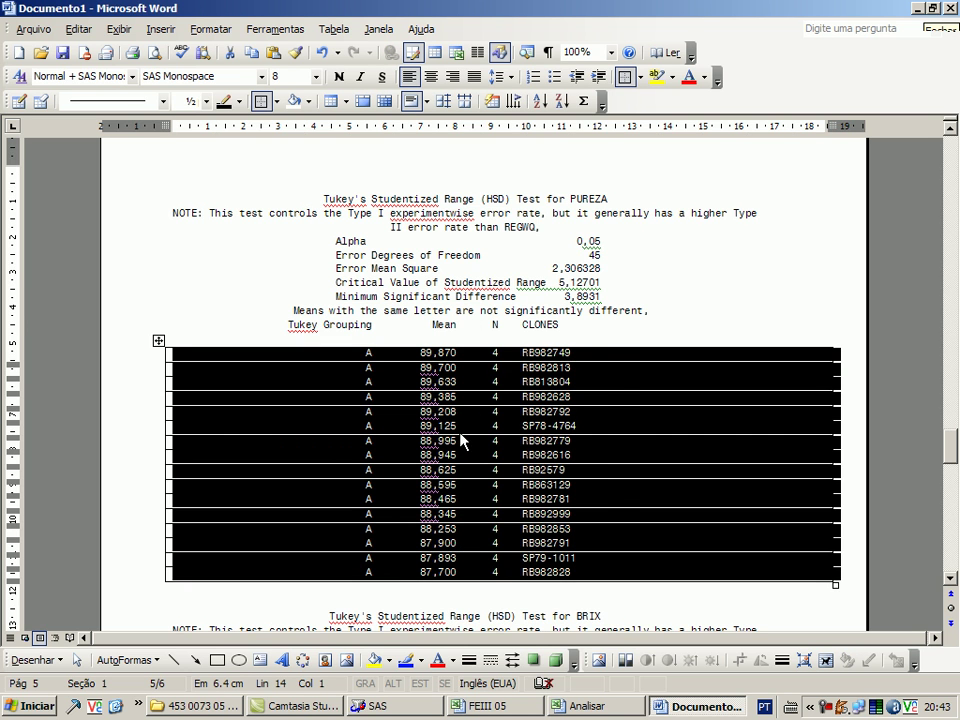
Convert the clone result rows of the Tukey test for BRIX into a table in the same way.
scroll(463, 440, "down", 8)
scroll(583, 322, "down", 2)
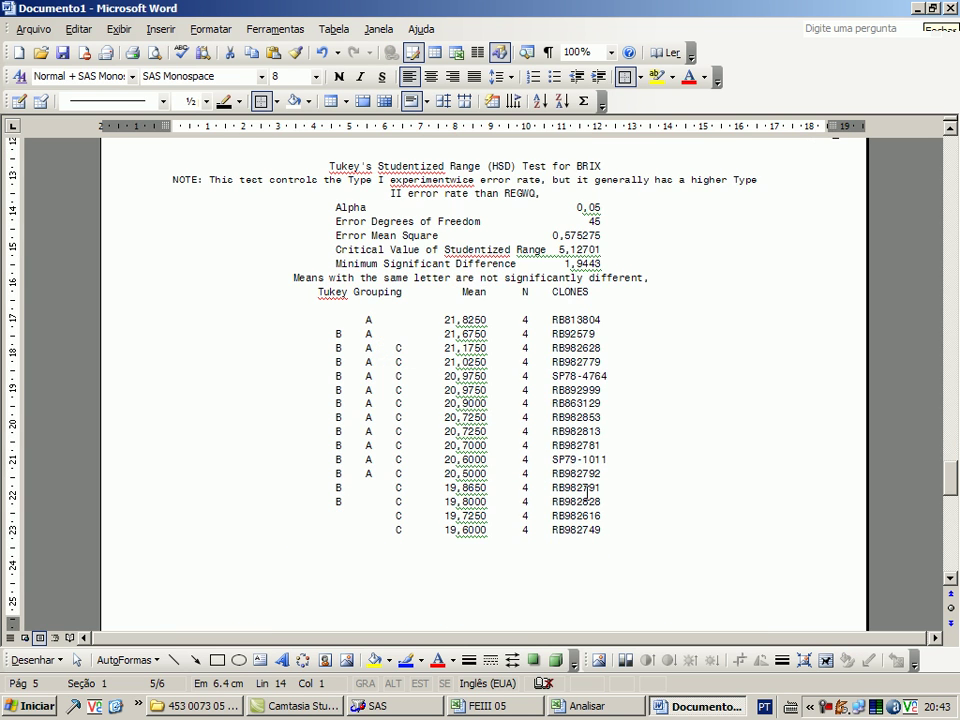
left_click_drag(615, 528, 308, 322)
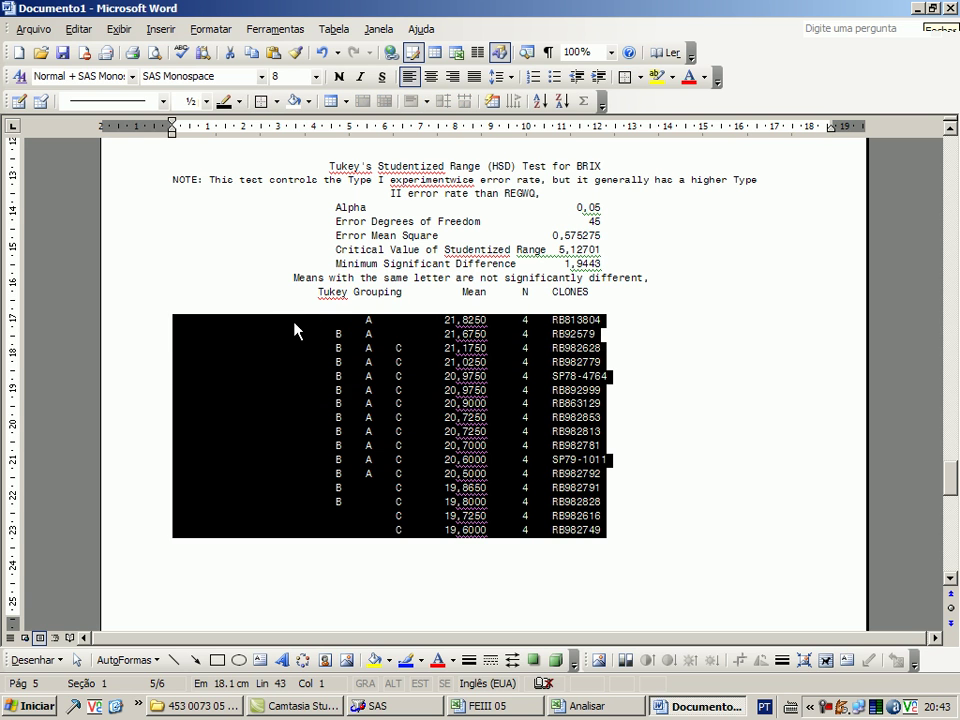
key("F4")
Convert the clone result rows of the Tukey test for ATR into a table in the same way.
scroll(441, 438, "down", 1)
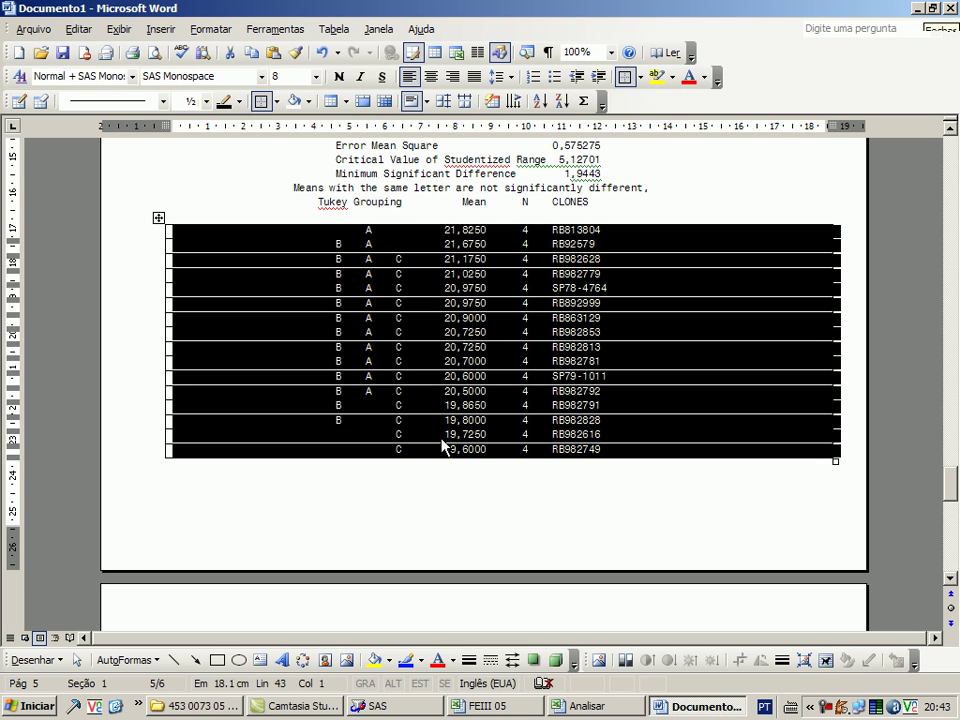
scroll(441, 446, "down", 6)
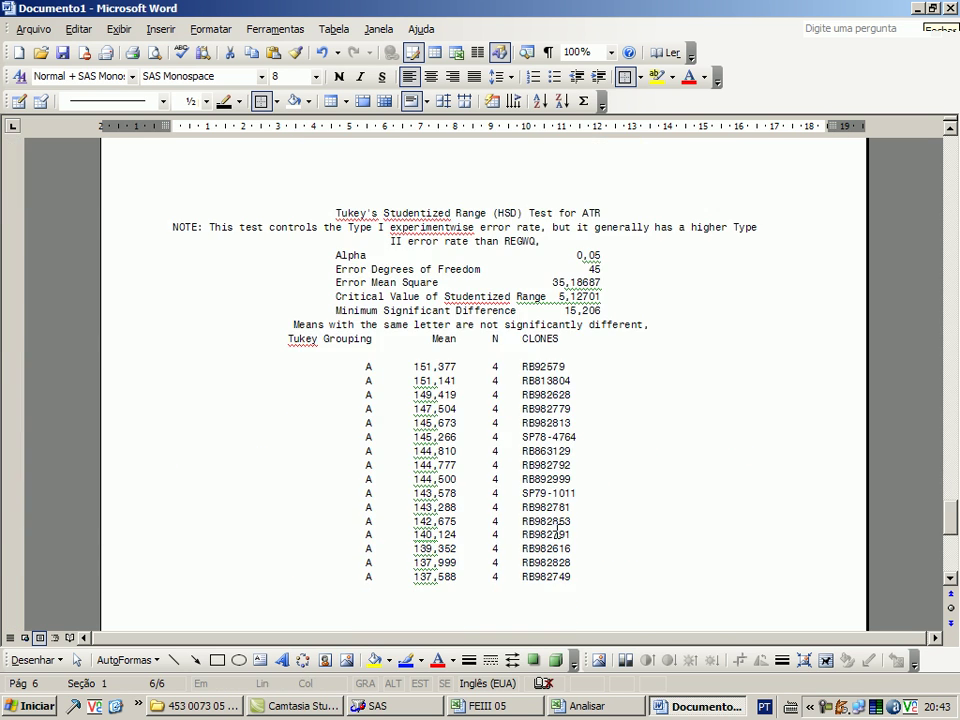
left_click_drag(575, 580, 274, 368)
key("F4")
Review the new Tukey tables from ATR at the end of the document back to the TPH heading.
scroll(503, 435, "down", 7)
scroll(514, 448, "up", 20)
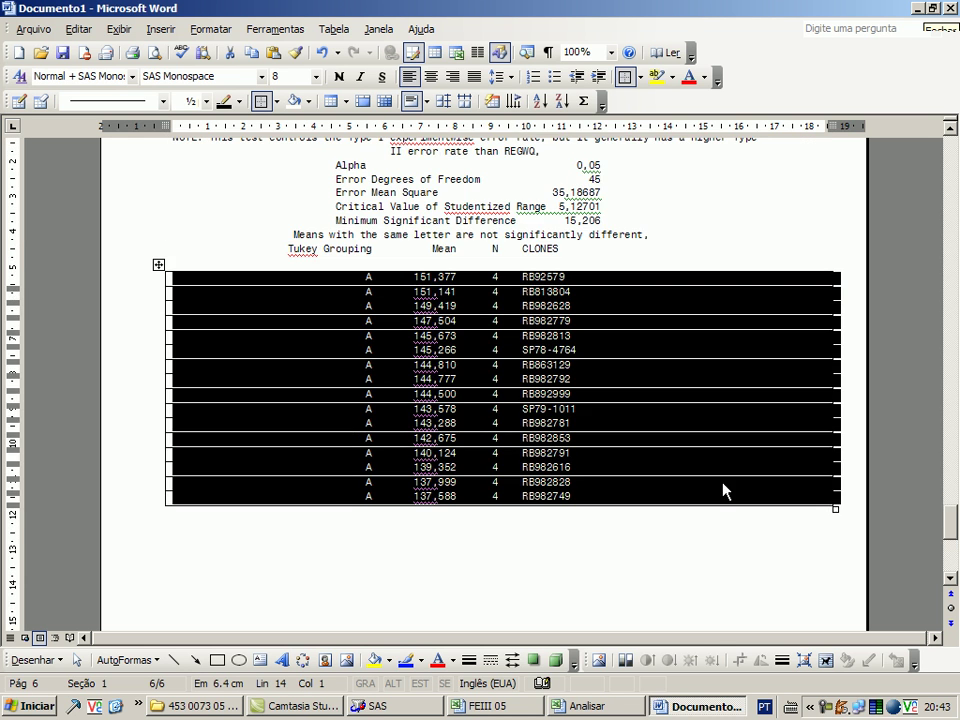
scroll(745, 474, "up", 20)
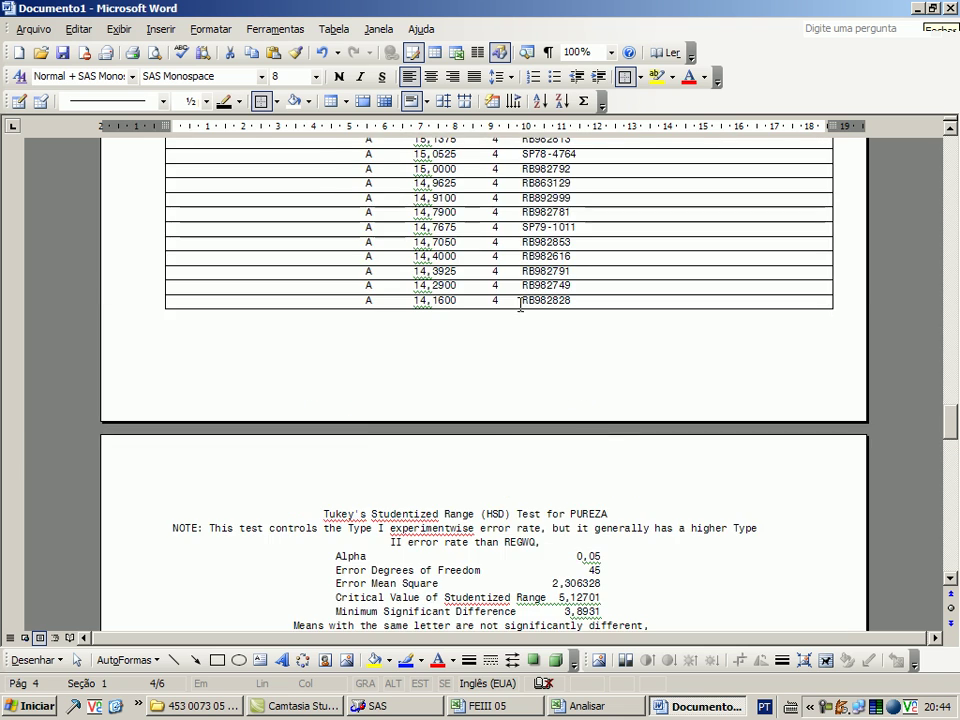
scroll(445, 397, "up", 18)
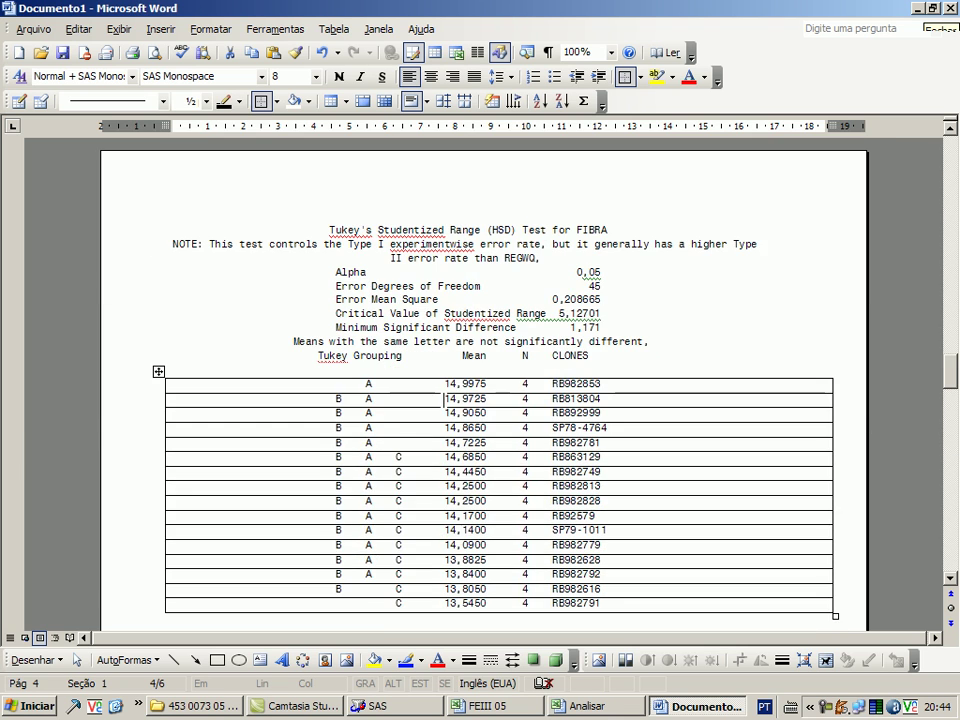
scroll(546, 428, "up", 8)
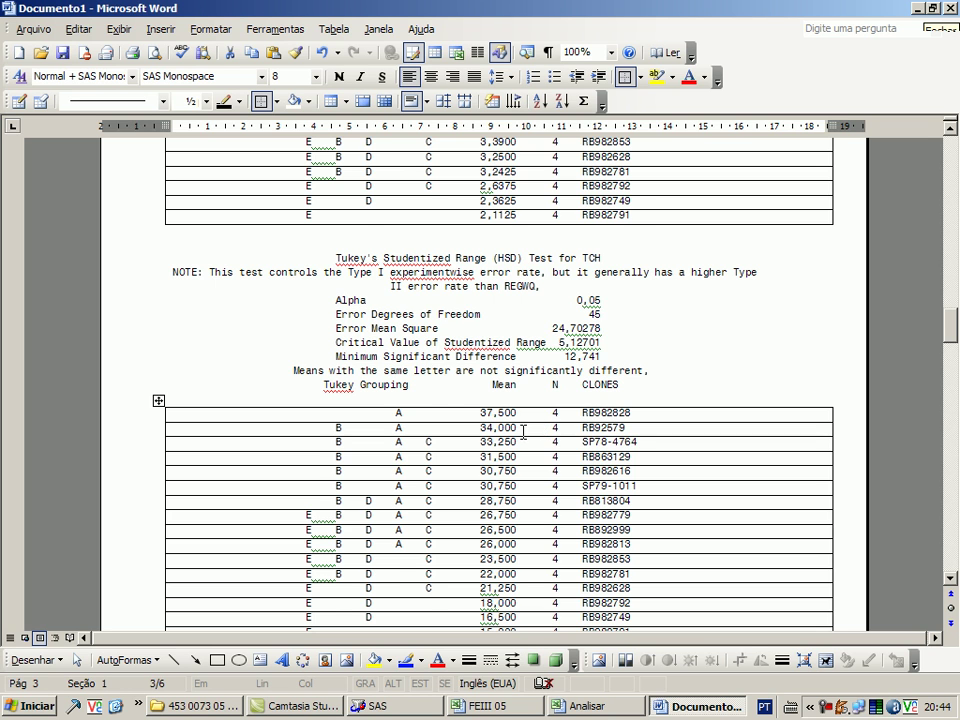
scroll(518, 430, "up", 4)
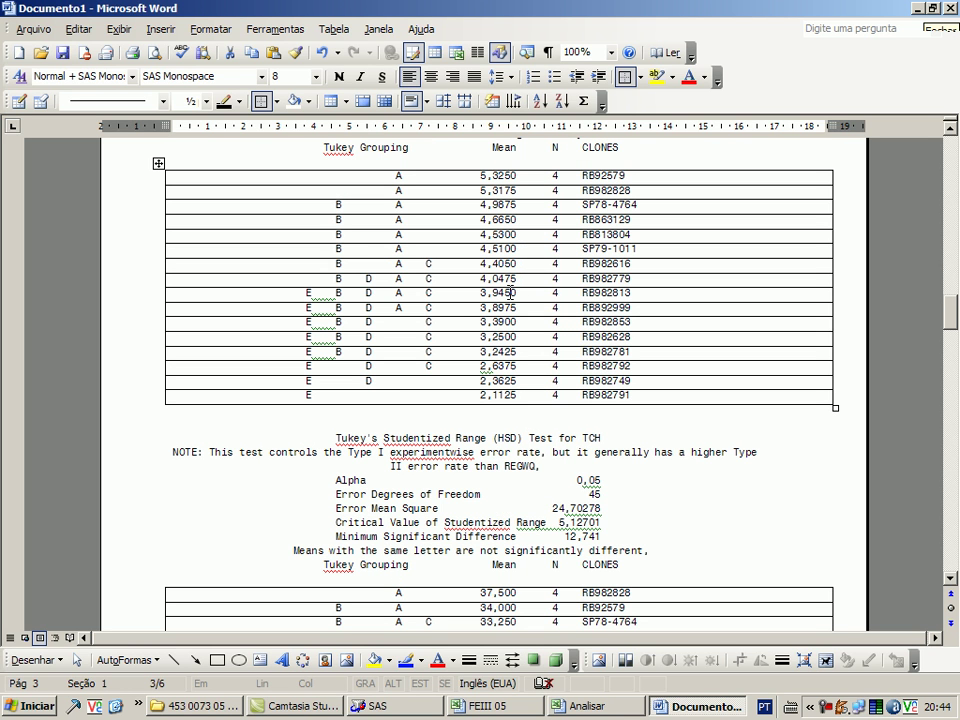
scroll(508, 265, "up", 3)
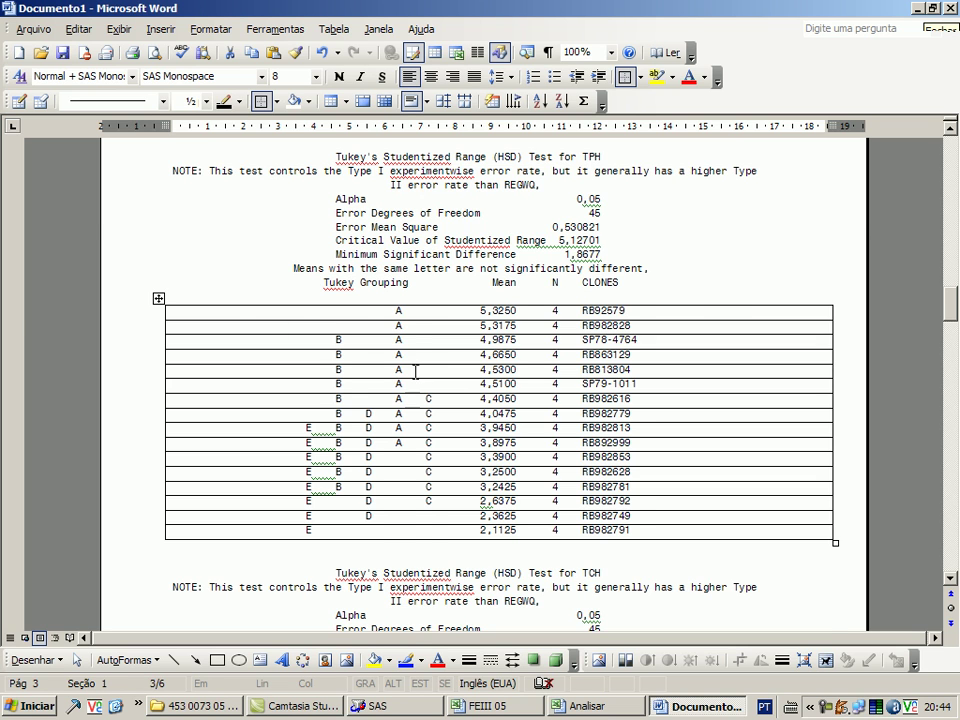
scroll(405, 340, "up", 3)
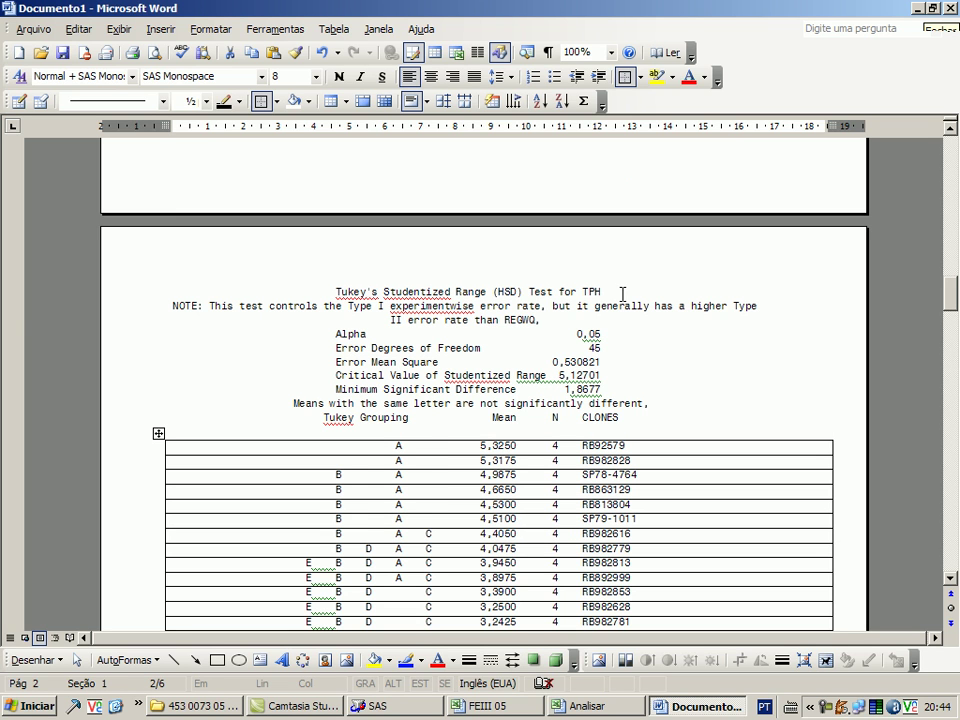
Check in the list of available toolbars that Tabelas e bordas is enabled, with the TPH table in view.
scroll(489, 355, "down", 3)
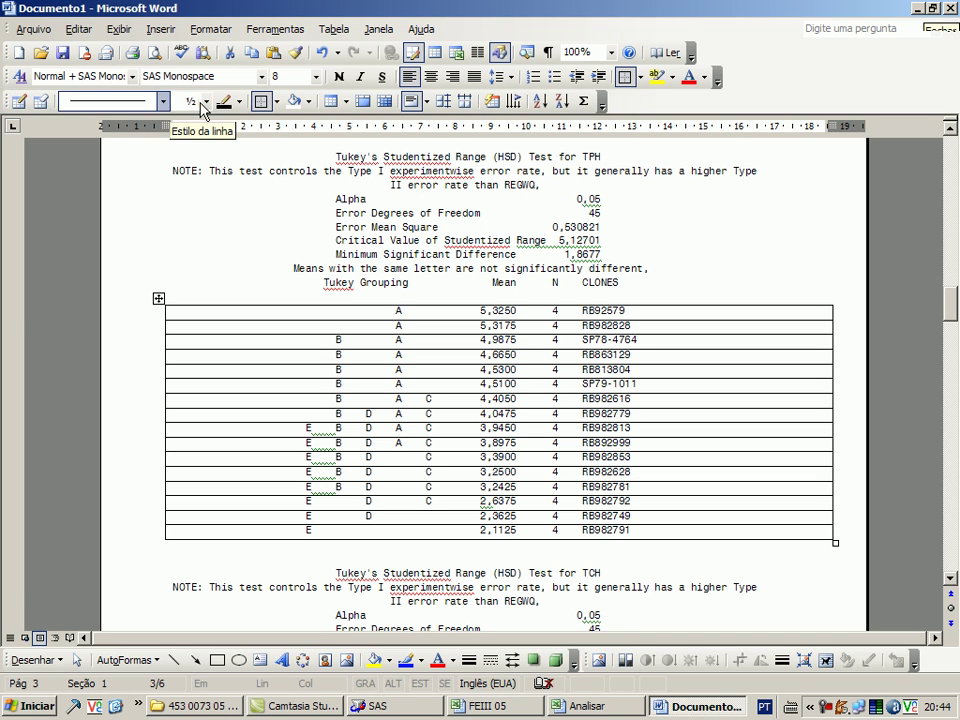
left_click(118, 29)
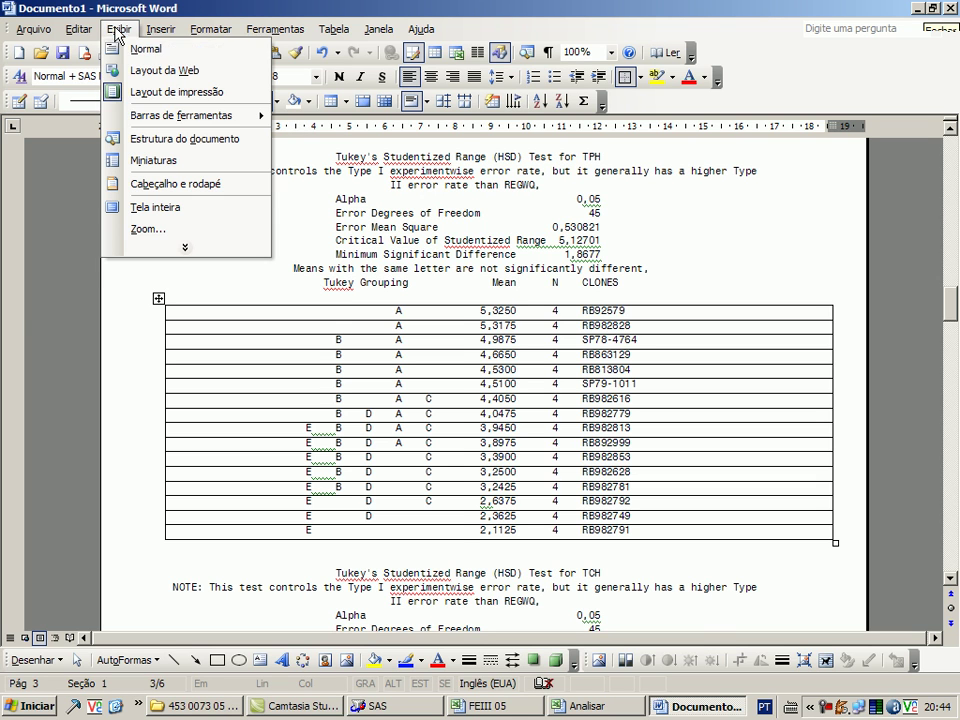
mouse_move(175, 121)
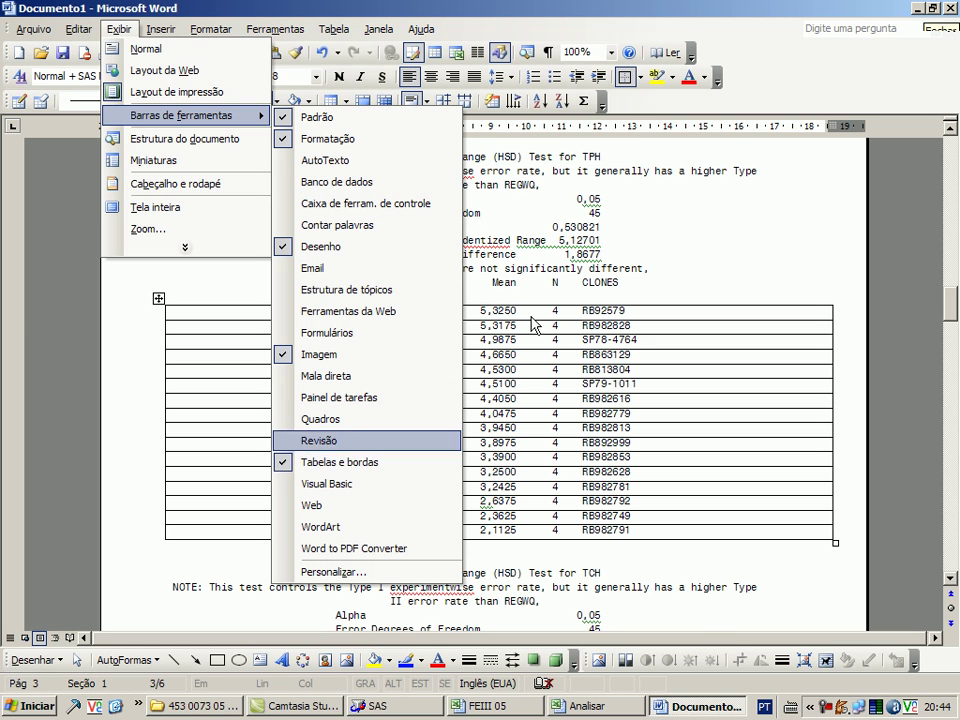
left_click(346, 8)
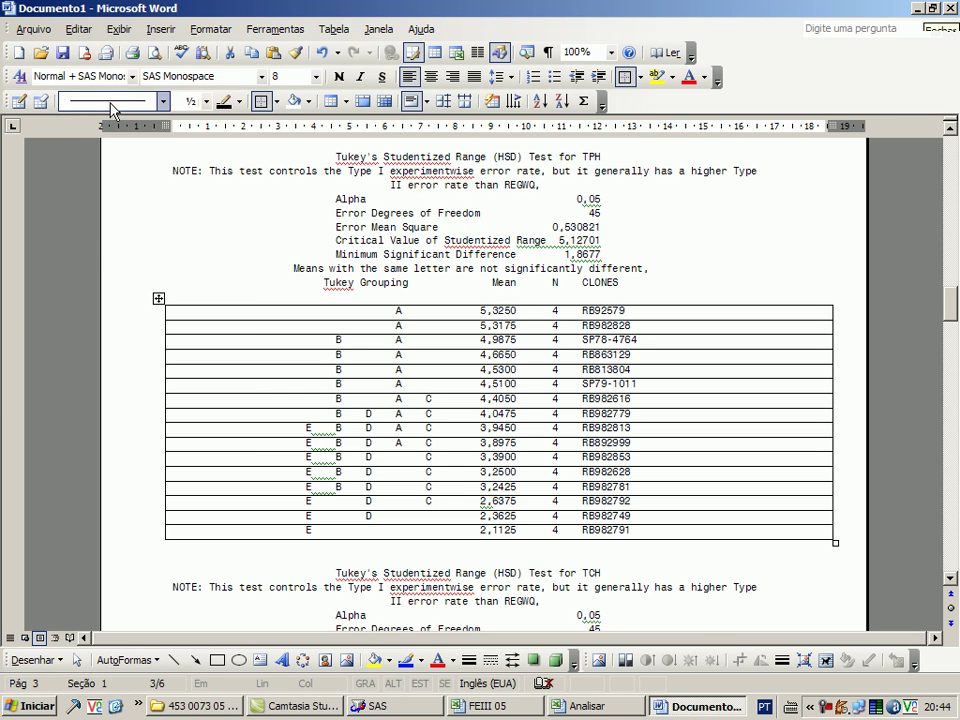
Draw vertical lines in the TPH table to separate the Mean, N and CLONES values into their own columns.
left_click(33, 112)
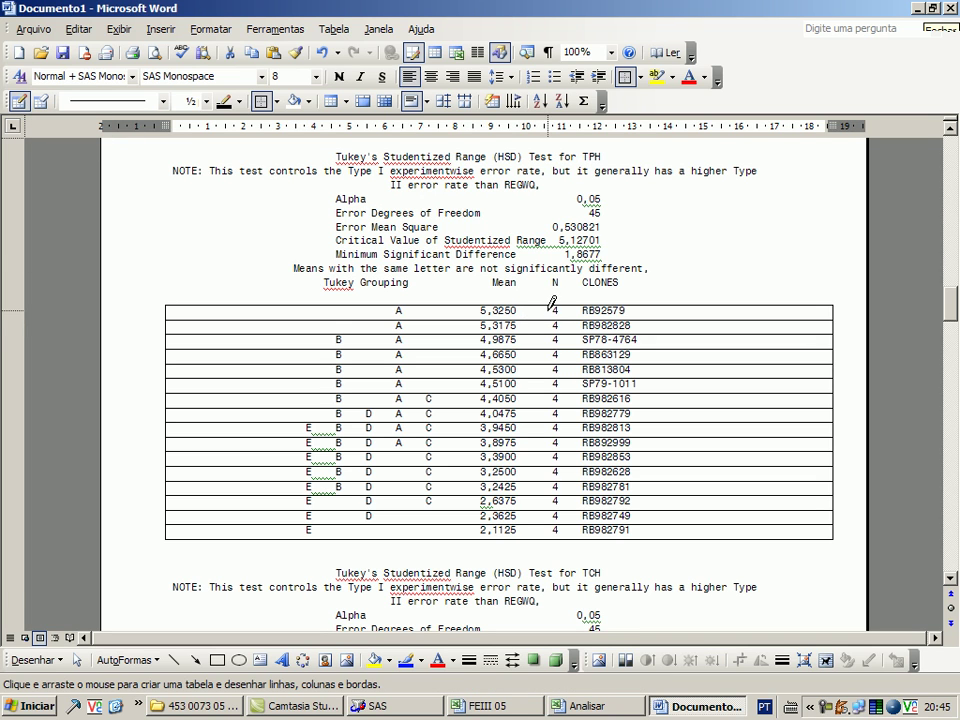
left_click_drag(549, 300, 551, 536)
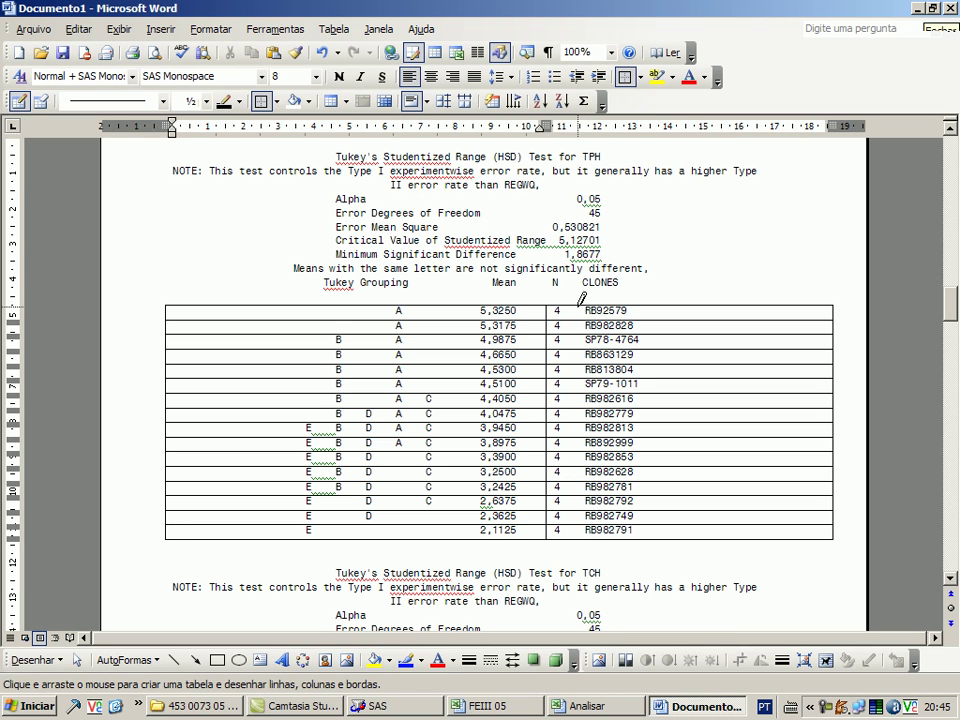
left_click_drag(580, 330, 580, 527)
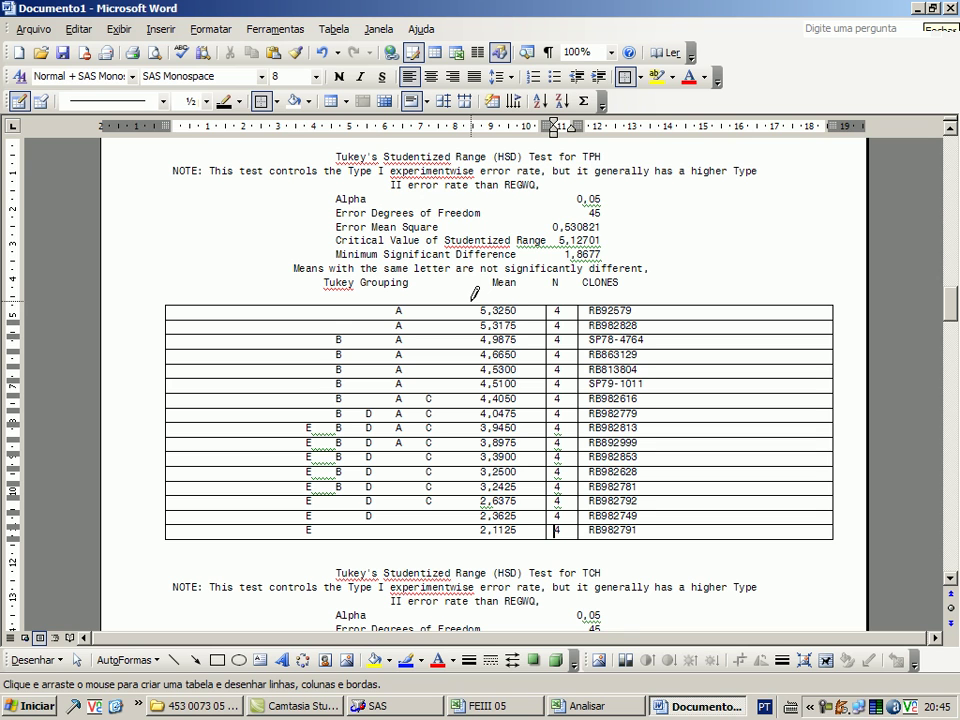
left_click_drag(475, 296, 471, 527)
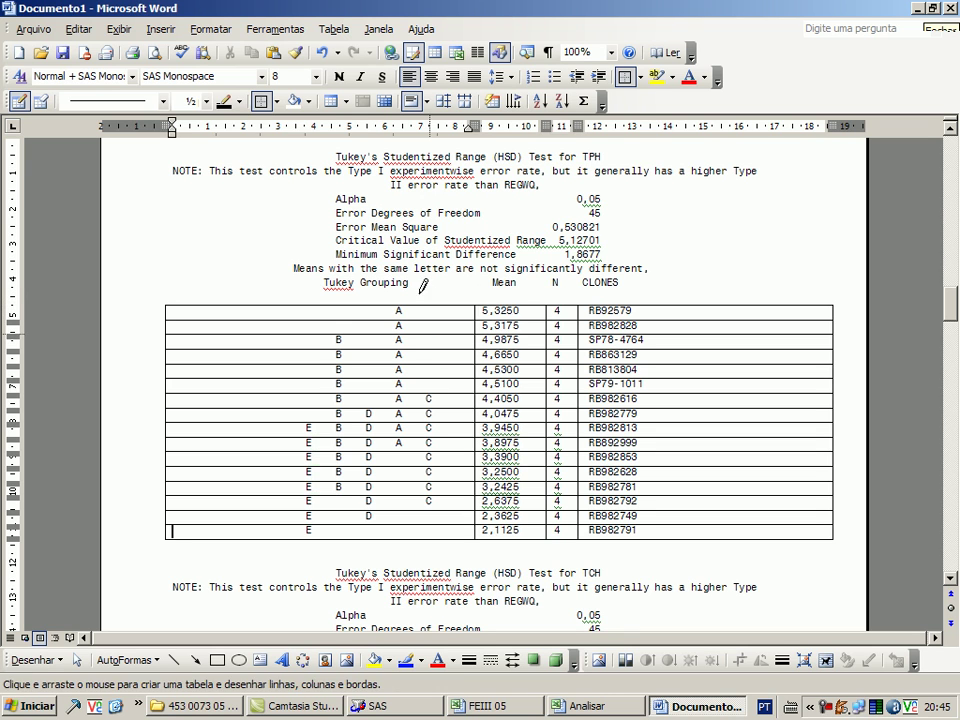
Draw vertical lines in the TPH table to put the Tukey grouping letters E, B, D, A and C into separate columns.
left_click_drag(423, 303, 427, 531)
left_click_drag(395, 303, 399, 531)
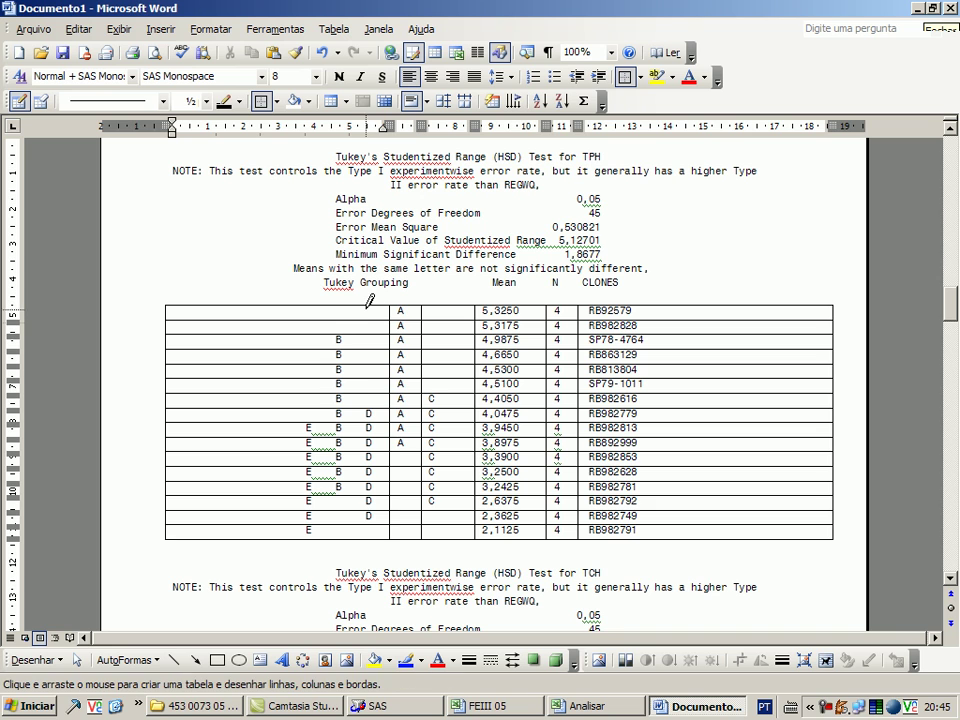
left_click_drag(364, 307, 367, 536)
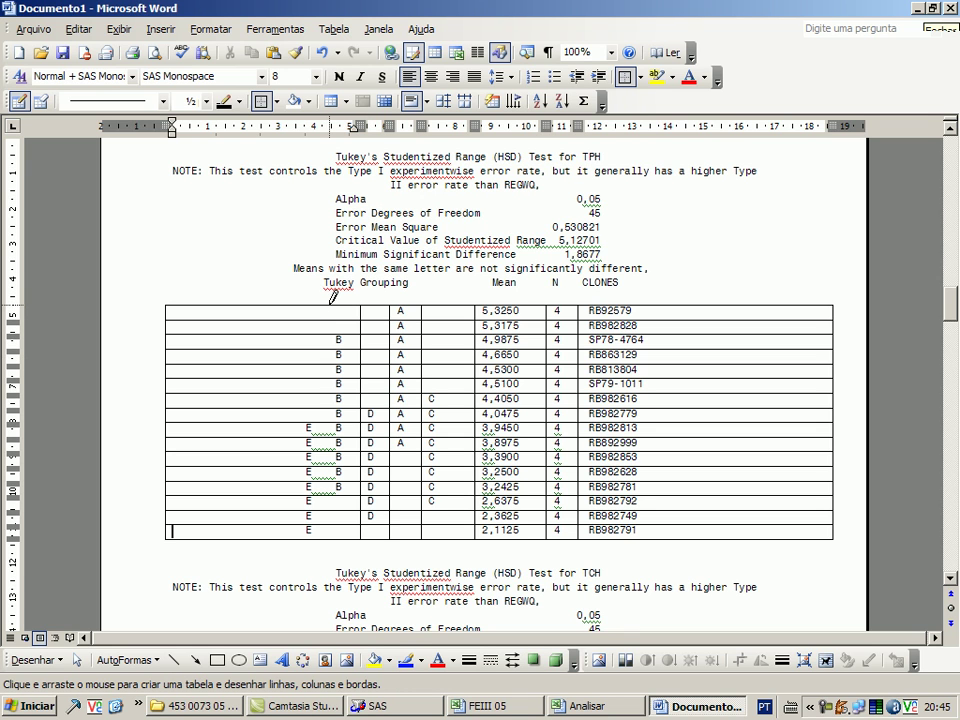
left_click_drag(333, 300, 337, 537)
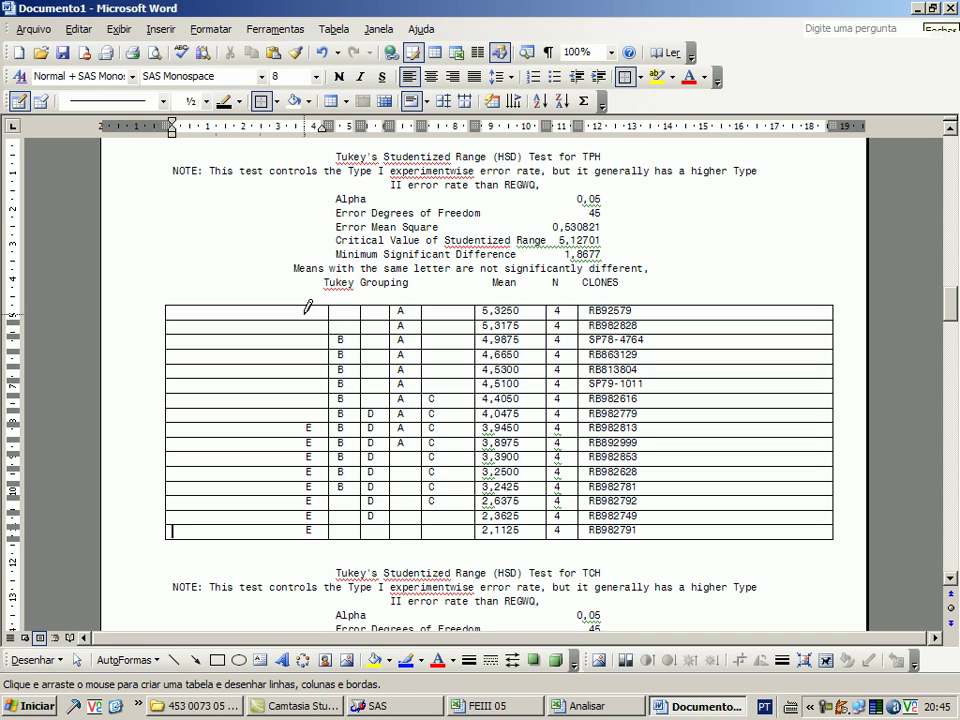
left_click_drag(304, 302, 305, 530)
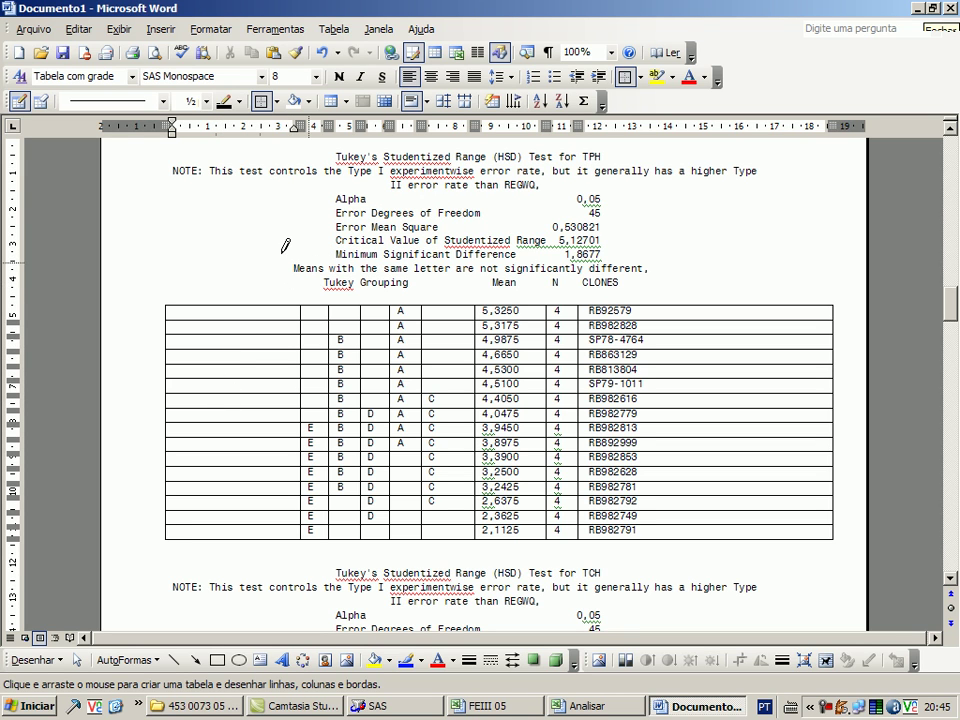
Divide the TCH table with vertical lines so the Mean, N and CLONES values sit in their own columns.
scroll(266, 223, "down", 7)
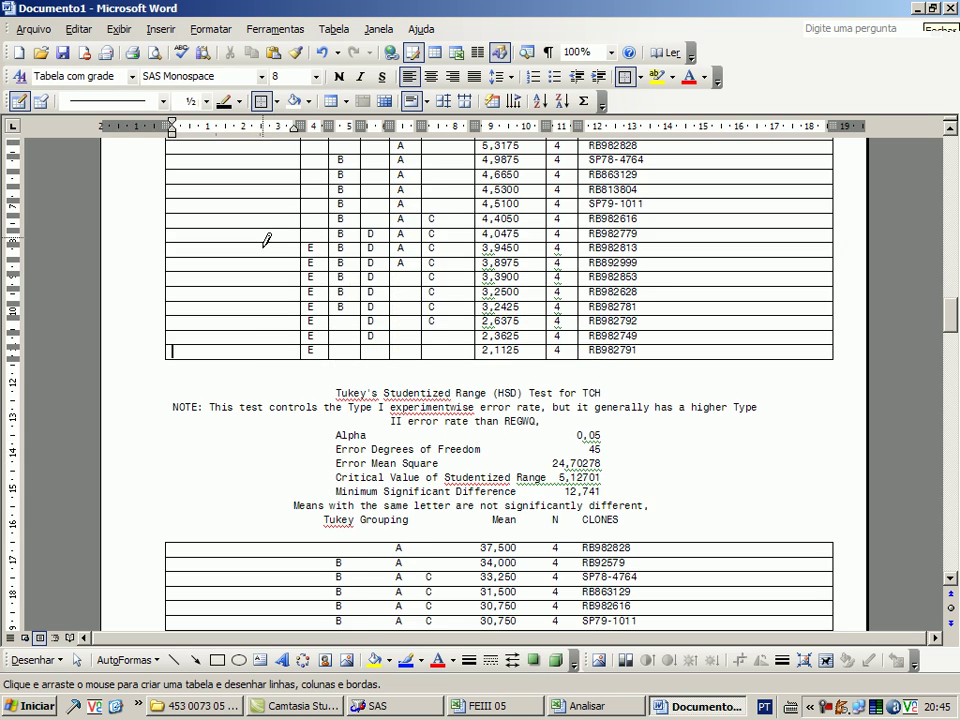
scroll(420, 285, "down", 2)
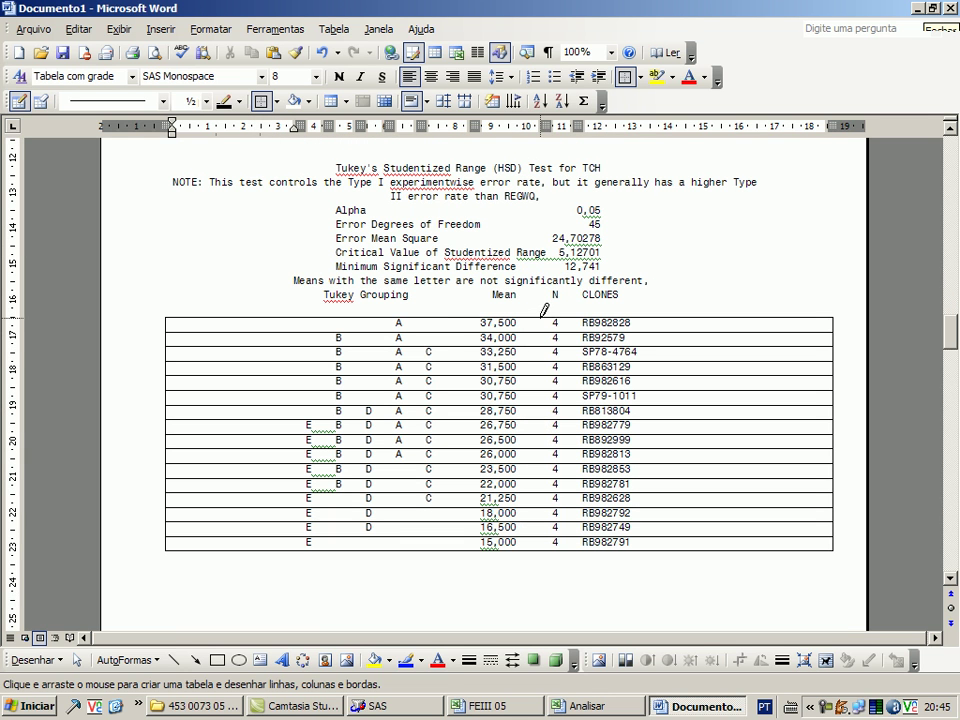
left_click_drag(546, 318, 546, 548)
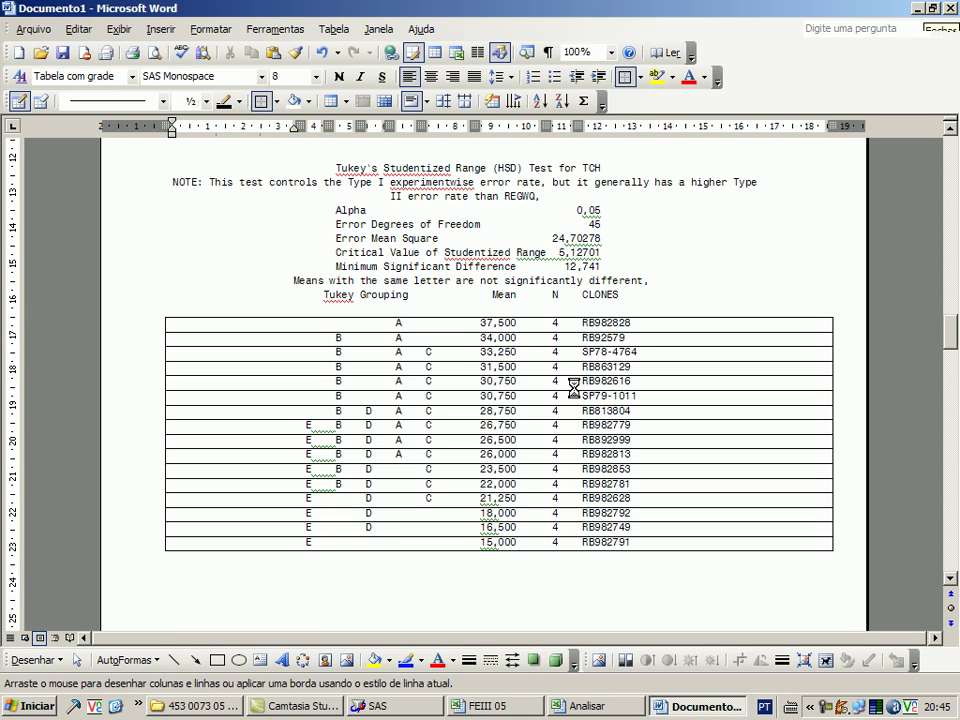
left_click_drag(578, 346, 579, 540)
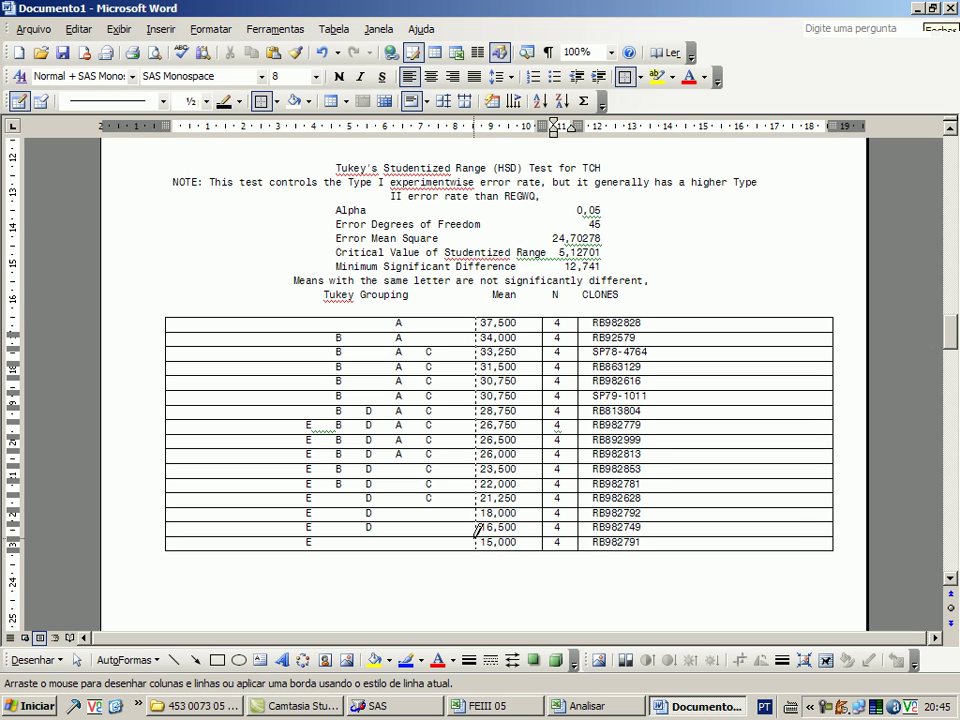
Separate the grouping letters E, B, D, A and C of the TCH table into individual columns with vertical lines.
left_click_drag(430, 318, 422, 548)
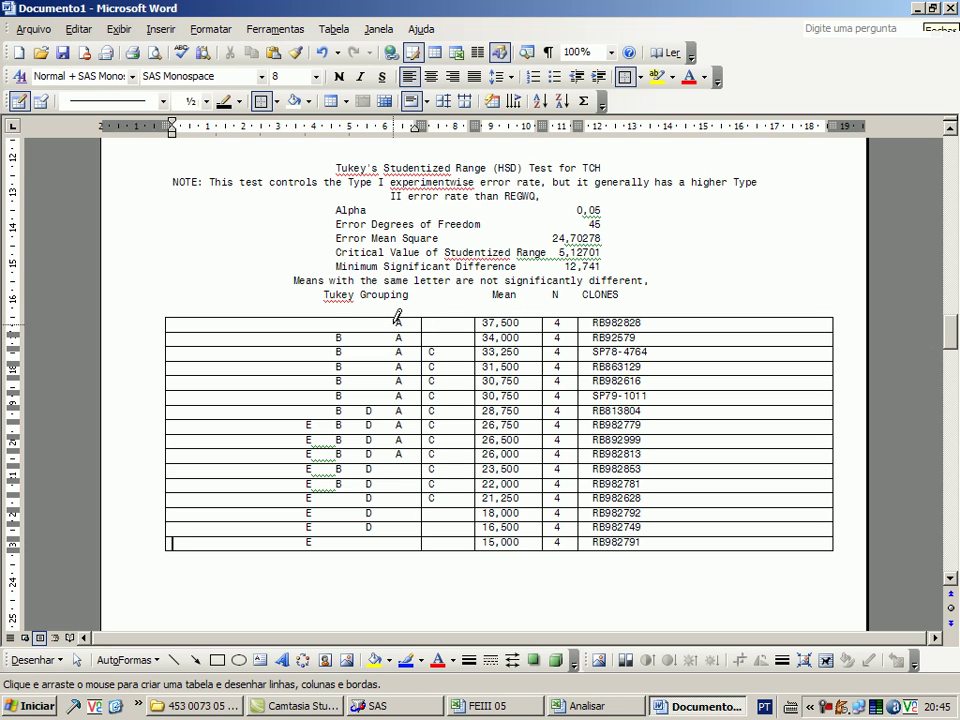
left_click_drag(391, 316, 391, 547)
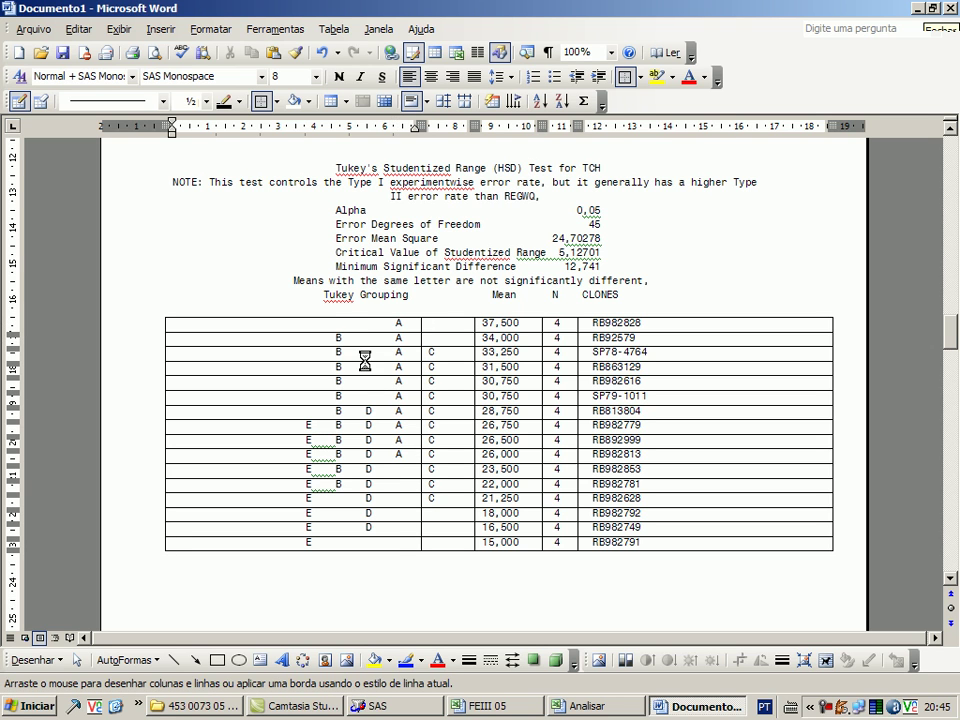
left_click_drag(365, 316, 362, 548)
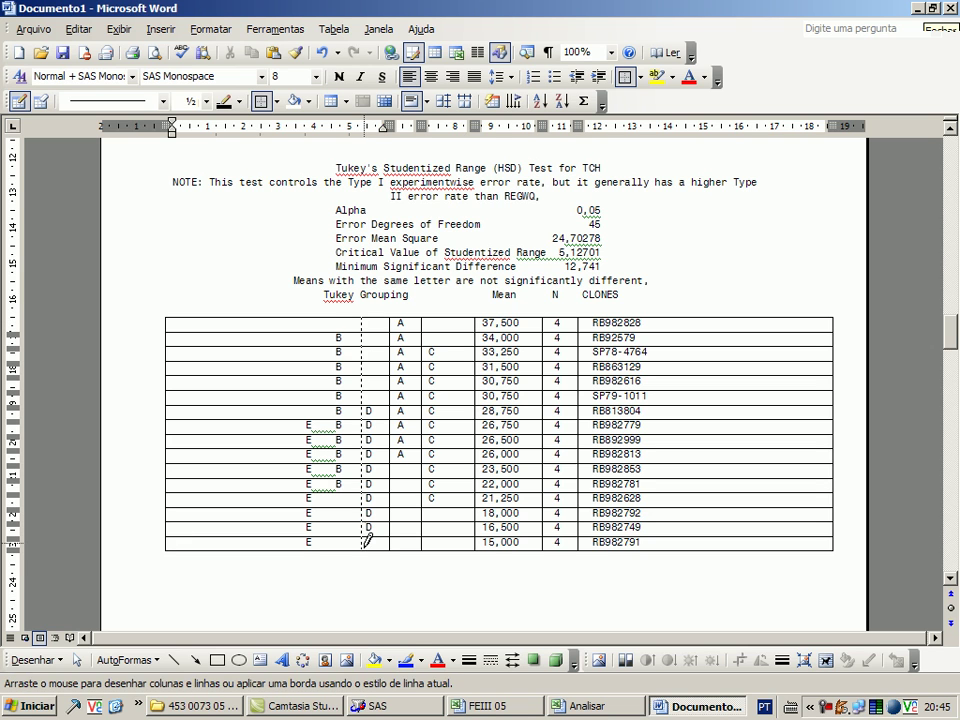
left_click_drag(333, 316, 330, 550)
left_click_drag(302, 316, 300, 550)
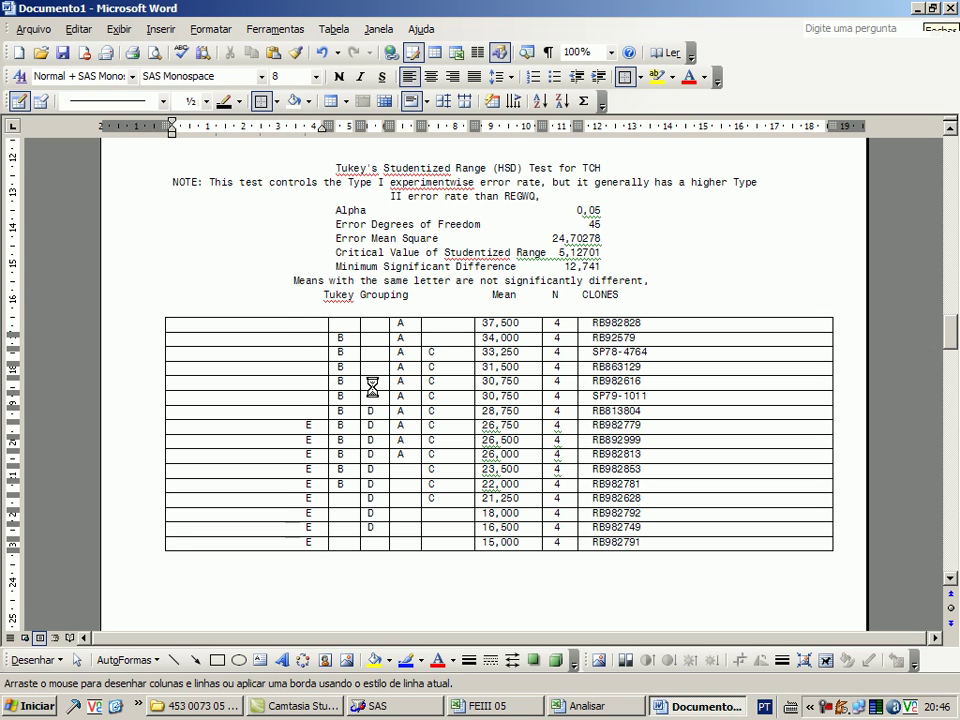
Draw vertical lines separating the Mean, N and CLONES values in the Tukey table just above the PC test.
scroll(470, 425, "down", 6)
scroll(398, 467, "down", 7)
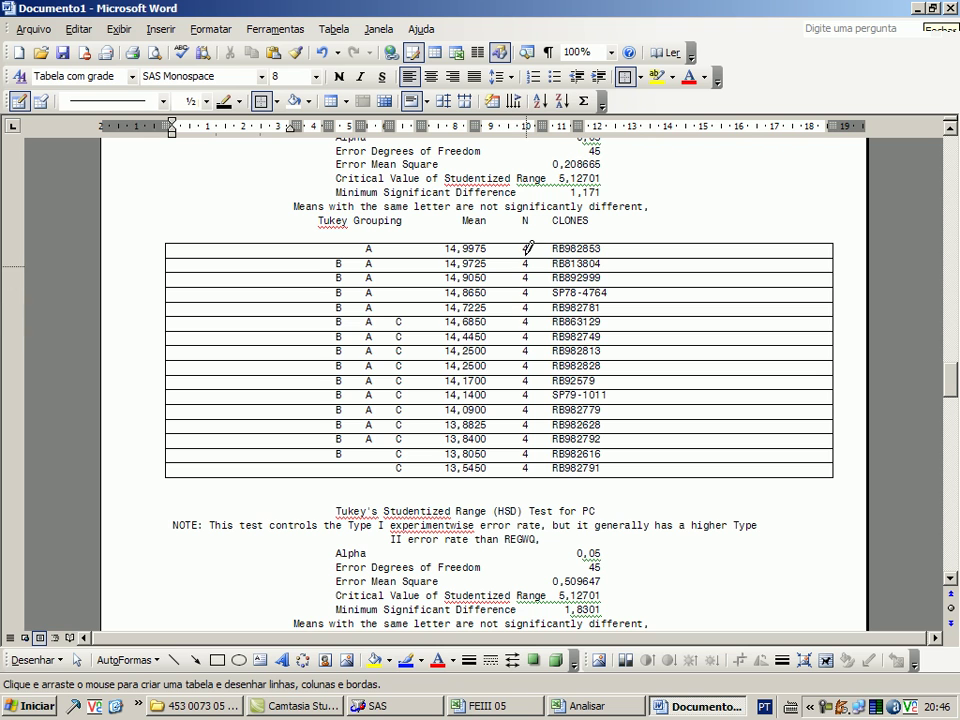
left_click_drag(520, 237, 521, 470)
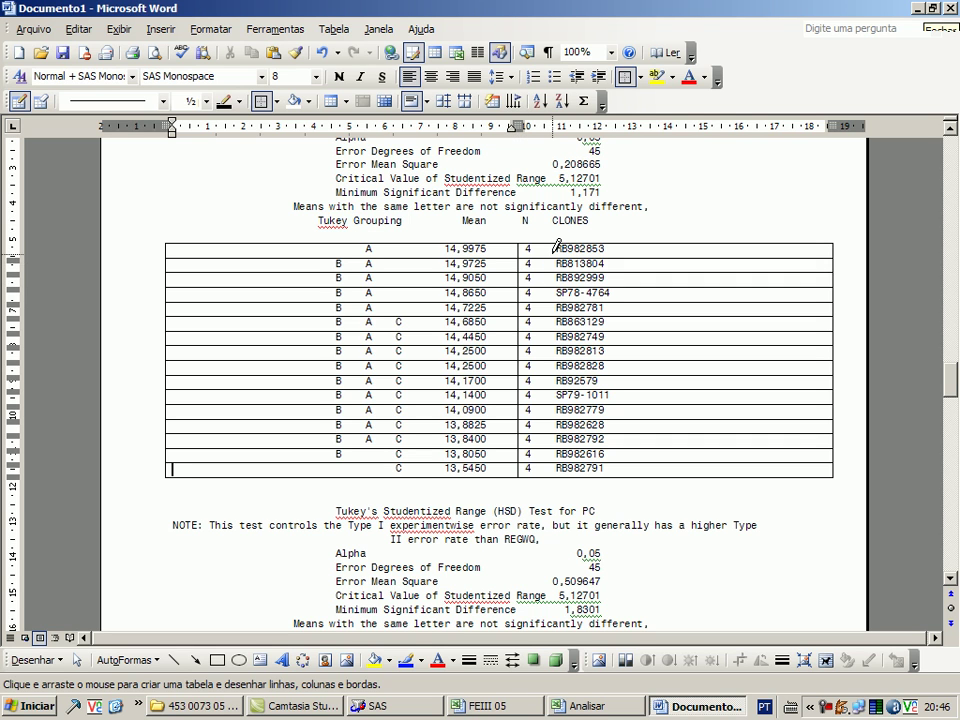
left_click_drag(551, 244, 561, 466)
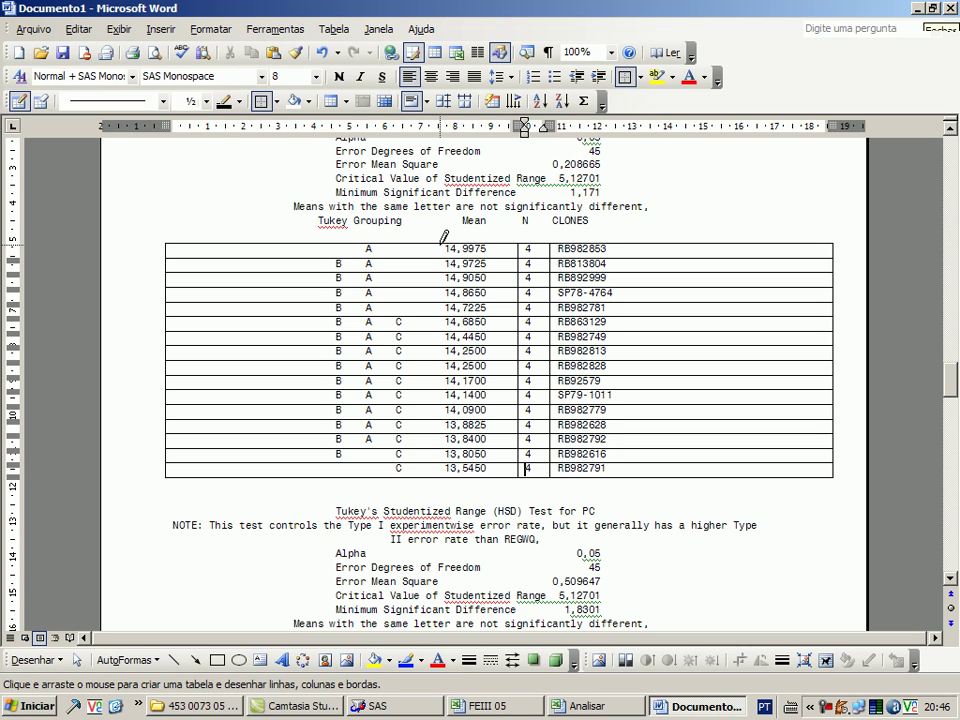
left_click_drag(441, 240, 447, 456)
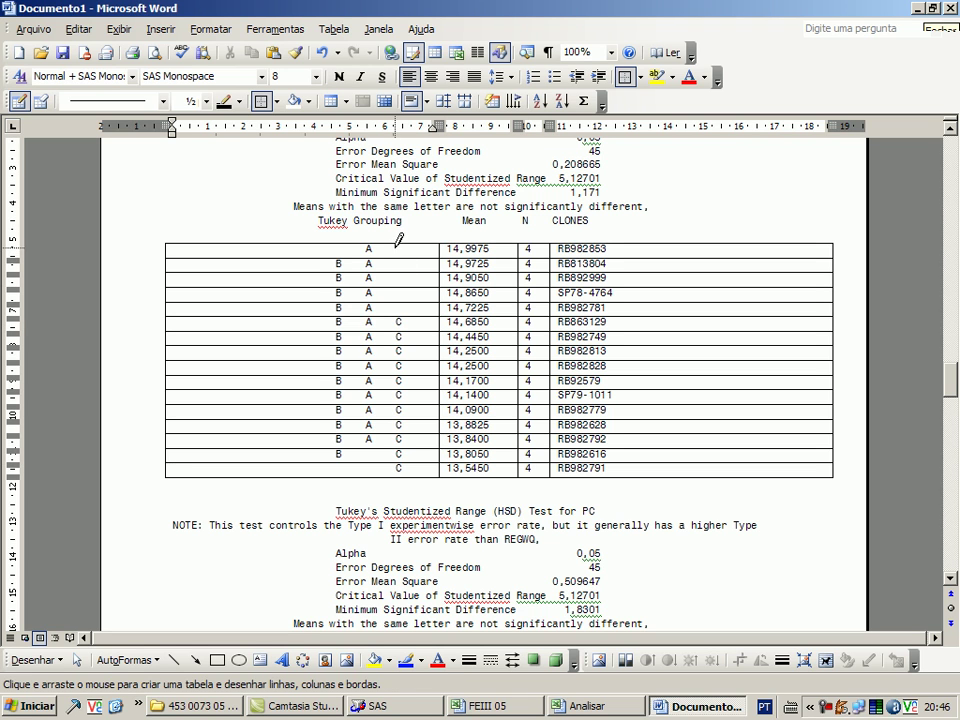
Split the grouping letters B, A and C into separate columns in the table just above the PC test.
left_click_drag(397, 280, 398, 468)
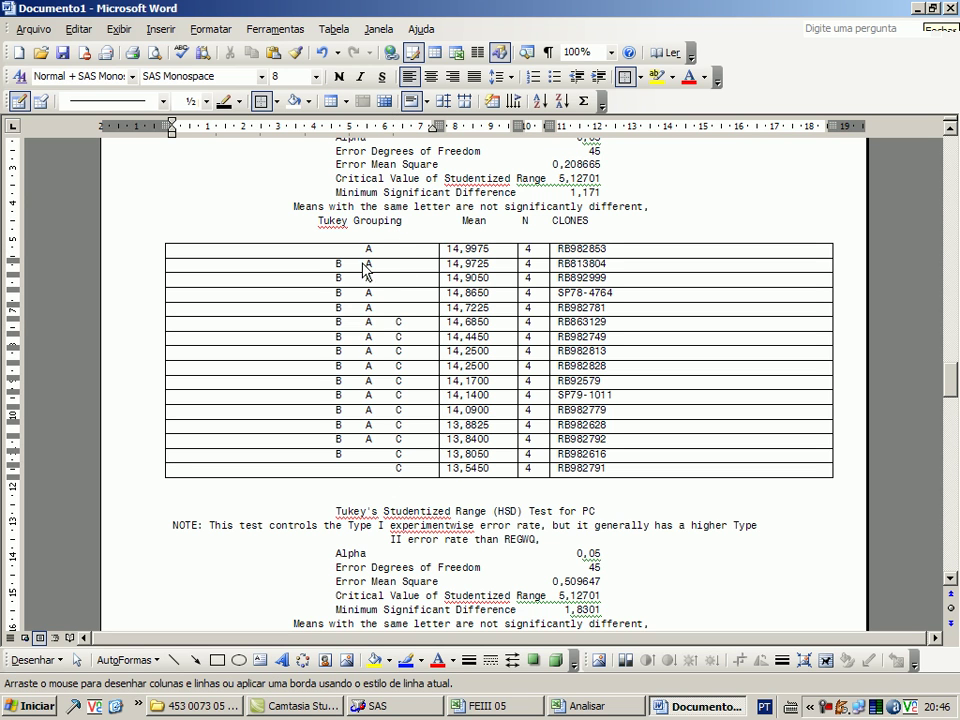
left_click_drag(366, 307, 366, 475)
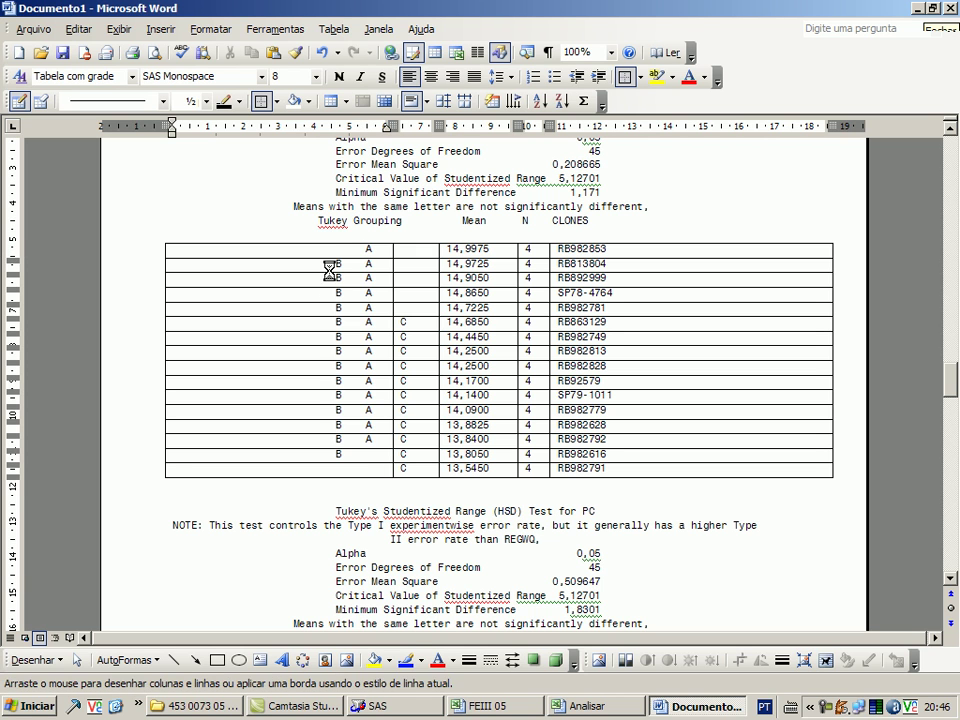
left_click_drag(337, 258, 338, 470)
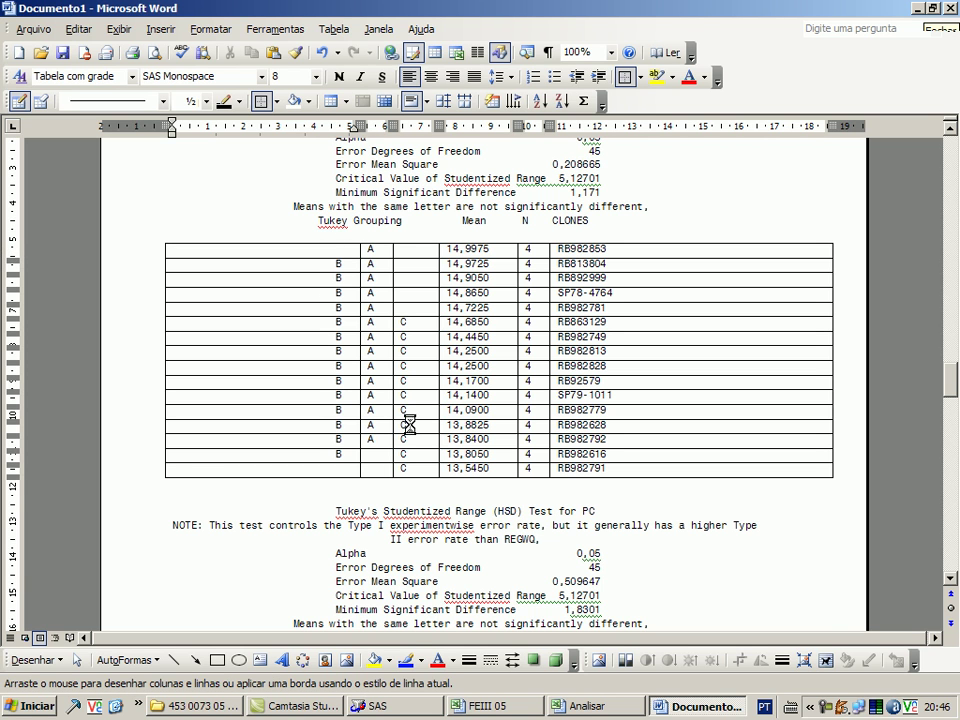
Draw vertical lines in the PC table to separate the grouping letter A, Mean, N and CLONES values into columns.
scroll(439, 380, "down", 9)
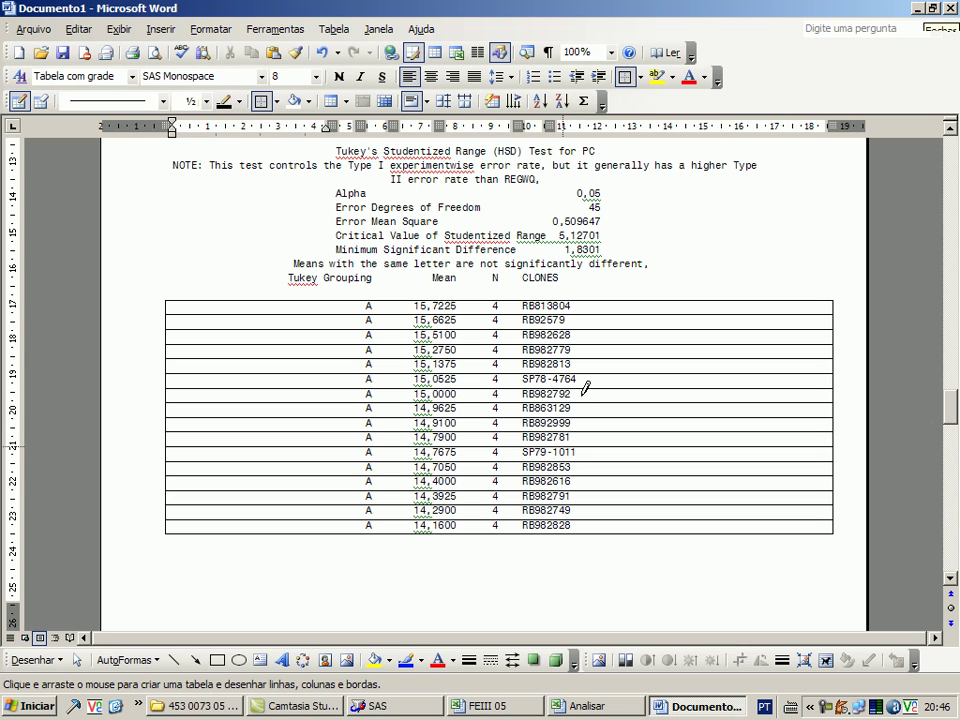
left_click_drag(492, 299, 492, 536)
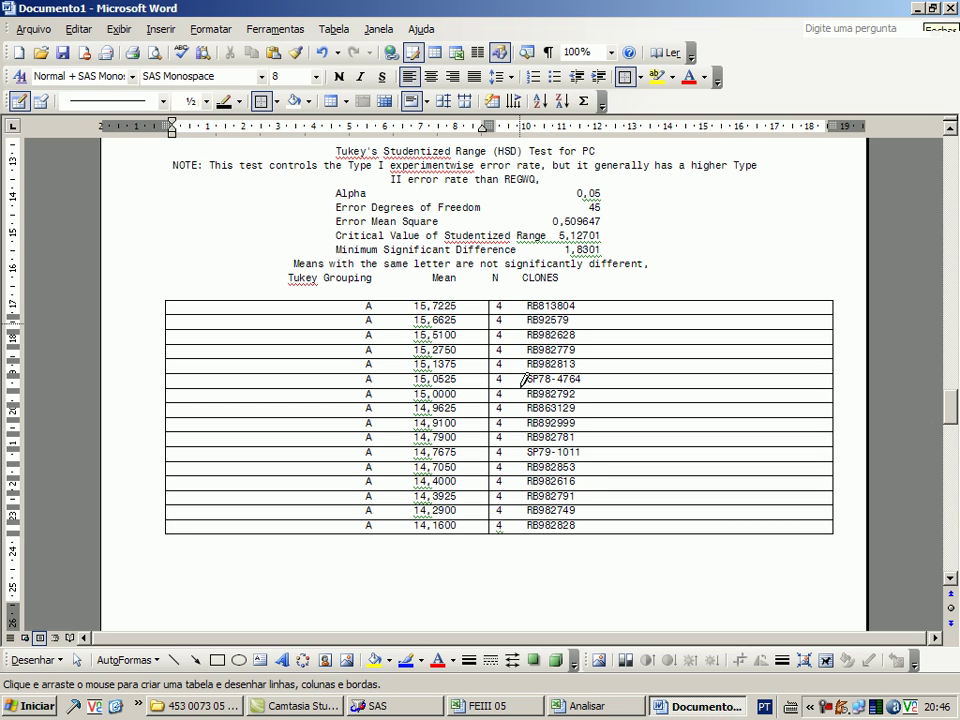
left_click_drag(521, 301, 523, 545)
left_click_drag(410, 305, 411, 533)
mouse_move(367, 299)
left_mouse_down()
mouse_move(366, 566)
mouse_move(366, 540)
left_mouse_up()
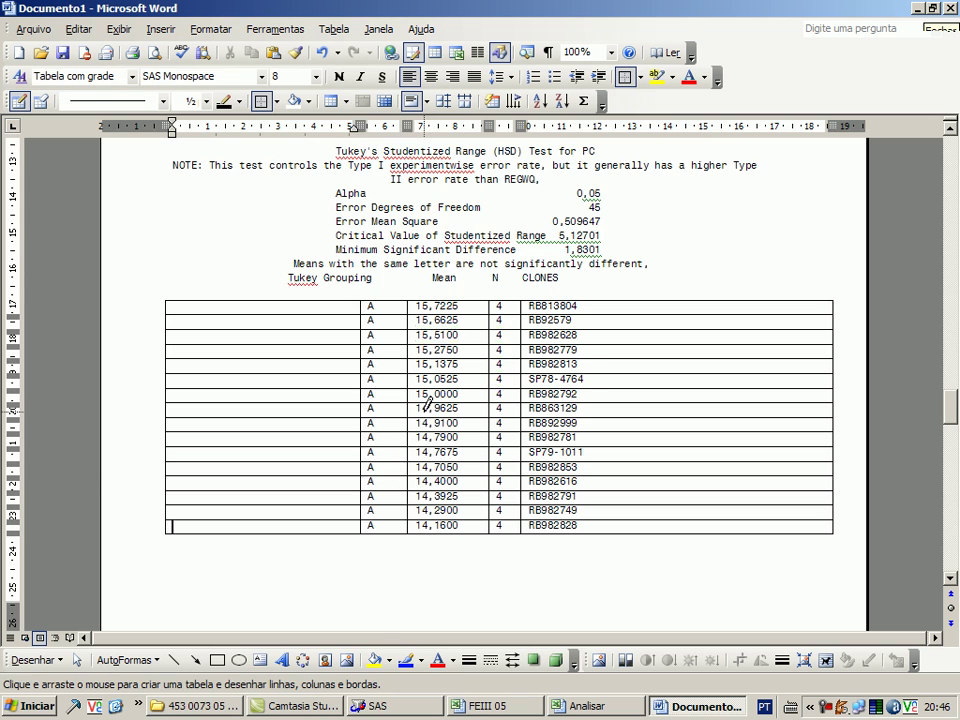
Draw vertical lines before the N and CLONES values in the Tukey table just above the BRIX test.
scroll(427, 404, "down", 10)
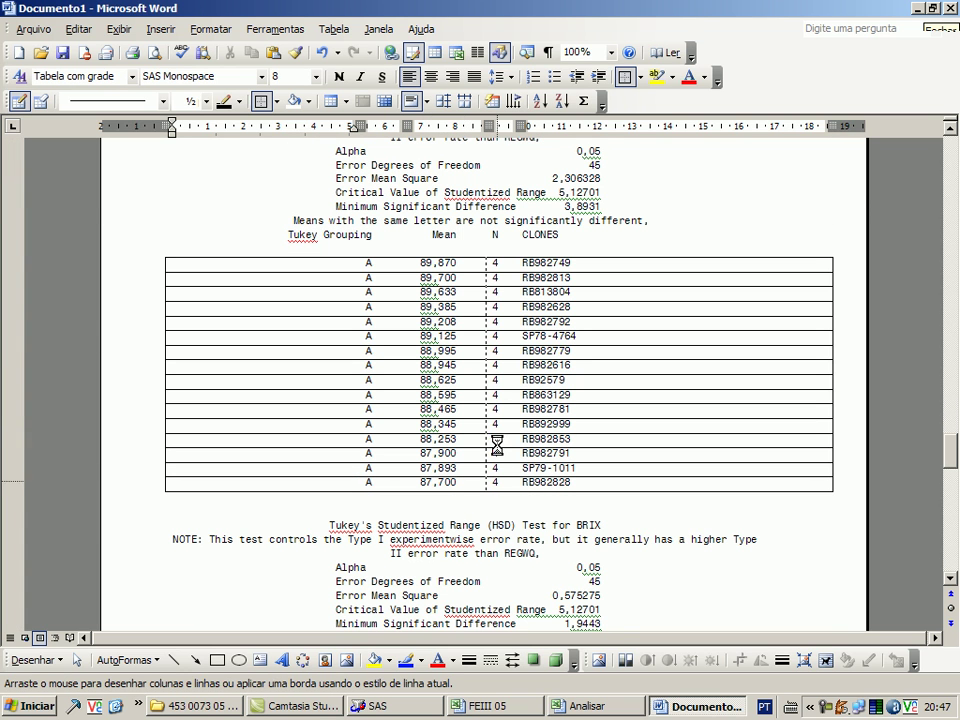
left_click_drag(517, 262, 521, 258)
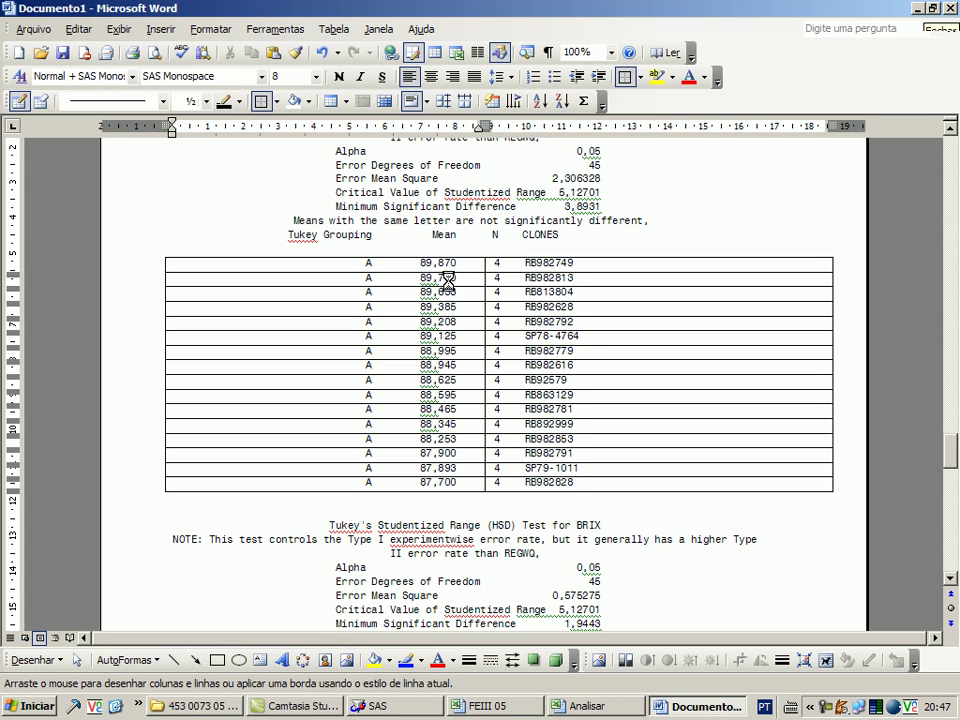
Draw vertical borders down the PUREZA table separating the mean values from N and the letter A from the blank area.
left_click_drag(419, 259, 417, 490)
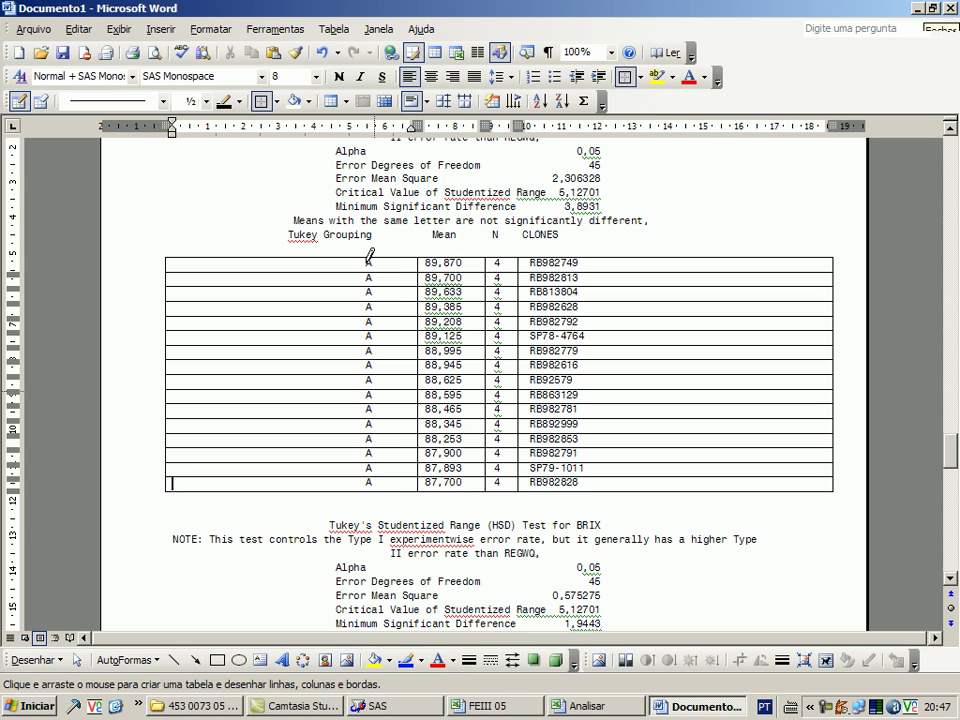
left_click_drag(362, 256, 361, 490)
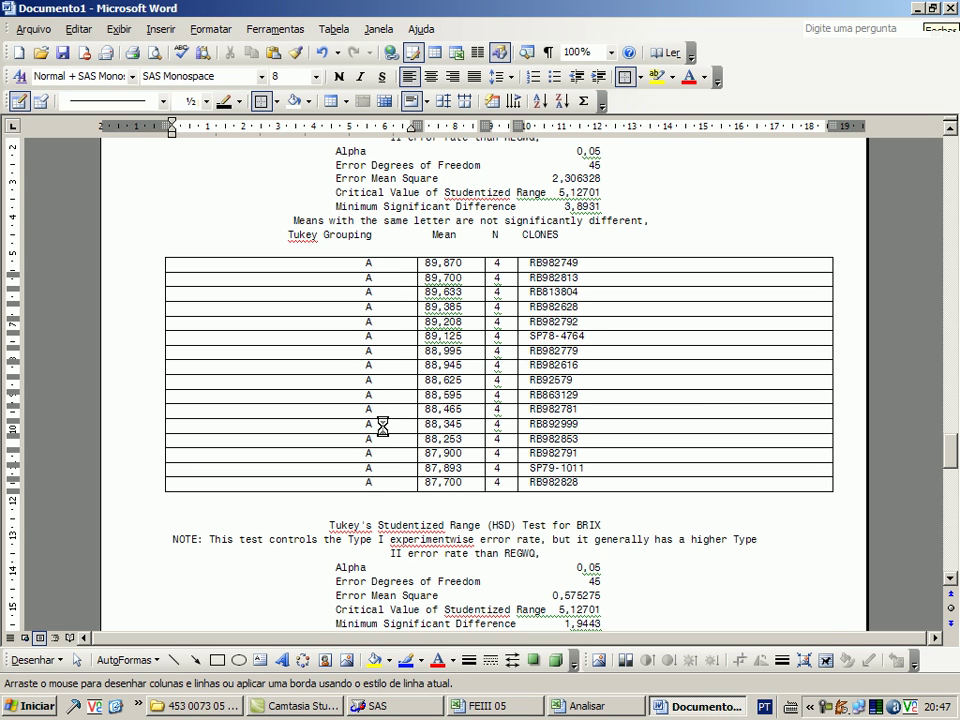
Draw vertical borders down the BRIX table to split the grouping letters B, A and C, mean, N and clone into separate columns.
scroll(398, 367, "down", 8)
left_click_drag(521, 316, 531, 541)
left_click_drag(556, 318, 549, 541)
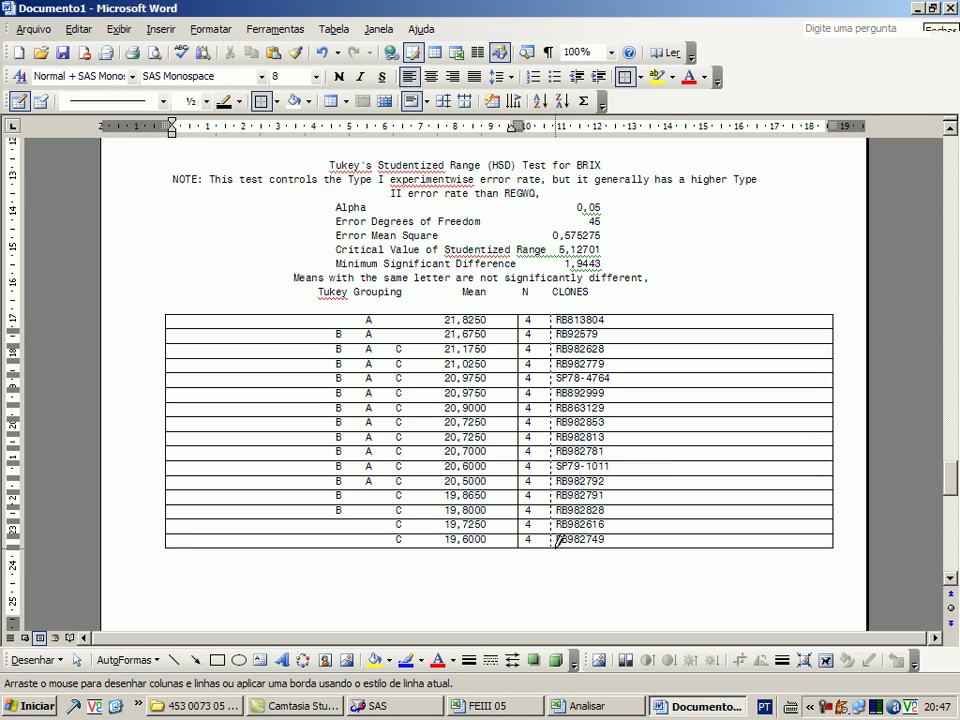
left_click_drag(441, 312, 443, 539)
left_click_drag(396, 318, 396, 546)
left_click_drag(359, 316, 361, 482)
left_click_drag(364, 536, 364, 544)
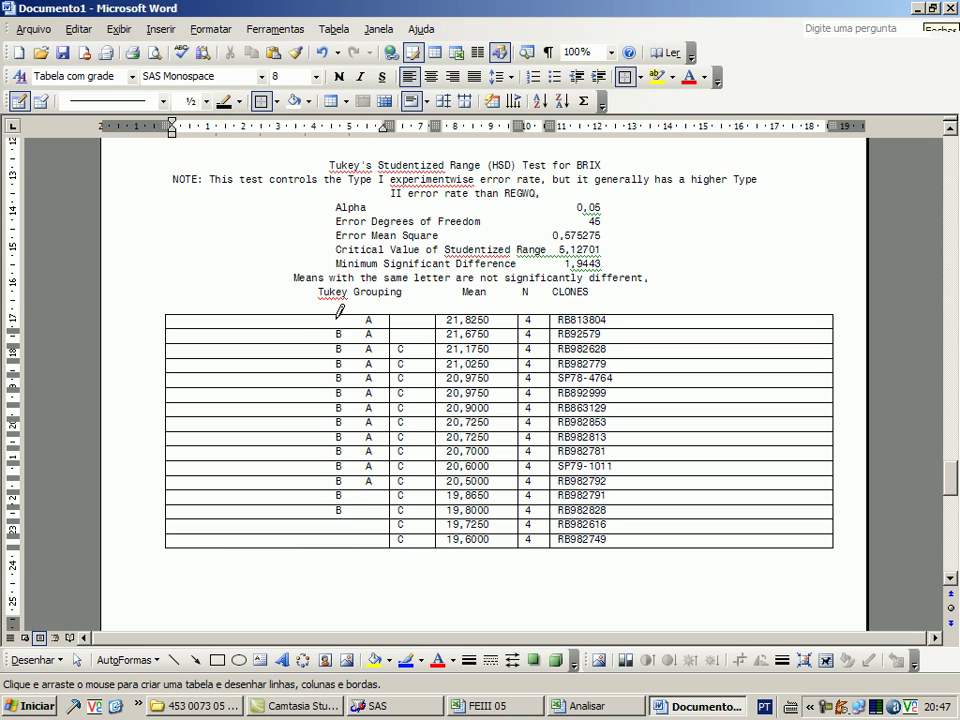
left_click_drag(335, 318, 336, 546)
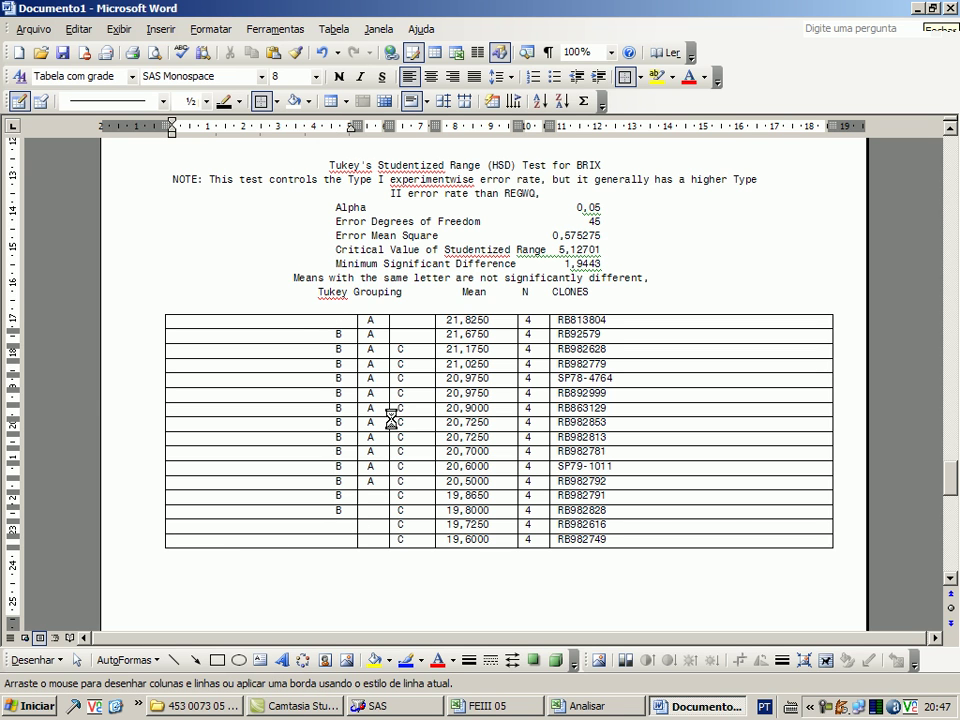
Draw vertical borders down the ATR table to separate the grouping letter, mean, N and clone into columns.
scroll(400, 420, "down", 12)
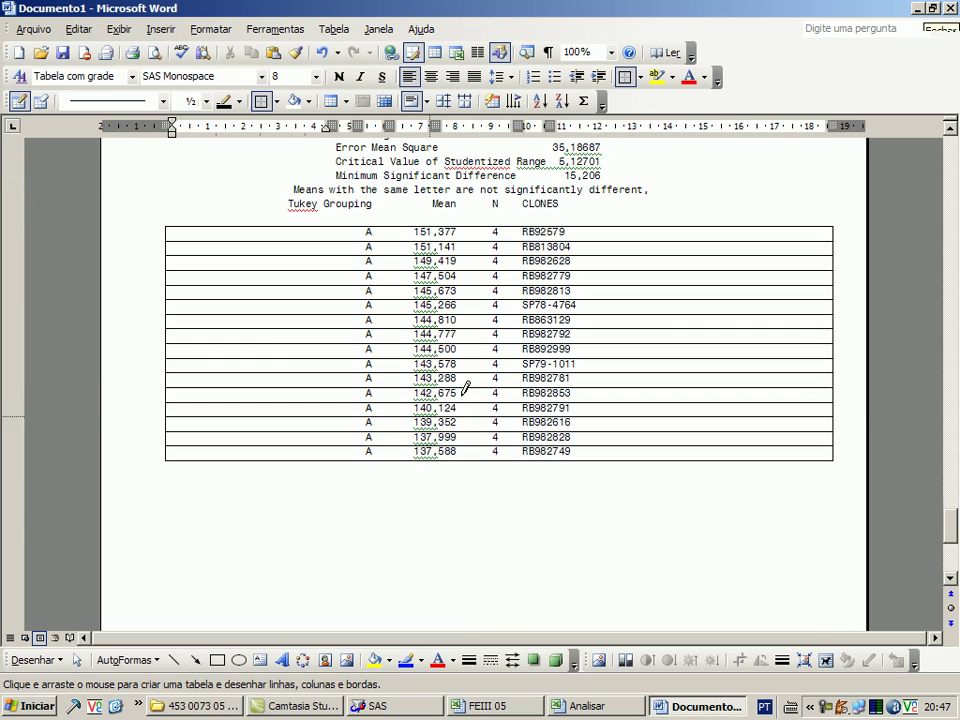
mouse_move(487, 225)
left_mouse_down()
mouse_move(500, 362)
mouse_move(489, 458)
left_mouse_up()
left_click_drag(520, 228, 500, 458)
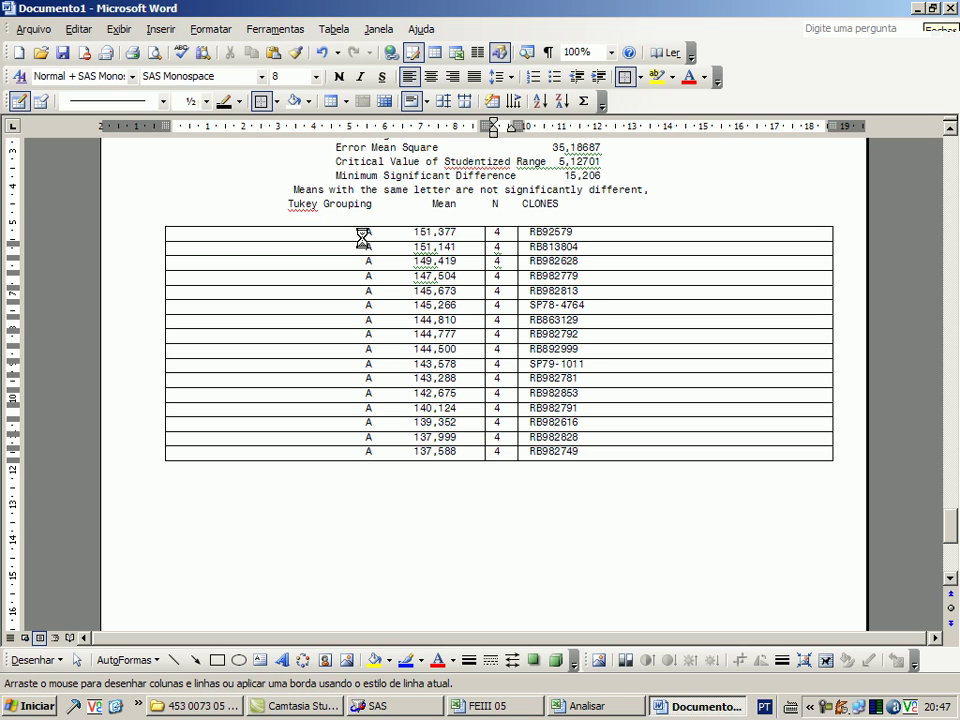
left_click_drag(364, 228, 364, 452)
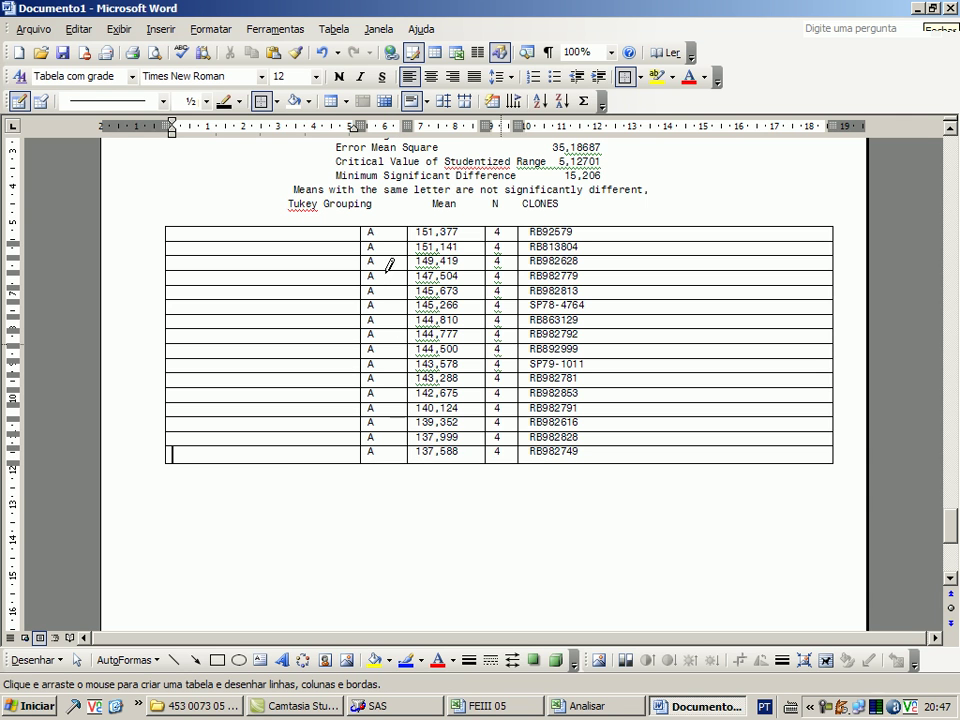
Check the end of the document for remaining tables and review the divided tables back up to the TPH test.
scroll(409, 471, "down", 8)
scroll(476, 493, "up", 7)
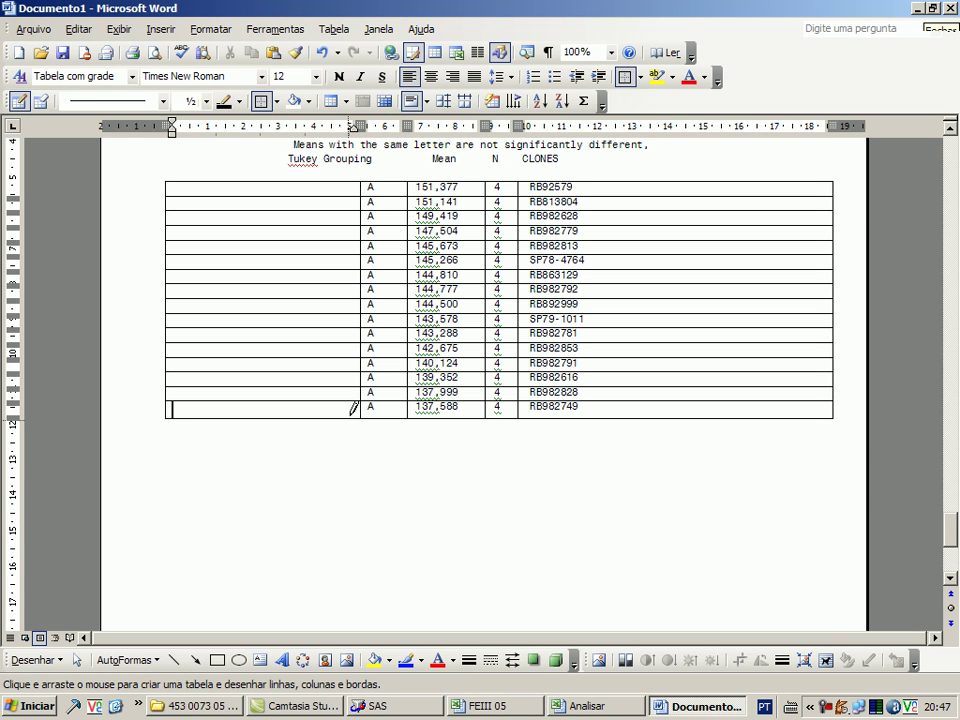
scroll(365, 376, "up", 5)
scroll(365, 376, "down", 20)
scroll(365, 376, "up", 4)
scroll(365, 376, "up", 12)
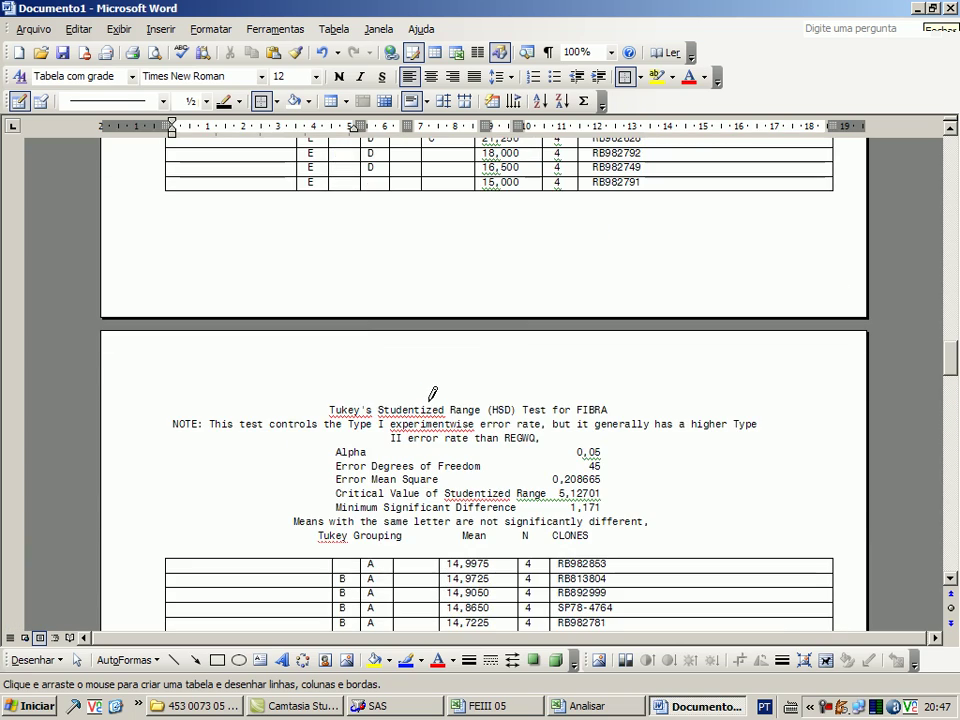
scroll(510, 443, "up", 15)
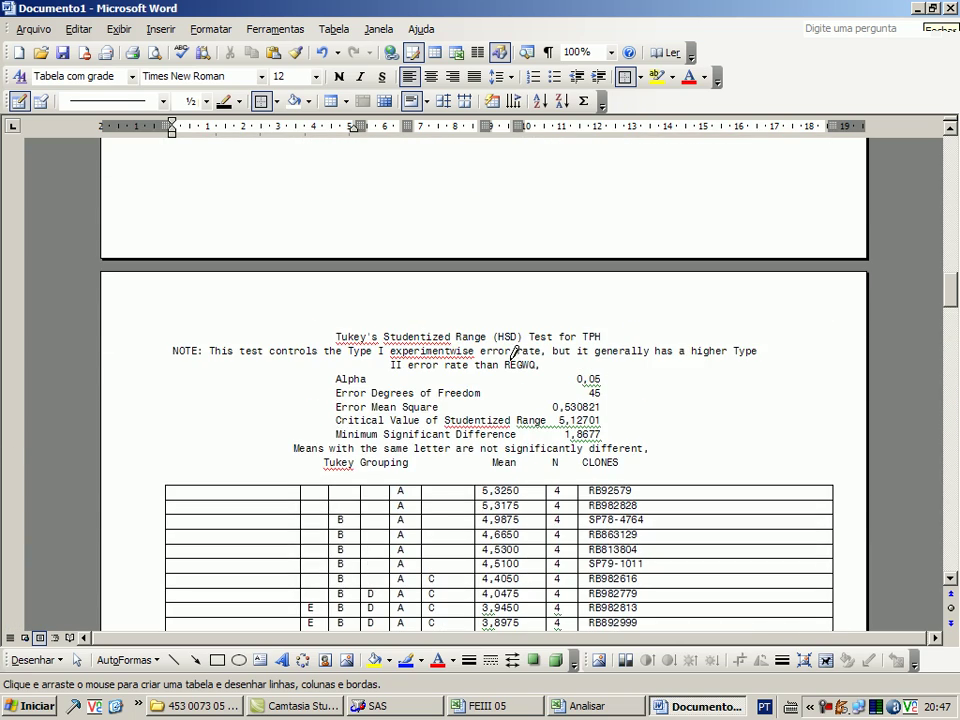
scroll(545, 362, "down", 2)
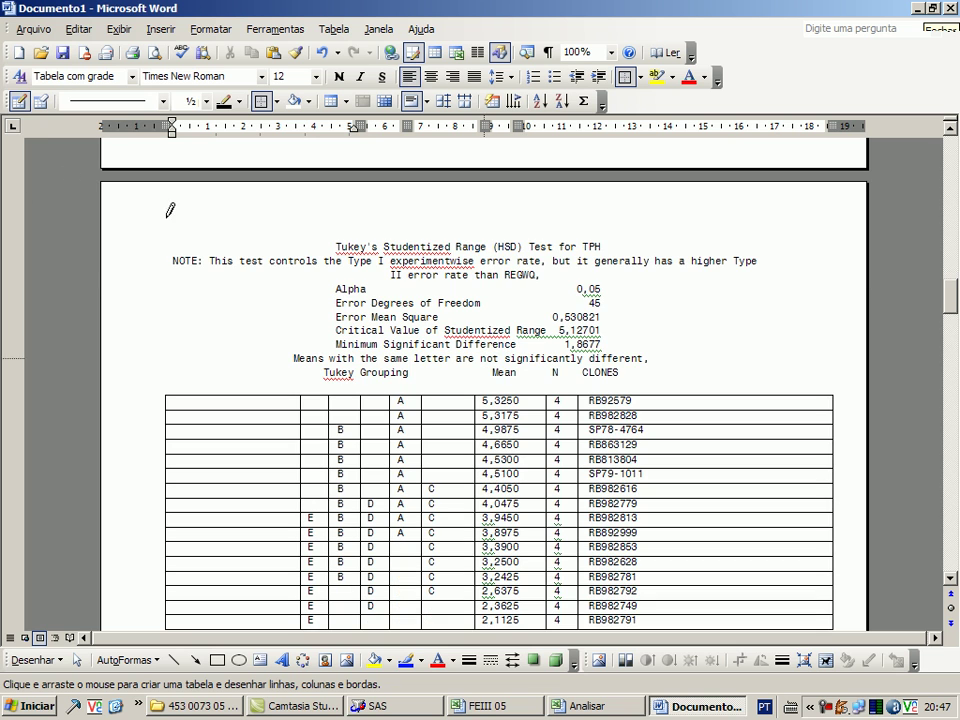
Turn off table drawing and delete the empty first column and the N column from the TPH table.
left_click(19, 103)
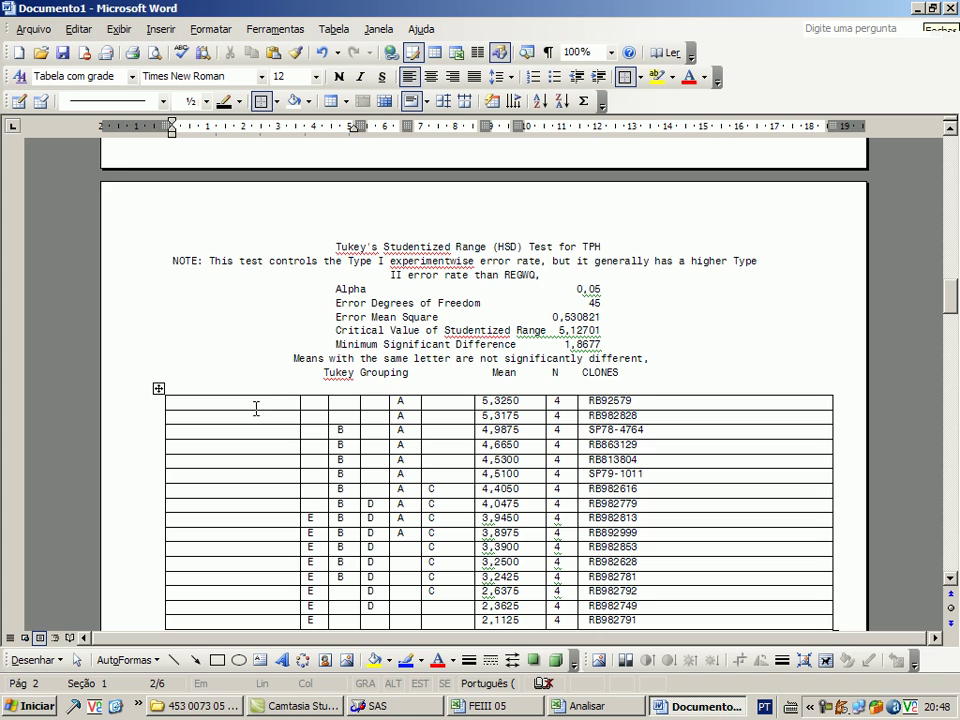
scroll(266, 400, "down", 2)
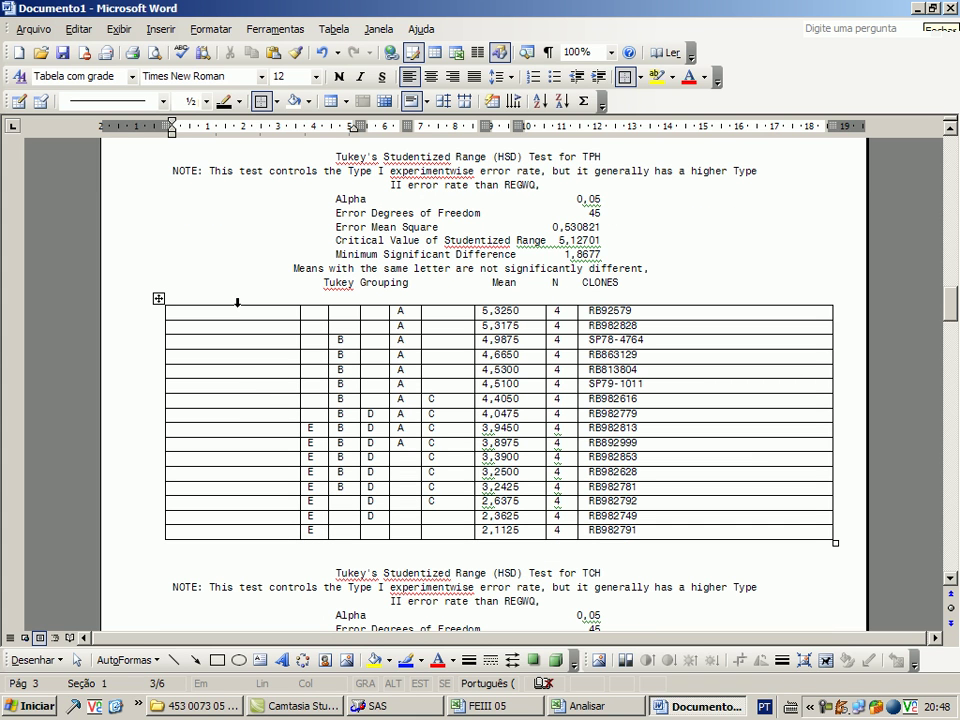
left_click(237, 302)
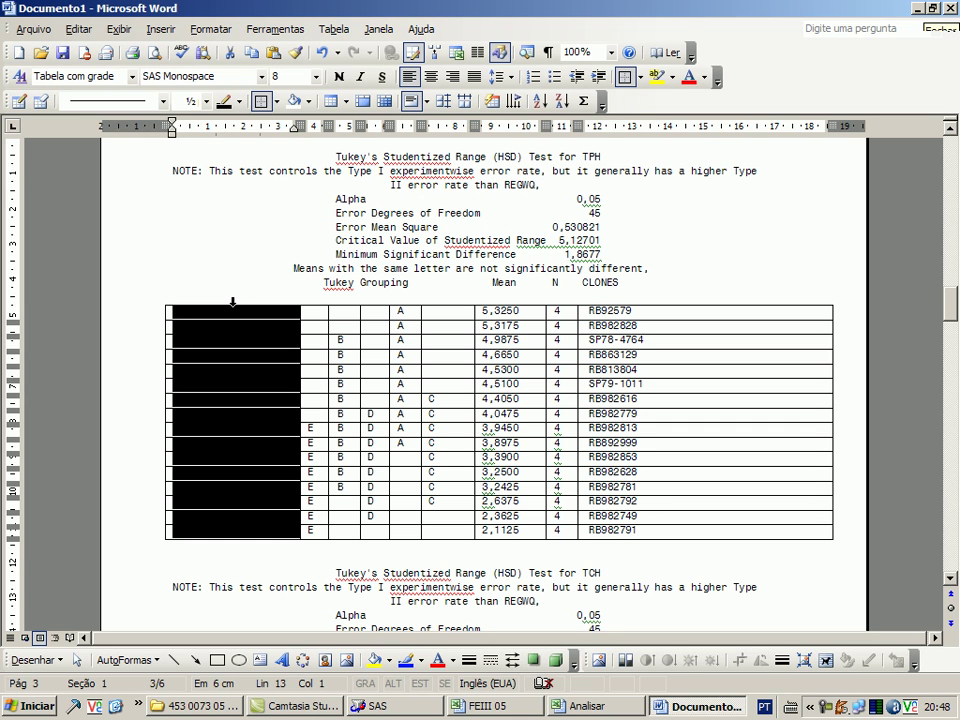
right_click(236, 311)
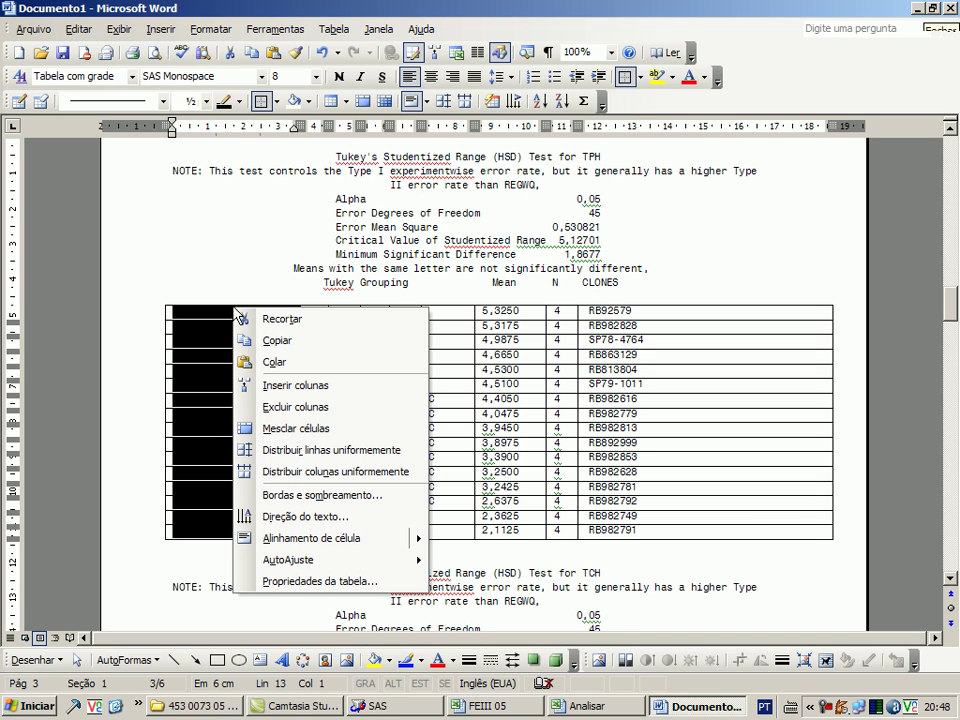
left_click(281, 409)
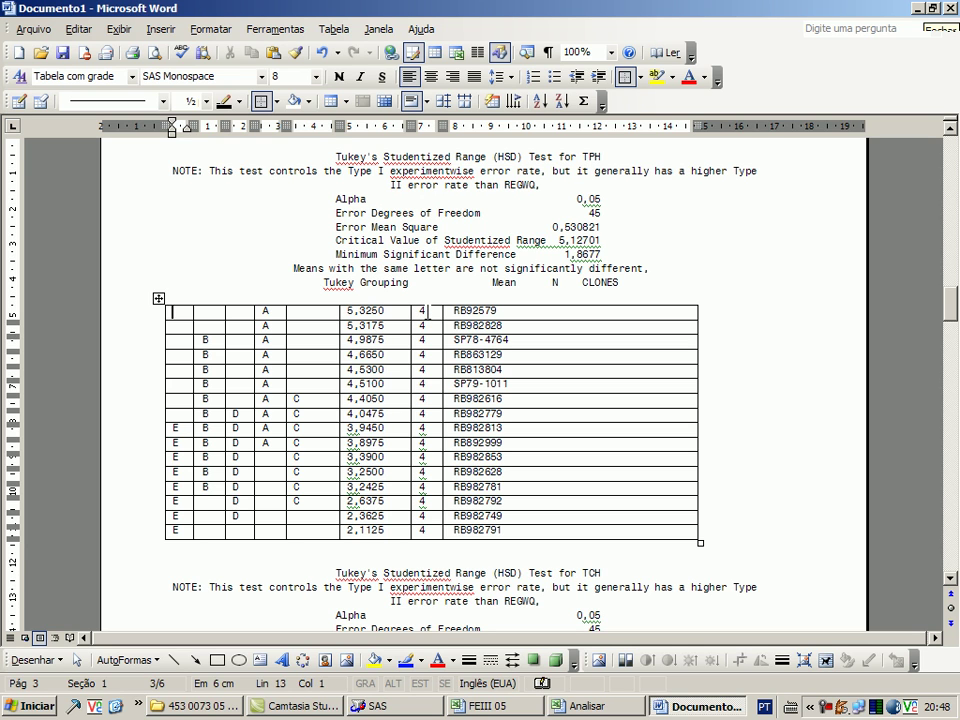
left_click(440, 362)
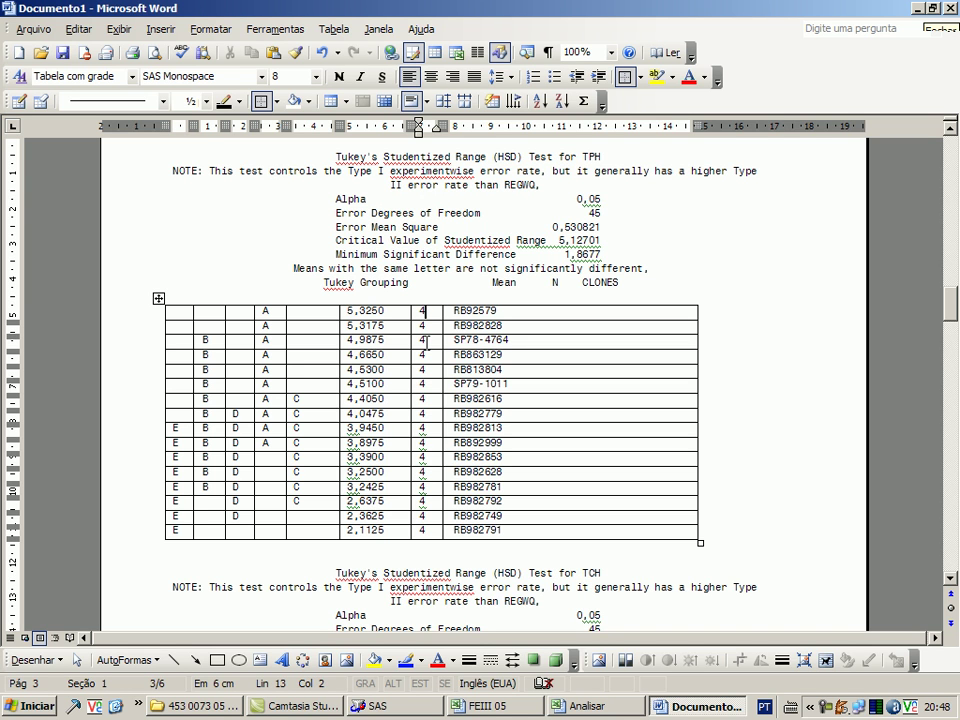
key("F4")
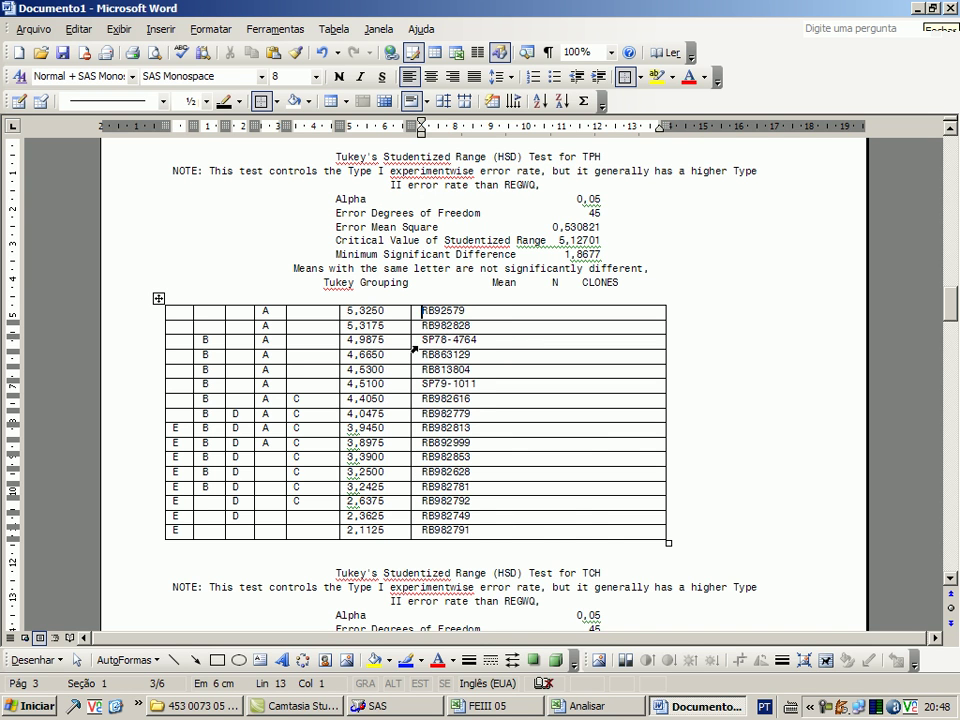
Delete the empty first column and the N column from the TCH table.
scroll(426, 345, "down", 10)
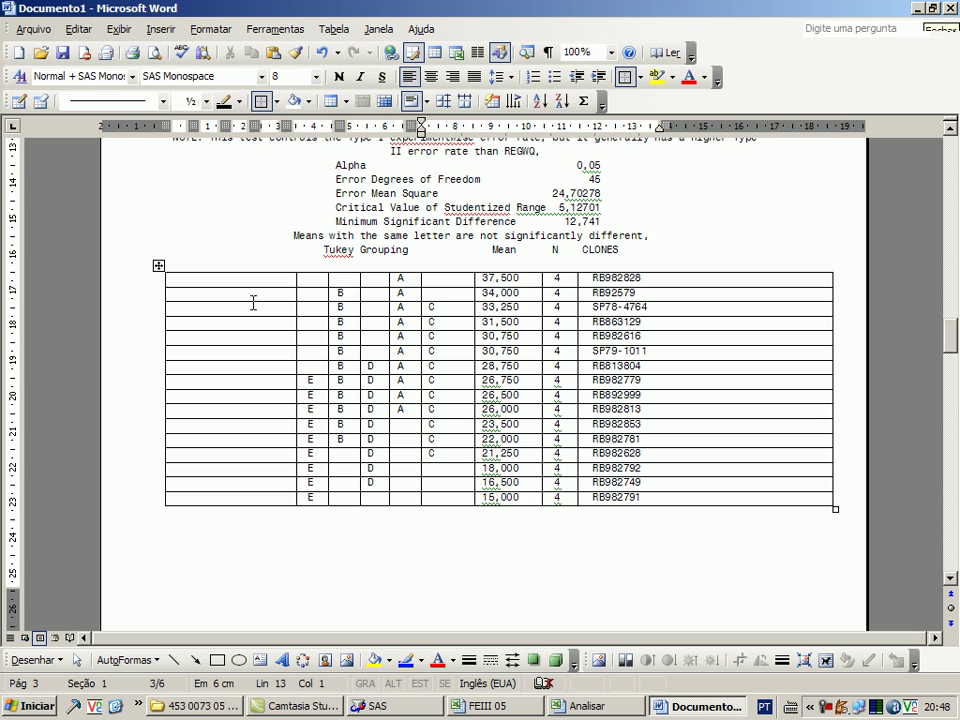
left_click(231, 297)
key("F4")
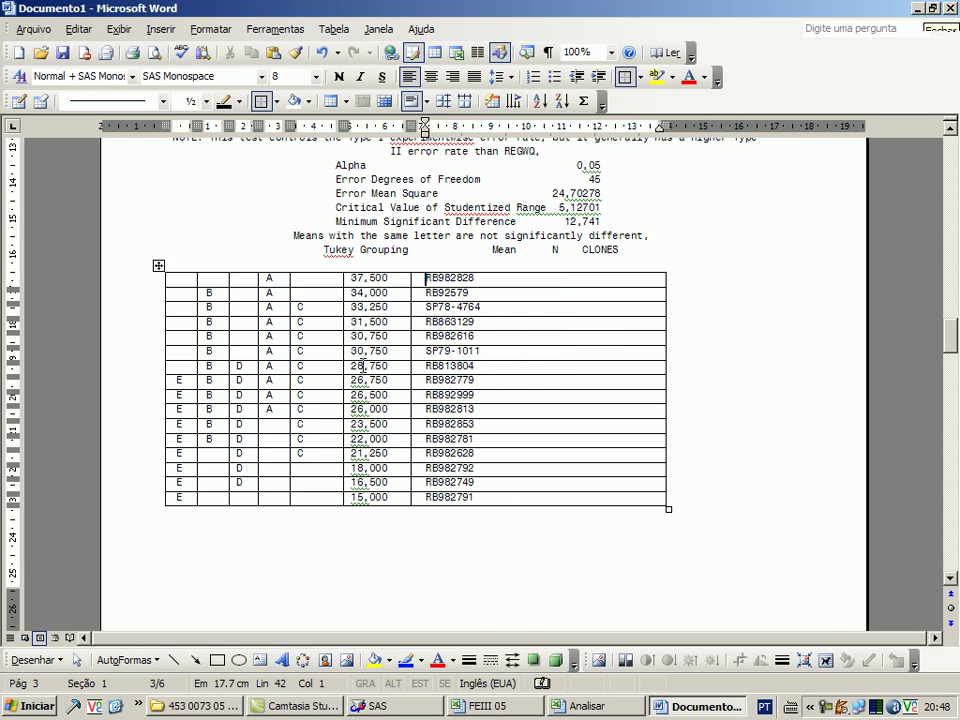
Delete the empty first column and the N column from the FIBRA table.
scroll(288, 403, "down", 9)
left_click(246, 478)
key("F4")
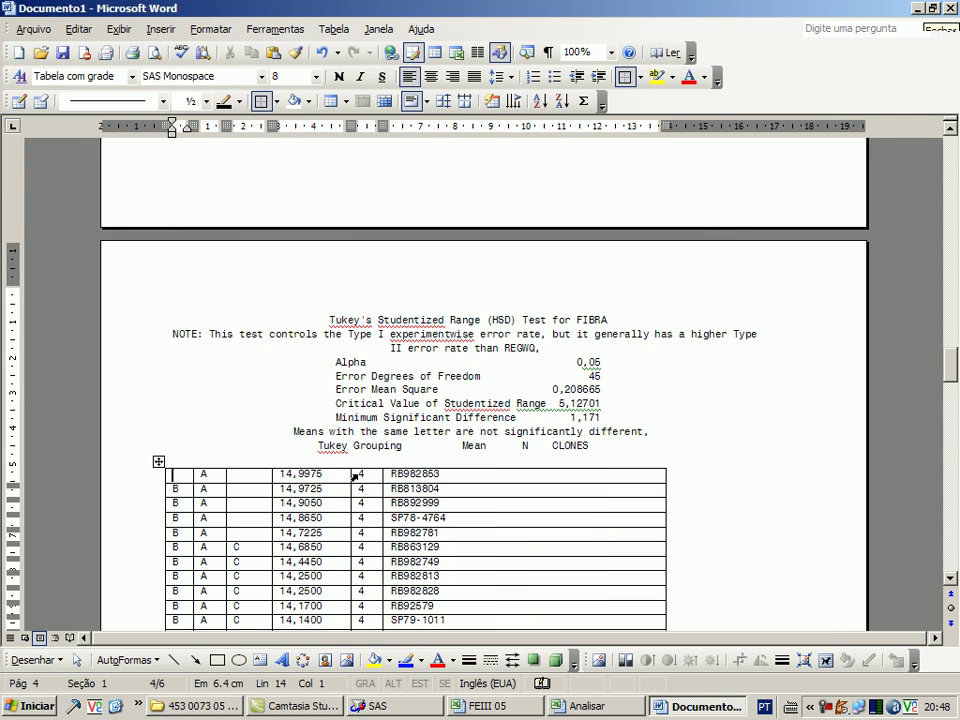
scroll(365, 405, "down", 2)
left_click(369, 390)
key("F4")
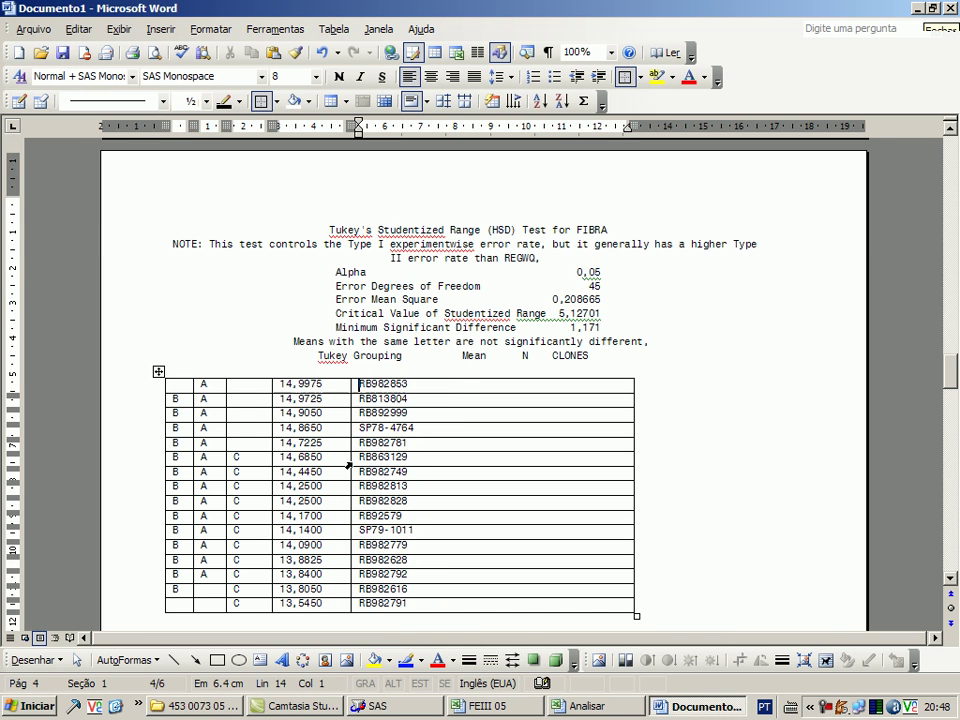
Delete the empty first column and the N column from the PC table.
scroll(349, 463, "down", 9)
left_click(314, 418)
key("F4")
left_click(302, 402)
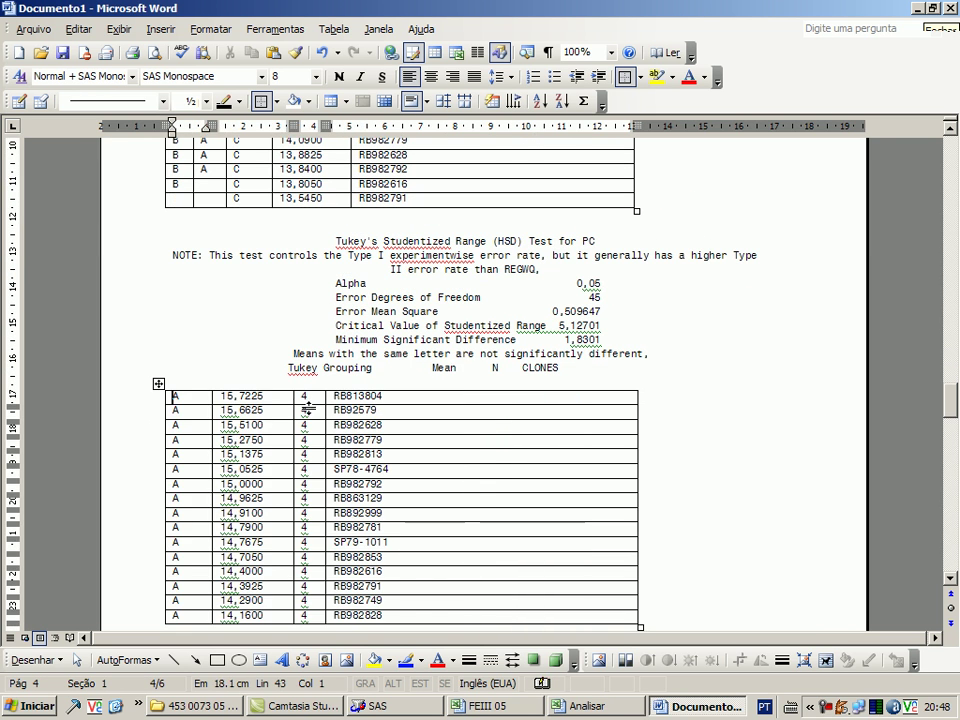
key("F4")
Delete the empty first column and the N column from the PUREZA table.
scroll(300, 416, "down", 13)
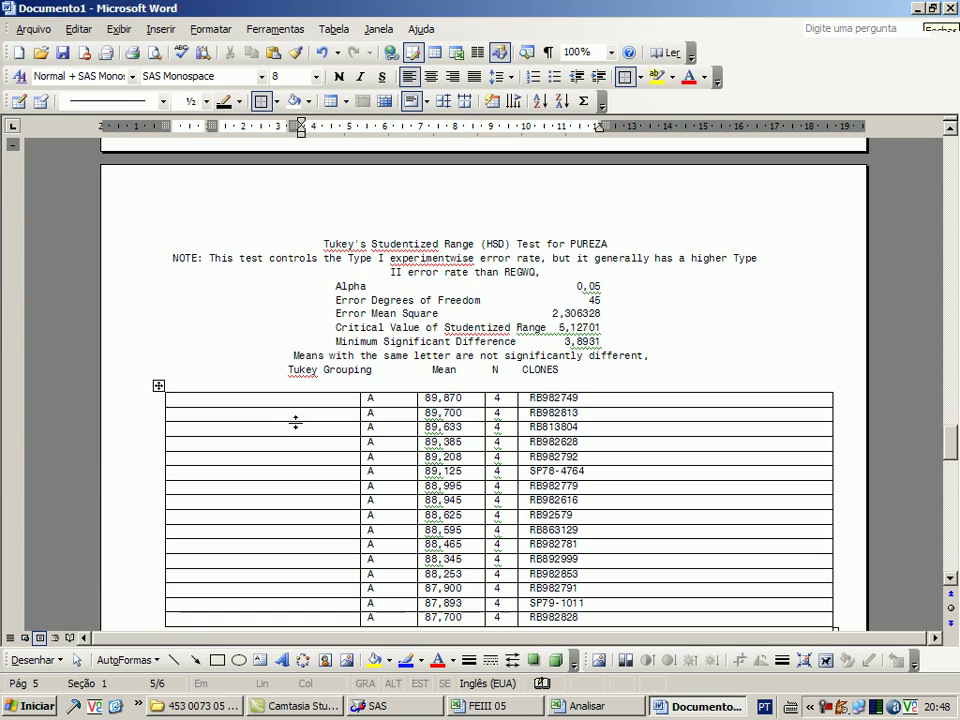
left_click(289, 417)
key("F4")
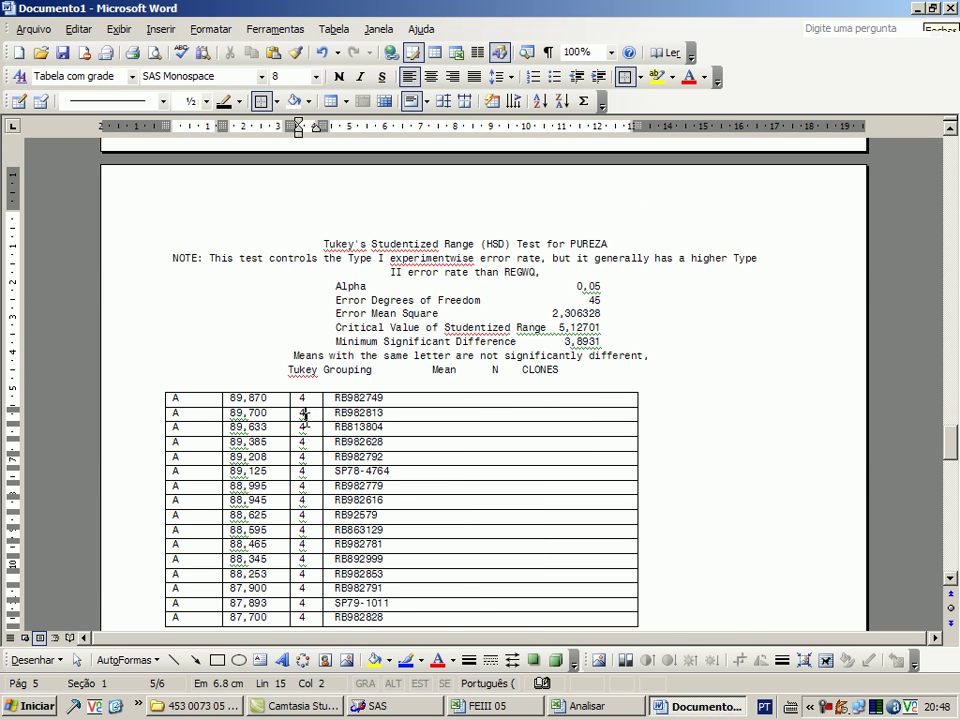
left_click(242, 417)
key("F4")
Delete the empty first column and the N column from the BRIX table.
scroll(296, 425, "down", 5)
scroll(296, 425, "down", 3)
left_click(309, 431)
key("F4")
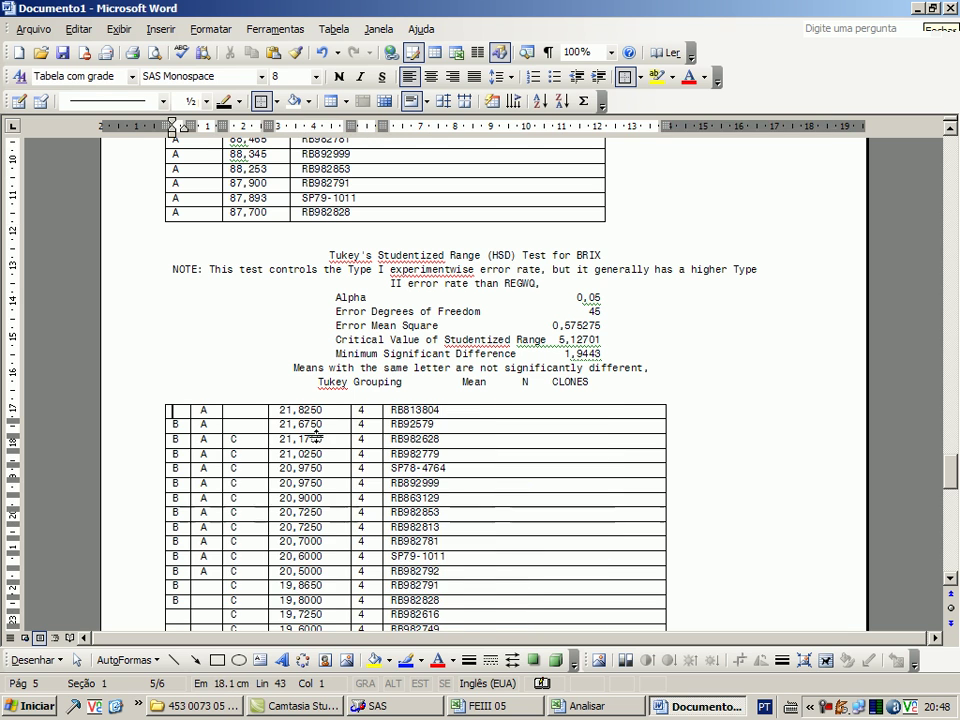
left_click(369, 425)
key("F4")
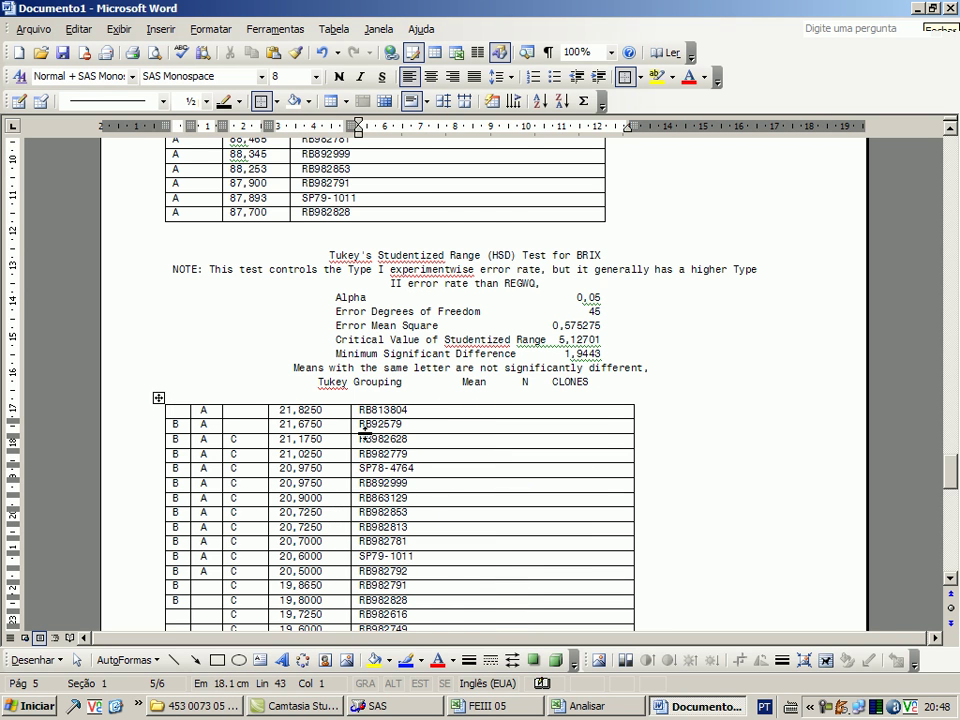
Delete the empty first column and the N column from the ATR table.
scroll(364, 428, "down", 10)
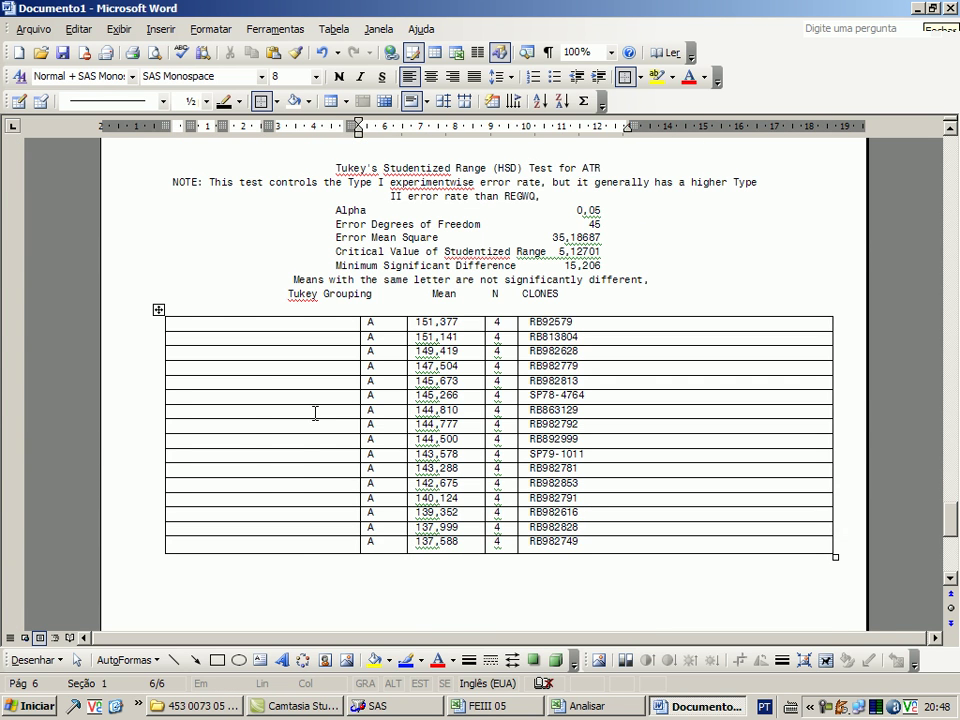
left_click(315, 413)
key("F4")
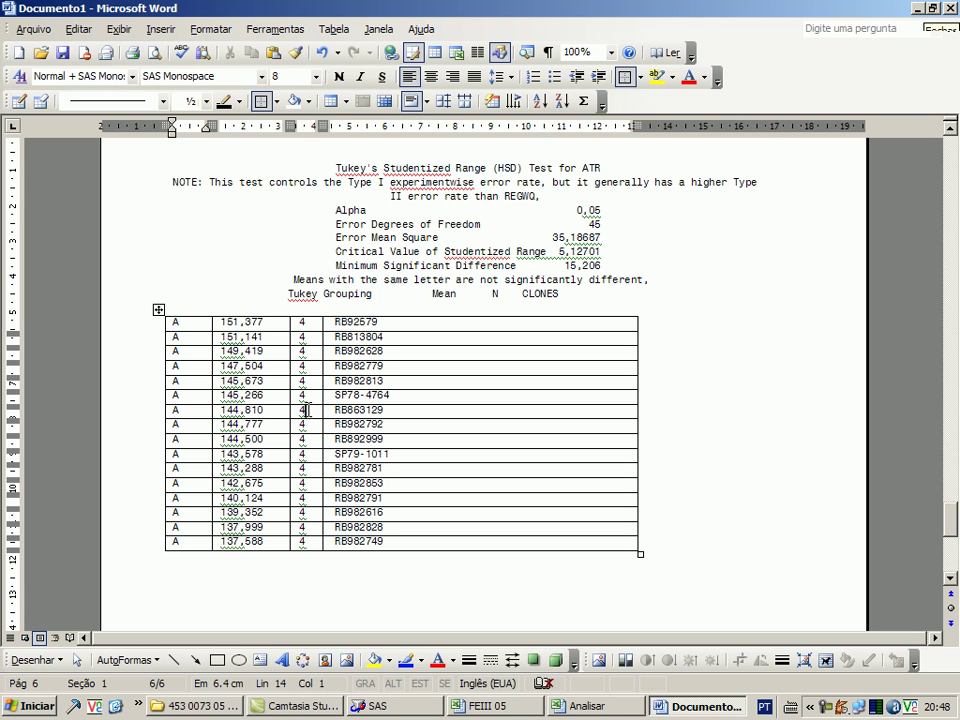
left_click(308, 410)
left_click_drag(308, 322, 308, 541)
key("ctrl+x")
scroll(308, 410, "down", 4)
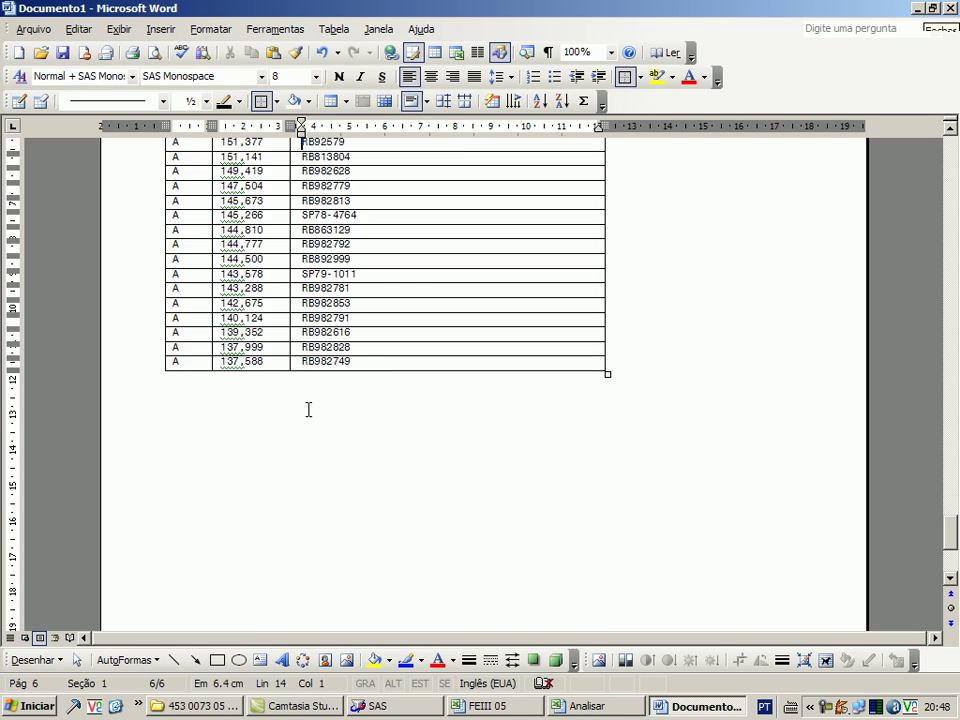
scroll(308, 409, "up", 4)
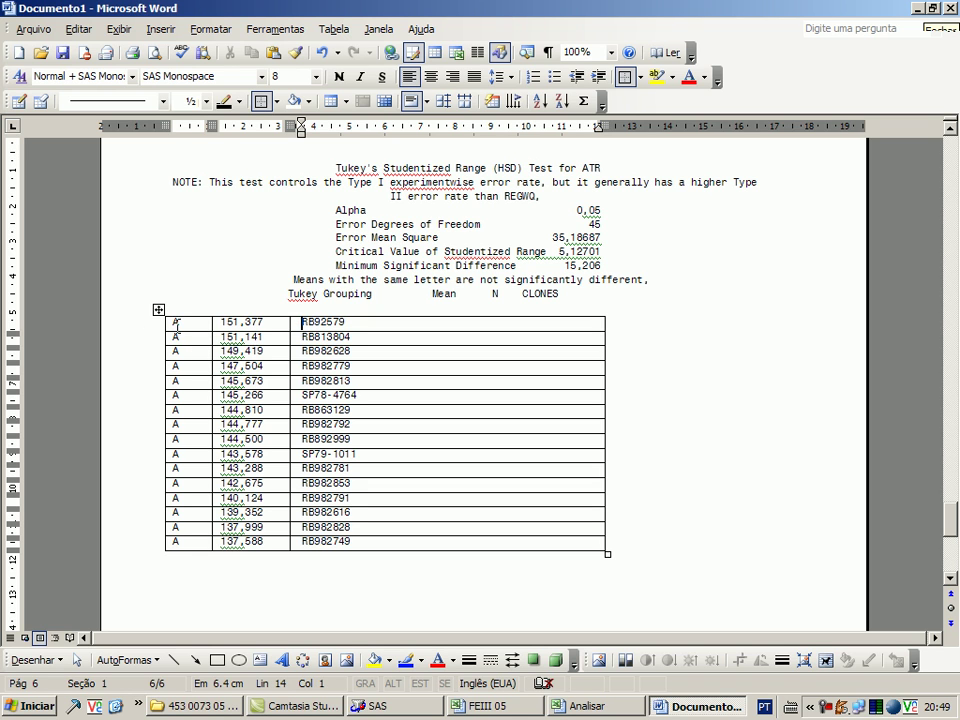
AutoFit the whole ATR table to its contents.
left_click(591, 594)
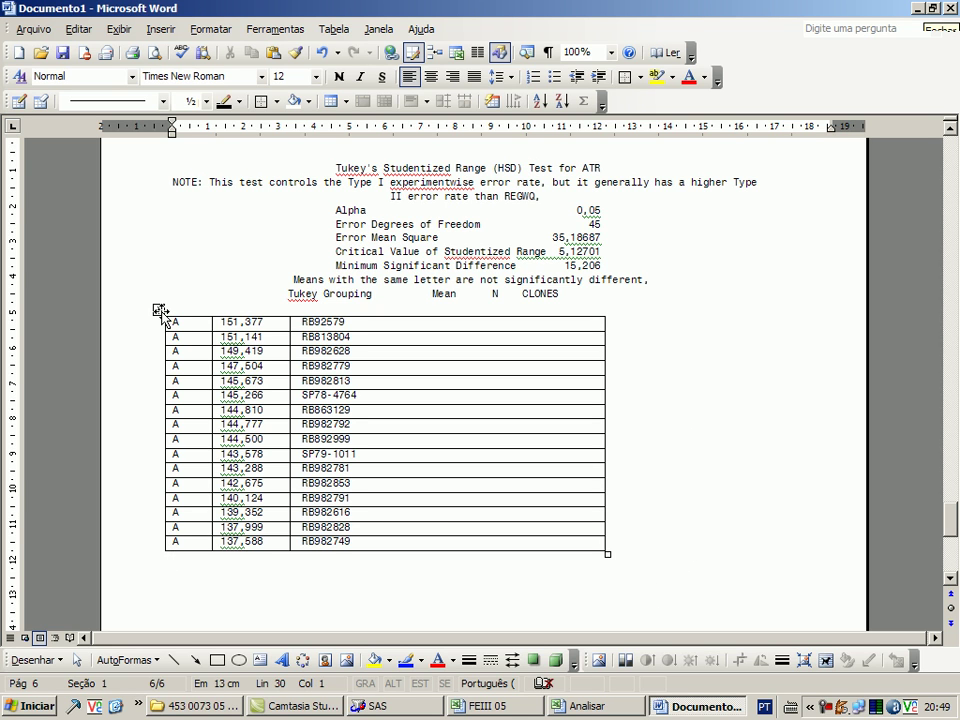
left_click(159, 310)
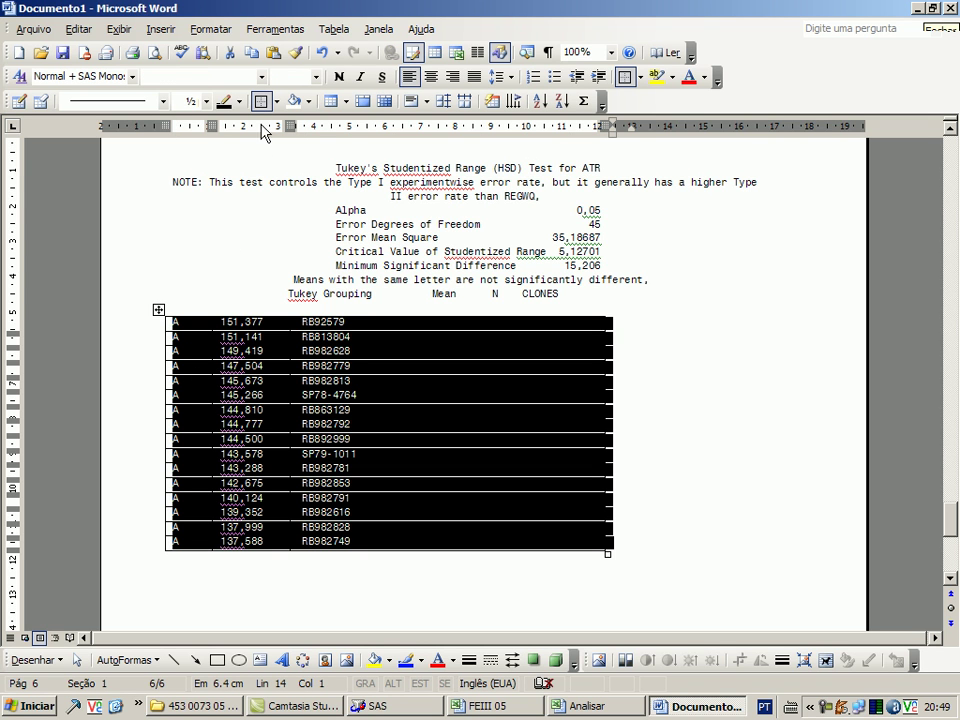
left_click(330, 30)
mouse_move(398, 99)
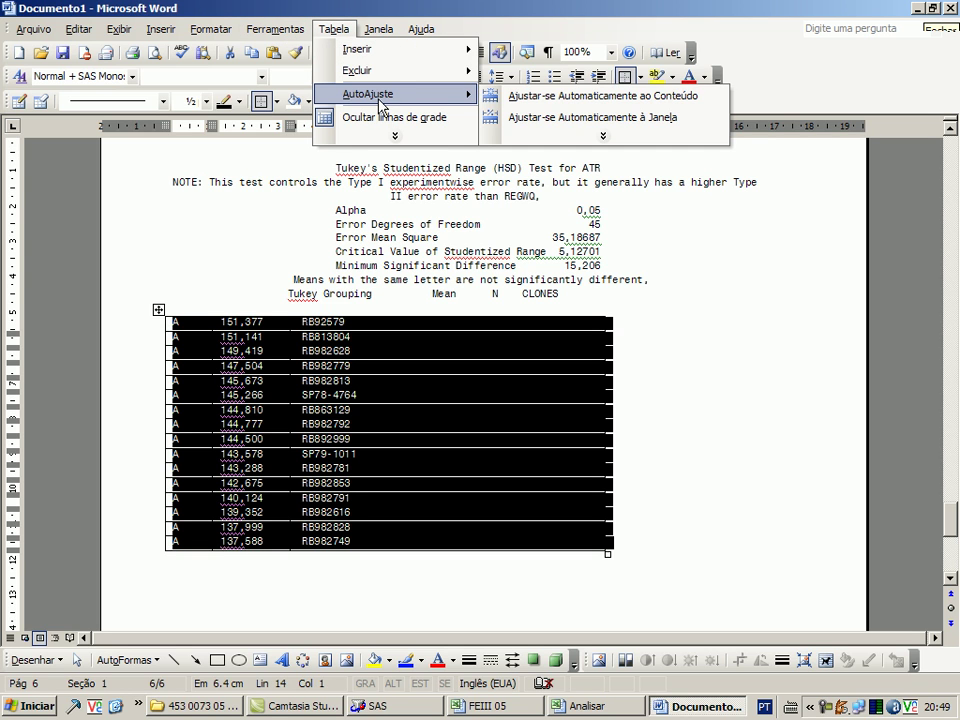
left_click(505, 100)
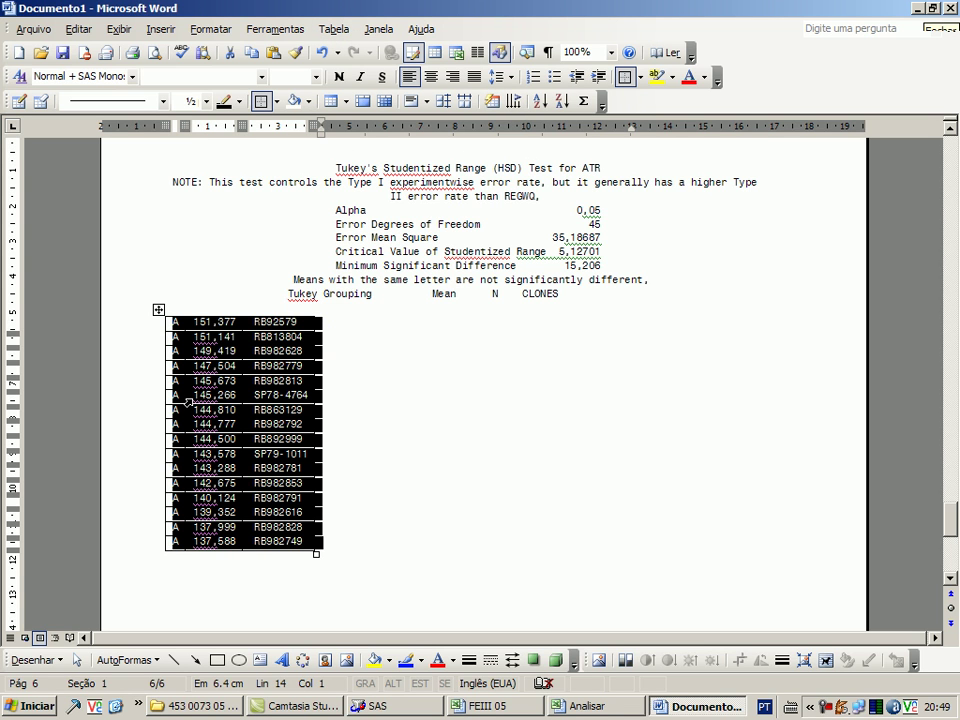
Apply the same AutoFit to contents to the BRIX table and the PUREZA table.
scroll(188, 401, "up", 2)
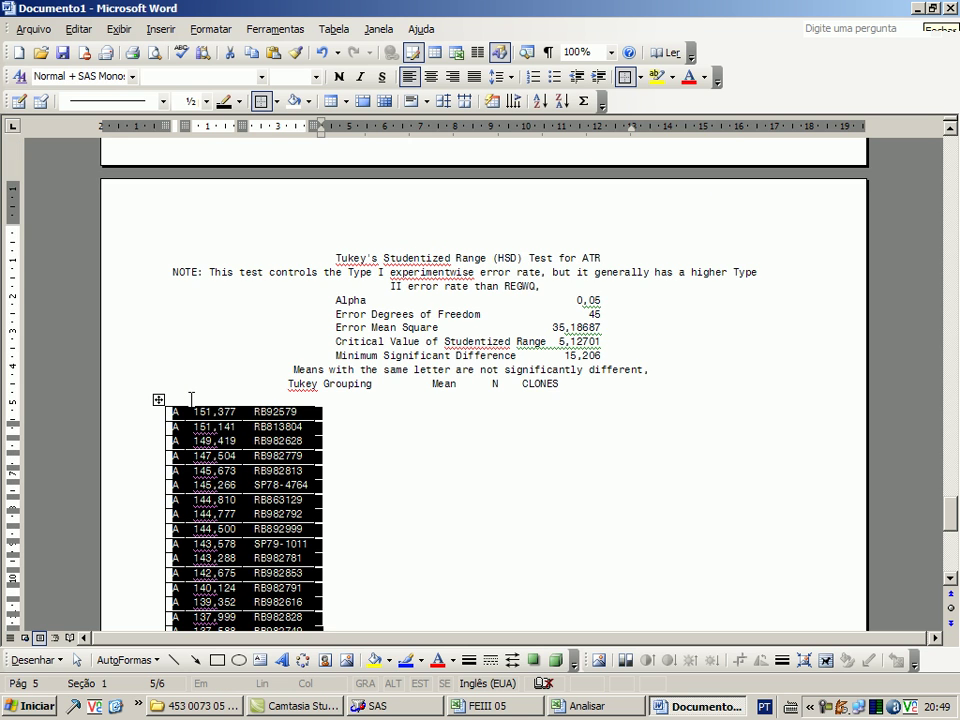
scroll(191, 399, "up", 10)
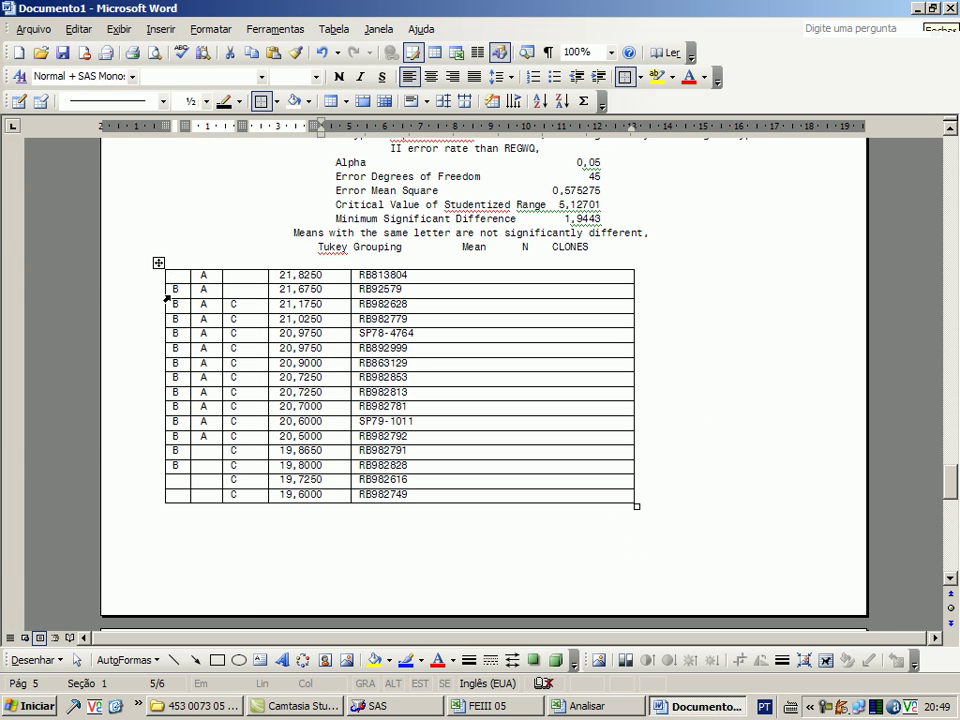
left_click(160, 264)
key("F4")
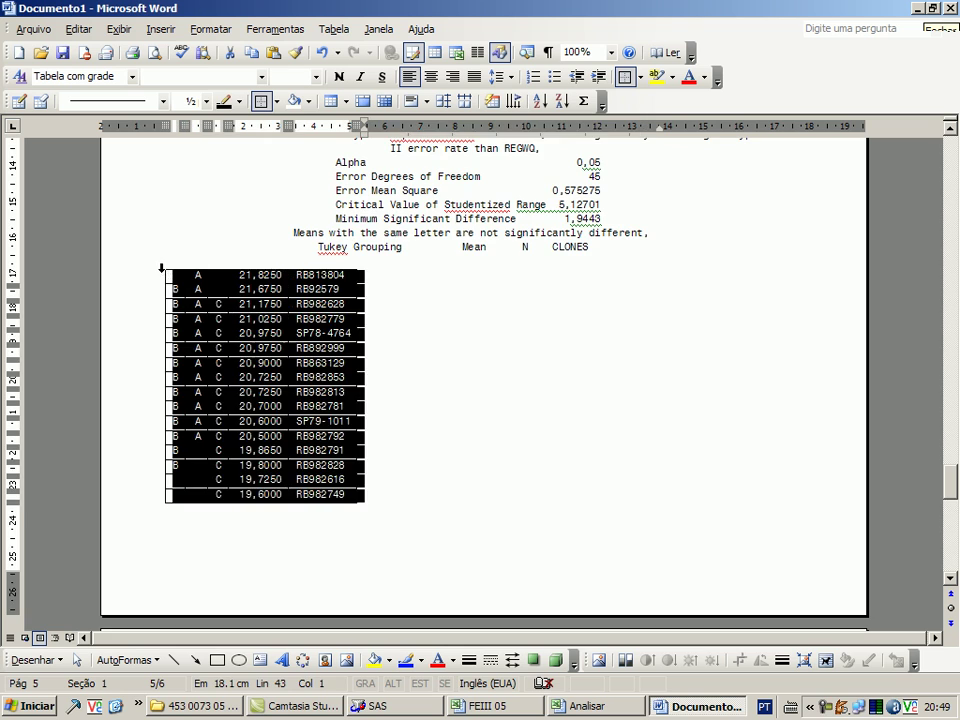
scroll(155, 283, "up", 5)
scroll(155, 283, "up", 4)
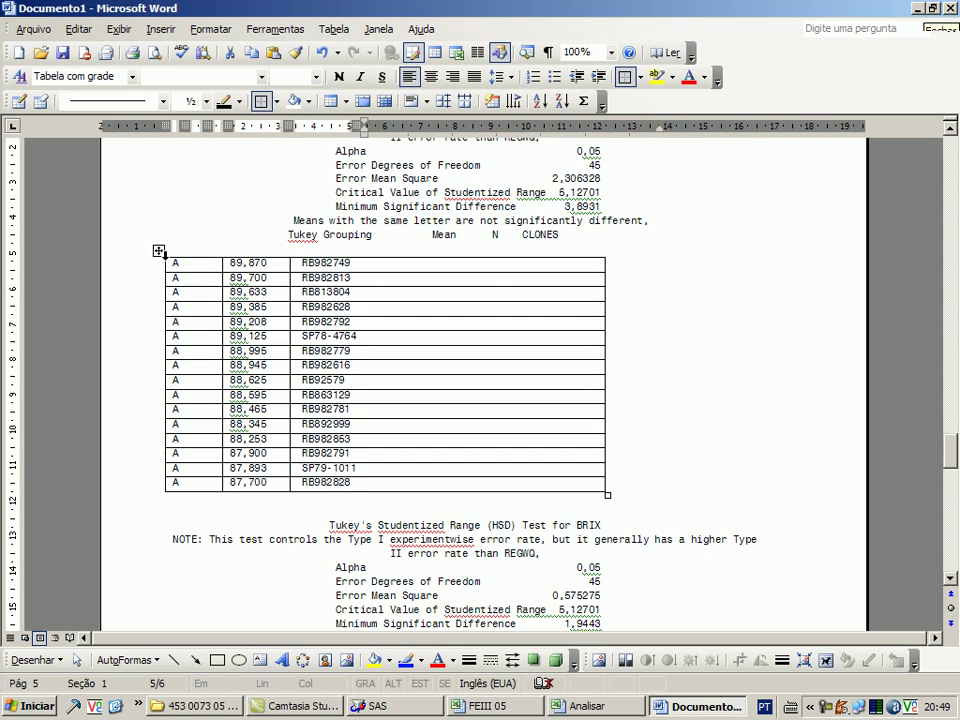
left_click(158, 251)
key("F4")
Apply the same AutoFit to contents to the PC table and the FIBRA table.
scroll(165, 296, "up", 13)
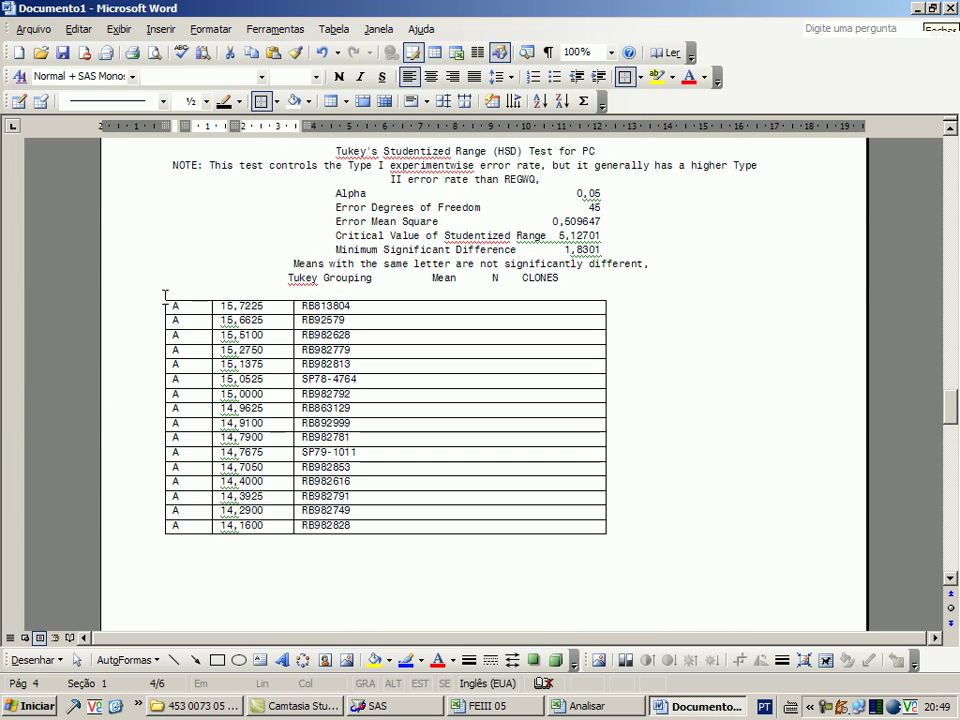
left_click(160, 294)
key("F4")
scroll(160, 316, "up", 7)
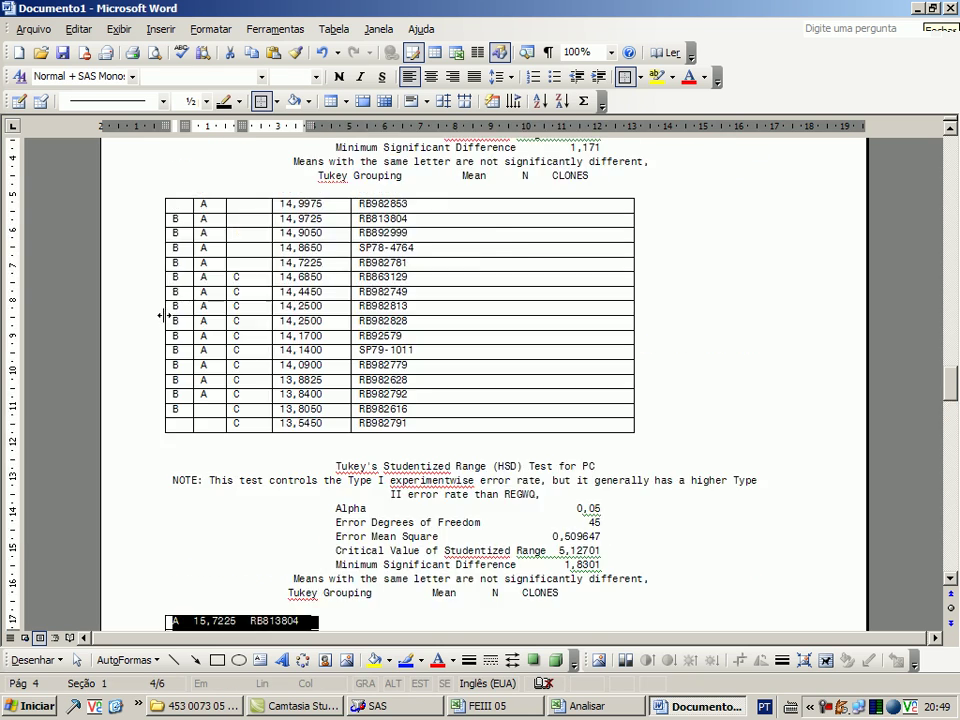
scroll(160, 316, "up", 3)
left_click(160, 330)
key("F4")
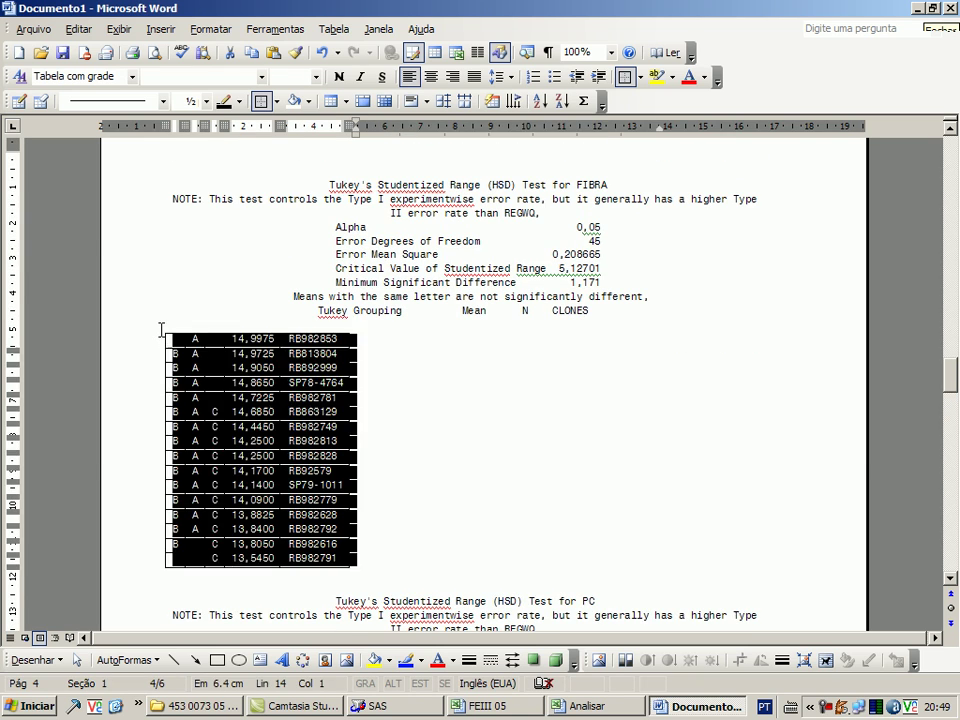
Apply the same AutoFit to contents to the TCH table and the TPH table.
scroll(160, 330, "up", 12)
left_click(163, 228)
key("F4")
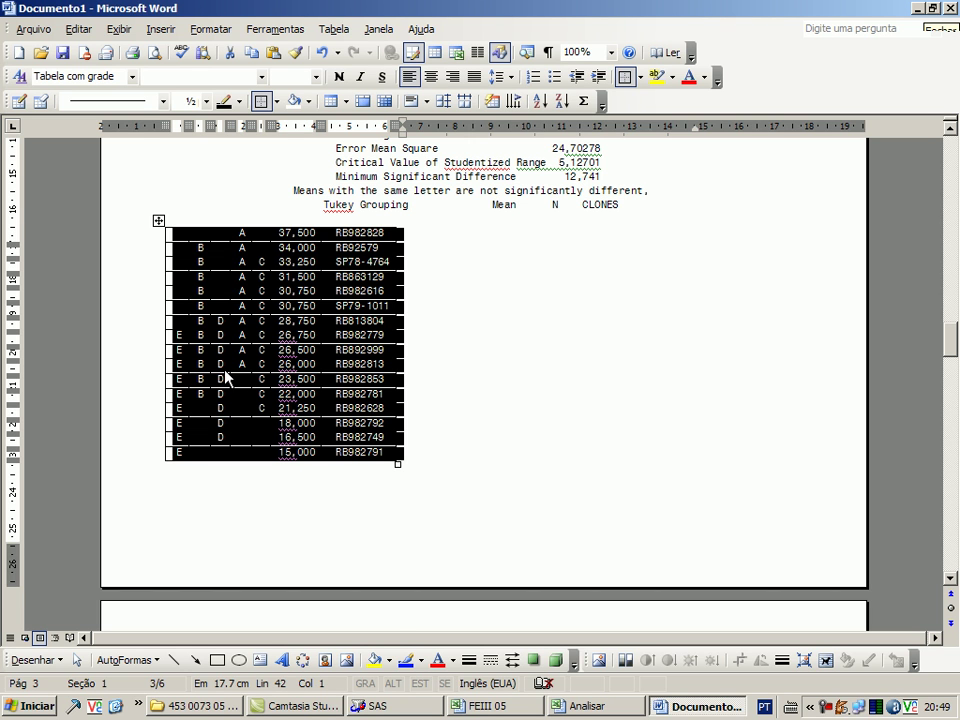
scroll(225, 378, "up", 9)
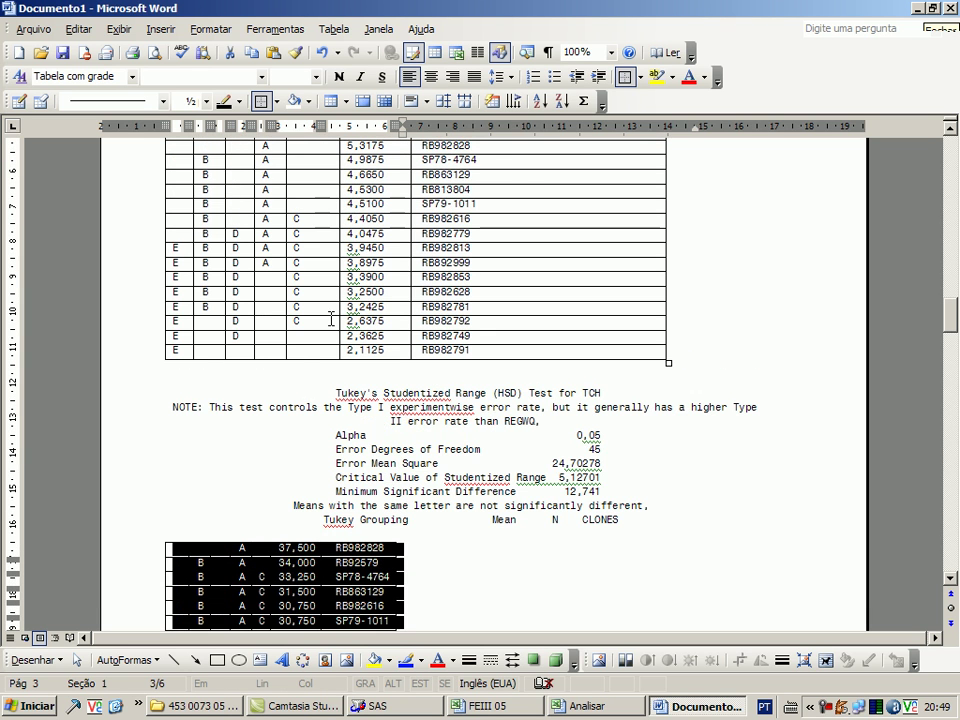
left_click(159, 209)
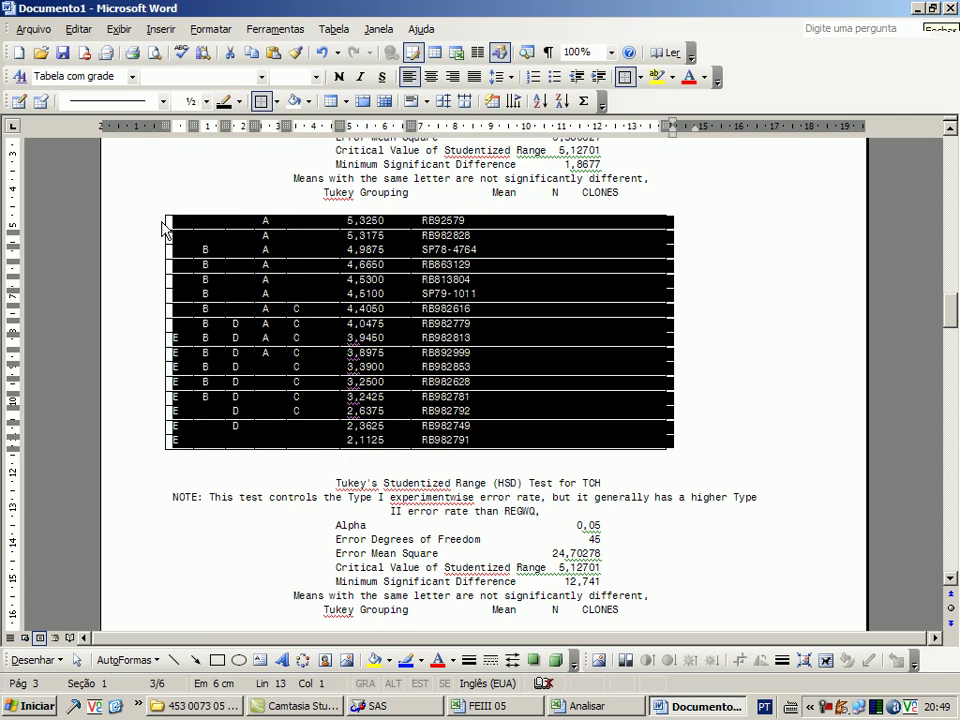
key("F4")
Center the TPH table and the TCH table horizontally on the page.
scroll(193, 300, "up", 6)
scroll(193, 305, "down", 3)
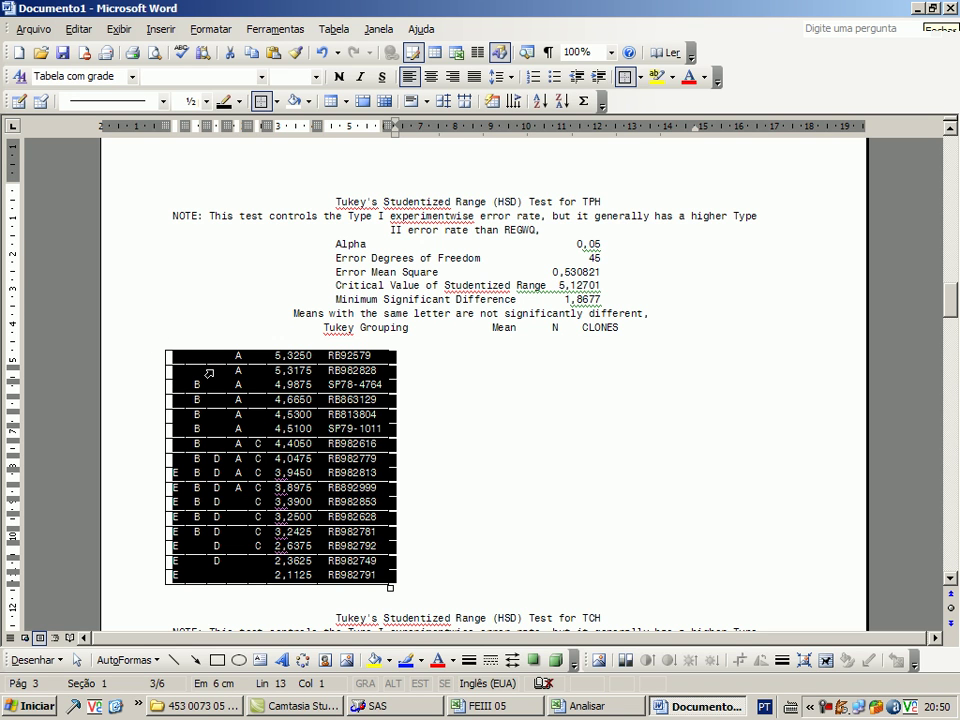
key("ctrl+e")
scroll(212, 390, "down", 8)
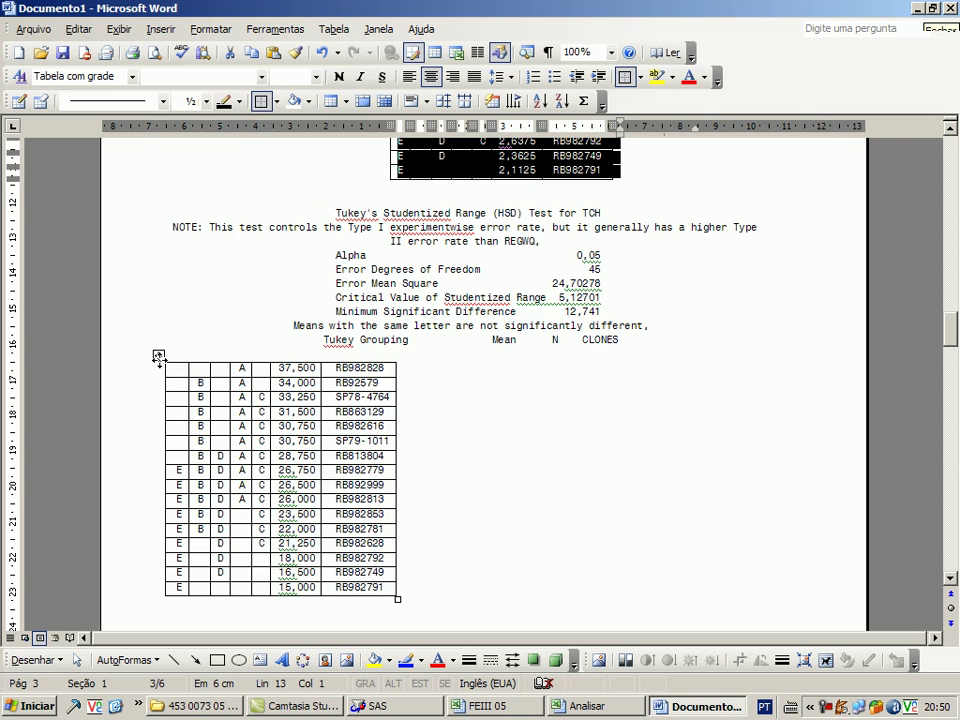
left_click(159, 357)
key("ctrl+e")
Center the FIBRA table and the PC table horizontally on the page.
scroll(200, 405, "down", 10)
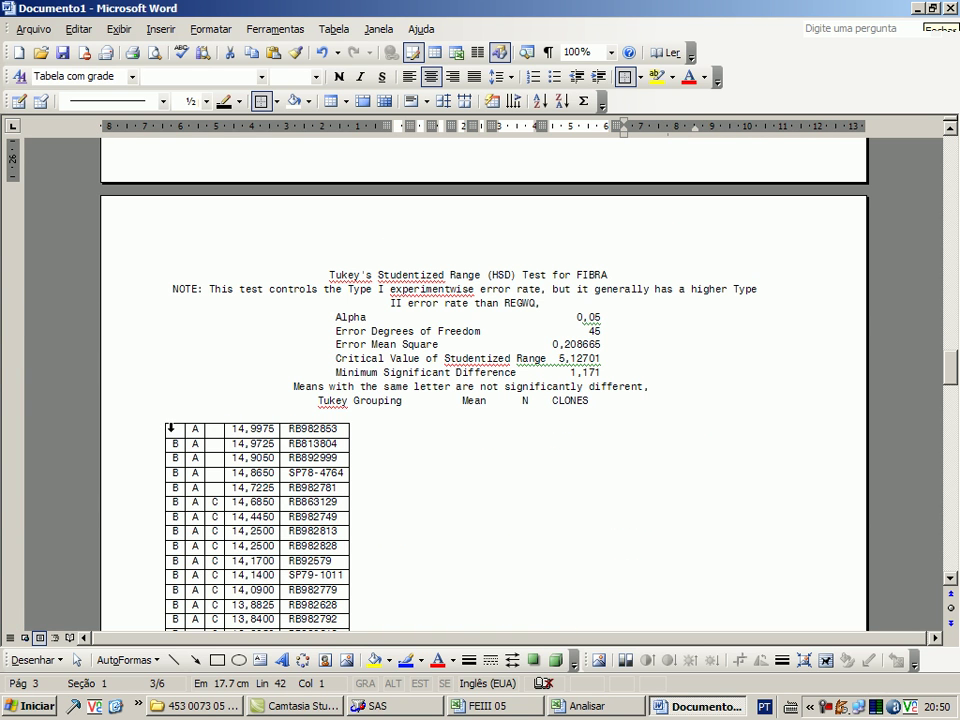
left_click(158, 422)
key("ctrl+e")
scroll(212, 433, "down", 10)
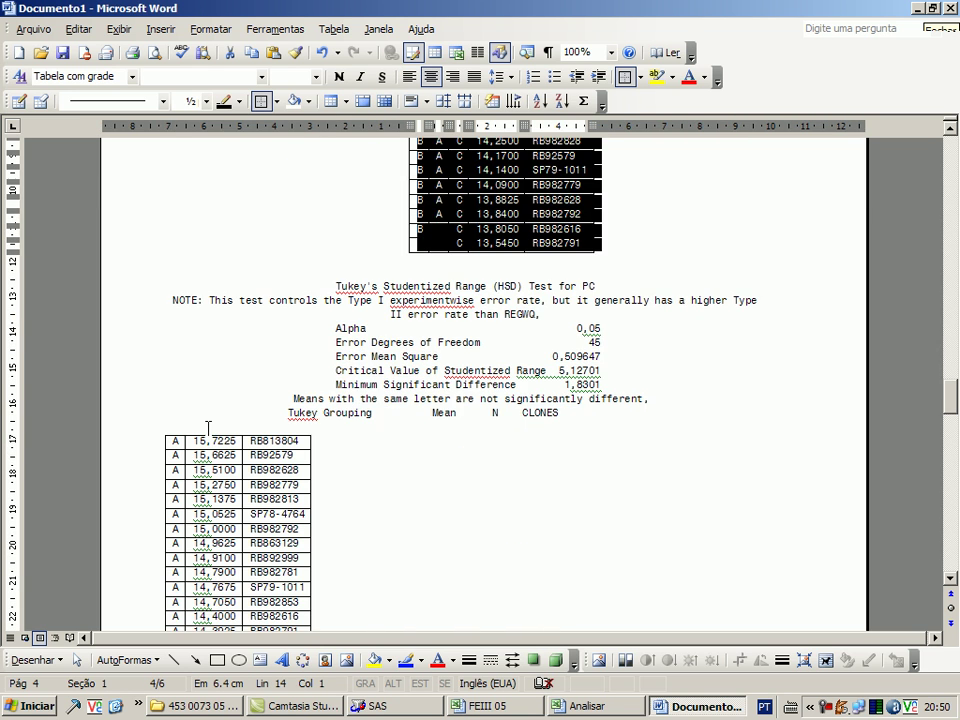
scroll(208, 428, "down", 2)
left_click(155, 345)
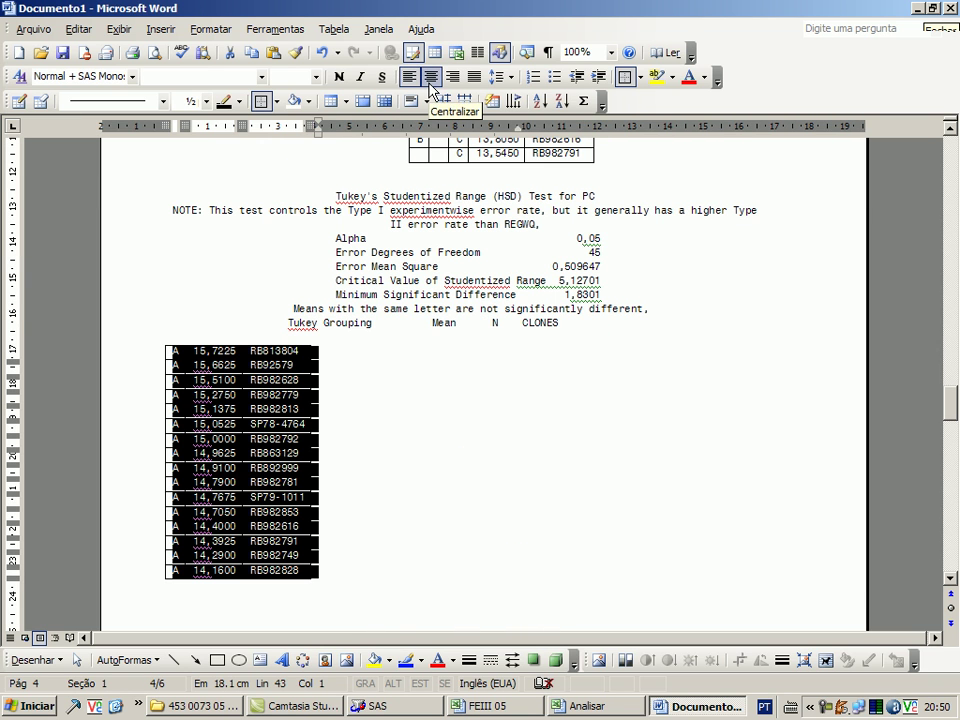
left_click(431, 80)
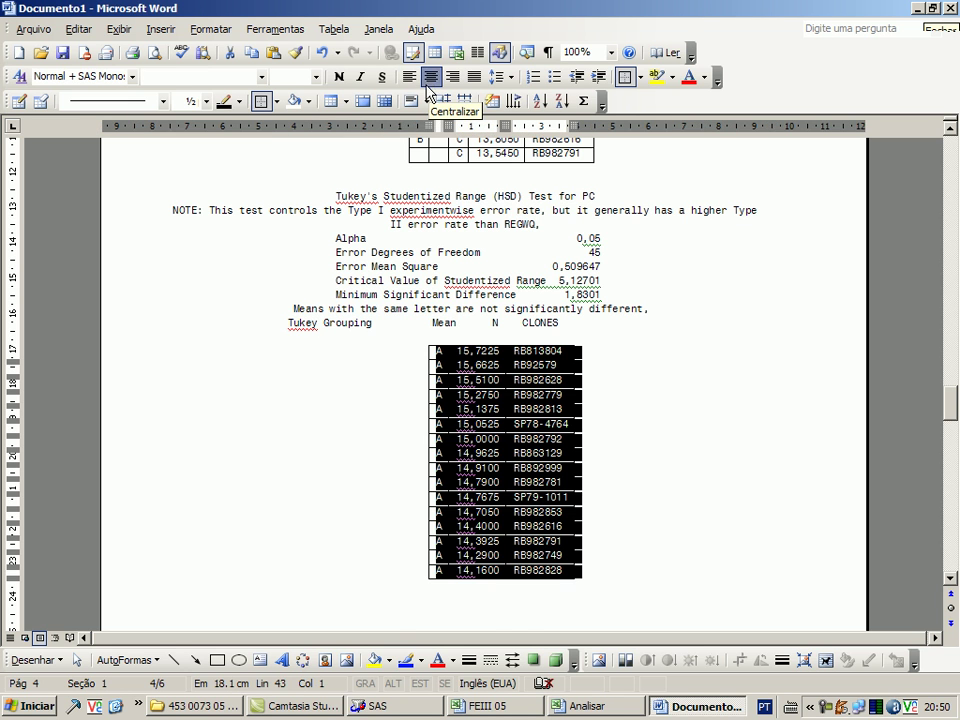
Center the PUREZA table and the BRIX table horizontally on the page.
scroll(238, 354, "down", 12)
scroll(208, 381, "down", 2)
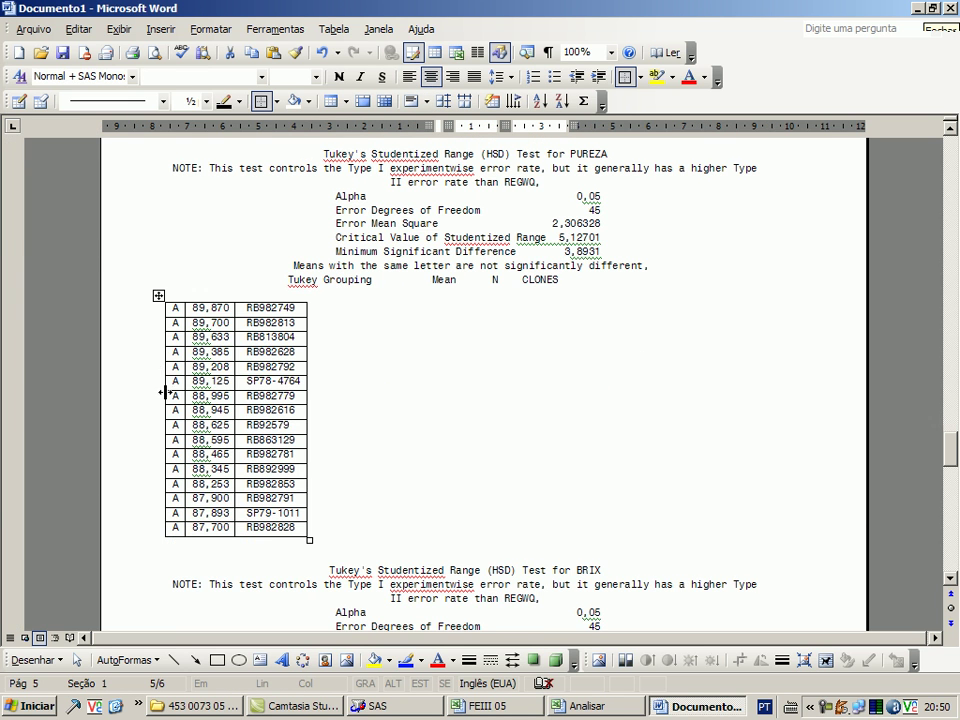
left_click(160, 297)
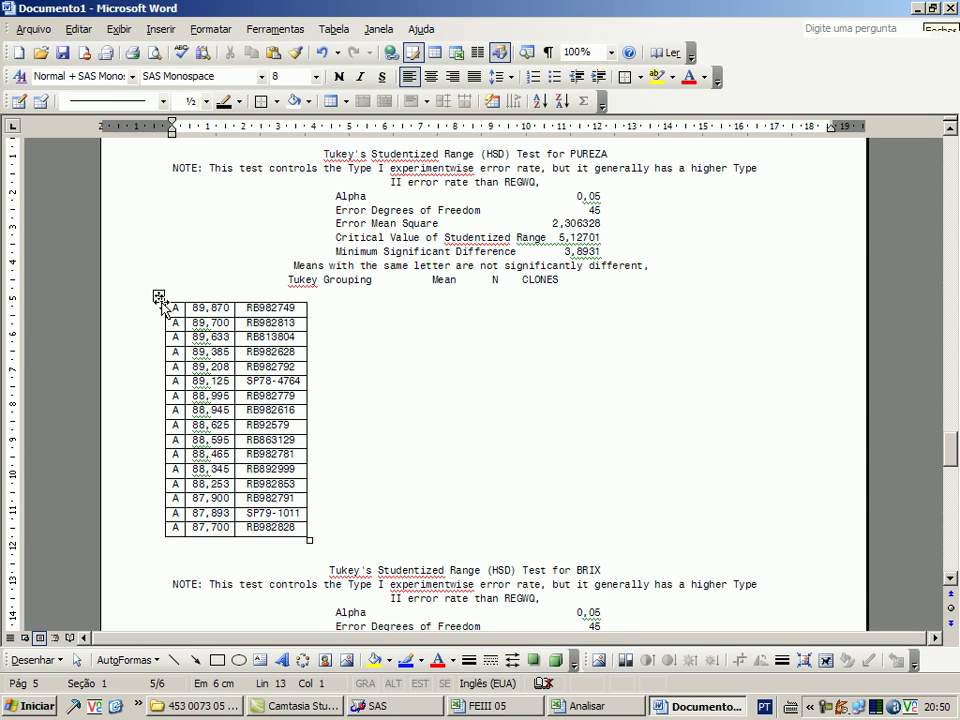
left_click(158, 297)
key("ctrl+e")
scroll(174, 345, "down", 8)
mouse_move(176, 379)
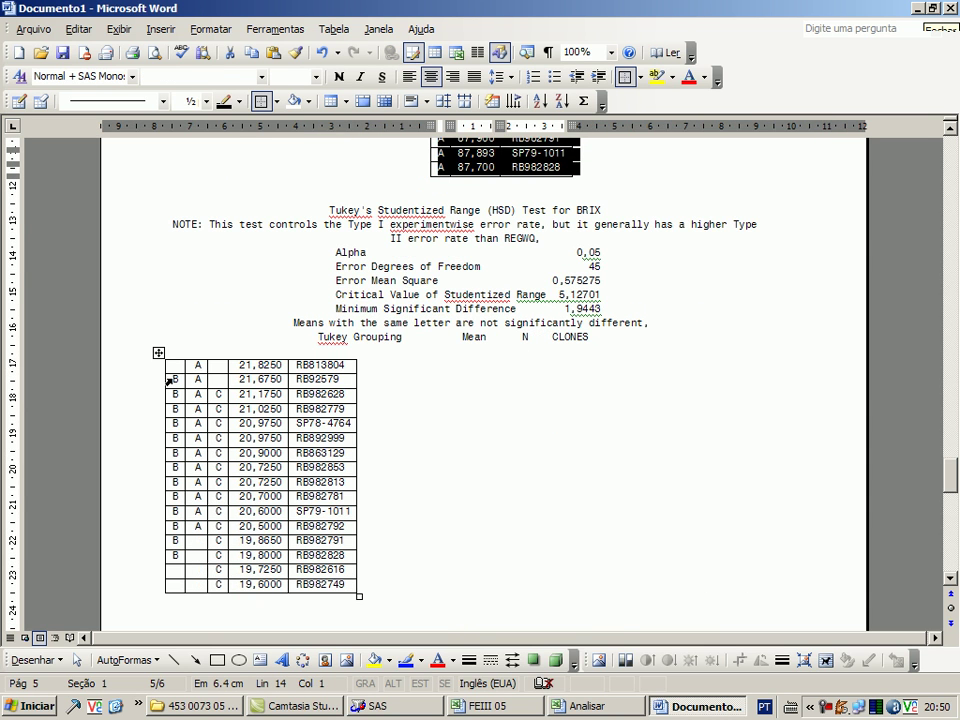
left_click(162, 354)
key("ctrl+e")
Center the ATR table horizontally on the page.
scroll(167, 368, "down", 10)
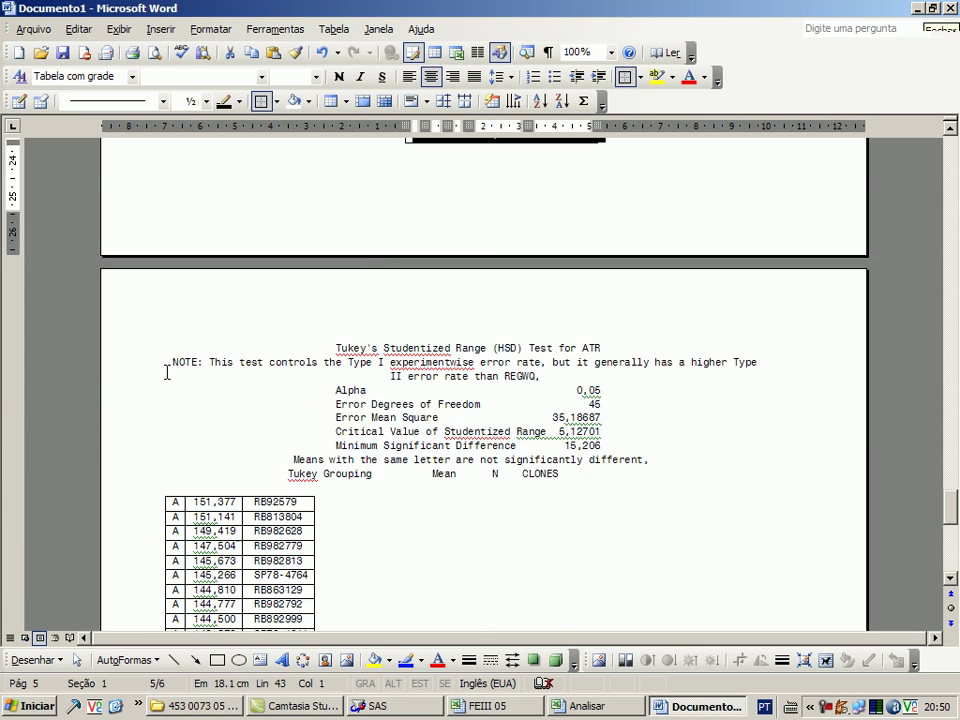
left_click(158, 355)
key("ctrl+e")
scroll(165, 380, "down", 6)
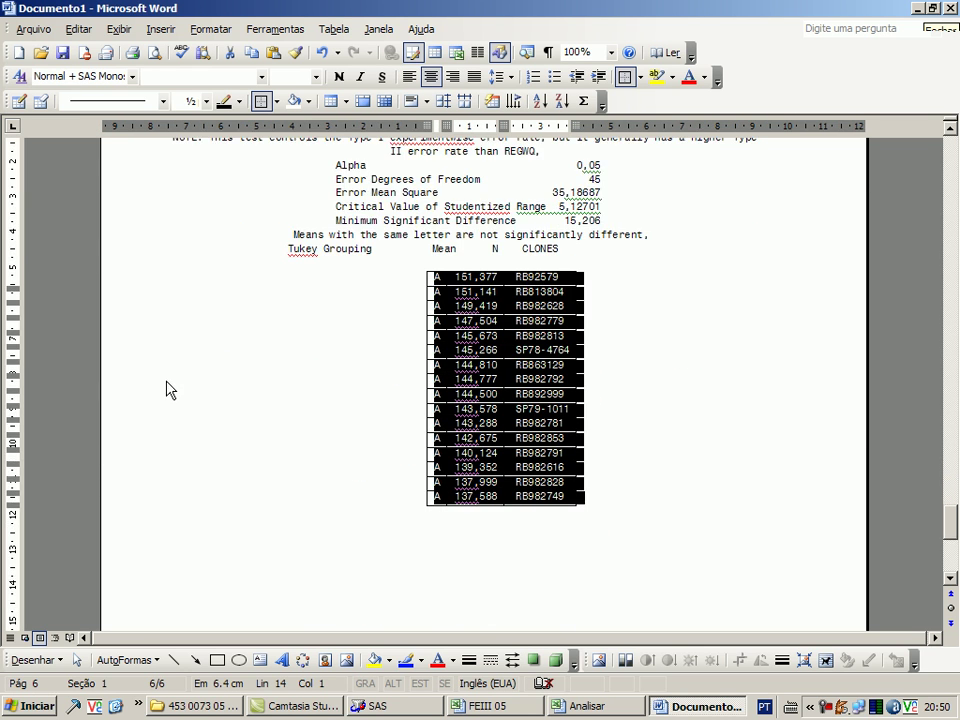
Change the Tukey grouping letters in the first five columns of the TPH table to lowercase.
scroll(248, 405, "up", 5)
scroll(401, 441, "up", 3)
scroll(413, 398, "up", 15)
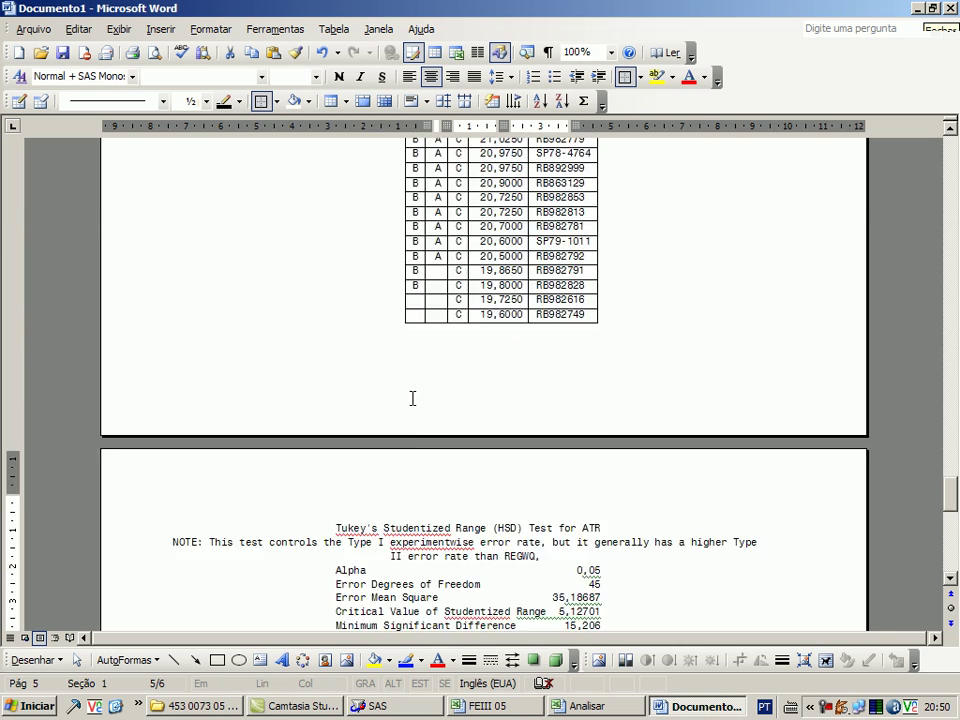
scroll(413, 398, "up", 15)
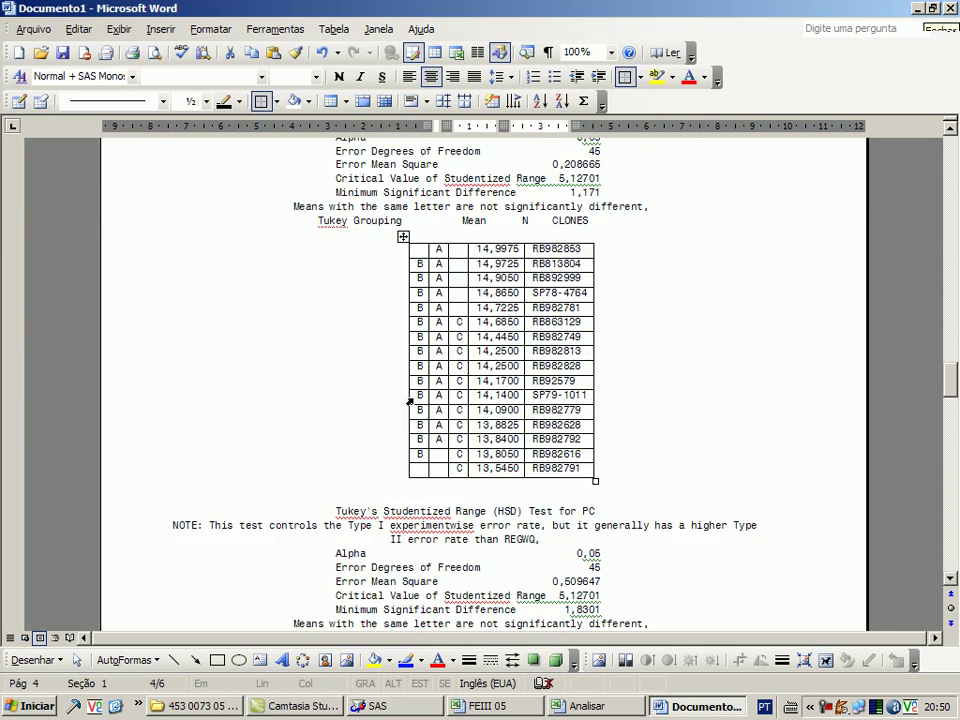
scroll(413, 398, "up", 10)
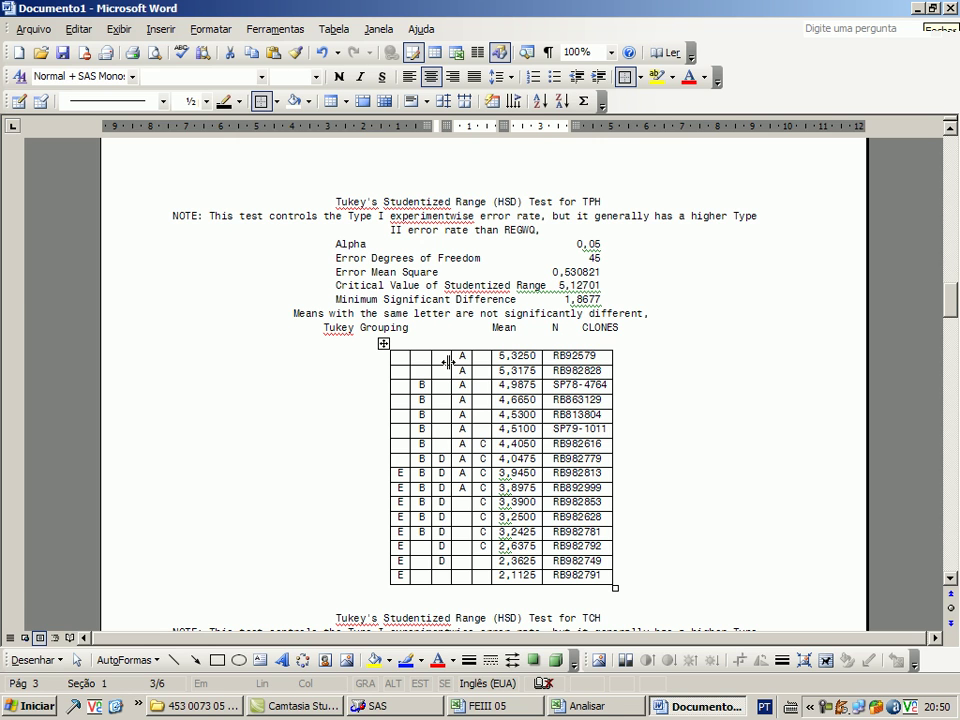
left_click_drag(485, 348, 400, 350)
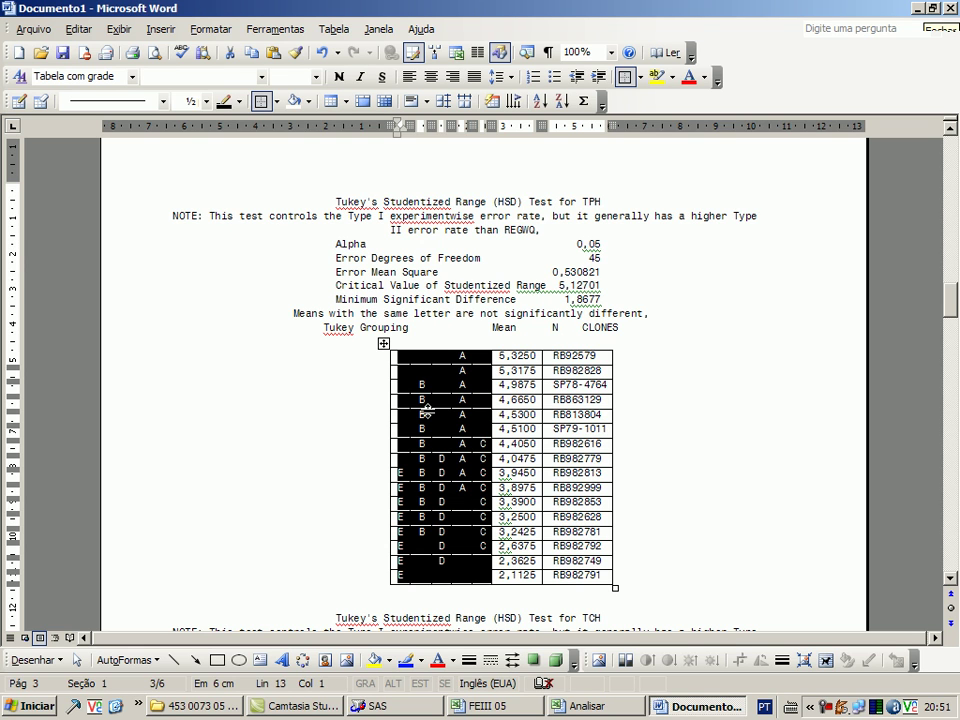
key("shift+F3")
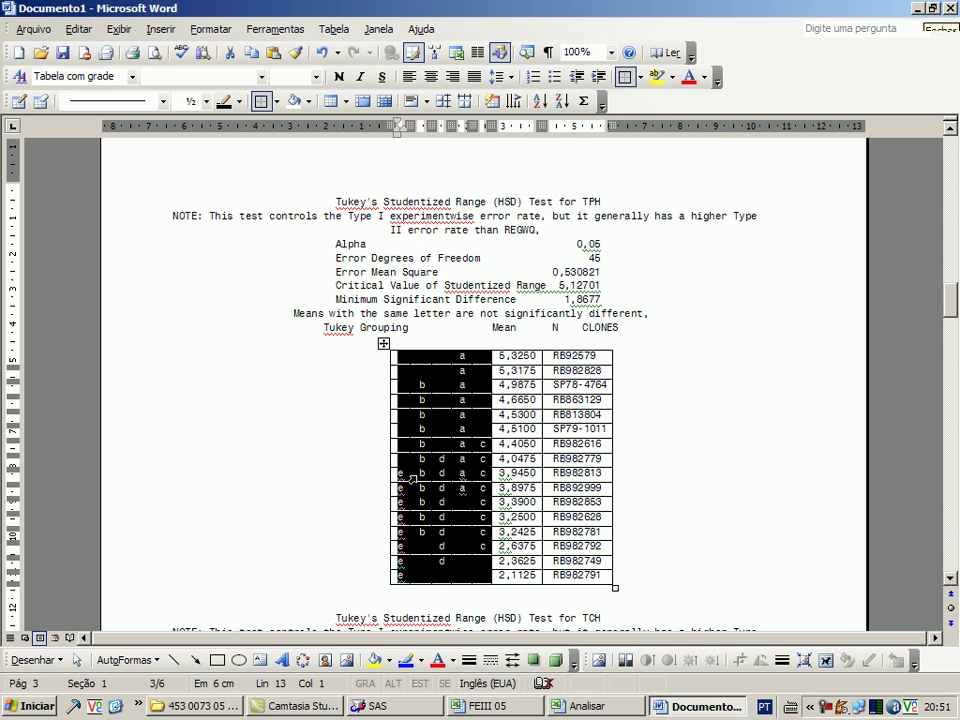
Change the Tukey grouping letters in the TCH table and the FIBRA table to lowercase.
scroll(413, 481, "down", 7)
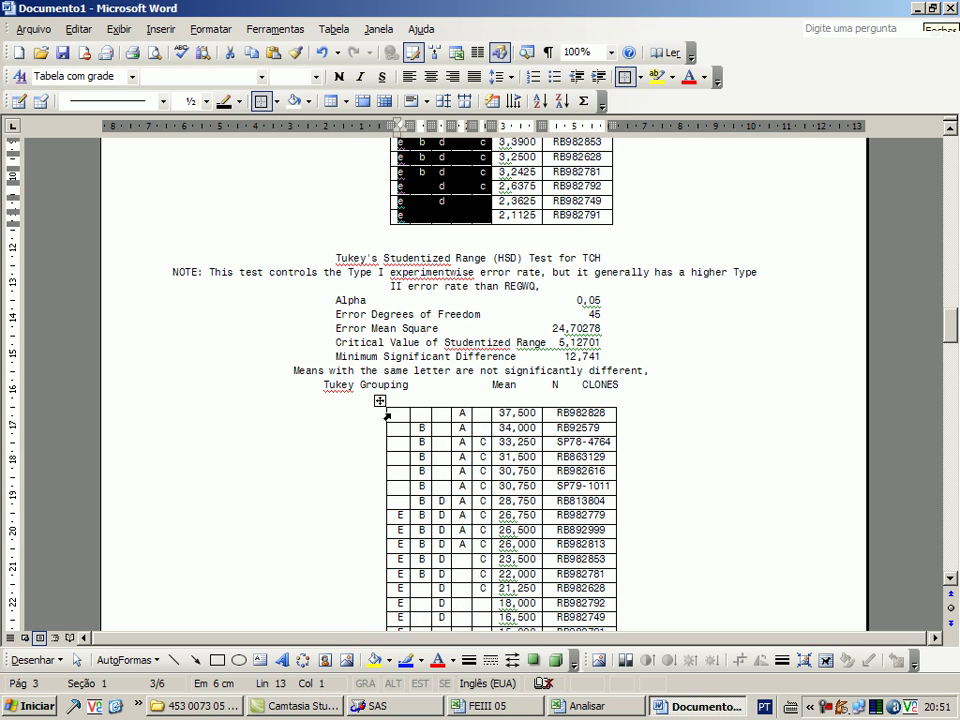
left_click_drag(392, 403, 485, 418)
scroll(382, 487, "down", 13)
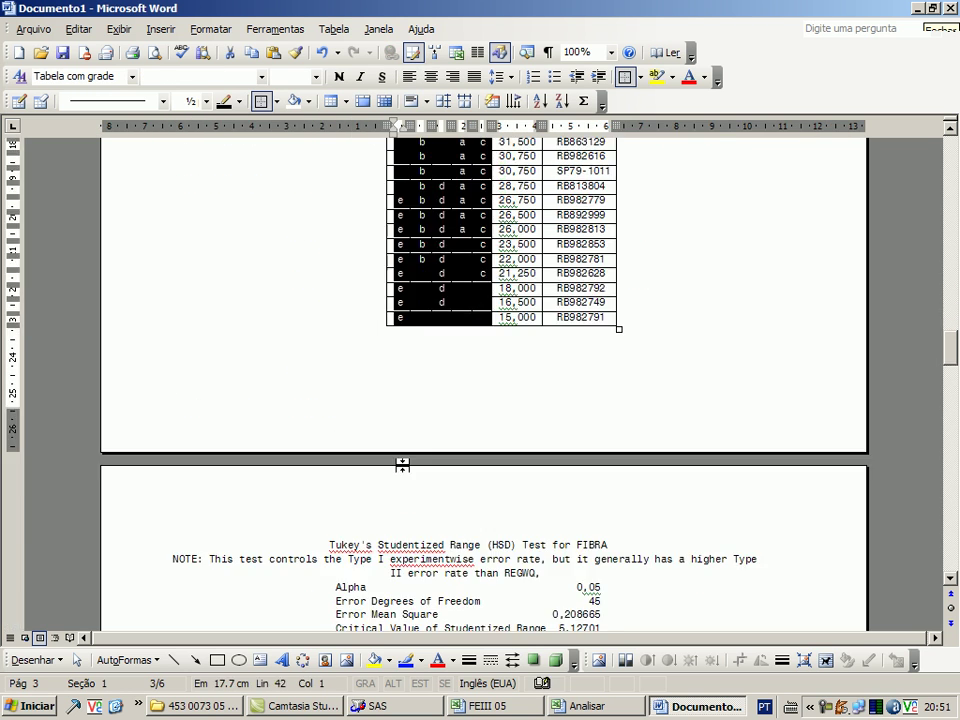
scroll(382, 487, "down", 2)
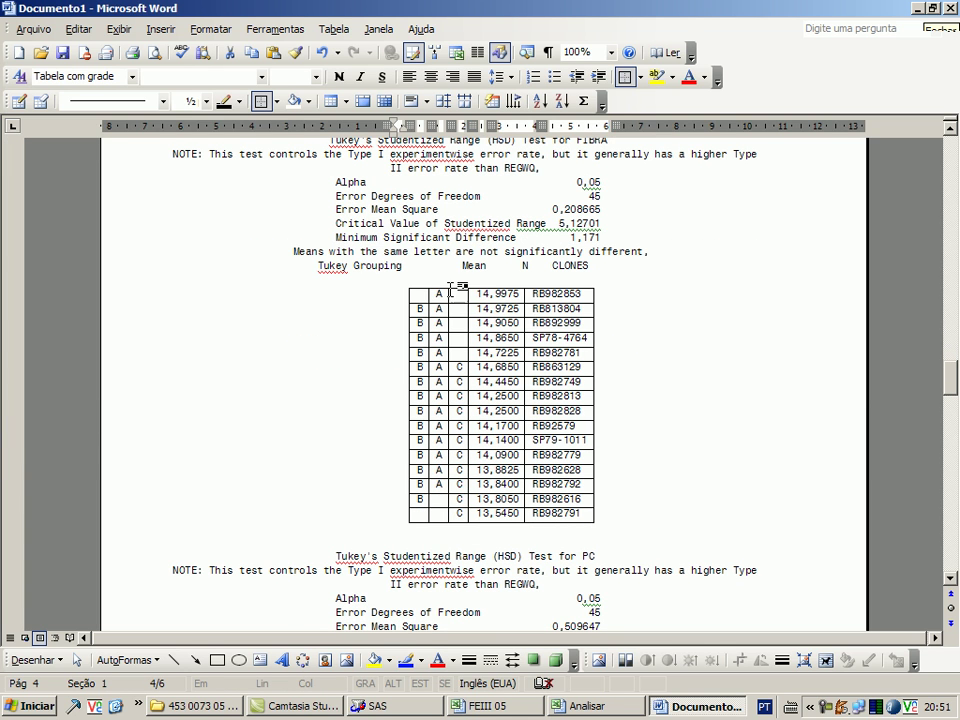
left_click_drag(458, 284, 418, 286)
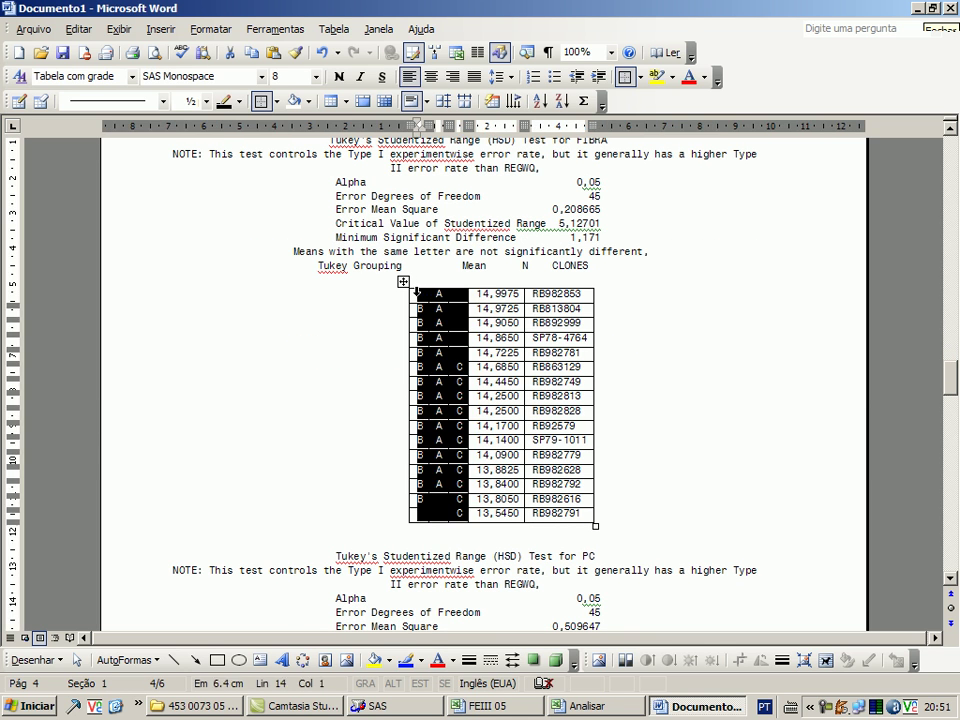
scroll(400, 376, "down", 7)
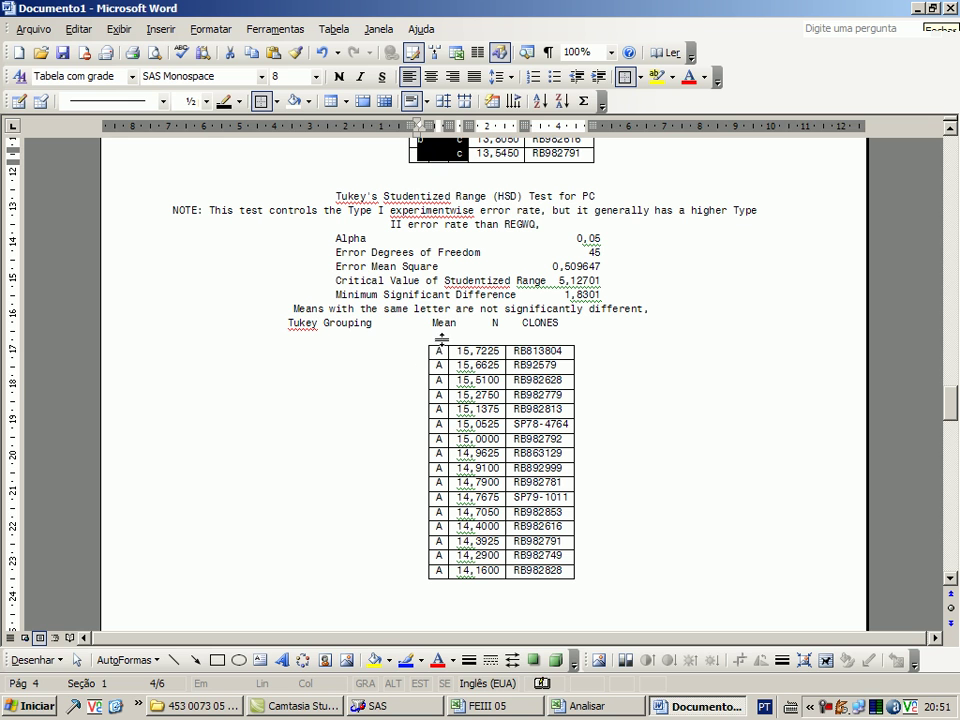
Change the Tukey grouping letters in the PC table and the PUREZA table to lowercase.
left_click(435, 343)
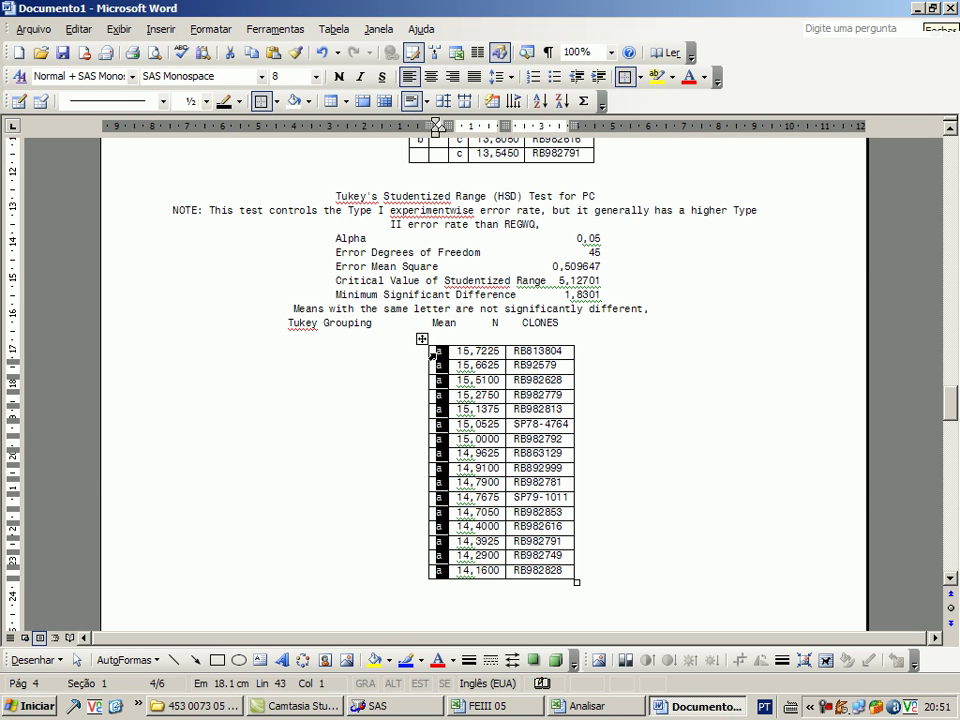
scroll(400, 398, "down", 9)
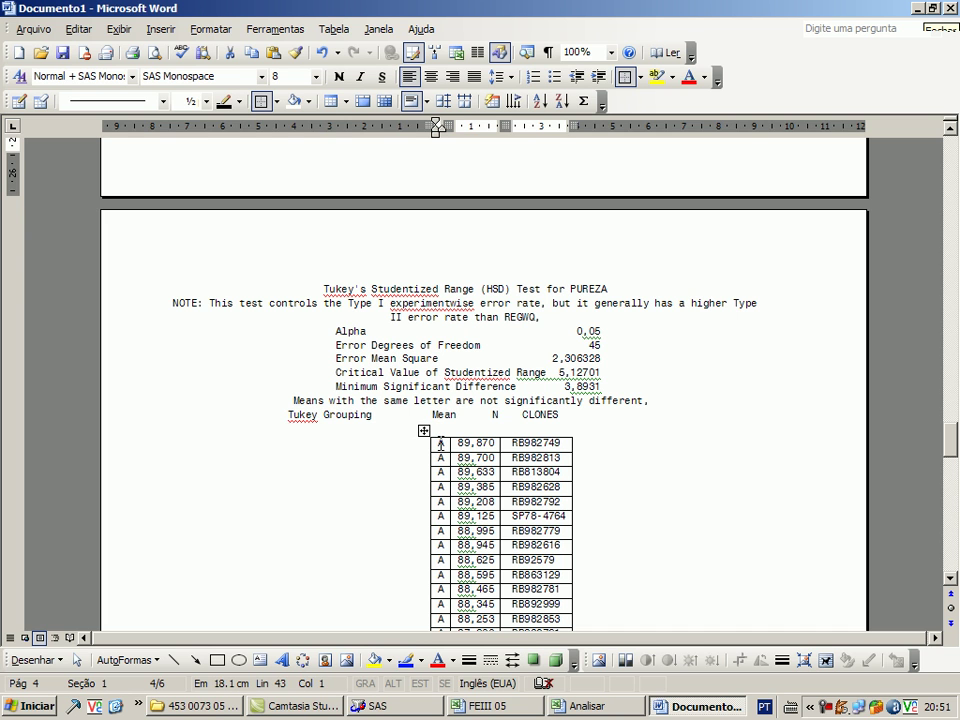
left_click(440, 434)
Change the Tukey grouping letters in the three letter columns of the BRIX table and in the ATR table to lowercase.
scroll(438, 428, "down", 9)
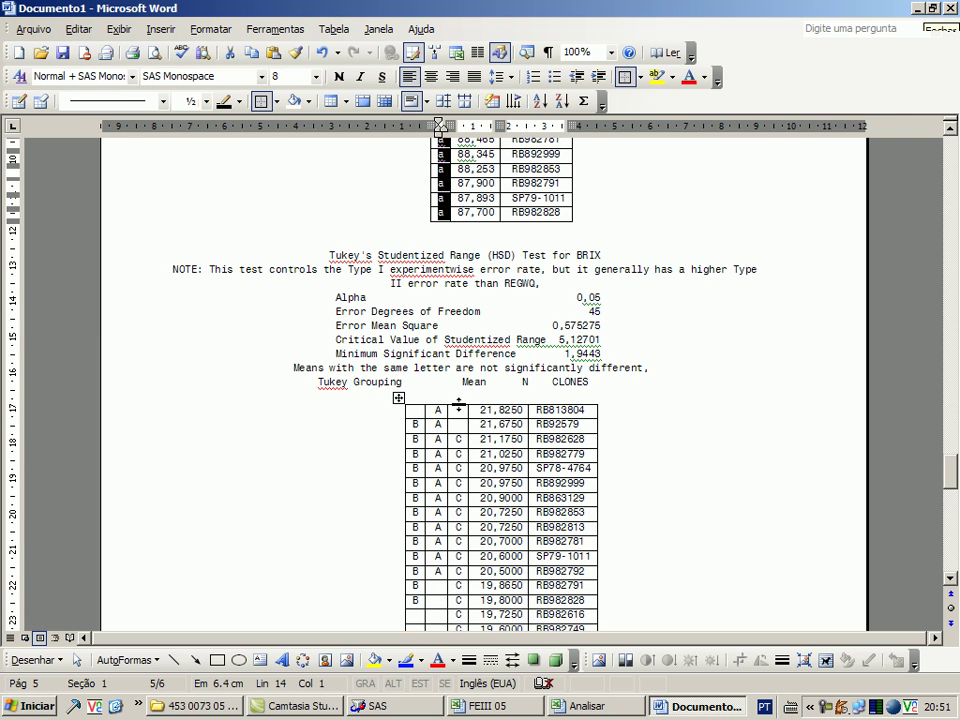
left_click(457, 401)
left_click_drag(434, 400, 418, 400)
key("shift+F3")
scroll(419, 418, "down", 12)
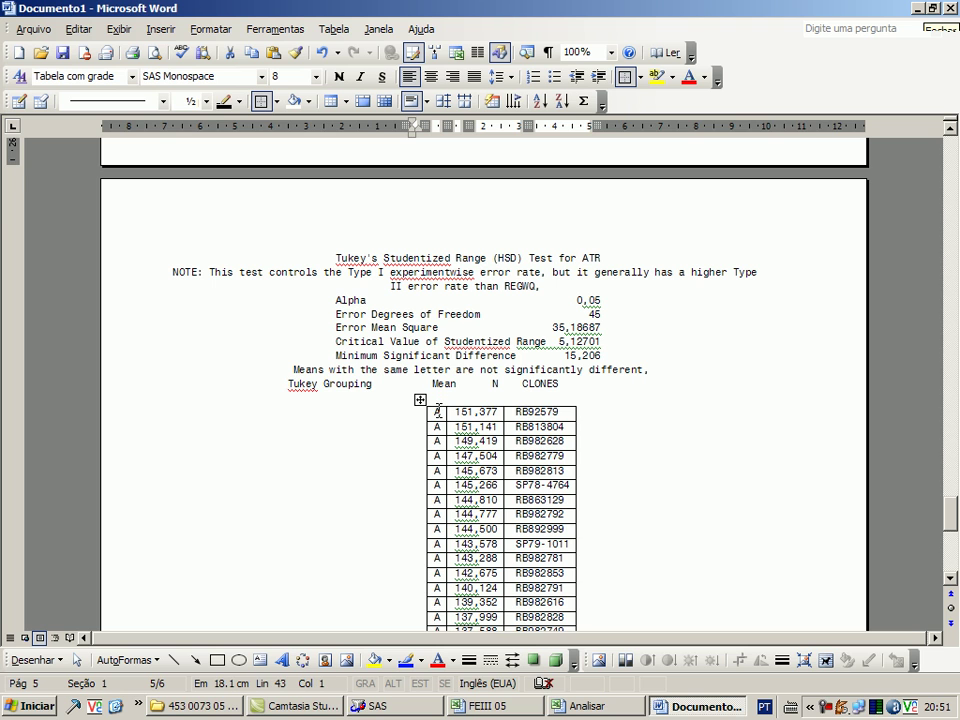
left_click(439, 401)
key("shift+F3")
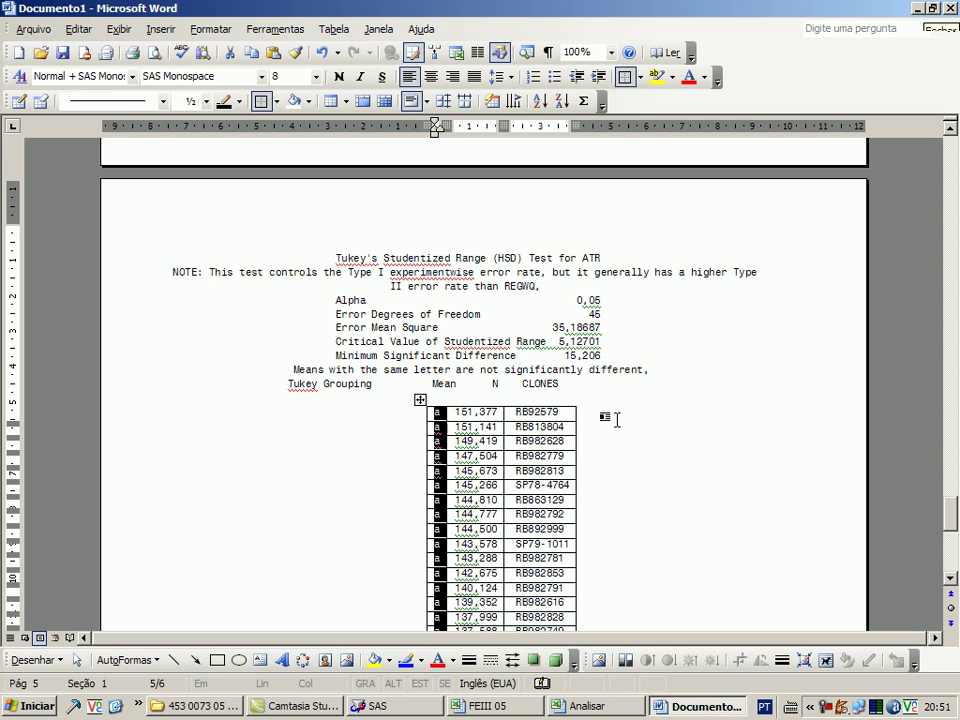
left_click_drag(955, 525, 952, 518)
left_click(771, 498)
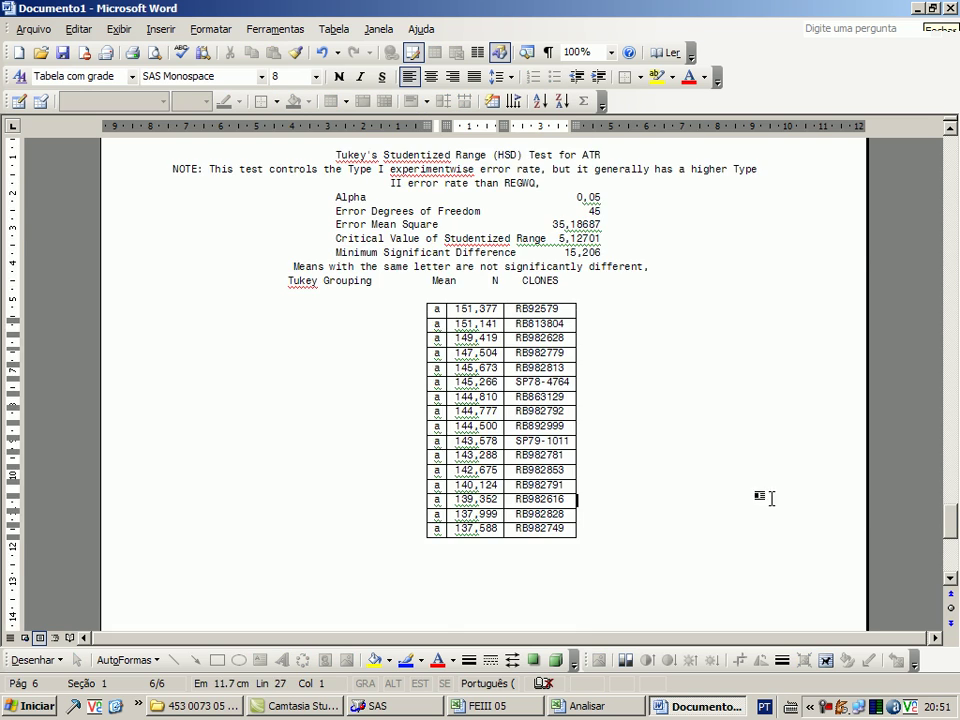
Review the formatted Tukey tables from the ATR table back up to the beginning of the document.
scroll(711, 452, "up", 15)
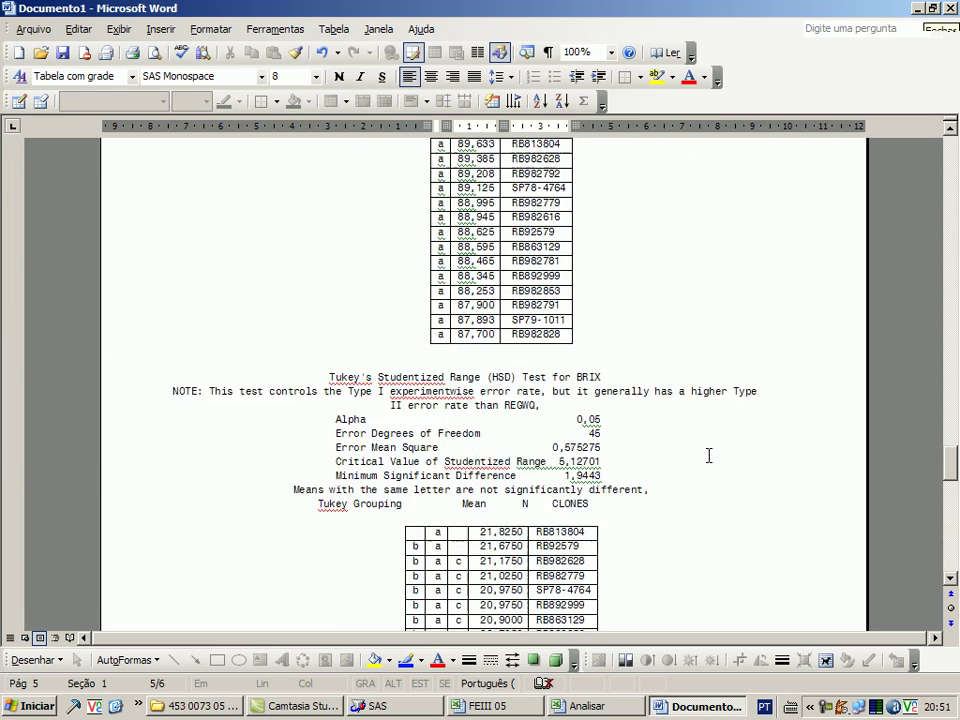
scroll(709, 455, "up", 4)
scroll(418, 410, "up", 10)
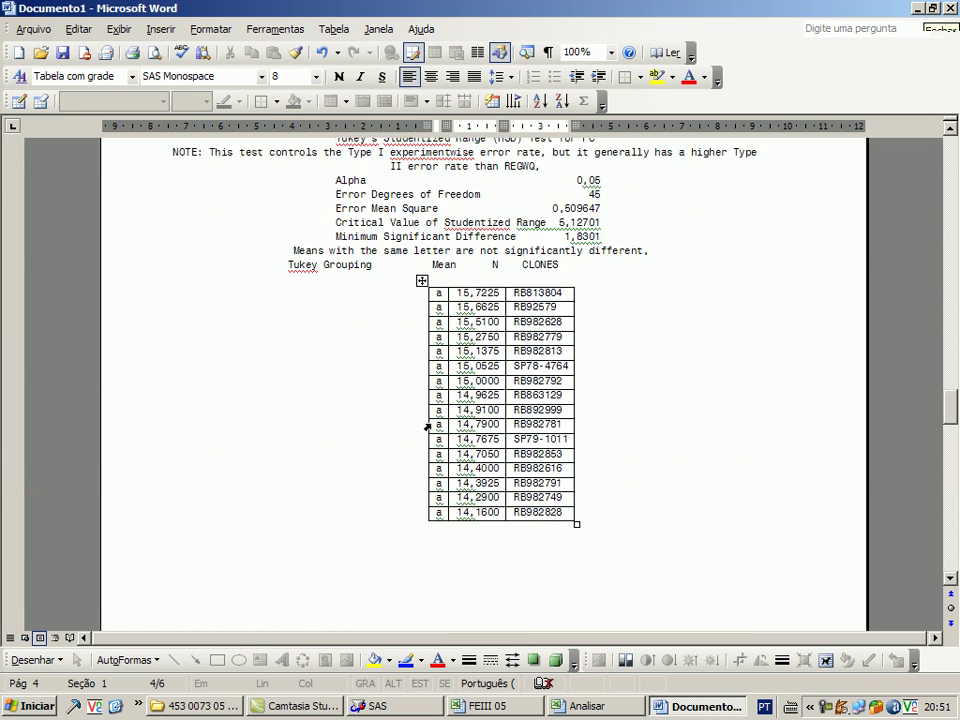
scroll(418, 410, "up", 10)
scroll(374, 395, "up", 9)
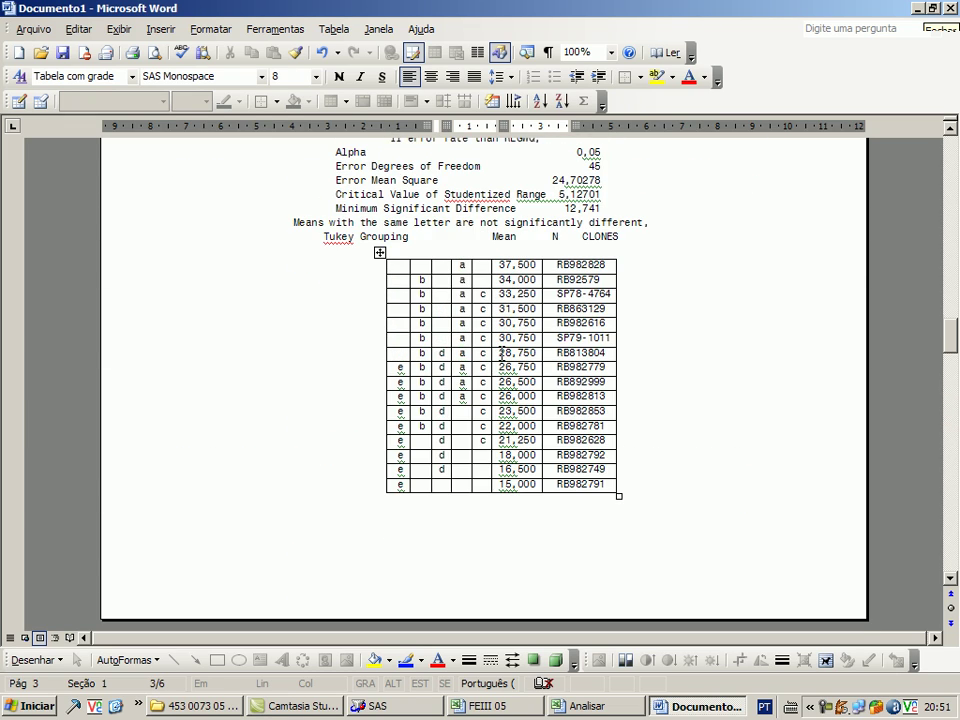
scroll(502, 355, "up", 10)
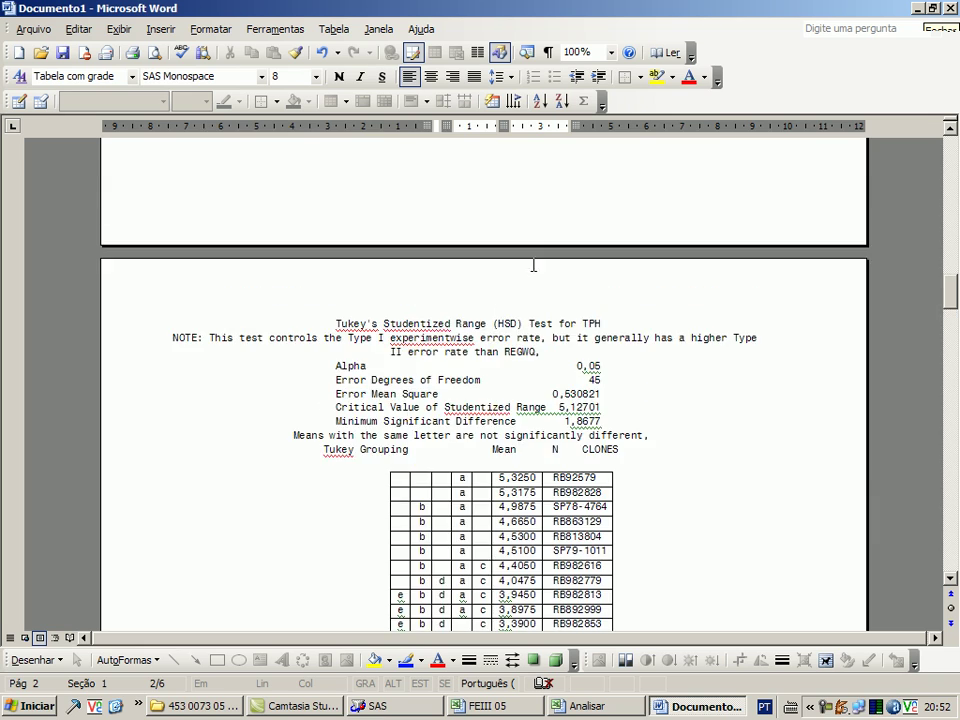
scroll(495, 352, "up", 10)
scroll(380, 462, "up", 9)
scroll(414, 414, "up", 15)
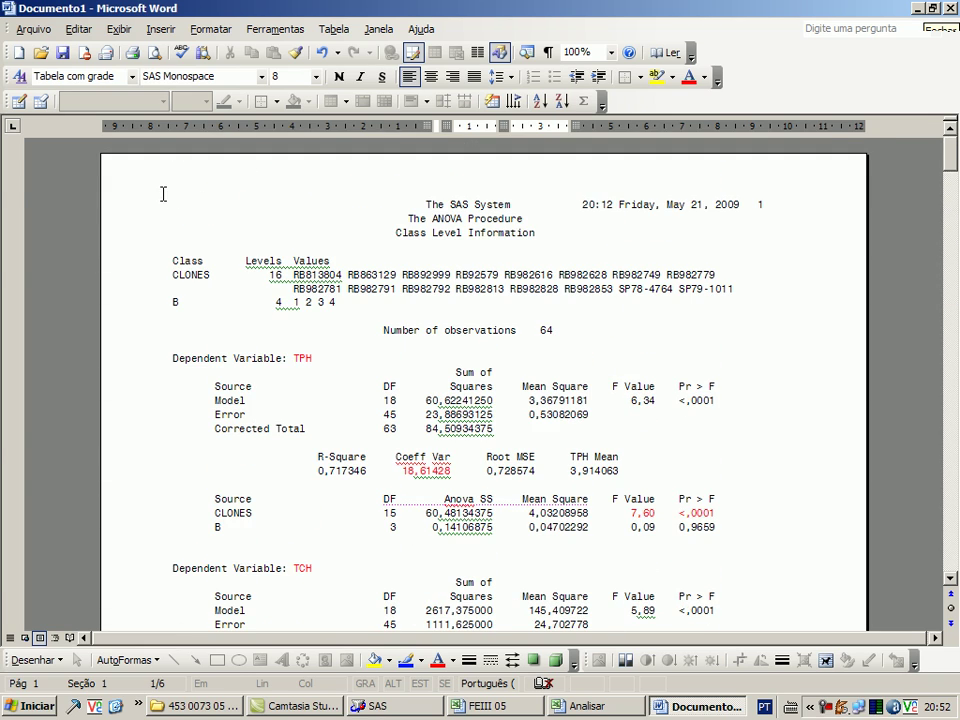
left_click(167, 194)
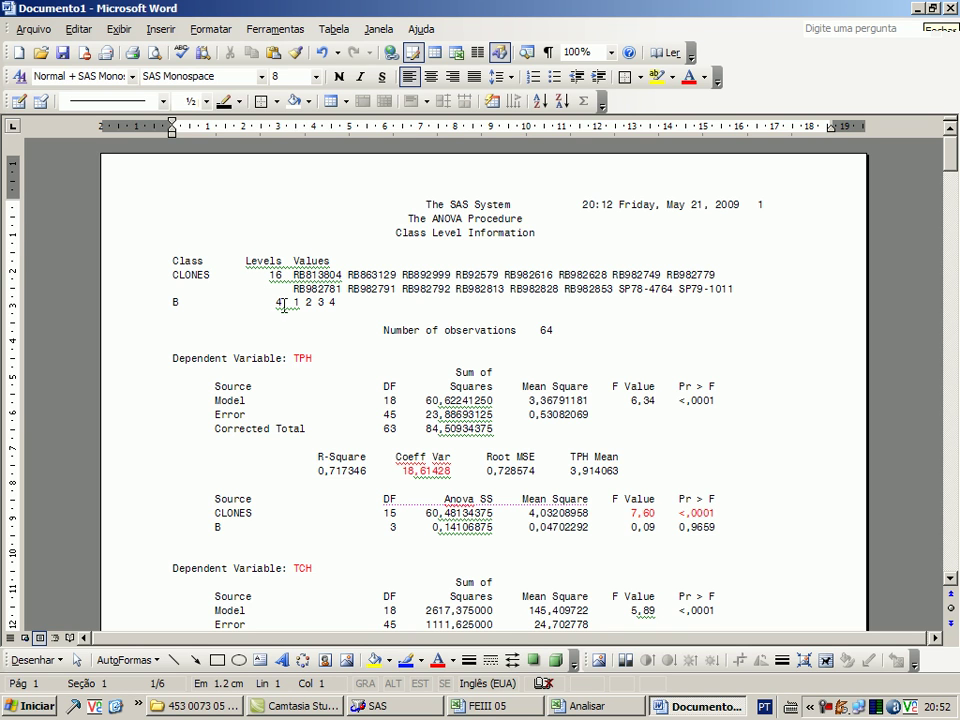
left_click(60, 52)
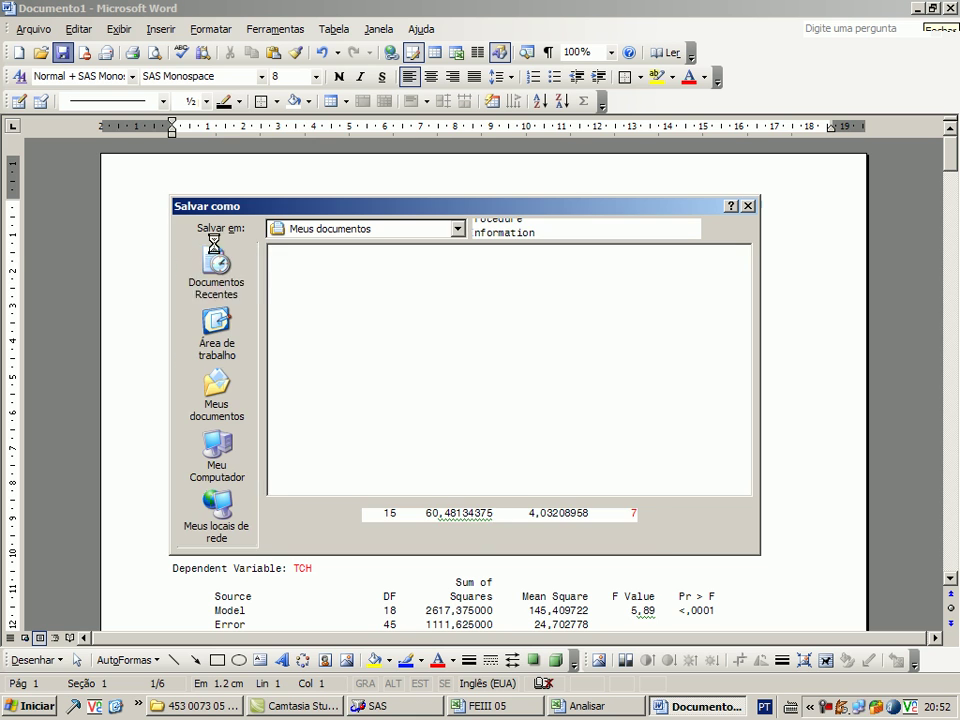
left_click(219, 343)
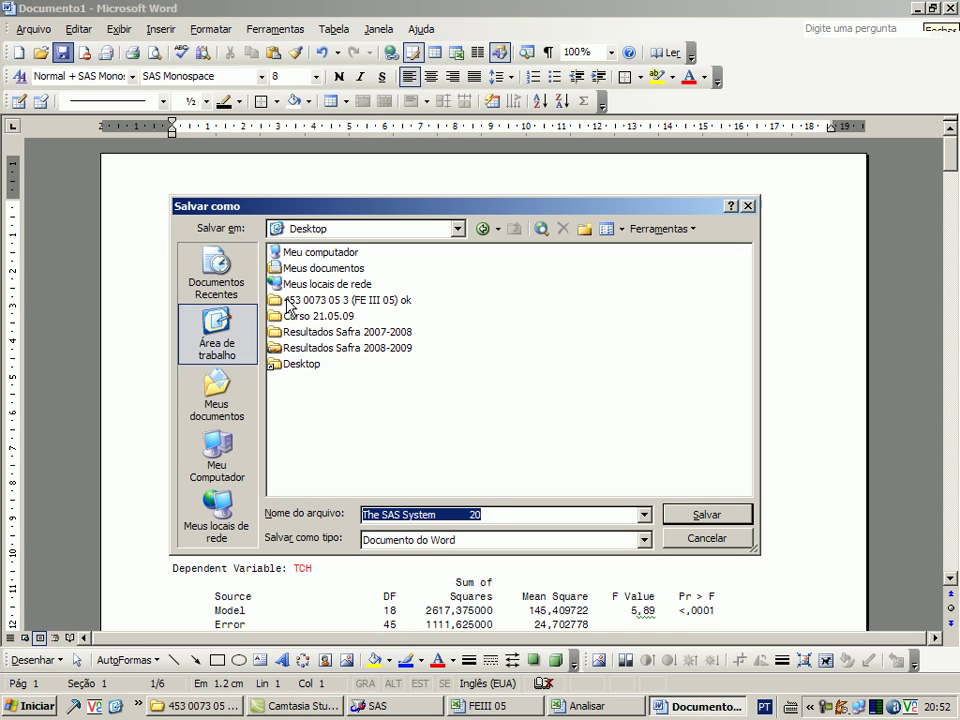
left_click(360, 301)
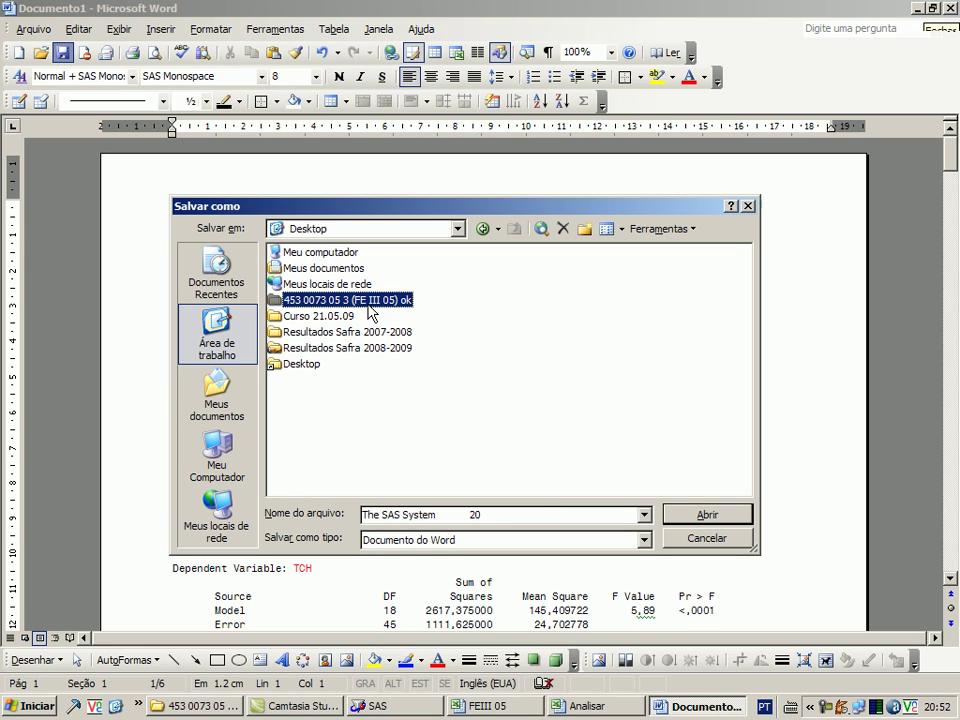
double_click(368, 310)
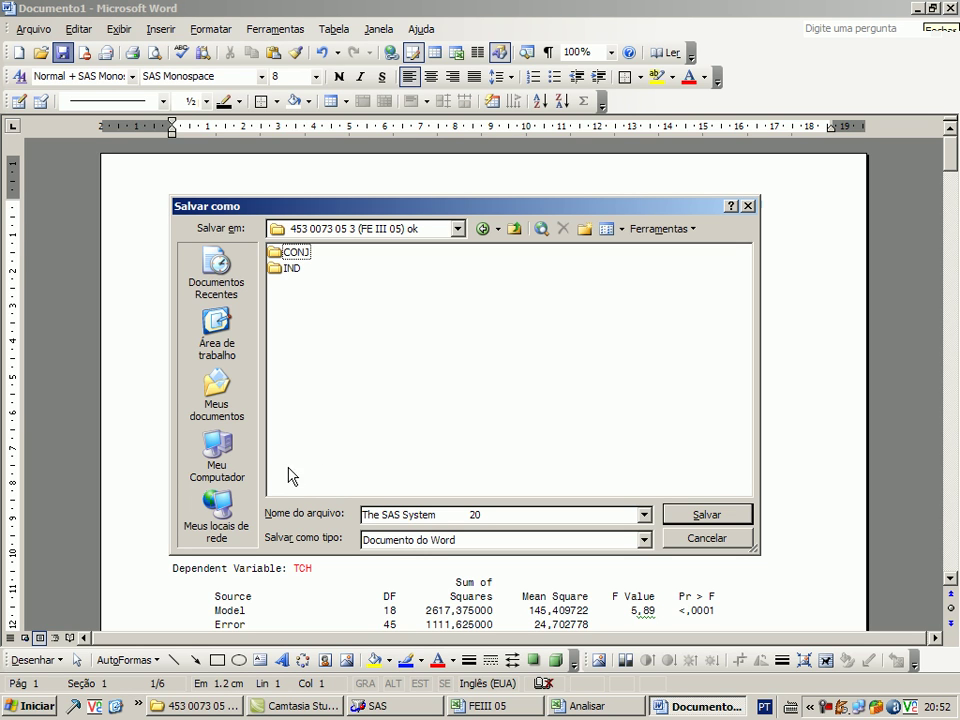
left_click(287, 272)
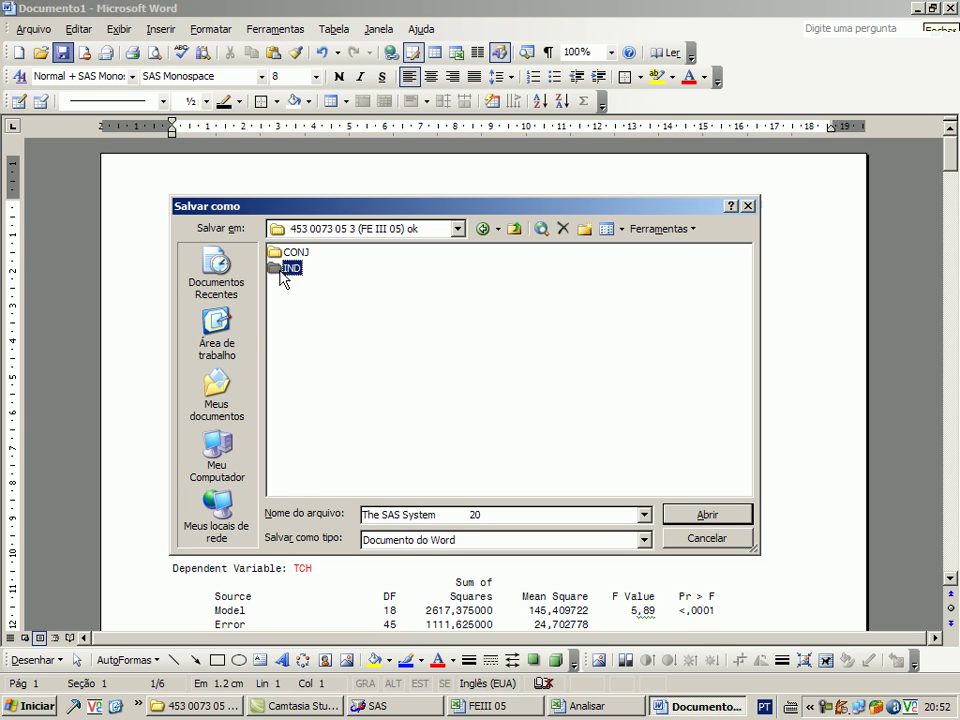
left_click(319, 311)
left_click(280, 270)
double_click(280, 270)
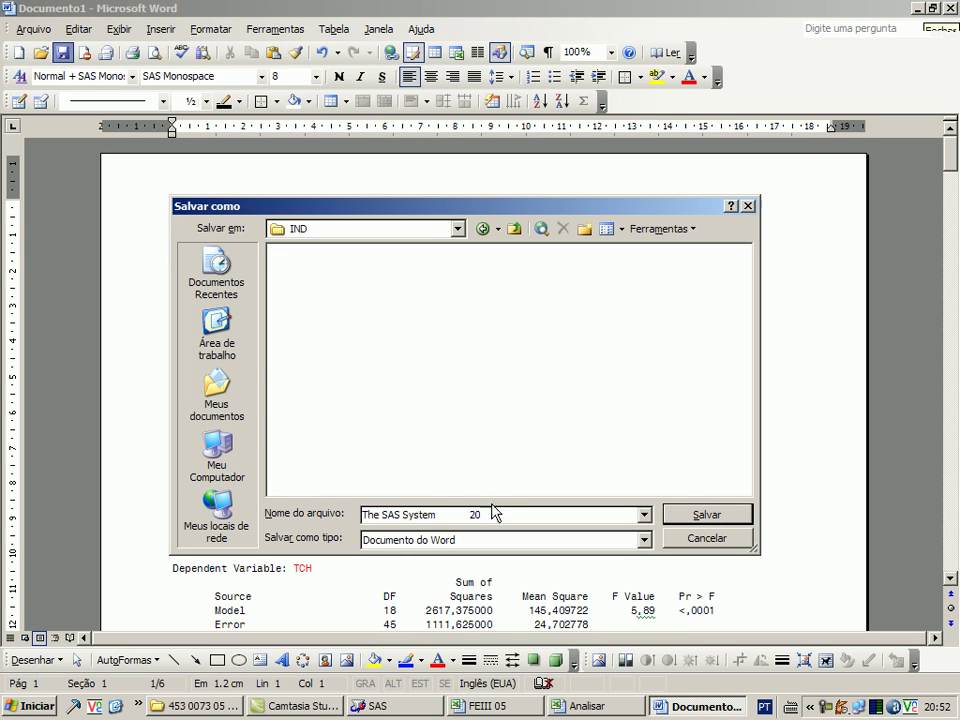
Name the file "Análise Individual" and save it as a Word document.
left_click_drag(498, 513, 366, 514)
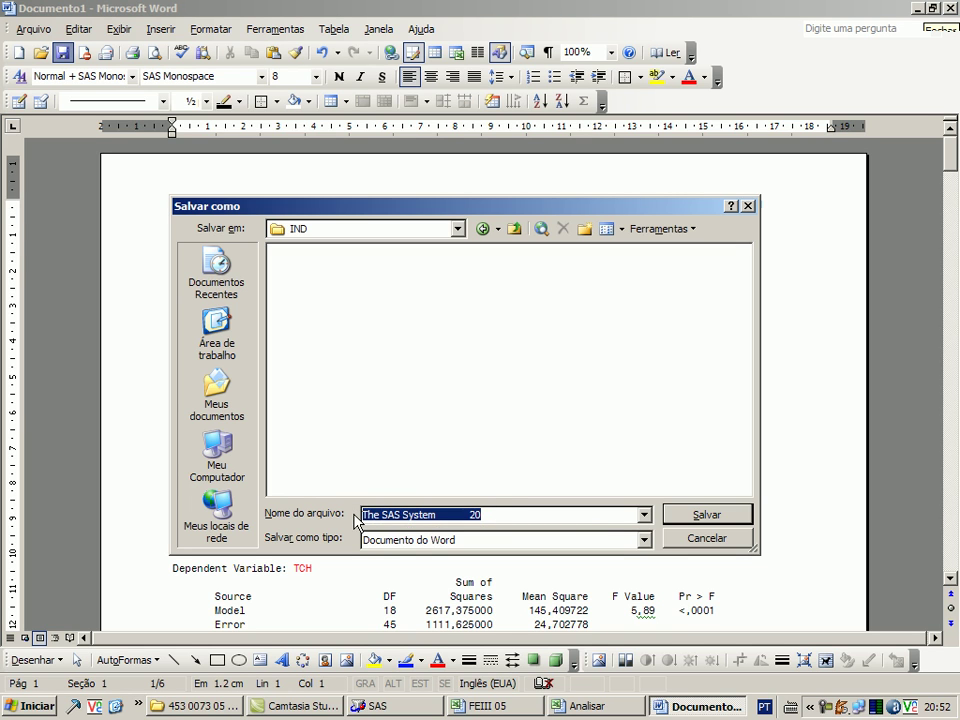
key("BackSpace")
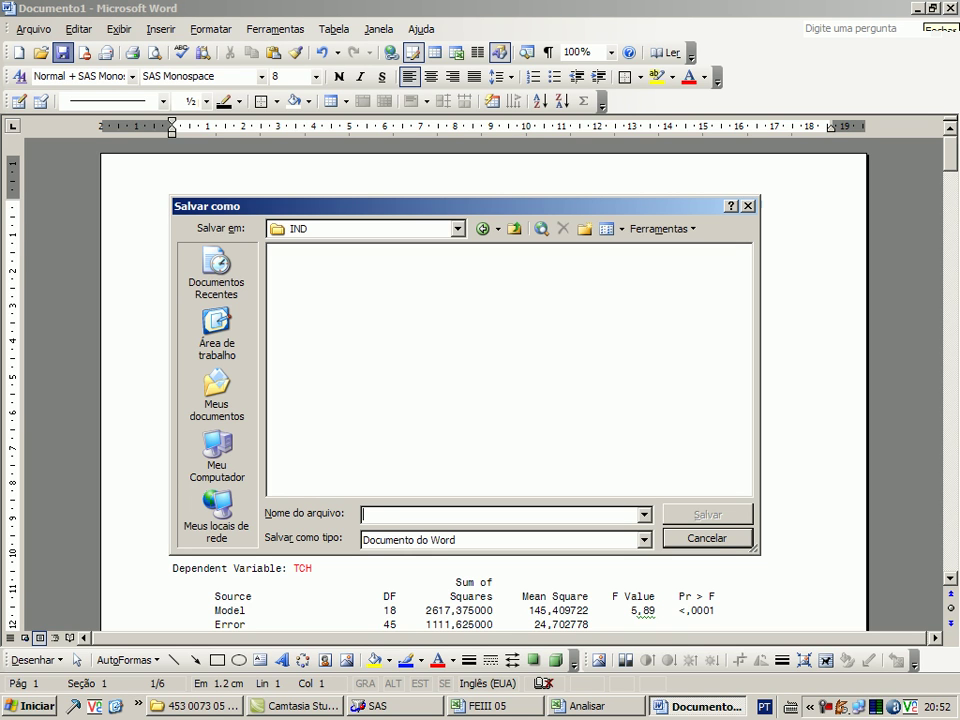
type("aN")
key("BackSpace")
type("Análise")
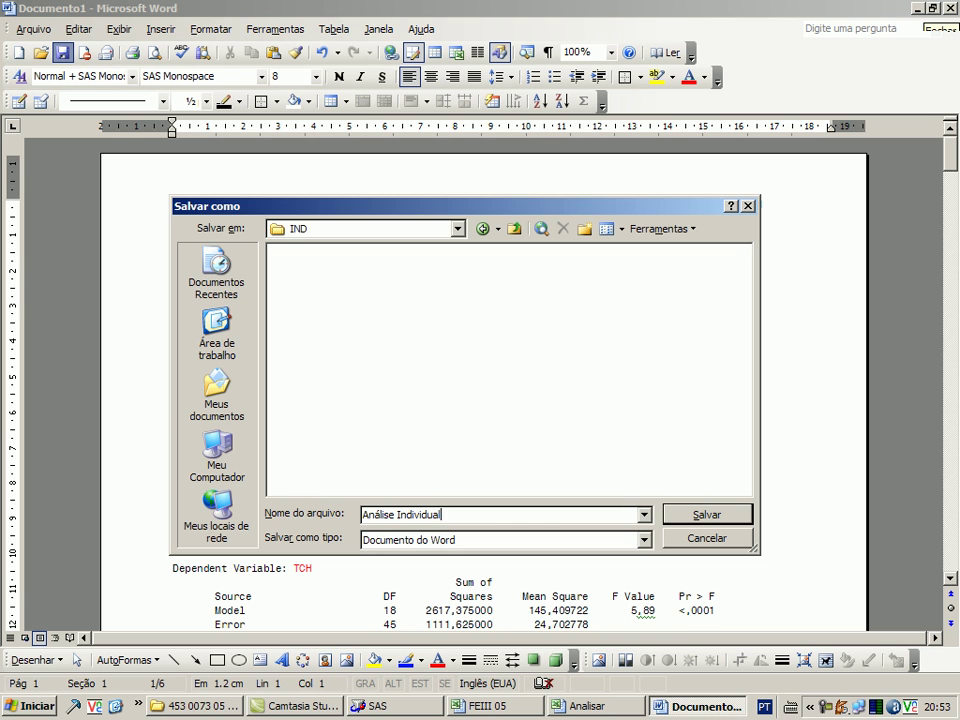
left_click(676, 520)
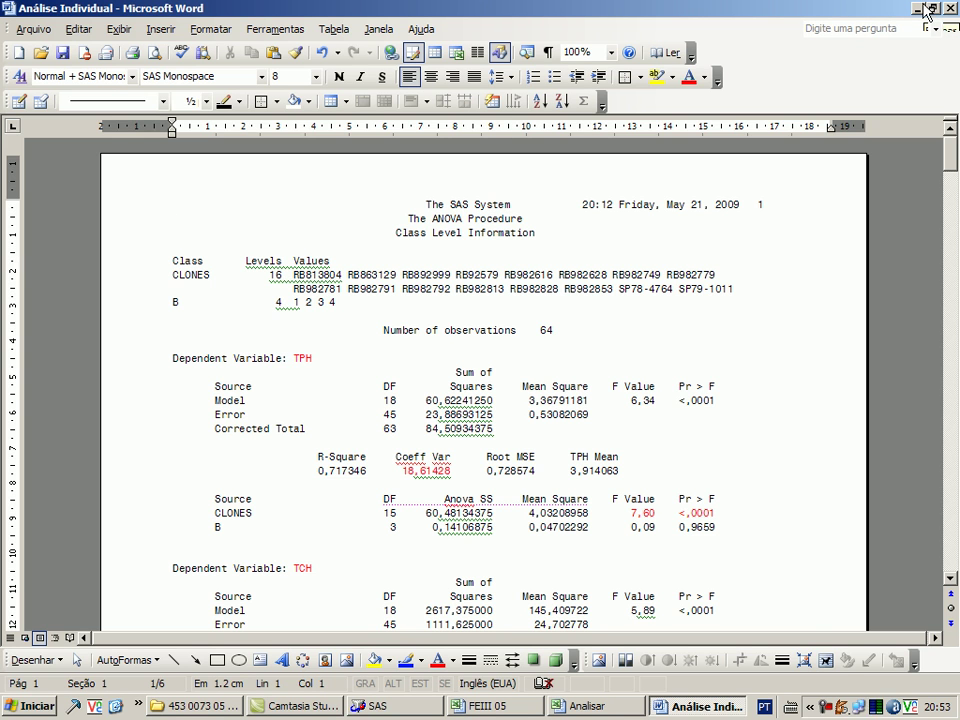
Switch to SAS and deselect the text in the Output window.
left_click(917, 8)
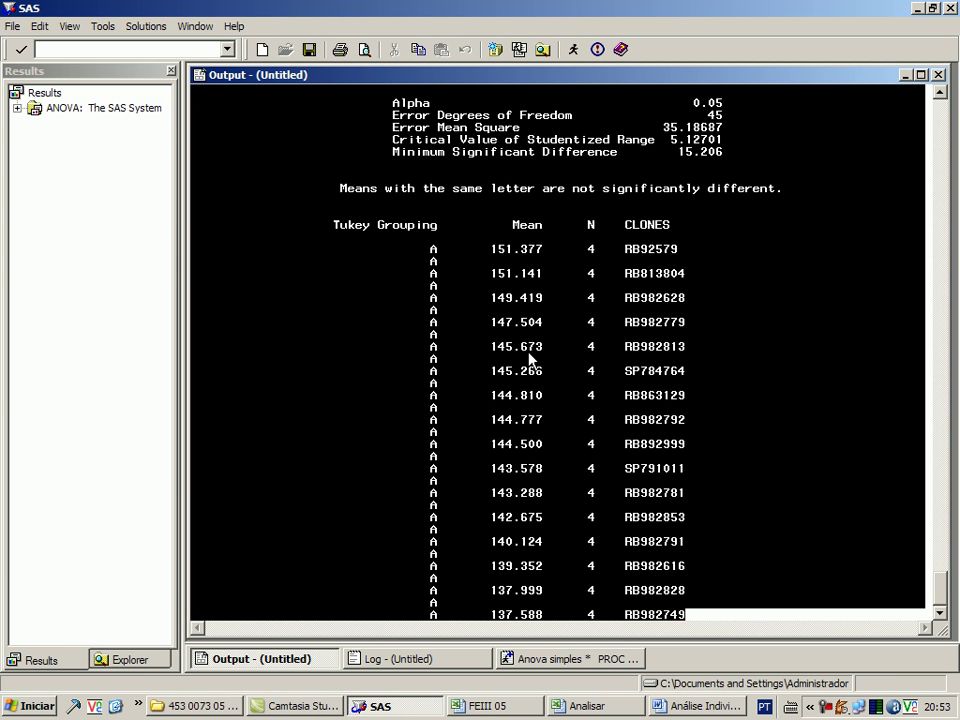
left_click(448, 322)
left_click(448, 322)
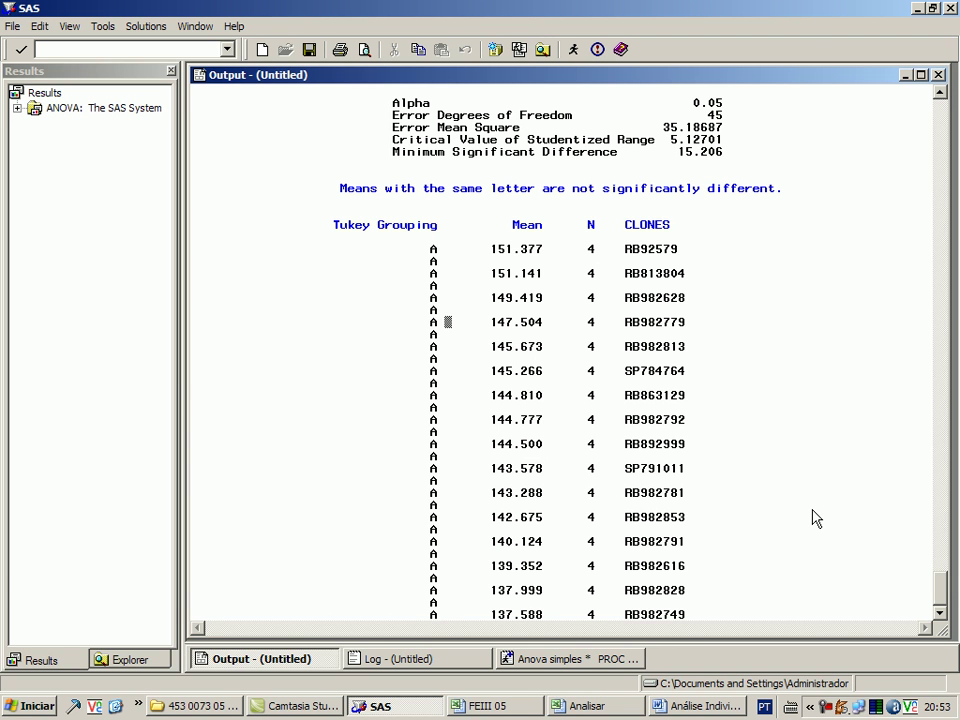
key("ctrl+s")
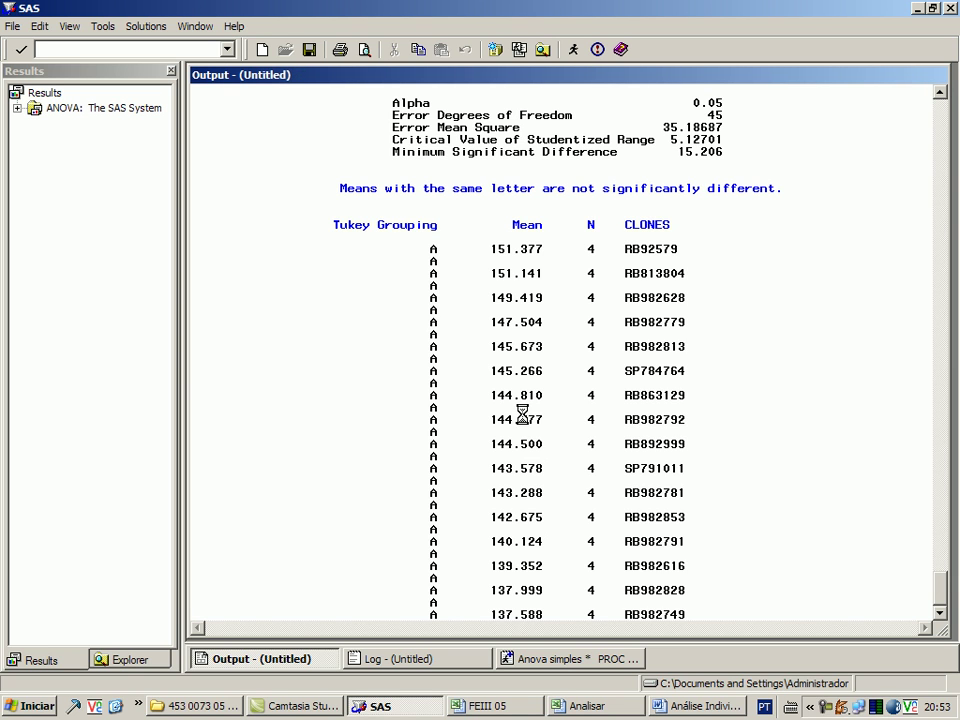
left_click(510, 465)
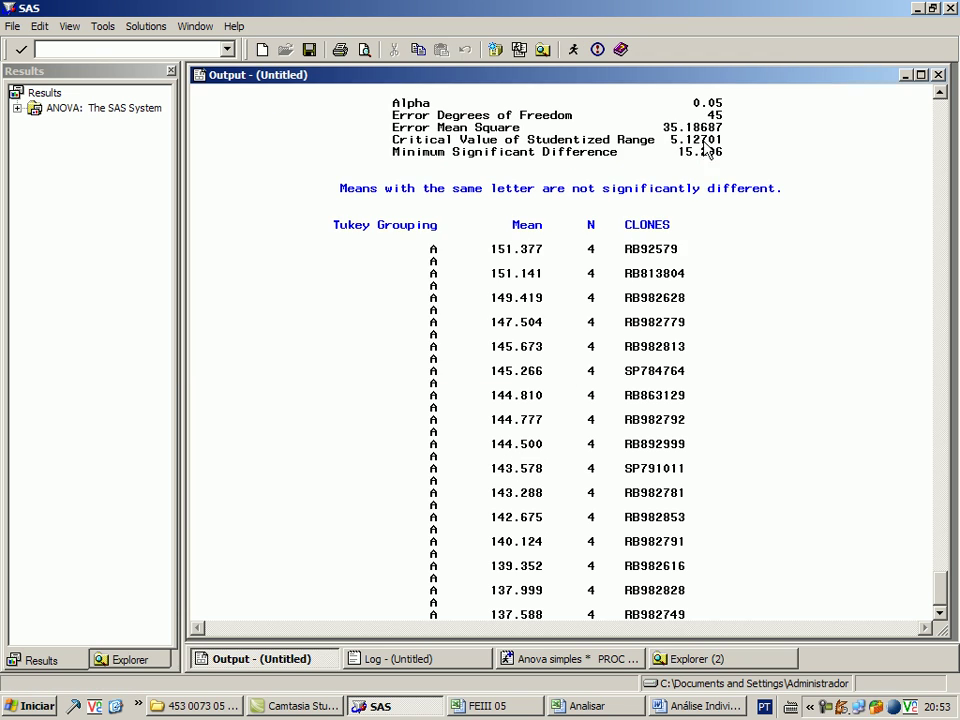
left_click(676, 659)
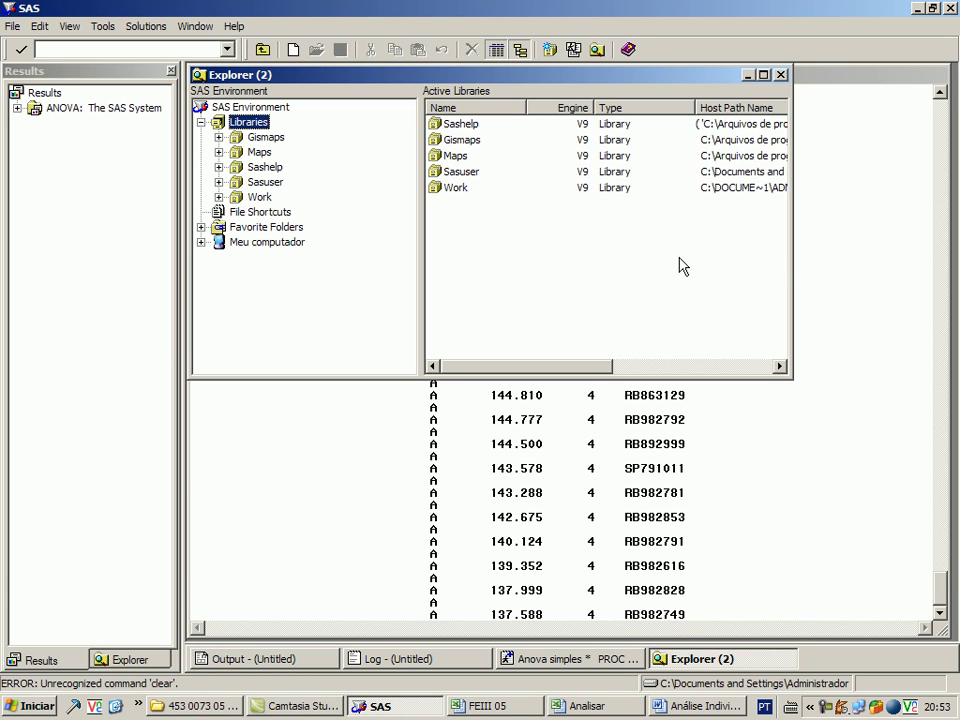
left_click(781, 75)
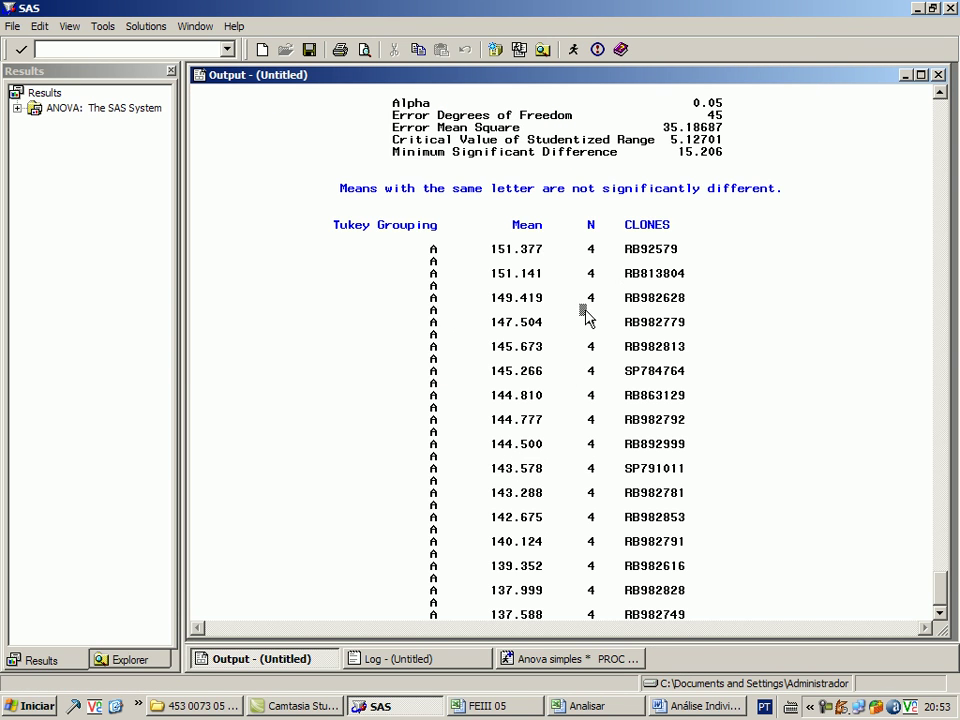
Clear the contents of the Output window, the Log window and the Anova simples program editor in SAS.
key("ctrl+e")
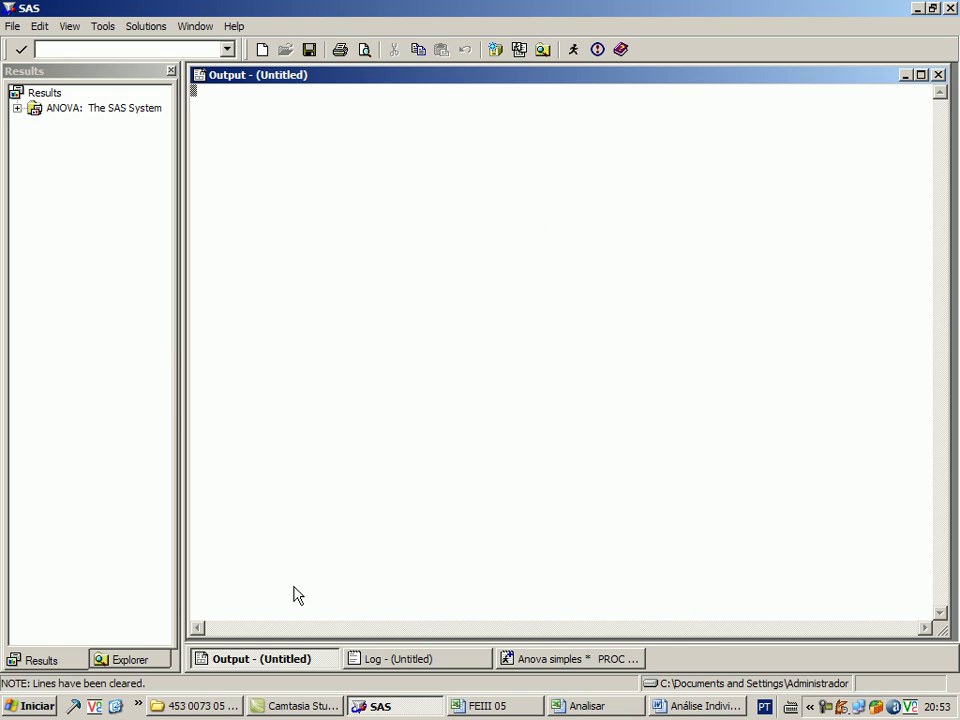
left_click(376, 668)
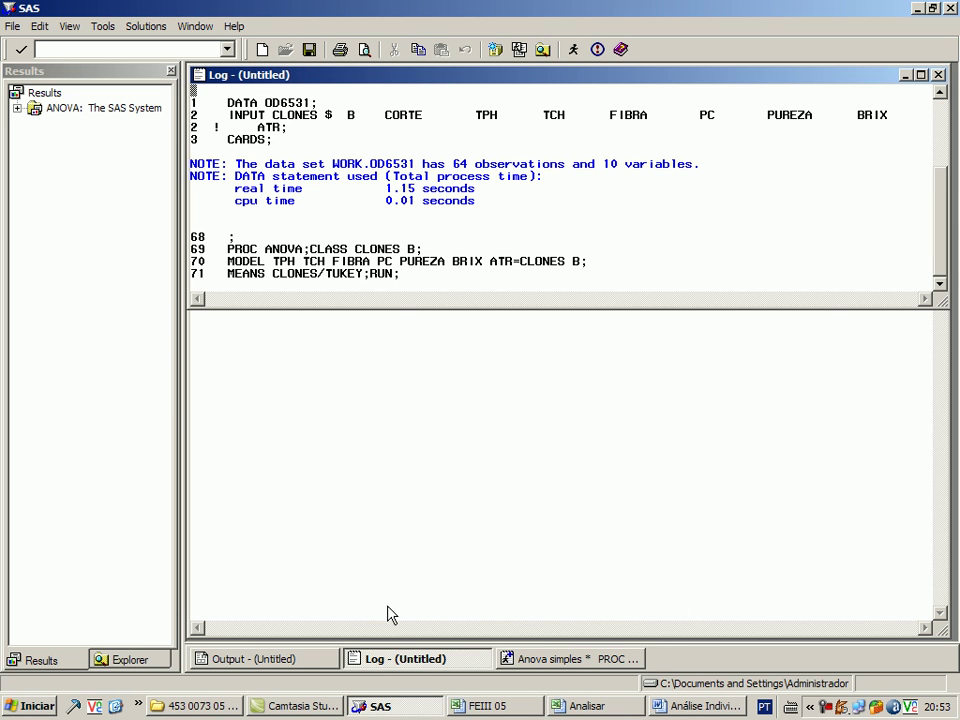
key("ctrl+e")
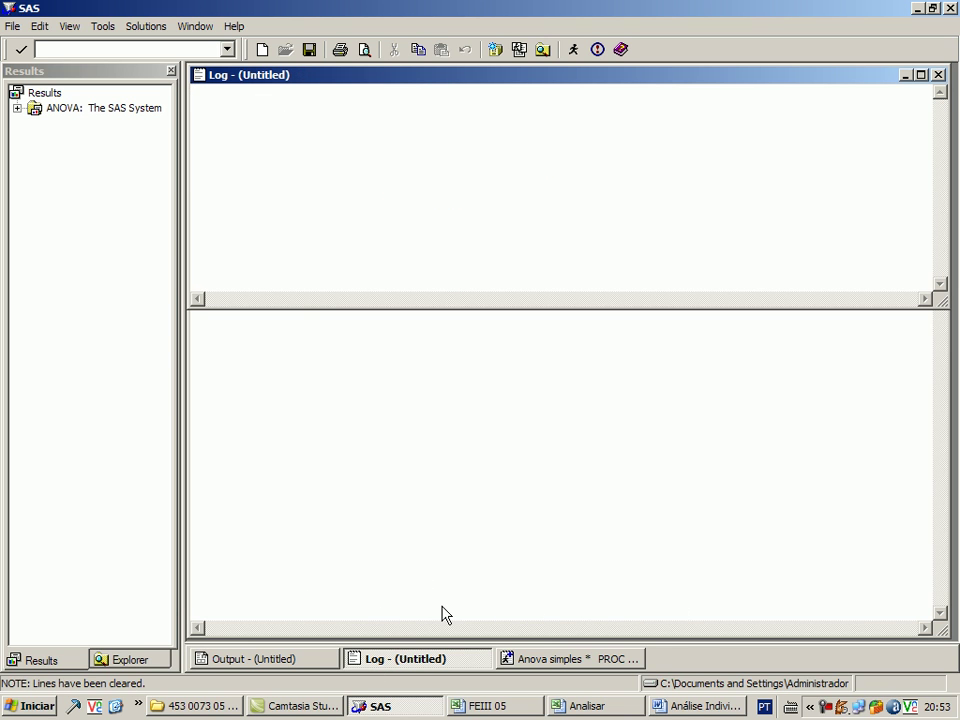
left_click(536, 659)
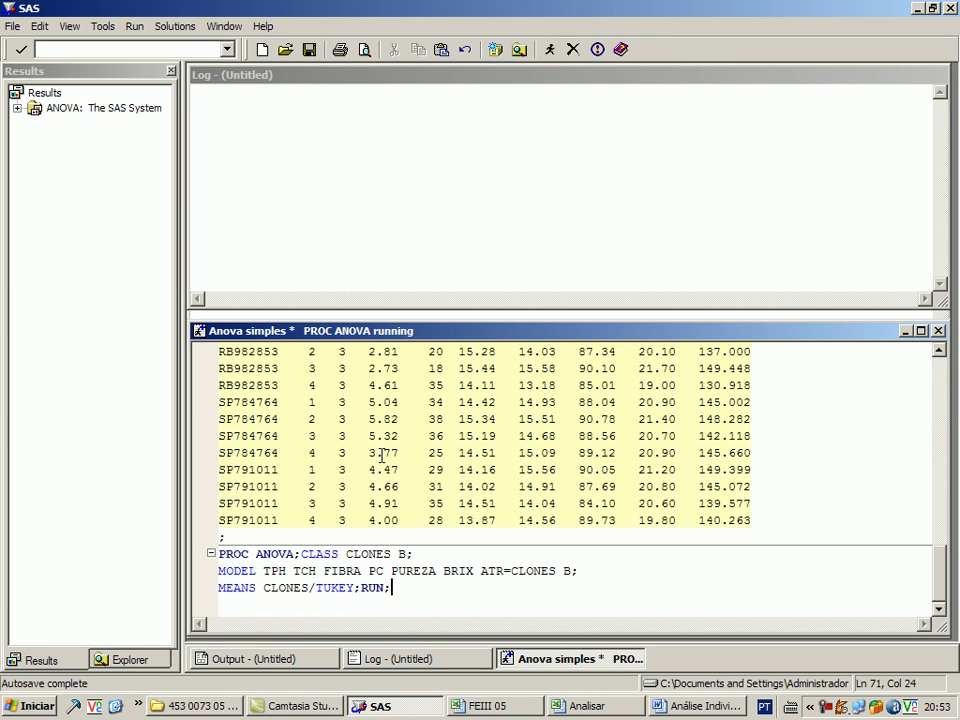
key("ctrl+e")
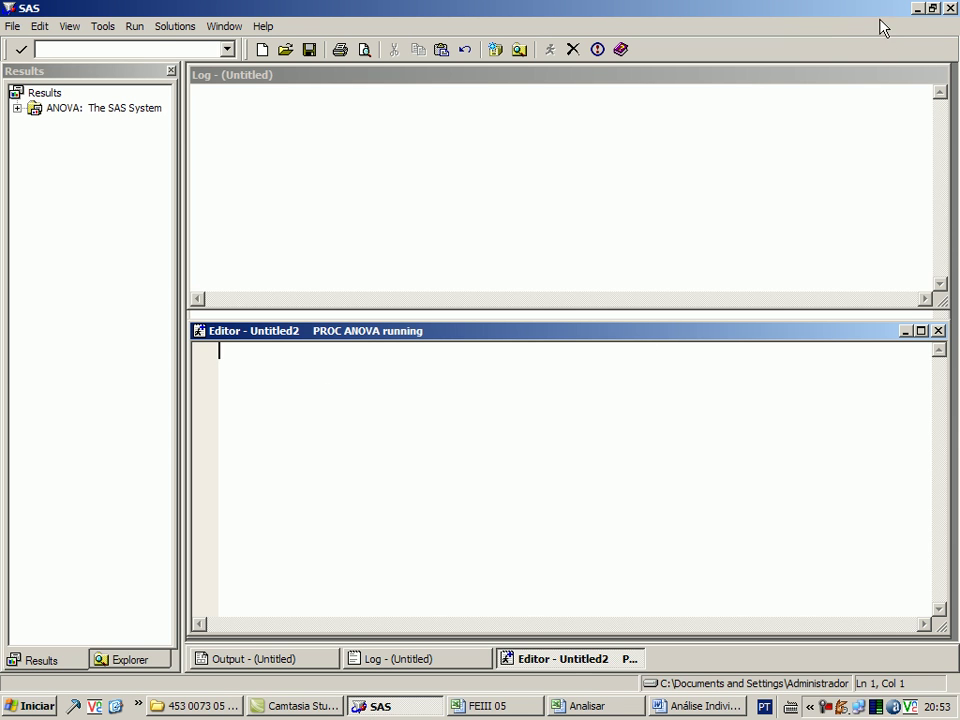
Switch from SAS to Excel, then close the Analisar workbook and the FEIII 05 workbook without saving changes.
left_click(916, 9)
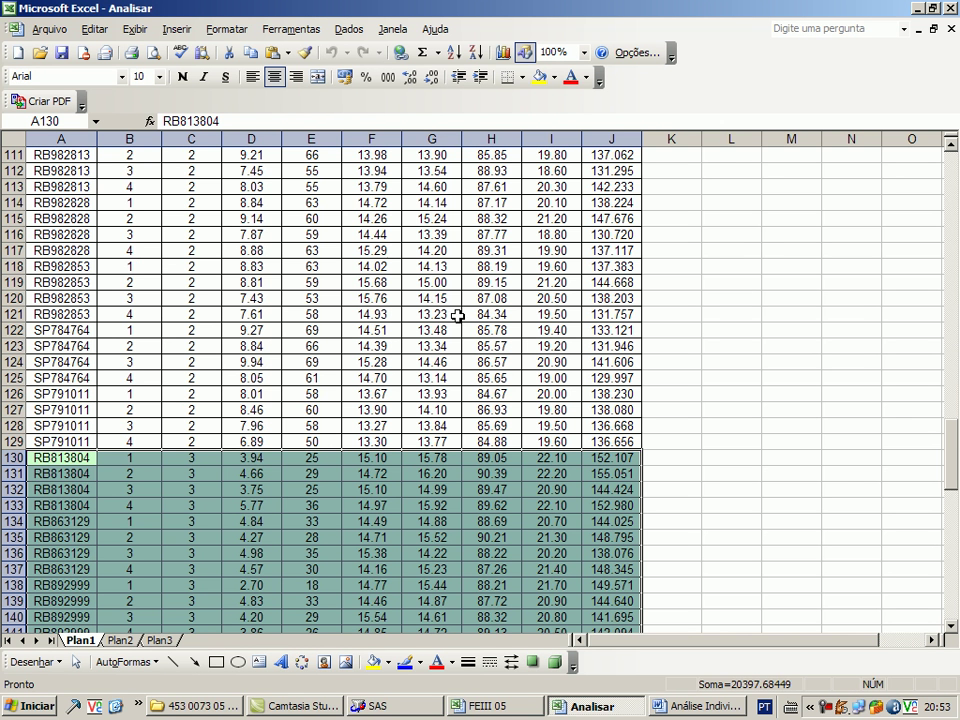
left_click_drag(953, 453, 953, 155)
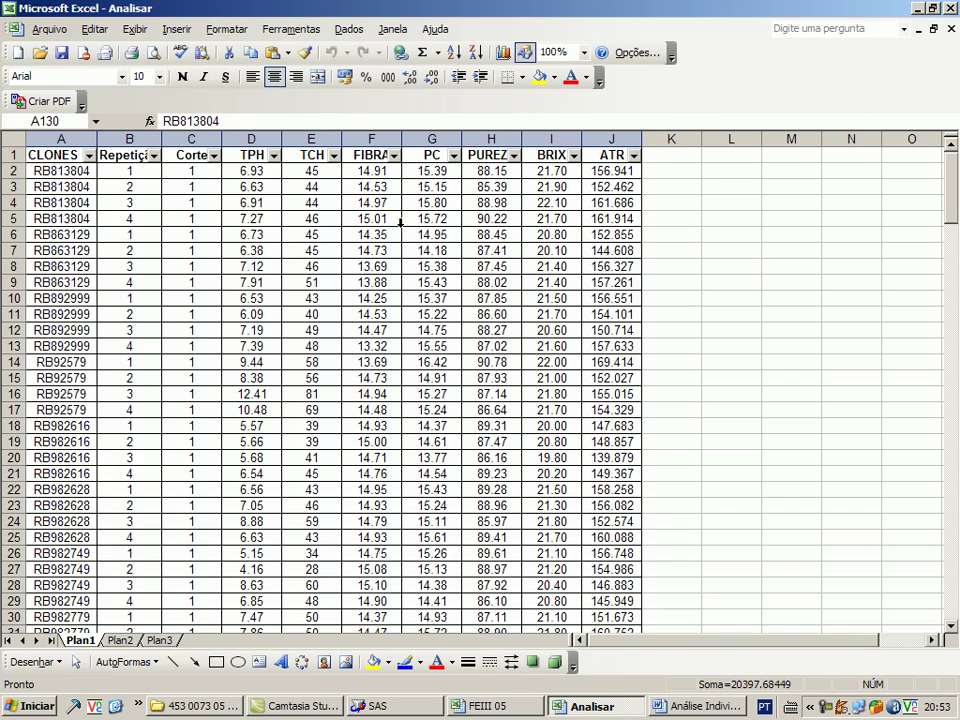
left_click(950, 28)
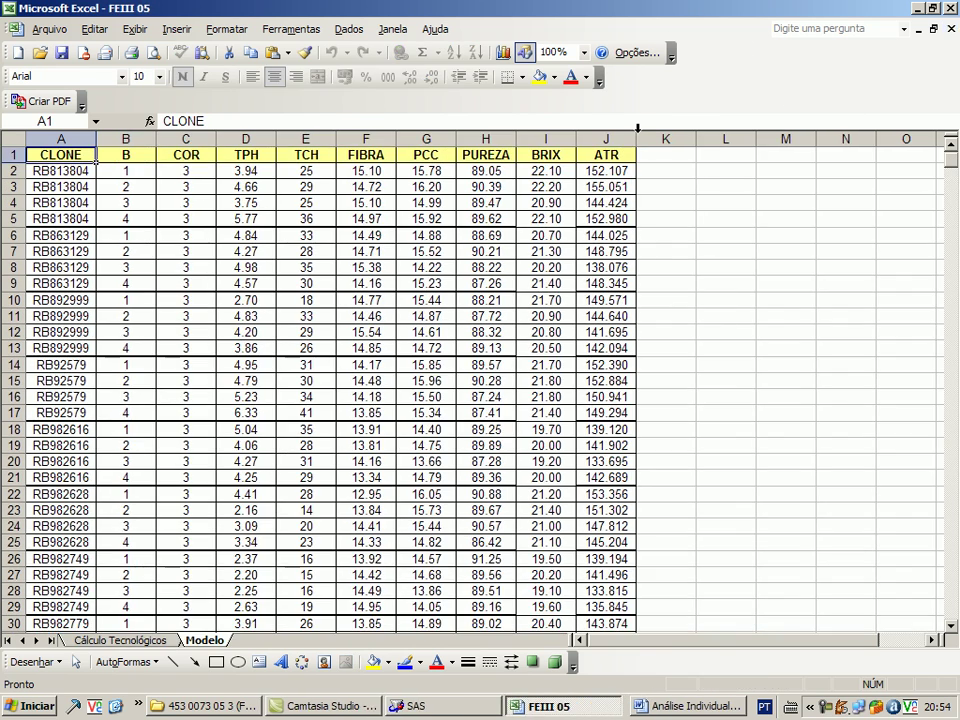
left_click(128, 640)
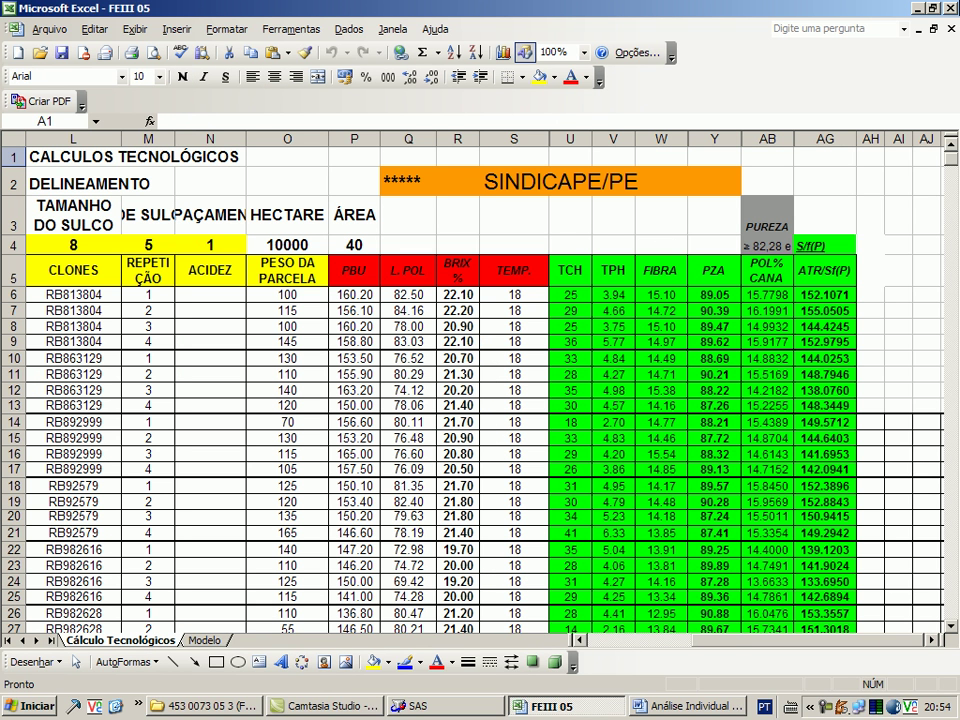
left_click(951, 8)
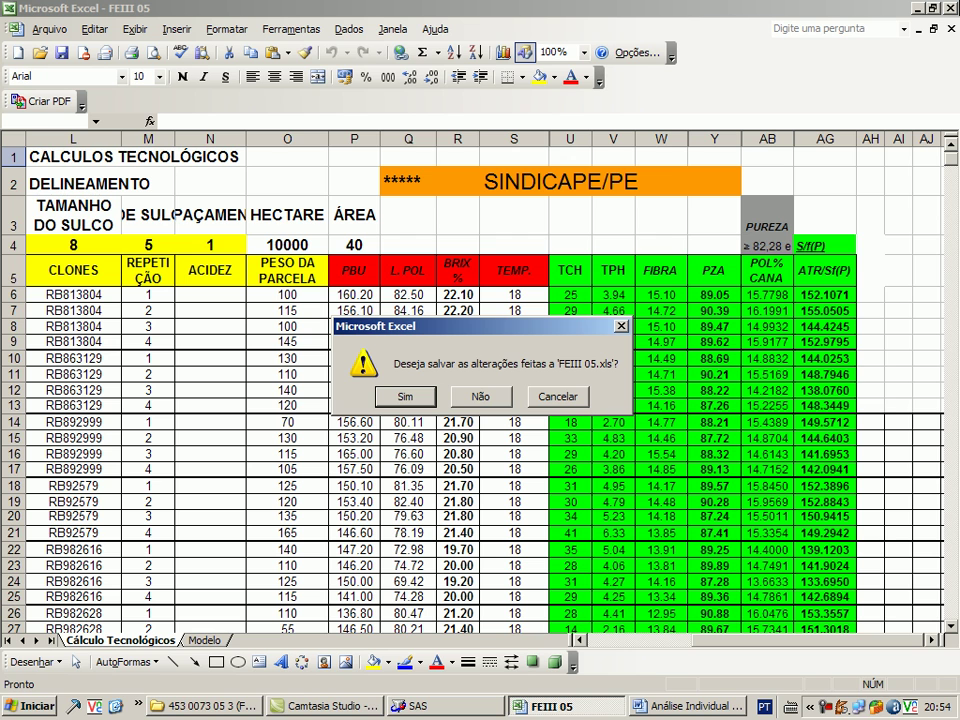
left_click(478, 397)
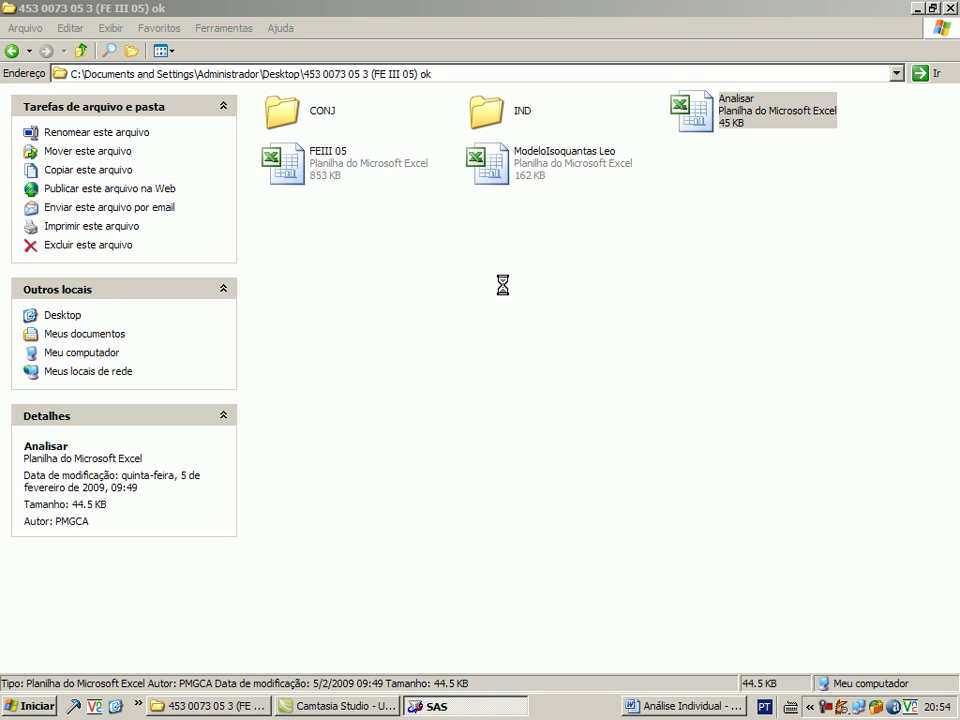
left_click(446, 401)
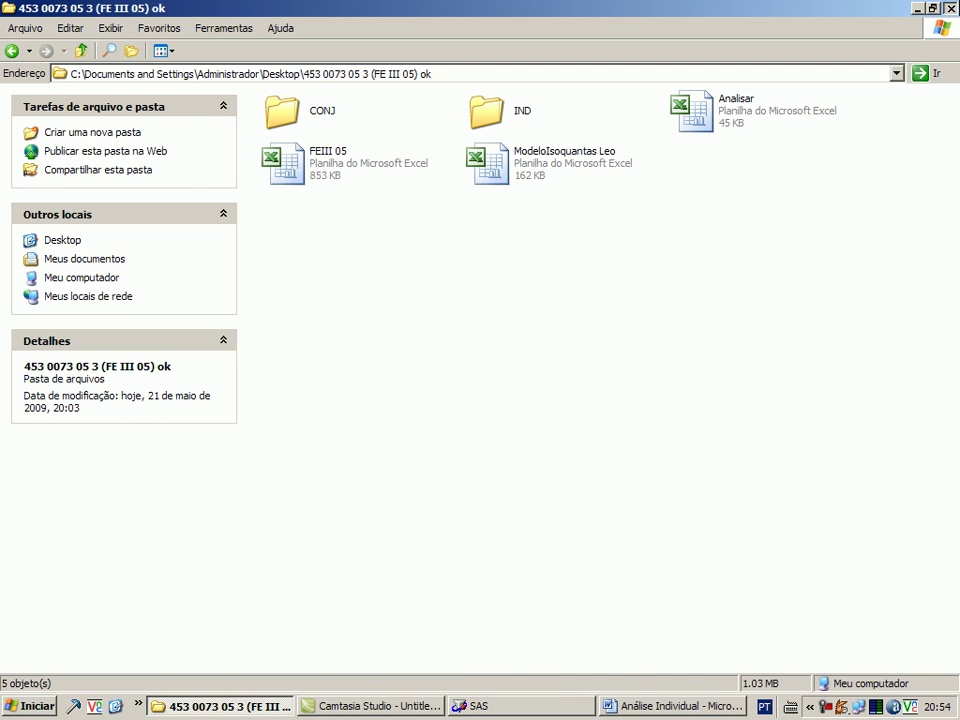
key("alt+F4")
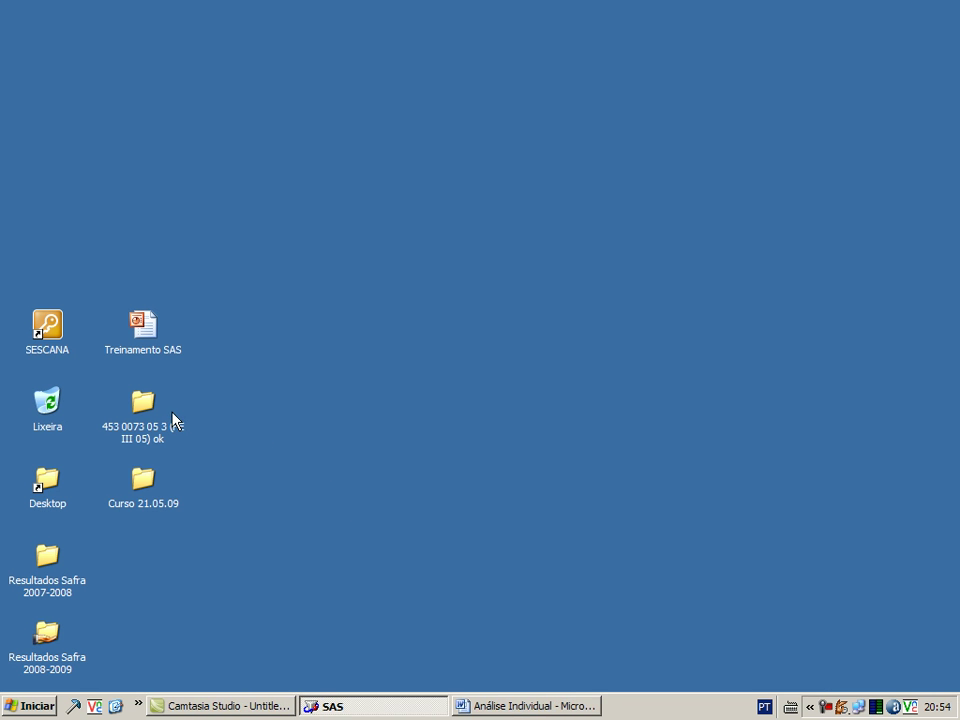
left_click(148, 418)
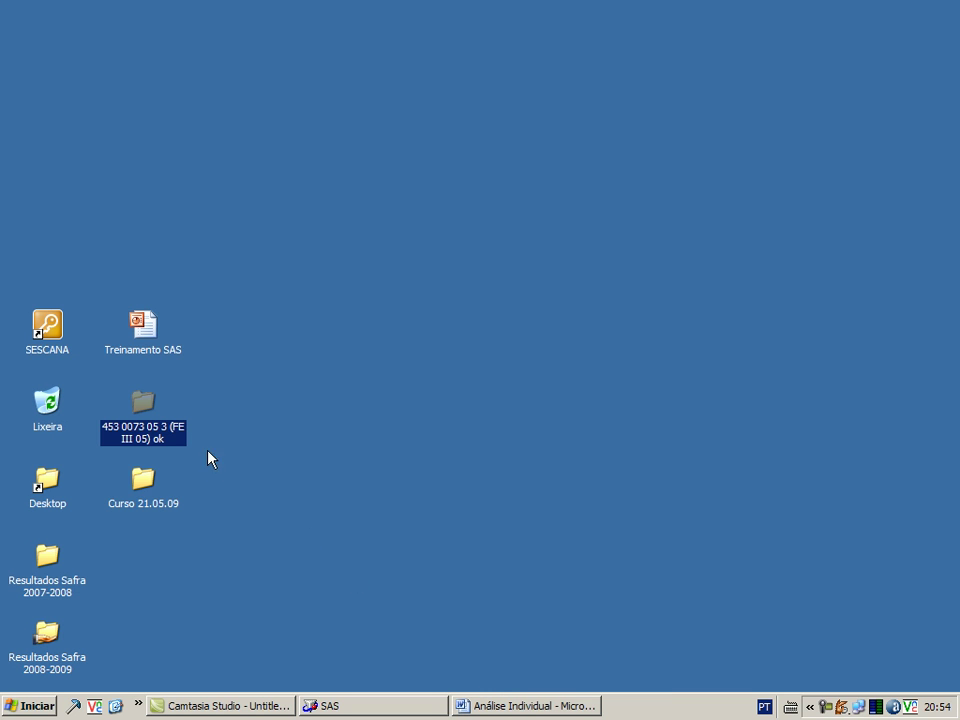
double_click(140, 410)
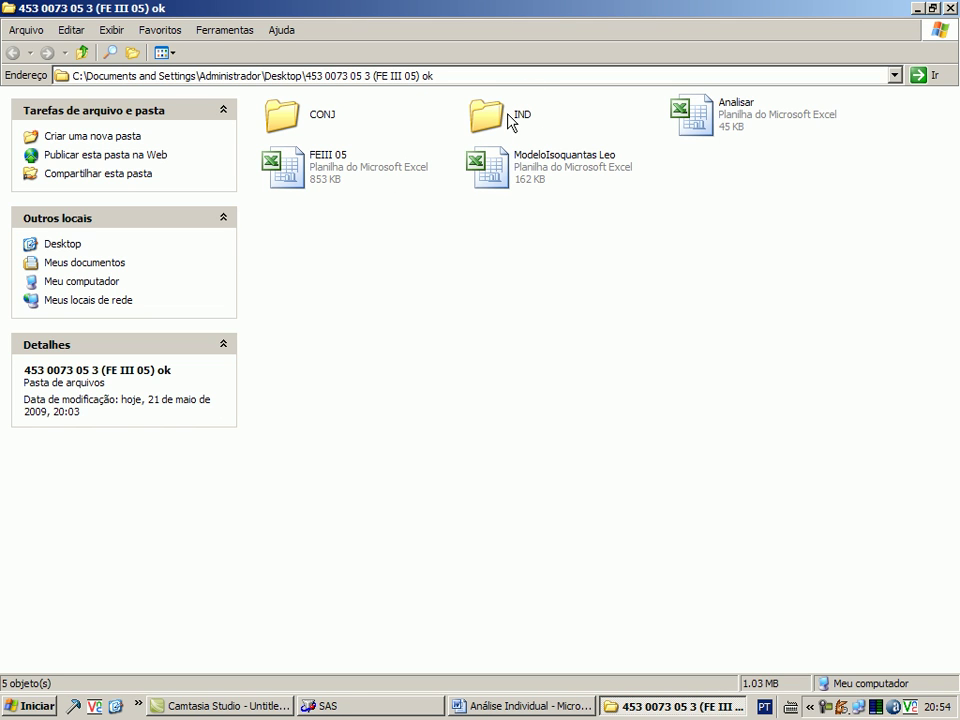
double_click(499, 121)
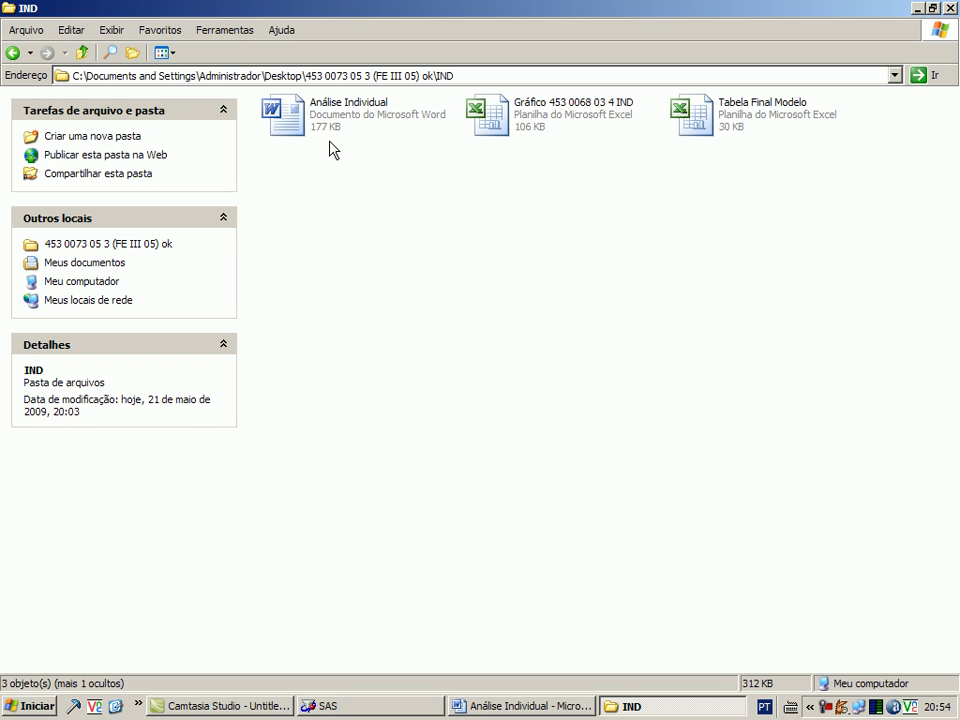
left_click(528, 703)
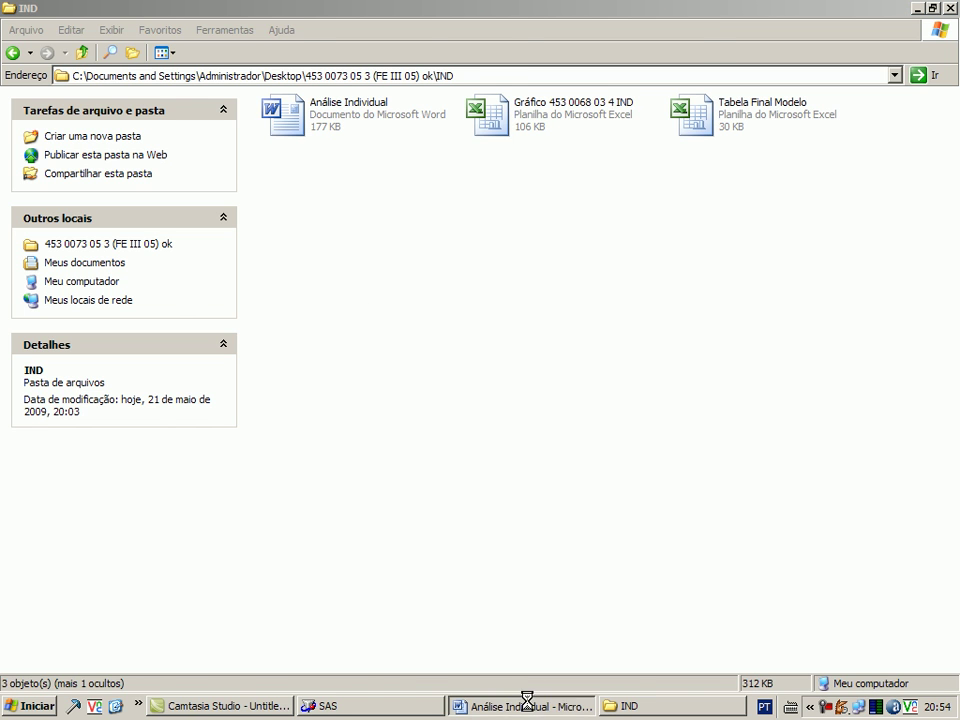
left_click(519, 718)
left_click(533, 710)
left_click(534, 710)
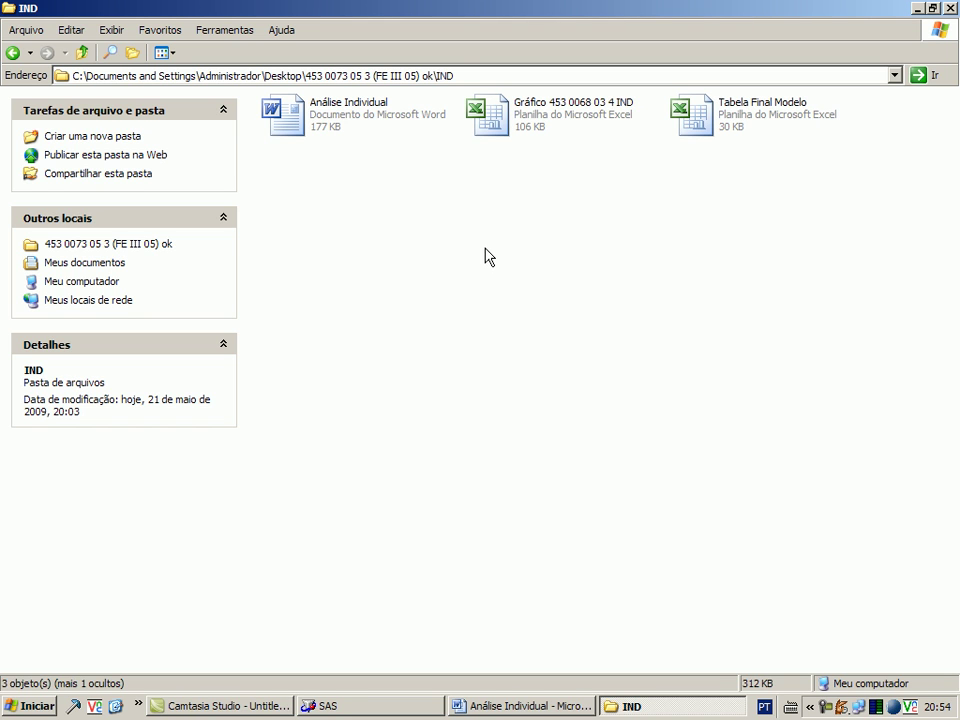
Open the Tabela Final Modelo workbook from the IND folder and delete rows 1 to 8 of its Modelo sheet.
left_click(705, 112)
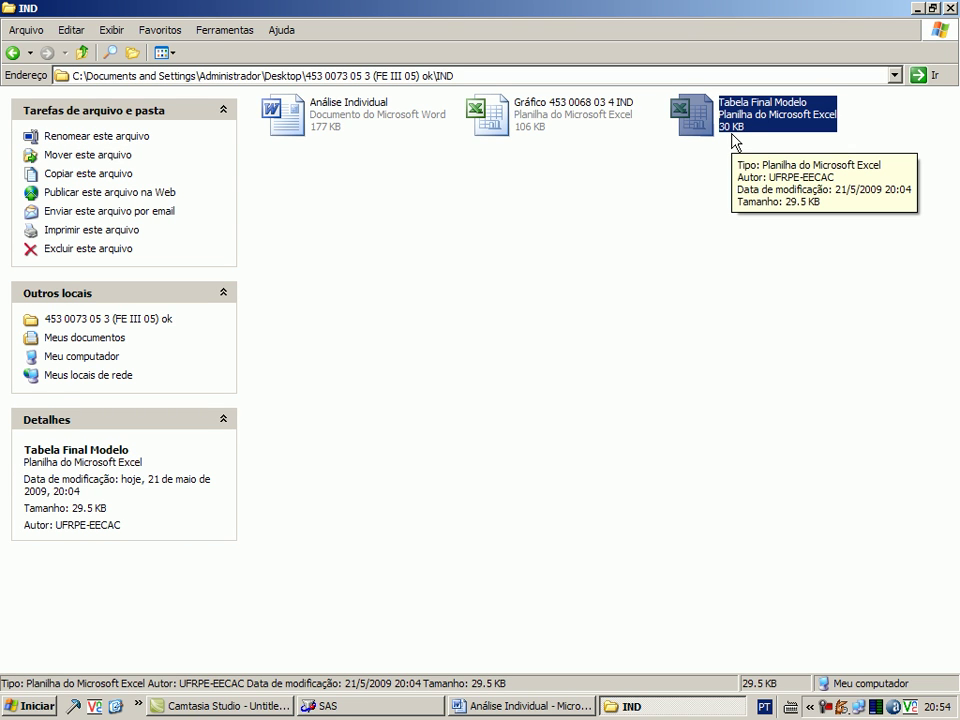
double_click(733, 141)
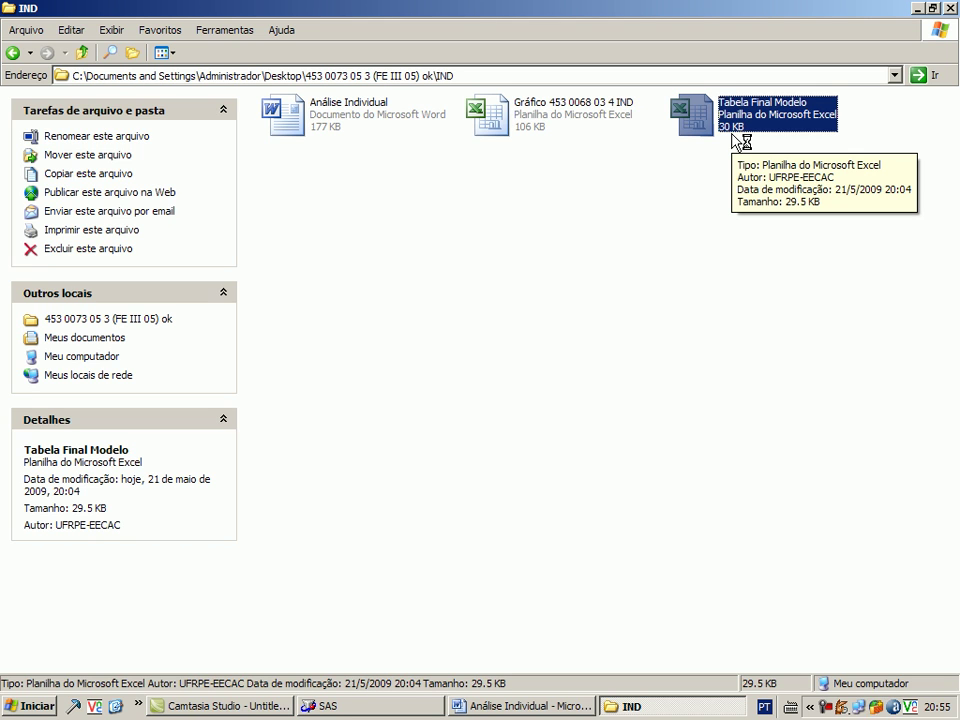
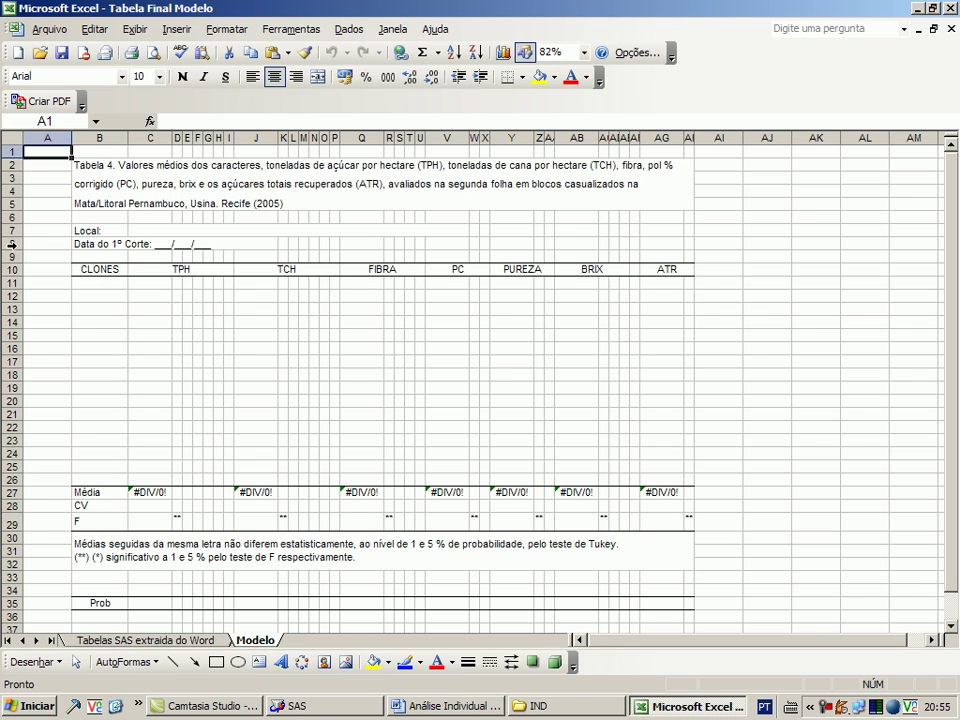
left_click_drag(12, 243, 12, 177)
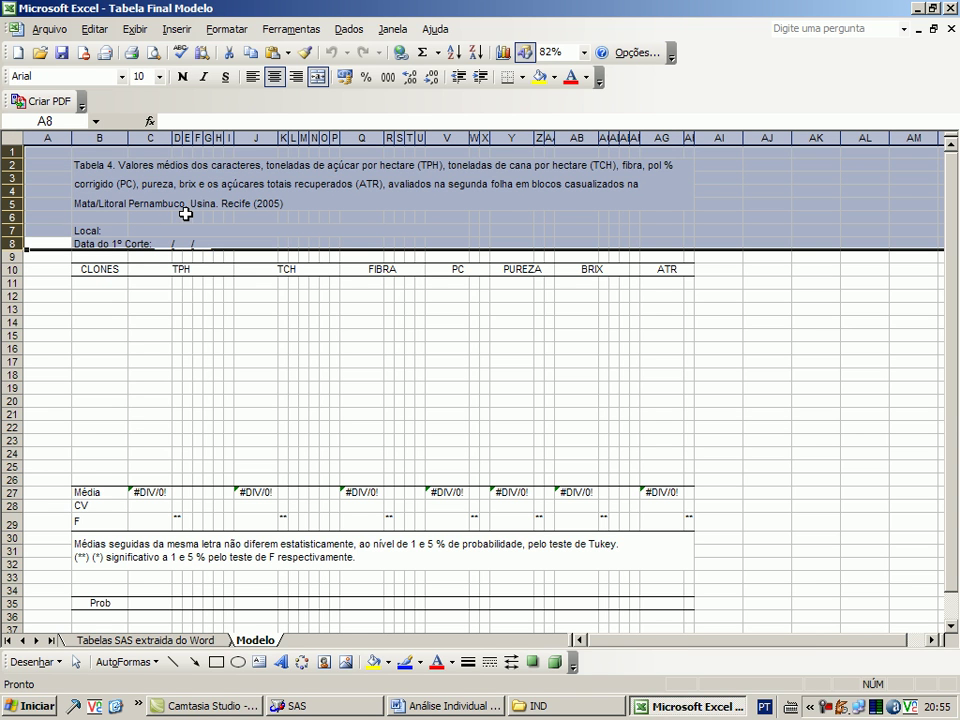
right_click(86, 220)
left_click(152, 343)
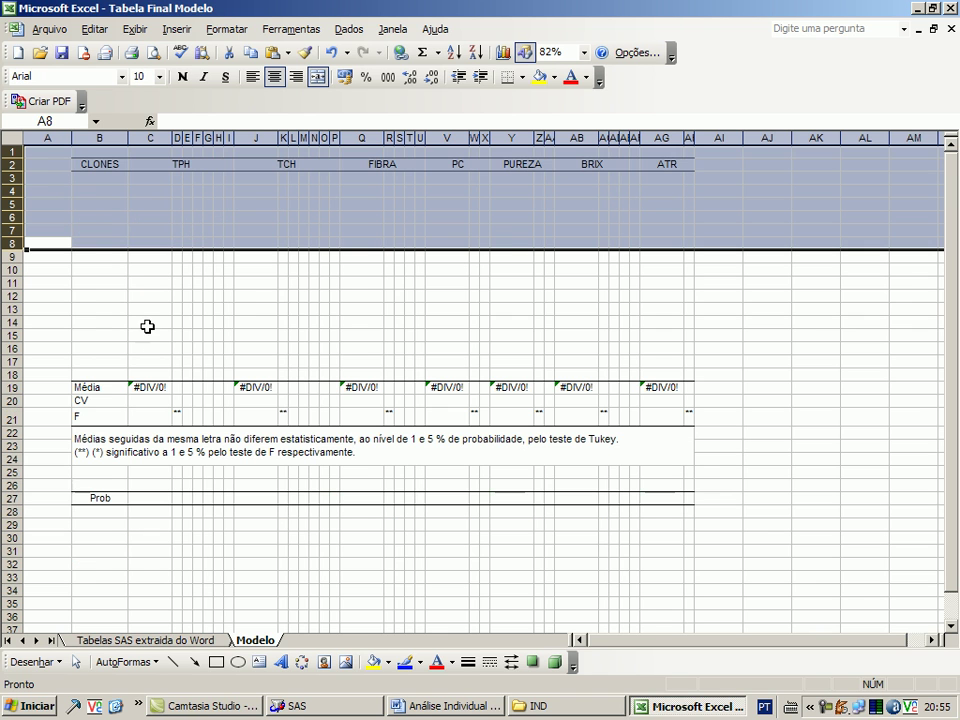
left_click(47, 151)
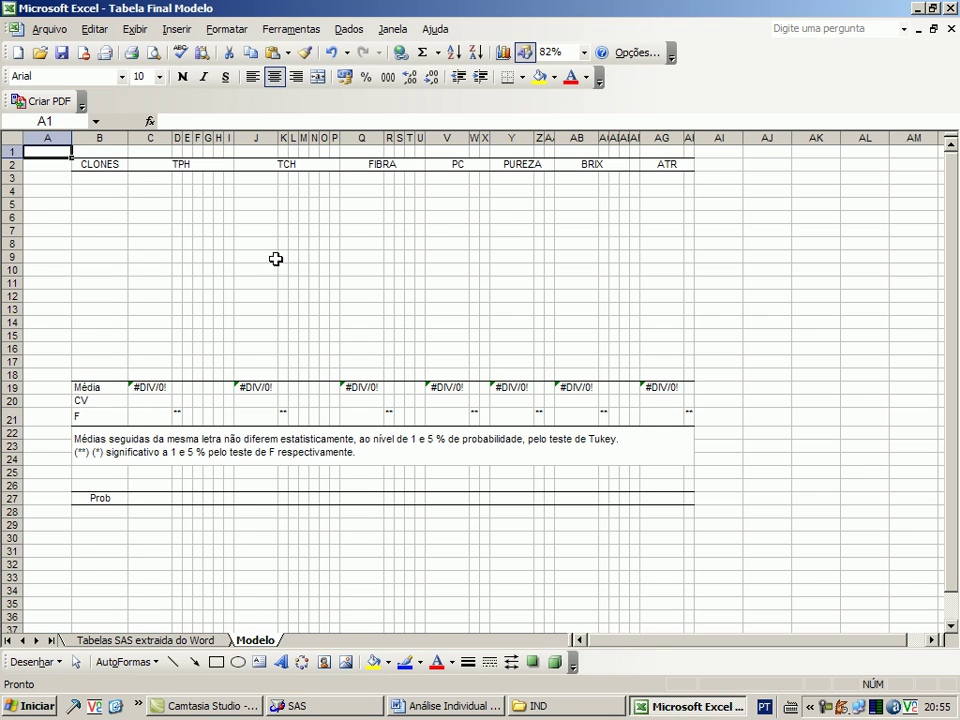
Go to the "Tabelas SAS extraida do Word" sheet and select cell K5 beside the TPH section.
left_click(95, 641)
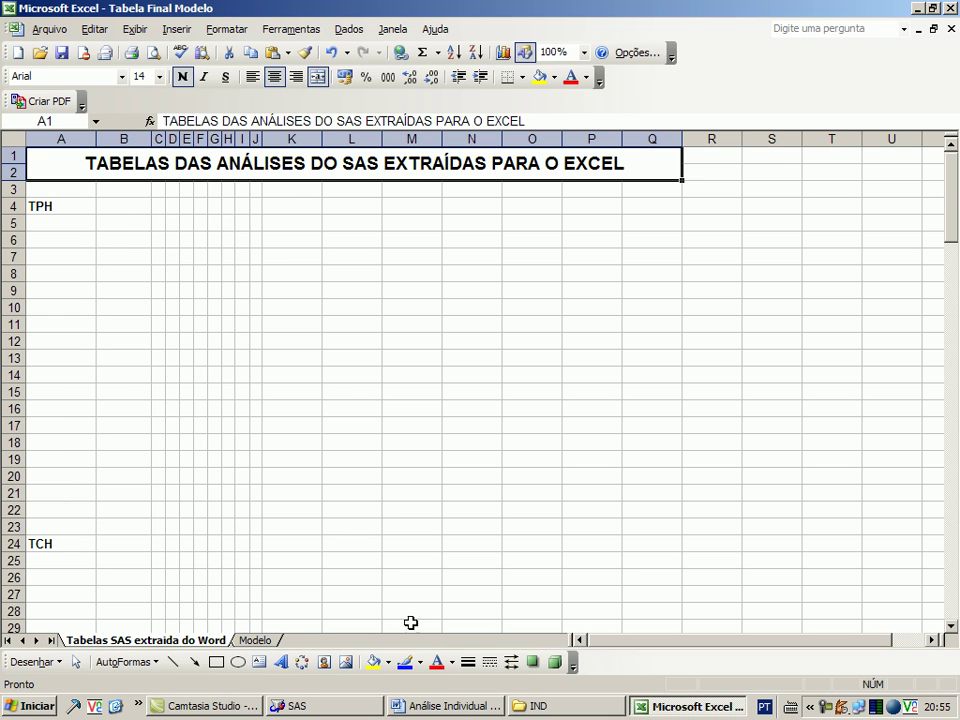
left_click(304, 221)
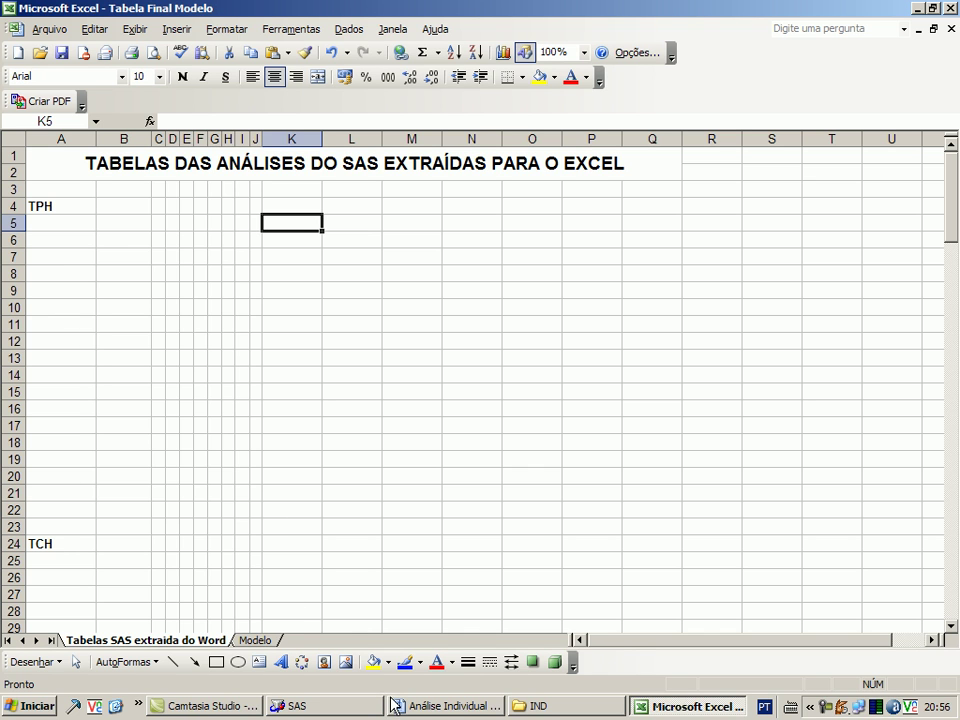
Set the decimal symbol to a comma in the Windows regional options, apply it and close the Control Panel.
left_click(40, 706)
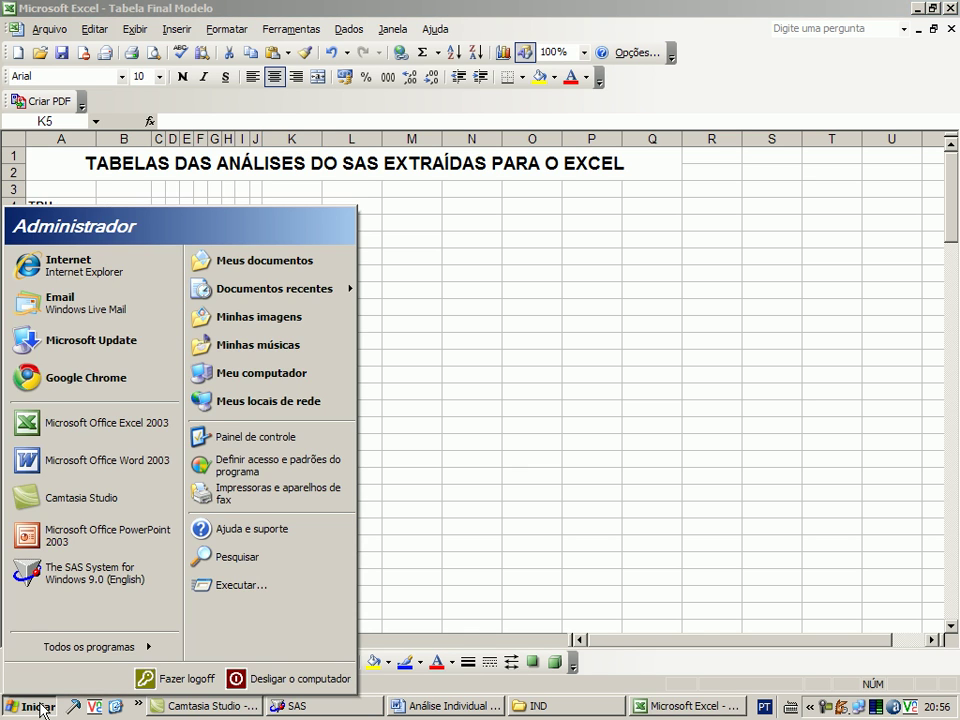
left_click(285, 447)
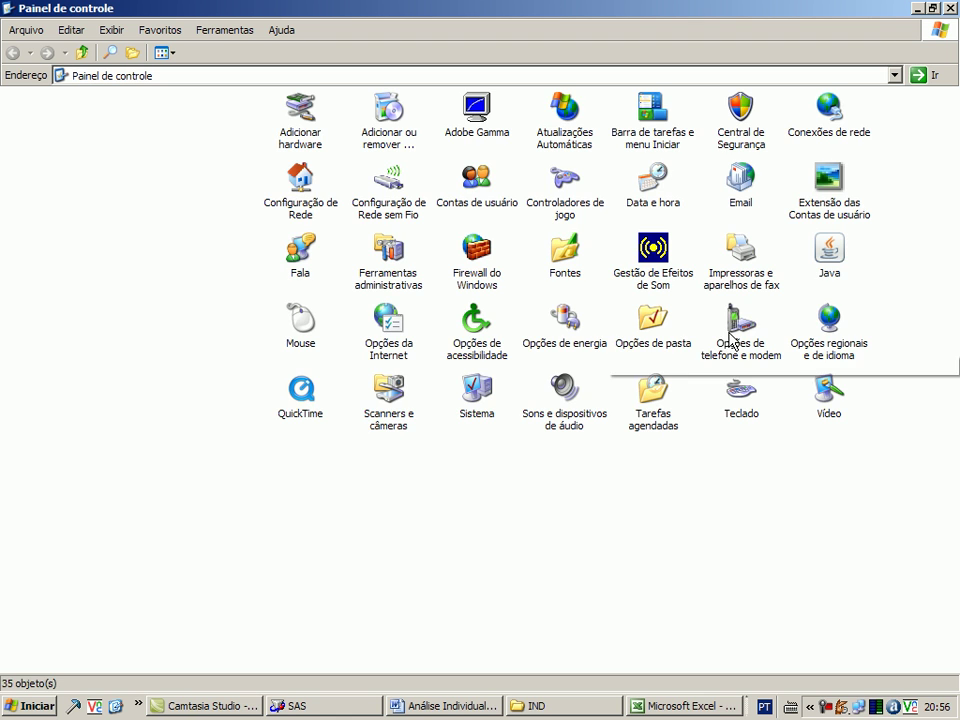
left_click(828, 332)
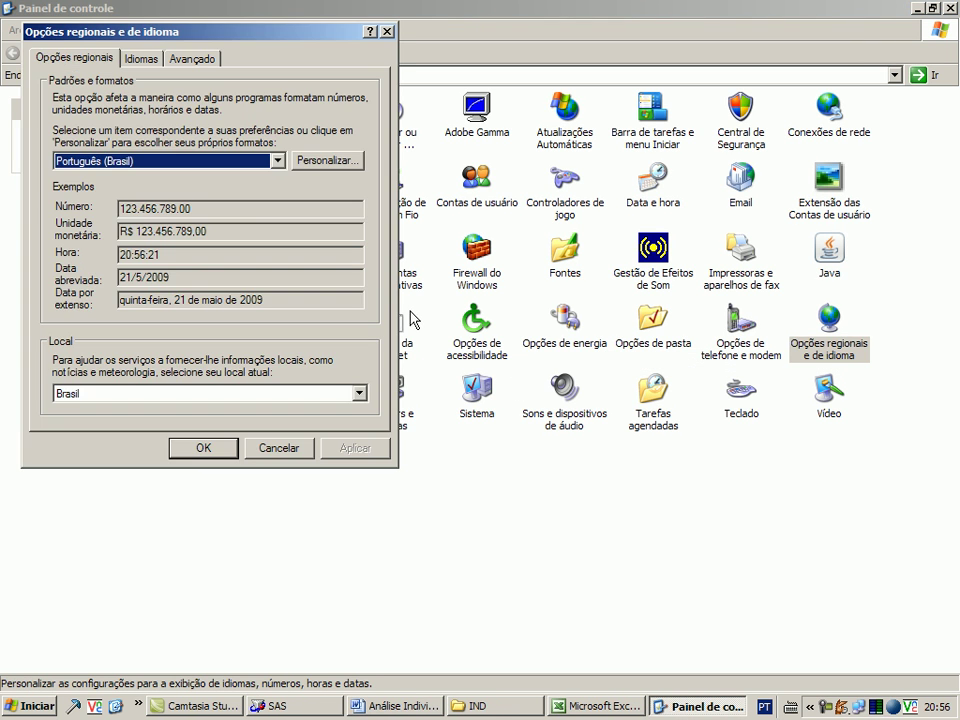
left_click(341, 159)
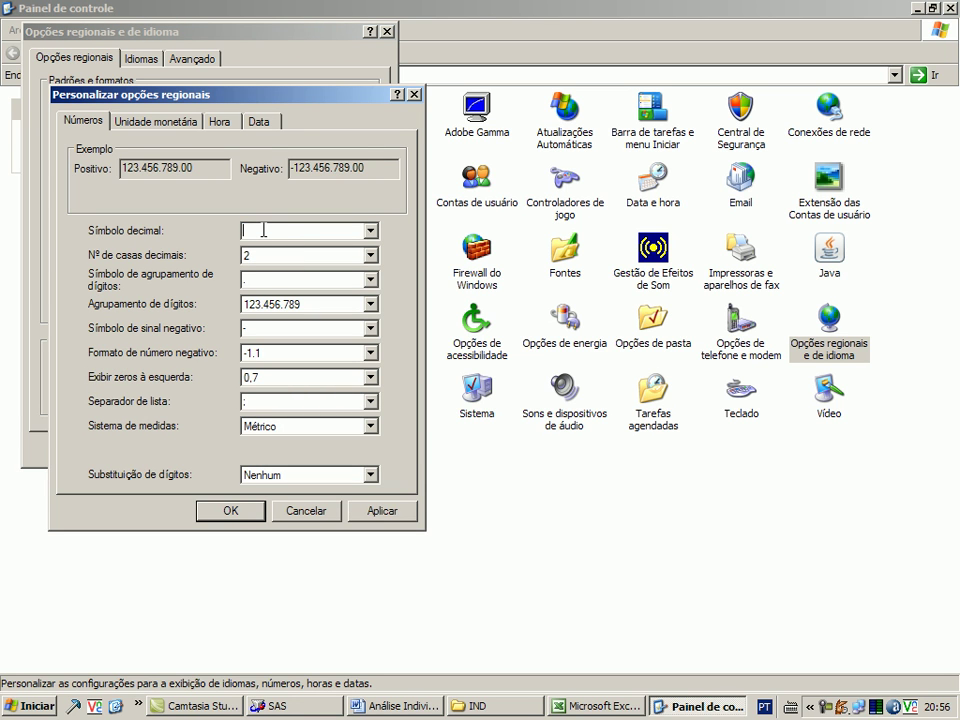
left_click(372, 513)
left_click(250, 512)
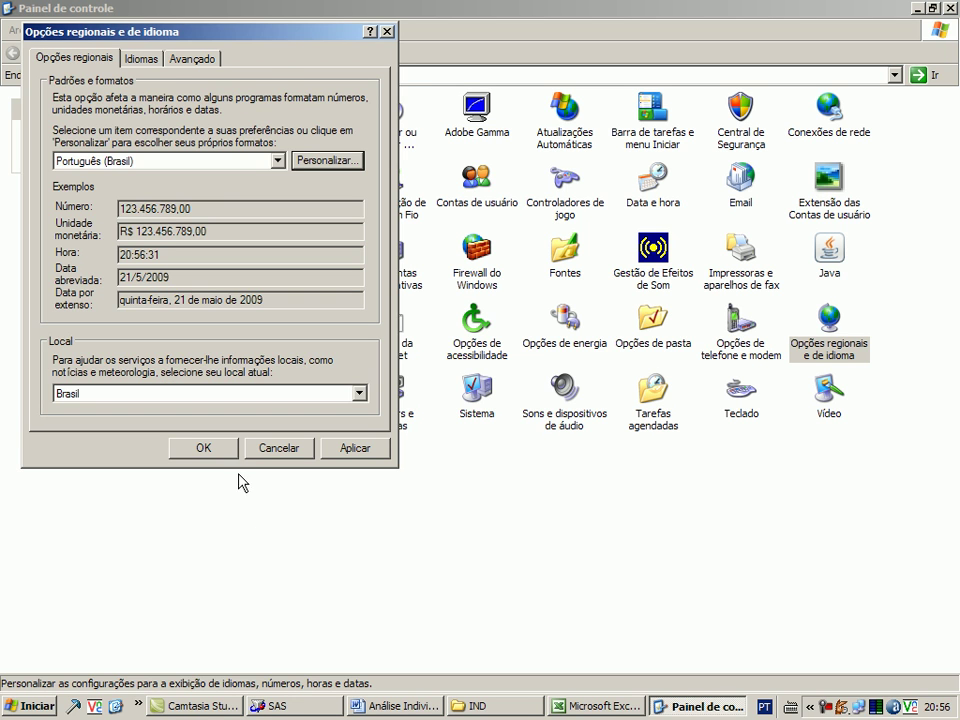
left_click(212, 448)
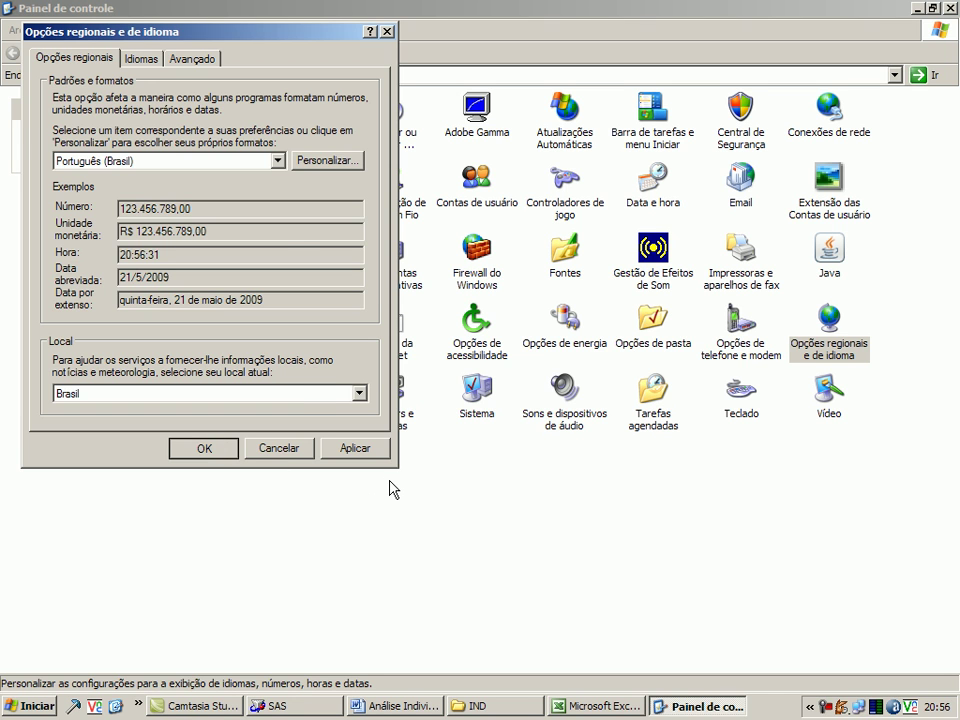
left_click(951, 8)
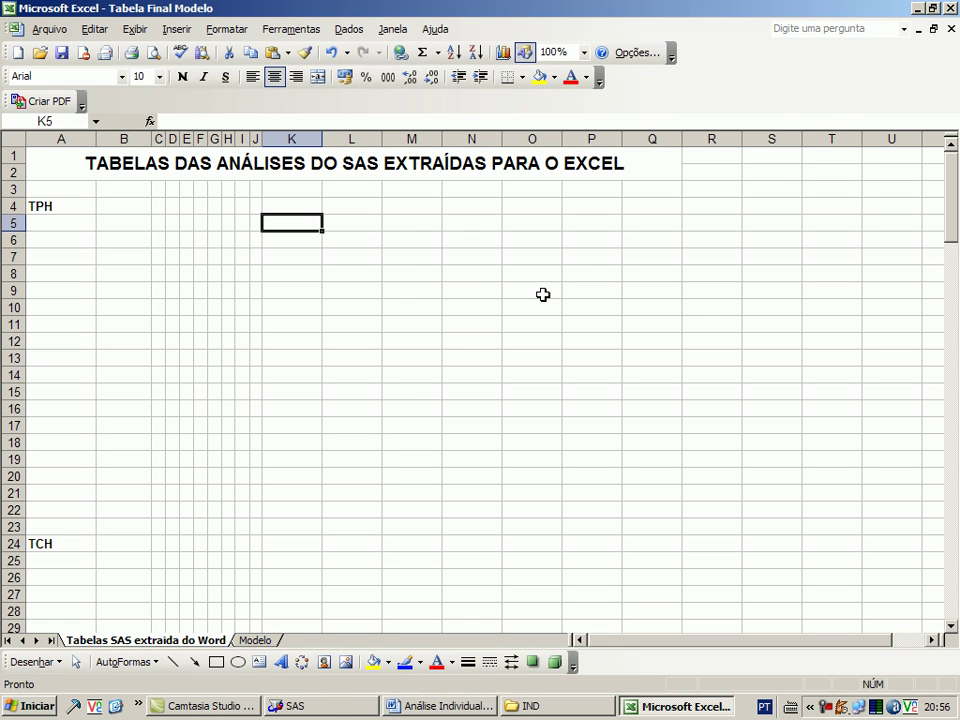
Switch to the Análise Individual document in Word, copy the TPH Tukey table and paste it into the Excel sheet at K5.
left_click(460, 705)
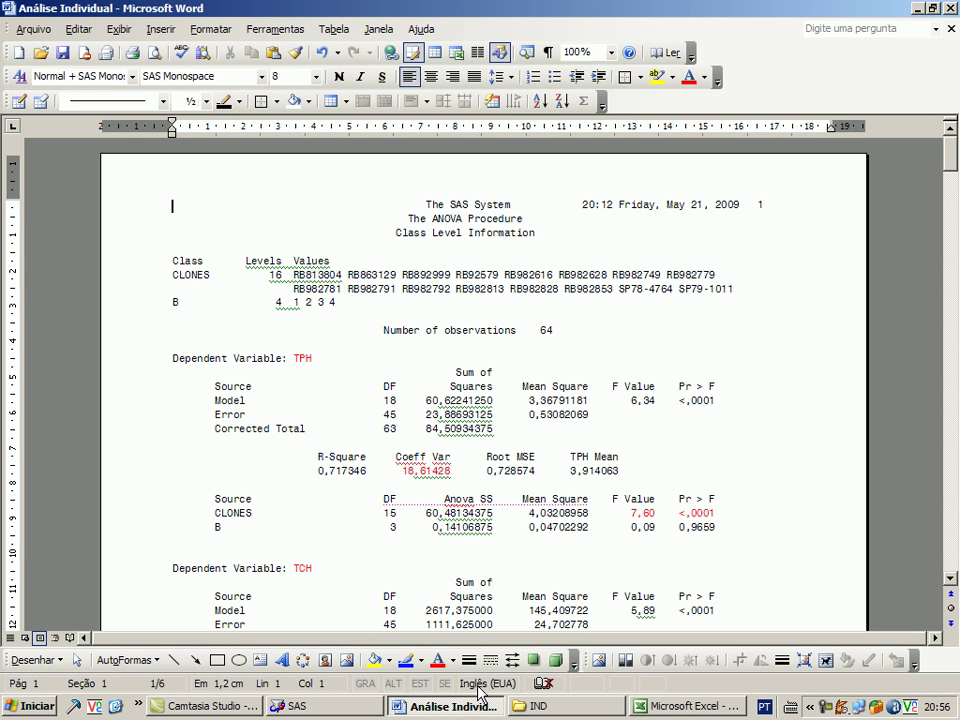
scroll(478, 692, "down", 4)
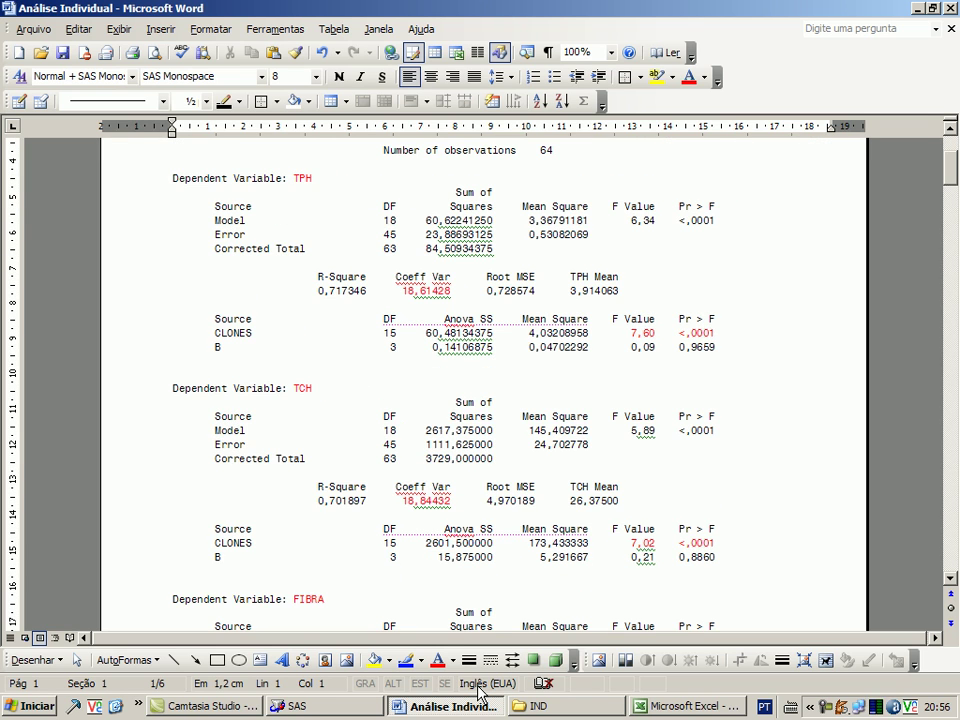
scroll(478, 688, "down", 12)
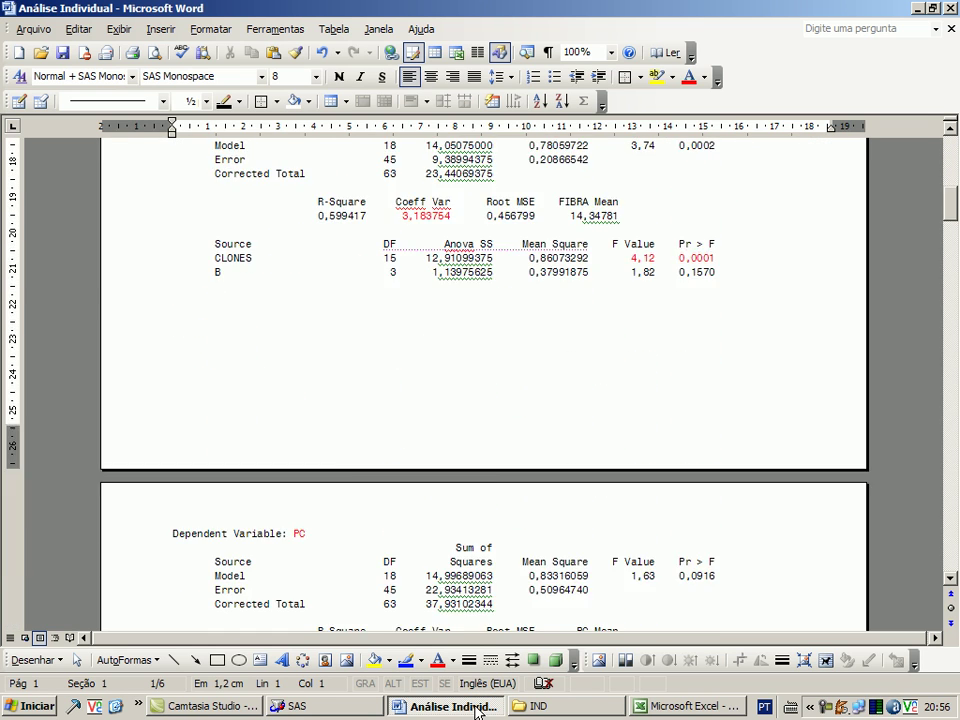
scroll(478, 700, "down", 20)
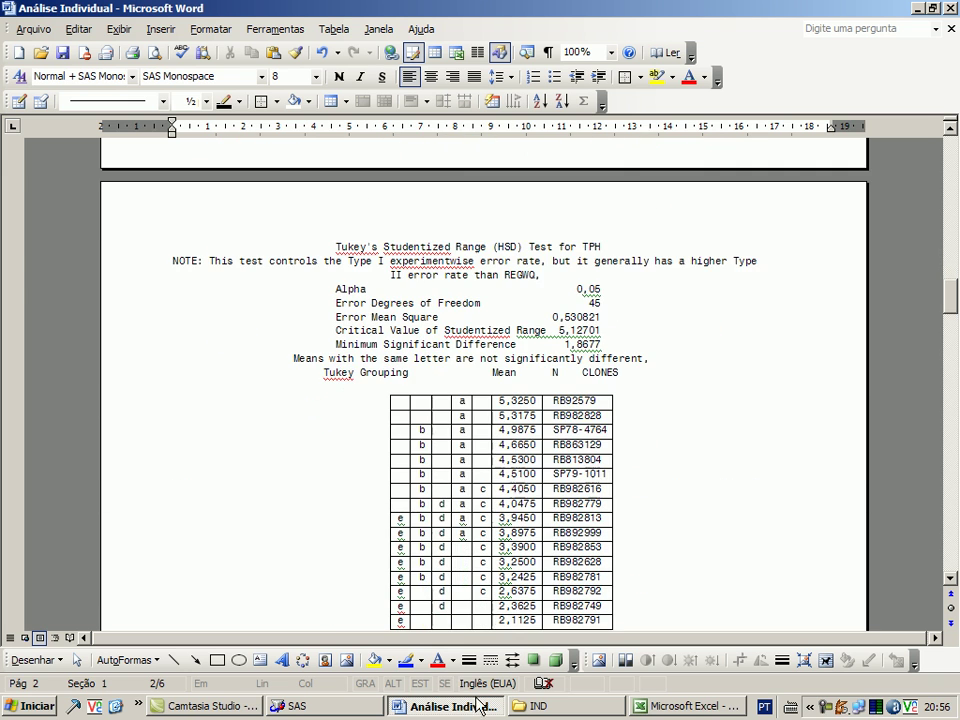
scroll(478, 455, "down", 4)
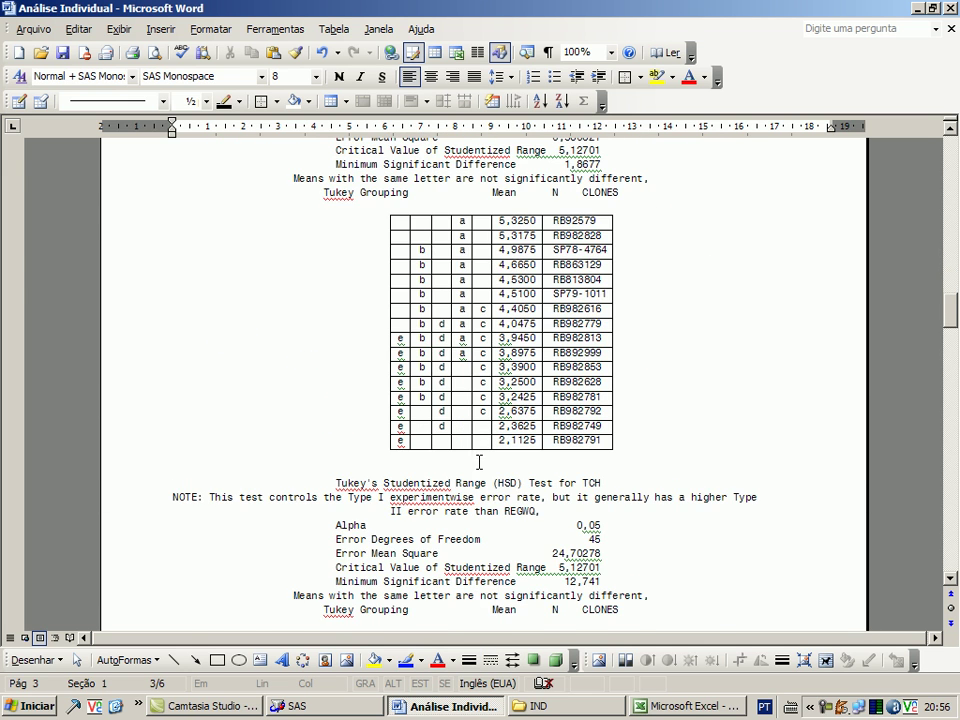
scroll(478, 455, "up", 1)
scroll(481, 455, "up", 2)
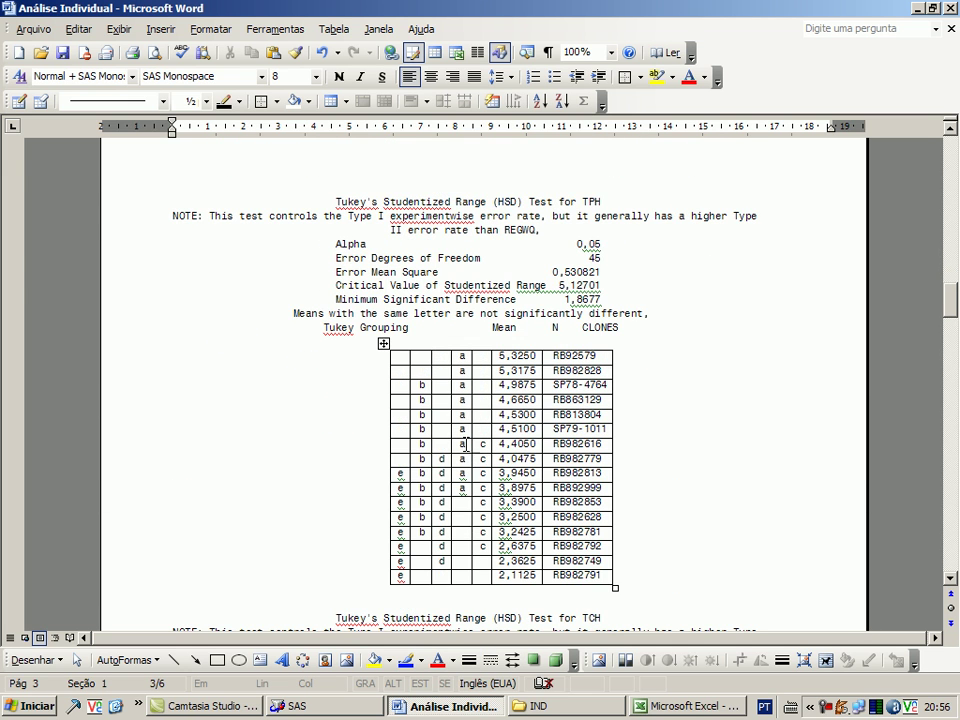
left_click(383, 344)
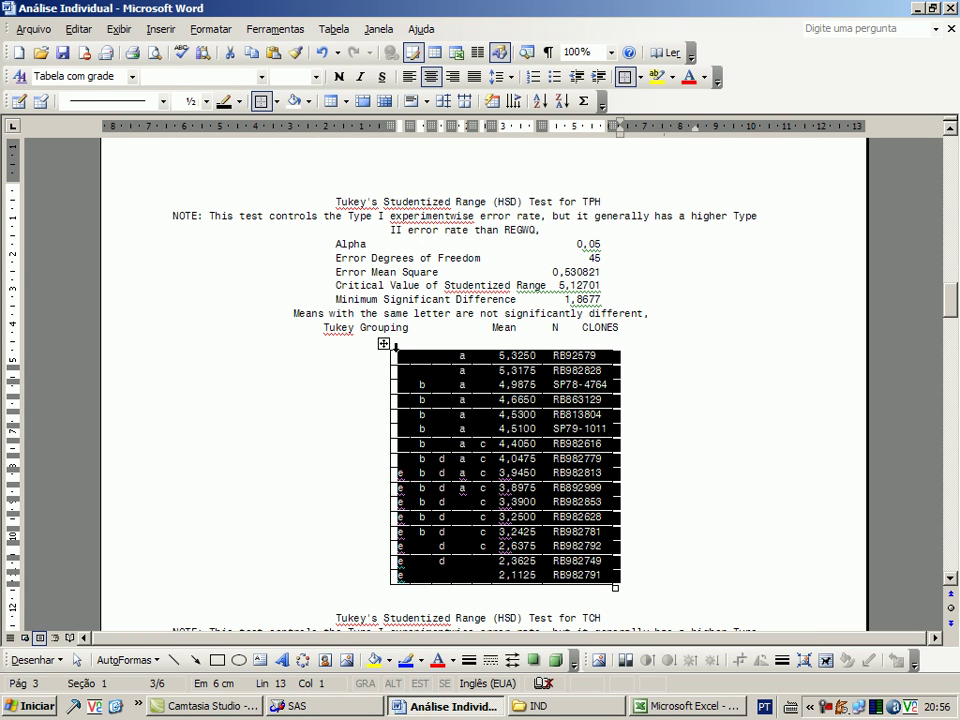
key("alt+Tab")
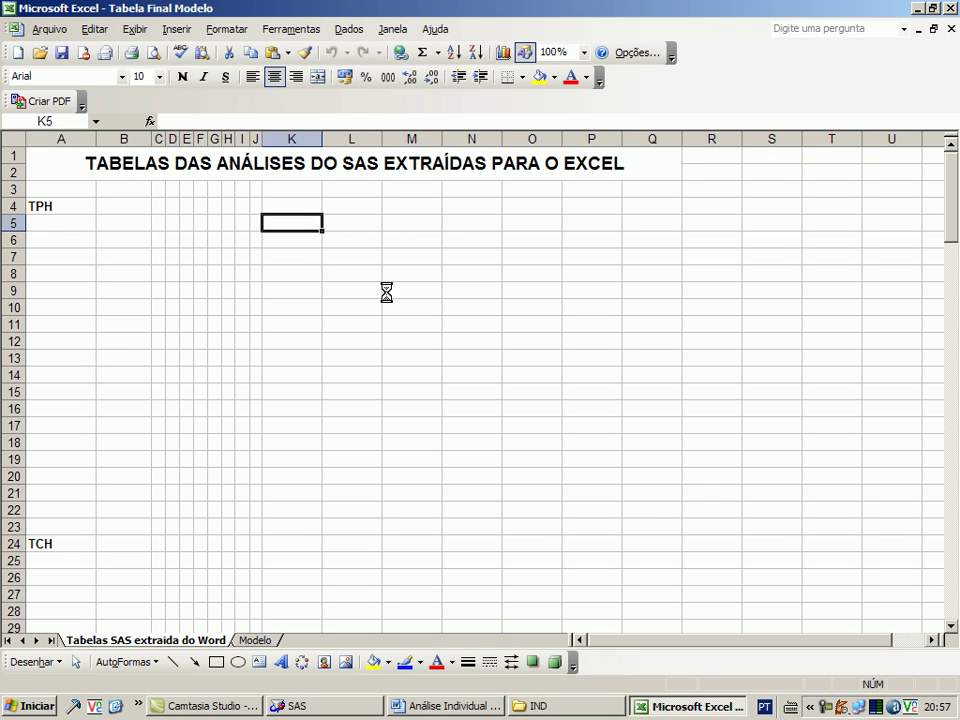
Copy the TCH Tukey table from the Word document and paste it at K25 under the TCH label in Excel.
scroll(317, 464, "down", 2)
scroll(317, 464, "up", 1)
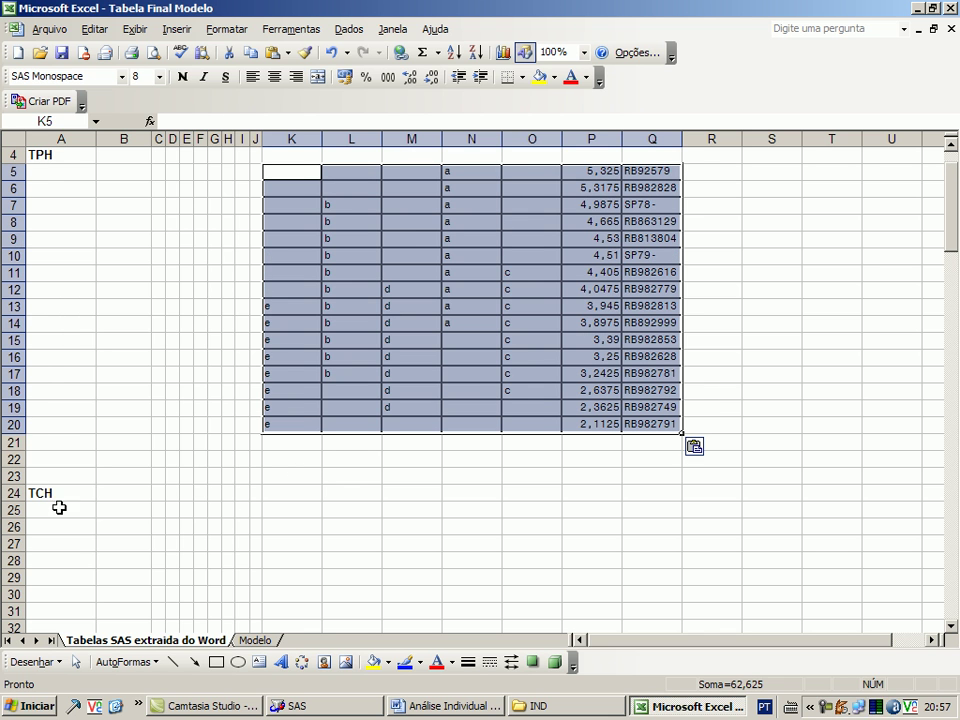
left_click(276, 514)
key("alt+Tab")
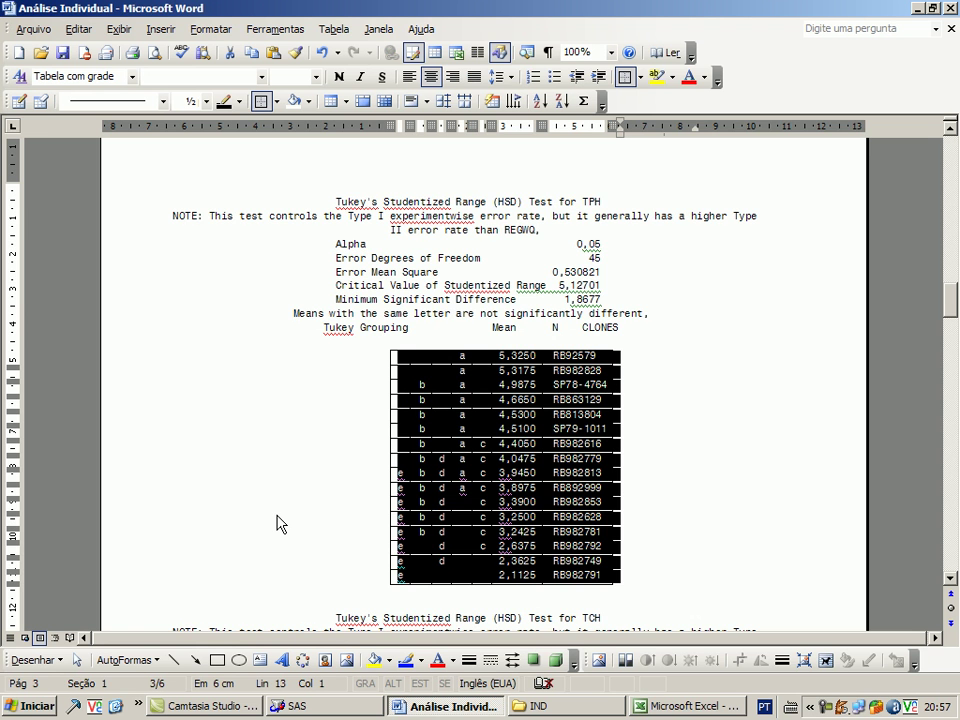
scroll(276, 514, "down", 5)
scroll(276, 514, "down", 4)
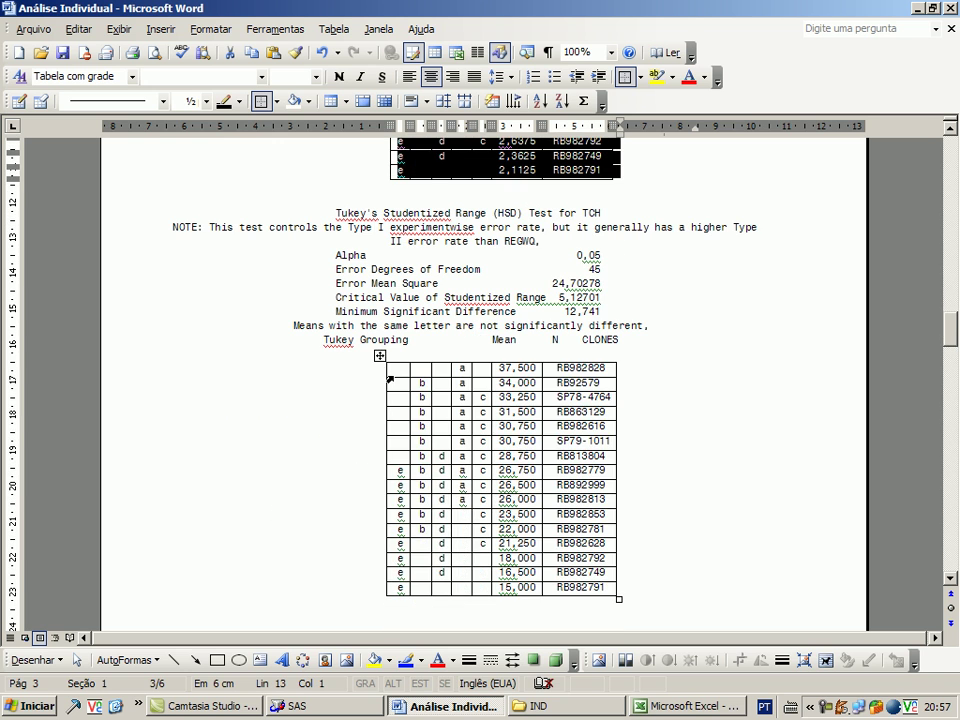
left_click(381, 357)
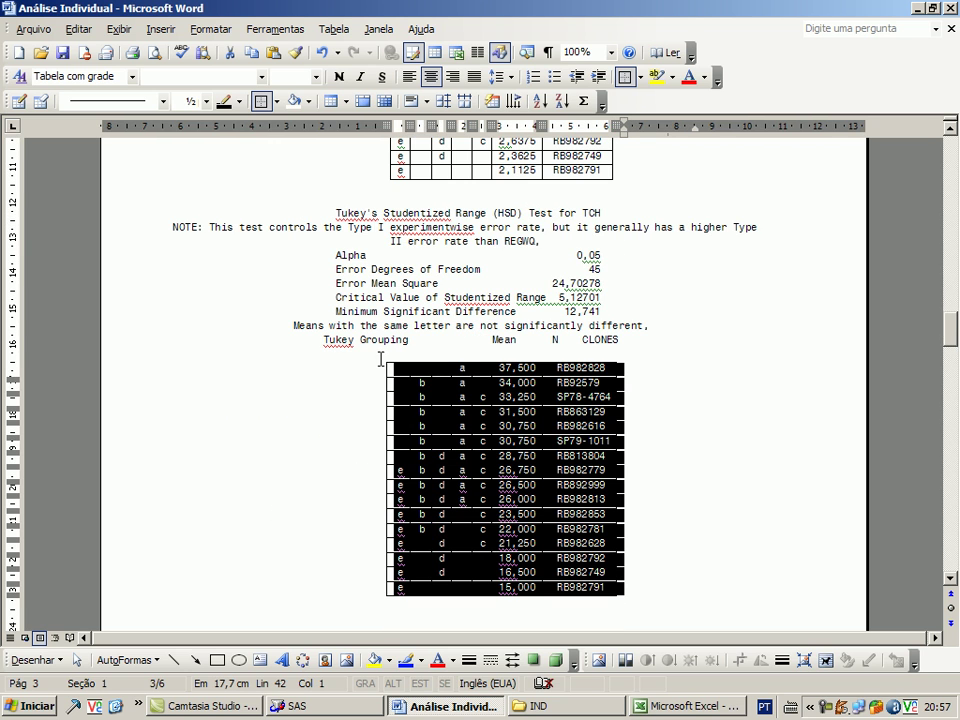
key("alt+Tab")
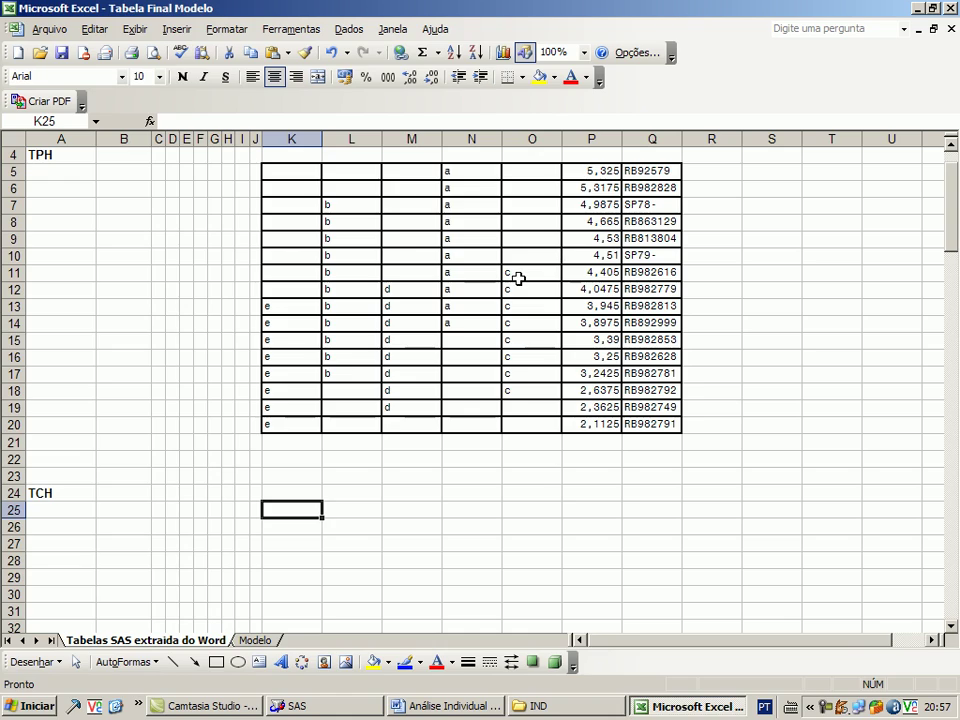
type("a\t\t37,5\tRB982828 \tb\t\ta\t\t34\tRB92579 \tb\t\ta\tc\t33,25\tSP78- \tb\t\ta\tc\t31,5\tRB863129 \tb\t\ta\tc\t30,75\tRB982616 \tb\t\ta\tc\t30,75\tSP79- \tb\td\ta\tc\t28,75\tRB813804 e\tb\td\ta\tc\t26,75\tRB982779 e\tb\td\ta\tc\t26,5\tRB892999 e\tb\td\ta\tc\t26\tRB982813 e\tb\td\t\tc\t23,5\tRB982853 e\tb\td\t\tc\t22\tRB982781 e\t\td\t\tc\t21,25\tRB982628 e\t\td\t\t\t18\tRB982792 e\t\td\t\t\t16,5\tRB982749 e\t\t\t\t\t15\tRB982791")
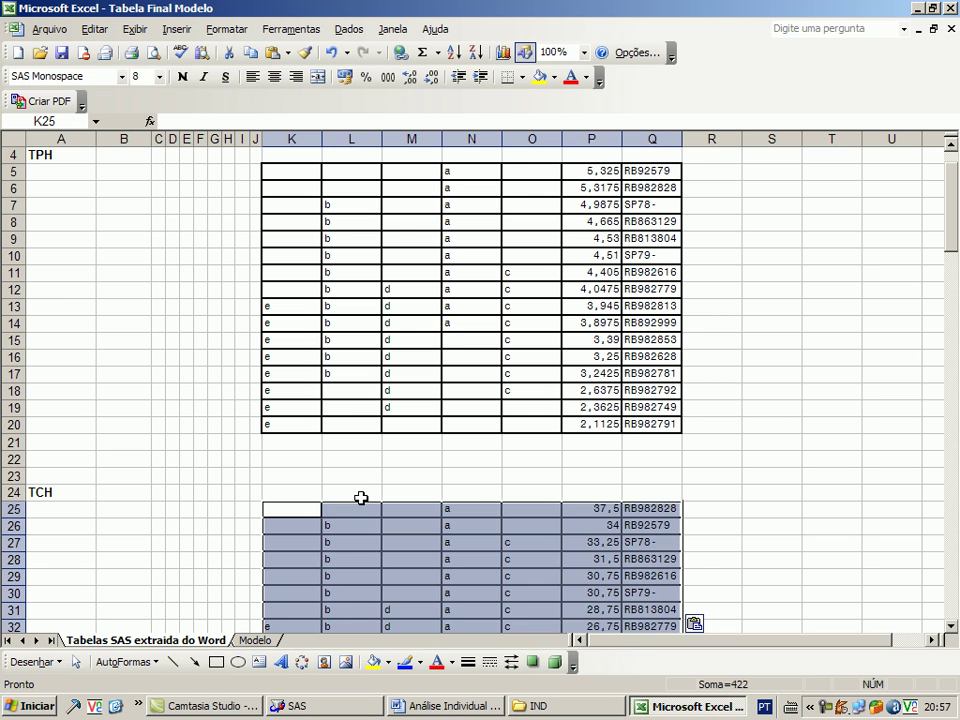
Copy the FIBRA Tukey table from the Word document and paste it at K45 under the FIBRA label in Excel.
scroll(365, 500, "down", 4)
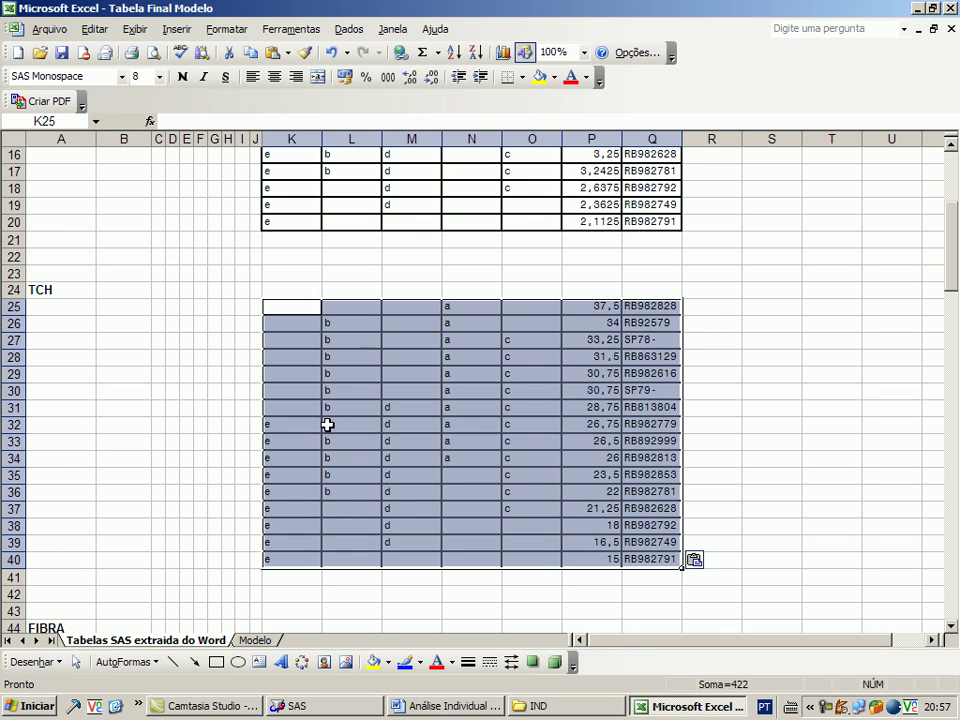
scroll(324, 476, "down", 7)
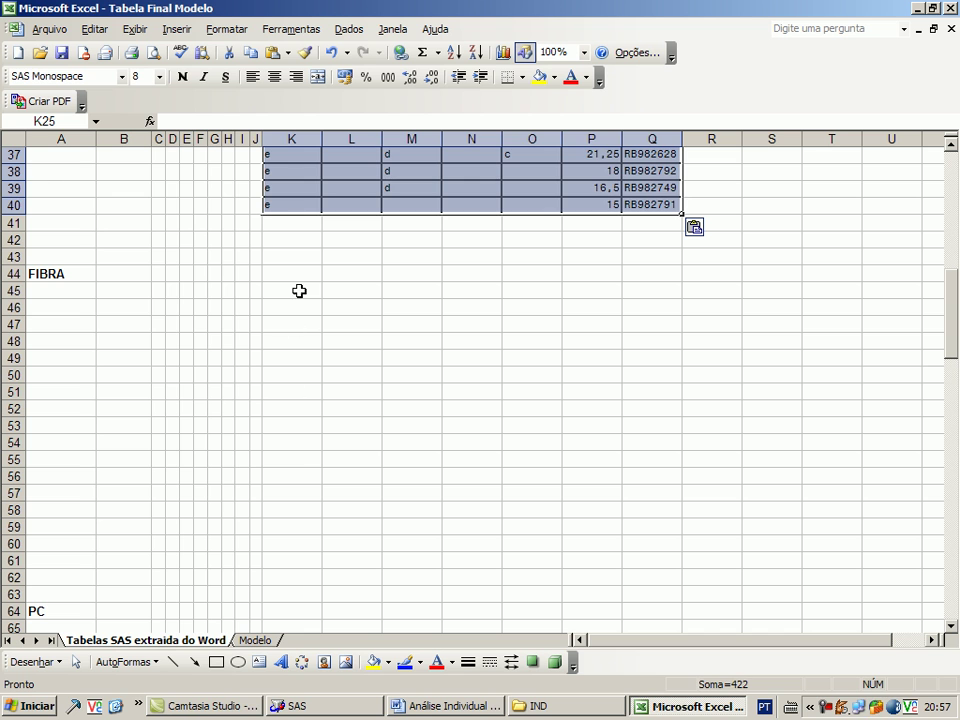
left_click(298, 290)
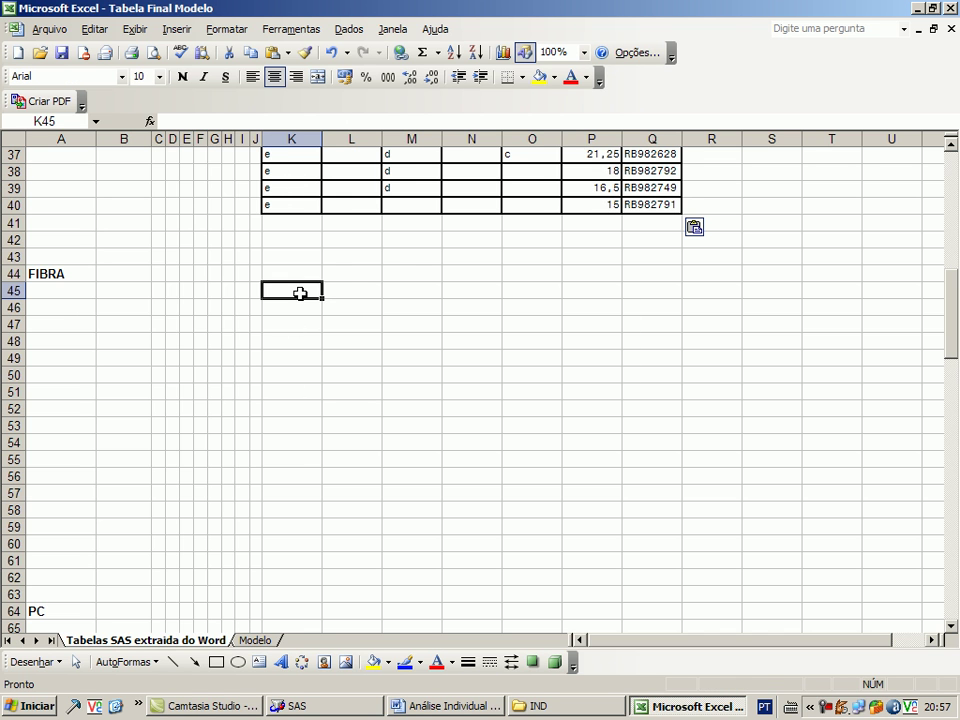
key("alt+Tab")
scroll(339, 435, "down", 12)
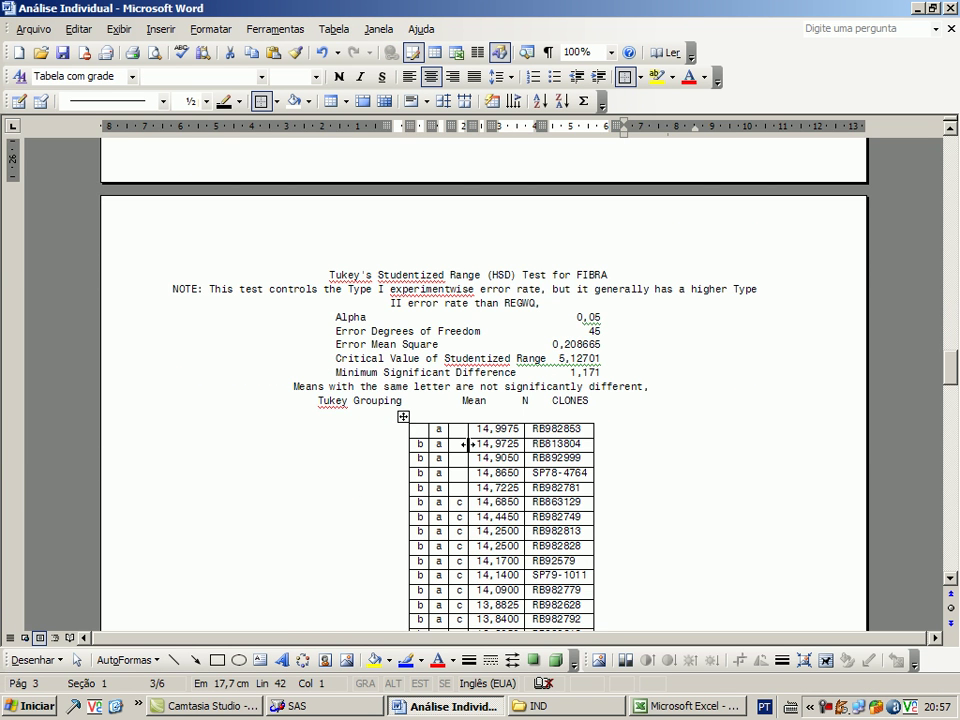
left_click(405, 419)
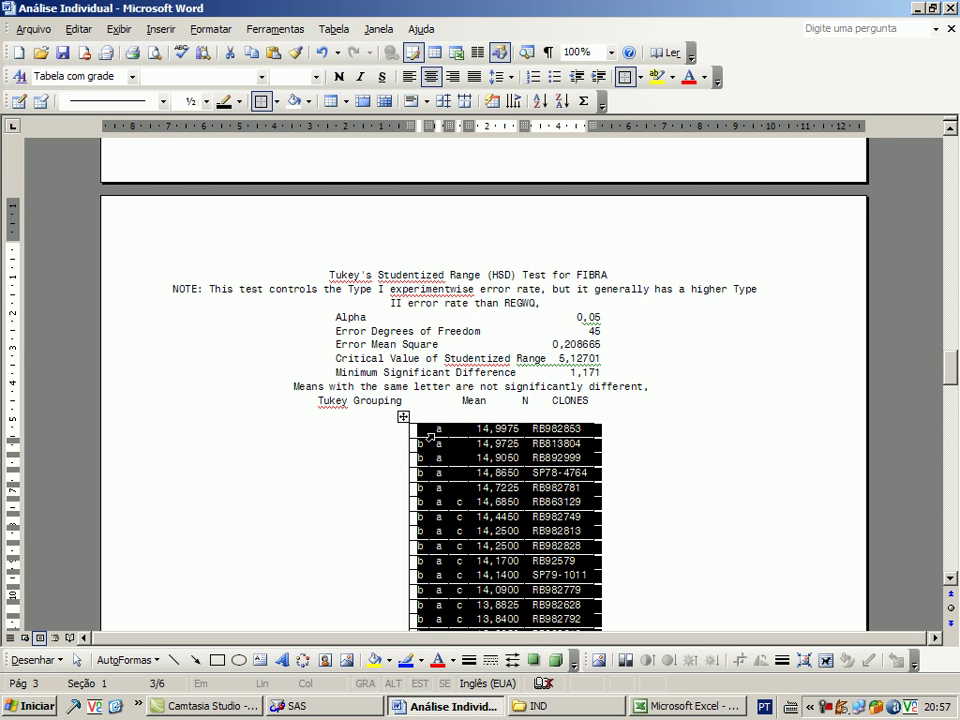
scroll(426, 430, "down", 3)
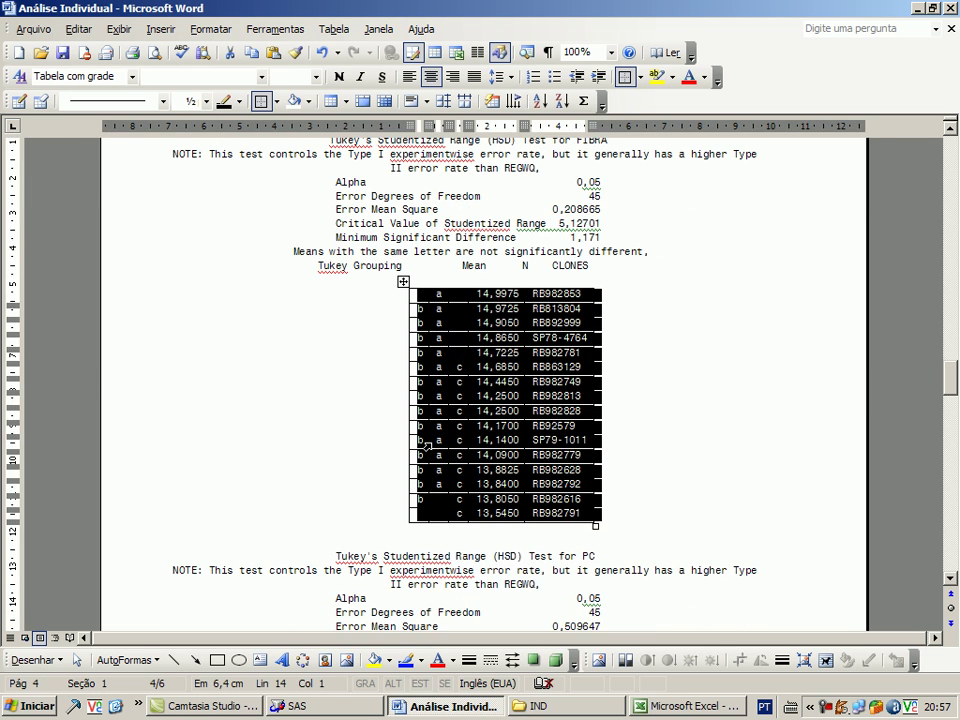
key("alt+Tab")
key("ctrl+v")
Copy the PC Tukey table from the Word document and paste it at K65 under the PC label in Excel.
scroll(306, 411, "down", 5)
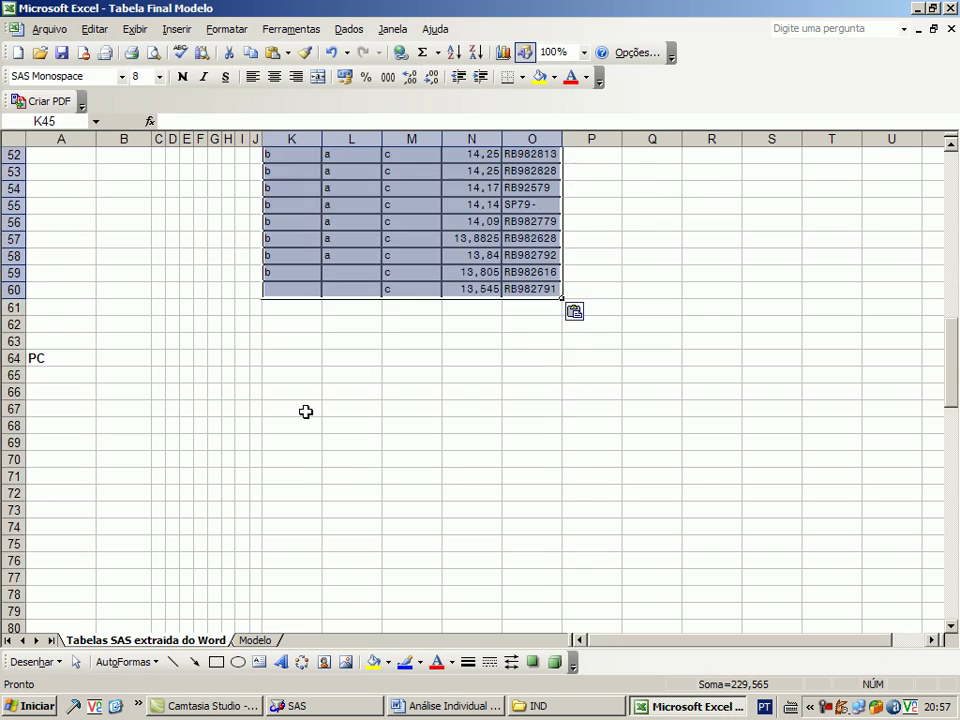
left_click(289, 369)
key("alt+Tab")
scroll(369, 386, "down", 4)
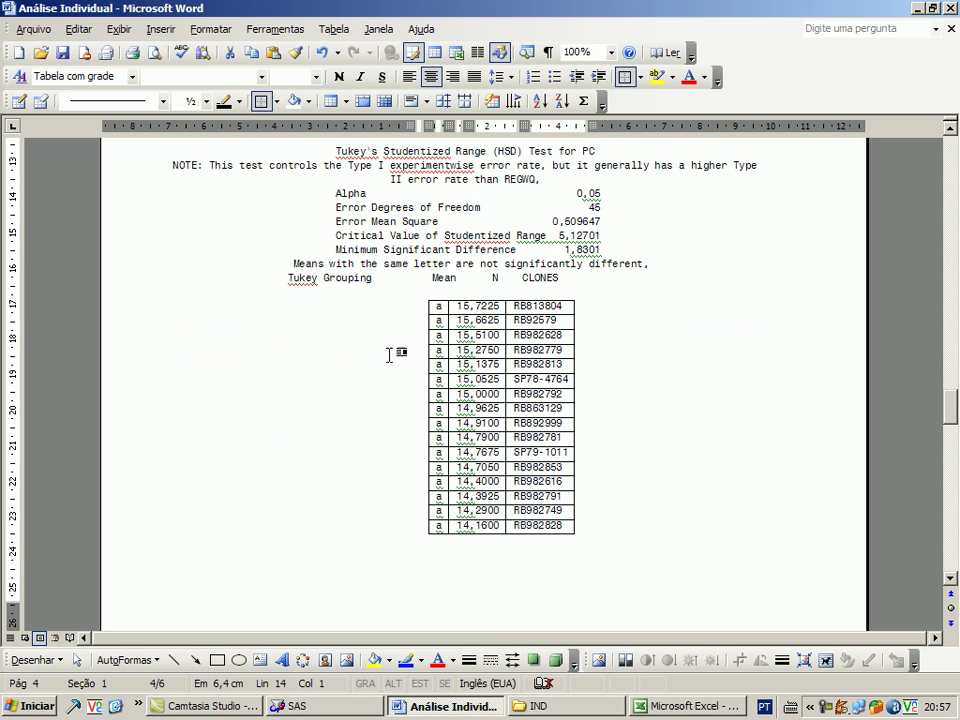
left_click(422, 295)
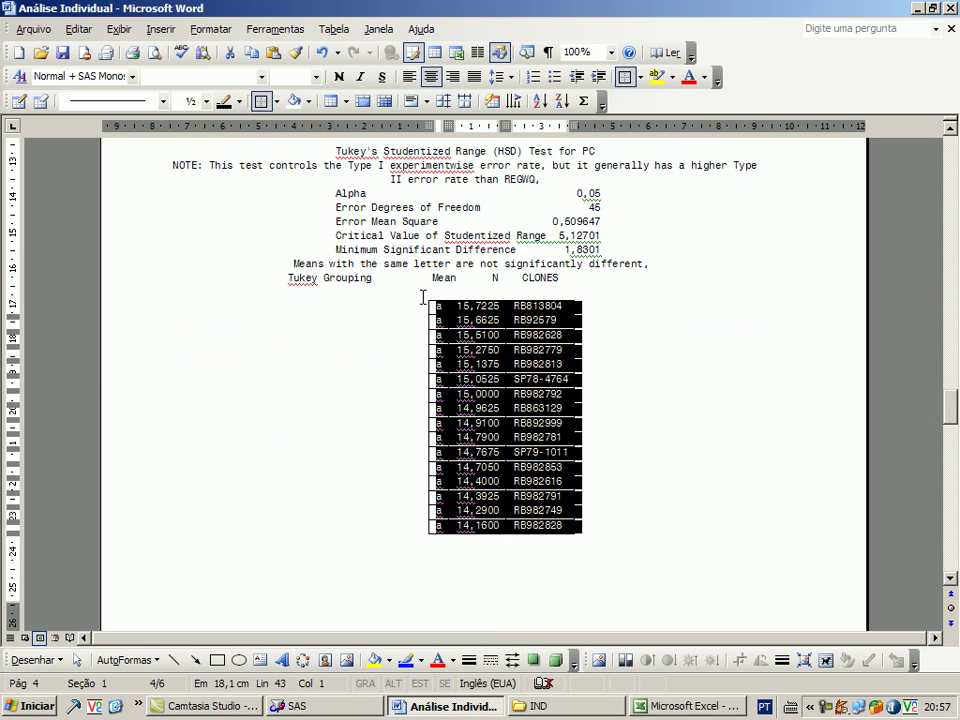
key("ctrl+c")
key("alt+Tab")
key("ctrl+v")
Copy the PUREZA Tukey table from the Word document and paste it at K85 under the PZA label in Excel.
scroll(390, 399, "down", 6)
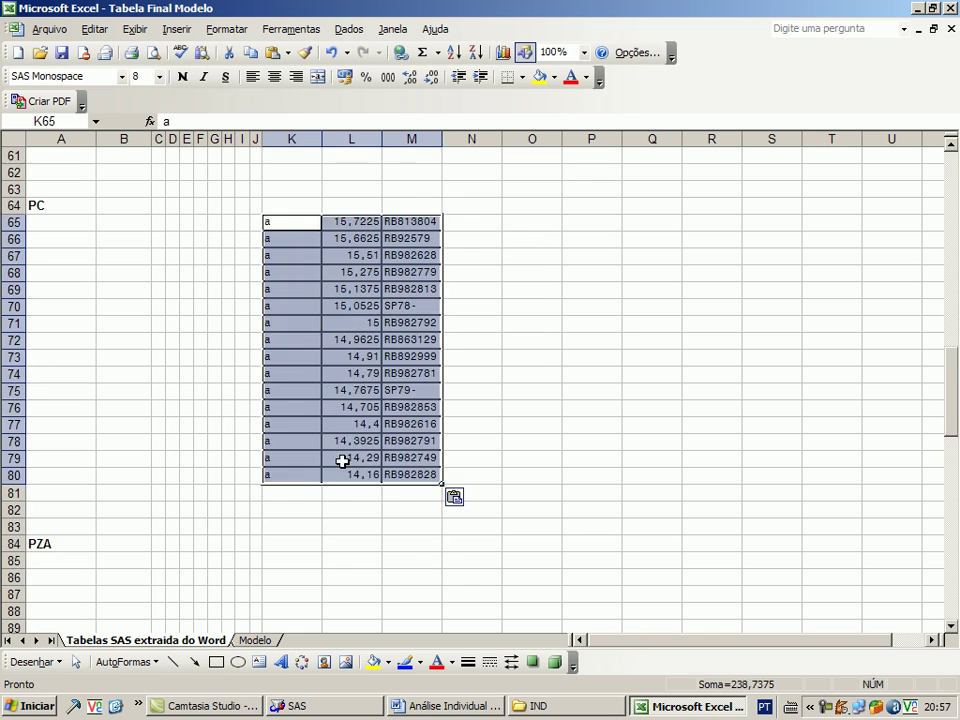
left_click(289, 408)
key("alt+Tab")
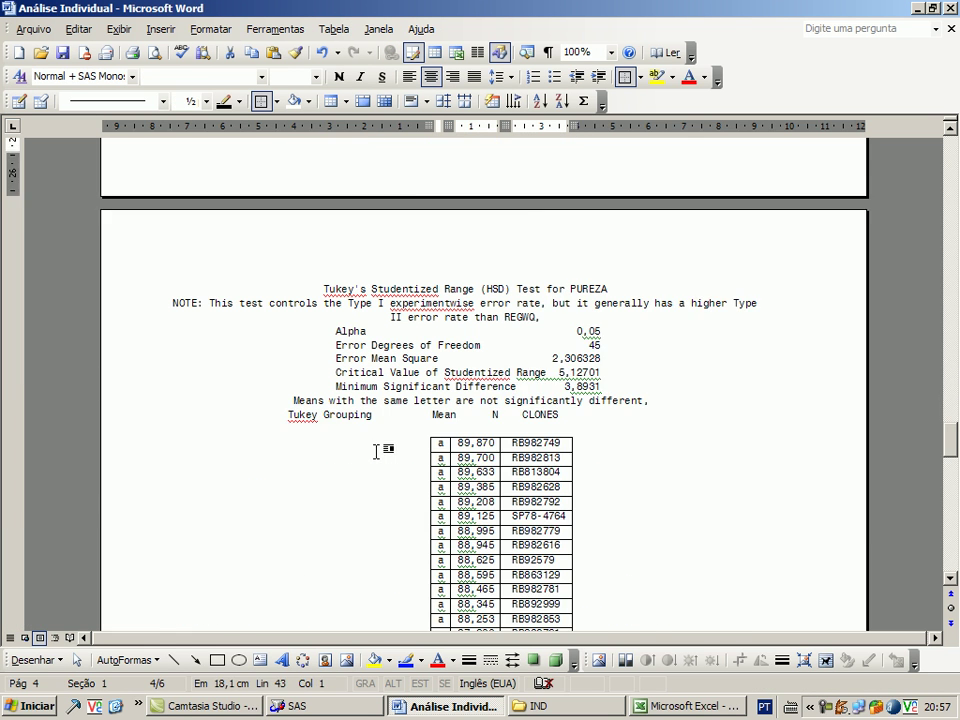
left_click(427, 342)
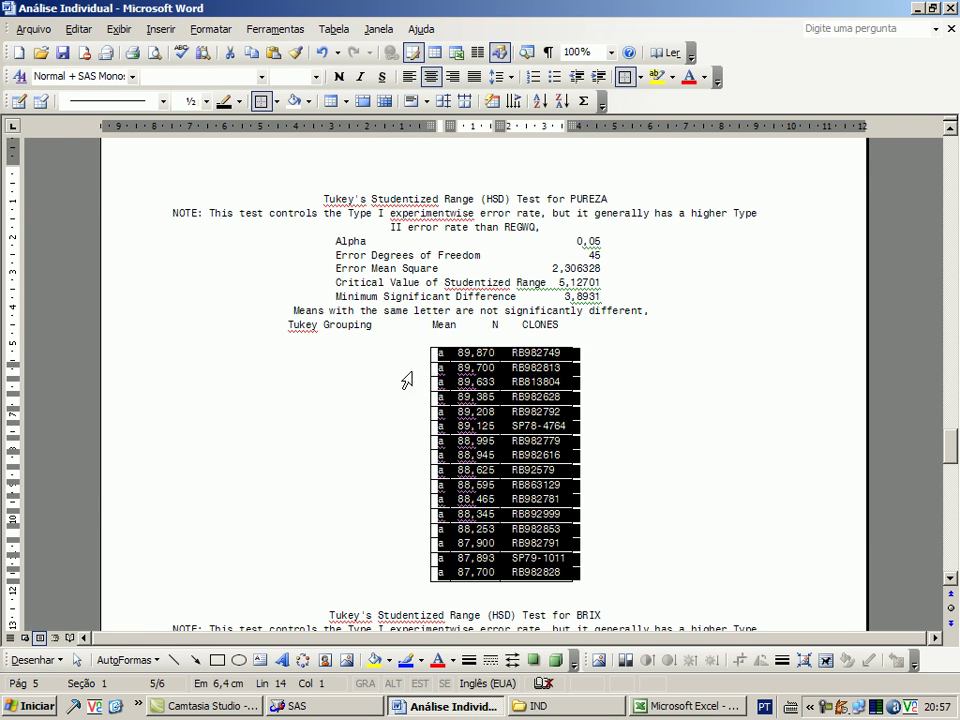
key("ctrl+c")
key("alt+Tab")
key("ctrl+v")
Copy the BRIX Tukey table from the Word document and paste it at K105 under the BRIX label in Excel.
scroll(288, 386, "down", 2)
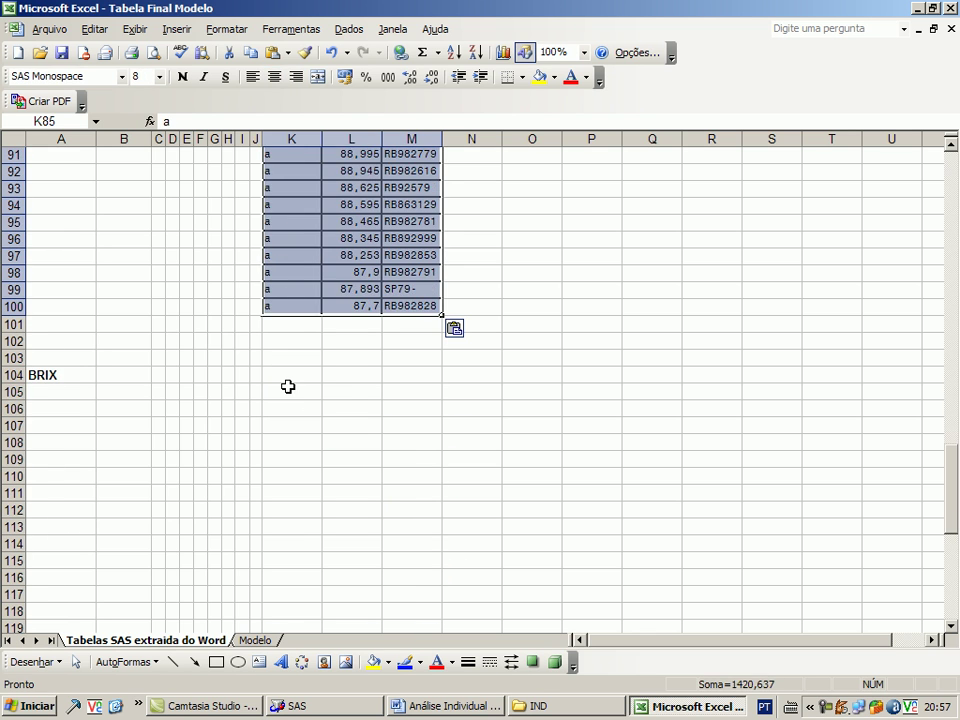
left_click(288, 386)
key("alt+Tab")
scroll(418, 424, "down", 8)
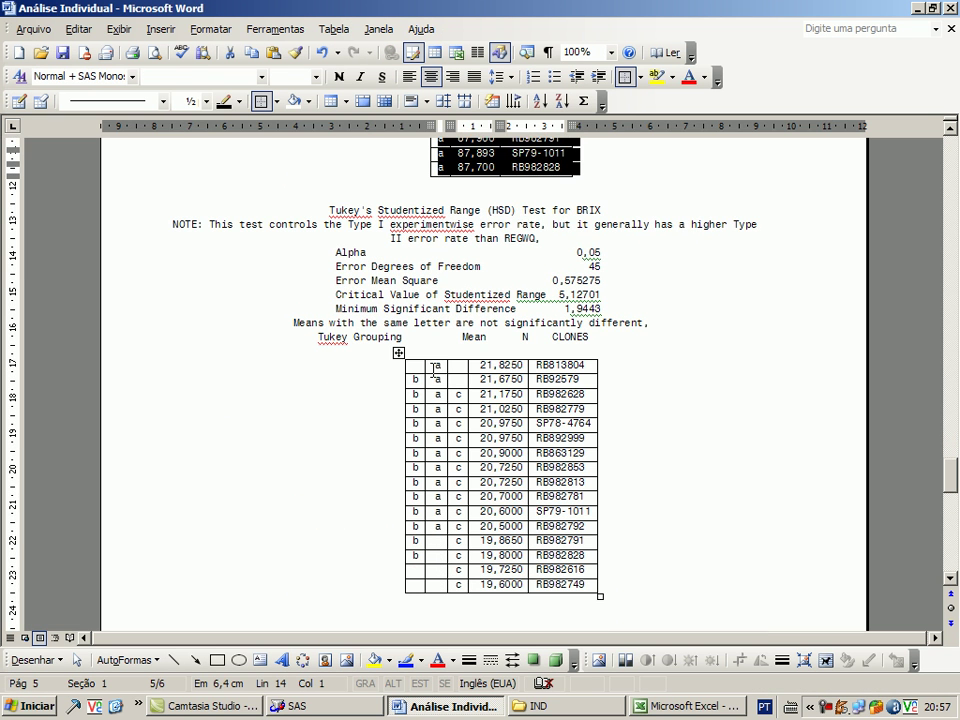
left_click(399, 353)
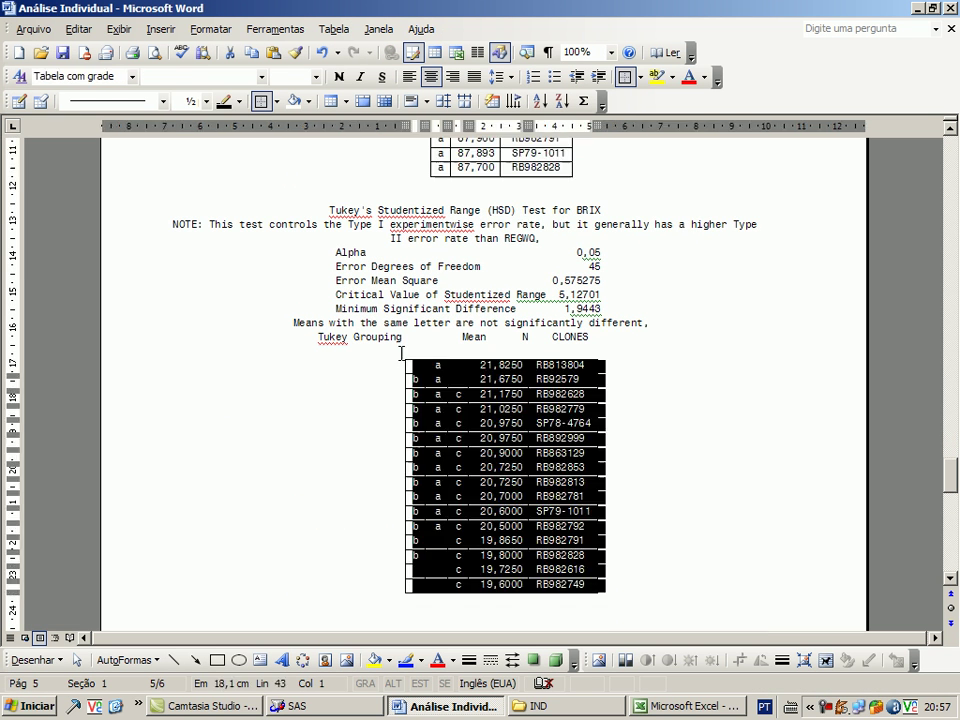
key("ctrl+c")
key("alt+Tab")
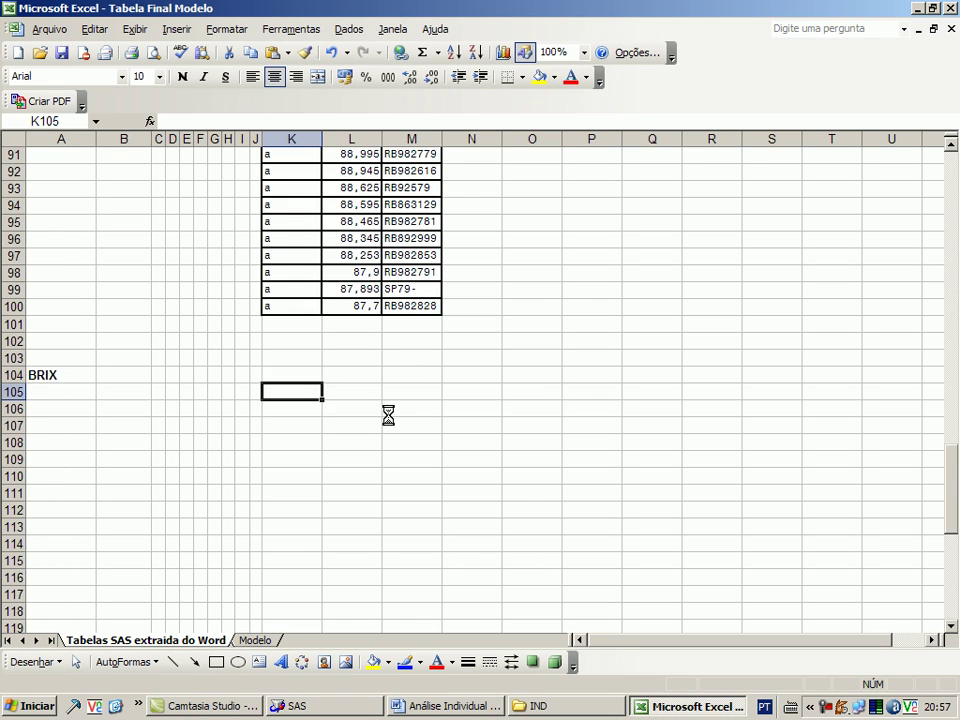
key("ctrl+v")
Copy the ATR Tukey table from the Word document and paste it at K125 under the ATR label in Excel.
scroll(326, 452, "down", 5)
left_click(277, 483)
key("alt+Tab")
scroll(383, 457, "down", 5)
scroll(385, 455, "down", 3)
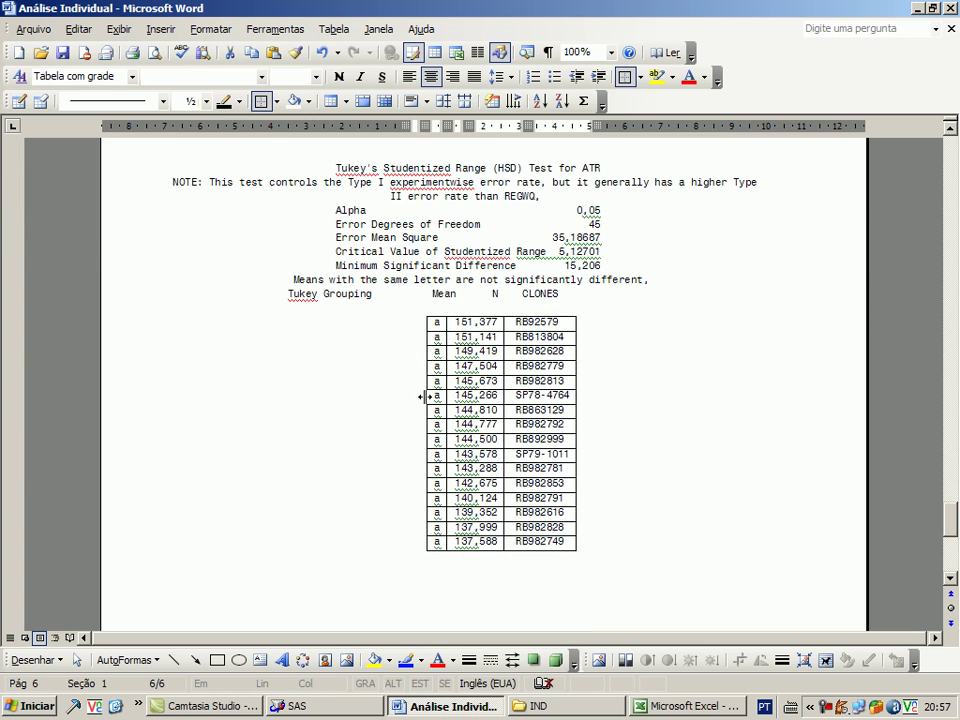
left_click(421, 311)
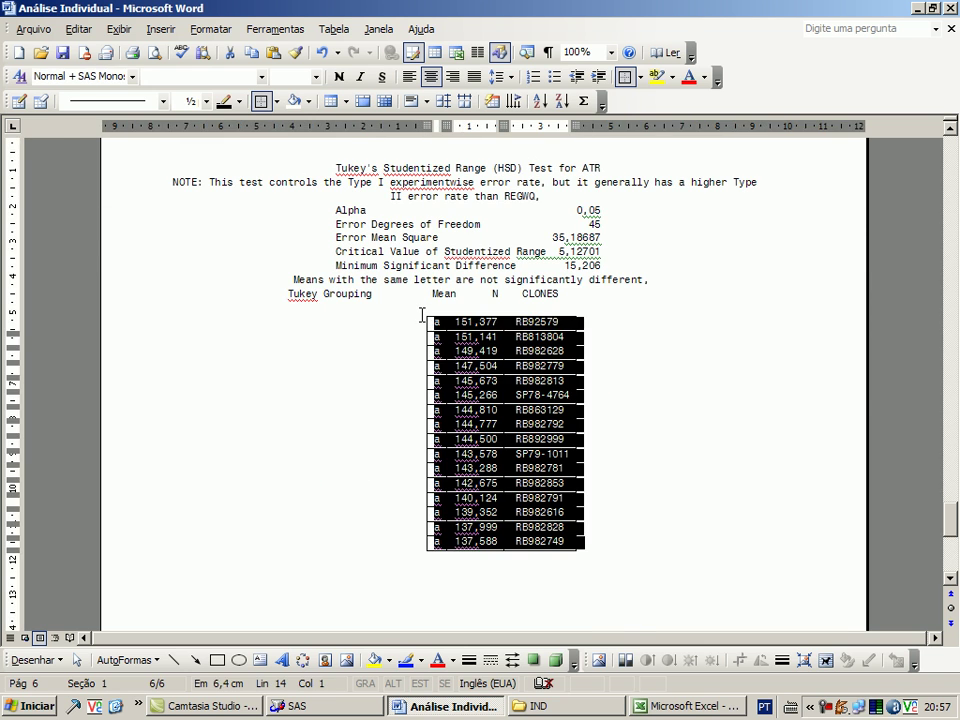
key("ctrl+c")
key("alt+Tab")
key("ctrl+v")
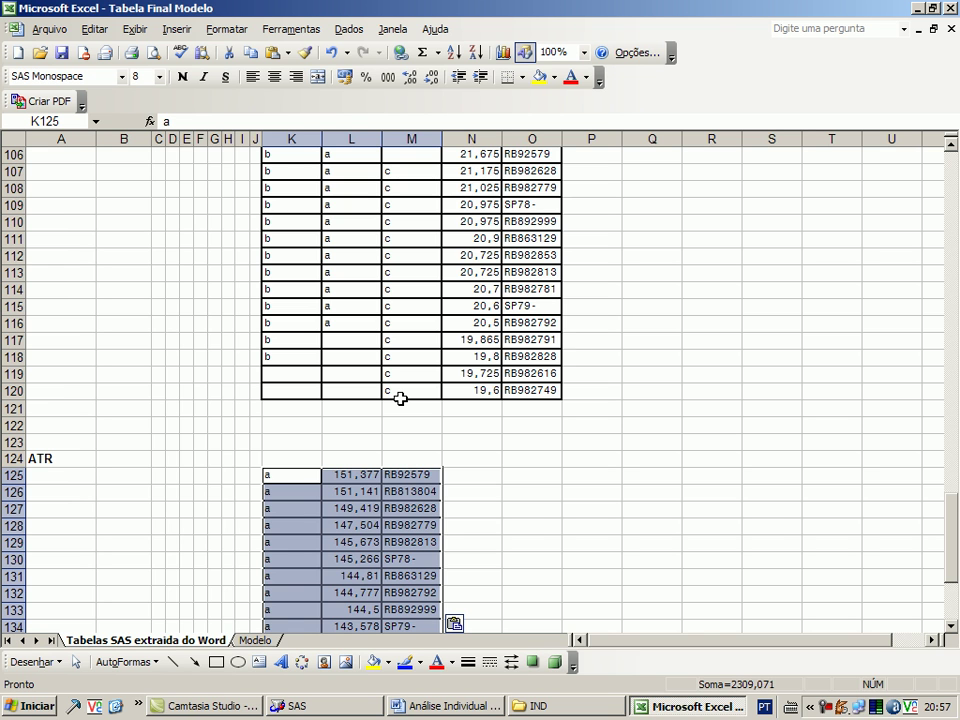
Move the TPH table's variety names to A5:A20 and its means to B5:B20.
scroll(400, 398, "up", 20)
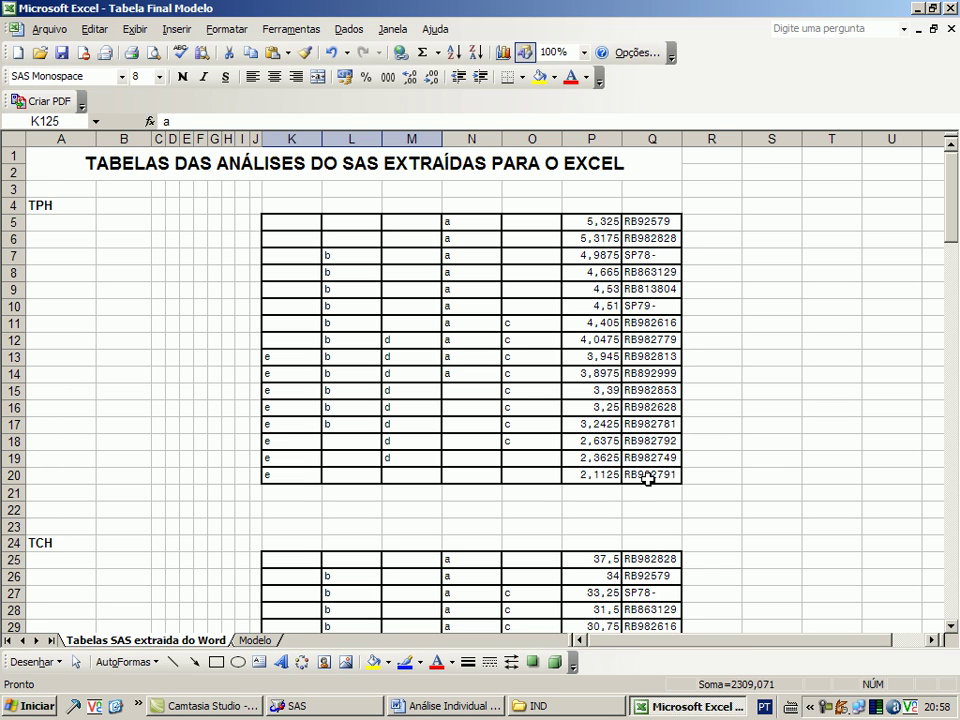
left_click_drag(648, 479, 624, 228)
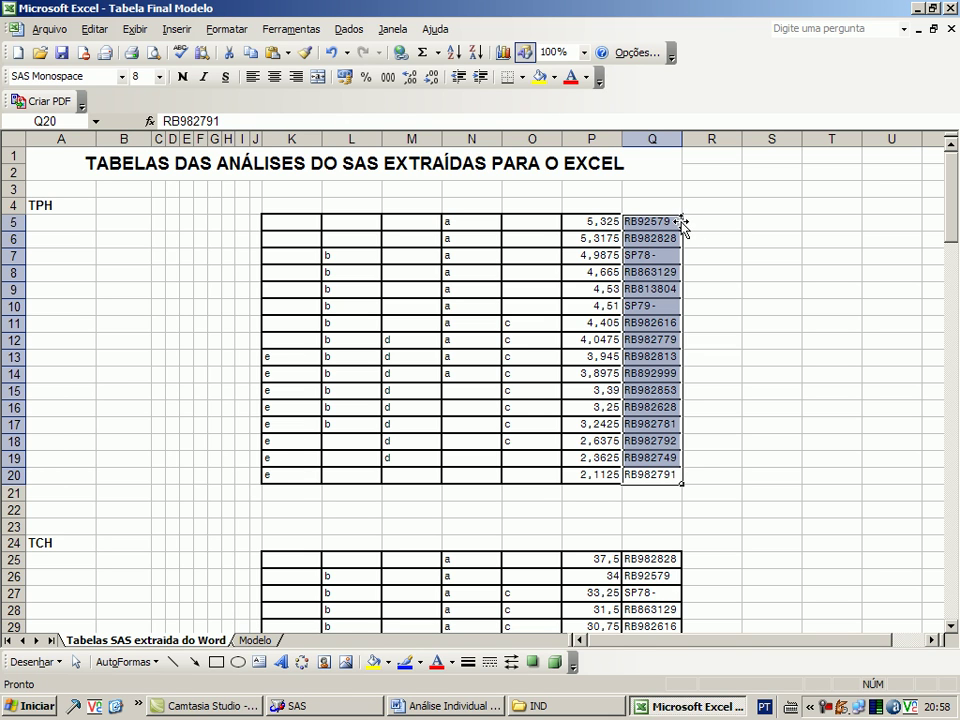
left_click_drag(681, 224, 58, 225)
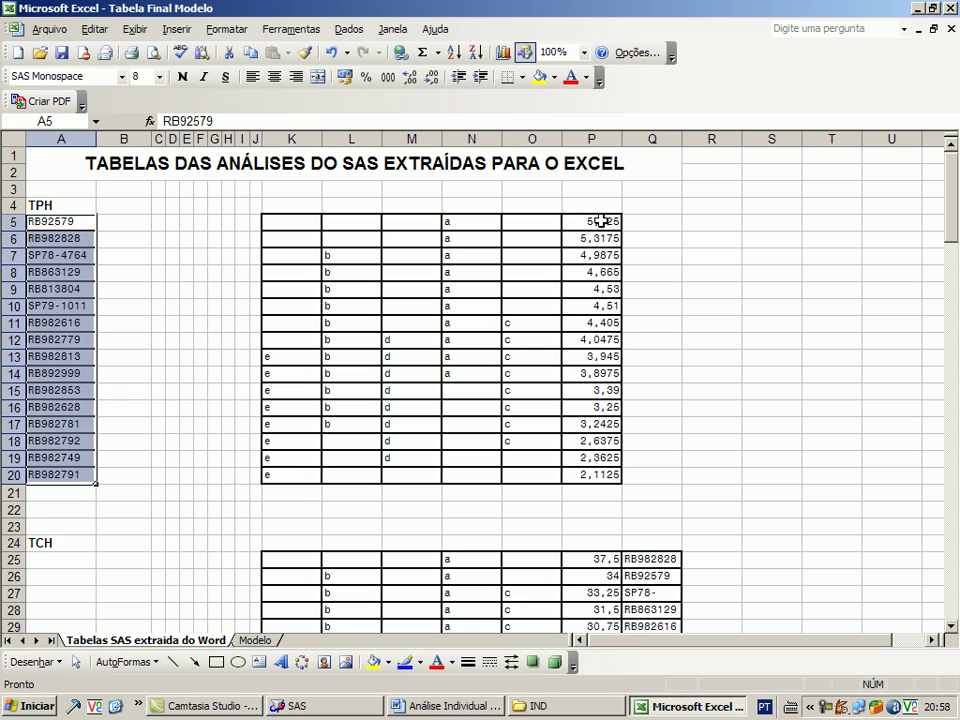
left_click_drag(600, 221, 129, 490)
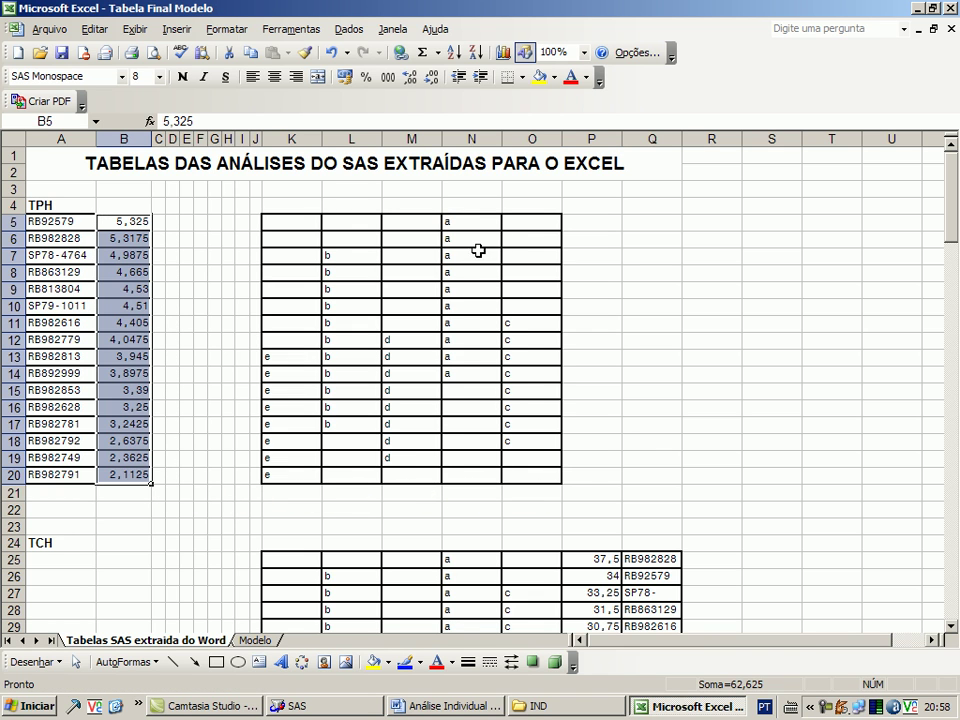
Move the TPH Tukey letter columns into C5:G20 in alphabetical order from a to e.
left_click_drag(482, 218, 166, 488)
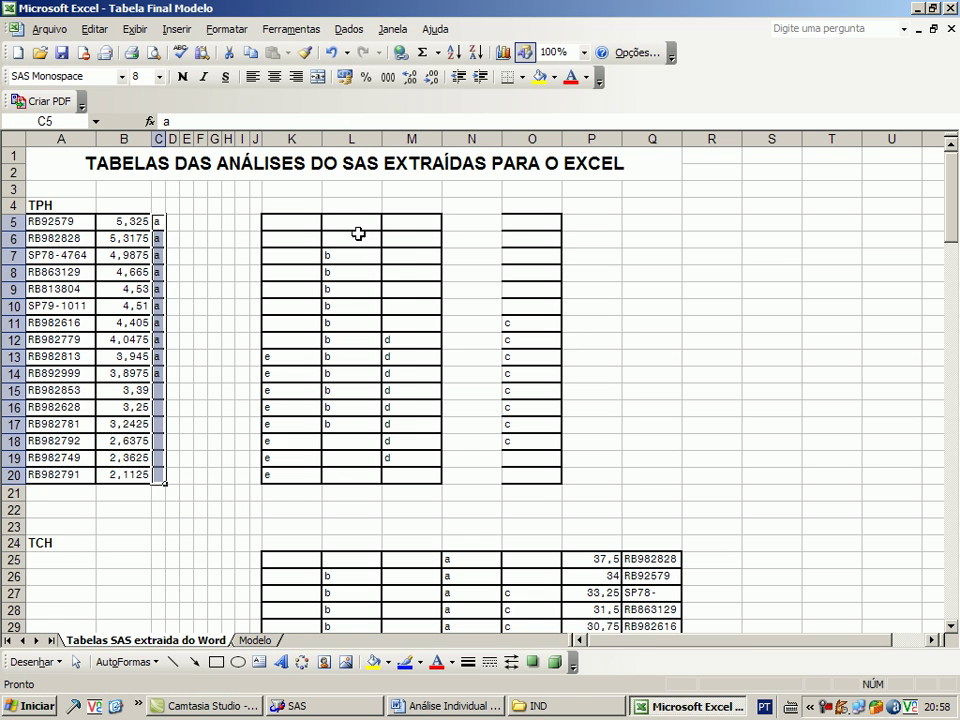
left_click_drag(349, 220, 170, 488)
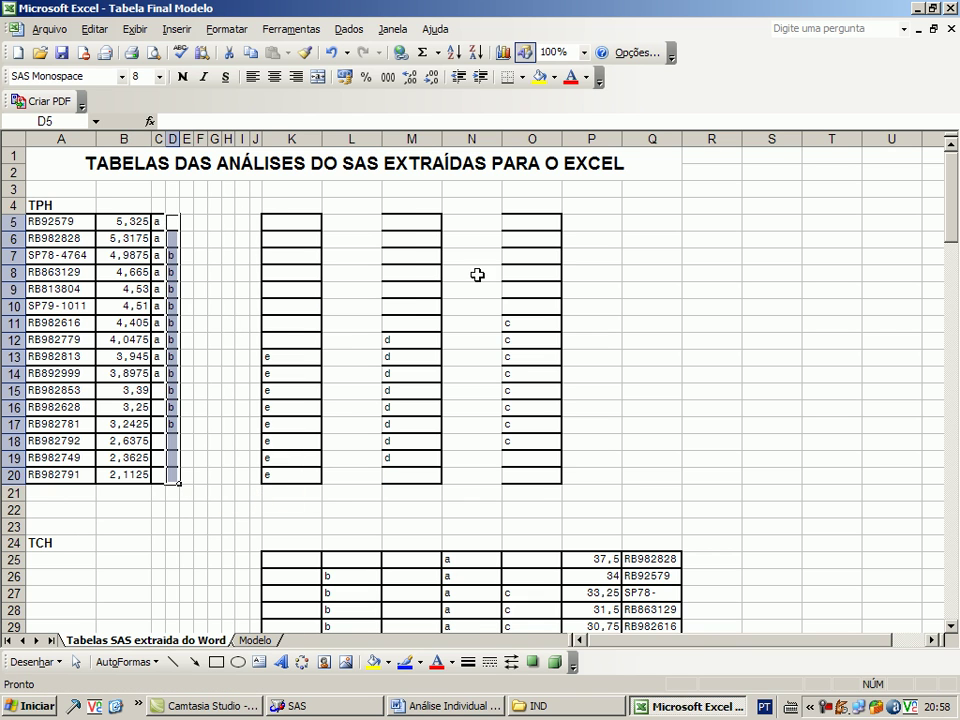
left_click_drag(525, 222, 186, 482)
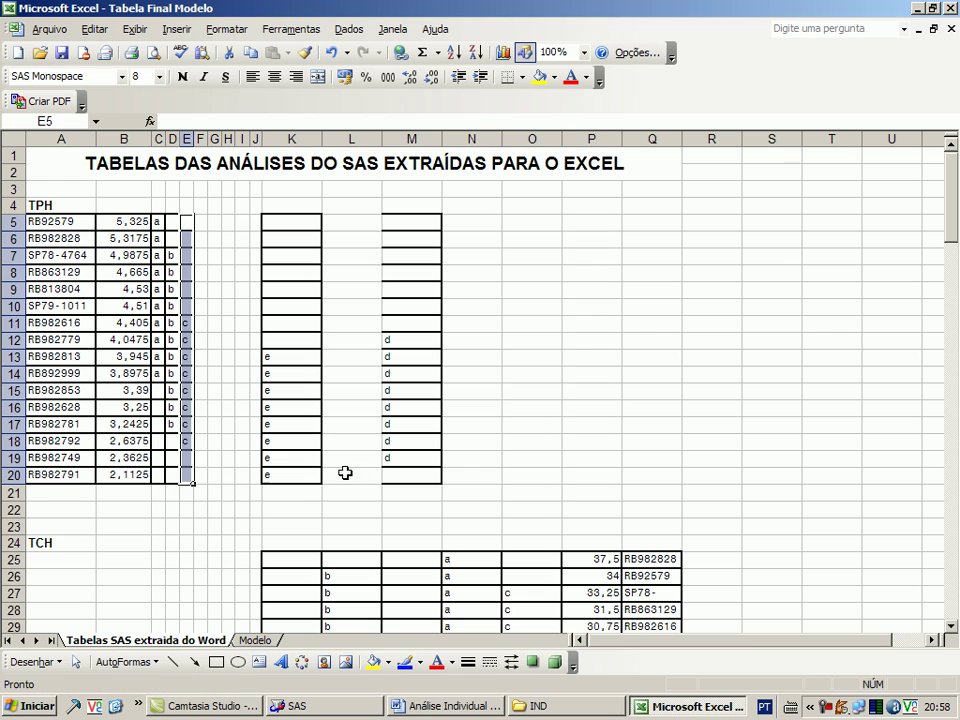
left_click_drag(404, 483, 198, 222)
left_click_drag(289, 230, 226, 479)
Move the TCH table's variety names to A25:A40 and its means to B25:B40.
scroll(428, 406, "down", 5)
left_click_drag(666, 308, 88, 568)
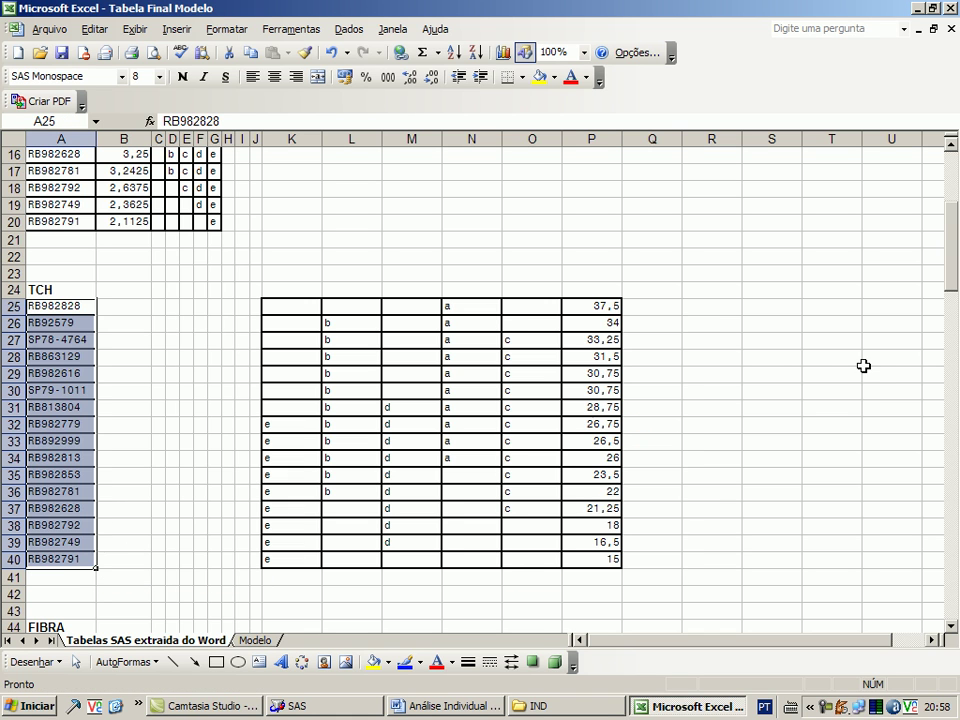
left_click_drag(578, 434, 345, 559)
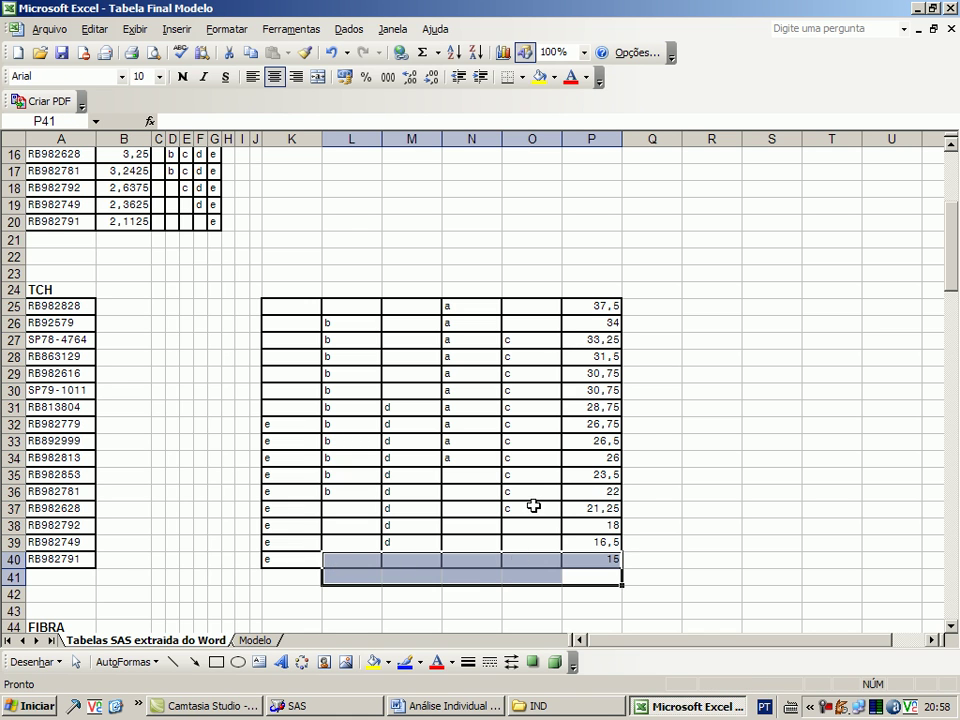
left_click_drag(590, 311, 579, 566)
left_click(577, 572)
left_click_drag(598, 300, 147, 572)
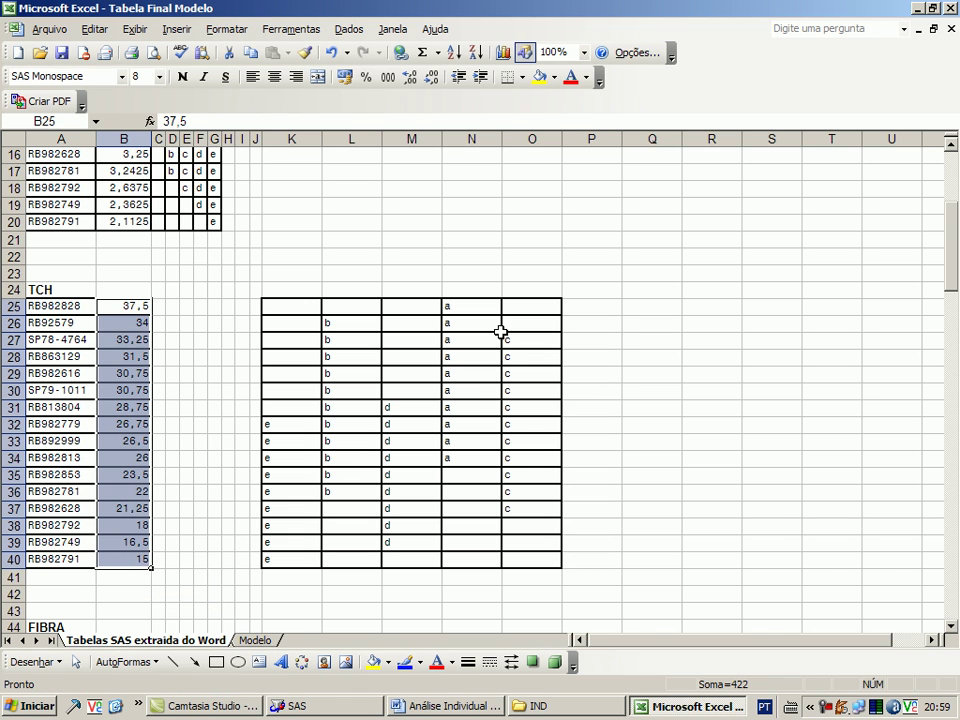
Move the TCH Tukey letter columns into C25:G40 in alphabetical order from a to e.
left_click_drag(469, 305, 165, 566)
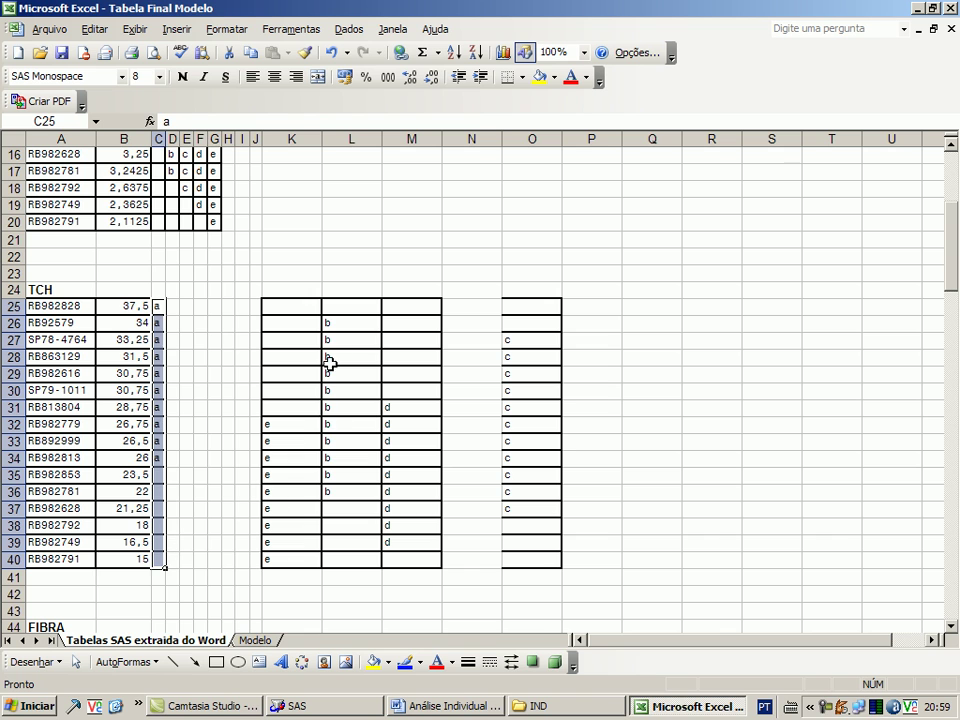
left_click_drag(342, 307, 181, 557)
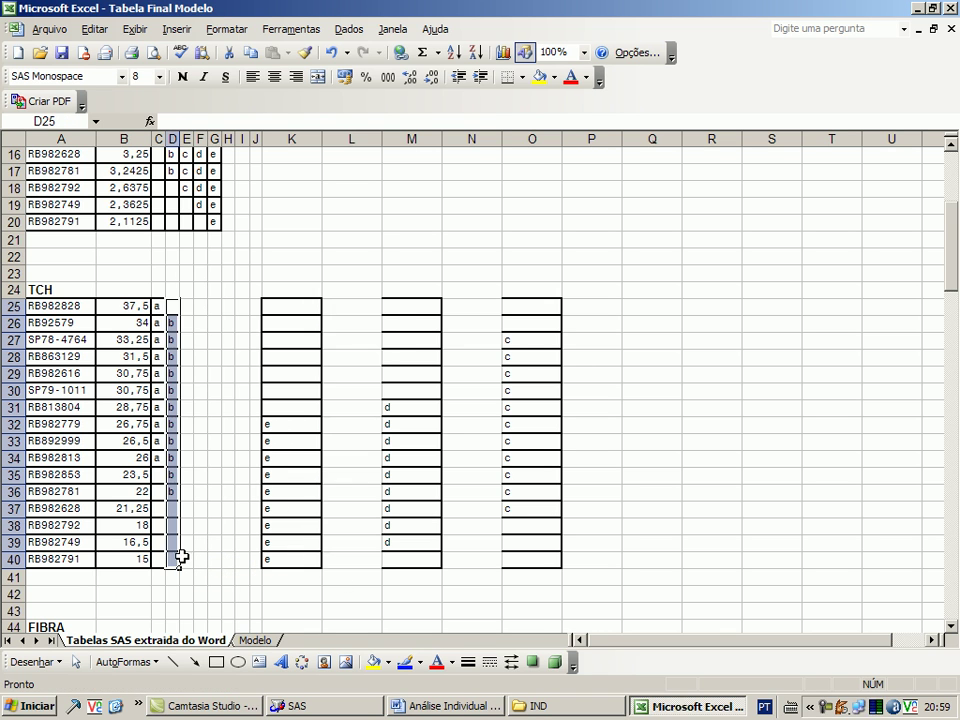
left_click_drag(542, 304, 188, 563)
left_click_drag(412, 315, 210, 551)
left_click_drag(279, 561, 215, 305)
Rearrange the FIBRA table into A45:E60 with varieties first, means second, and letter columns a, b and c after them.
scroll(251, 452, "down", 8)
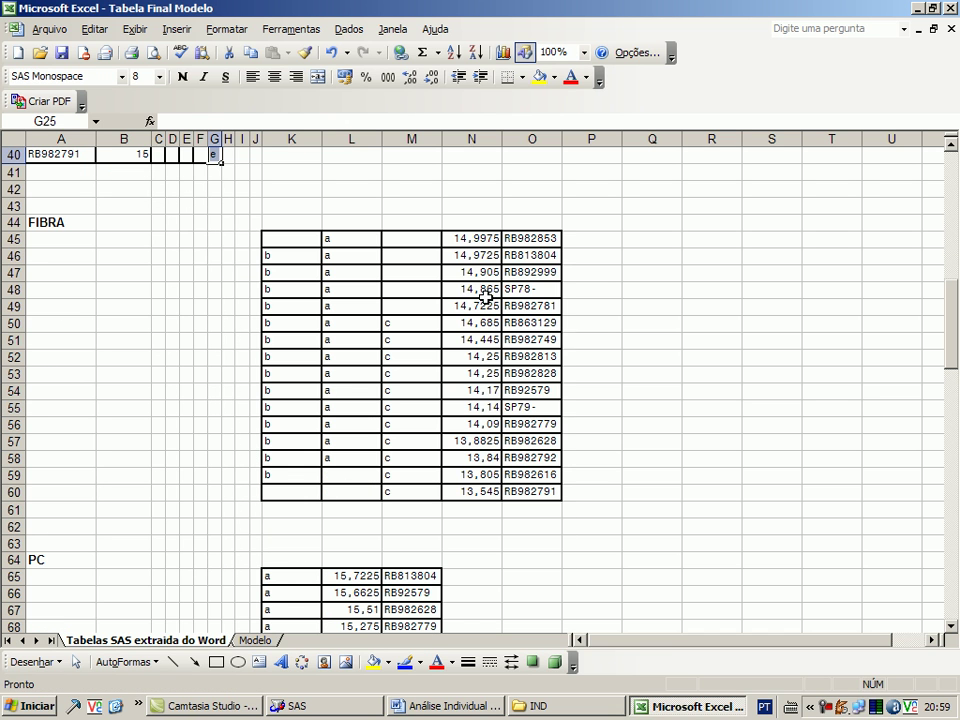
left_click_drag(513, 250, 86, 474)
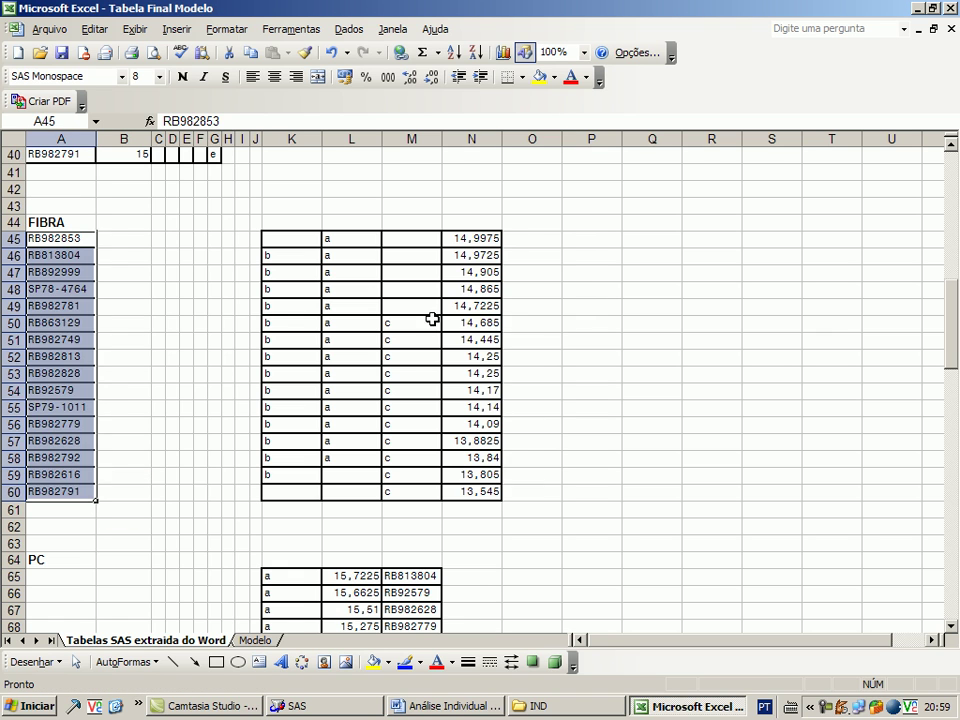
left_click_drag(477, 241, 122, 495)
left_click_drag(347, 240, 176, 504)
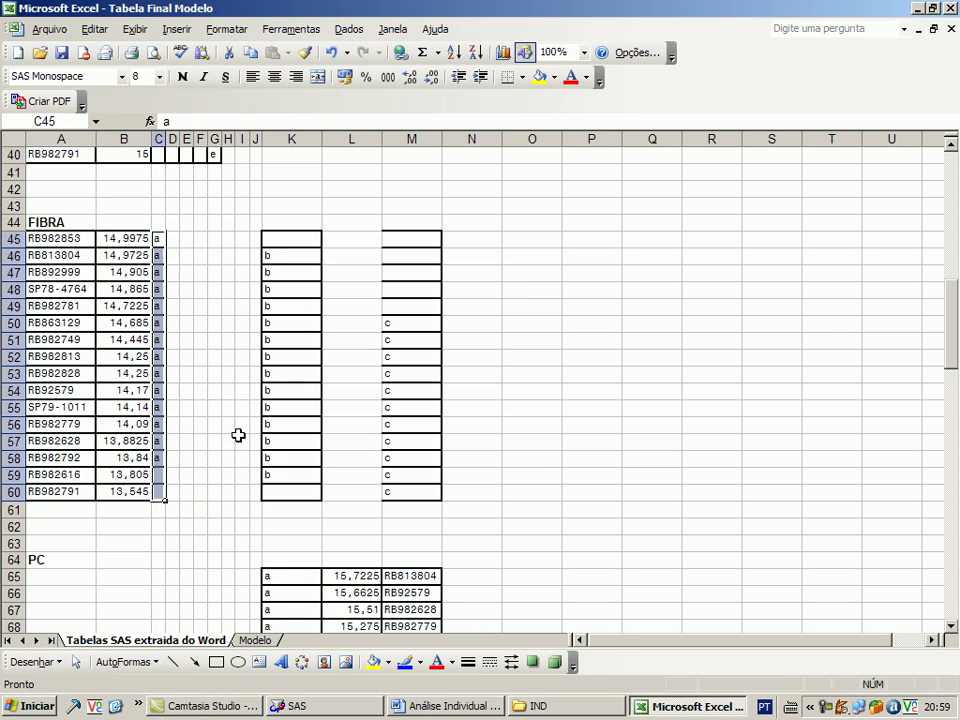
left_click(297, 251)
left_click_drag(298, 242, 180, 252)
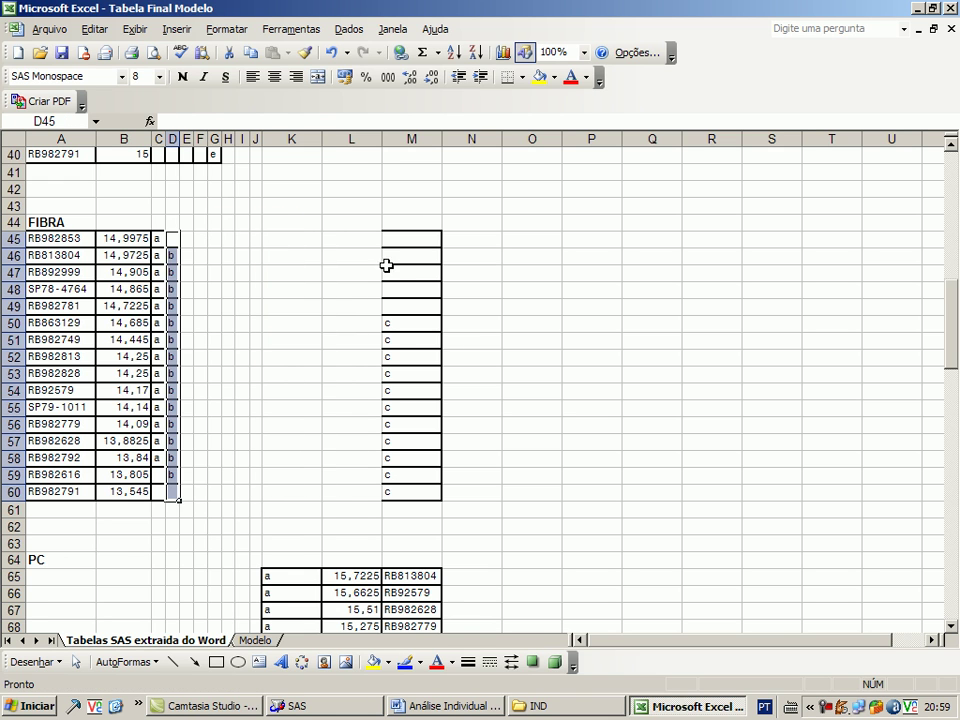
left_click_drag(405, 238, 204, 497)
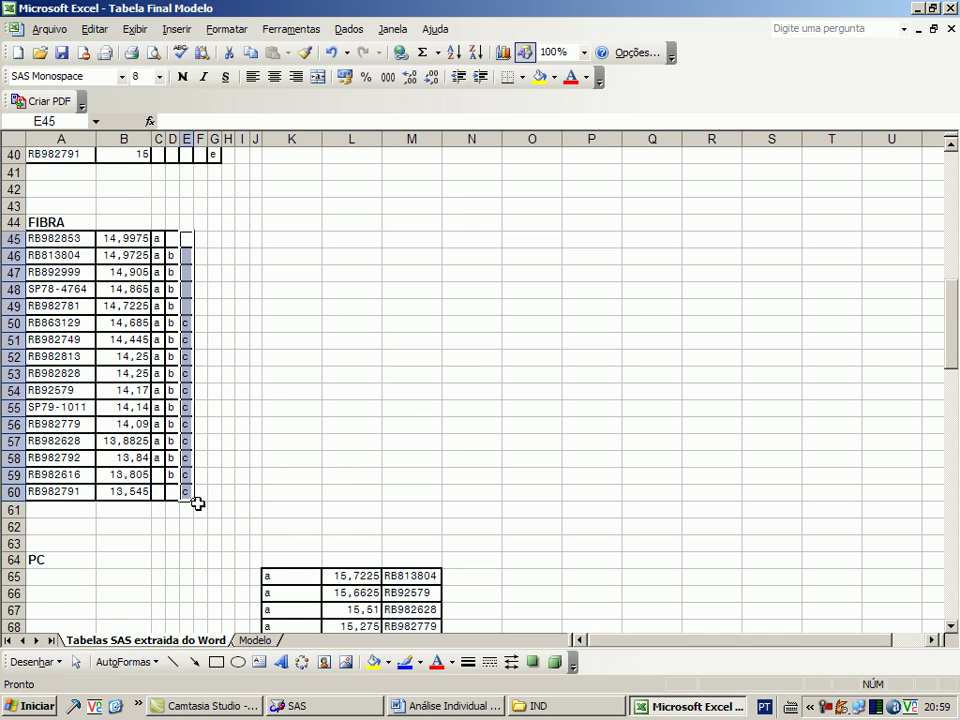
Rearrange the PC table into A65:C80 in the order variety, mean and Tukey letter.
scroll(294, 463, "down", 7)
left_click_drag(410, 222, 123, 462)
left_click_drag(344, 217, 130, 471)
left_click_drag(292, 224, 170, 483)
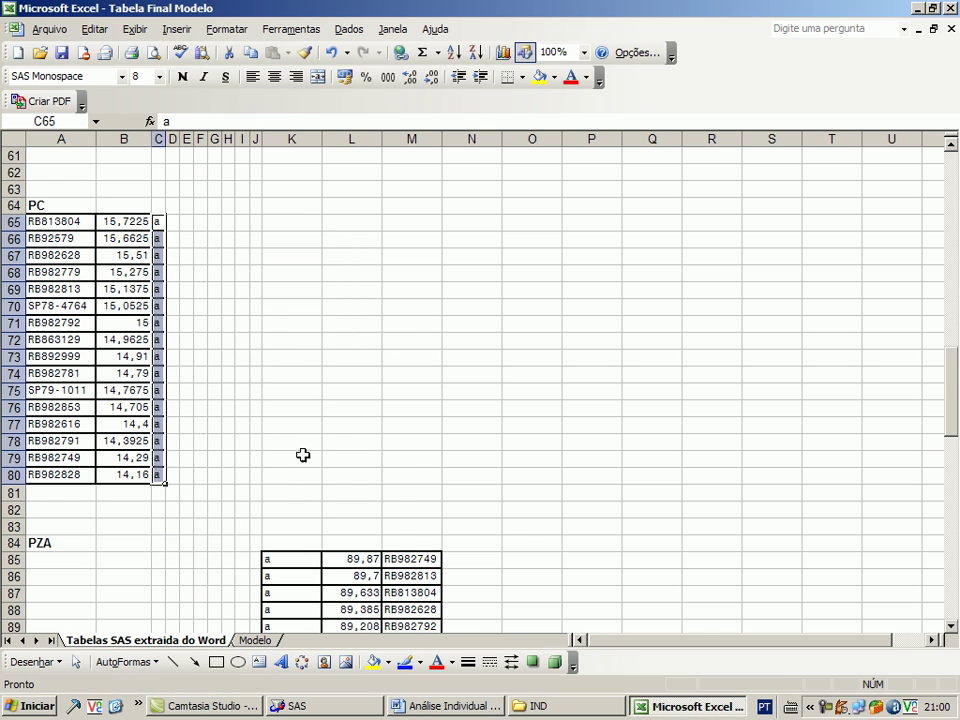
Rearrange the PZA table into A85:C100 in the order variety, mean and Tukey letter.
scroll(250, 335, "down", 7)
left_click_drag(410, 205, 97, 443)
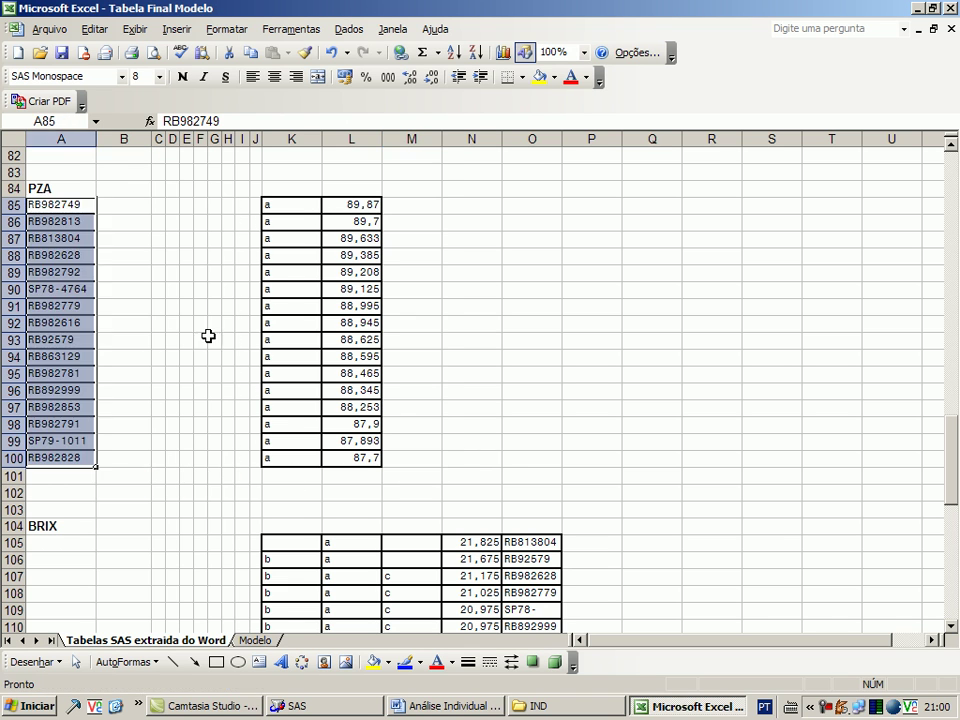
left_click_drag(338, 212, 129, 462)
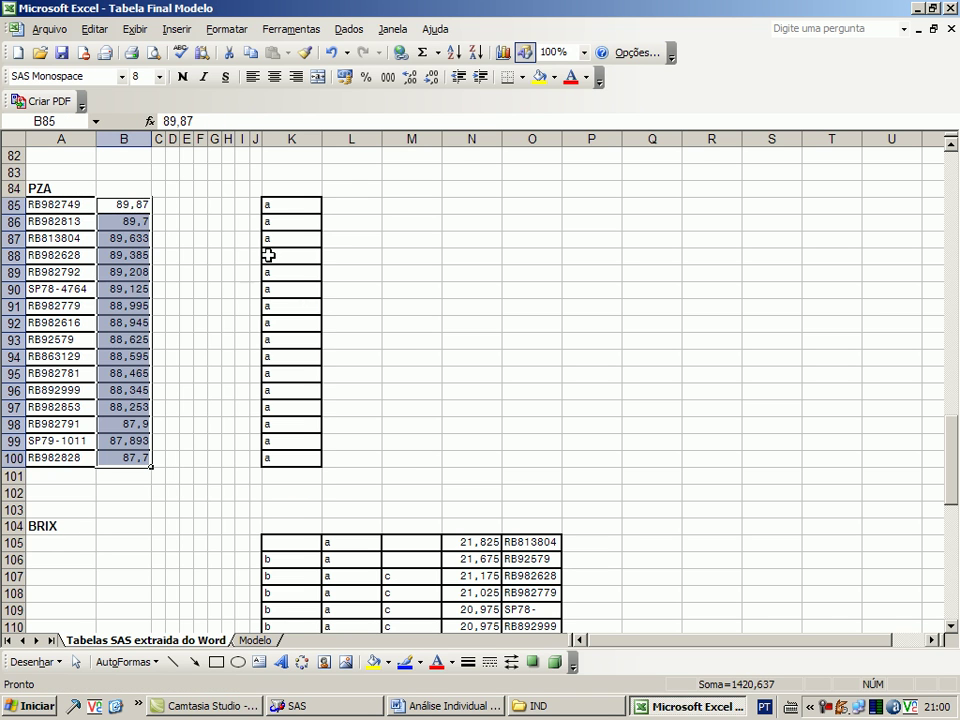
left_click_drag(300, 210, 165, 461)
Rearrange the BRIX table into A105:E120 with varieties first, means second, and letter columns a, b and c after them.
scroll(269, 419, "down", 2)
scroll(269, 419, "down", 3)
left_click_drag(528, 290, 3, 289)
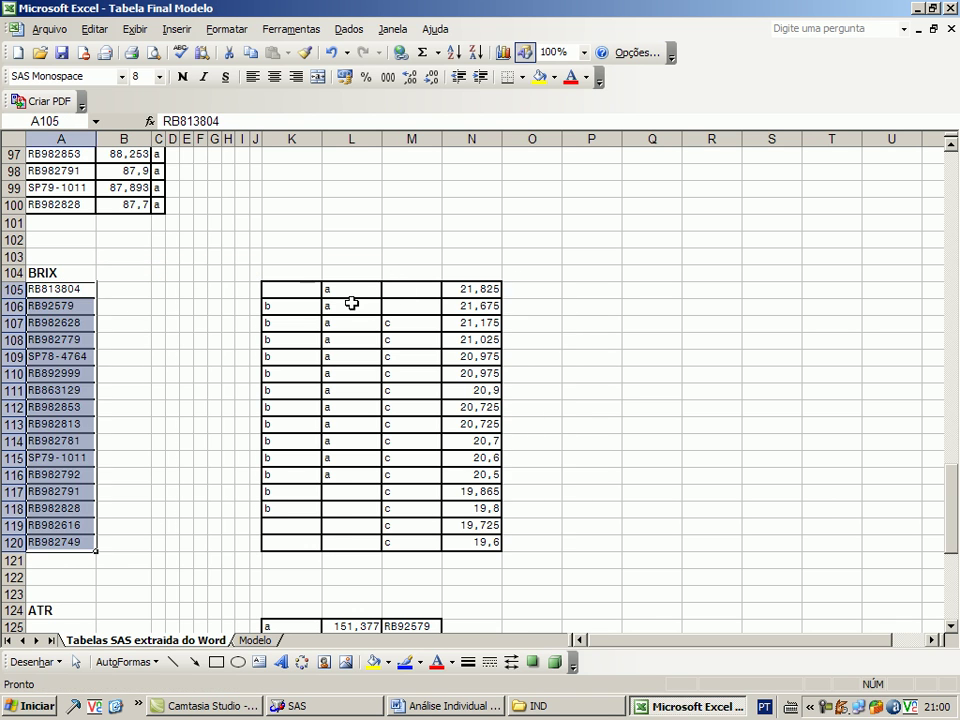
left_click_drag(460, 291, 112, 545)
left_click_drag(351, 289, 170, 552)
left_click_drag(403, 296, 155, 556)
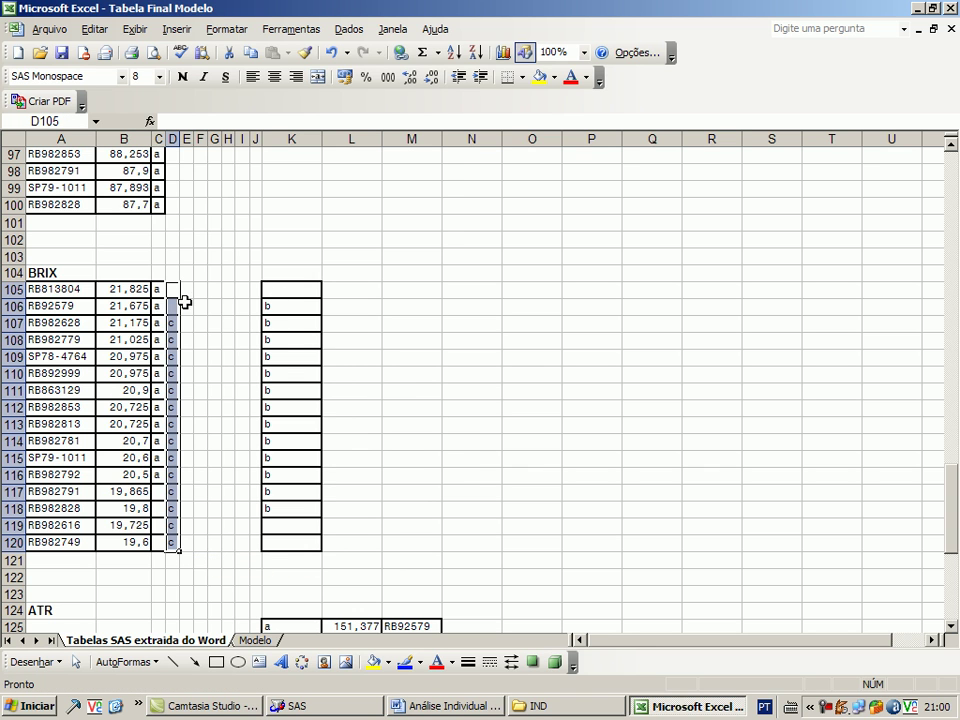
left_click_drag(184, 304, 190, 306)
left_click_drag(282, 295, 176, 557)
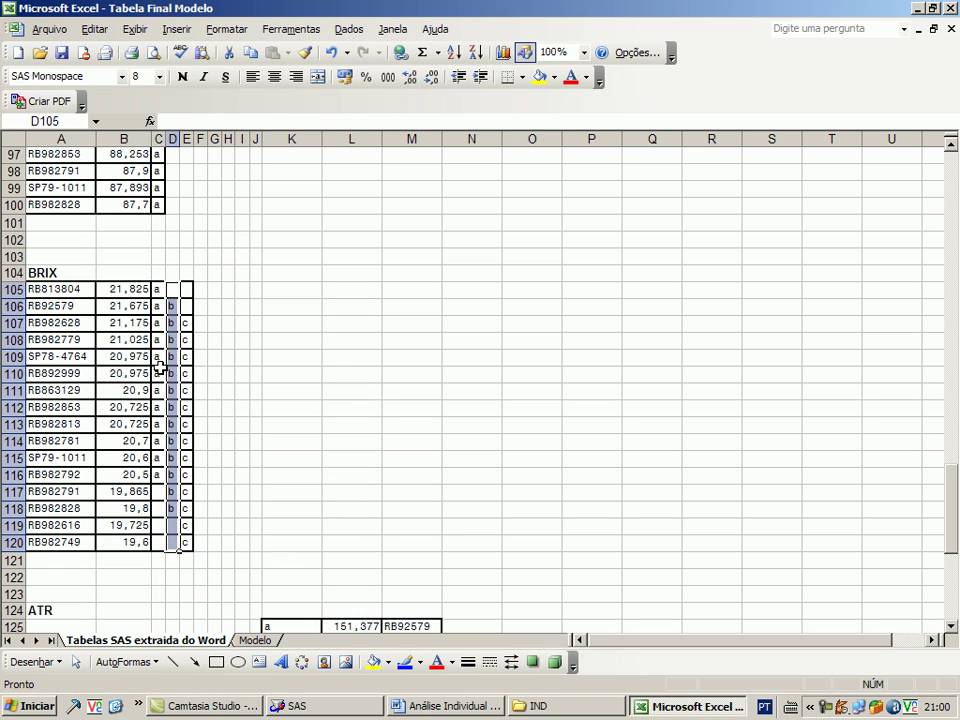
Rearrange the ATR table into A125:C140 in the order variety, mean and Tukey letter.
scroll(220, 365, "down", 7)
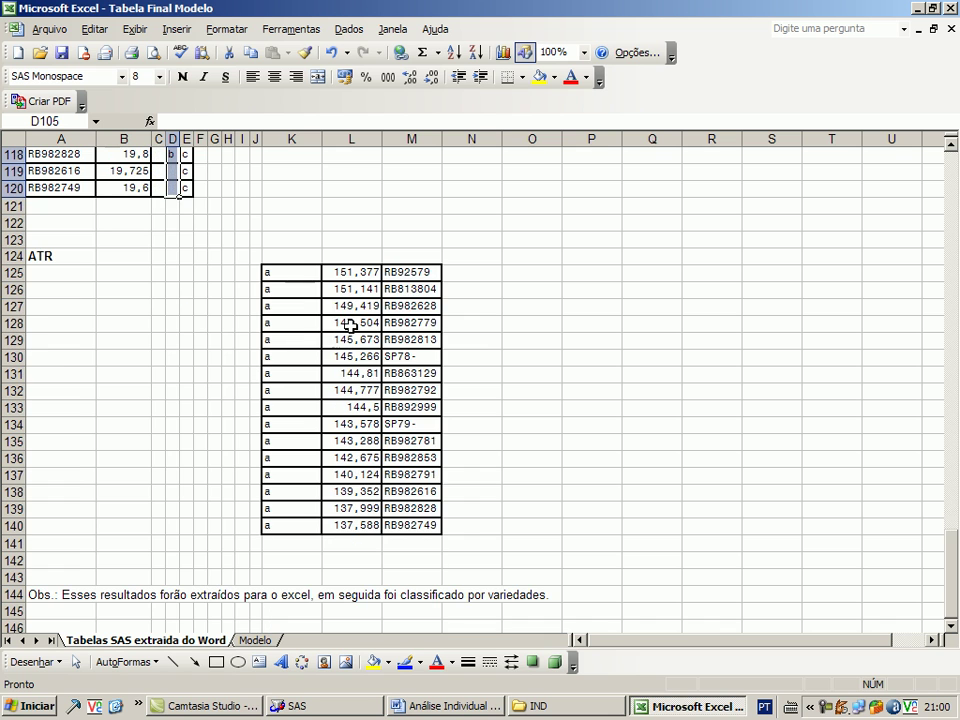
left_click_drag(395, 272, 397, 306)
left_click_drag(397, 415, 56, 531)
left_click_drag(337, 279, 122, 537)
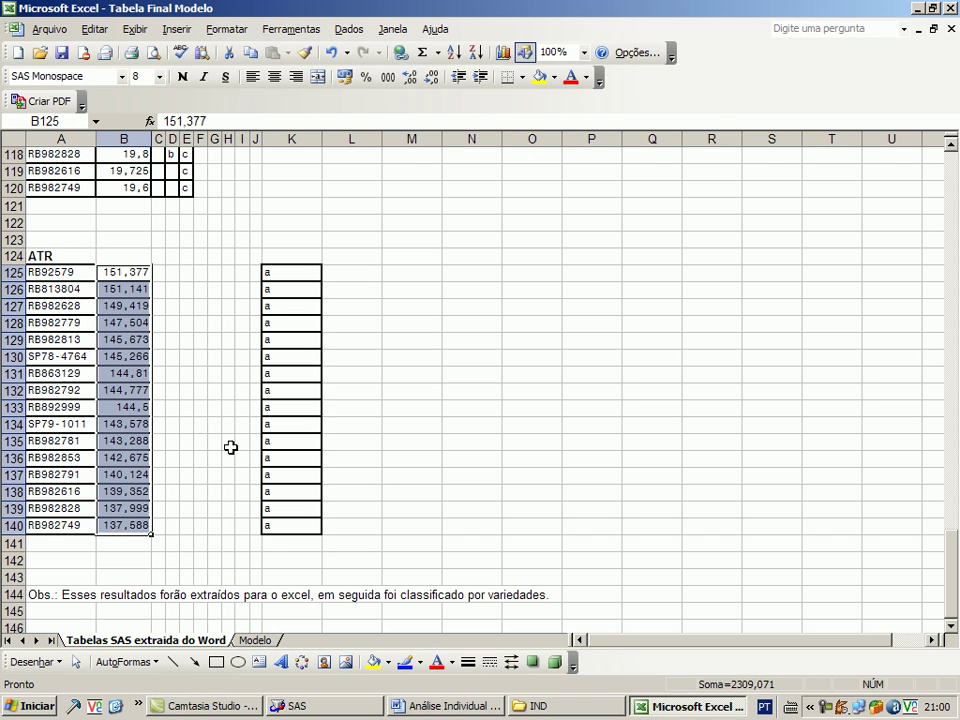
left_click_drag(291, 273, 178, 540)
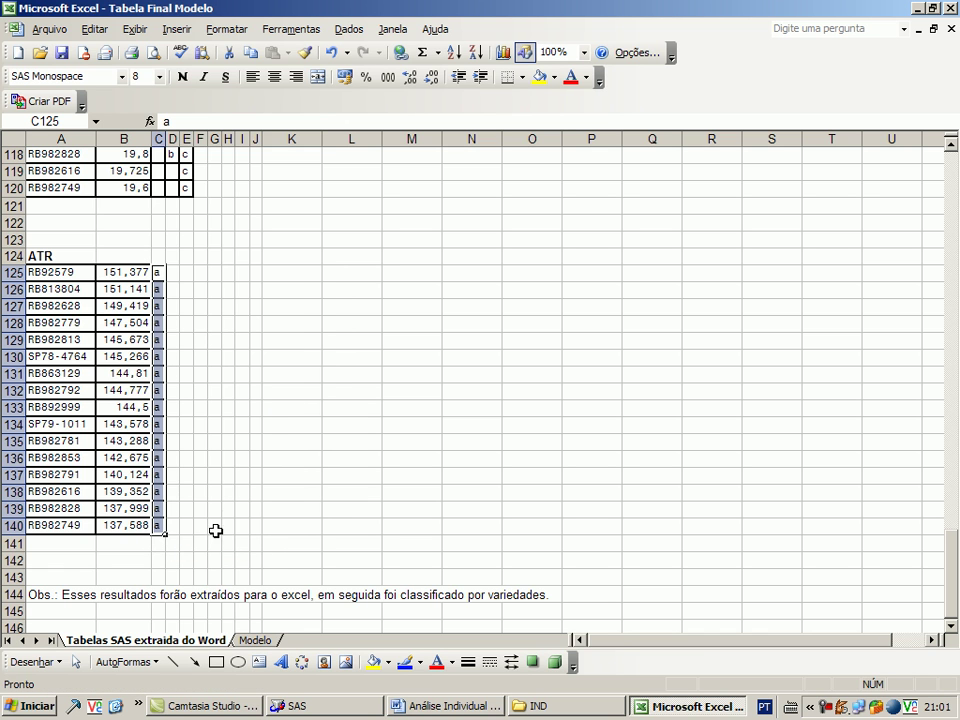
Format all the rearranged tables in A4:J140 with the Arial font at size 10.
scroll(335, 503, "up", 2)
scroll(300, 490, "down", 4)
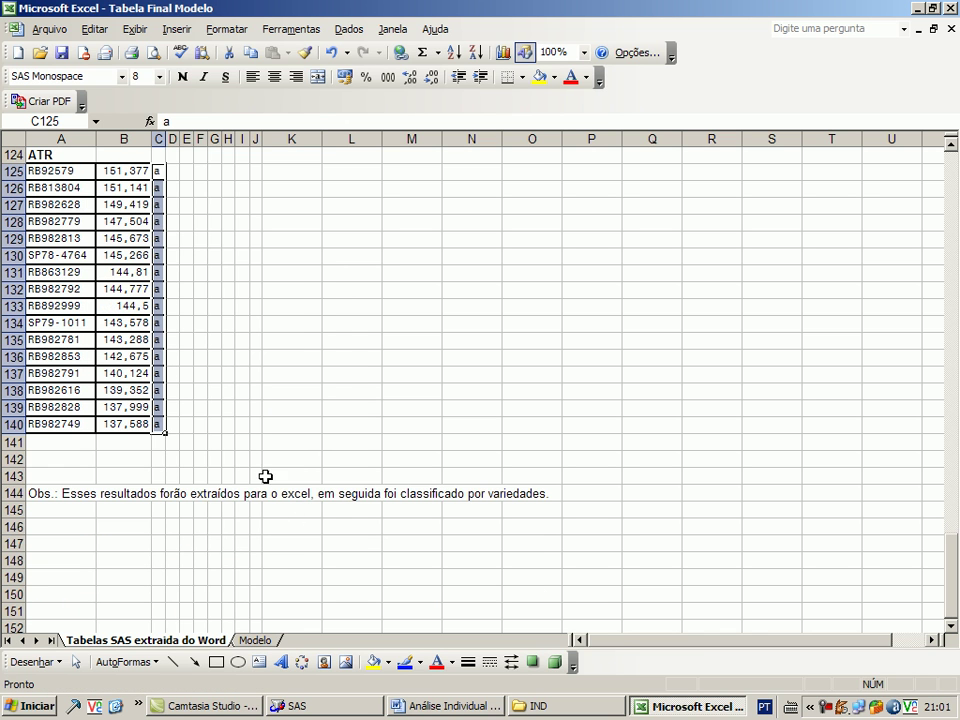
left_click_drag(257, 423, 3, 88)
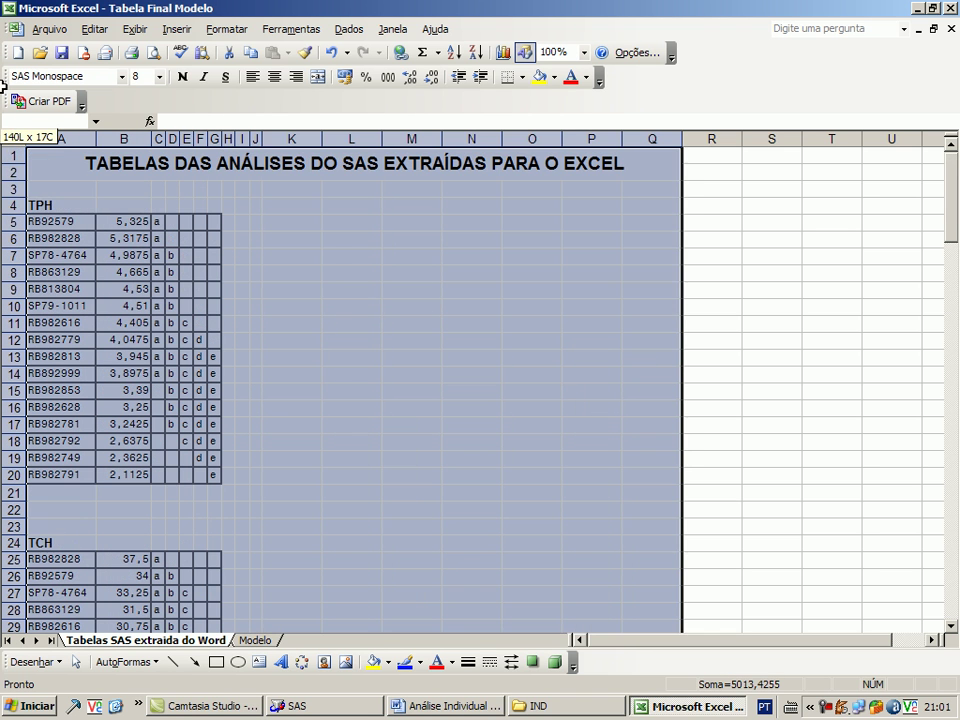
left_click_drag(3, 195, 3, 204)
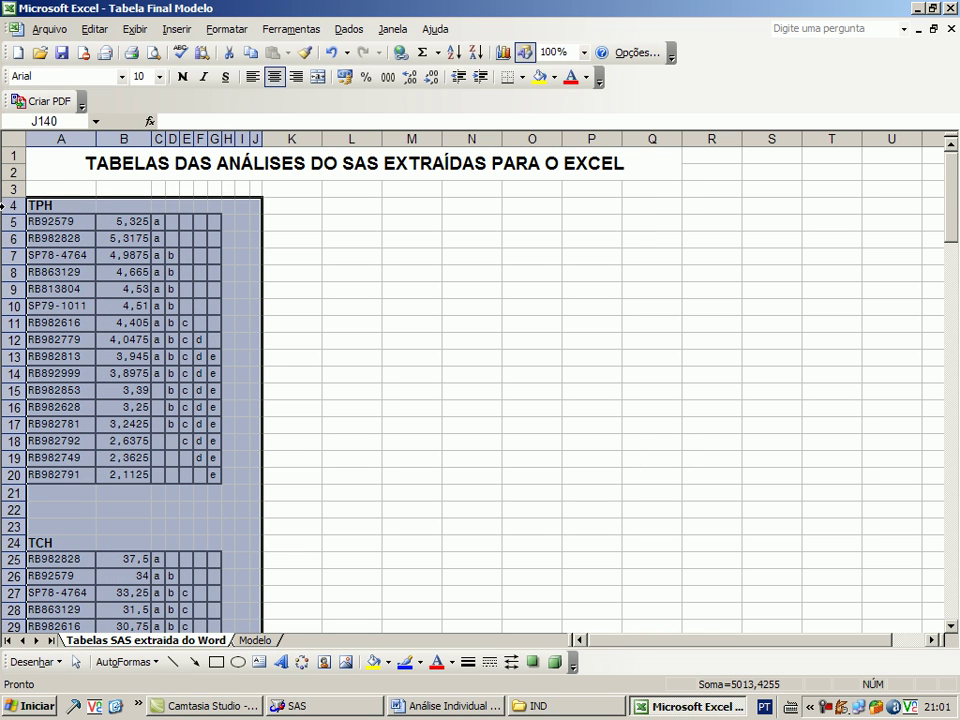
left_click(122, 76)
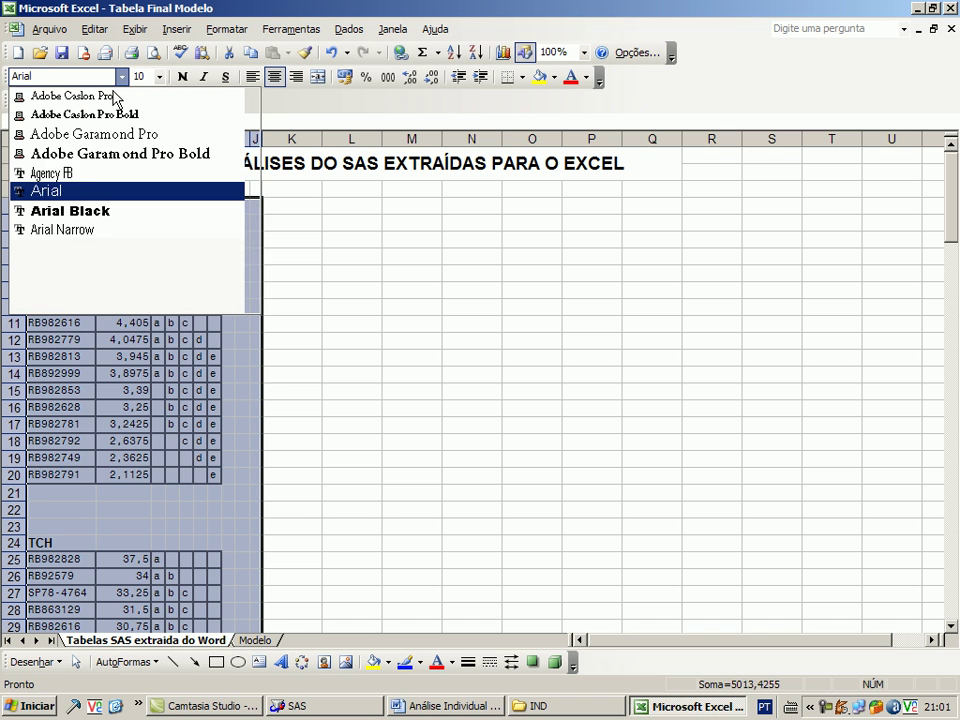
left_click(75, 192)
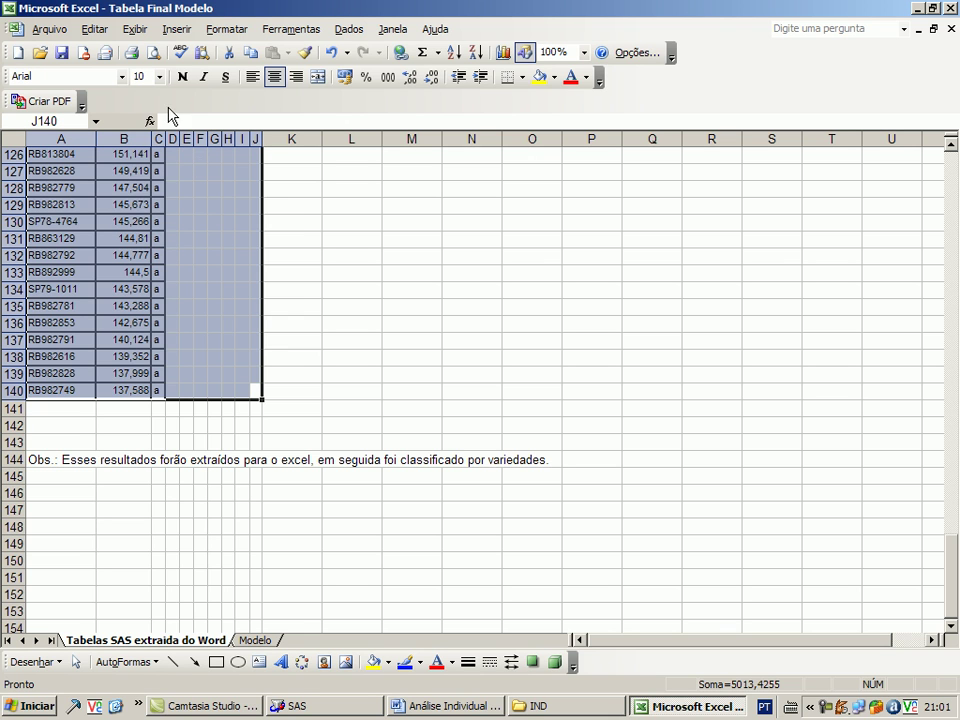
left_click(159, 77)
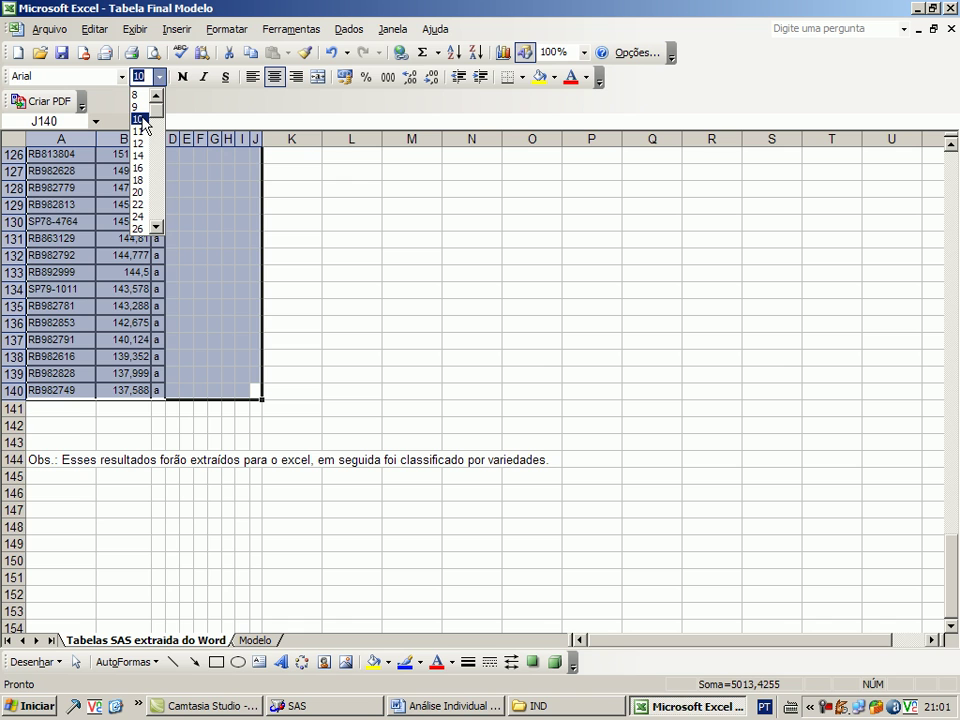
left_click(143, 120)
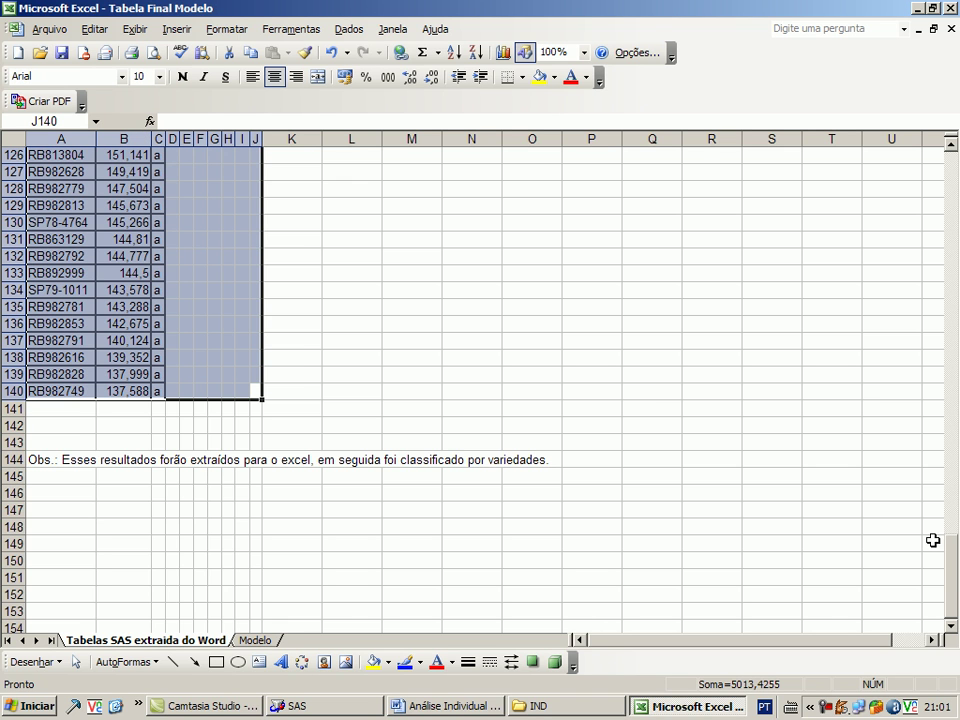
Remove all cell borders from the rearranged tables in A4:J140.
left_click_drag(948, 575, 949, 195)
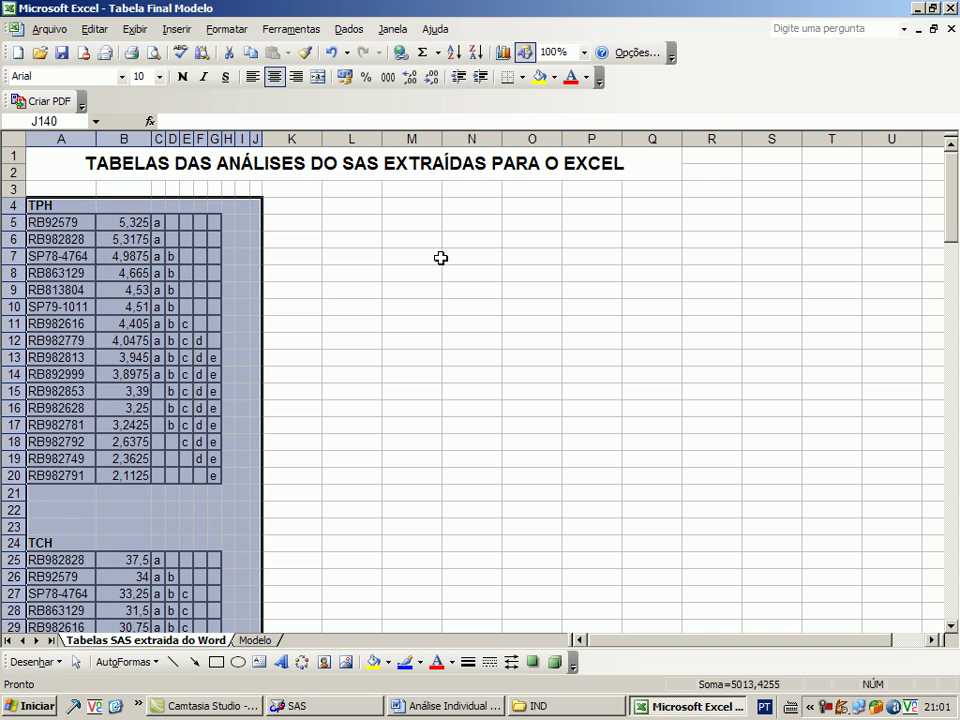
left_click(521, 78)
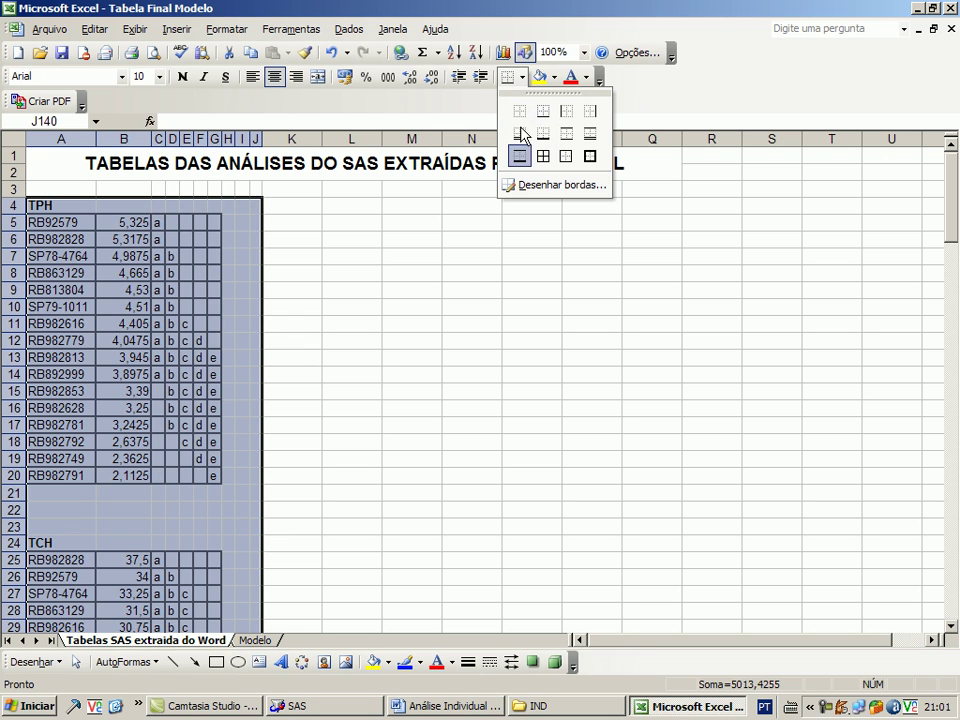
left_click(523, 78)
left_click(523, 78)
left_click(521, 112)
scroll(822, 387, "up", 6)
left_click_drag(954, 496, 947, 164)
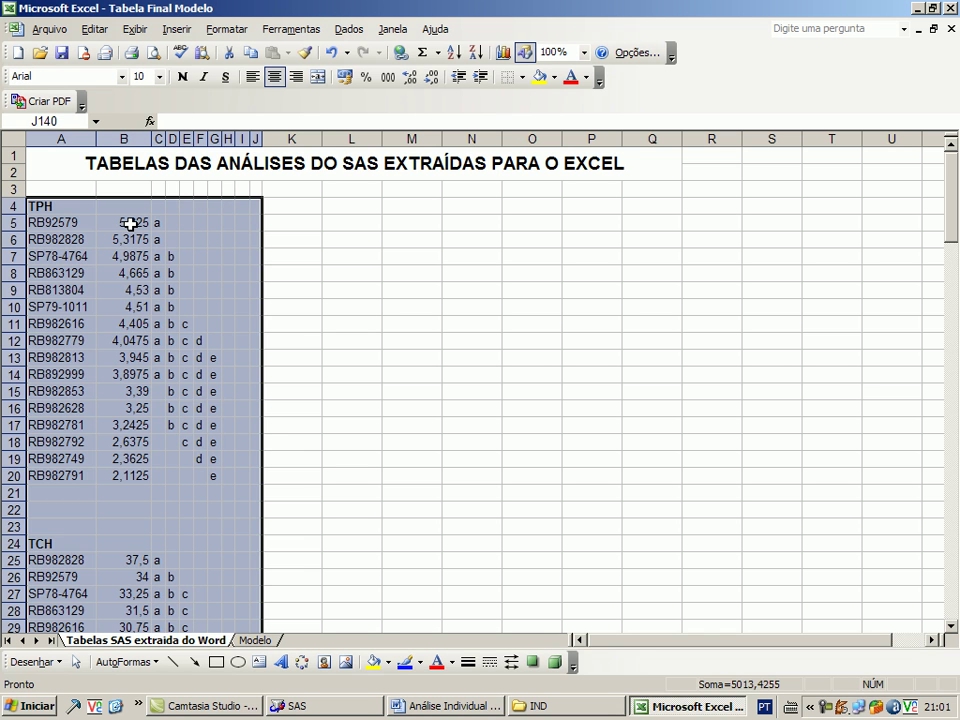
Center the mean values of all tables in B5:B140.
left_click_drag(130, 224, 168, 372)
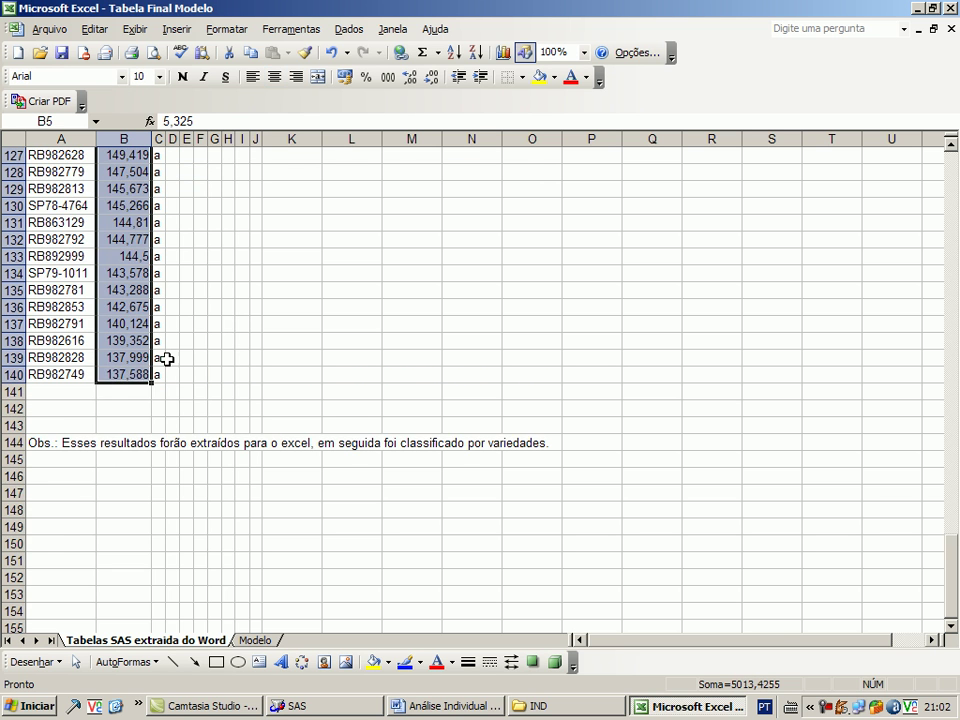
scroll(97, 325, "up", 4)
scroll(97, 325, "up", 20)
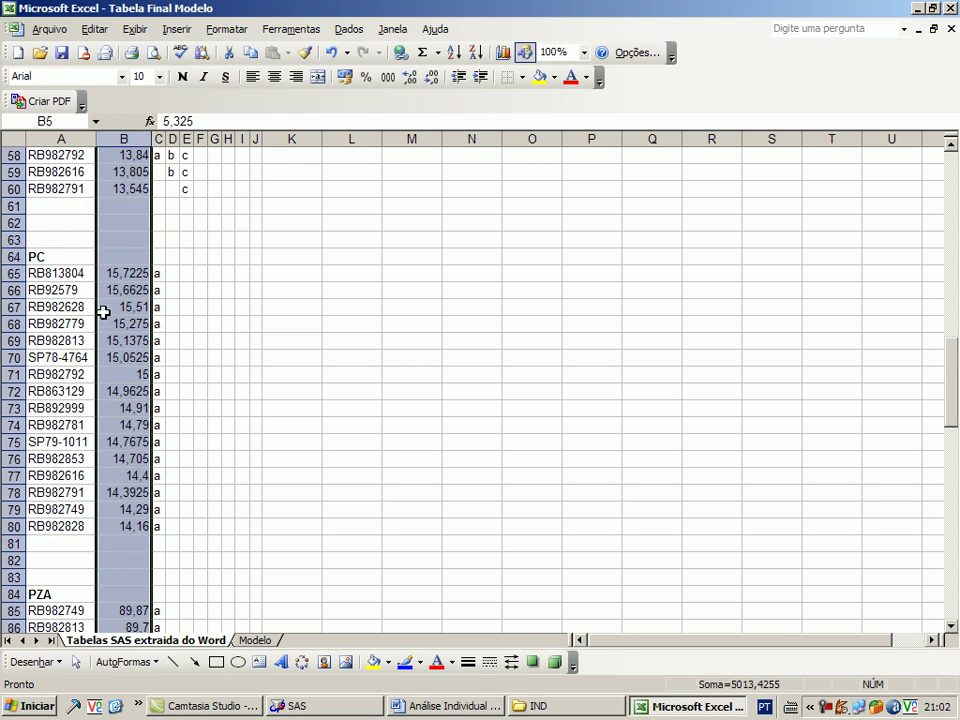
scroll(125, 291, "up", 13)
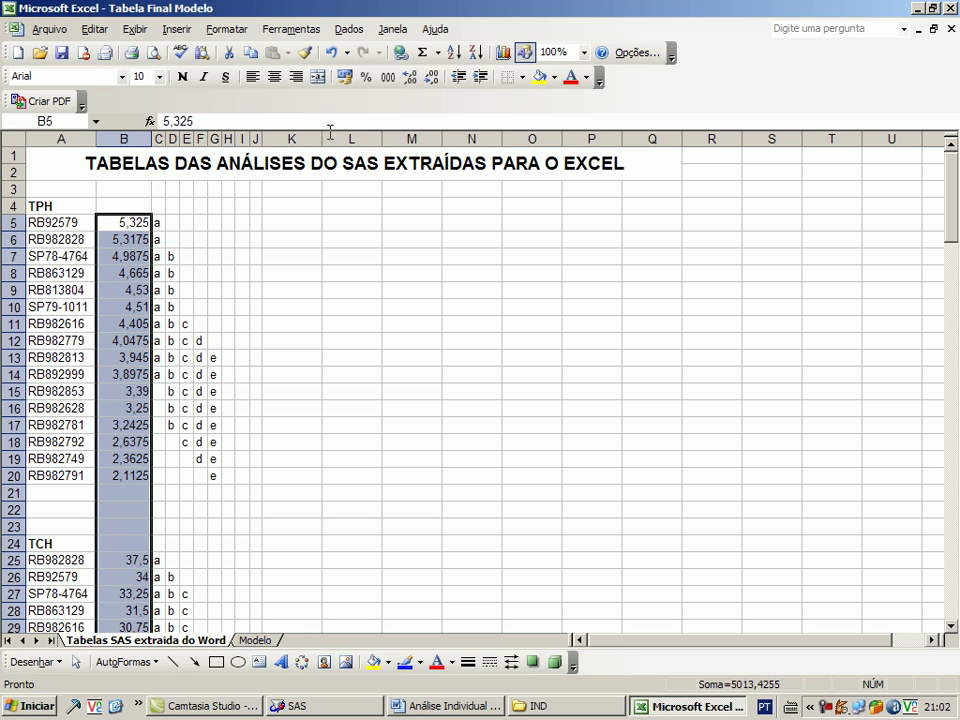
left_click(280, 79)
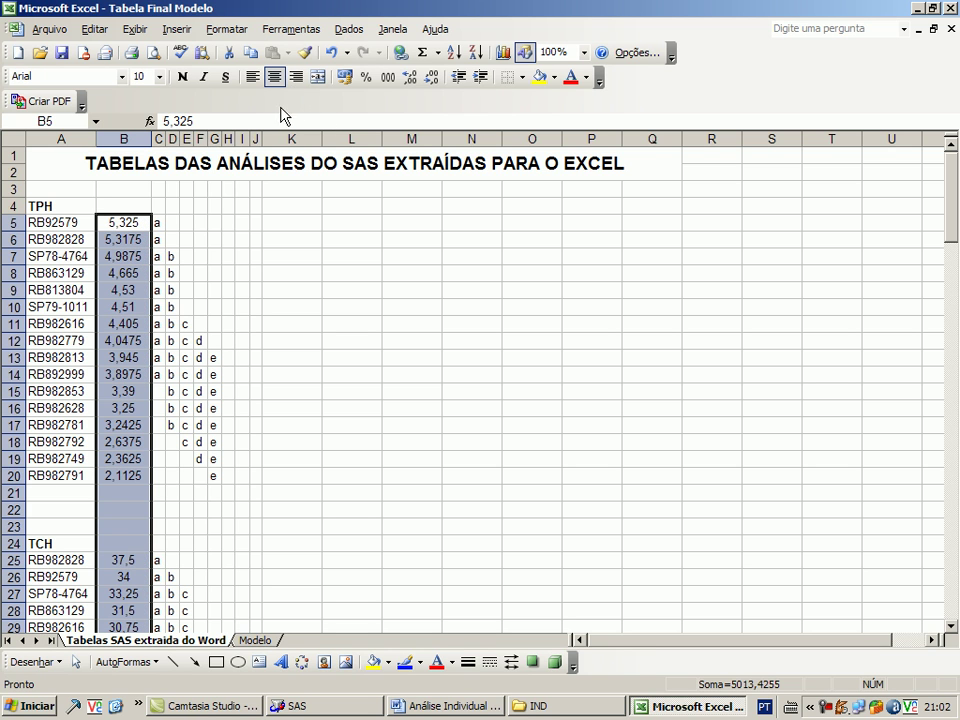
Display the mean values in B5:B140 with two decimal places.
left_click(437, 81)
left_click(409, 79)
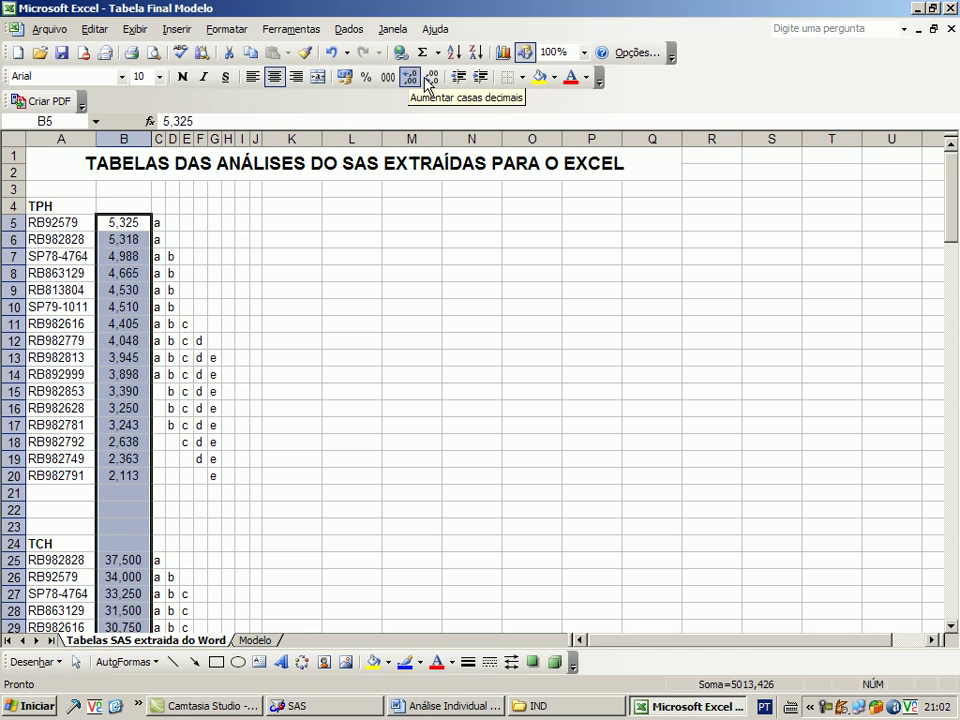
left_click(432, 79)
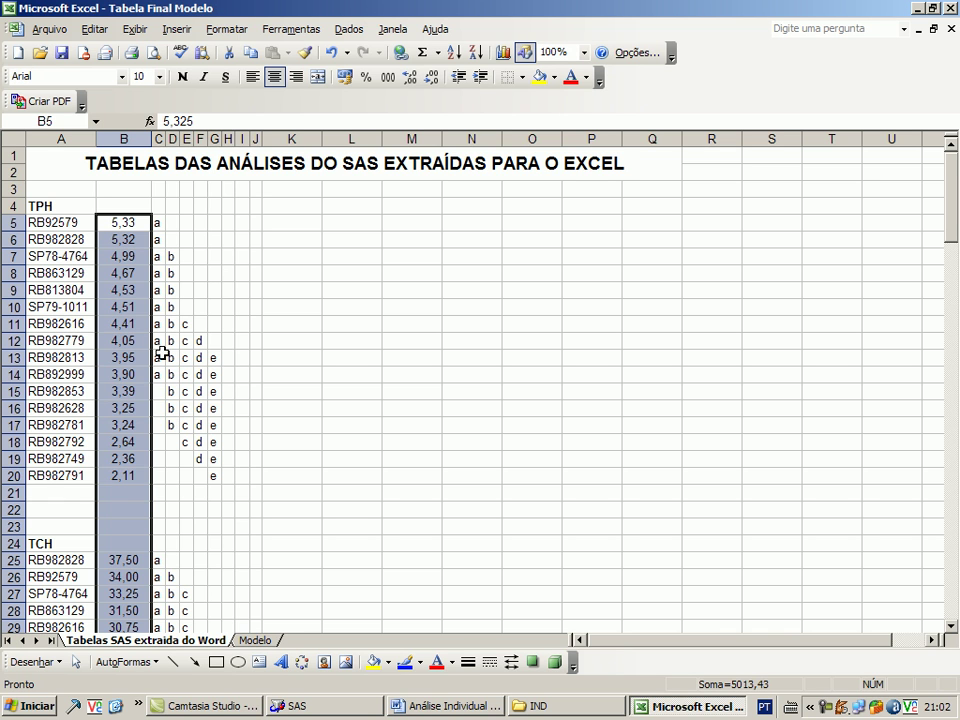
Display the TCH means in B25:B40 as whole numbers without decimal places.
scroll(160, 340, "down", 1)
scroll(124, 242, "up", 1)
scroll(118, 280, "down", 5)
left_click_drag(115, 306, 121, 561)
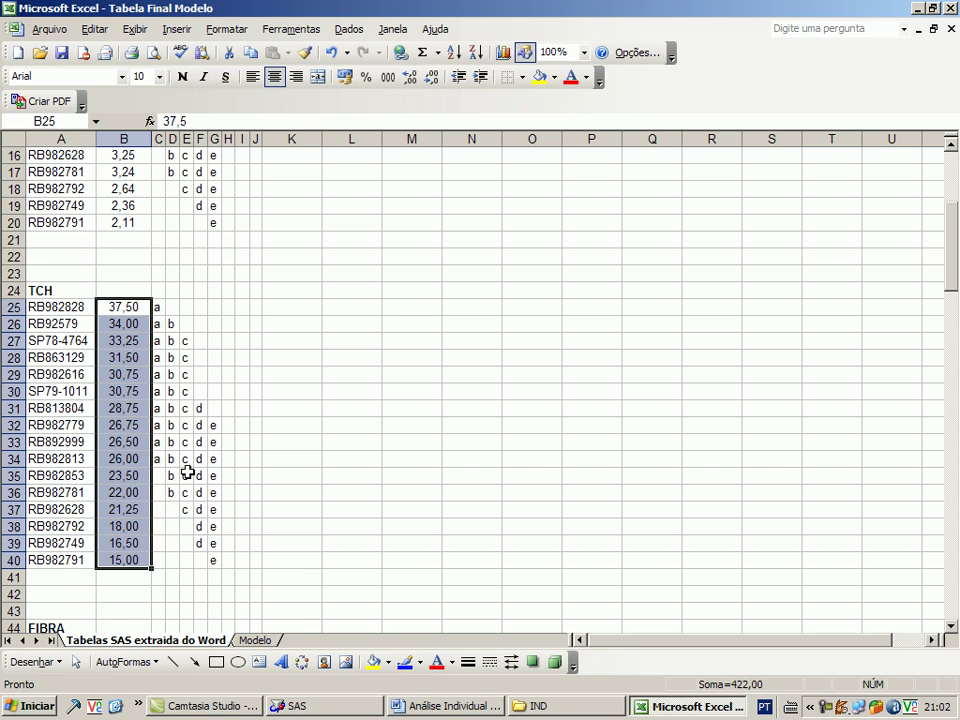
left_click(435, 78)
left_click(435, 78)
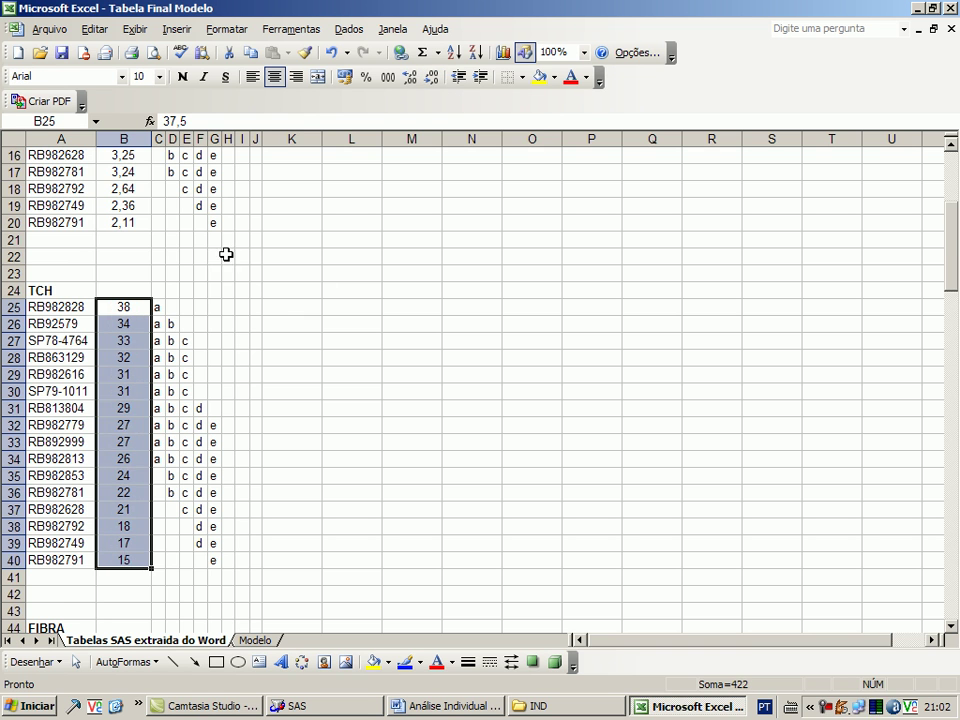
Check the decimals of the remaining tables and display the ATR means in B125:B140 with three decimal places.
scroll(120, 460, "down", 4)
scroll(120, 460, "down", 7)
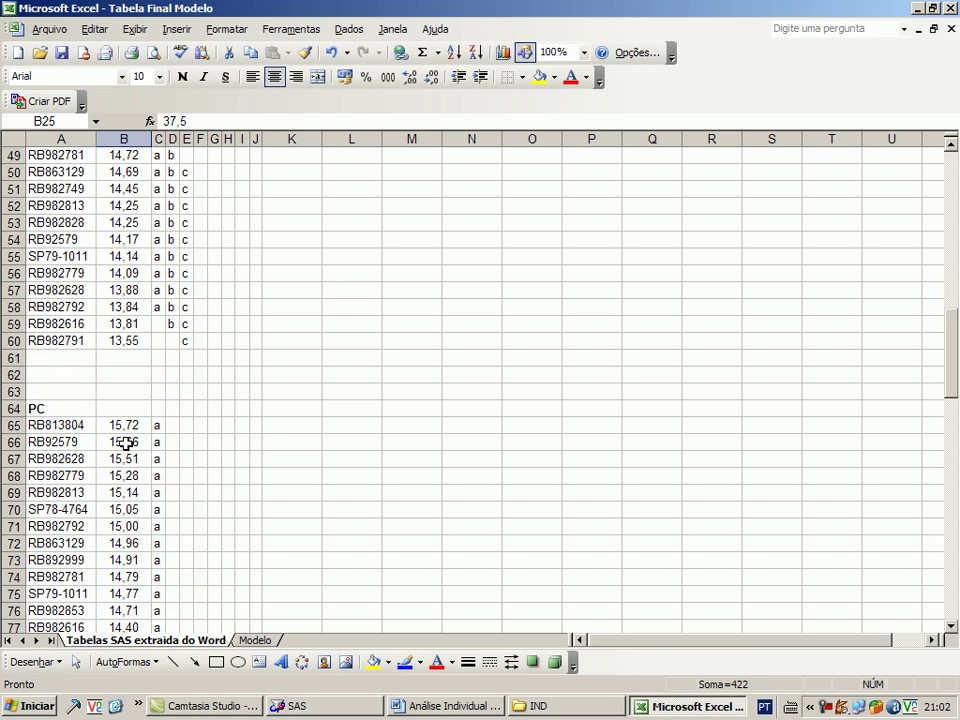
scroll(122, 499, "up", 3)
scroll(124, 439, "down", 6)
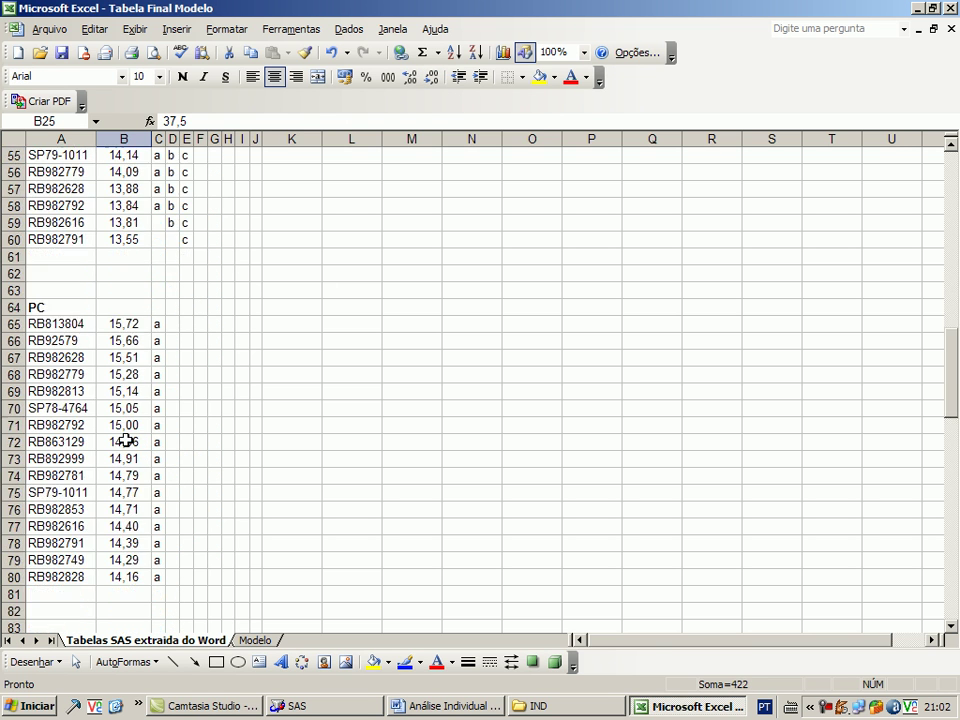
scroll(97, 437, "down", 5)
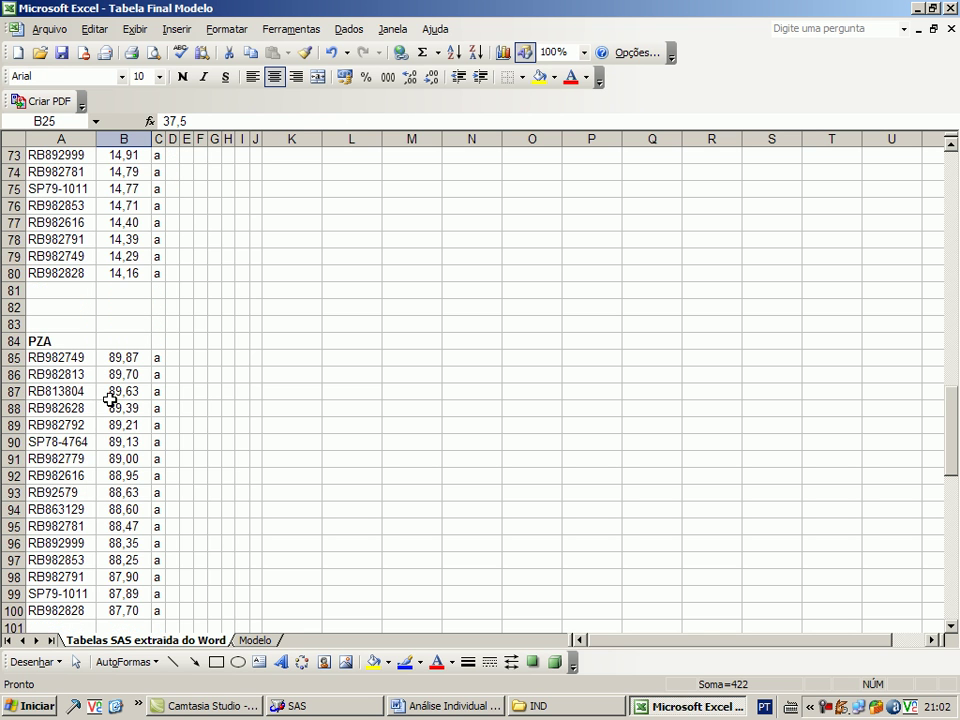
scroll(111, 399, "down", 3)
scroll(113, 455, "down", 6)
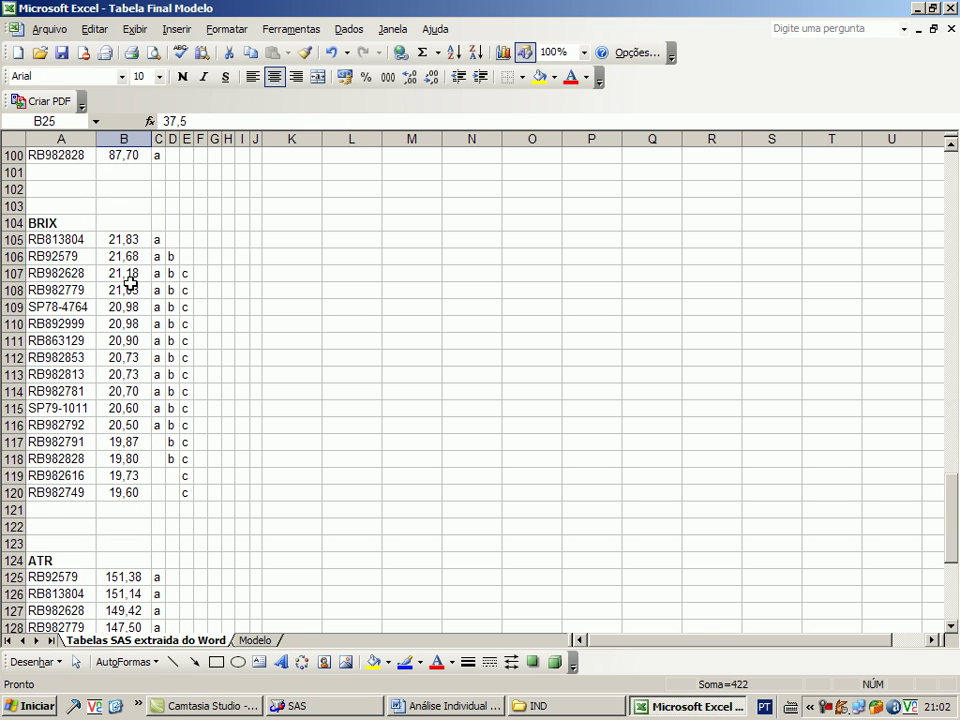
scroll(113, 426, "down", 4)
scroll(118, 442, "down", 4)
scroll(124, 356, "up", 2)
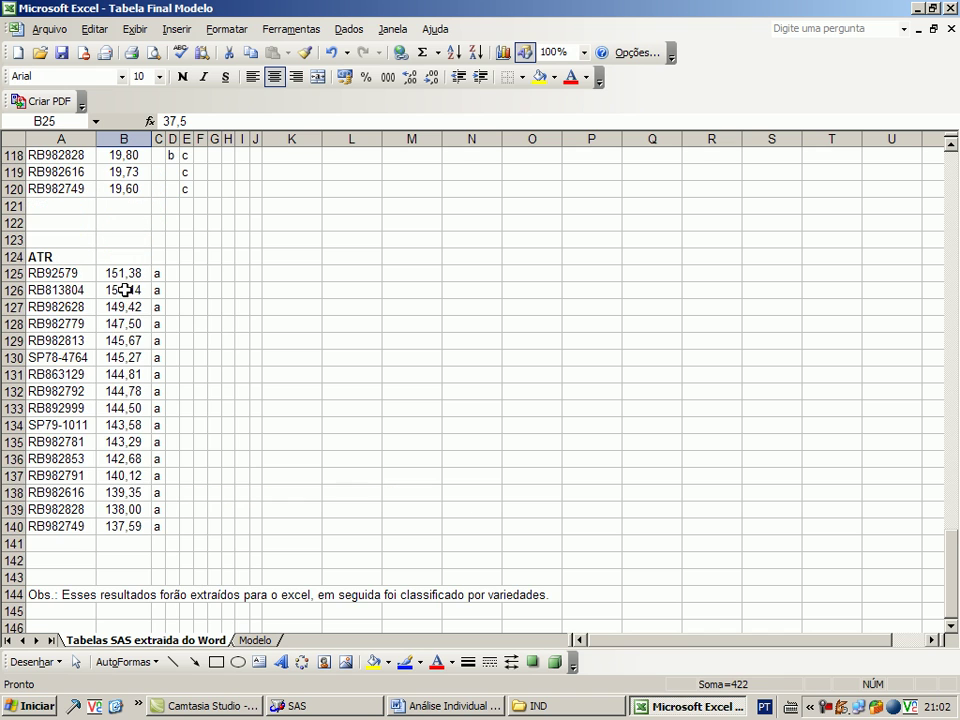
left_click_drag(122, 272, 124, 526)
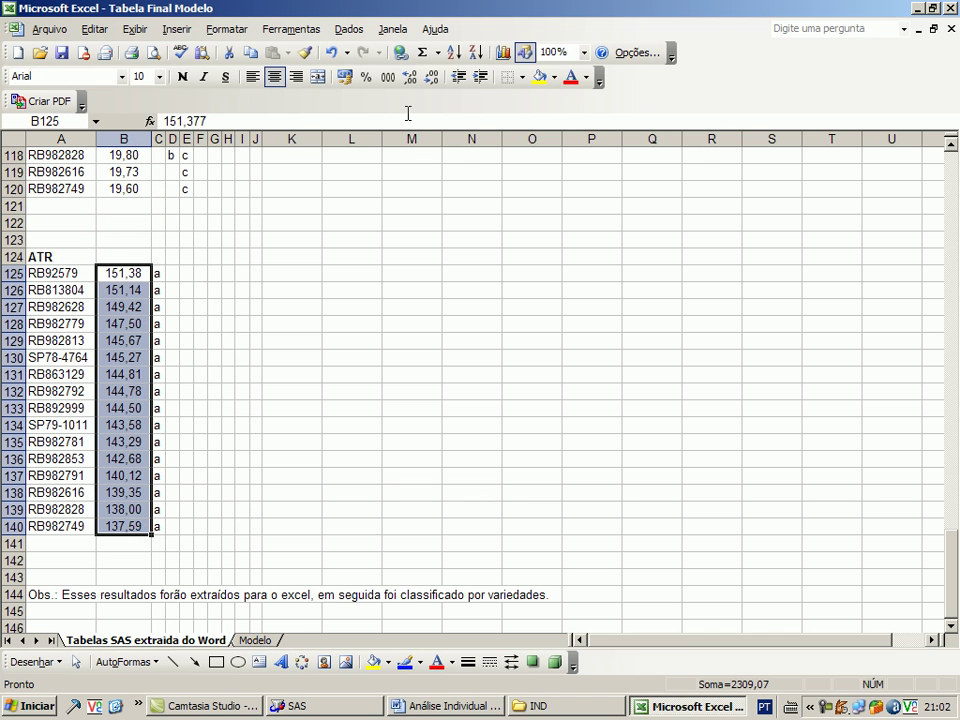
left_click(410, 77)
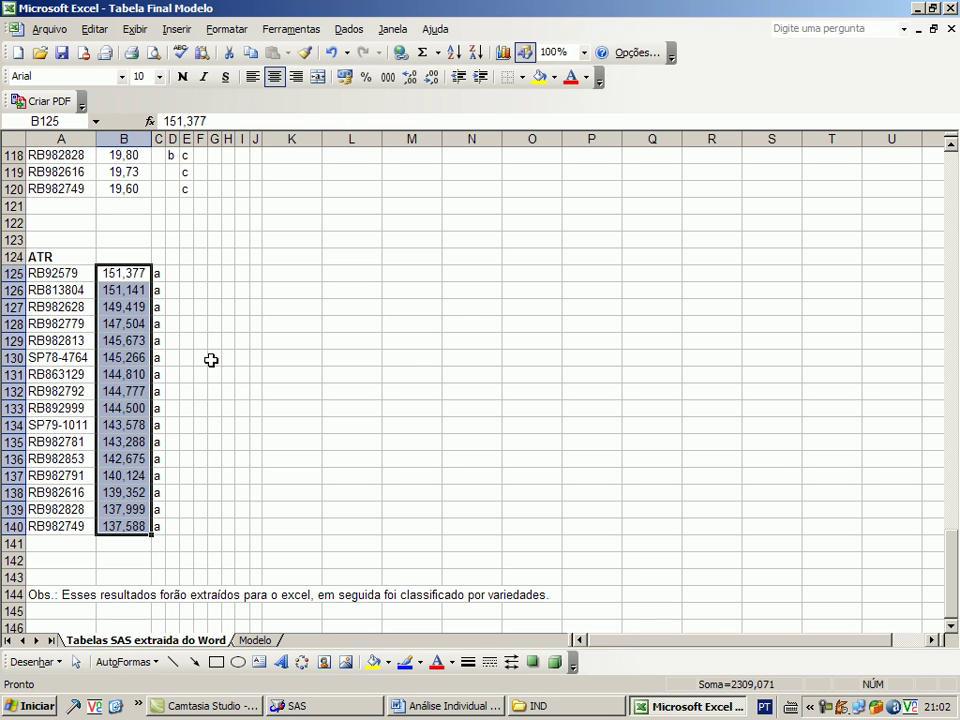
Sort the TPH table in A5:G20 in ascending order by variety and check it against the layout of the Modelo sheet.
left_click_drag(952, 588, 951, 197)
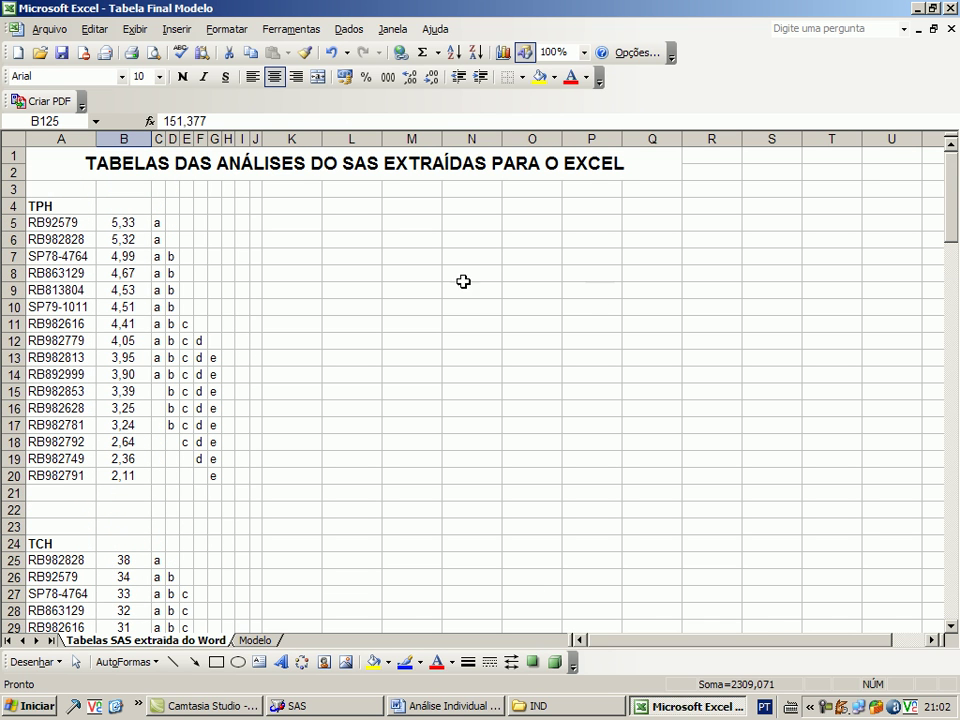
left_click(250, 640)
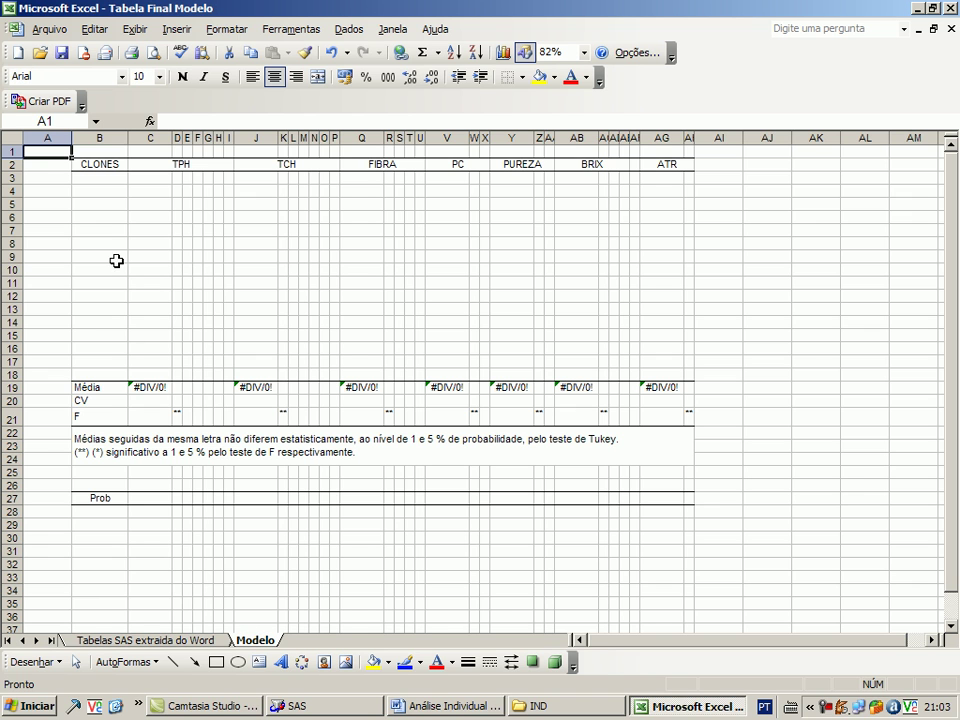
left_click(213, 648)
left_click_drag(69, 221, 217, 476)
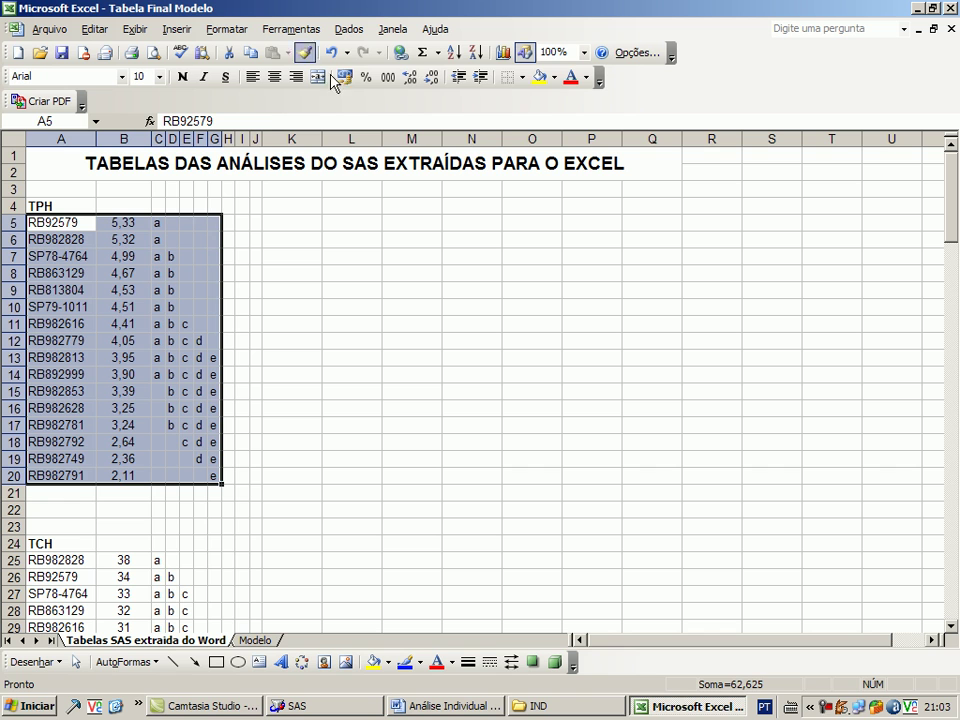
left_click(455, 53)
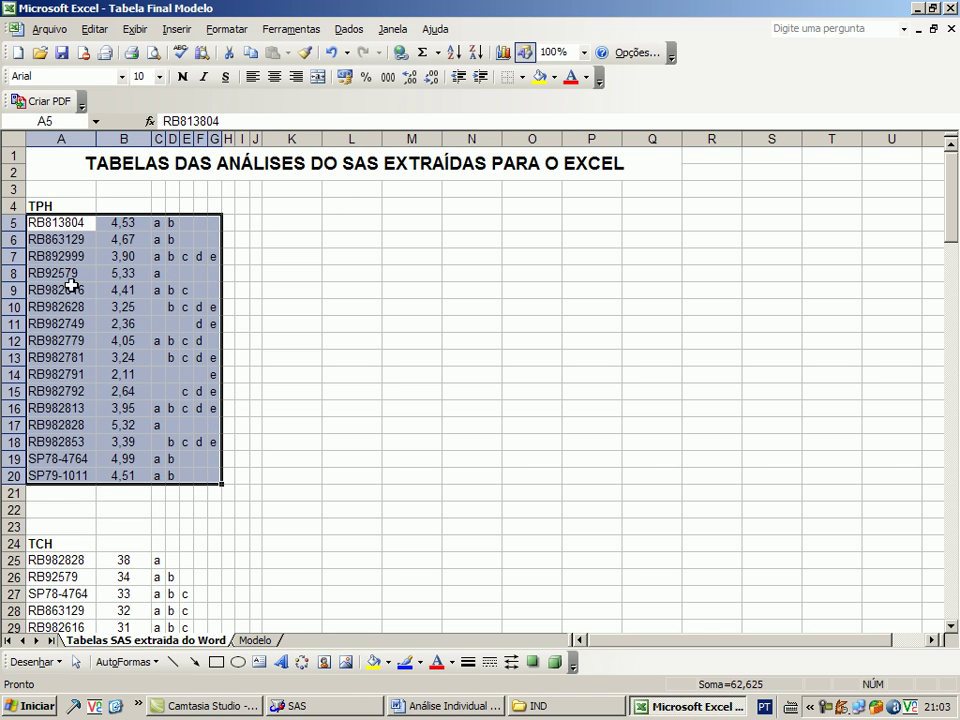
left_click(259, 641)
left_click(189, 640)
left_click(242, 637)
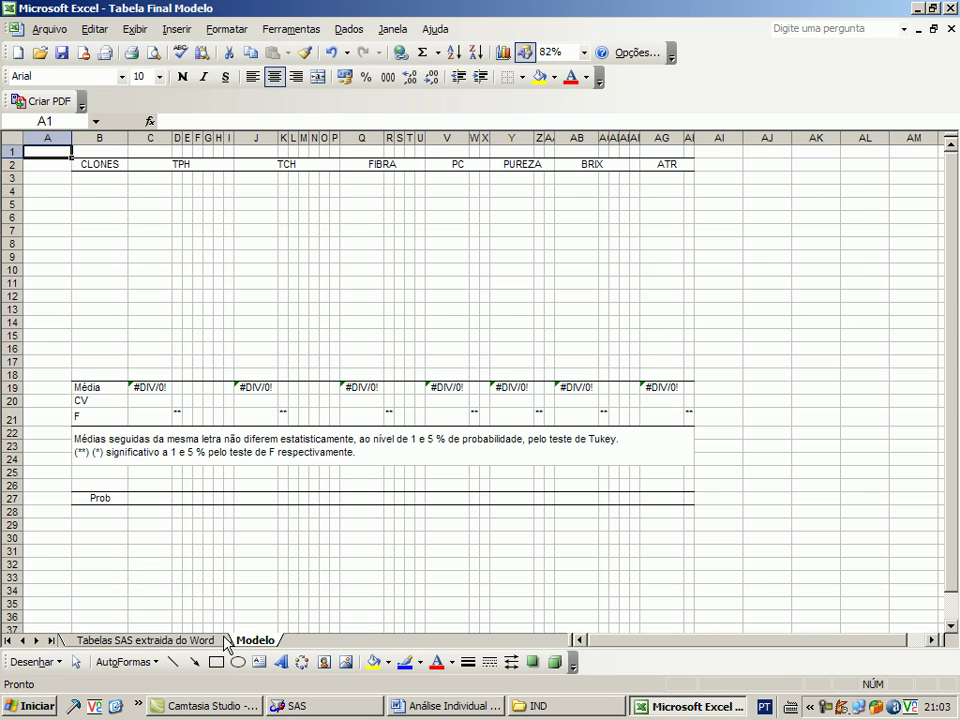
left_click(222, 640)
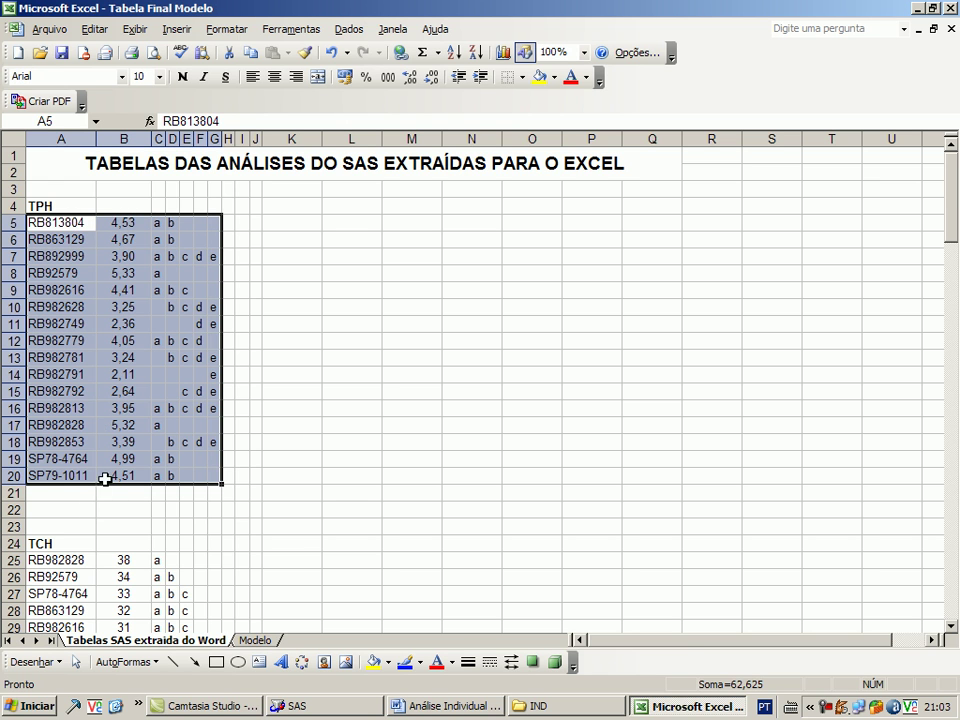
Sort the TCH table in A25:G40 and the FIBRA table in A45:E60 in ascending order by variety.
scroll(112, 490, "down", 4)
left_click_drag(70, 358, 217, 612)
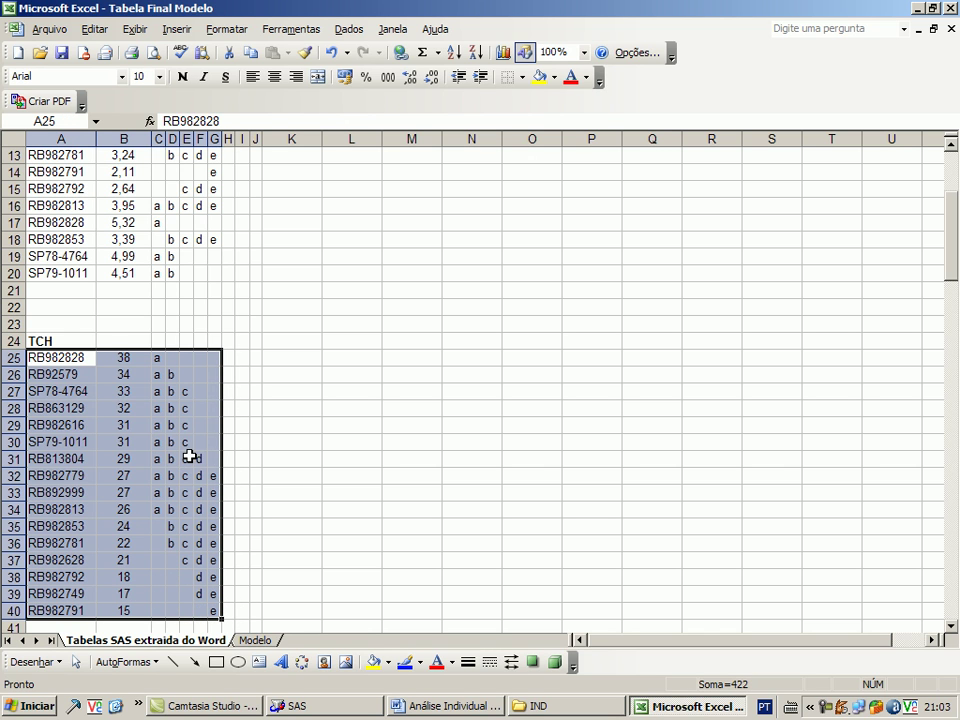
key("F4")
scroll(189, 456, "down", 6)
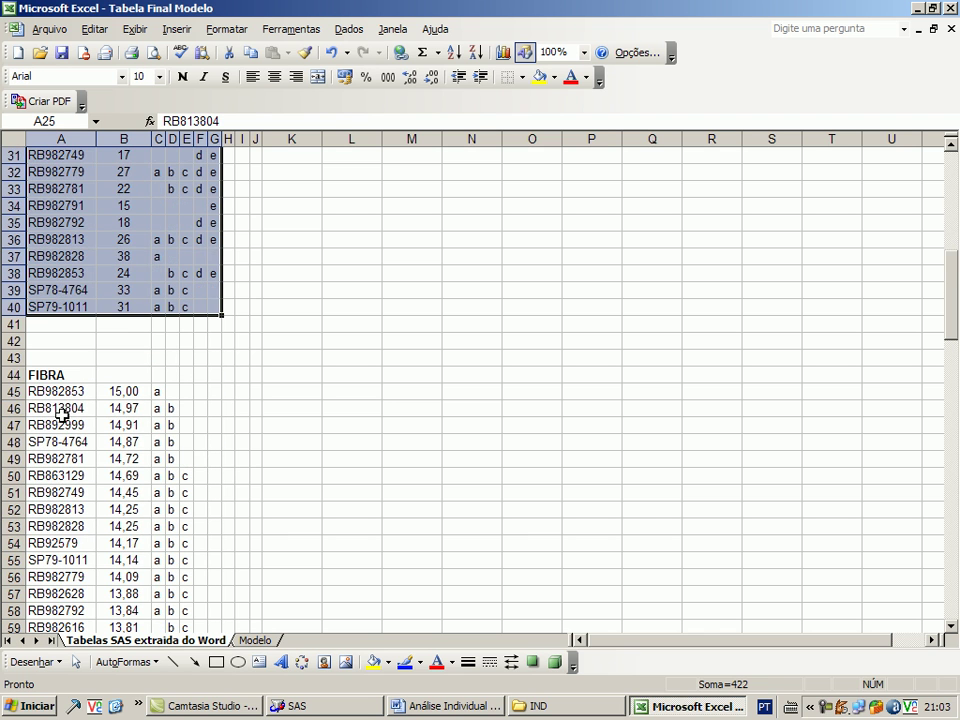
left_click_drag(71, 392, 185, 527)
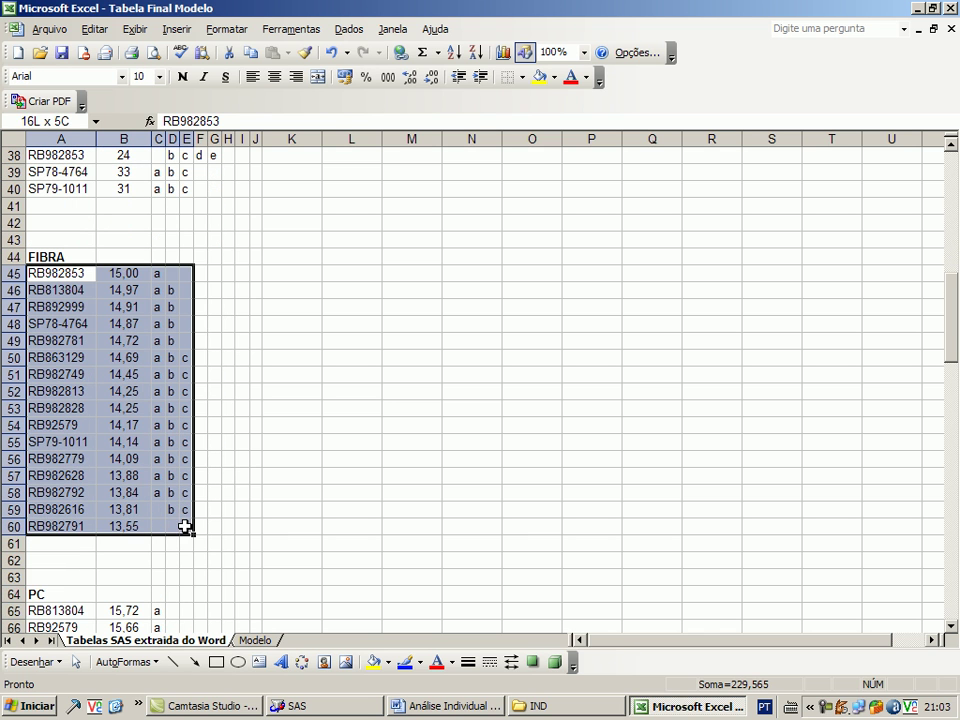
key("F4")
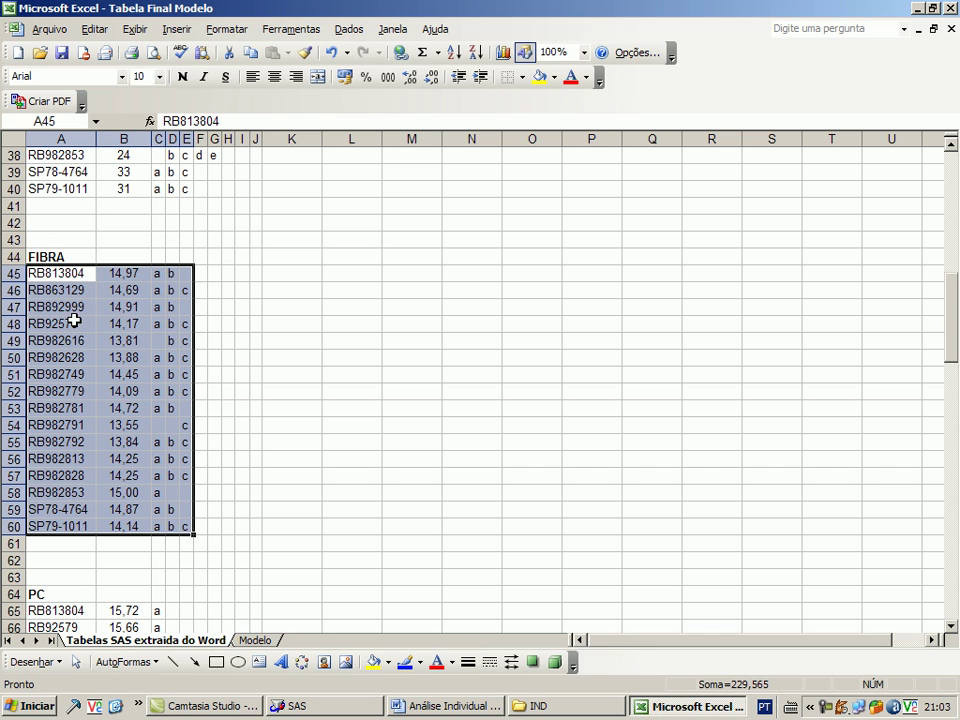
Sort the PC table in A65:C80 and the PZA table in A85:C100 in ascending order by variety.
scroll(74, 320, "down", 6)
left_click_drag(62, 311, 160, 557)
key("ctrl+z")
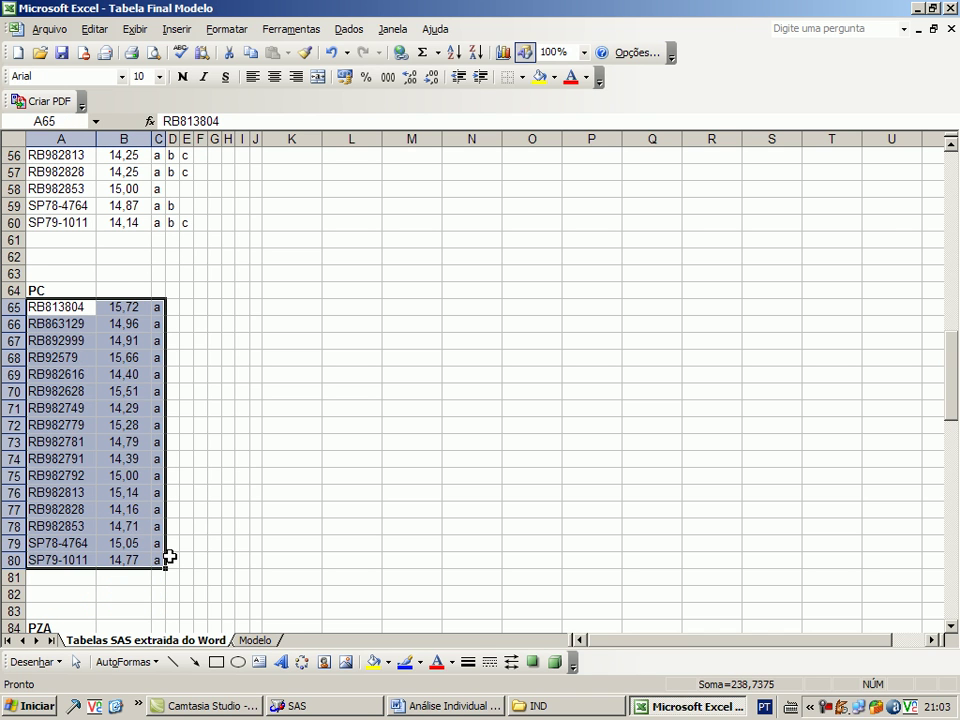
scroll(113, 536, "down", 6)
left_click_drag(77, 342, 158, 597)
key("F4")
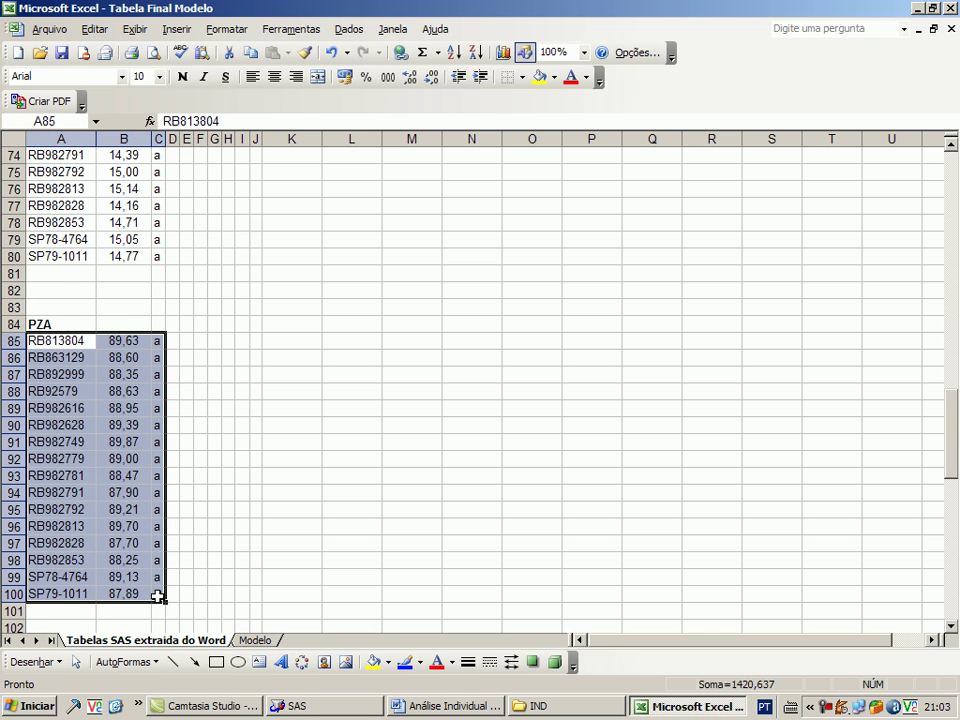
Sort the BRIX table in A105:E120 and the ATR table in A125:C140 in ascending order by variety.
scroll(158, 597, "down", 8)
left_click_drag(71, 274, 186, 521)
key("F4")
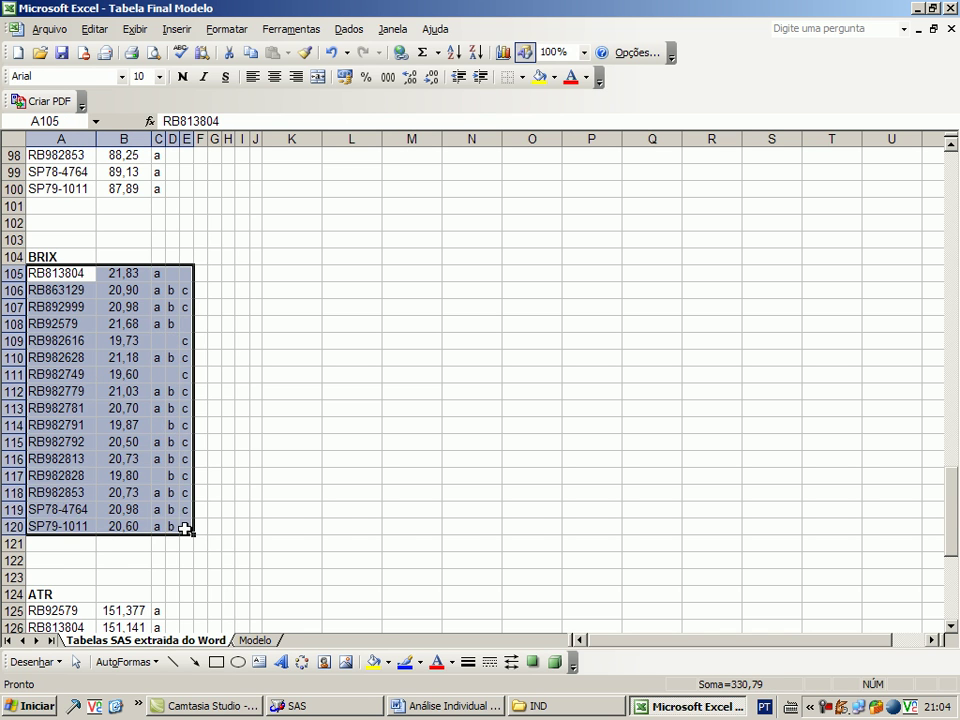
scroll(120, 407, "down", 5)
scroll(120, 407, "down", 3)
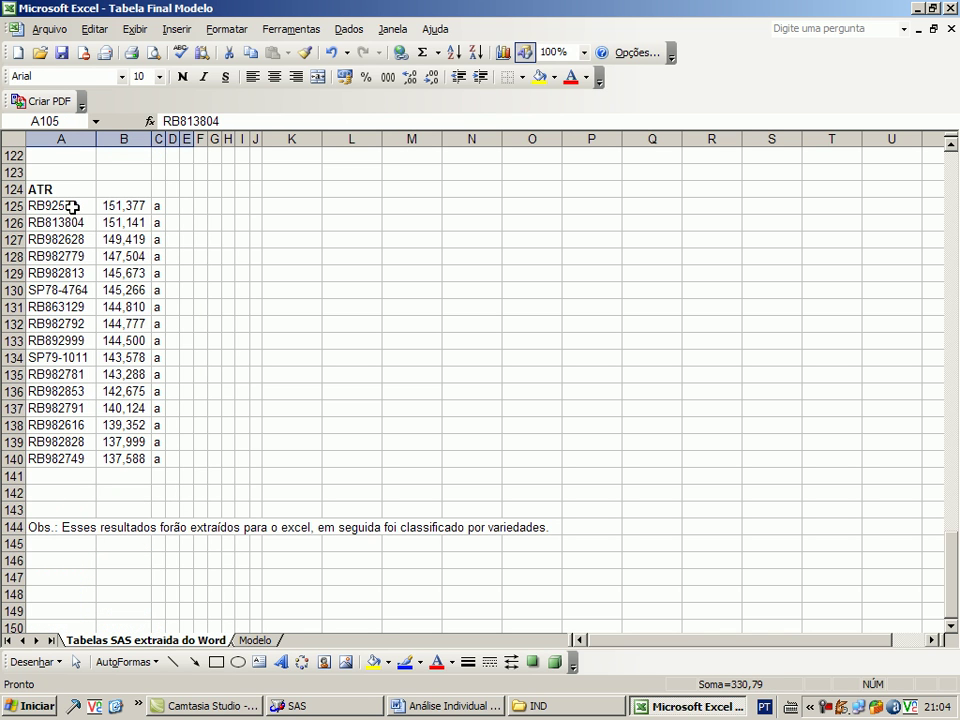
left_click_drag(82, 200, 158, 459)
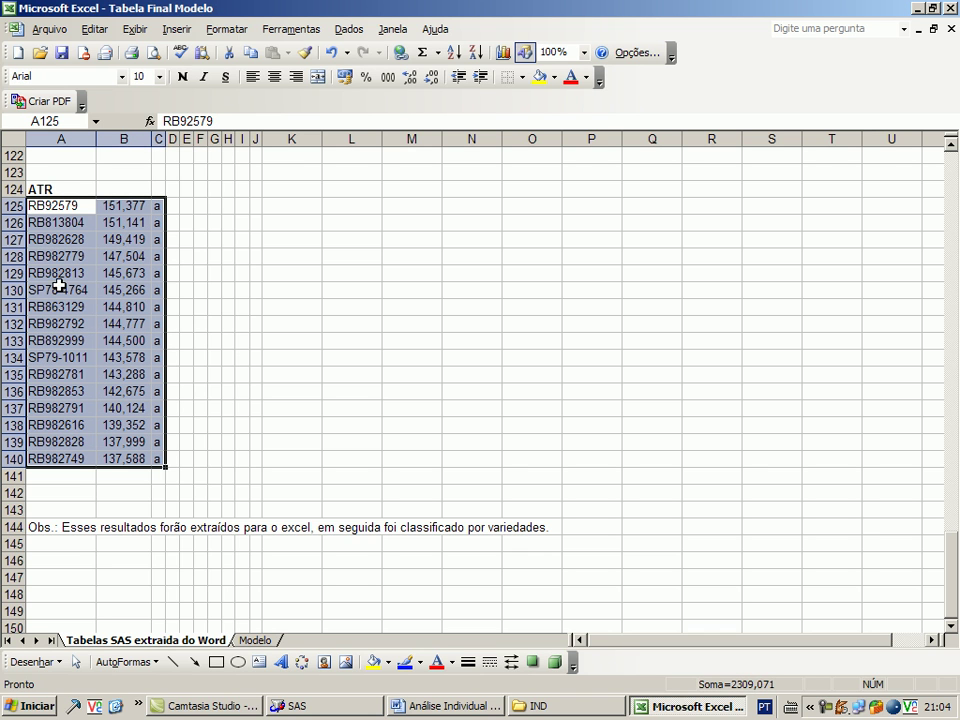
left_click(454, 53)
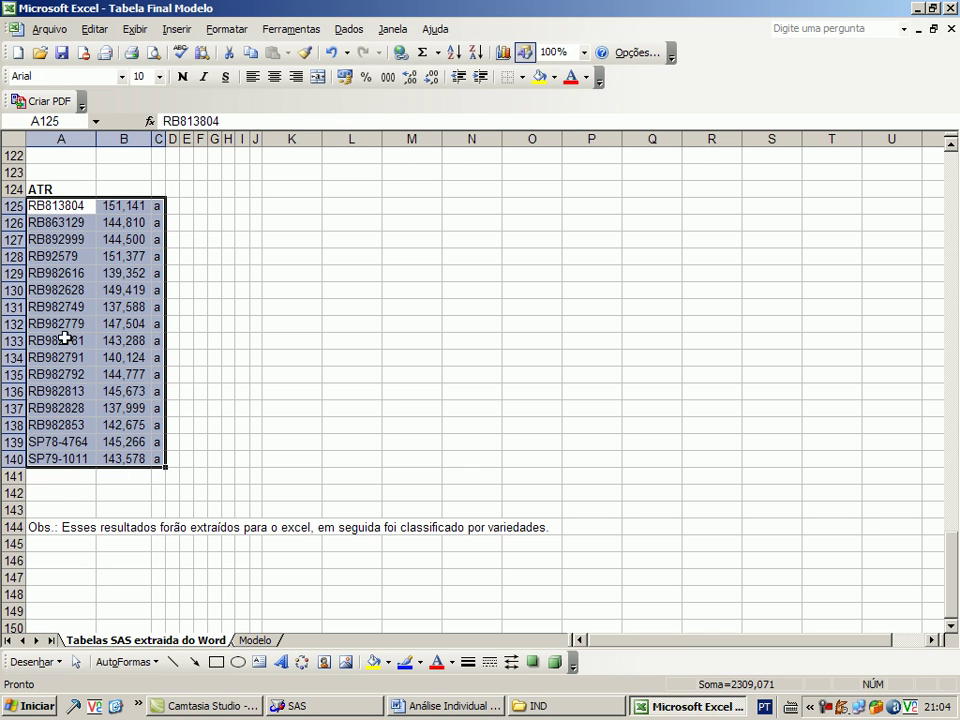
scroll(94, 358, "up", 1)
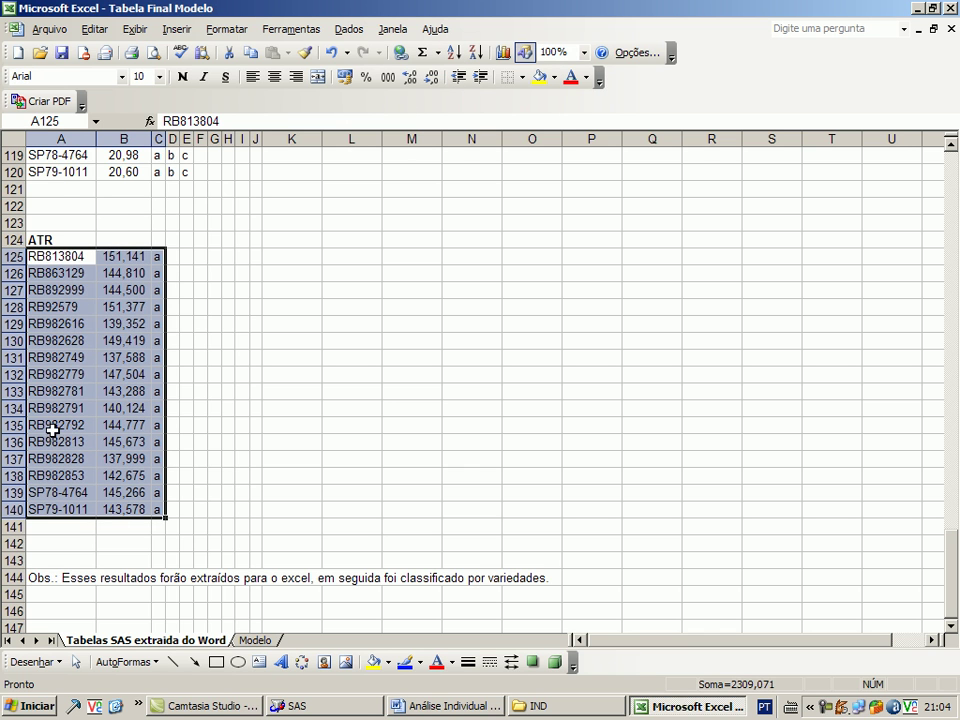
Check that the sorted TPH, TCH and FIBRA tables all start with the same variety.
scroll(55, 360, "up", 3)
scroll(60, 400, "up", 1)
scroll(75, 442, "up", 17)
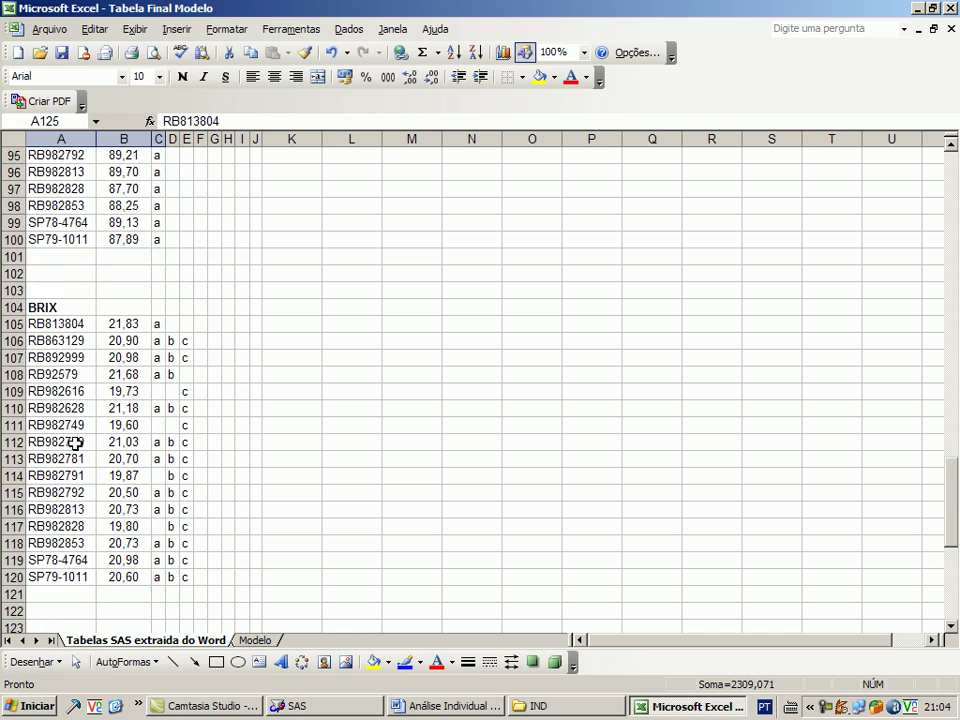
scroll(75, 442, "up", 18)
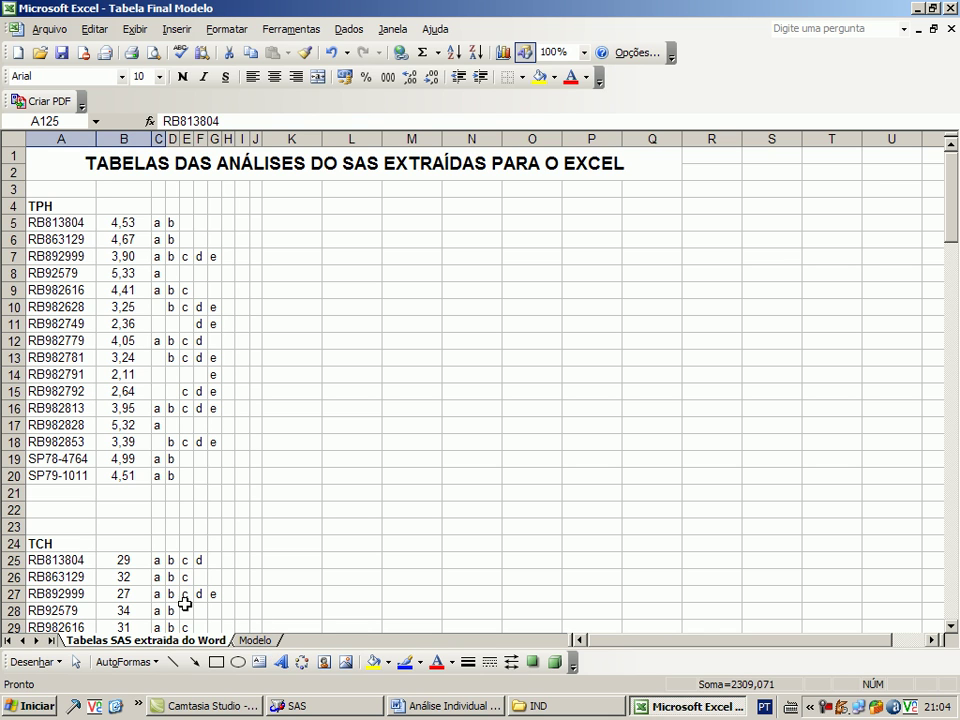
left_click_drag(56, 223, 120, 225)
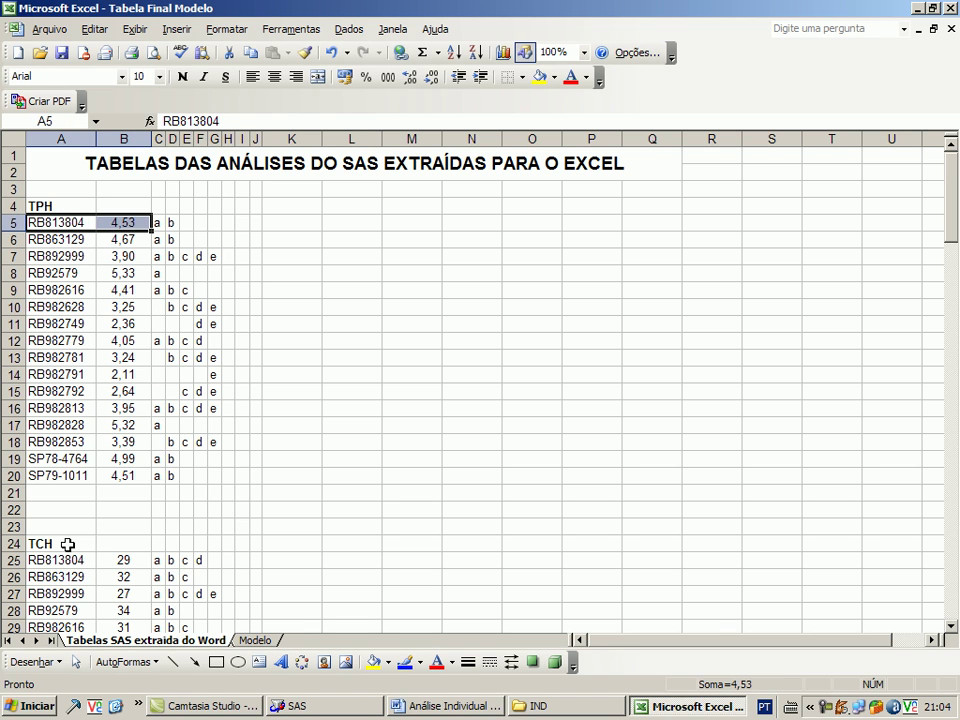
left_click_drag(71, 561, 115, 564)
scroll(115, 564, "down", 9)
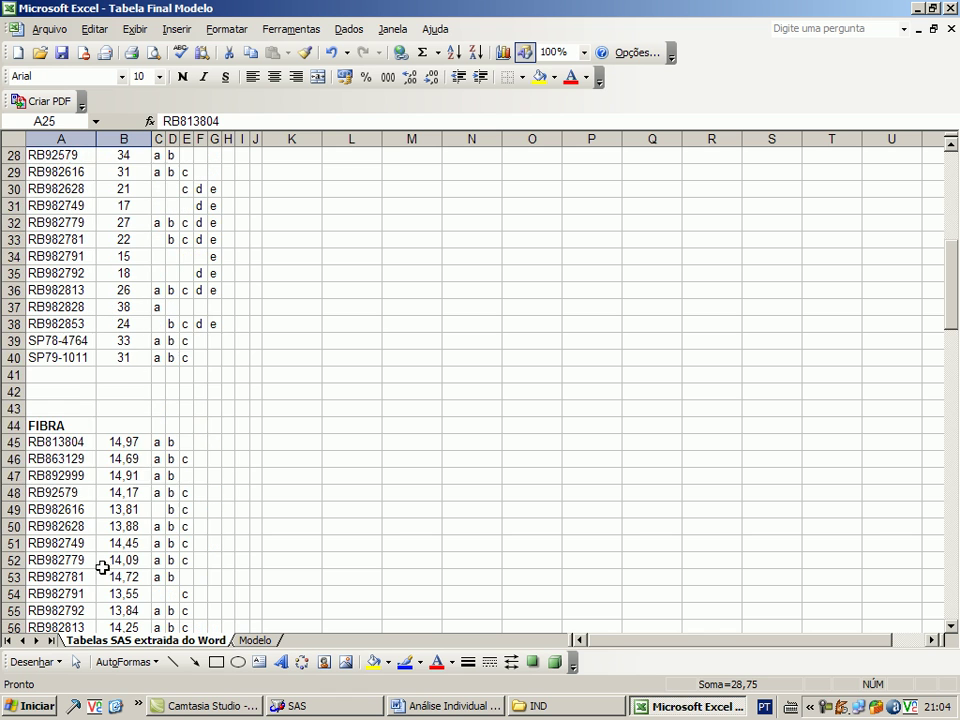
left_click(87, 441)
left_click_drag(87, 441, 108, 443)
scroll(96, 474, "down", 8)
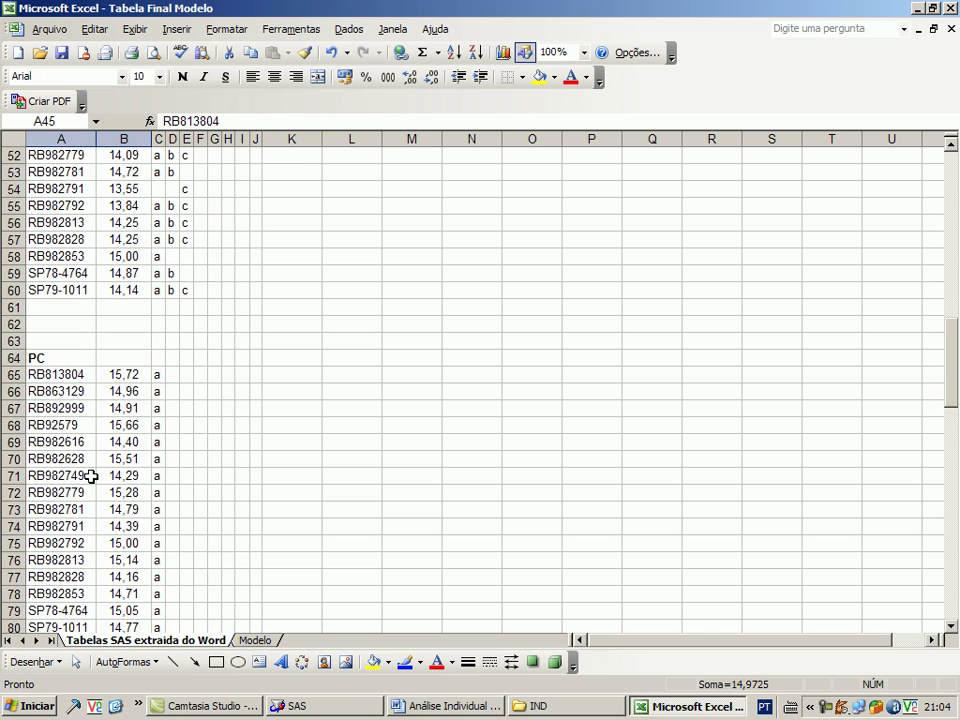
scroll(96, 474, "up", 15)
scroll(93, 430, "up", 2)
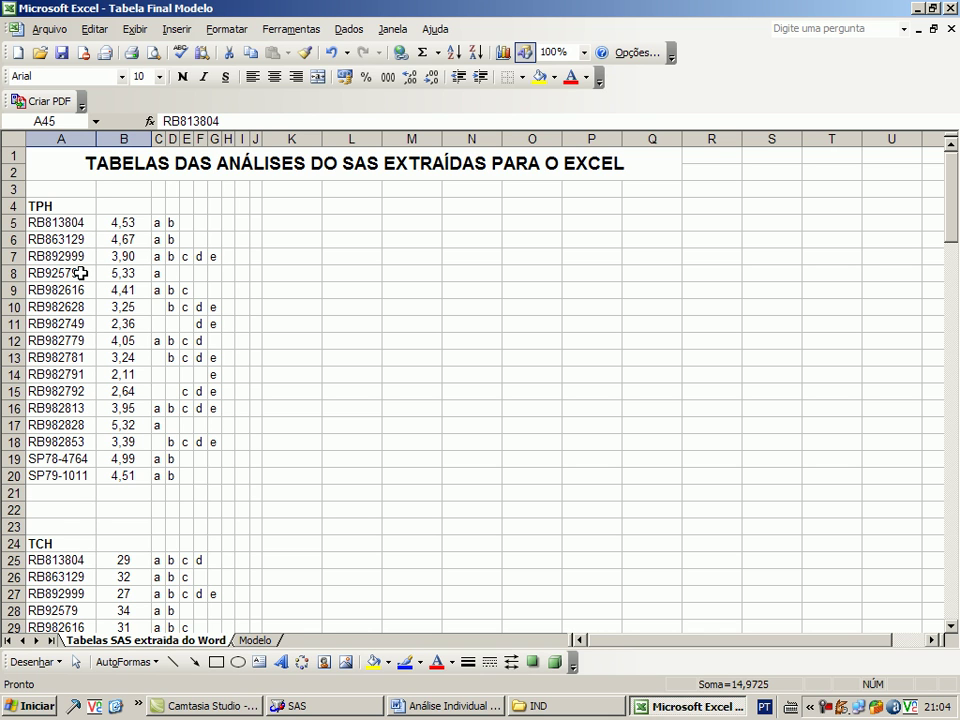
Copy the varieties, TPH means and Tukey letters in A5:G20 to the Modelo sheet, starting at cell B3.
left_click(72, 207)
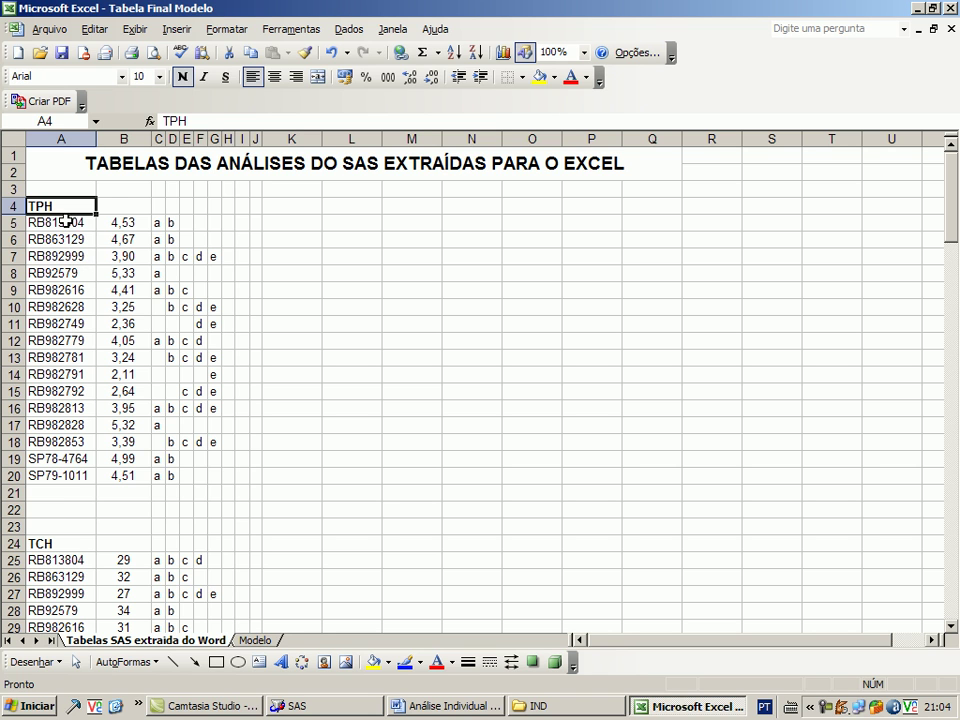
left_click_drag(62, 224, 214, 478)
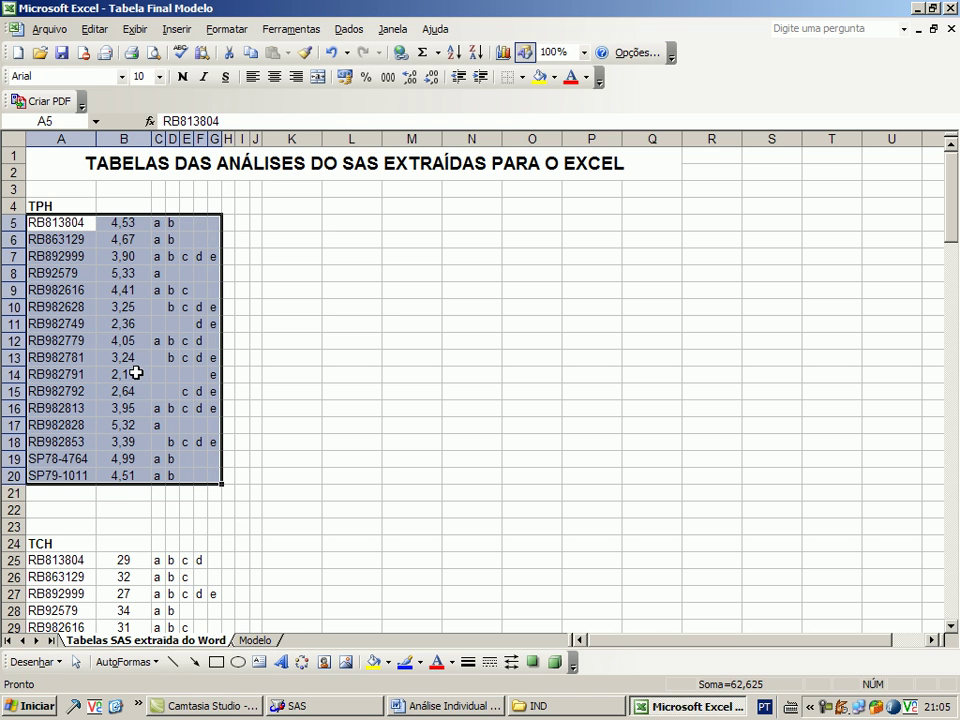
key("ctrl+c")
left_click(254, 640)
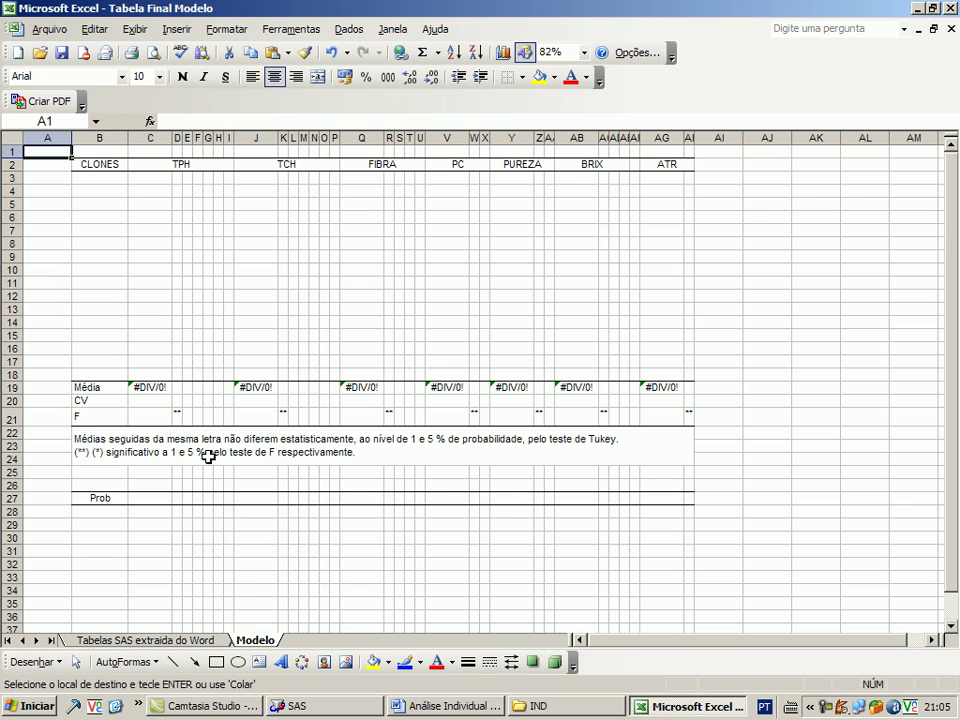
left_click(107, 177)
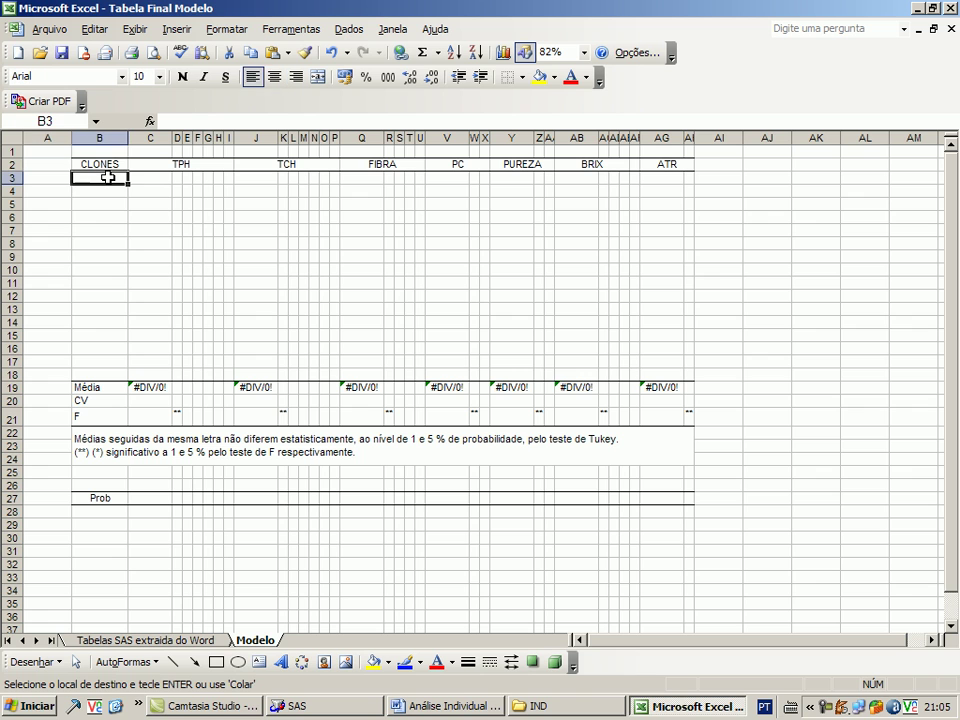
key("ctrl+v")
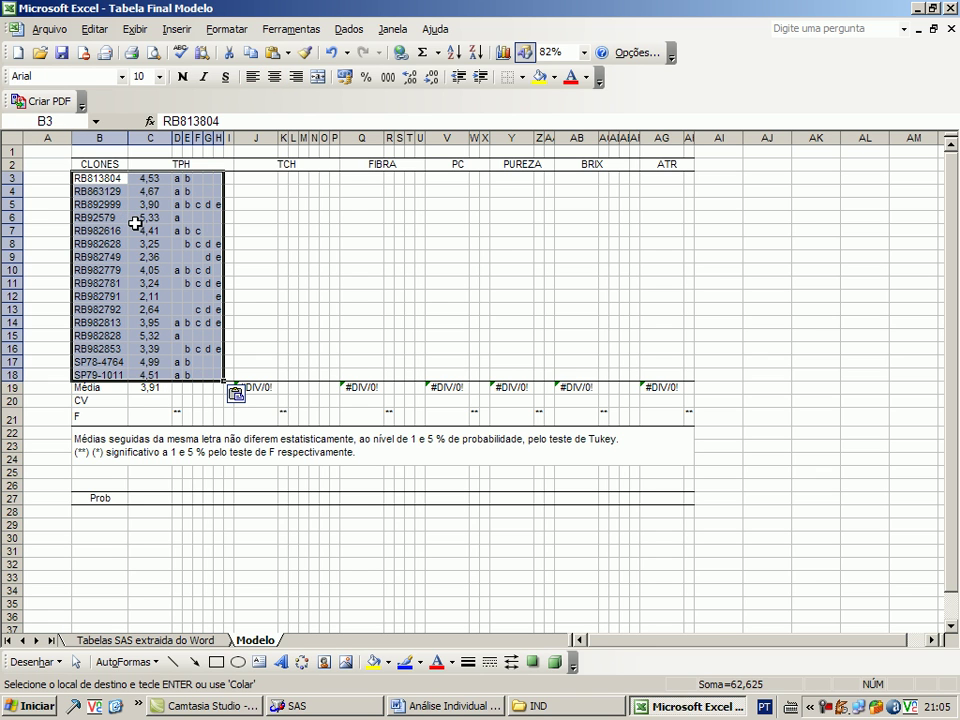
Copy the TCH means and letters in B25:G40, without the variety names, to the Modelo sheet at J3.
left_click(262, 181)
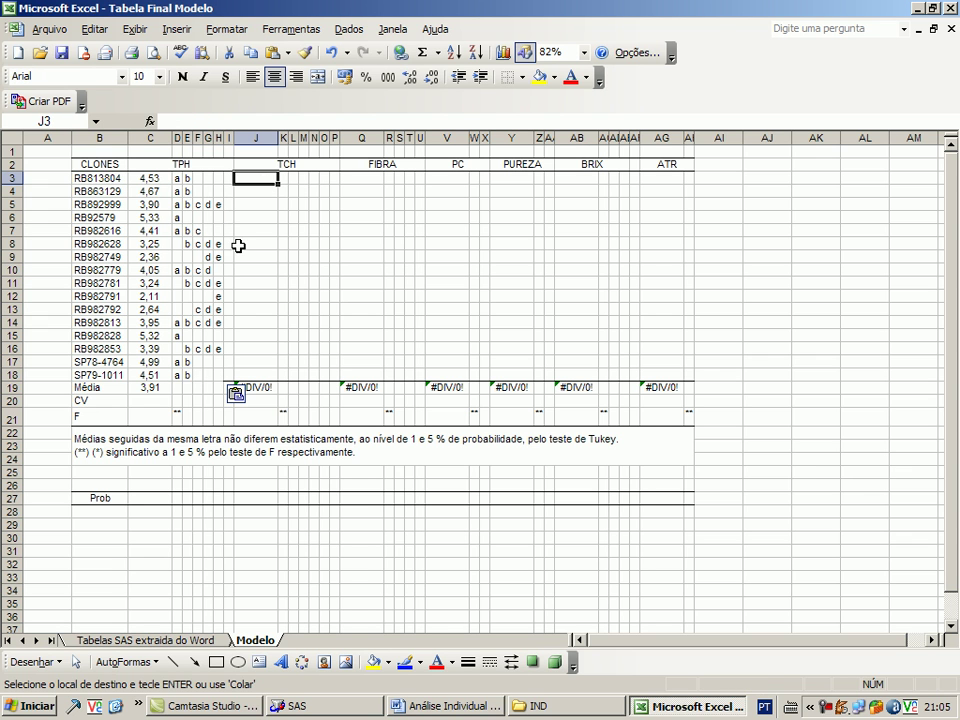
left_click(175, 640)
scroll(163, 548, "down", 4)
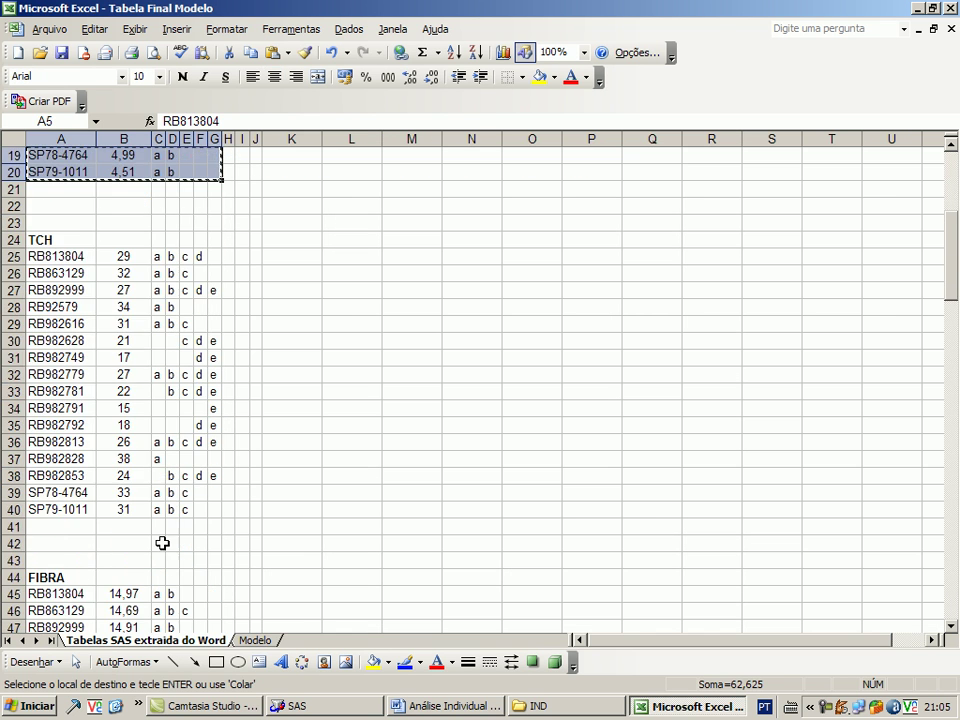
left_click_drag(124, 253, 221, 510)
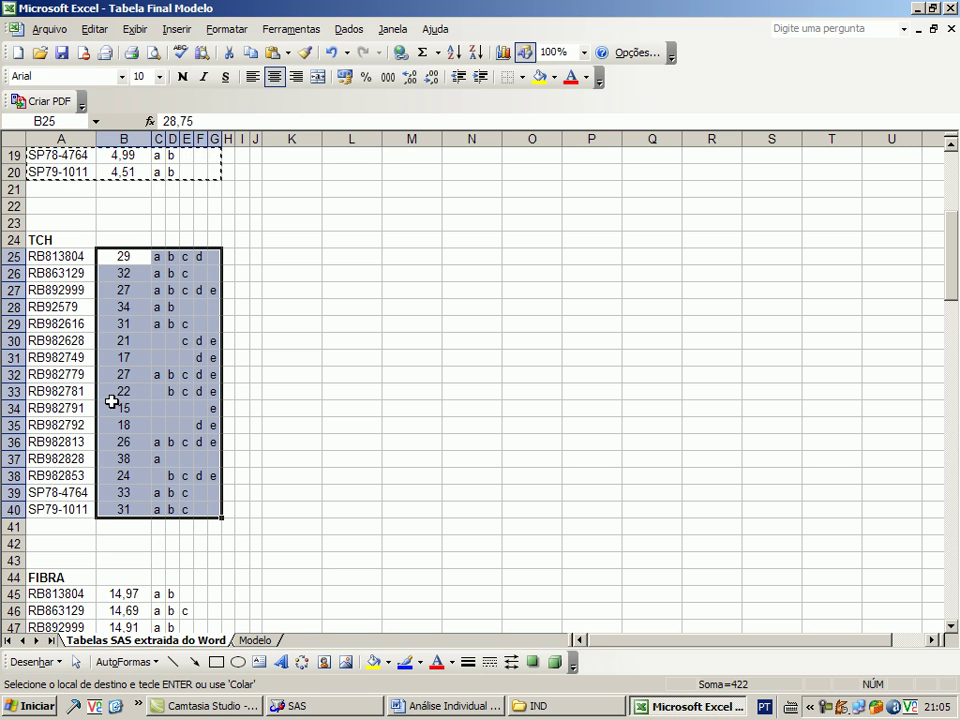
key("ctrl+c")
left_click(255, 640)
key("ctrl+v")
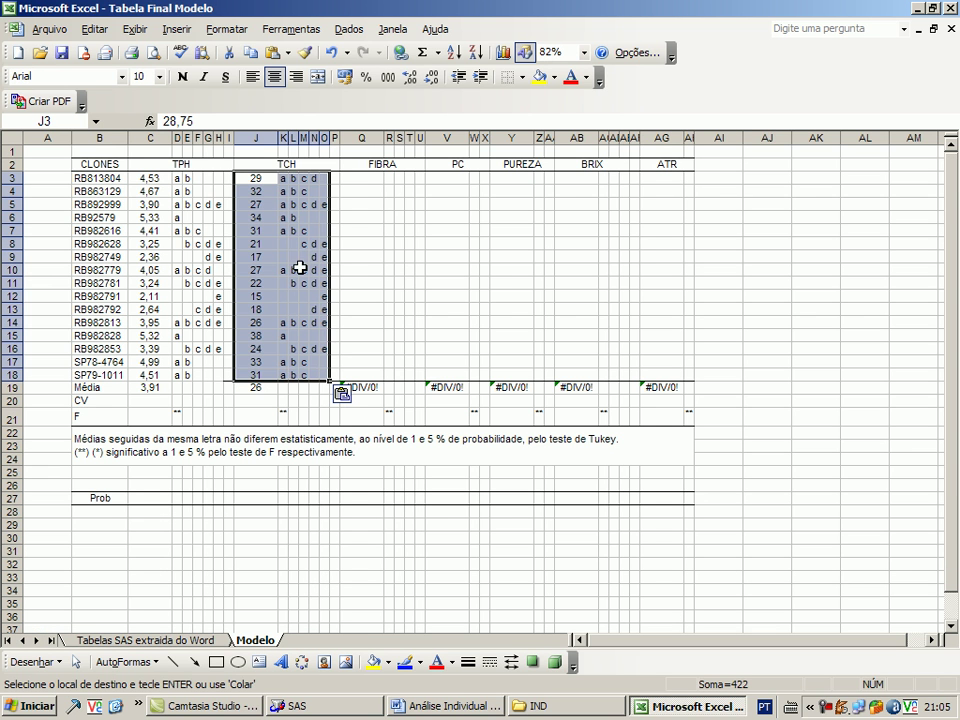
Copy the FIBRA means and letters in B45:E60 to the FIBRA columns of the Modelo sheet, starting at Q3.
left_click(367, 182)
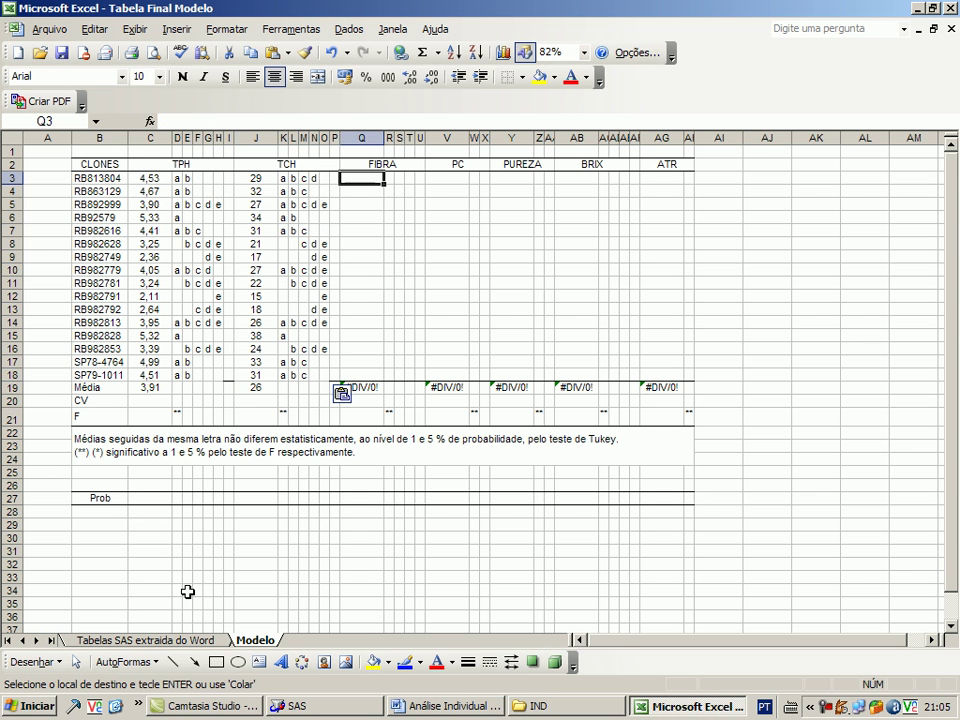
left_click(190, 642)
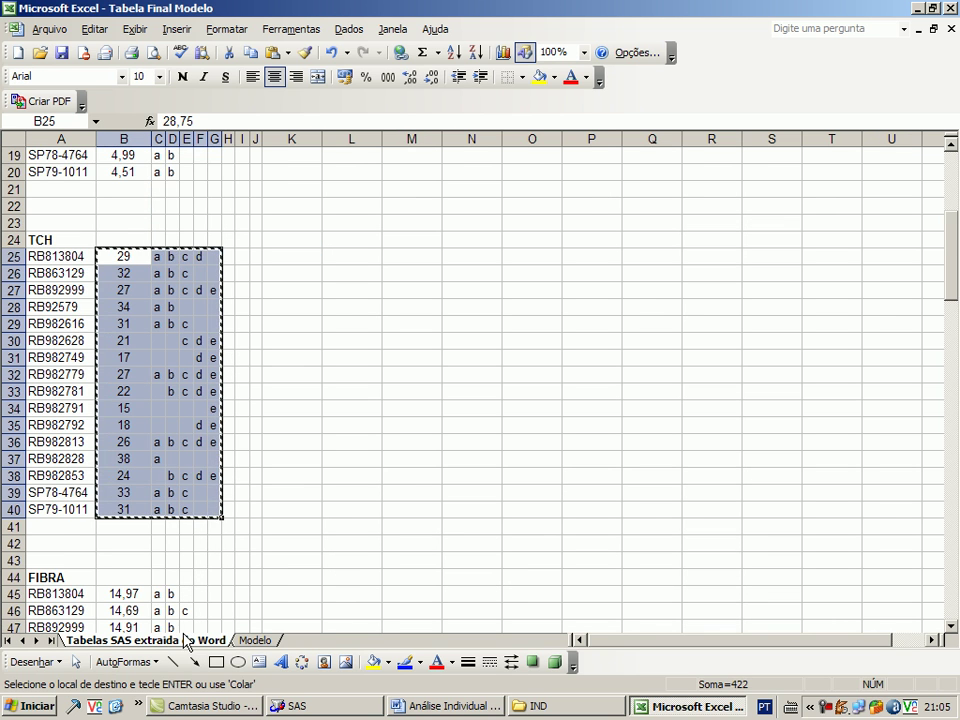
scroll(134, 474, "down", 3)
scroll(134, 474, "down", 4)
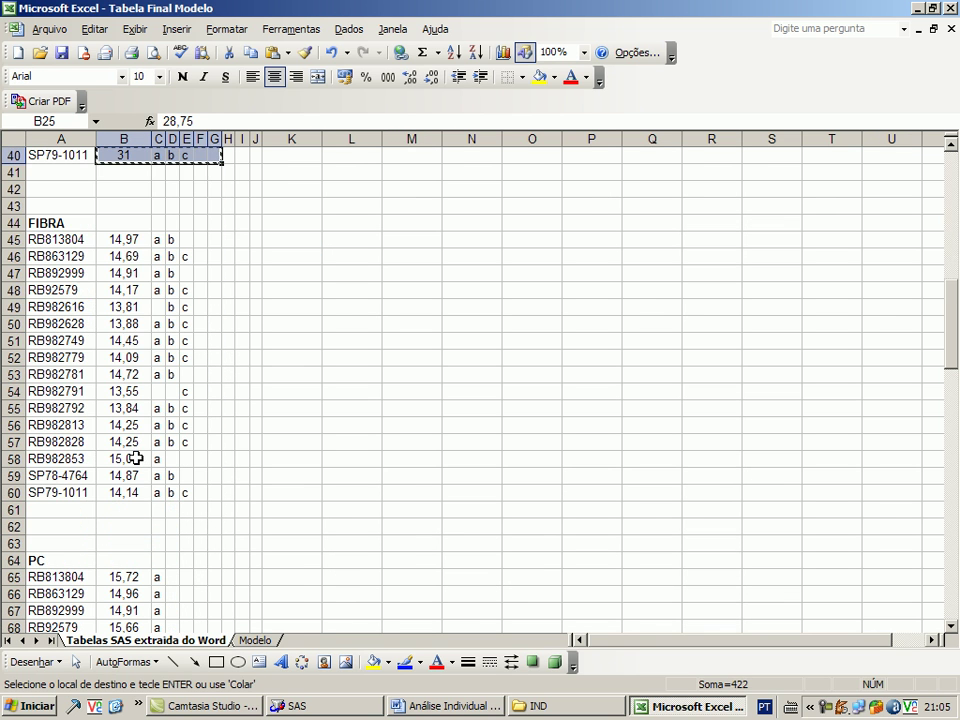
left_click(130, 240)
left_click_drag(165, 504, 186, 495)
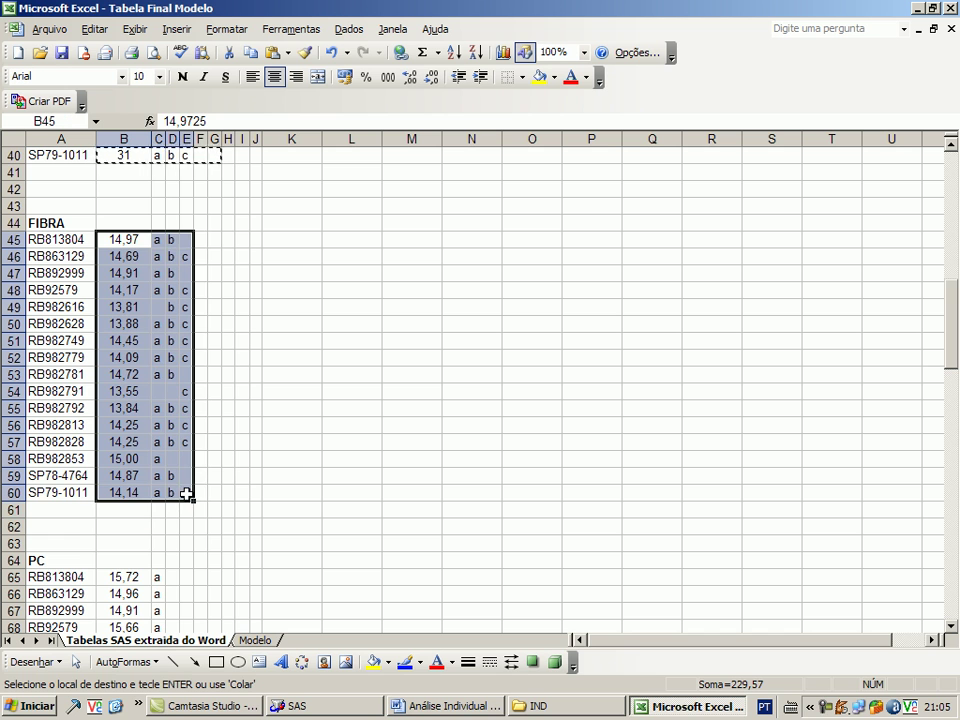
key("ctrl+c")
left_click(255, 639)
key("ctrl+v")
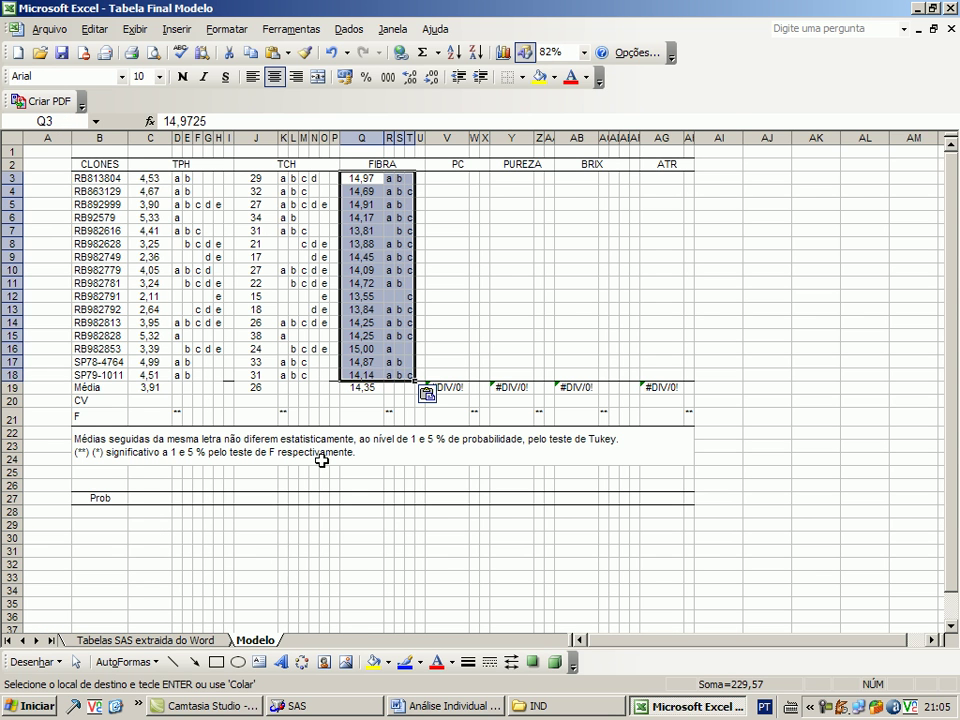
Copy the PC means and letters in B65:C80 to the PC columns of the Modelo sheet, starting at V3.
left_click(448, 177)
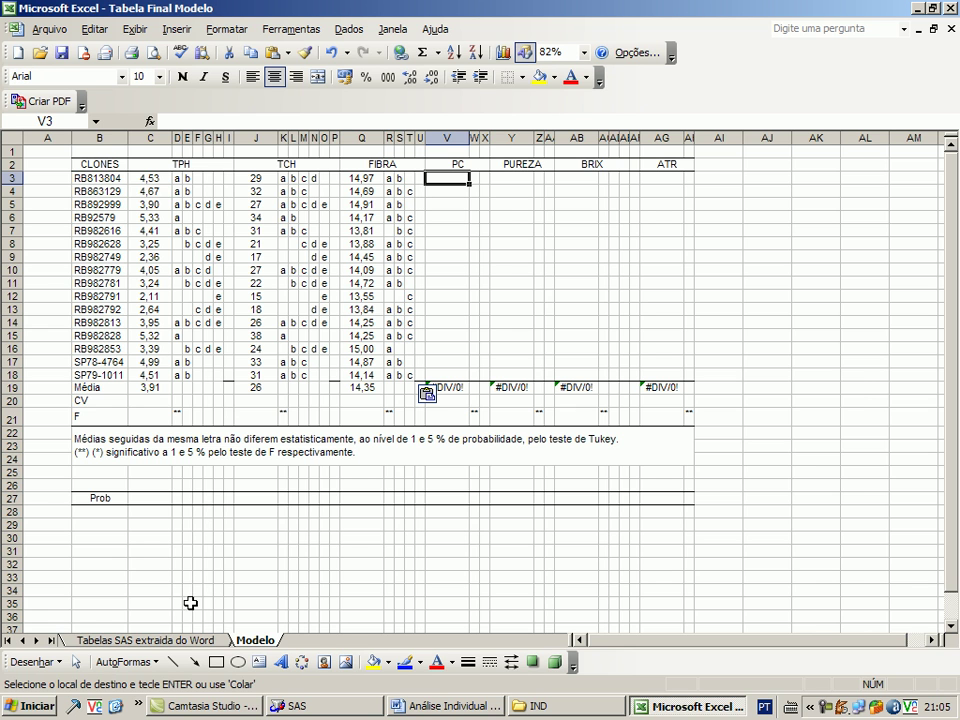
left_click(185, 638)
scroll(165, 551, "down", 5)
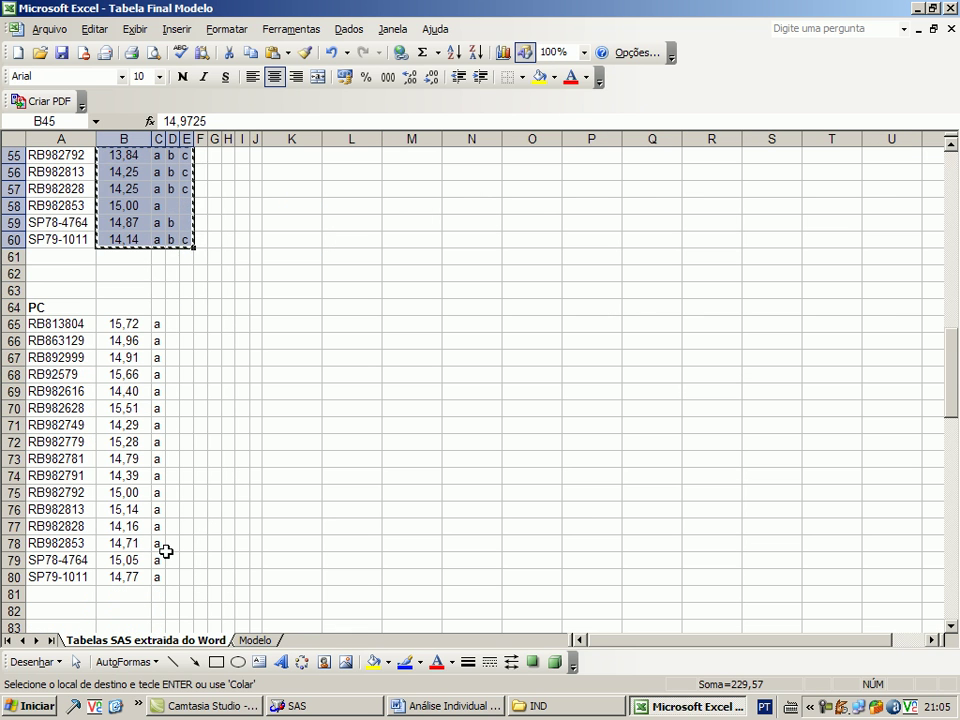
left_click_drag(122, 324, 157, 584)
key("ctrl+c")
scroll(153, 576, "down", 3)
scroll(150, 570, "up", 2)
left_click(254, 640)
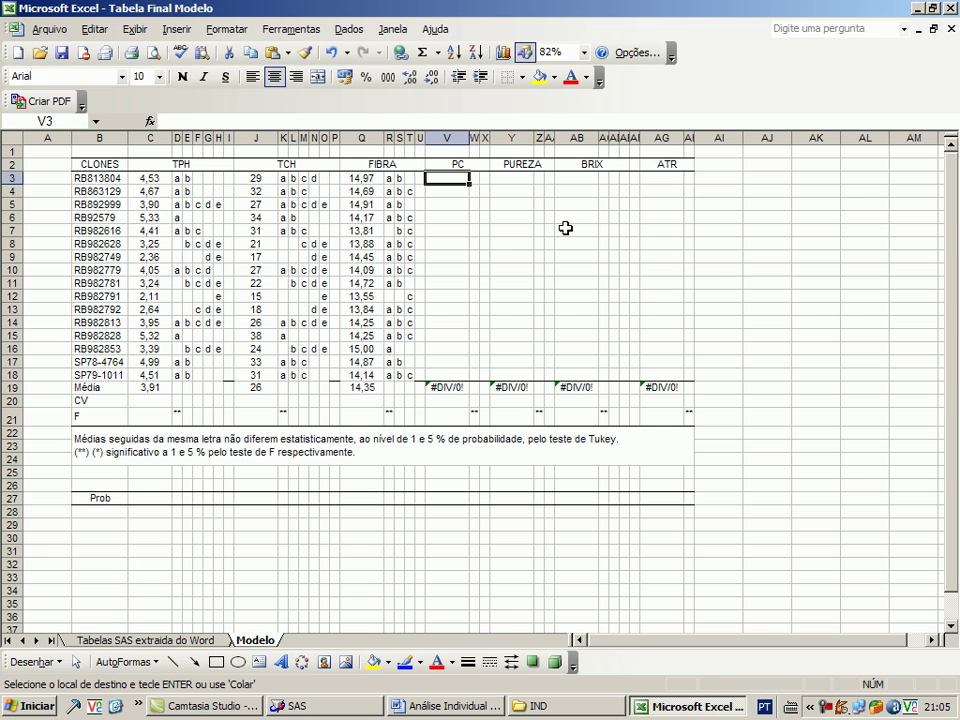
key("ctrl+v")
Copy the PZA means and letters in B85:C100 to the PUREZA columns of the Modelo sheet, starting at Y3.
left_click(527, 175)
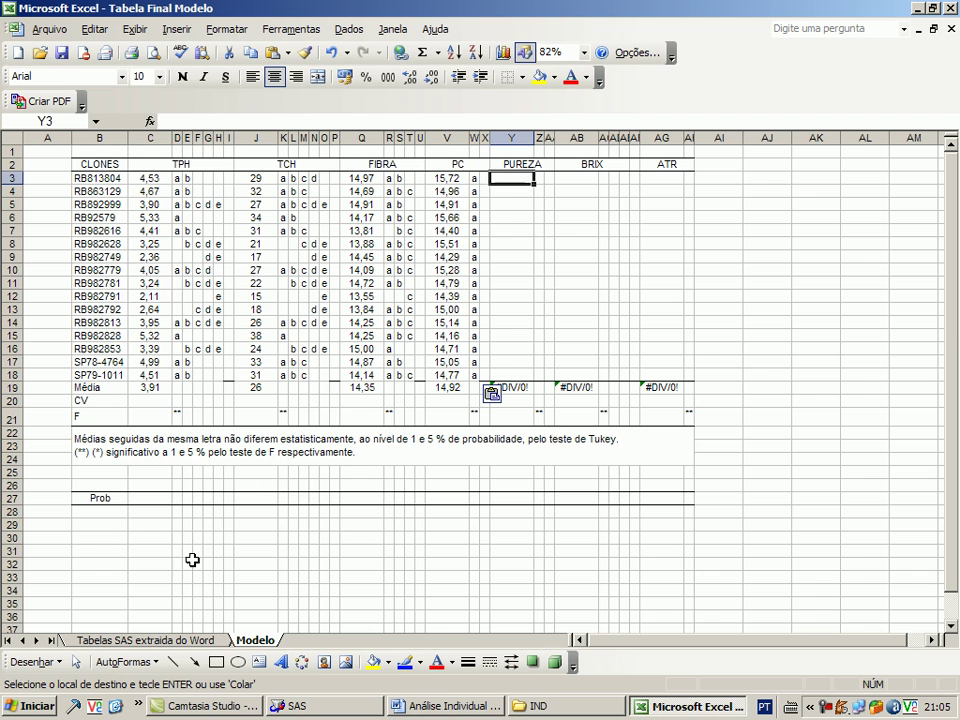
left_click(199, 639)
scroll(112, 532, "down", 4)
scroll(112, 532, "down", 3)
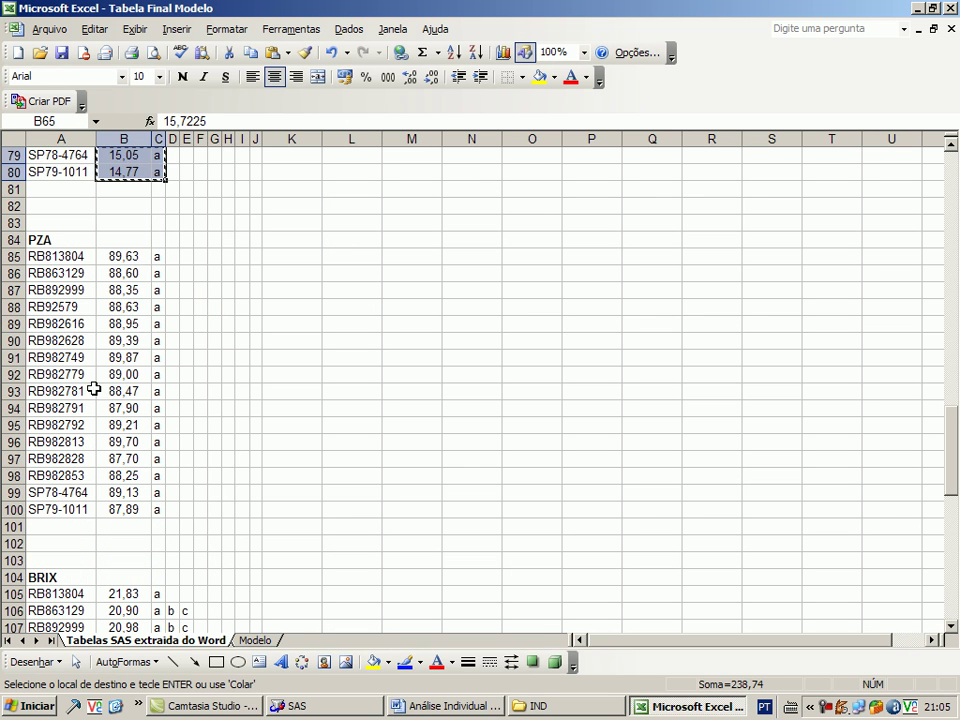
left_click_drag(122, 256, 158, 514)
key("ctrl+c")
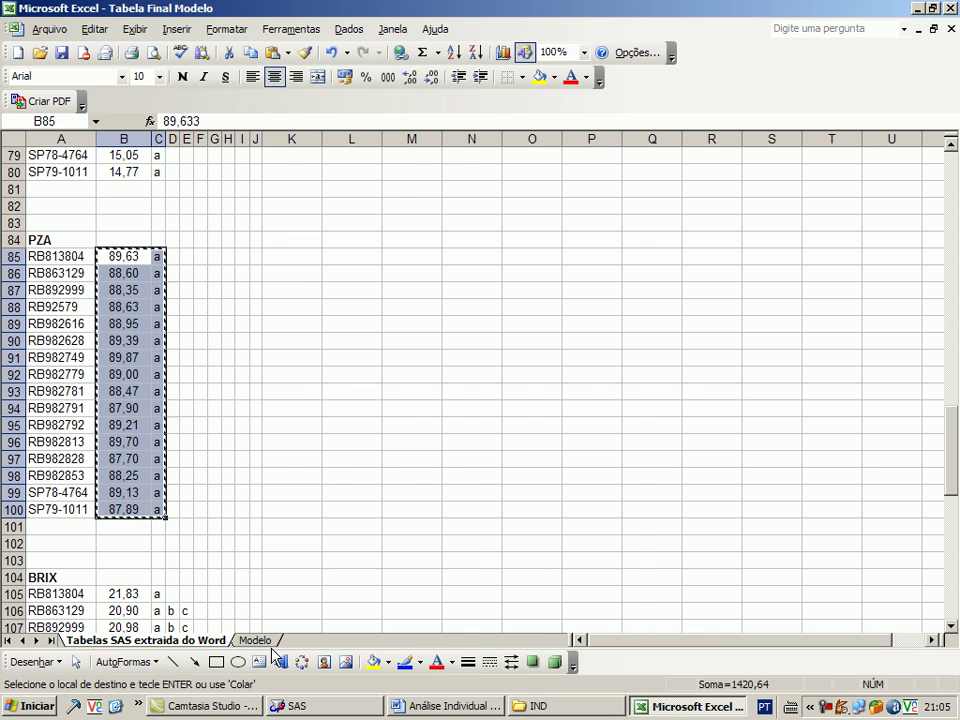
key("ctrl+Page_Down")
key("ctrl+v")
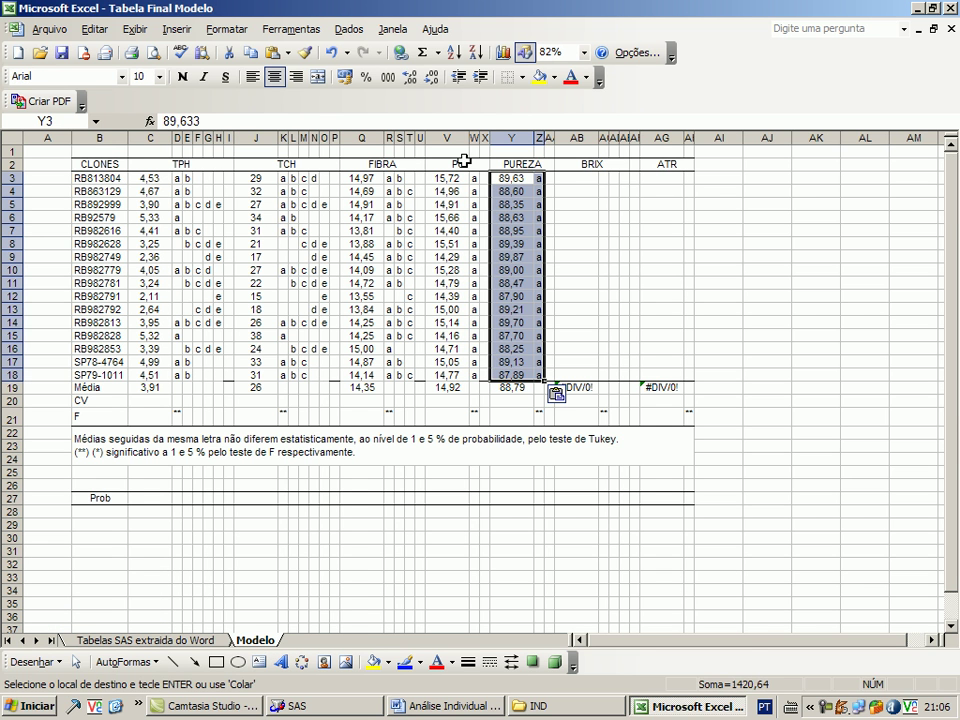
Copy the BRIX means and letters in B105:E120 to the BRIX columns of the Modelo sheet, starting at AB3.
left_click(560, 178)
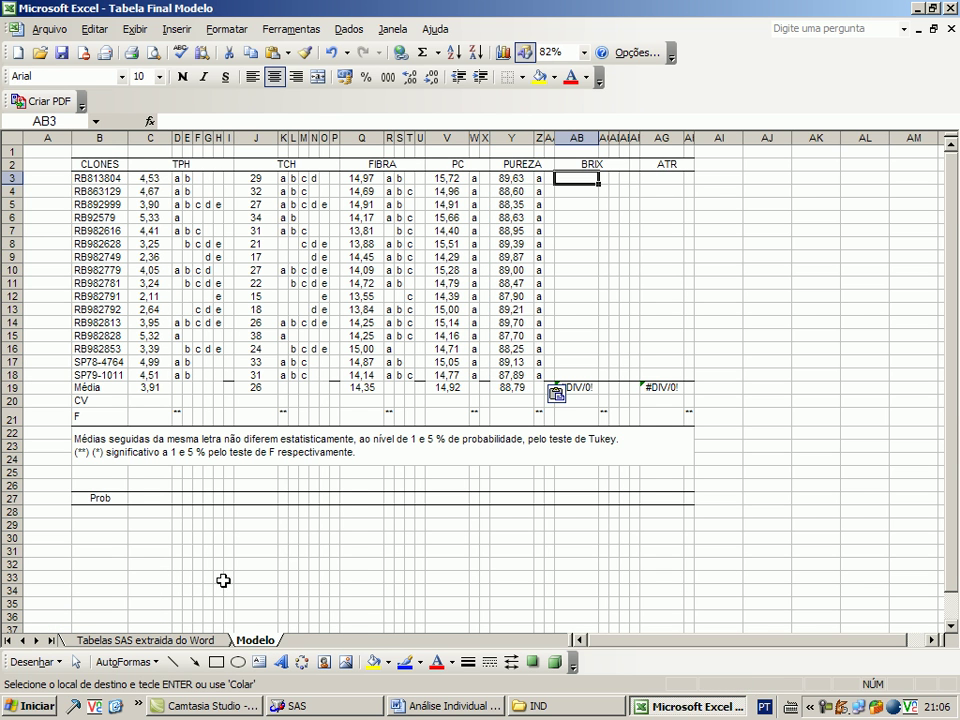
left_click(175, 640)
scroll(163, 482, "down", 5)
left_click_drag(126, 337, 185, 590)
key("ctrl+c")
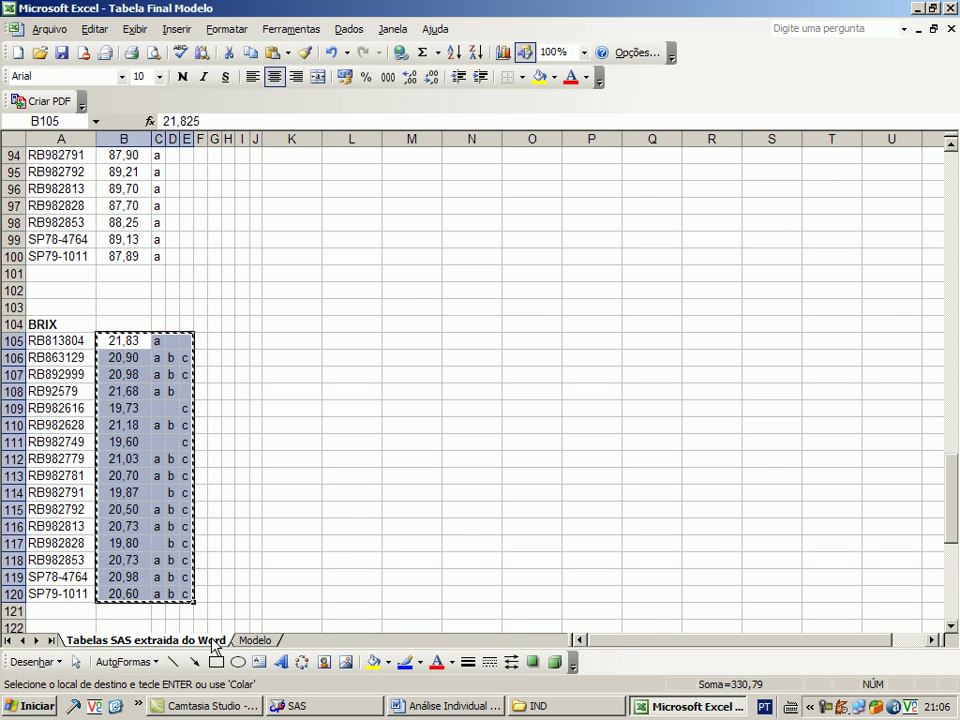
left_click(254, 640)
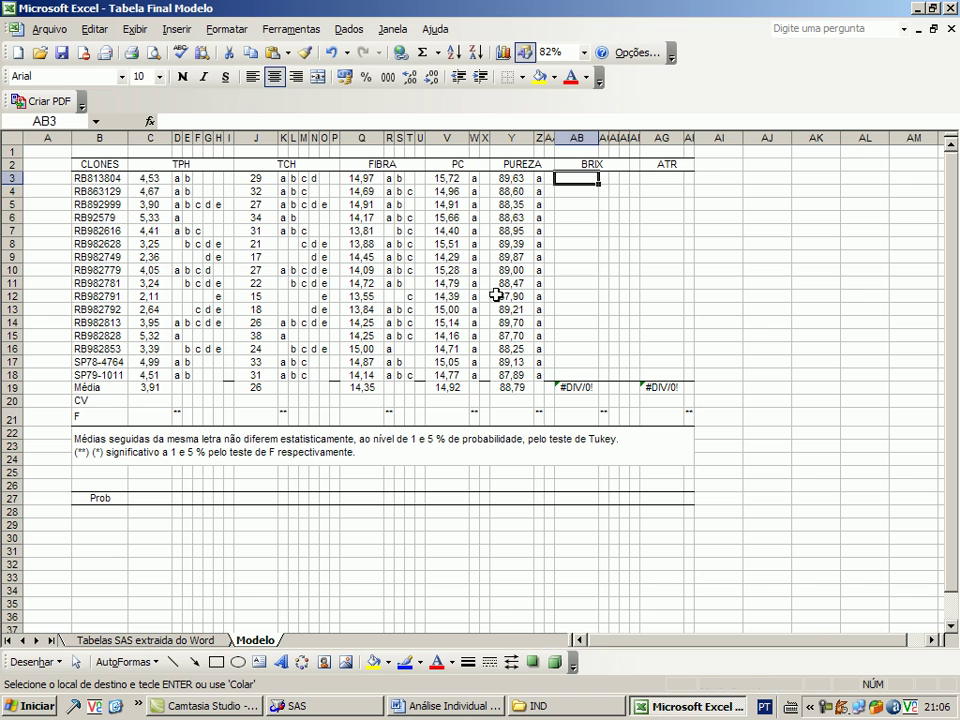
key("ctrl+v")
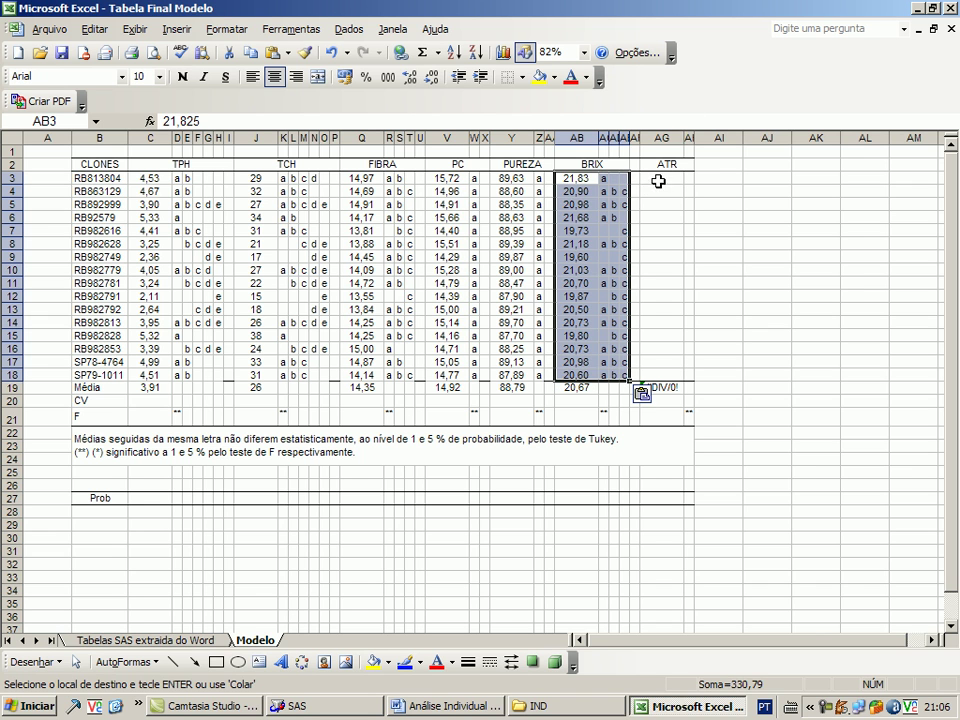
Copy the ATR means and letters in B125:C140 to the ATR columns of the Modelo sheet, starting at AG3.
left_click(660, 179)
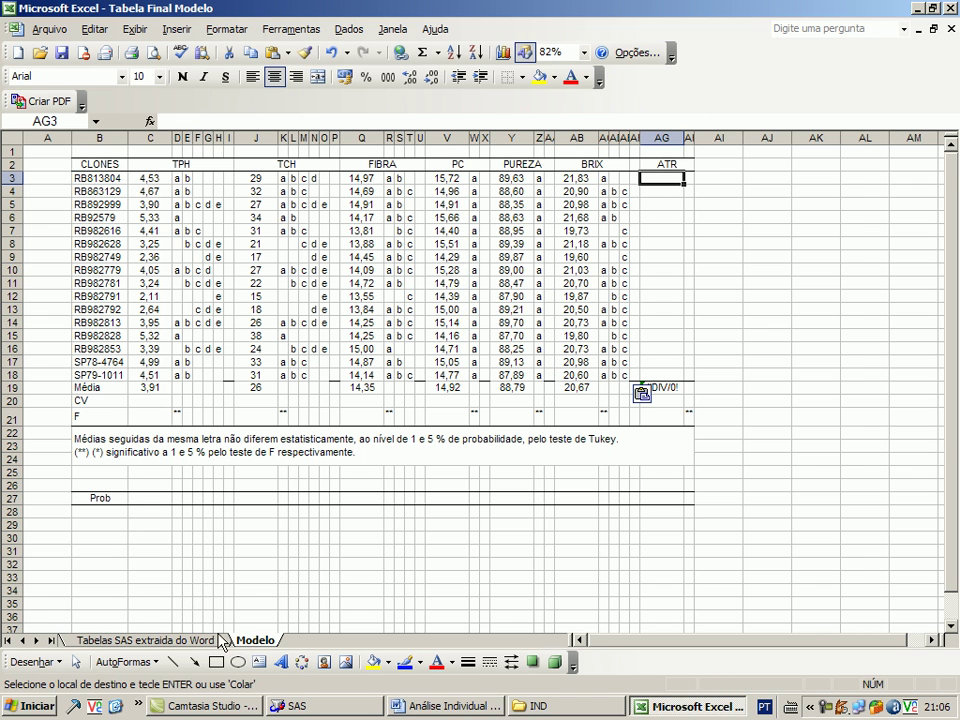
left_click(145, 640)
scroll(193, 600, "down", 7)
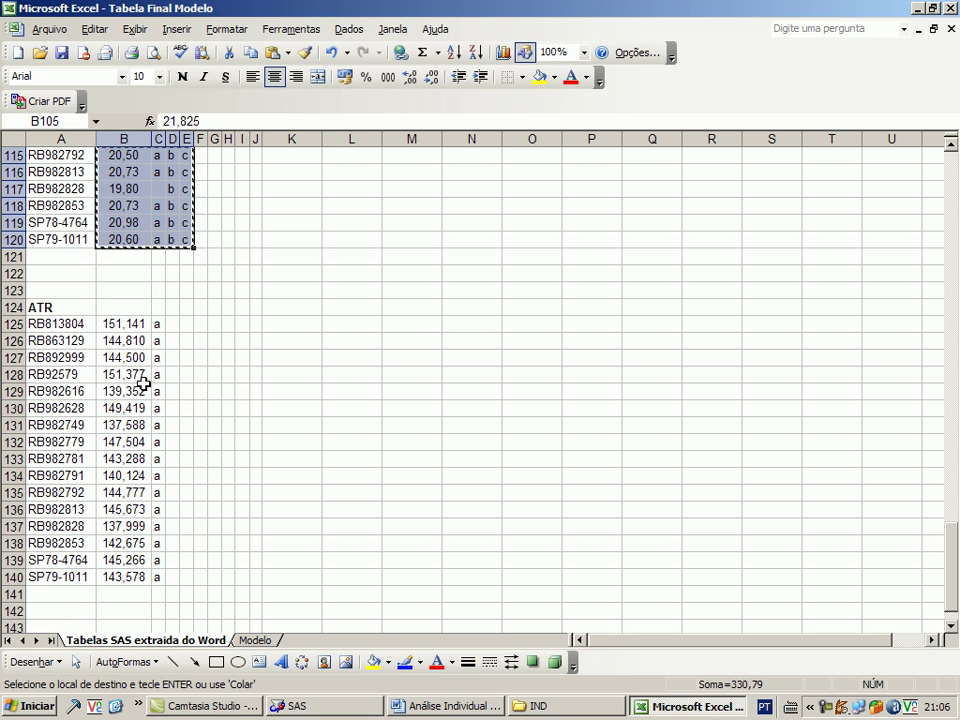
left_click_drag(124, 326, 152, 572)
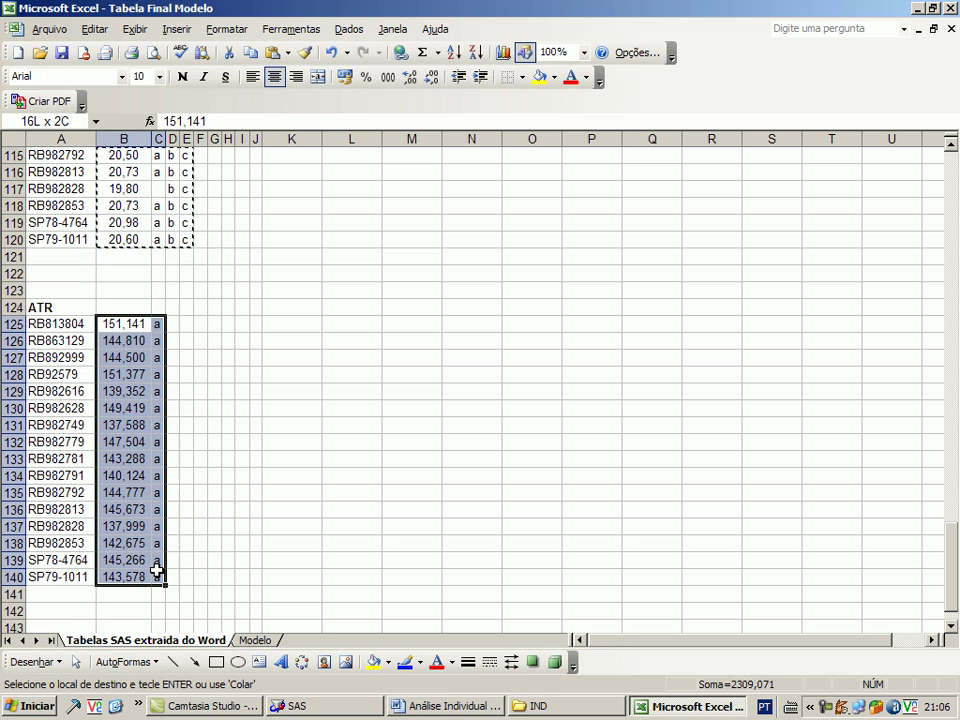
key("ctrl+c")
left_click(250, 640)
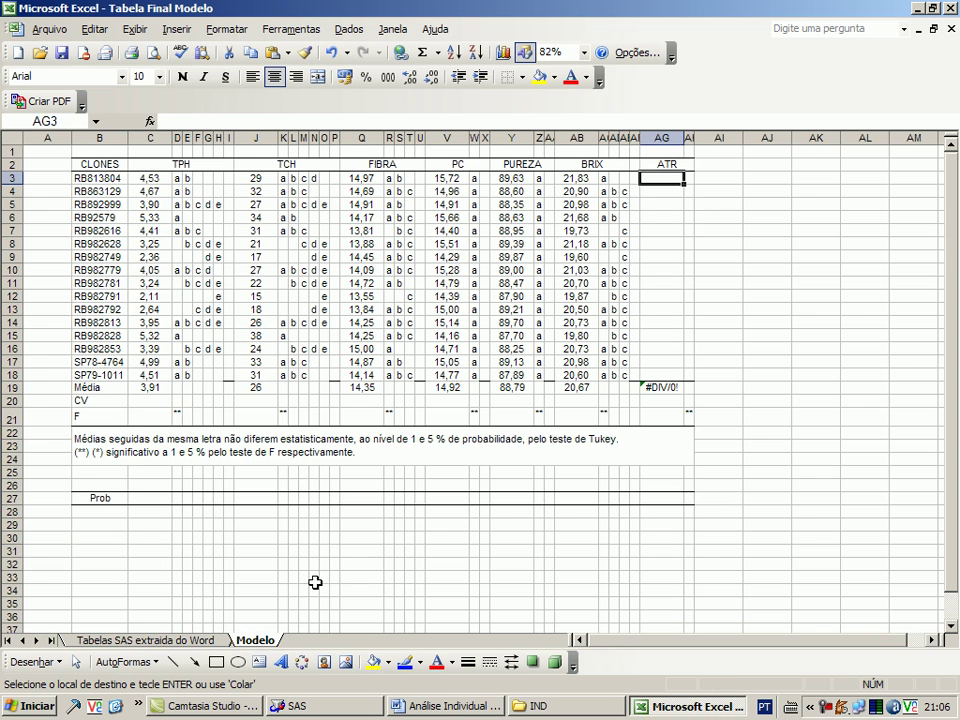
key("ctrl+v")
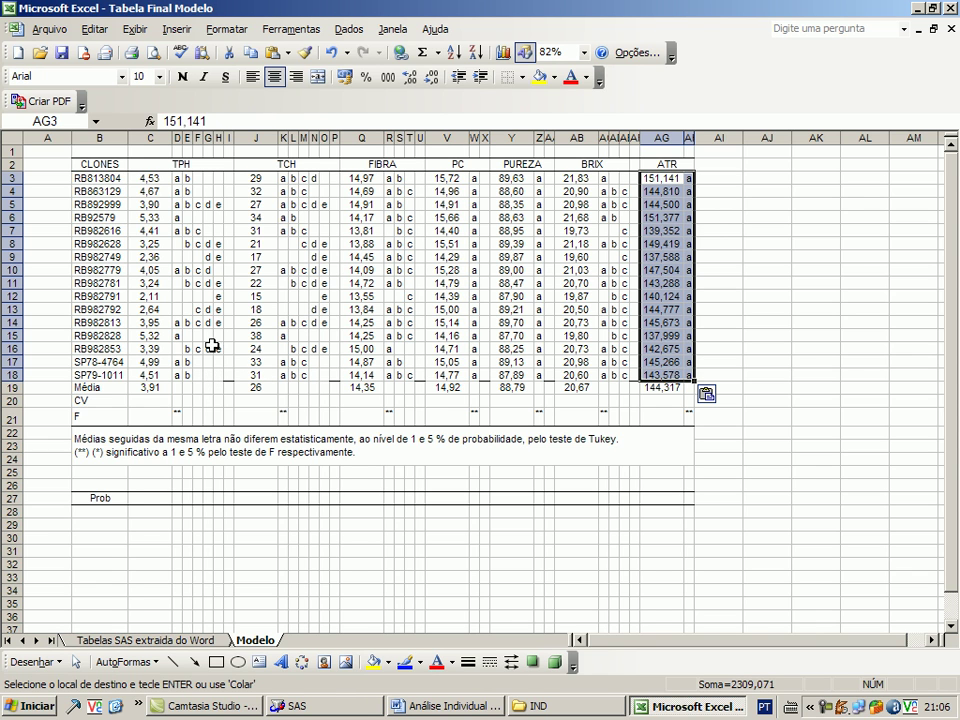
left_click(230, 134)
right_click(230, 135)
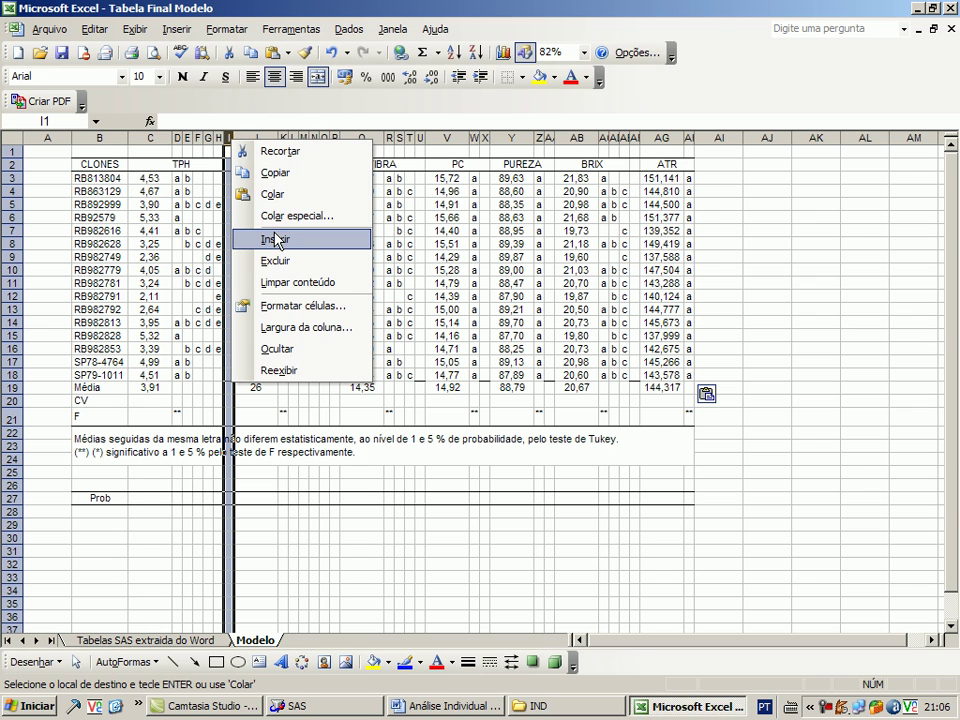
left_click(298, 20)
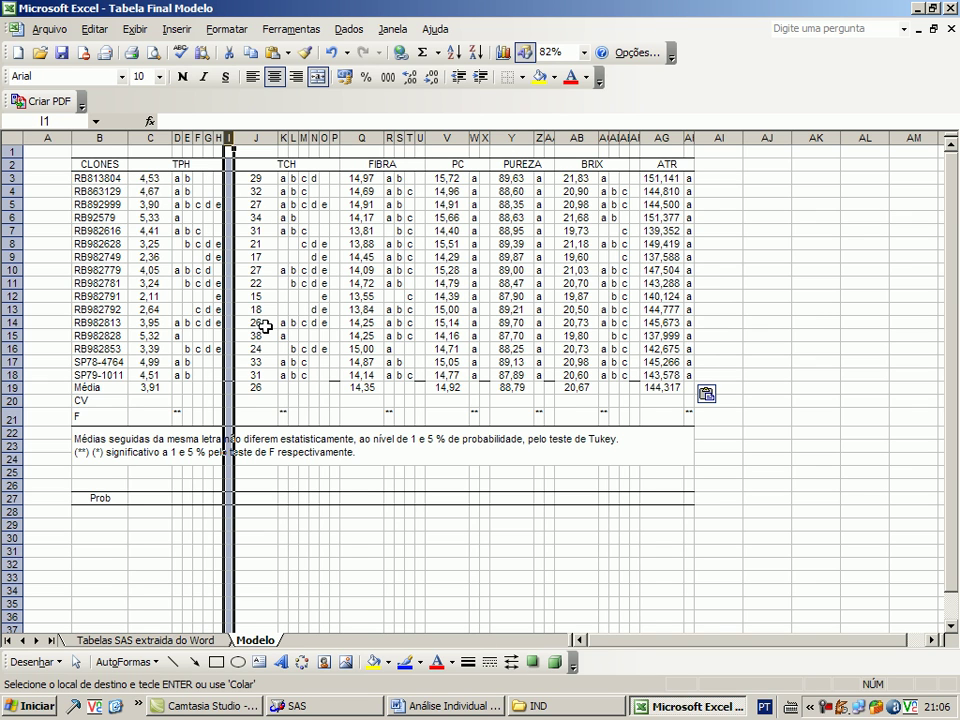
left_click(247, 298)
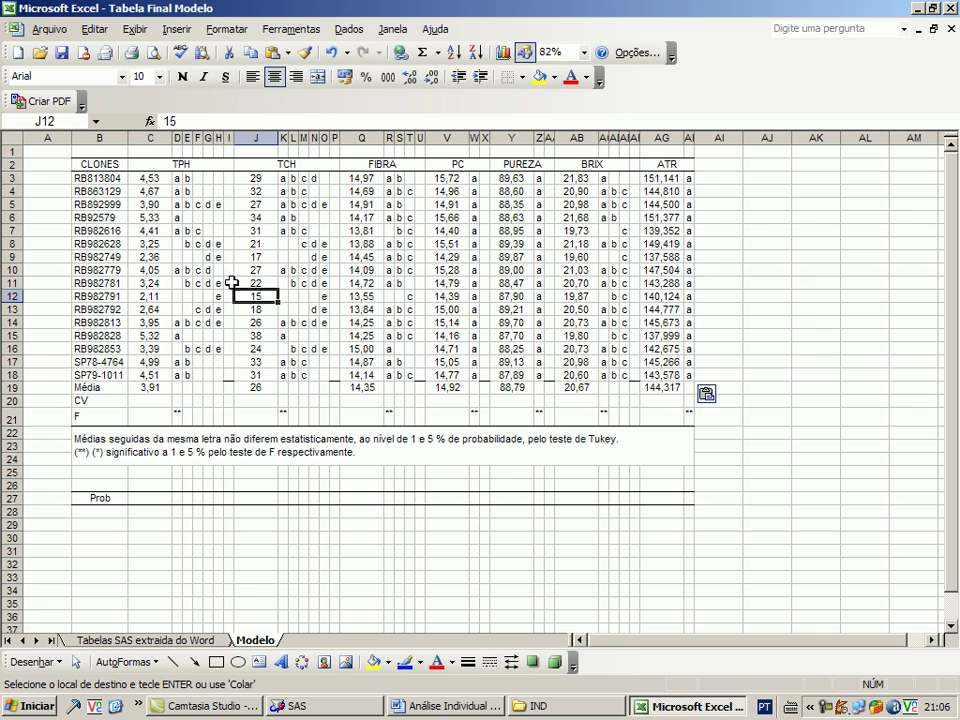
left_click(229, 270)
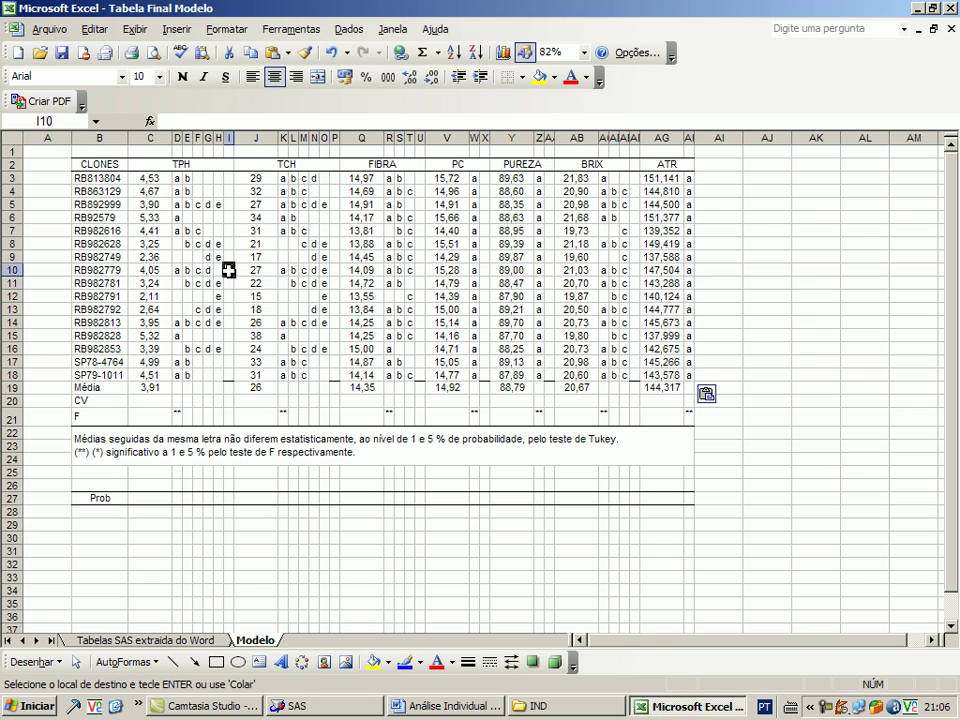
left_click(336, 269)
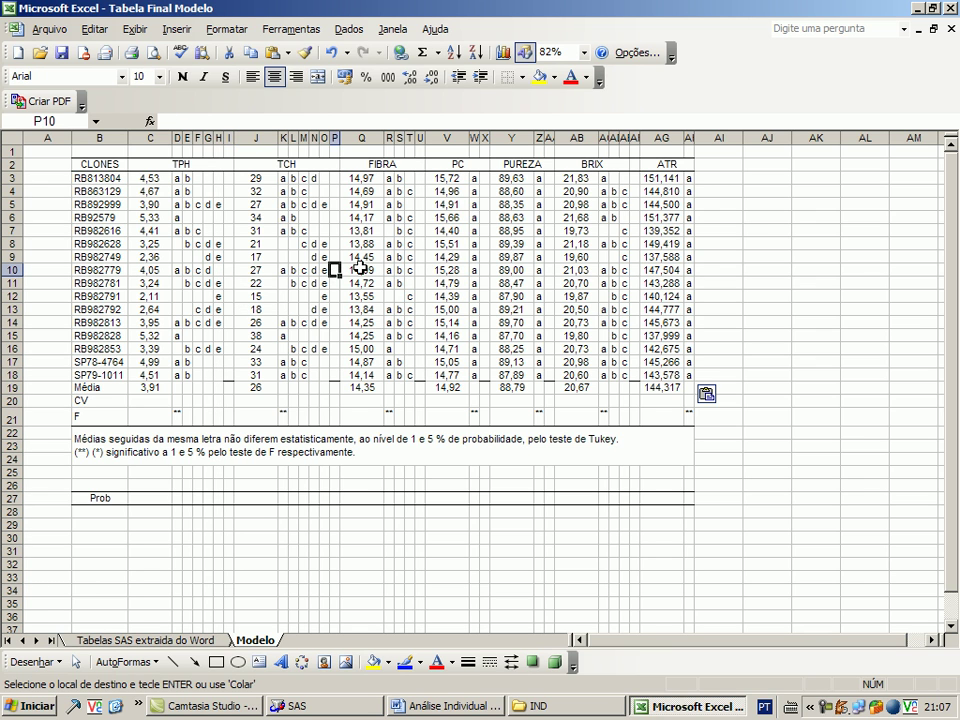
left_click(424, 275)
left_click(486, 271)
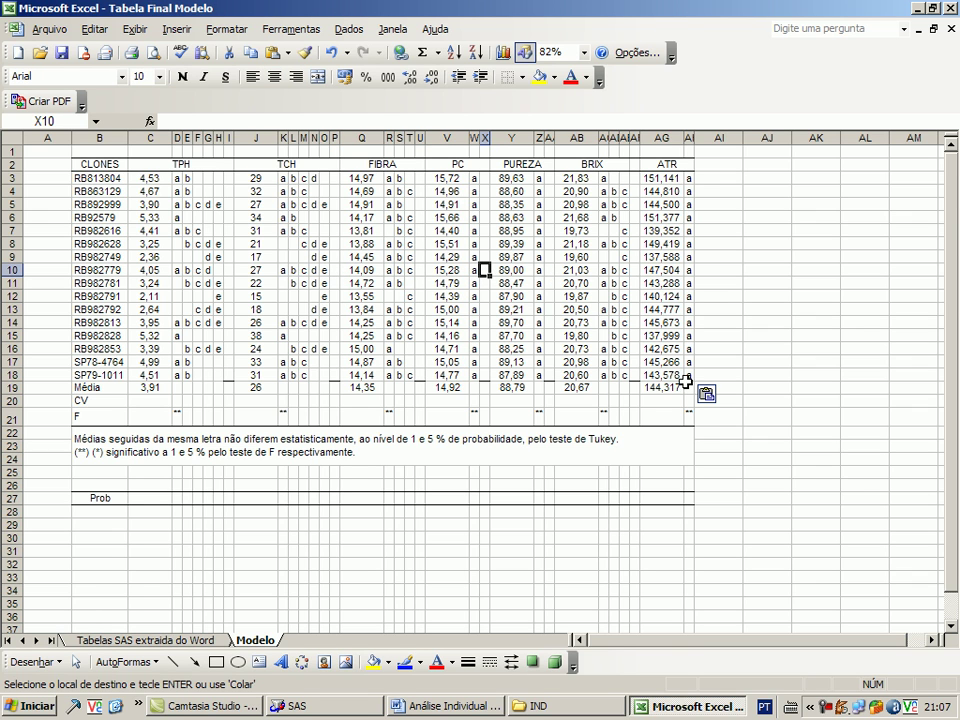
Add a bottom border to the SP79-1011 row across the whole table, B18:AH18.
left_click_drag(690, 372, 111, 372)
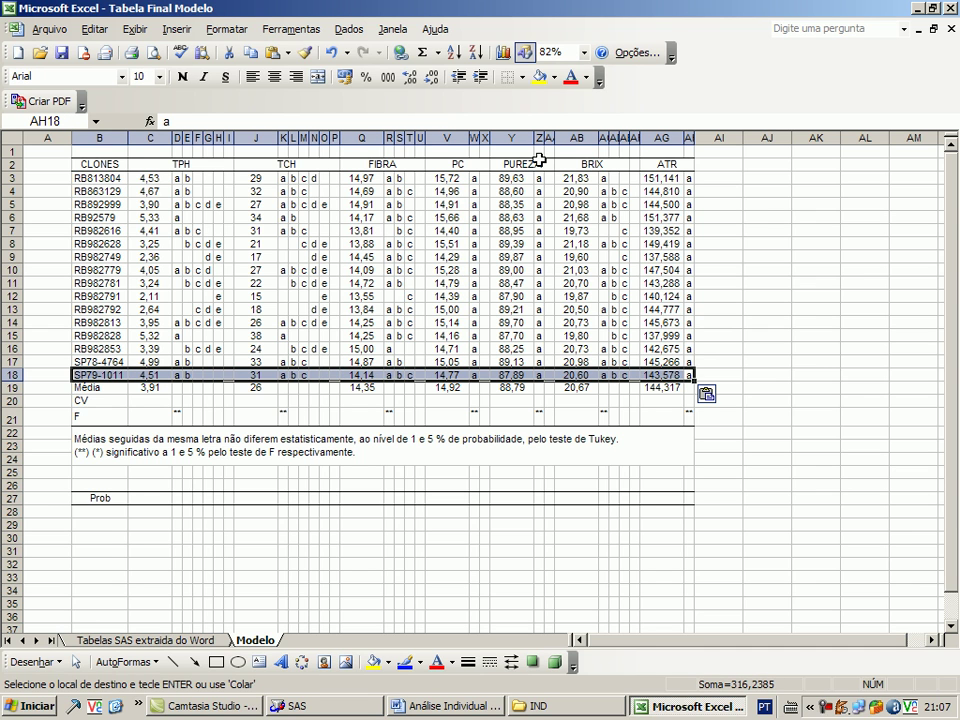
left_click(521, 77)
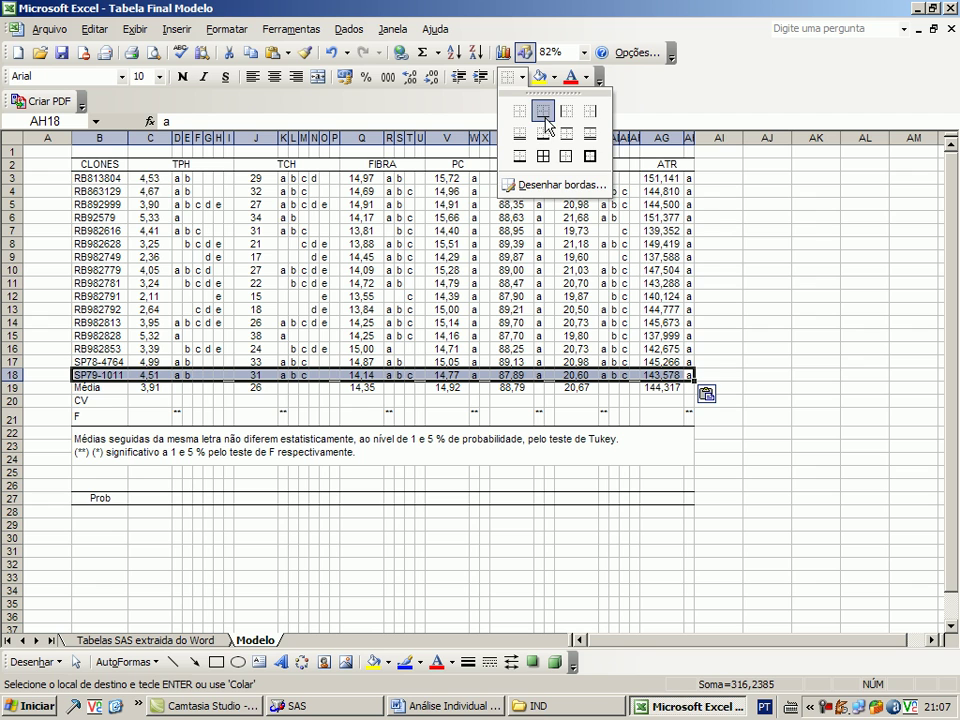
left_click(546, 108)
left_click(150, 401)
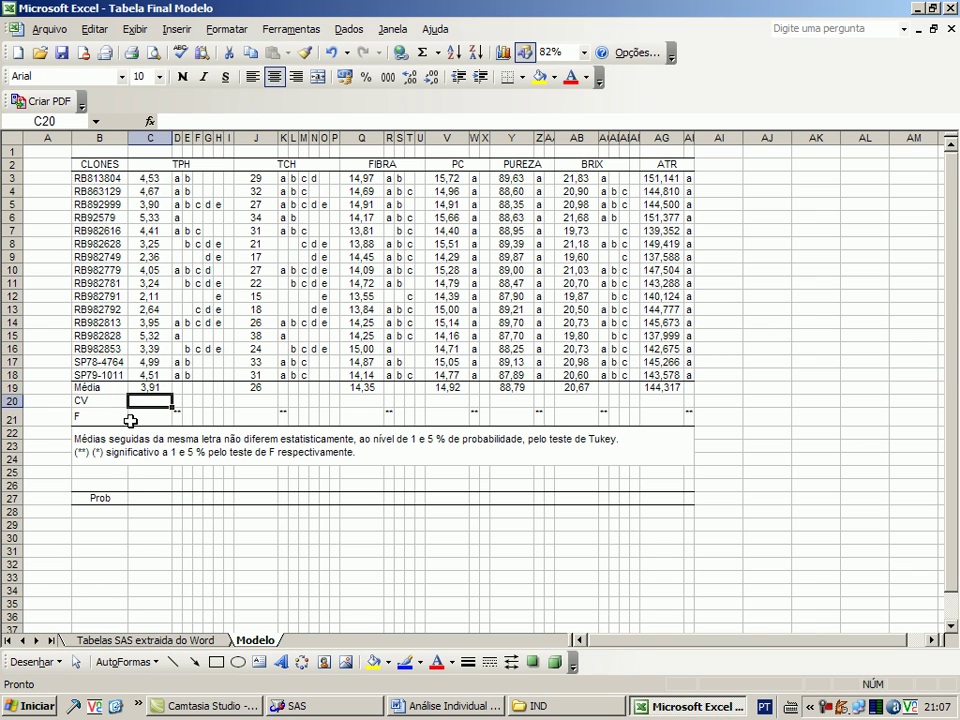
left_click(141, 419)
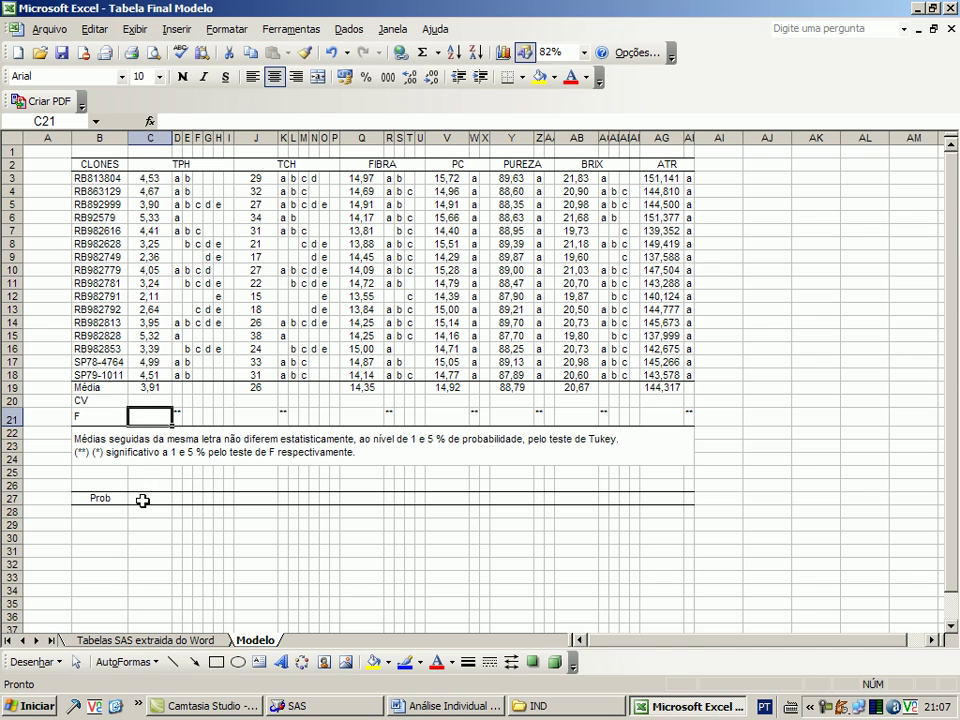
left_click(142, 500)
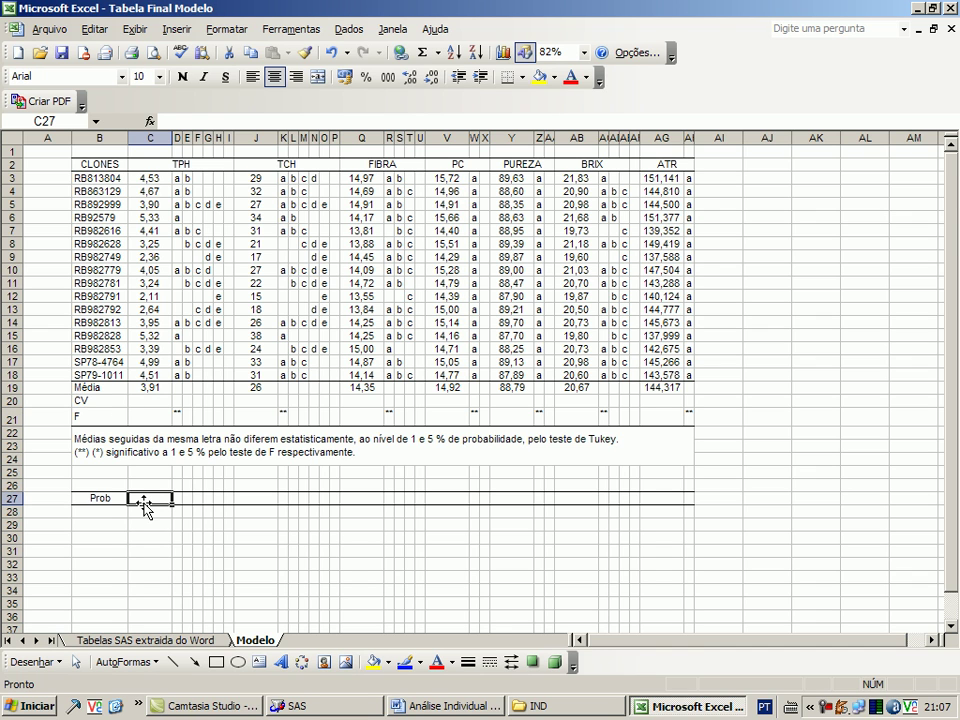
Copy the TPH Coeff Var, 18,61428, from the Análise Individual document in Word into the CV cell C20 of the Excel table.
left_click(155, 403)
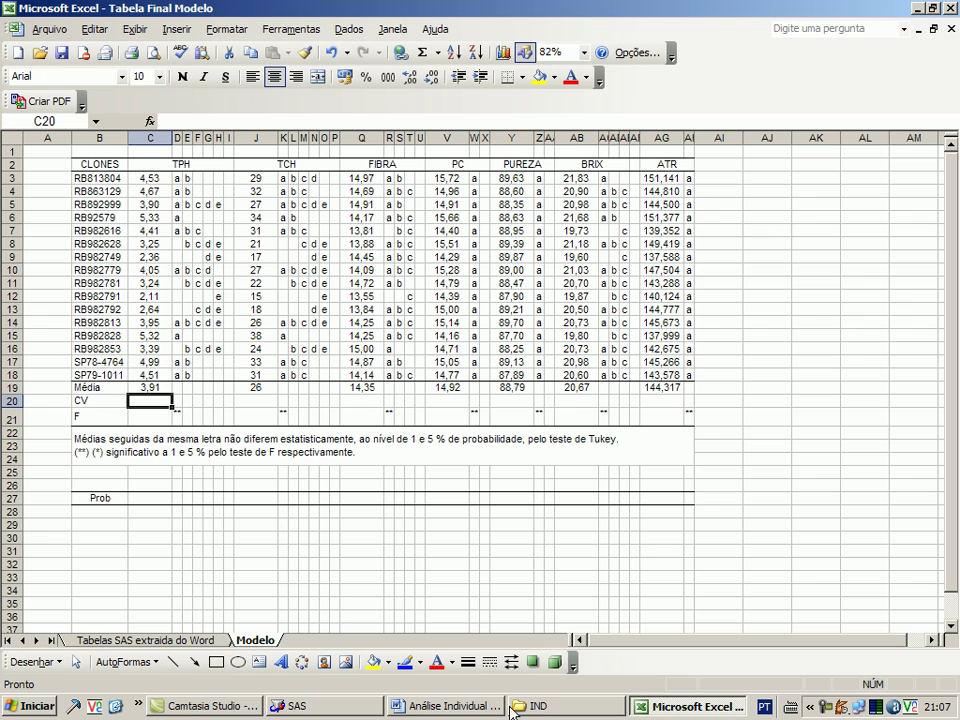
left_click(452, 707)
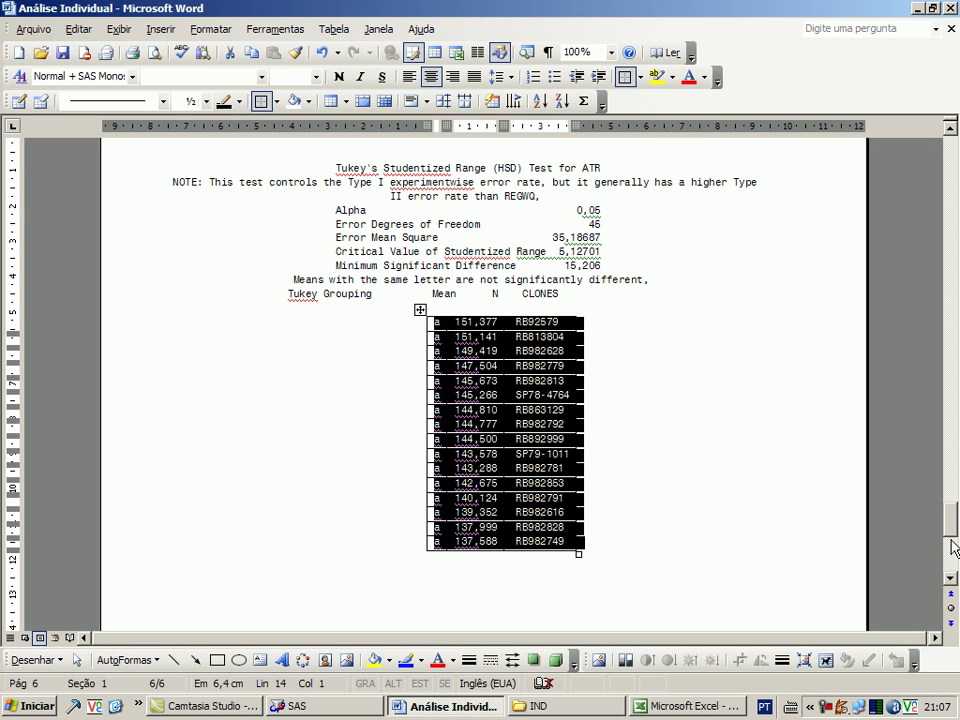
left_click_drag(953, 537, 953, 174)
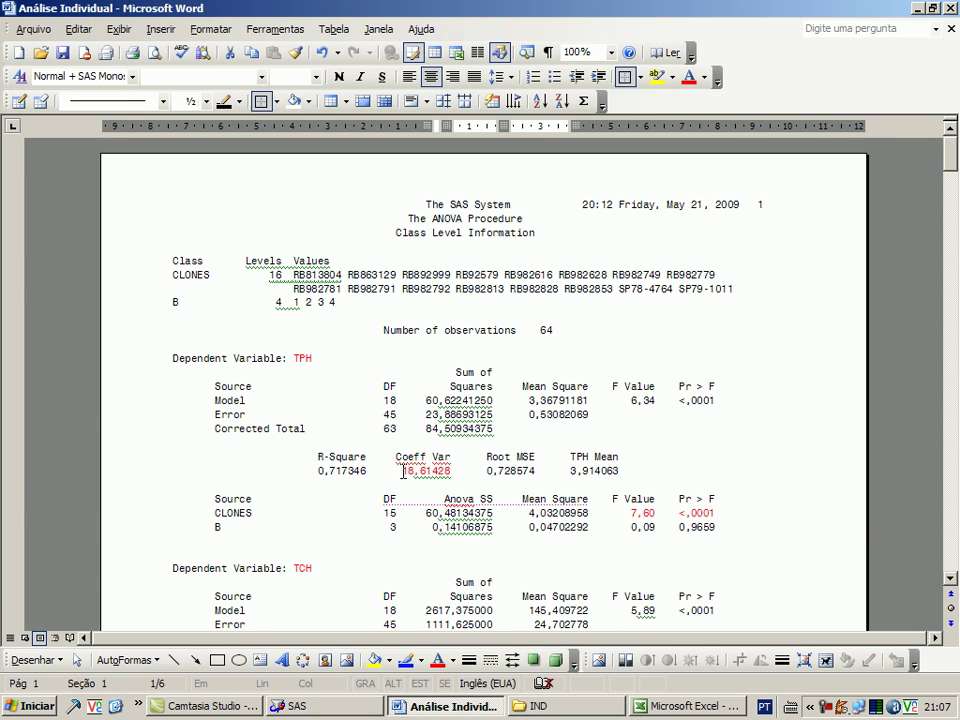
double_click(428, 470)
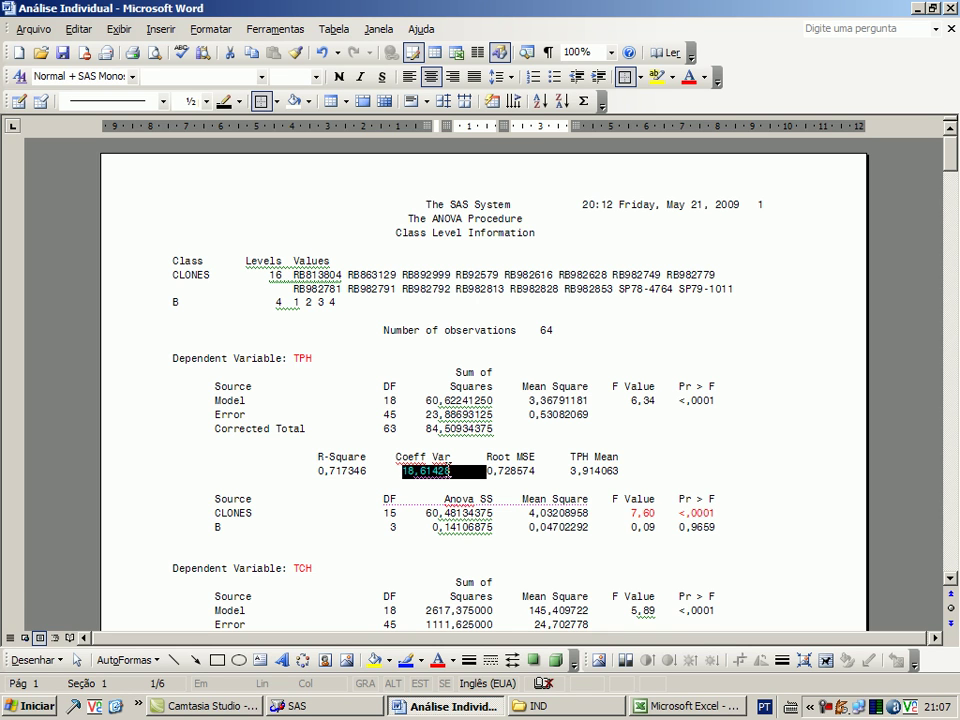
left_click_drag(448, 471, 449, 472)
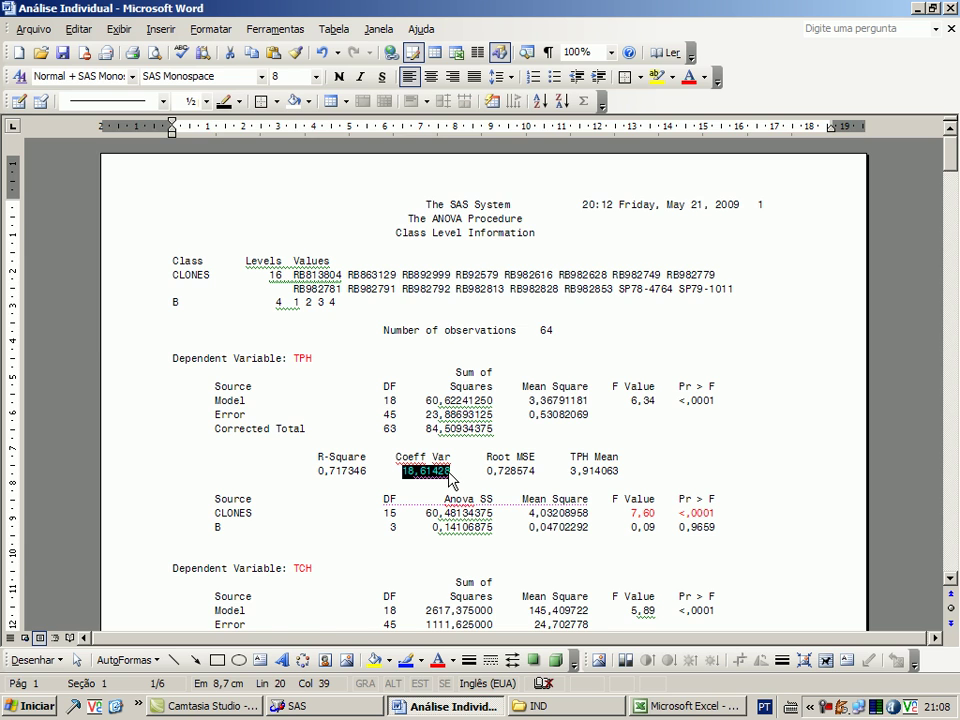
key("ctrl+c")
key("alt+Tab")
key("ctrl+v")
Copy the TPH F value for CLONES, 7,60, from the Word document into the F cell C21 in Excel.
key("alt+Tab")
left_click_drag(630, 514, 660, 514)
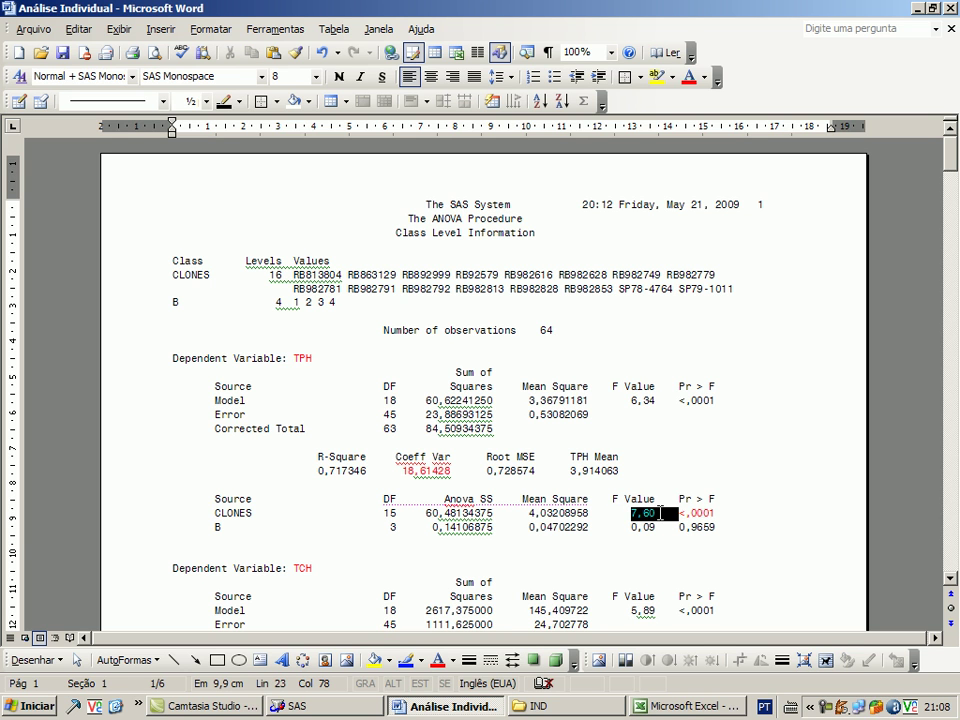
key("ctrl+c")
key("alt+Tab")
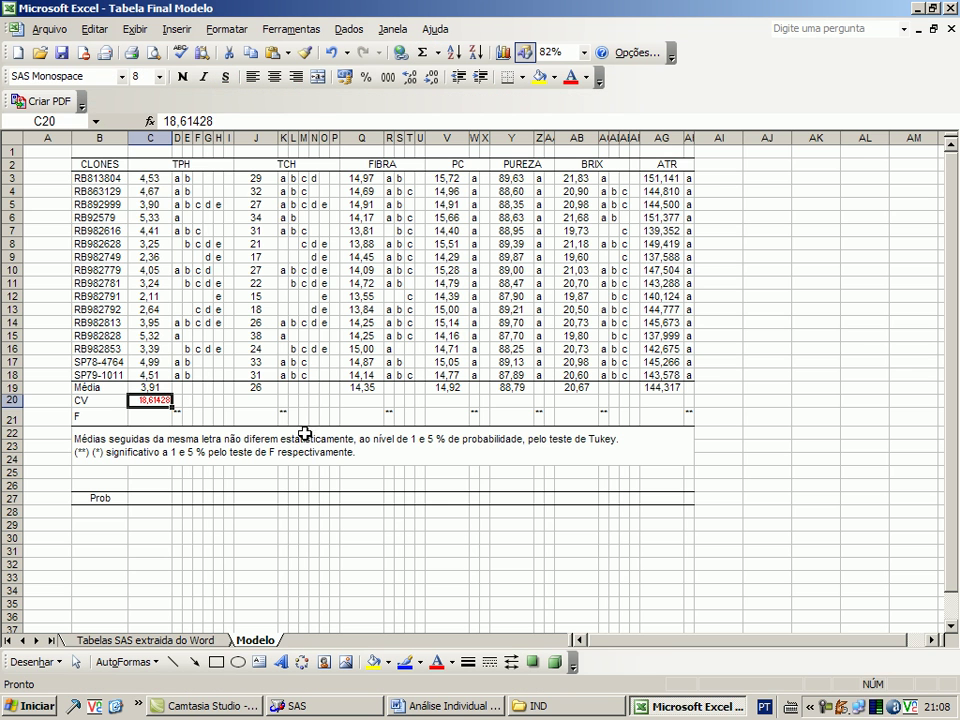
left_click(129, 417)
key("ctrl+v")
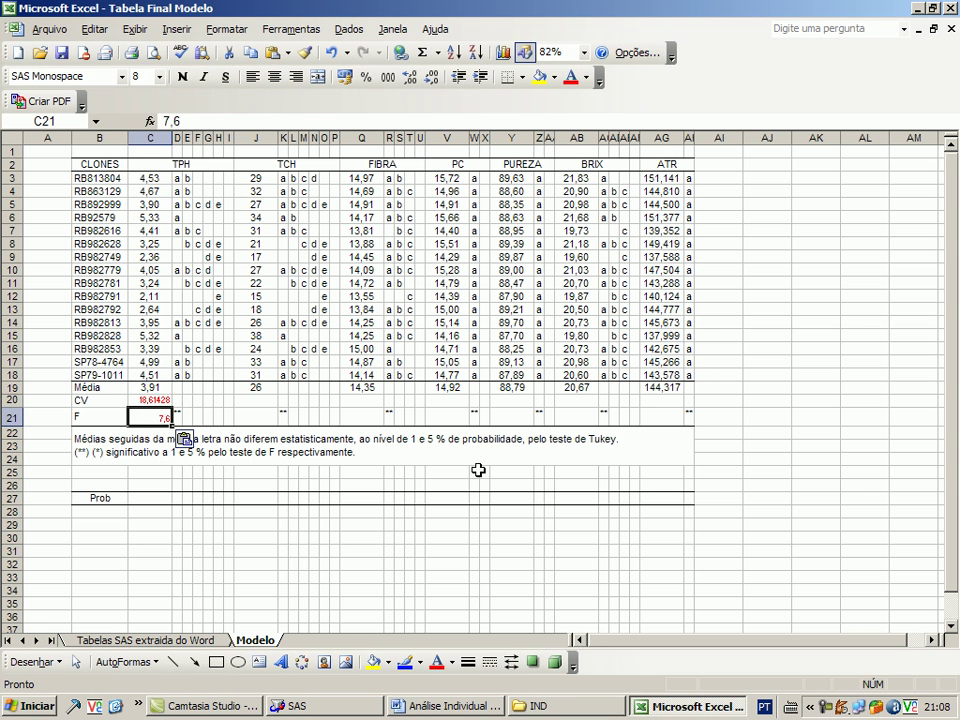
Copy the TPH Pr > F value for CLONES, ,0001 without the less-than sign, from Word into the Prob cell C27 in Excel.
key("alt+Tab")
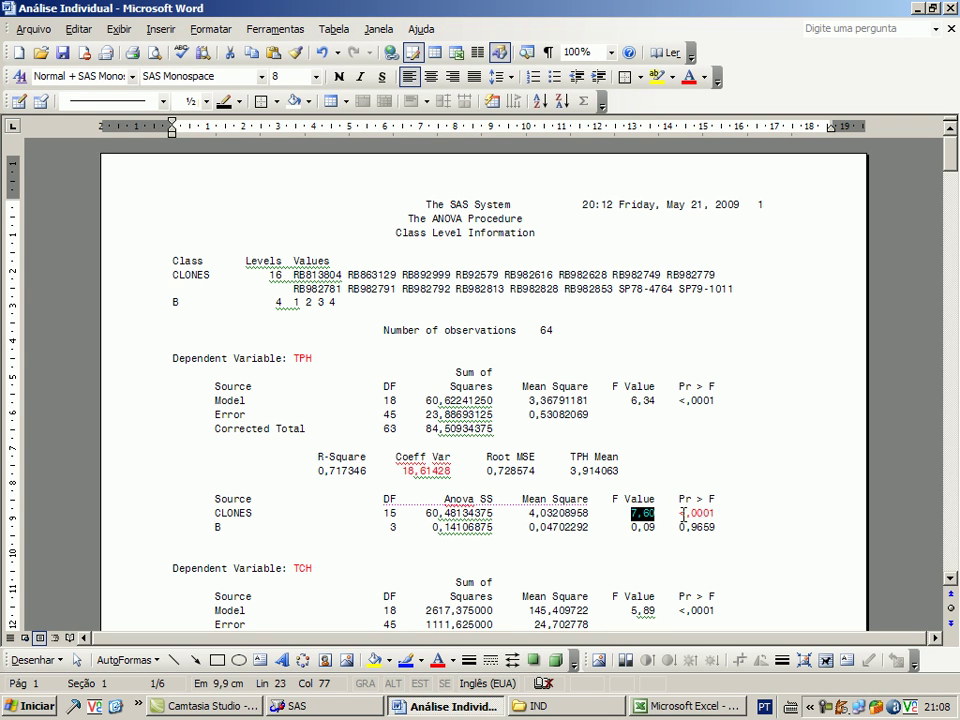
left_click(684, 514)
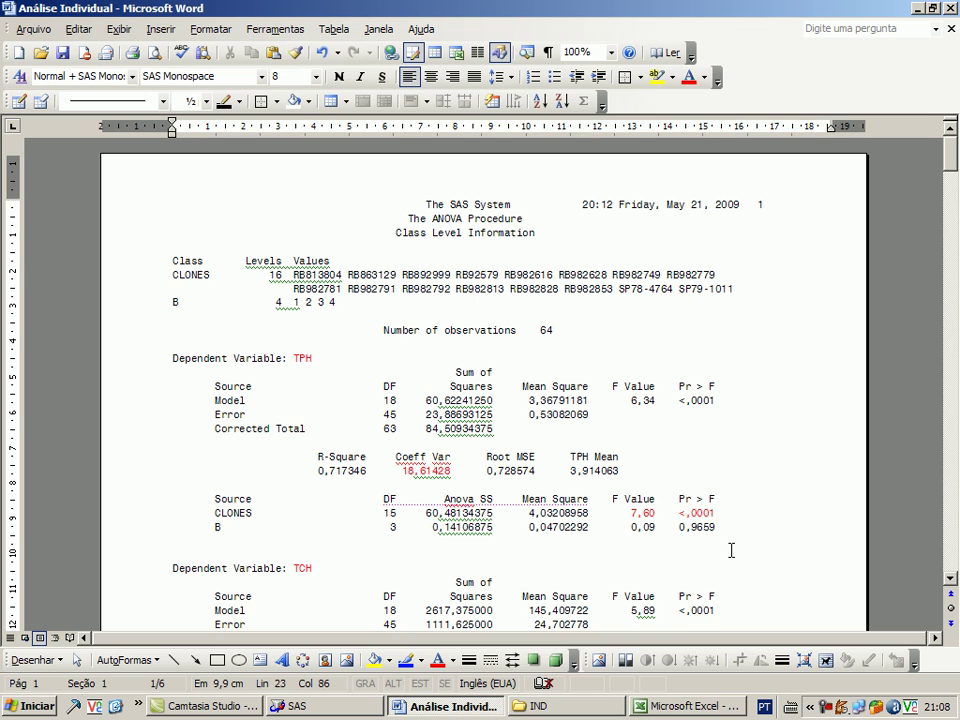
key("shift+Right")
key("shift+Right")
key("shift+Right")
key("shift+Right")
key("shift+Right")
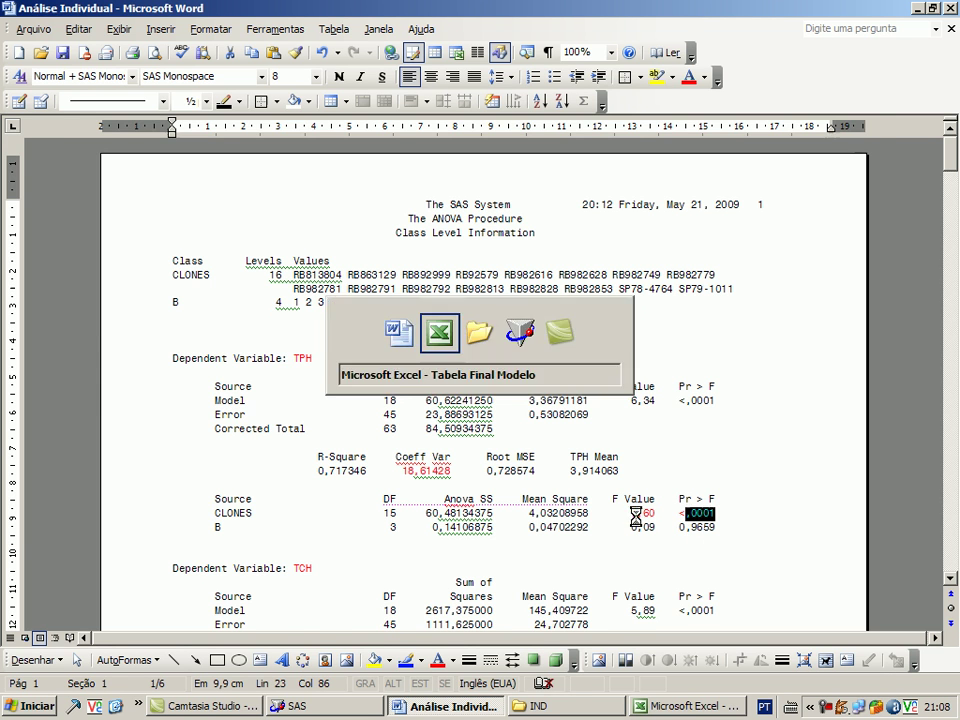
key("alt+Tab")
left_click(152, 502)
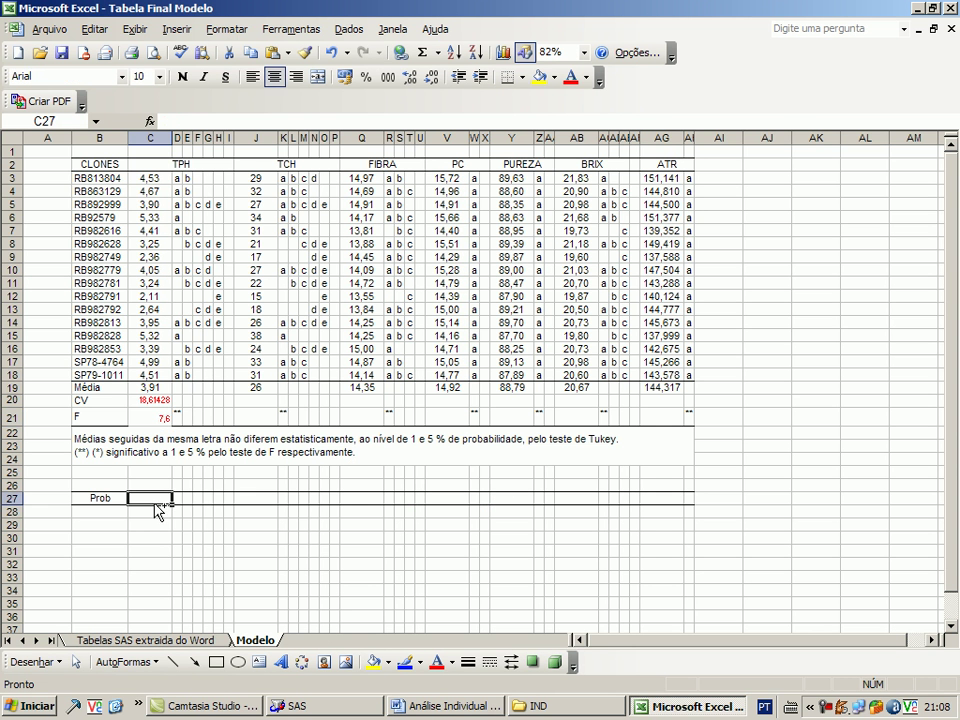
key("ctrl+v")
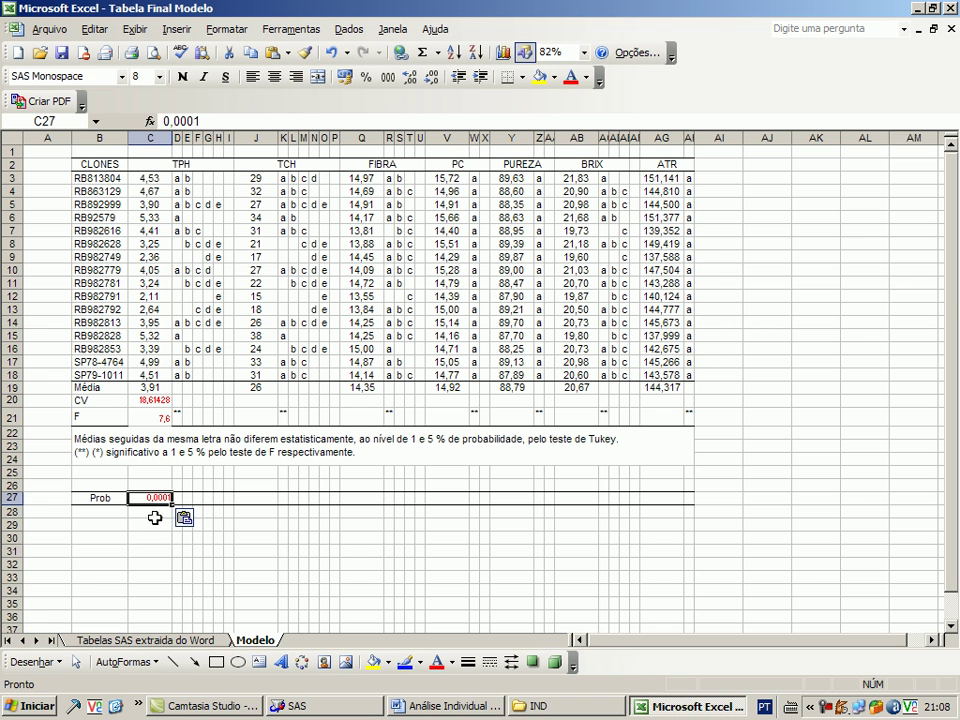
Copy the TCH Coeff Var, 18,84432, from the Word document into the CV cell J20 in Excel.
left_click(255, 402)
key("alt+Tab")
scroll(320, 432, "down", 4)
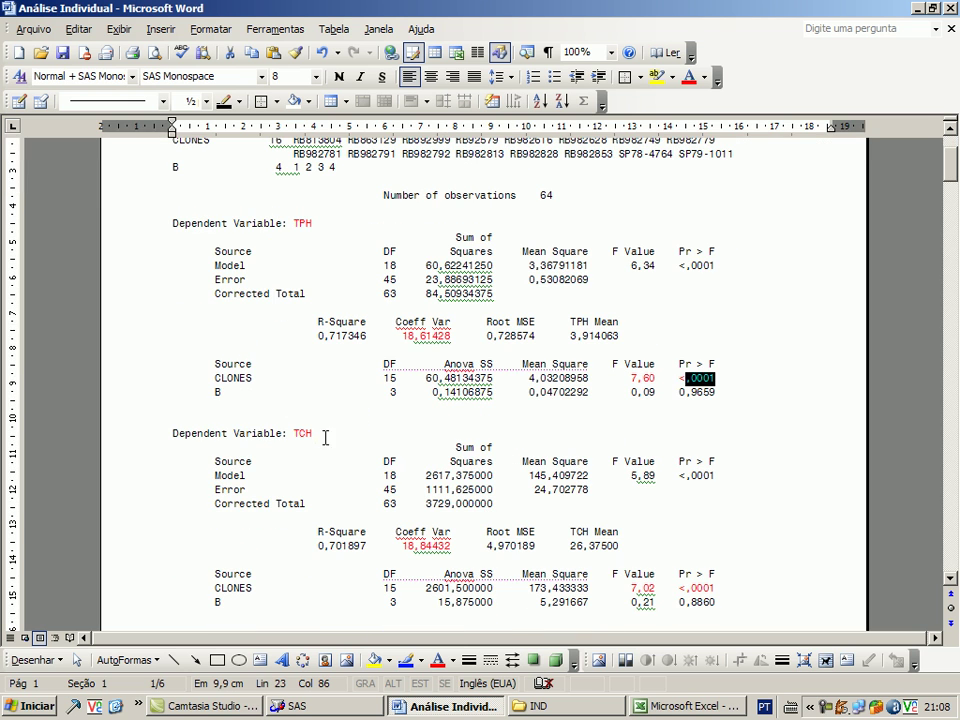
left_click_drag(404, 549, 455, 557)
key("ctrl+c")
key("alt+Tab")
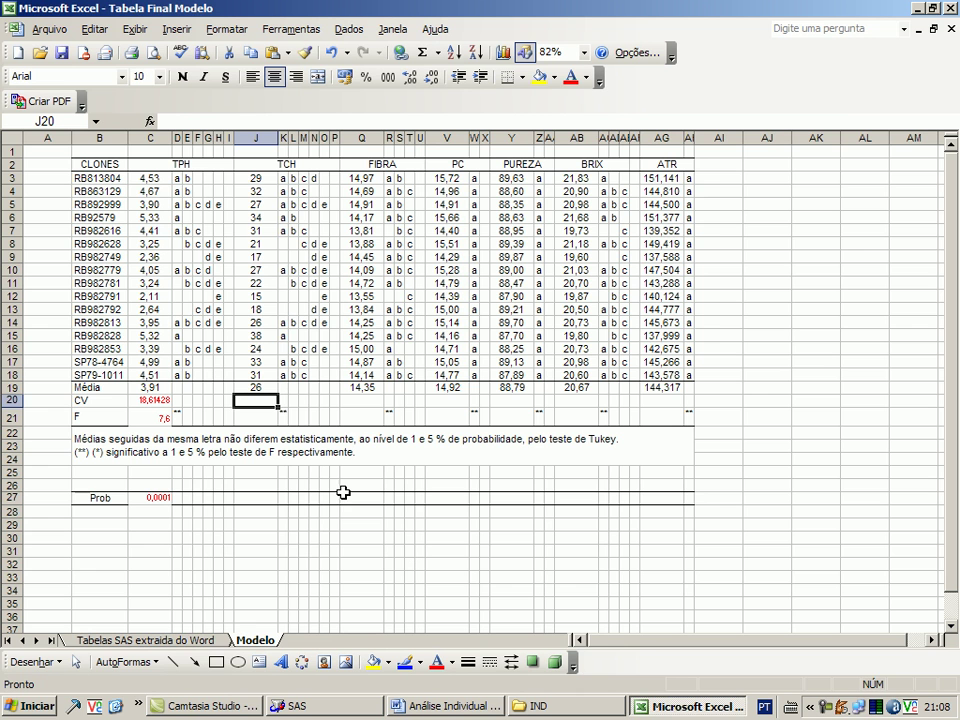
key("ctrl+v")
Copy the TCH F value for CLONES, 7,02, from the Word document into the F cell J21 in Excel.
key("alt+Tab")
scroll(594, 576, "down", 3)
left_click_drag(632, 453, 656, 458)
key("ctrl+c")
key("alt+Tab")
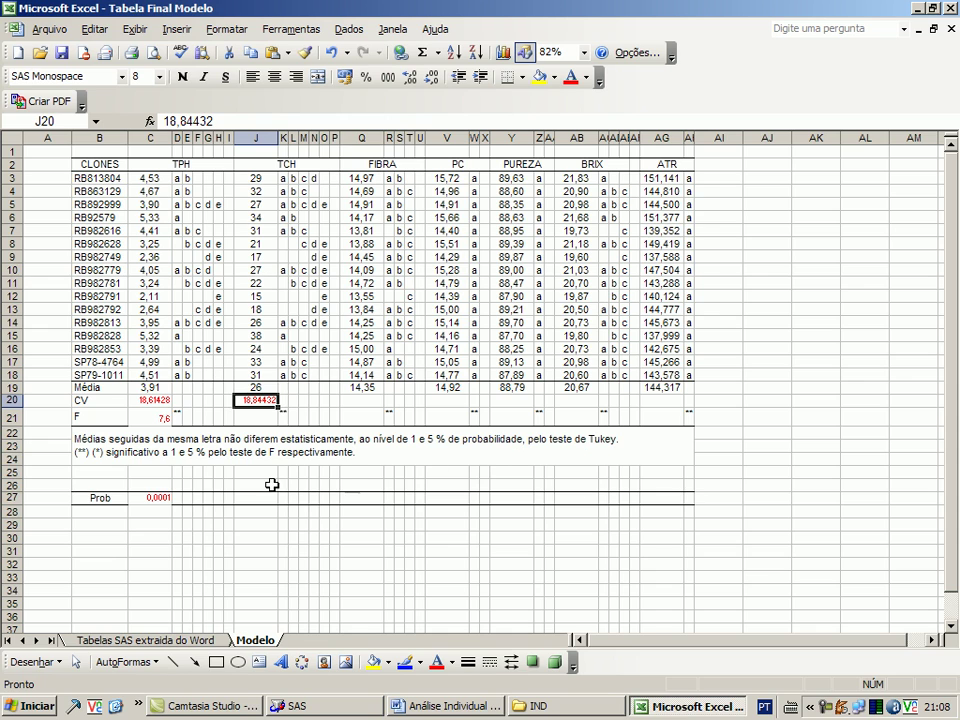
left_click(263, 421)
key("ctrl+v")
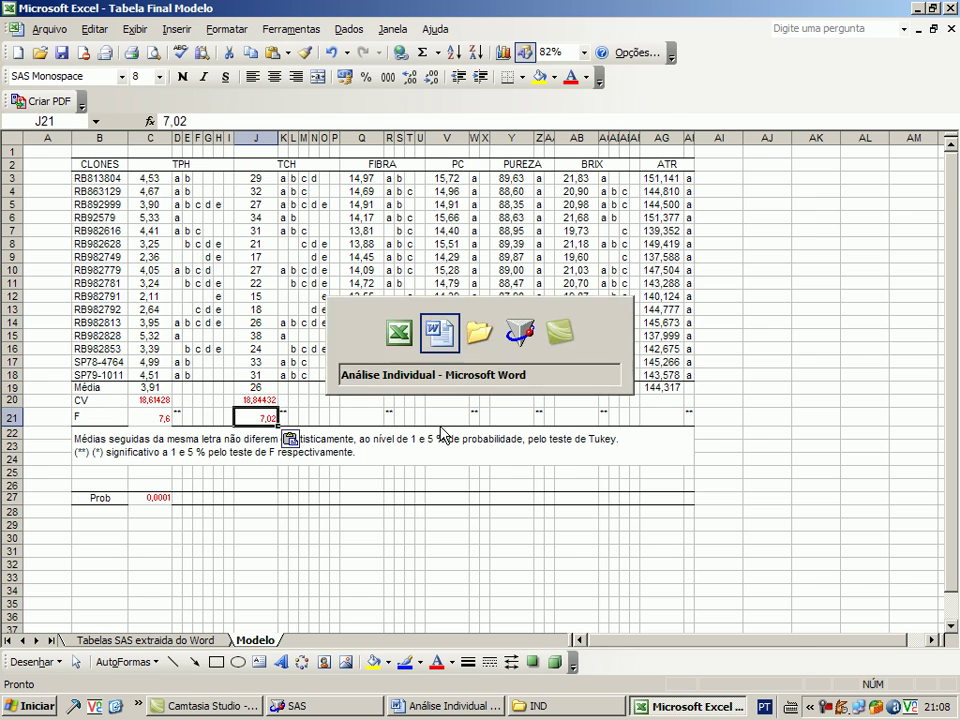
Copy the TCH Pr > F value for CLONES, ,0001 without the less-than sign, from Word into the Prob cell J27 in Excel.
key("alt+Tab")
left_click(692, 455)
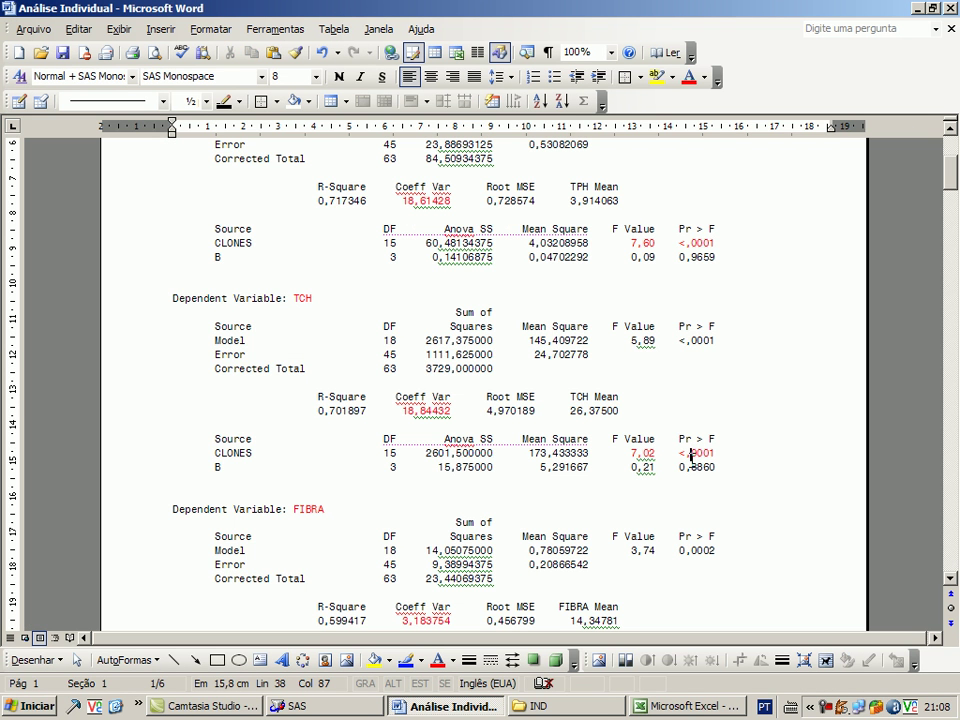
left_click_drag(686, 455, 689, 458)
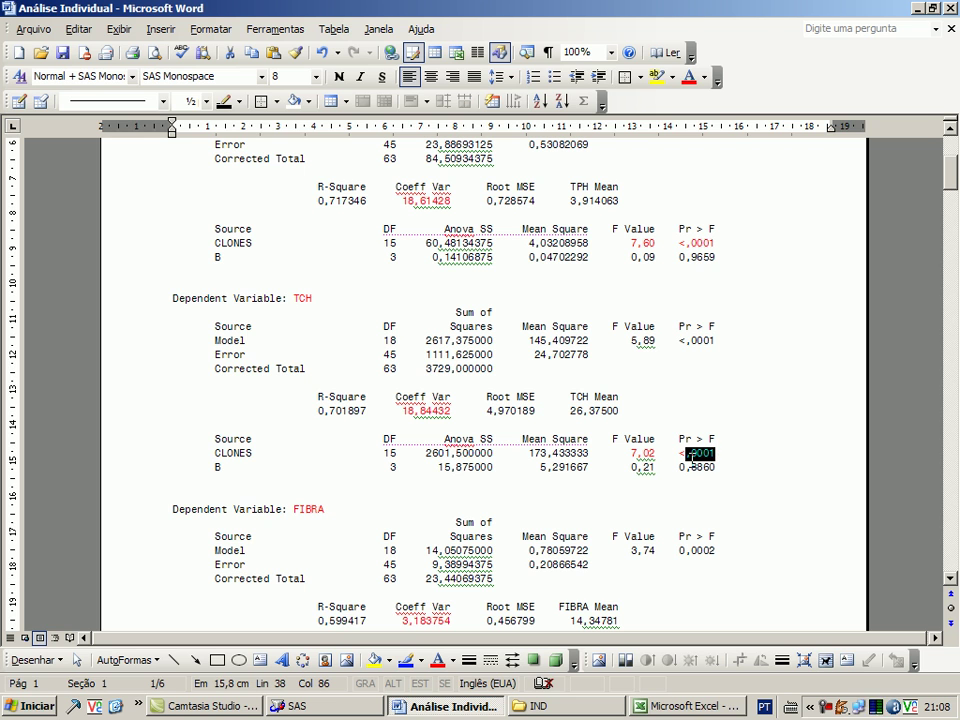
key("alt+Tab")
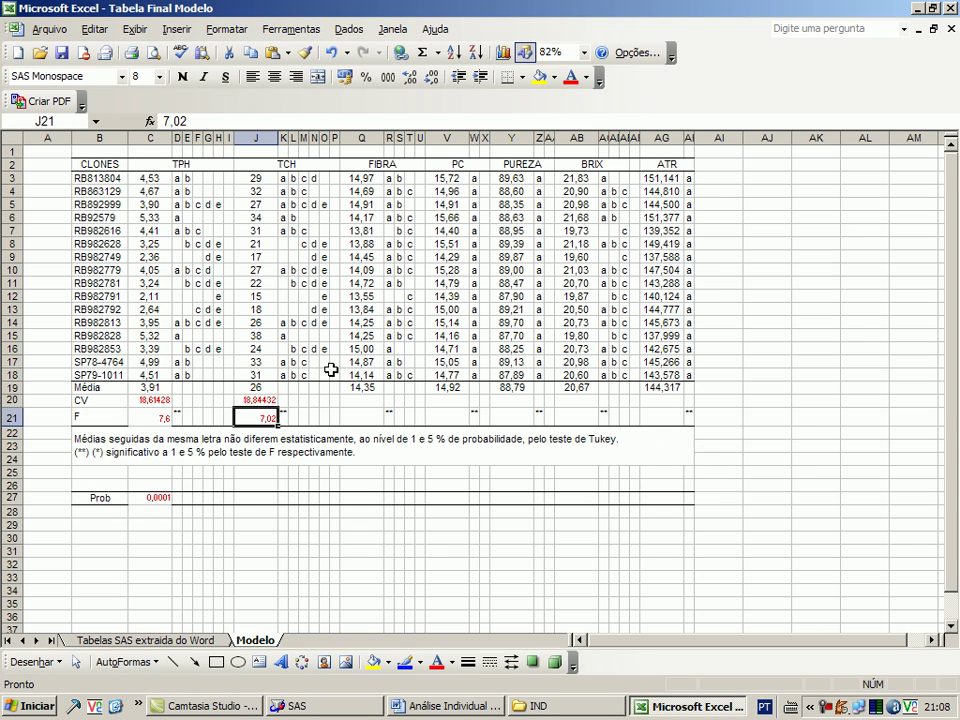
left_click(257, 503)
key("ctrl+v")
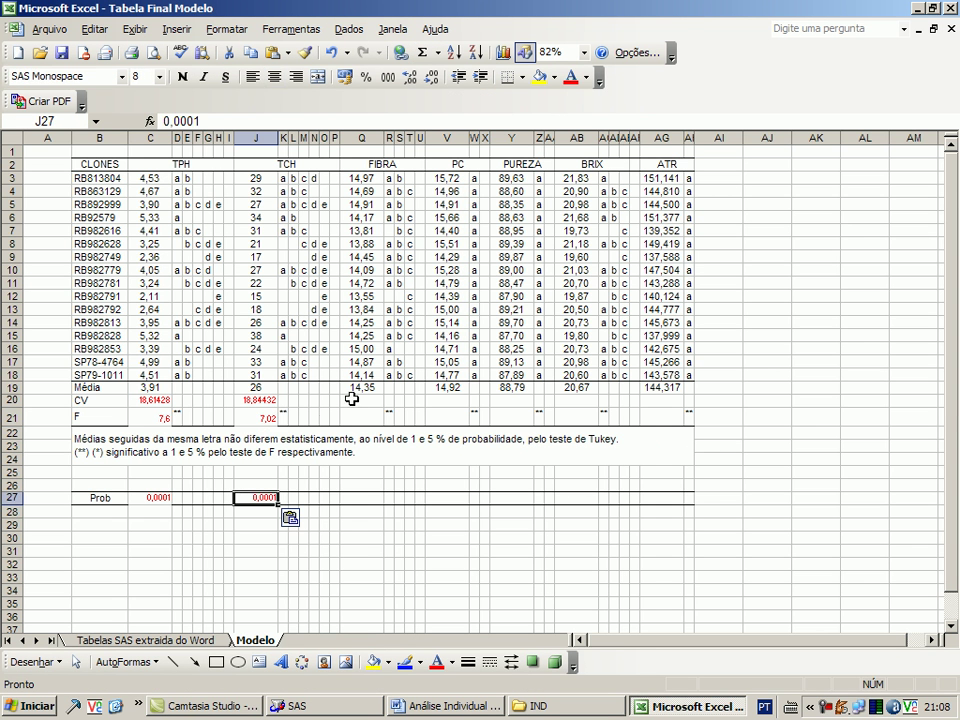
Copy the FIBRA Coeff Var, 3,183754, from the Word document into the CV cell Q20 in Excel.
left_click(362, 401)
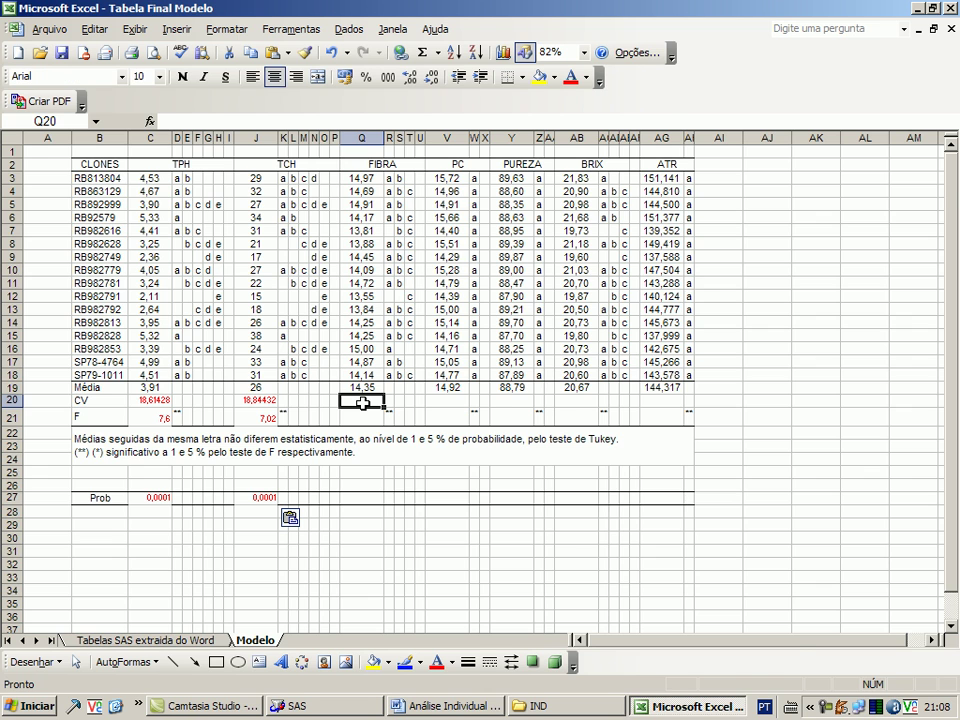
key("alt+Tab")
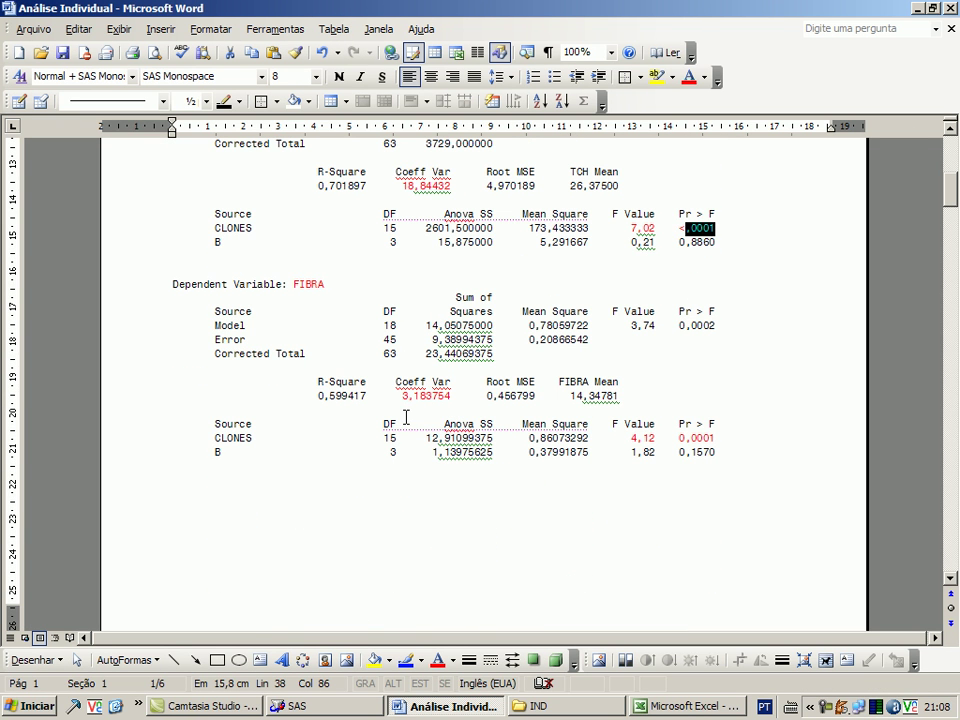
left_click_drag(402, 397, 452, 405)
key("ctrl+c")
key("alt+Tab")
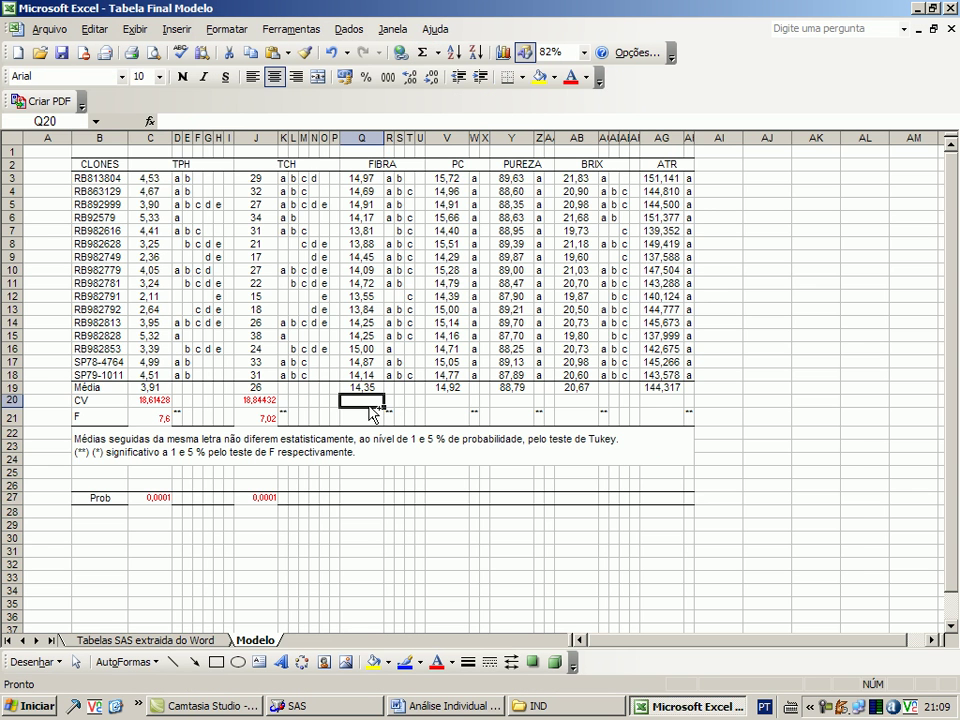
key("ctrl+v")
Copy the FIBRA F value for CLONES, 4,12, from the Word document into the F cell Q21 in Excel.
key("alt+Tab")
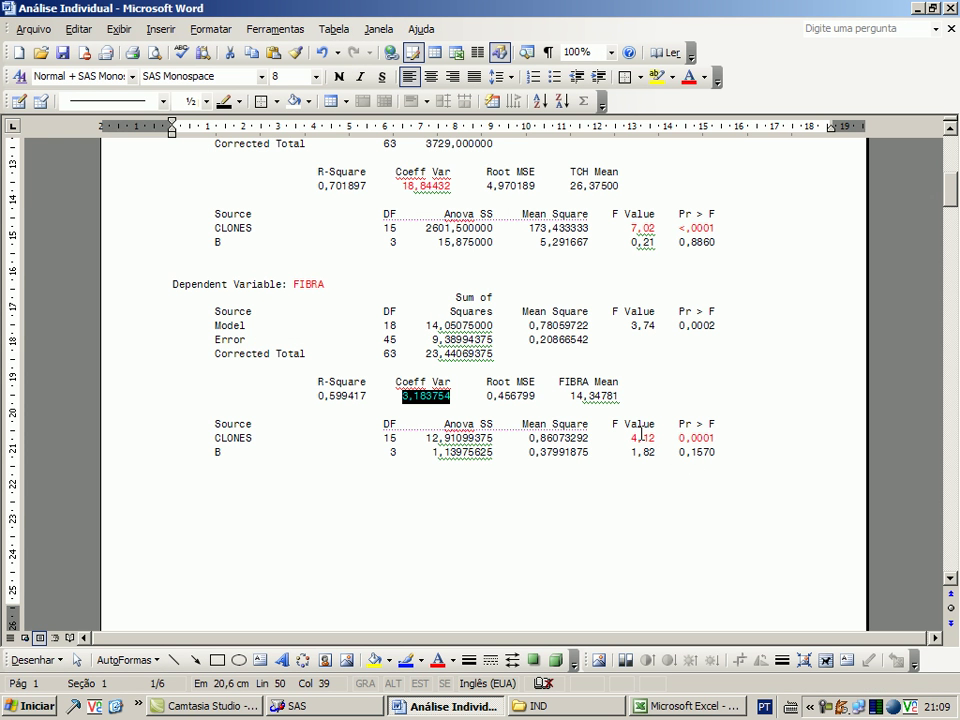
left_click_drag(632, 437, 659, 437)
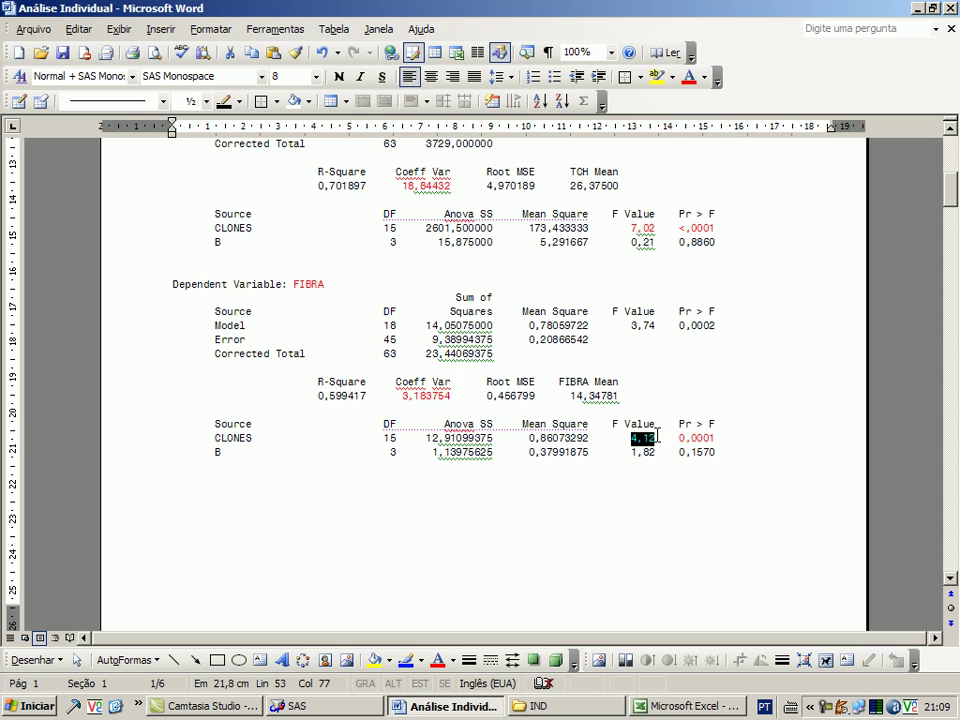
key("alt+Tab")
left_click(362, 420)
key("ctrl+v")
Copy the FIBRA Pr > F value for CLONES, 0,0001, from the Word document into the Prob cell Q27 in Excel.
left_click(365, 437)
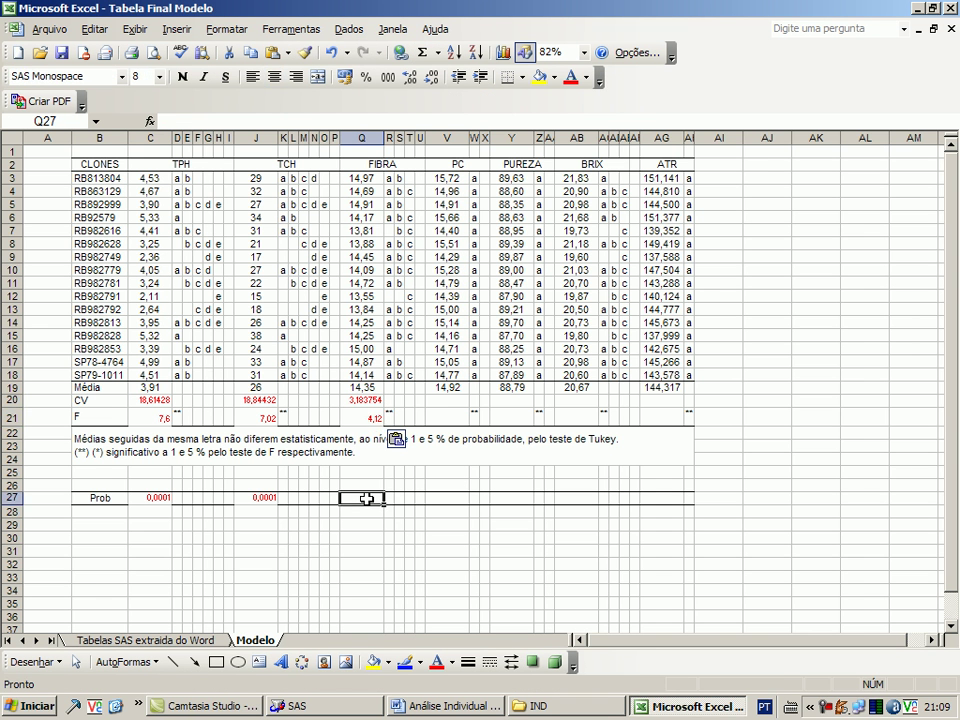
key("alt+Tab")
left_click_drag(681, 437, 716, 452)
key("ctrl+c")
key("alt+Tab")
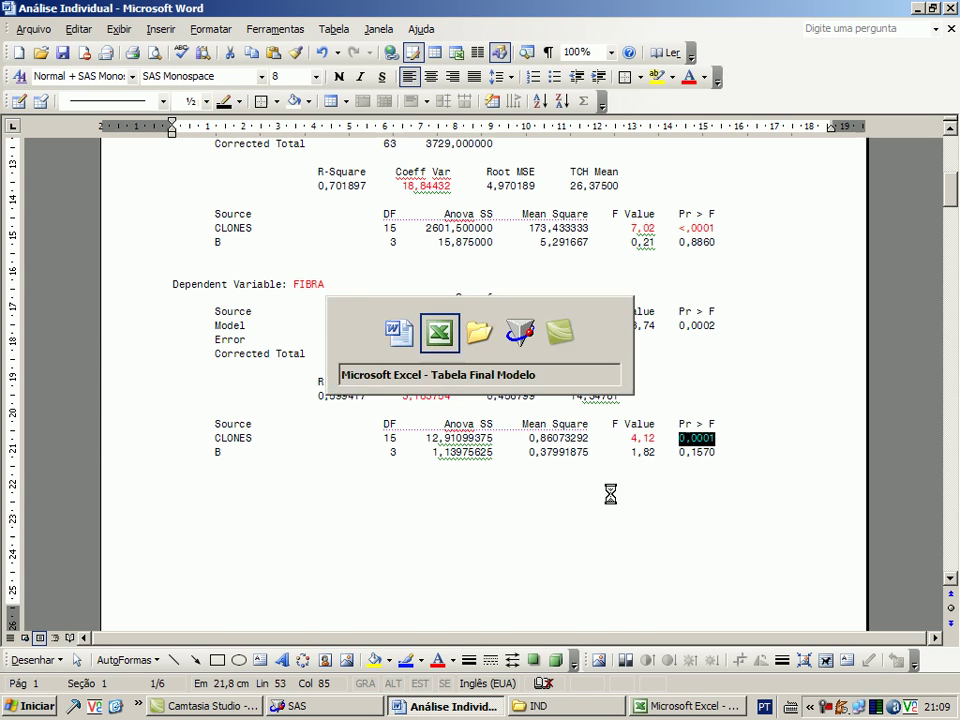
left_click(364, 497)
key("ctrl+v")
Copy the PC Coeff Var, 4,784475, from the Word document into the CV cell V20 in Excel.
left_click(455, 403)
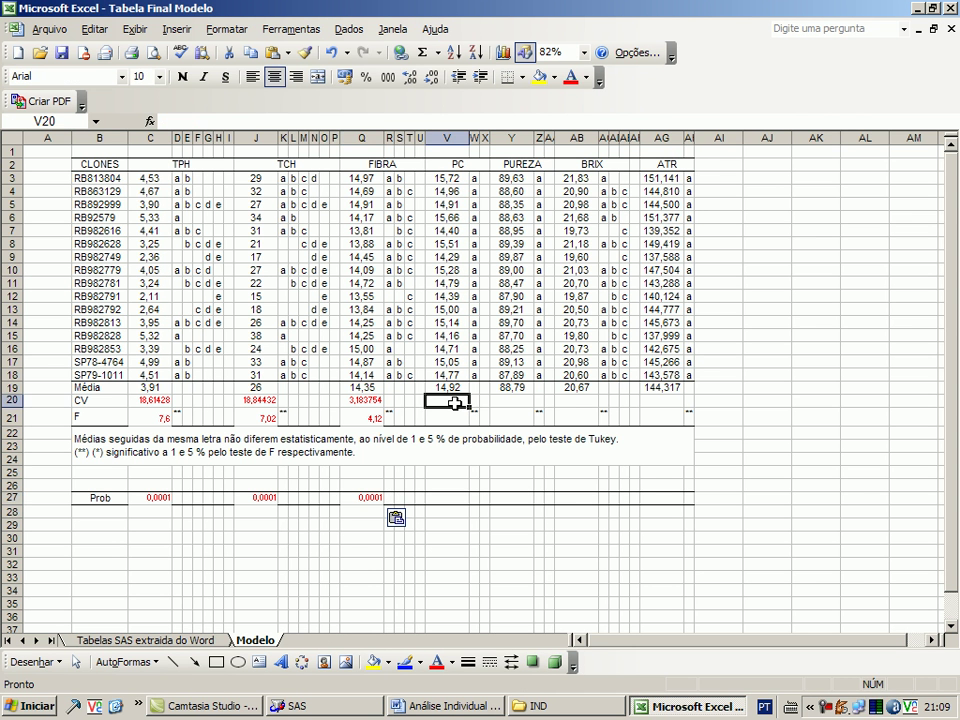
key("alt+Tab")
scroll(447, 447, "down", 6)
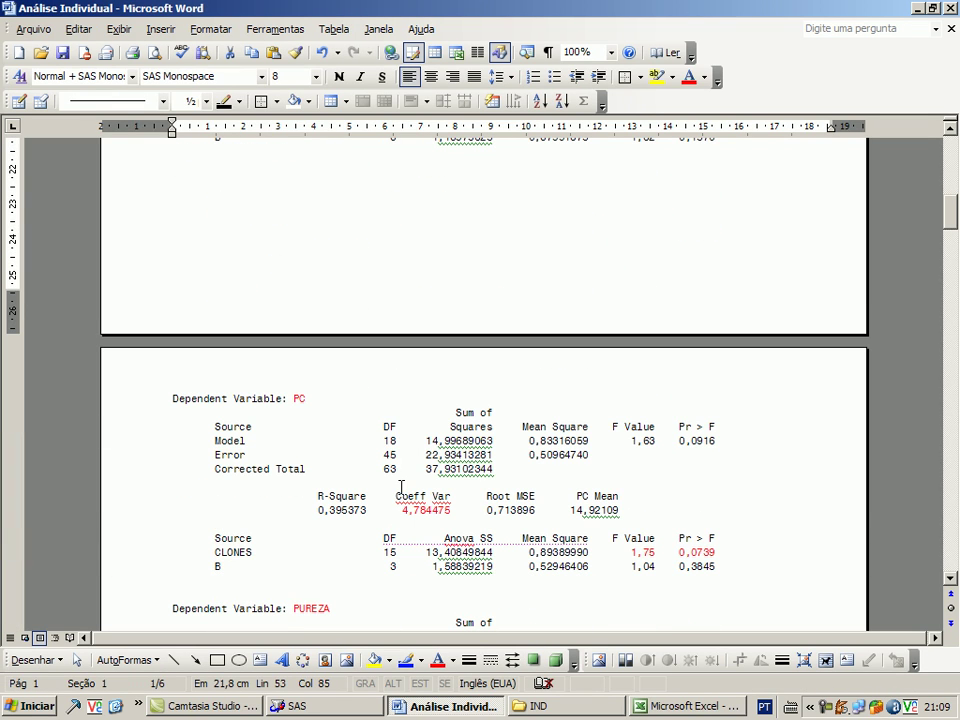
left_click_drag(402, 511, 446, 502)
key("ctrl+c")
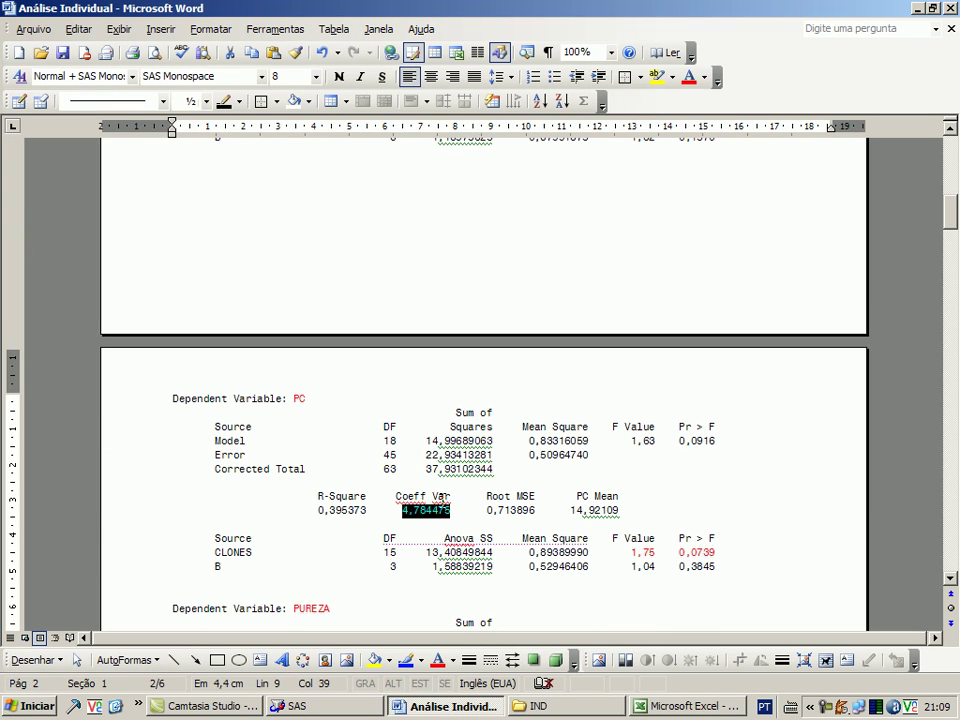
key("alt+Tab")
key("ctrl+v")
Copy the PC F value for CLONES, 1,75, from the Word document into the F cell V21 in Excel.
key("alt+Tab")
left_click_drag(629, 554, 658, 558)
key("alt+Tab")
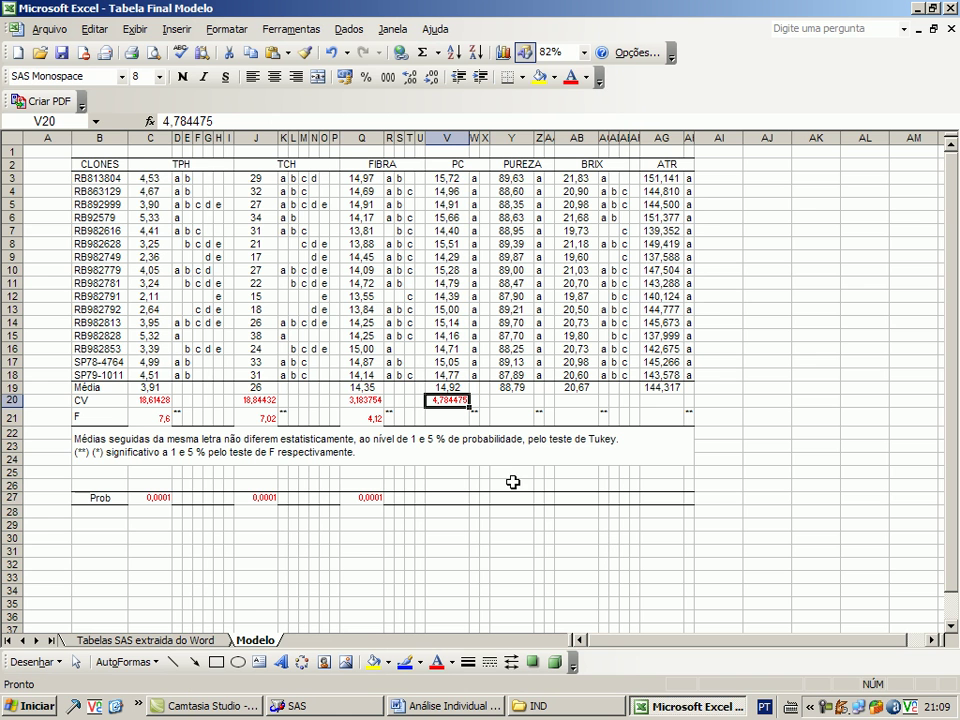
left_click(441, 416)
key("ctrl+v")
Copy the PC Pr > F value for CLONES, 0,0739, from the Word document into the Prob cell V27 in Excel.
key("alt+Tab")
left_click_drag(680, 552, 701, 552)
key("alt+Tab")
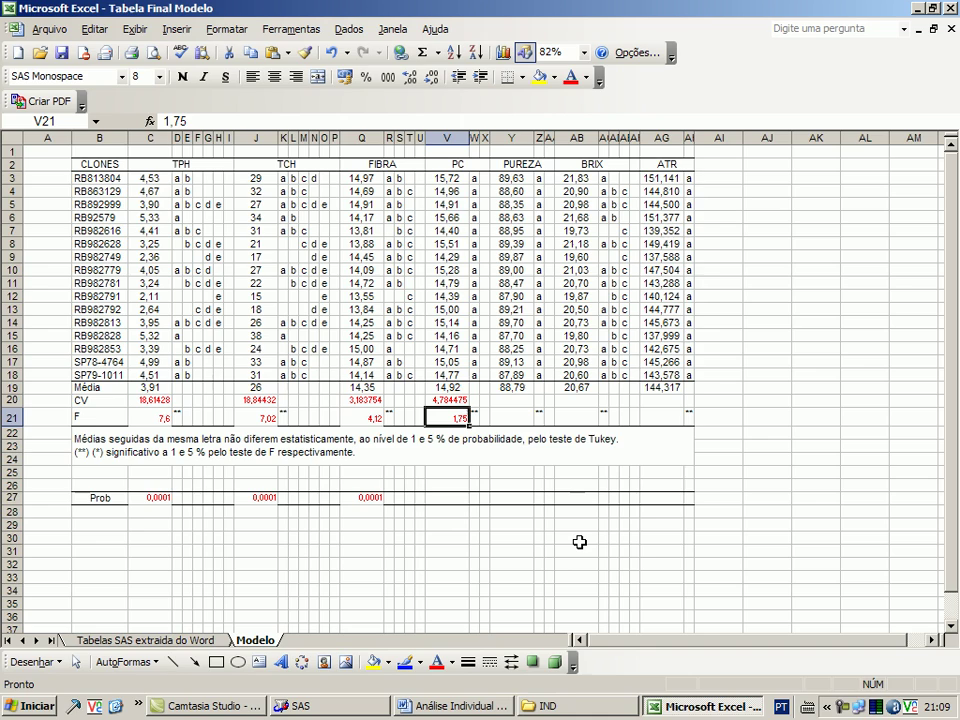
left_click(445, 497)
key("ctrl+v")
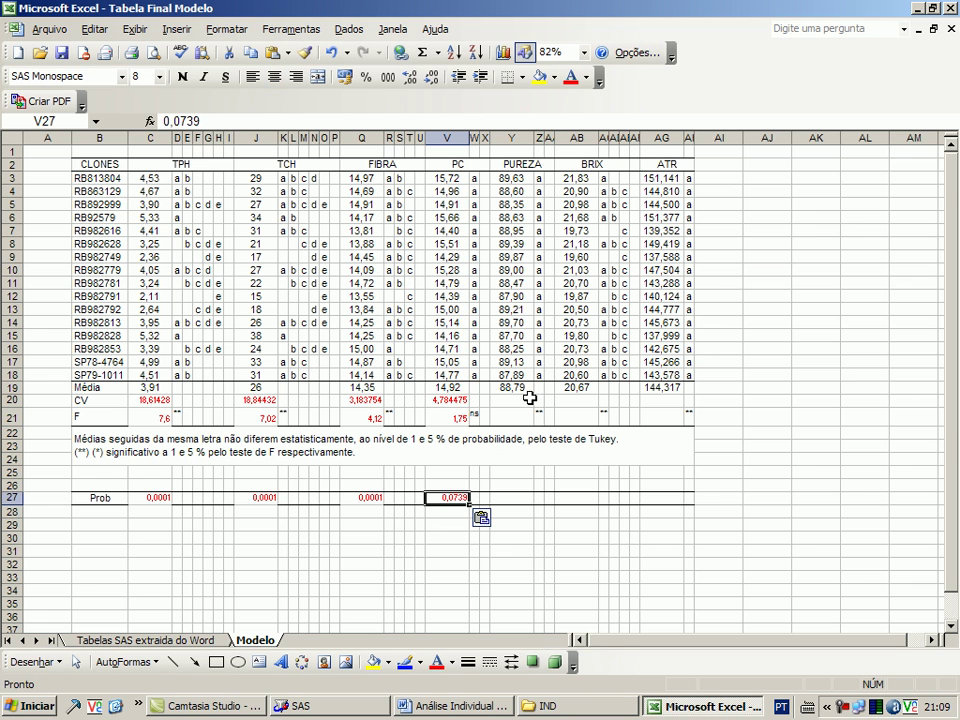
Copy the PUREZA Coeff Var, 1,710401, from the Word document into the CV cell Y20 in Excel.
key("alt+Tab")
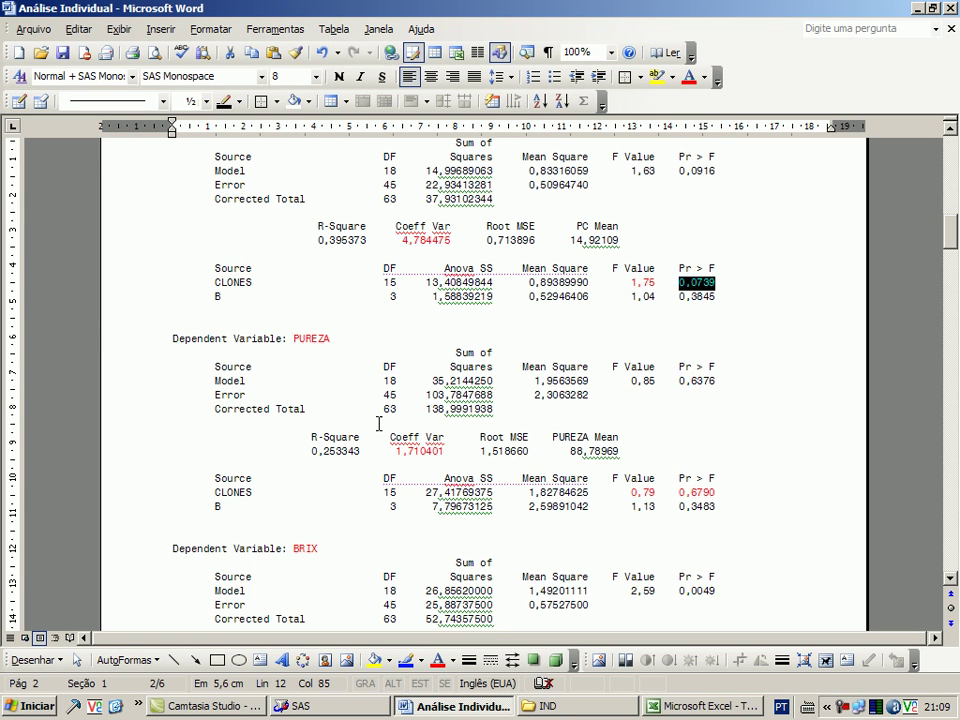
left_click_drag(399, 451, 444, 452)
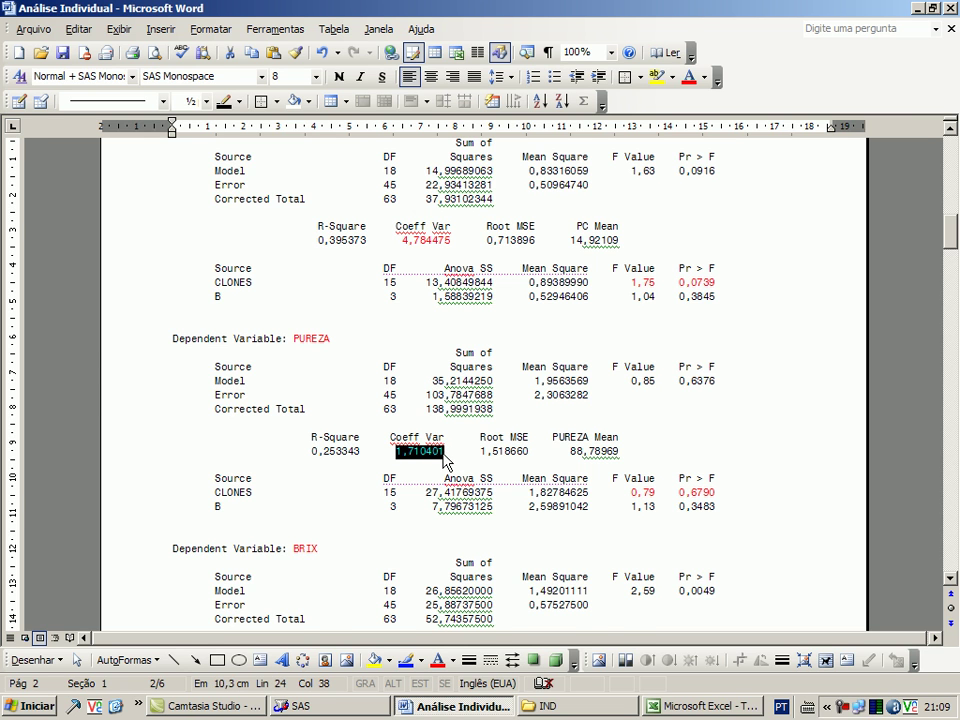
key("alt+Tab")
key("ctrl+v")
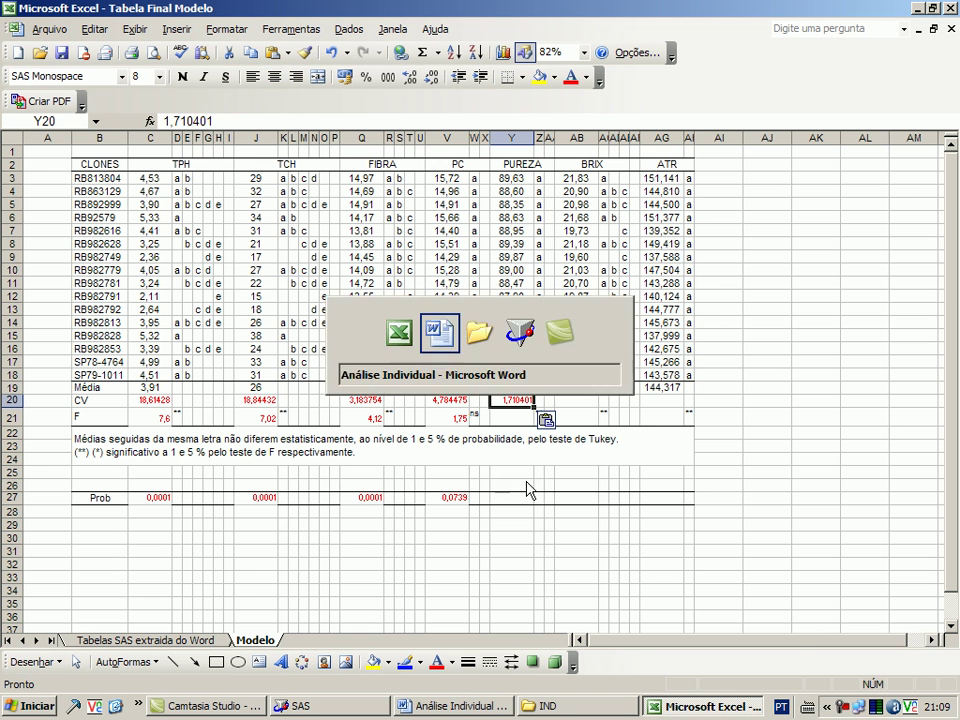
Copy the PUREZA F value for CLONES, 0,79, from the Word document into the F cell Y21 in Excel.
key("alt+Tab")
double_click(650, 493)
key("shift+Left")
key("shift+Left")
key("alt+Tab")
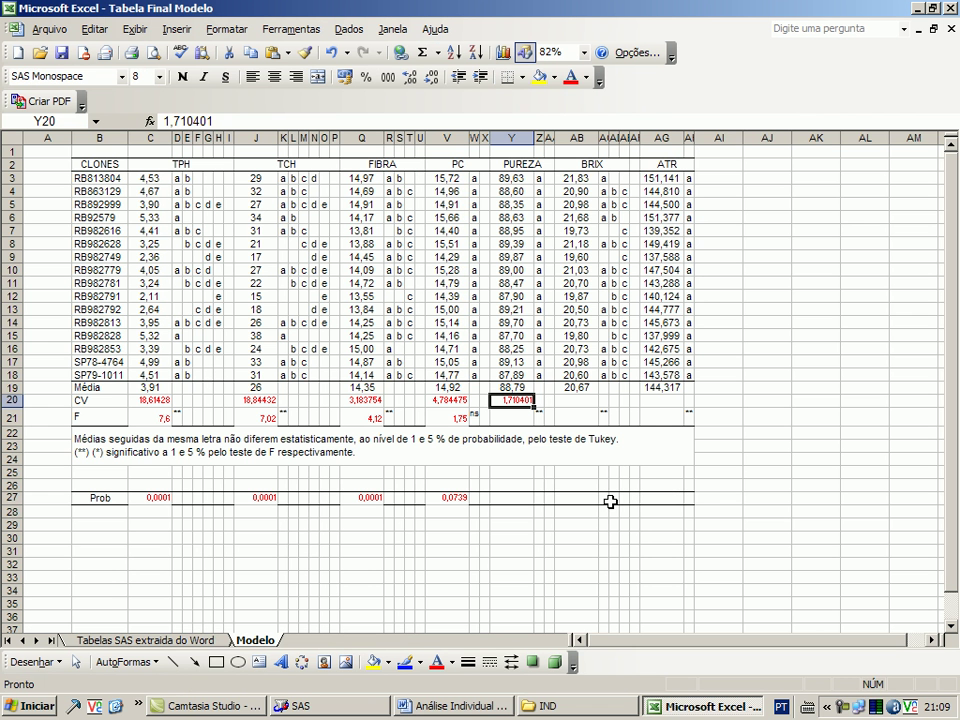
left_click(519, 417)
key("ctrl+v")
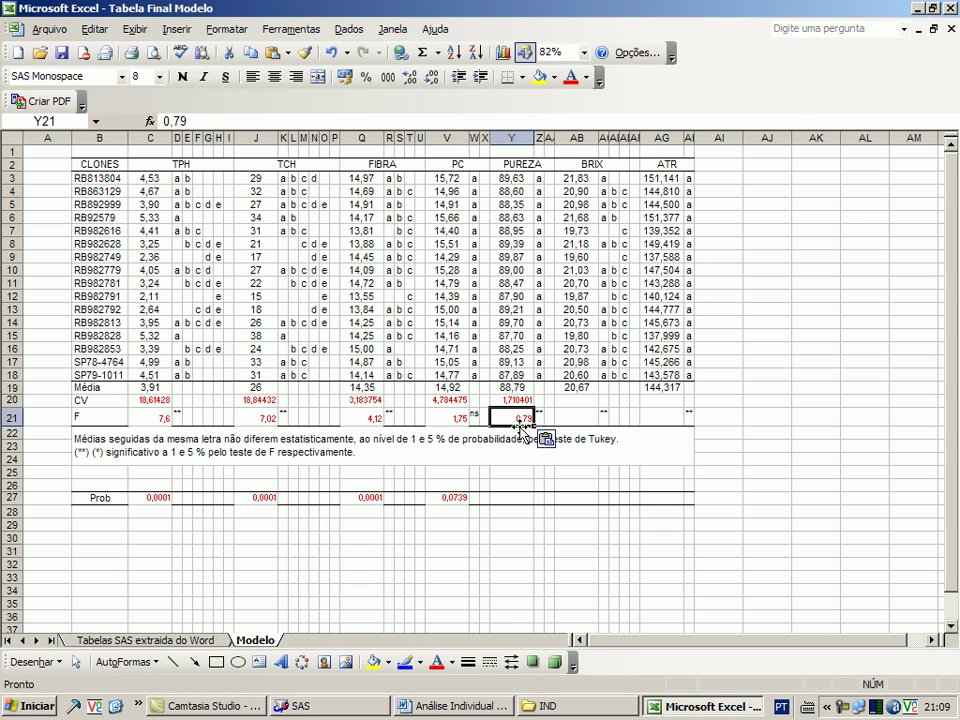
Copy the PUREZA Pr > F value for CLONES, 0,6790, from the Word document into the Prob cell Y27 in Excel.
key("alt+Tab")
left_click_drag(679, 494, 714, 500)
key("ctrl+c")
key("alt+Tab")
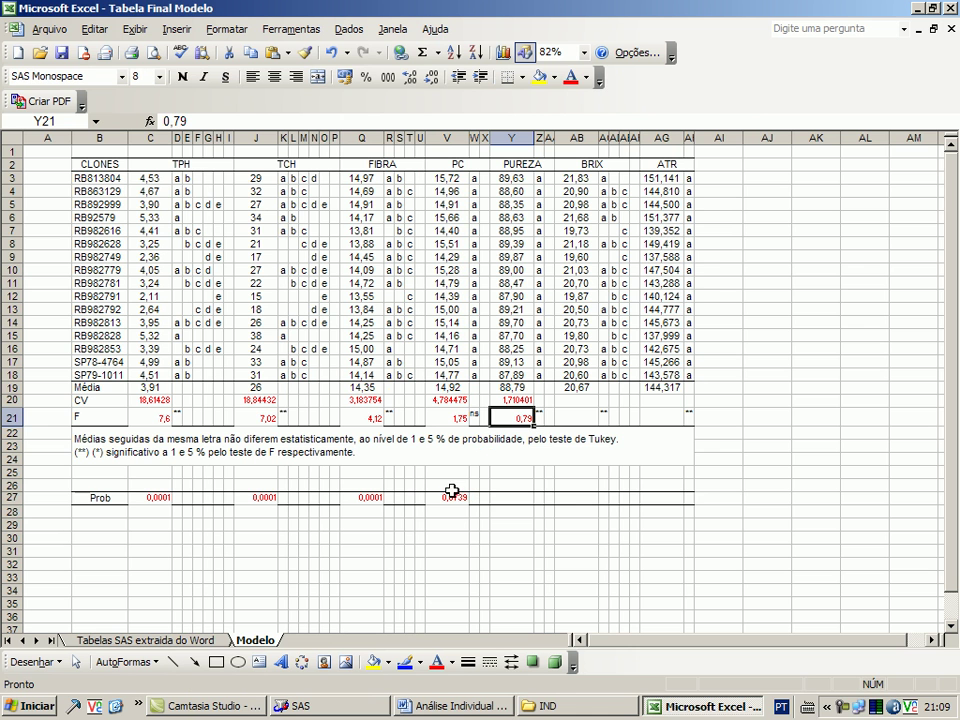
left_click(510, 497)
key("ctrl+v")
Copy the BRIX Coeff Var, 3,668642, from the Word document into the CV cell AB20 in Excel.
left_click(574, 400)
key("alt+Tab")
scroll(524, 470, "down", 3)
scroll(524, 470, "down", 3)
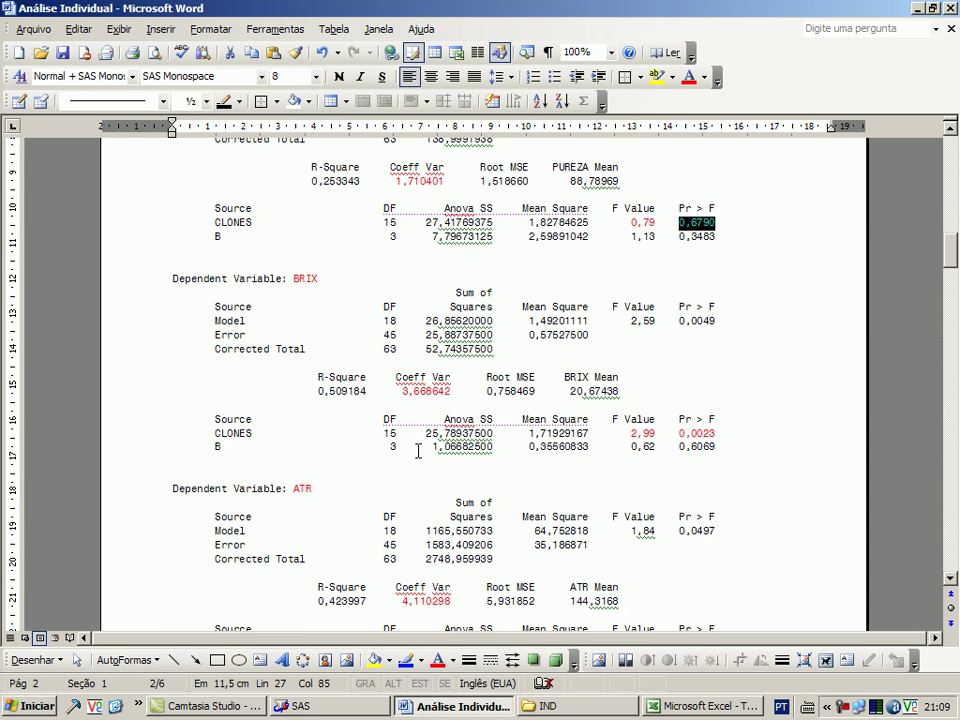
left_click_drag(404, 389, 445, 388)
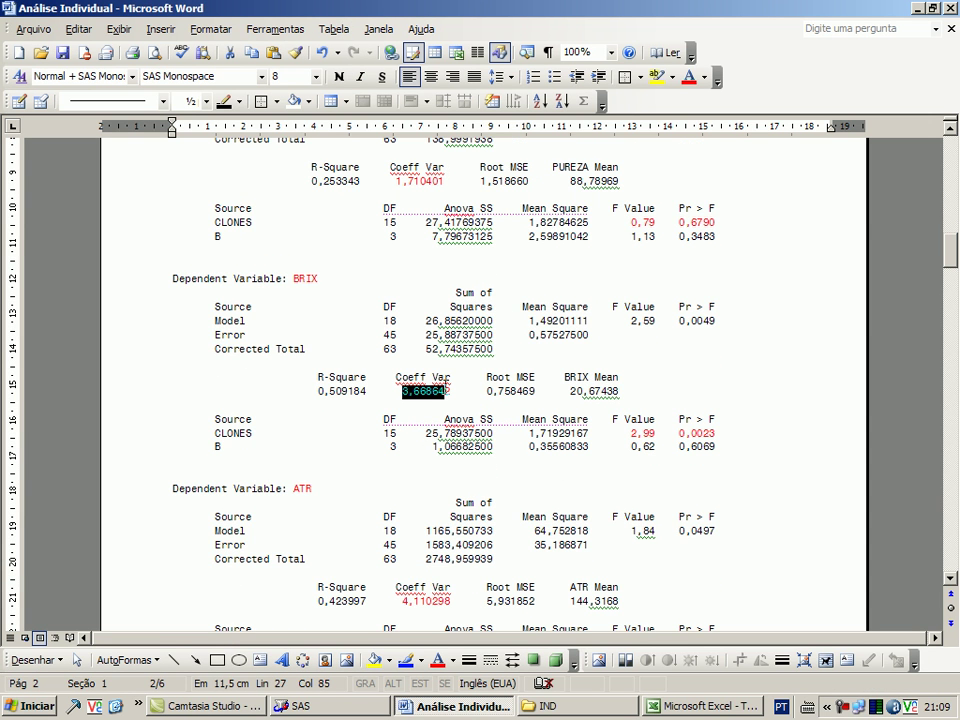
key("alt+Tab")
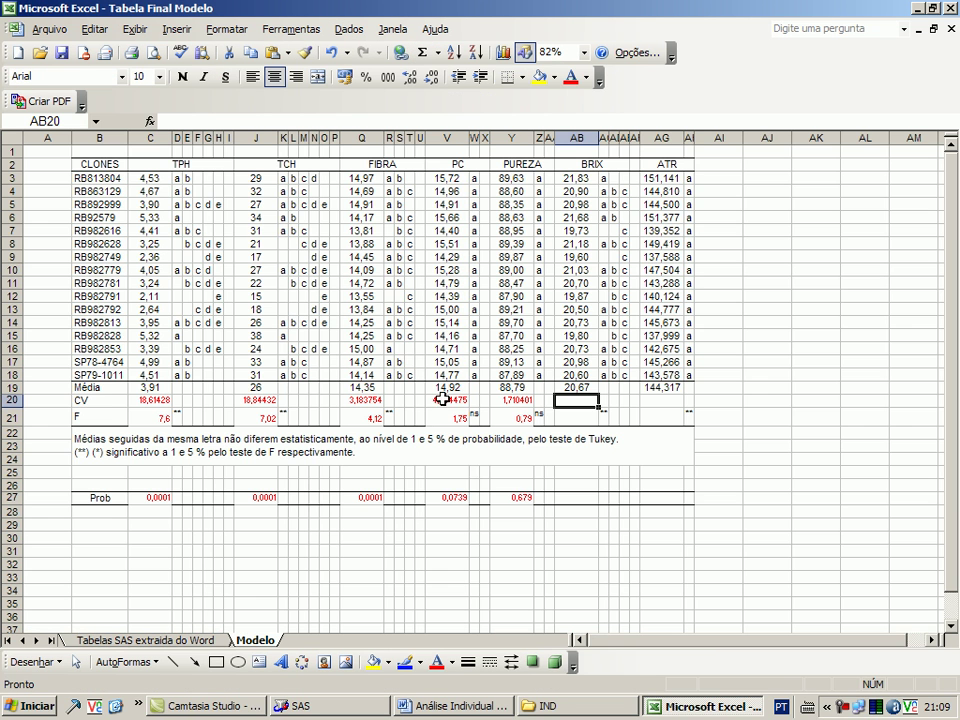
Copy the BRIX F value for CLONES, 2,99, from the Word document into the F cell AB21 in Excel.
key("alt+Tab")
left_click_drag(632, 434, 655, 435)
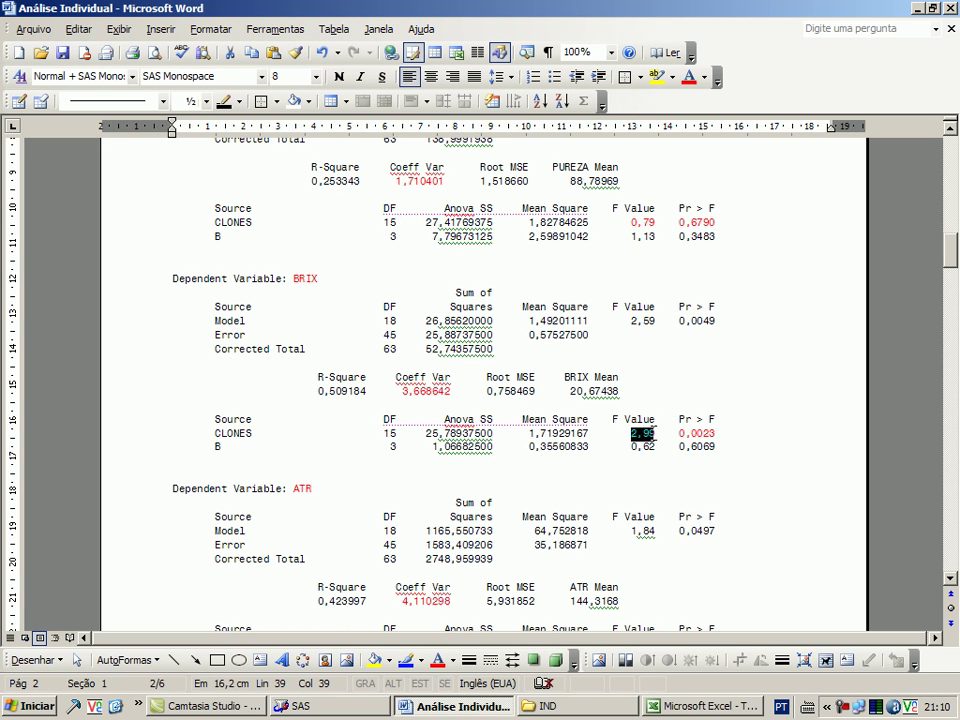
key("alt+Tab")
left_click(590, 418)
key("ctrl+v")
Copy the BRIX Pr > F value for CLONES, 0,0023, from the Word document into the Prob cell AB27 in Excel.
key("alt+Tab")
left_click_drag(680, 433, 712, 433)
key("alt+Tab")
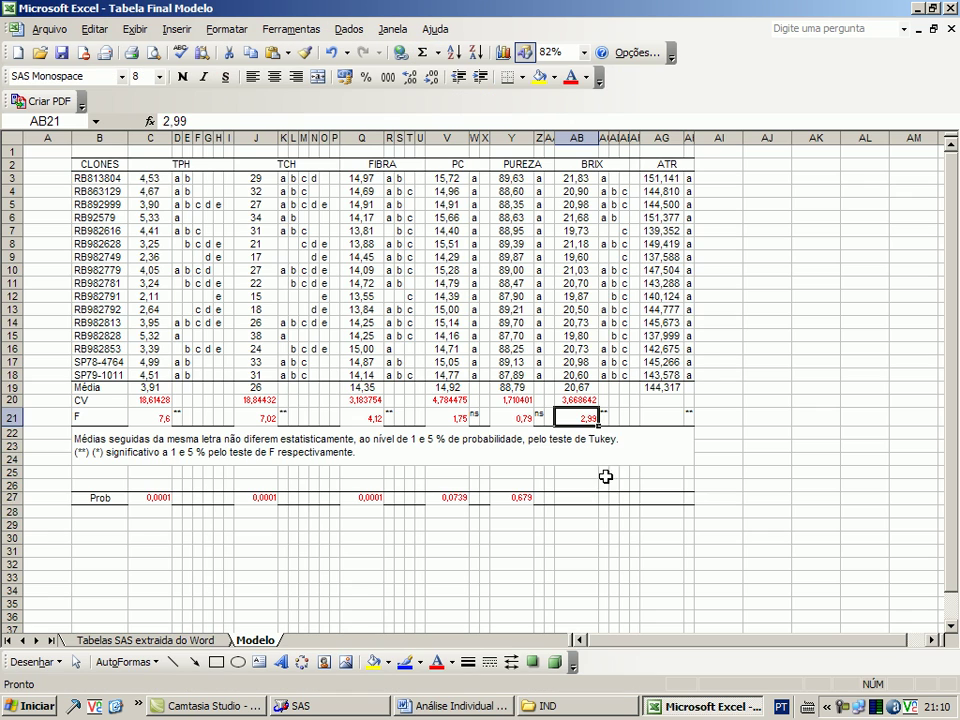
left_click(576, 497)
key("ctrl+v")
Copy the ATR Coeff Var, 4,110298, from the Word document into the CV cell AG20 in Excel.
left_click(660, 400)
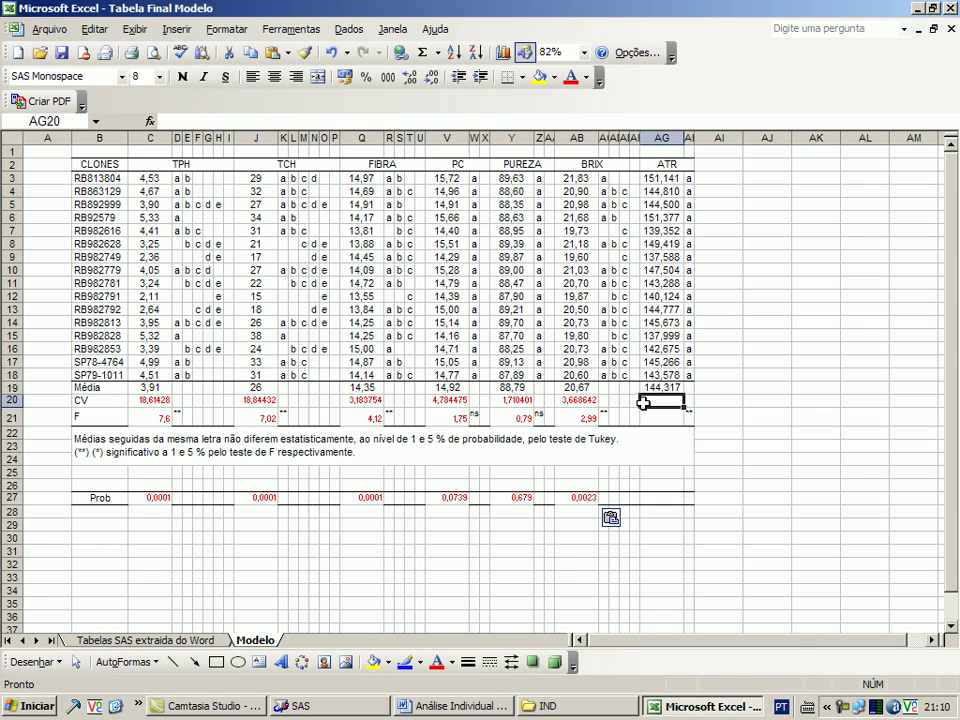
key("alt+Tab")
left_click_drag(403, 421, 438, 421)
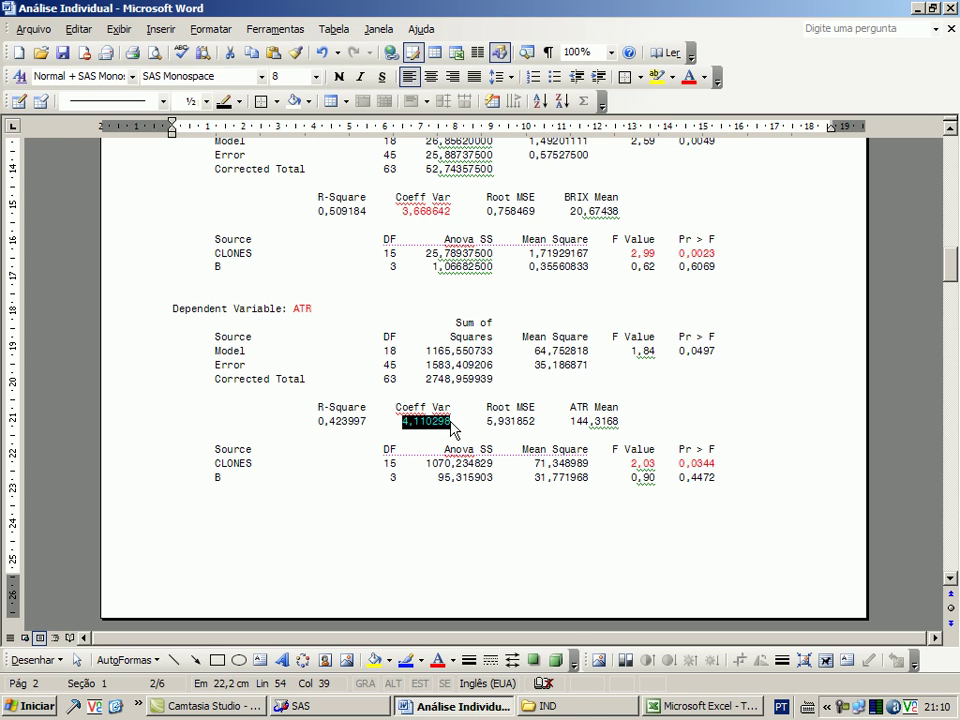
key("alt+Tab")
key("ctrl+v")
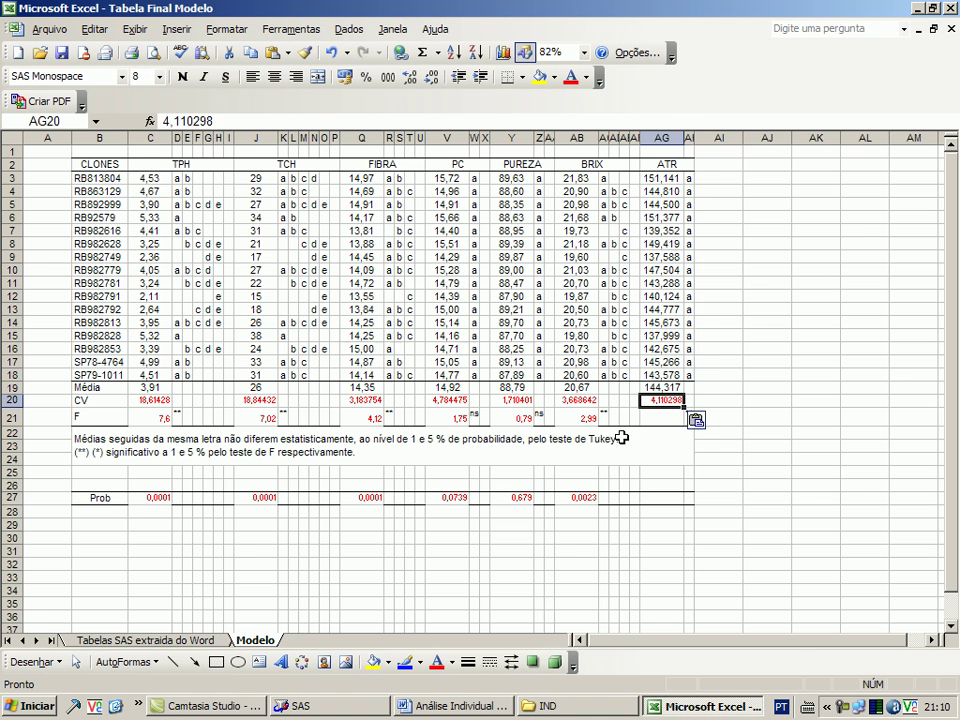
Copy the ATR F value for CLONES, 2,03, from the Word document into the F cell AG21 in Excel.
key("alt+Tab")
left_click_drag(630, 463, 652, 464)
key("ctrl+c")
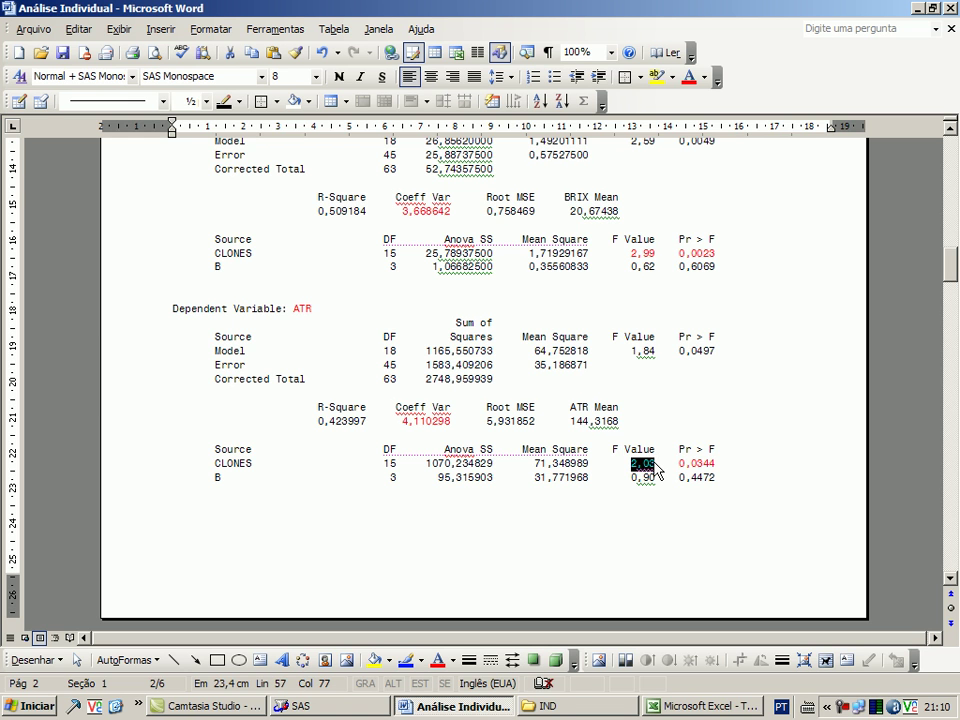
key("alt+Tab")
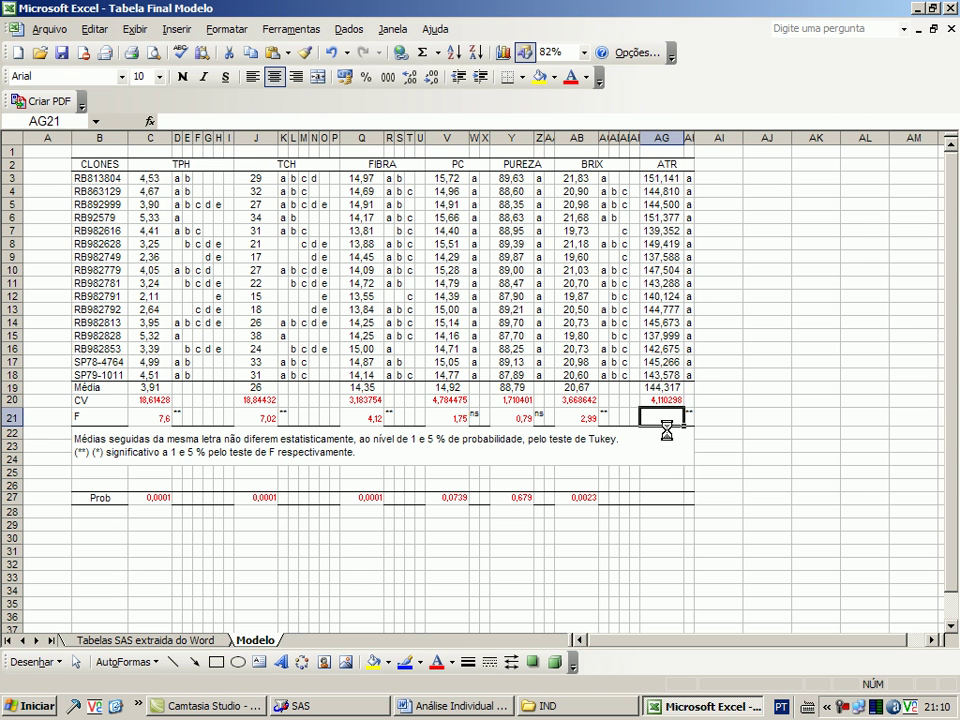
Copy the ATR Pr > F value for CLONES, 0,0344, from the Word document into the Prob cell AG27 in Excel.
key("alt+Tab")
left_click_drag(679, 463, 706, 474)
key("alt+Tab")
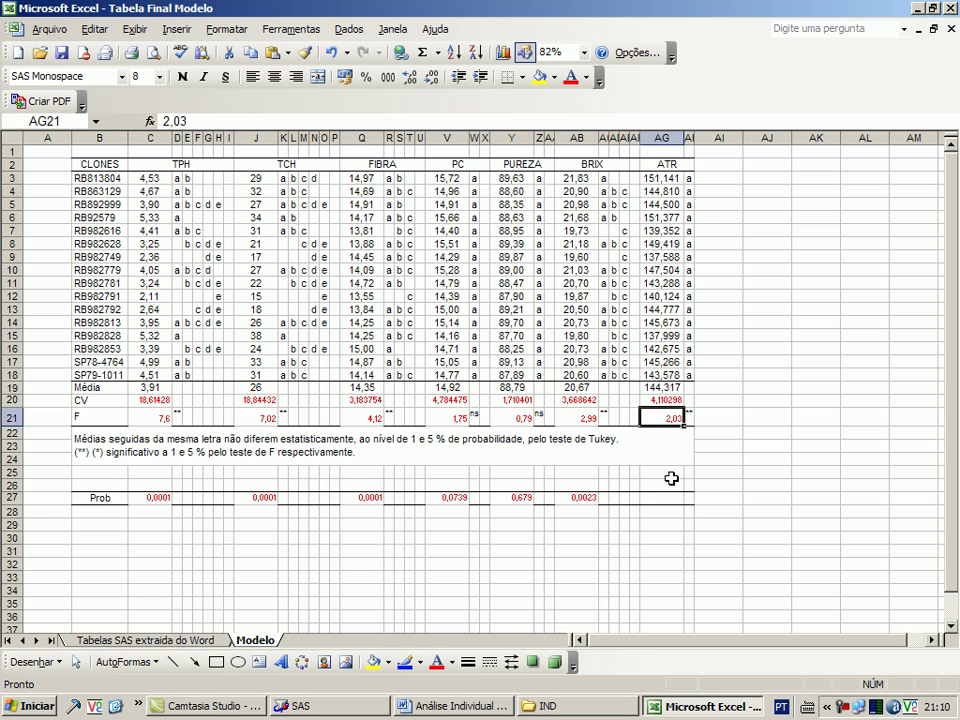
left_click(658, 499)
key("ctrl+v")
Set the font size of the Prob row values in C27:AG27 to 10.
left_click_drag(658, 500, 140, 499)
left_click(508, 79)
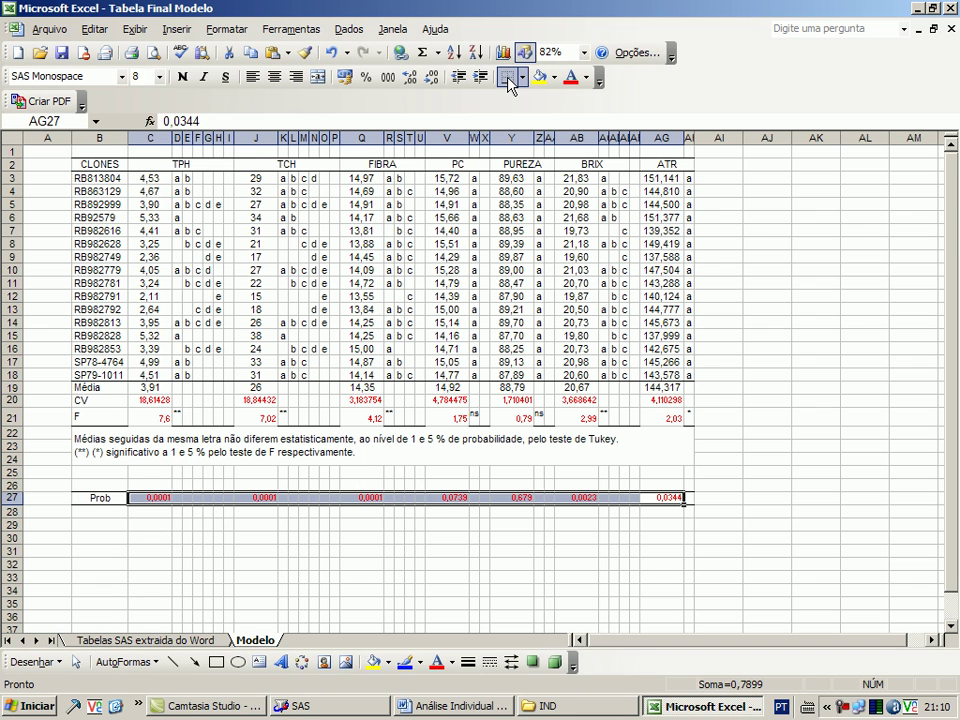
left_click(142, 77)
left_click(158, 76)
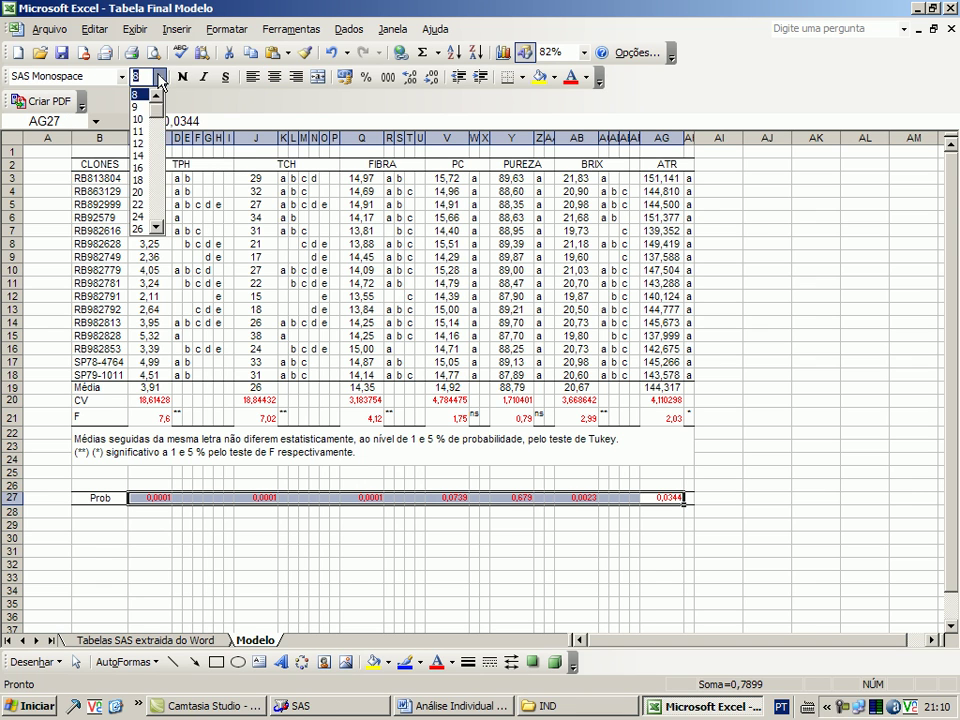
left_click(138, 119)
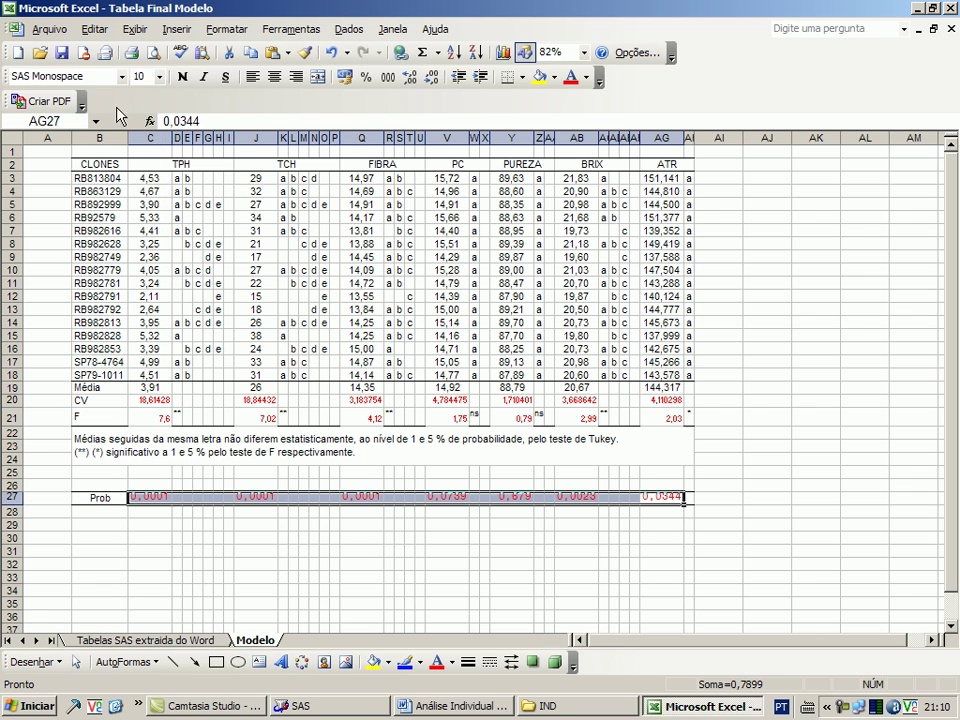
Open the font choices for the Prob row values in C27:AG27 and go to the fonts starting with A.
left_click(121, 77)
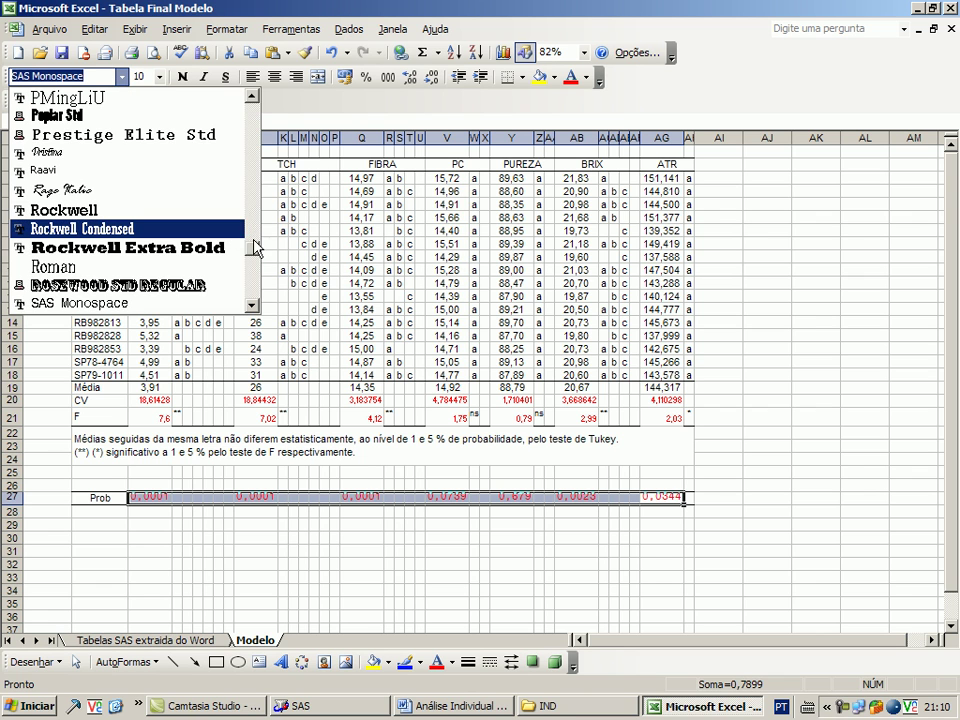
scroll(253, 251, "down", 15)
scroll(251, 125, "up", 15)
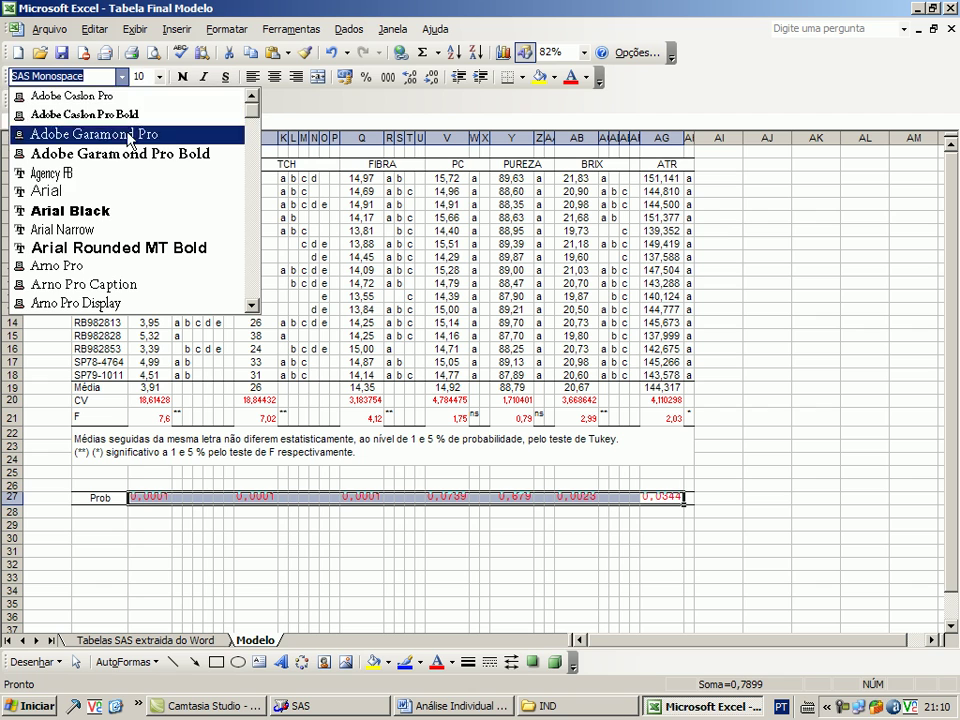
Format the Prob values in row 27 as centred Arial with four decimal places and black font colour.
left_click(100, 189)
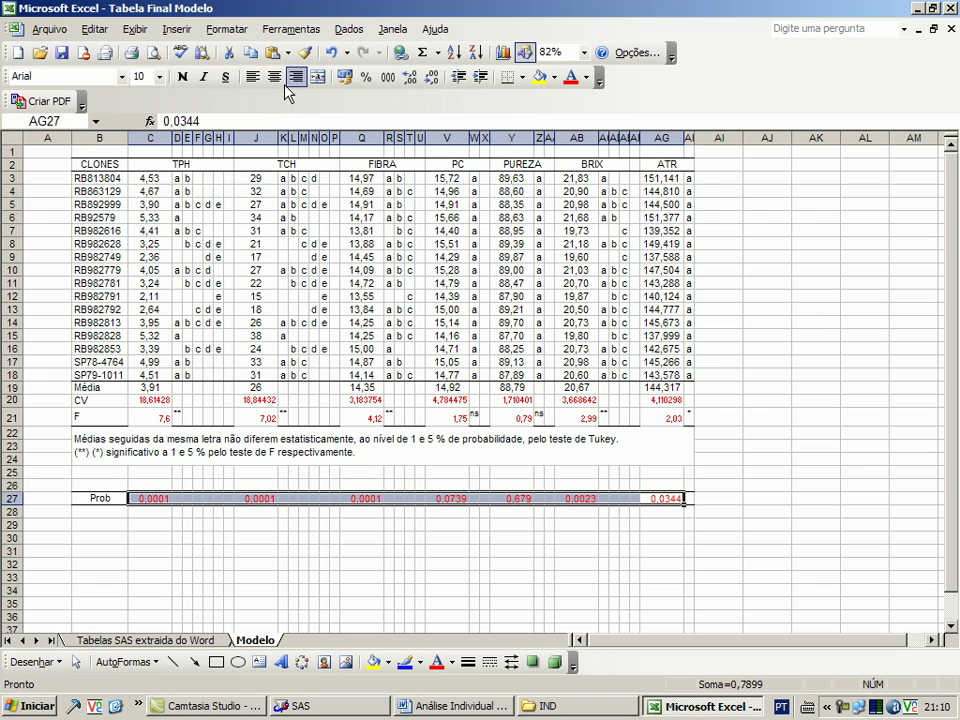
key("Return")
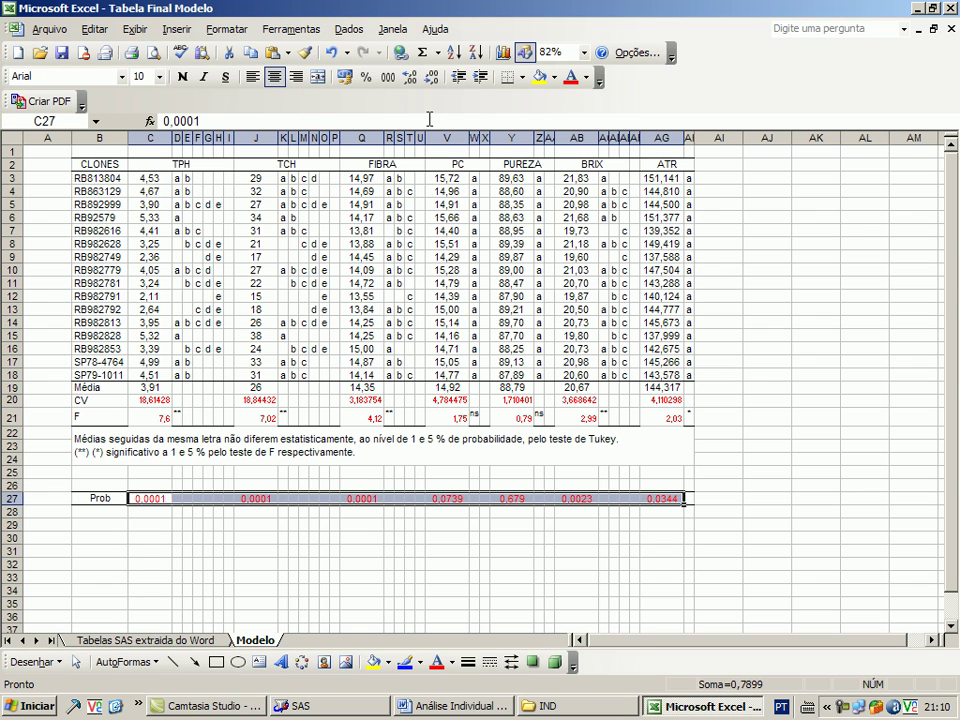
left_click(411, 80)
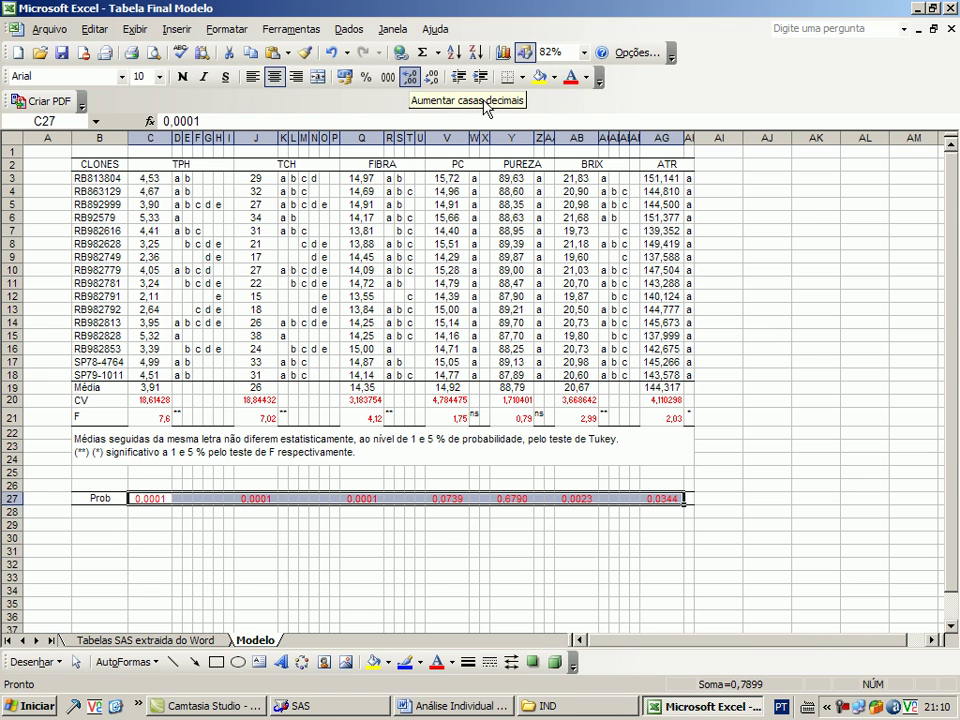
left_click(586, 77)
left_click(584, 78)
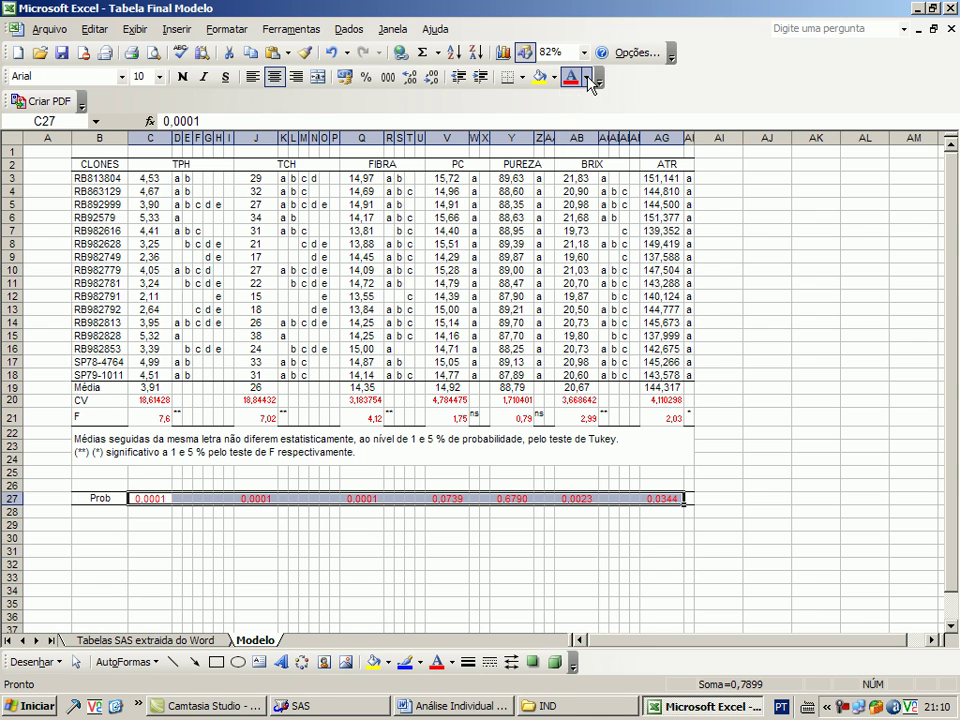
left_click(584, 78)
left_click(586, 111)
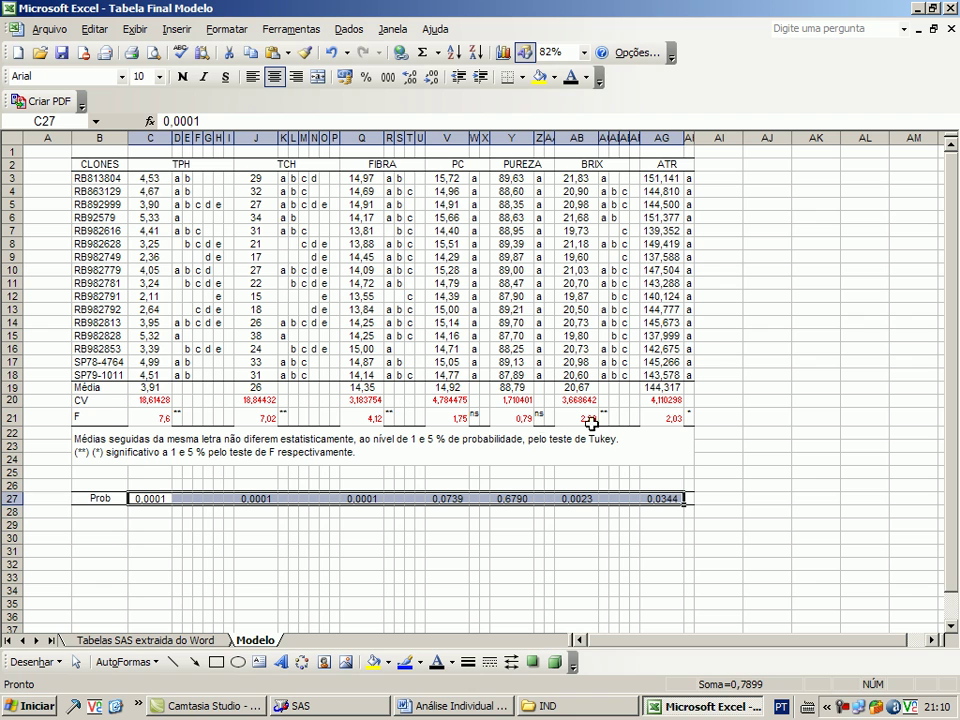
Centre the CV and F values of all seven variables in rows 20 and 21, in black at font size 10.
left_click(658, 419)
left_click_drag(653, 417, 161, 416)
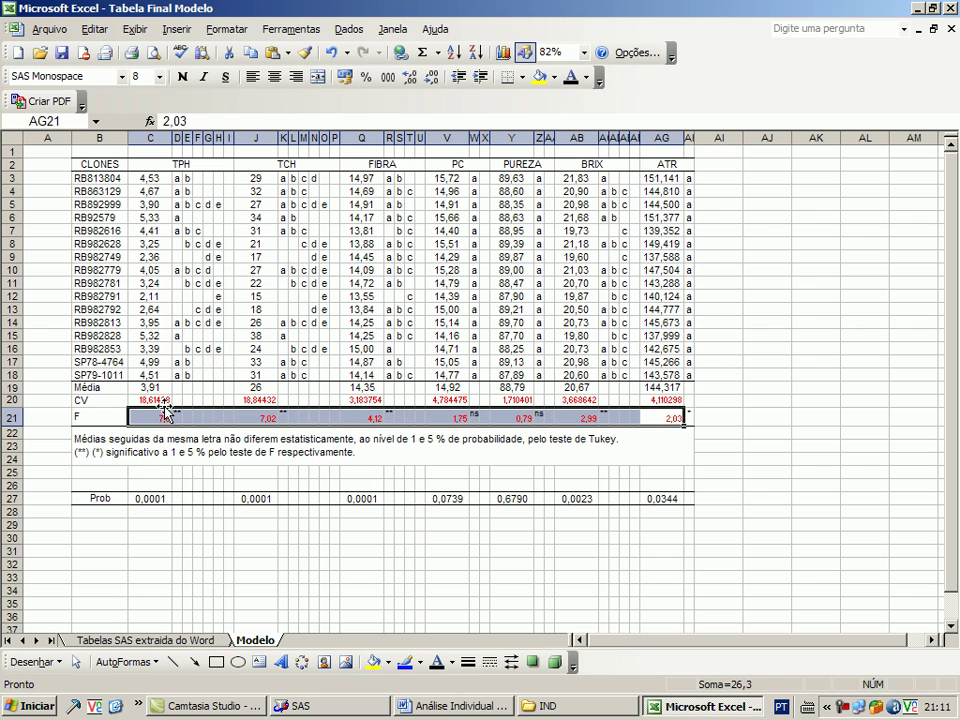
left_click_drag(140, 401, 150, 416)
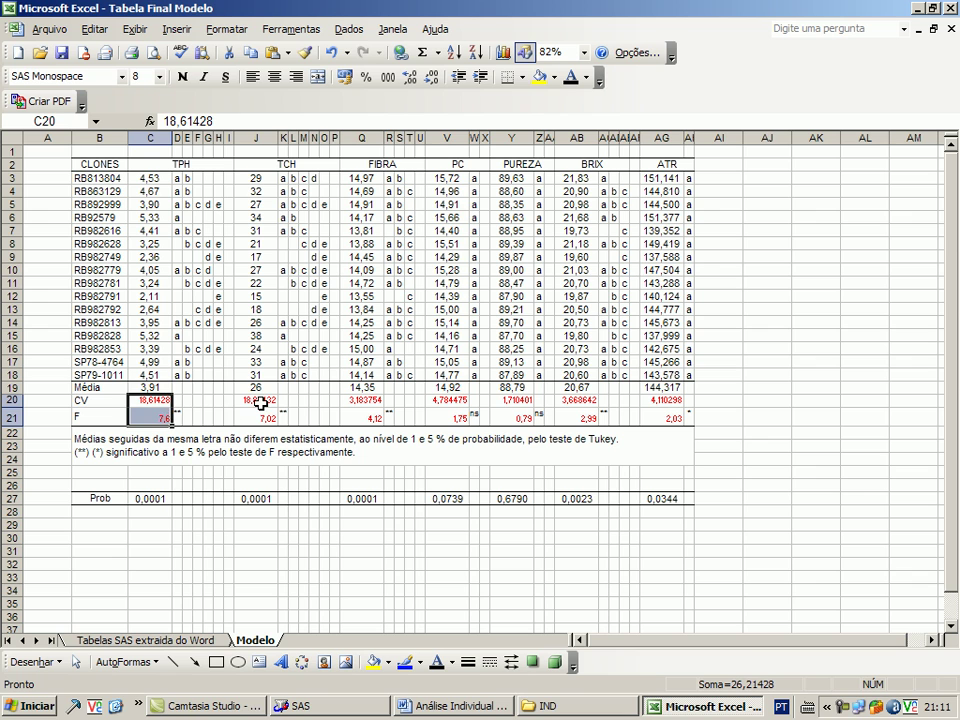
left_click_drag(262, 402, 261, 411)
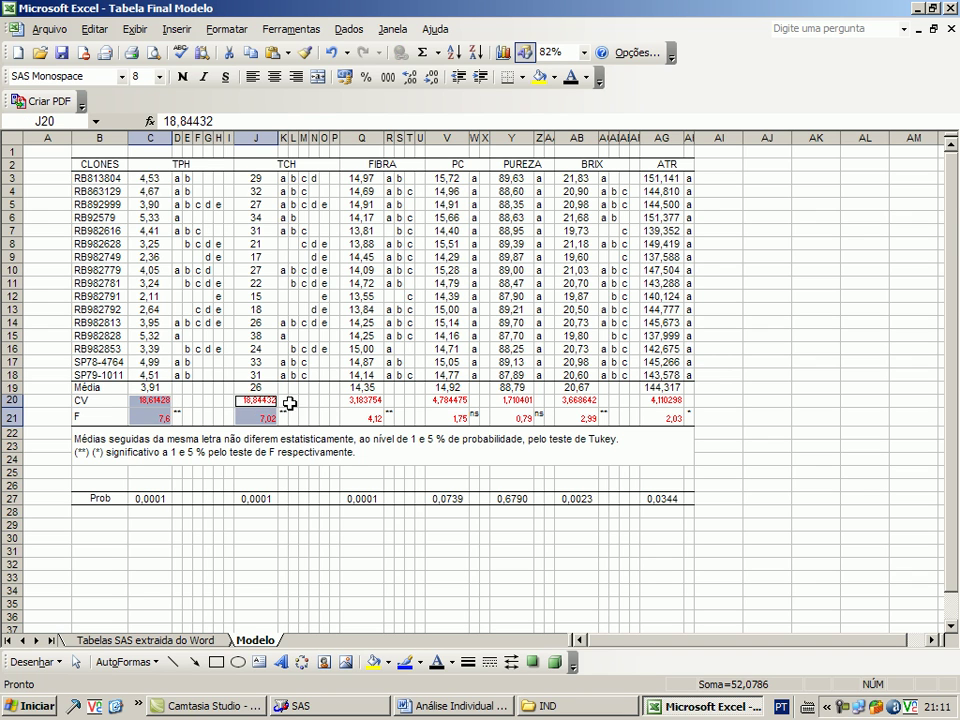
left_click_drag(349, 401, 351, 413)
left_click_drag(440, 402, 508, 416)
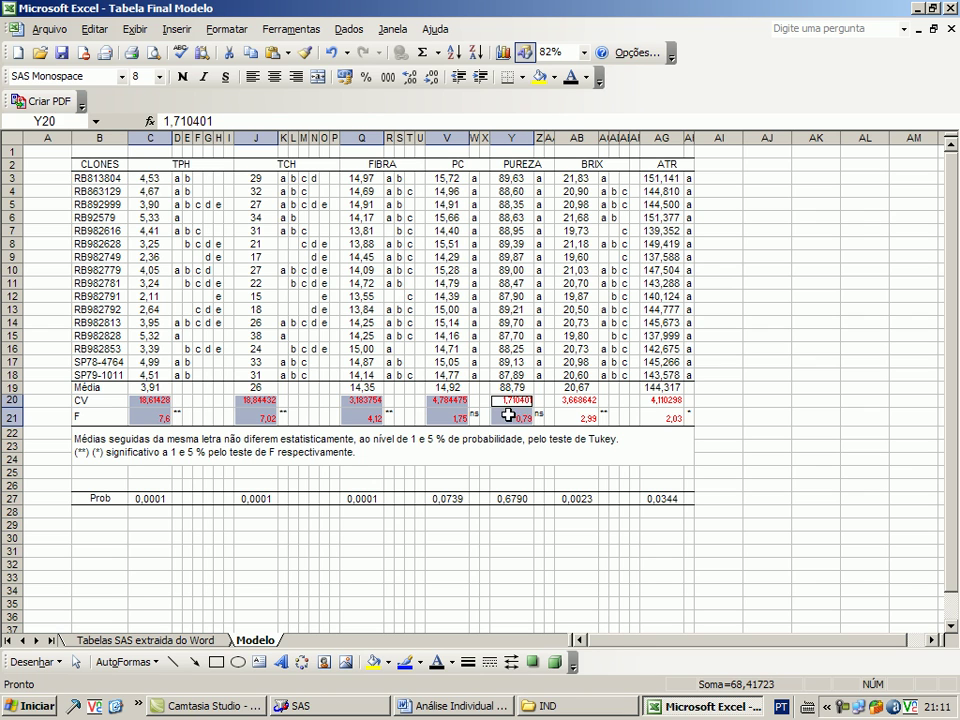
left_click_drag(582, 402, 664, 414)
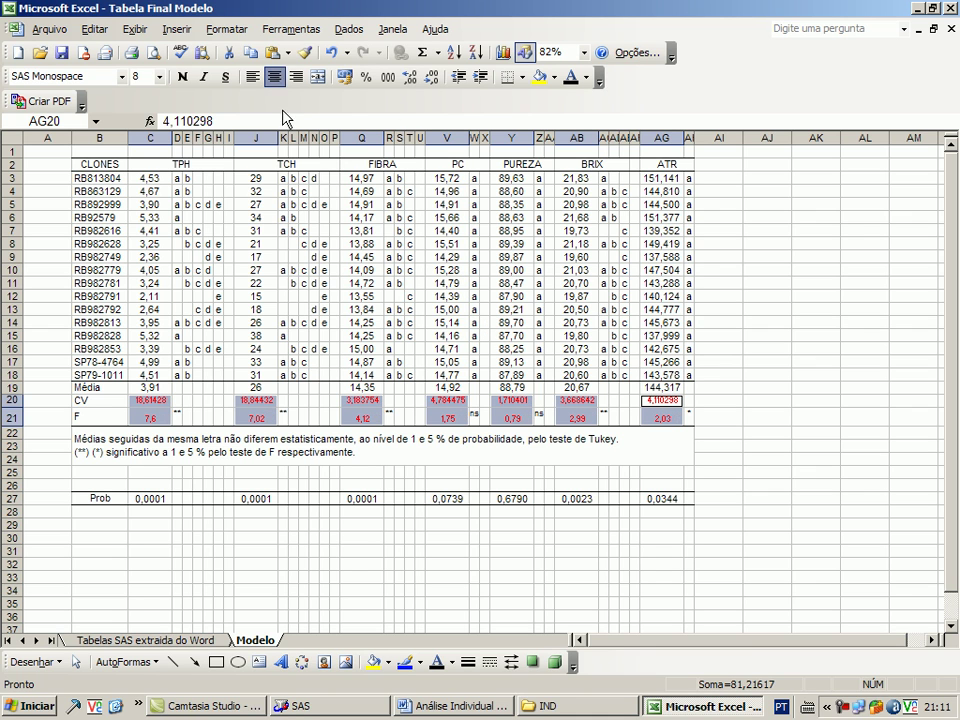
left_click(159, 76)
left_click(138, 119)
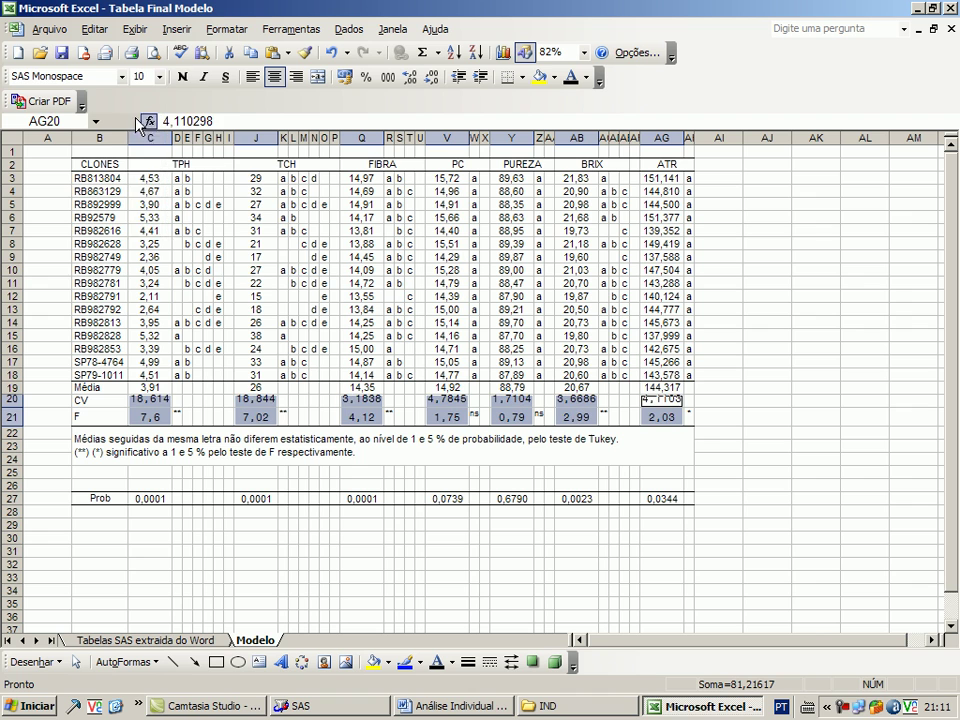
Set the CV and F values in rows 20 and 21 to Arial with two decimal places.
left_click(121, 76)
left_click_drag(257, 257, 257, 100)
left_click(108, 196)
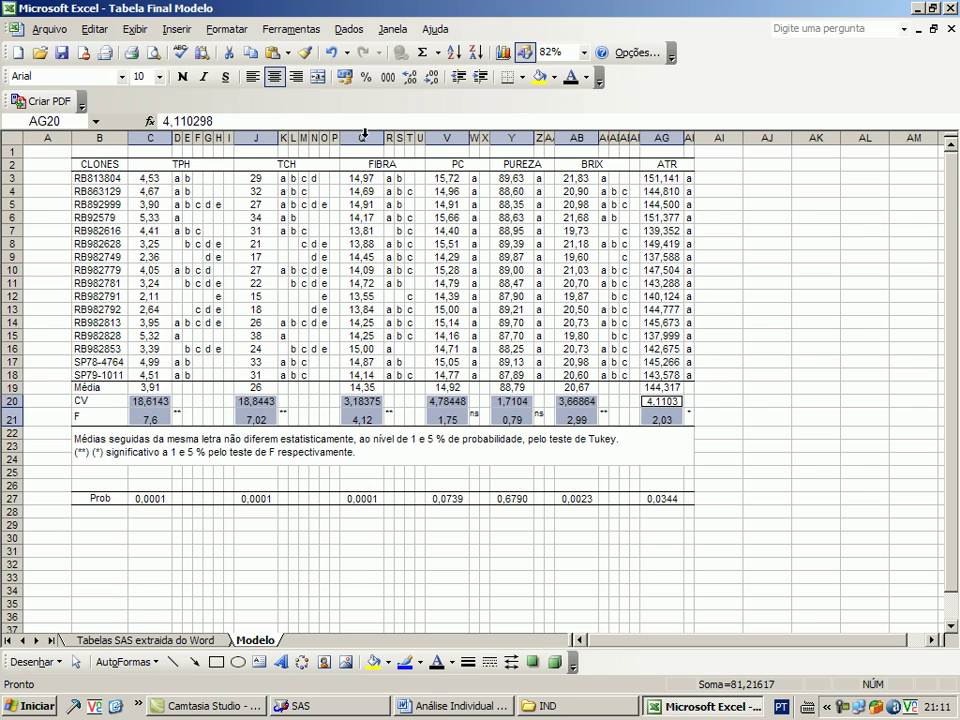
left_click(432, 77)
left_click(432, 77)
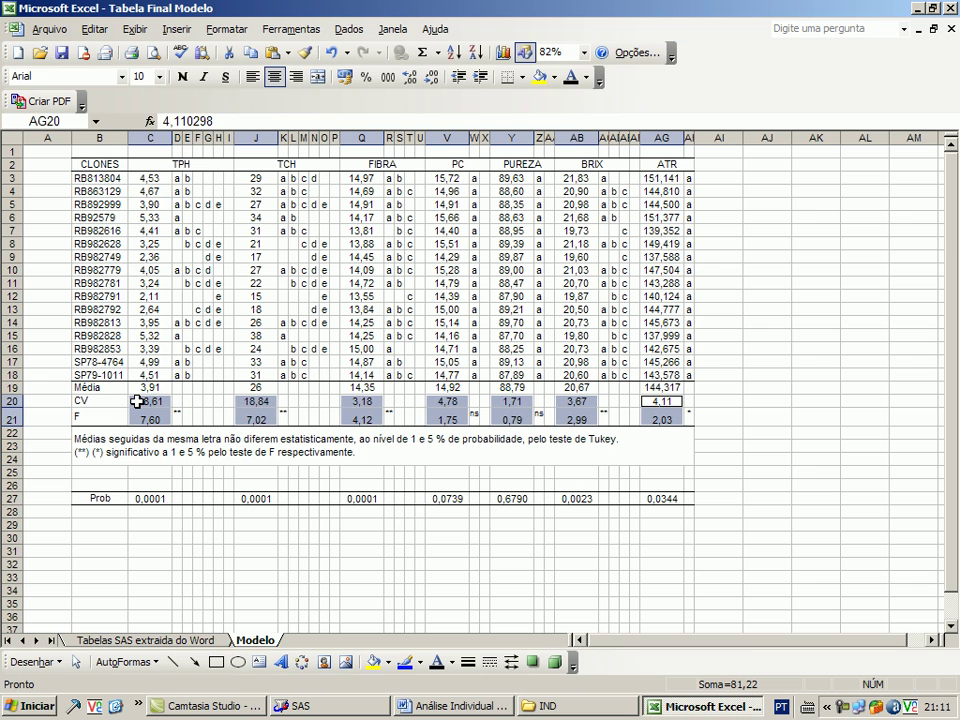
left_click(50, 152)
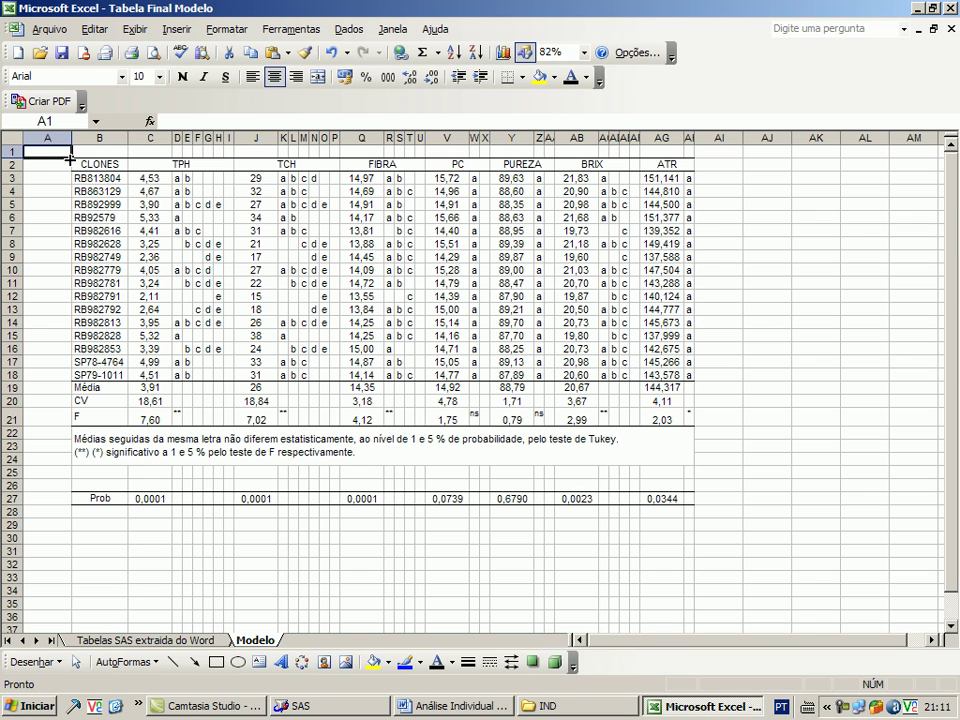
Examine the significance formula beside the TPH F value and the probabilities in row 27 that determine each variable's significance mark.
left_click(178, 418)
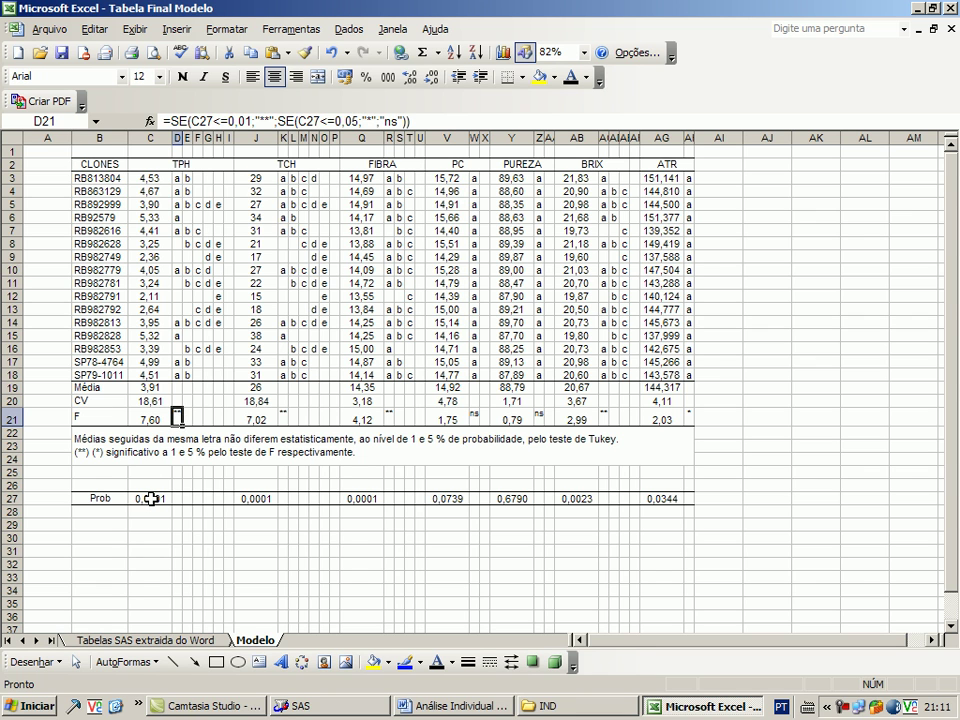
left_click(150, 498)
left_click(238, 498)
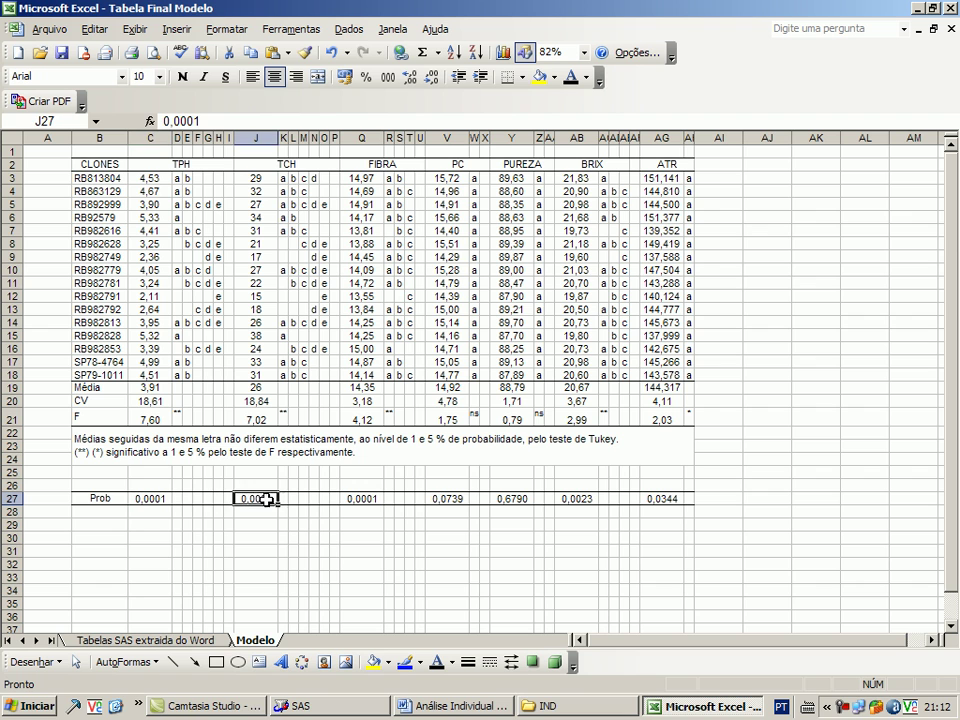
left_click(362, 498)
left_click(464, 497)
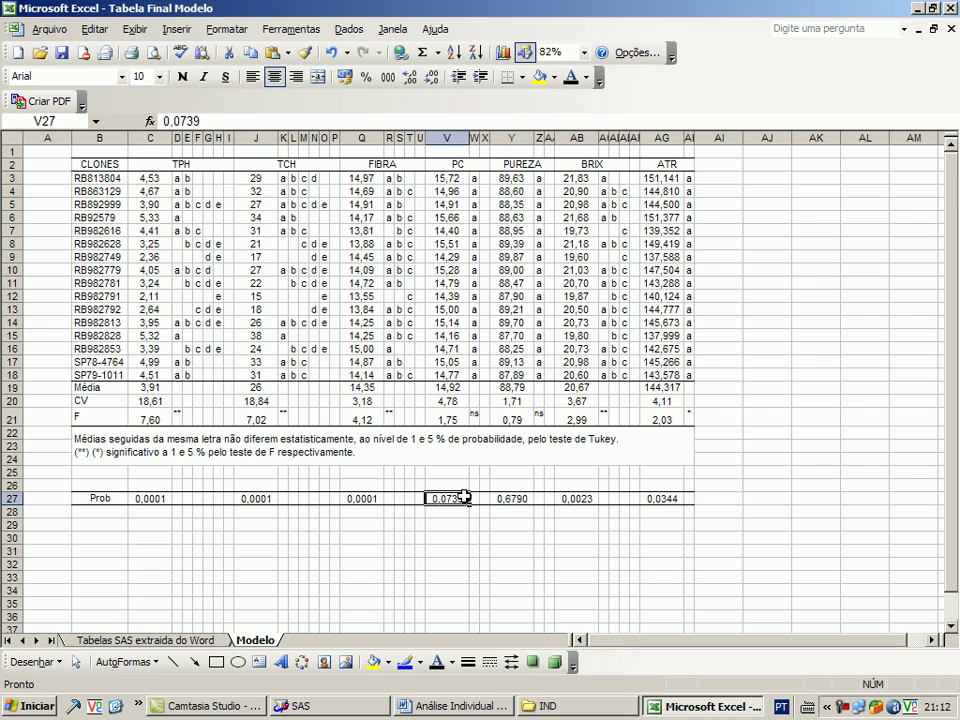
left_click(512, 498)
left_click(563, 497)
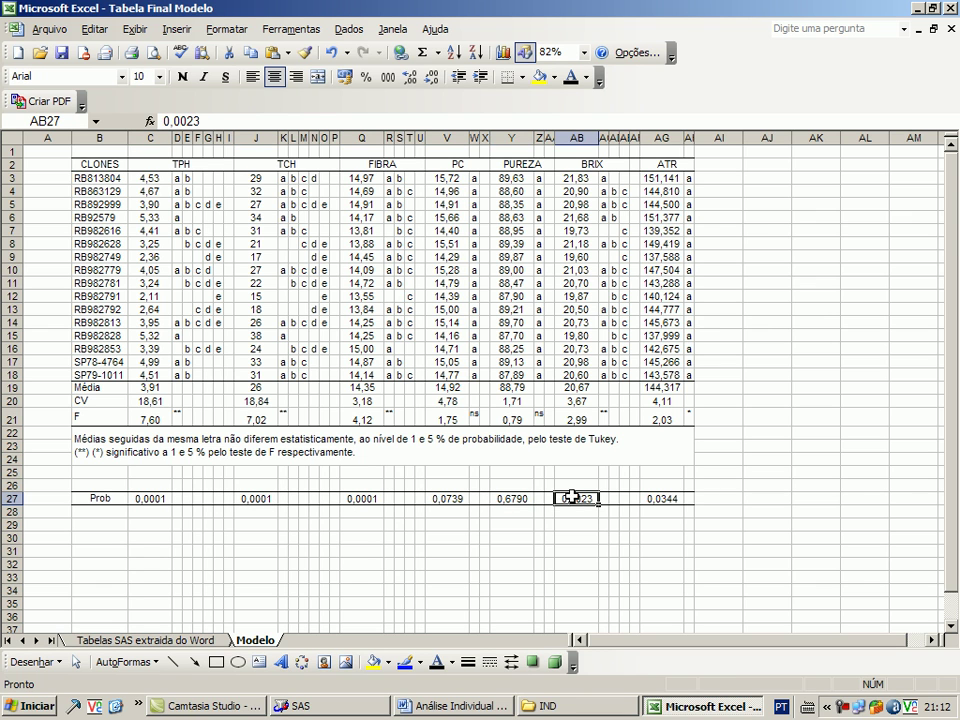
left_click(663, 489)
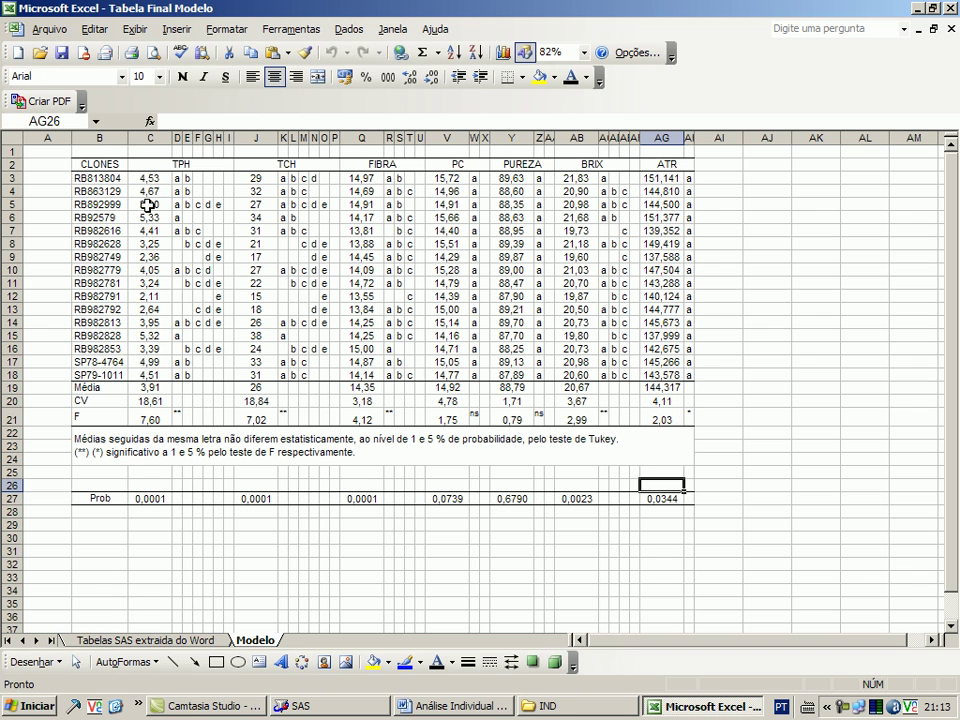
Sort the clone rows 3 to 18, with all their values and letters, by column C in descending order without a header row.
left_click(62, 150)
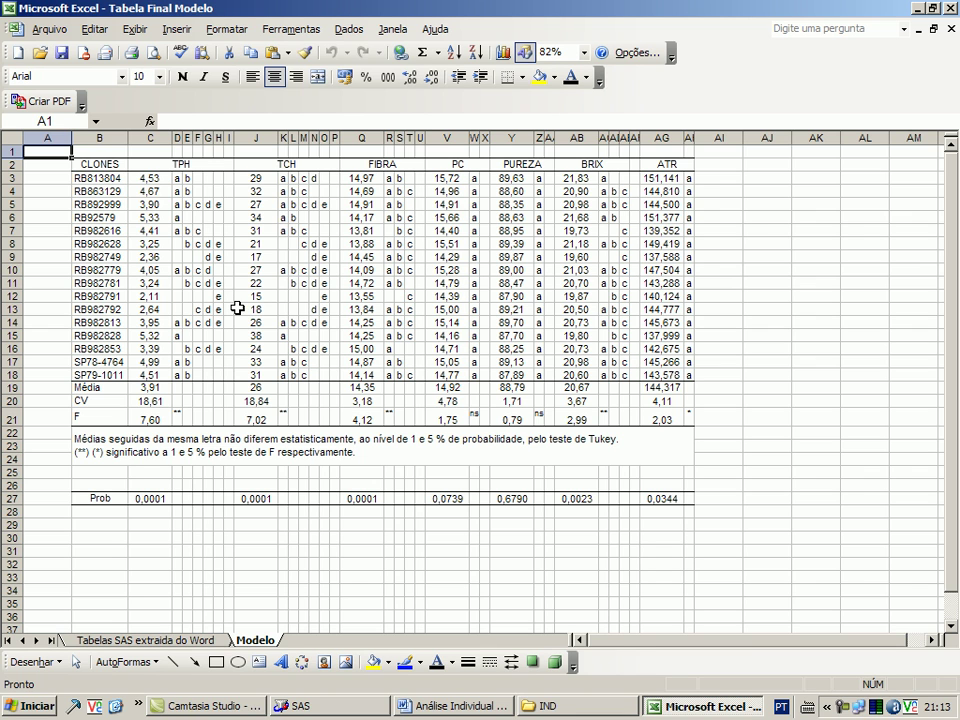
left_click(95, 178)
left_click_drag(95, 178, 692, 370)
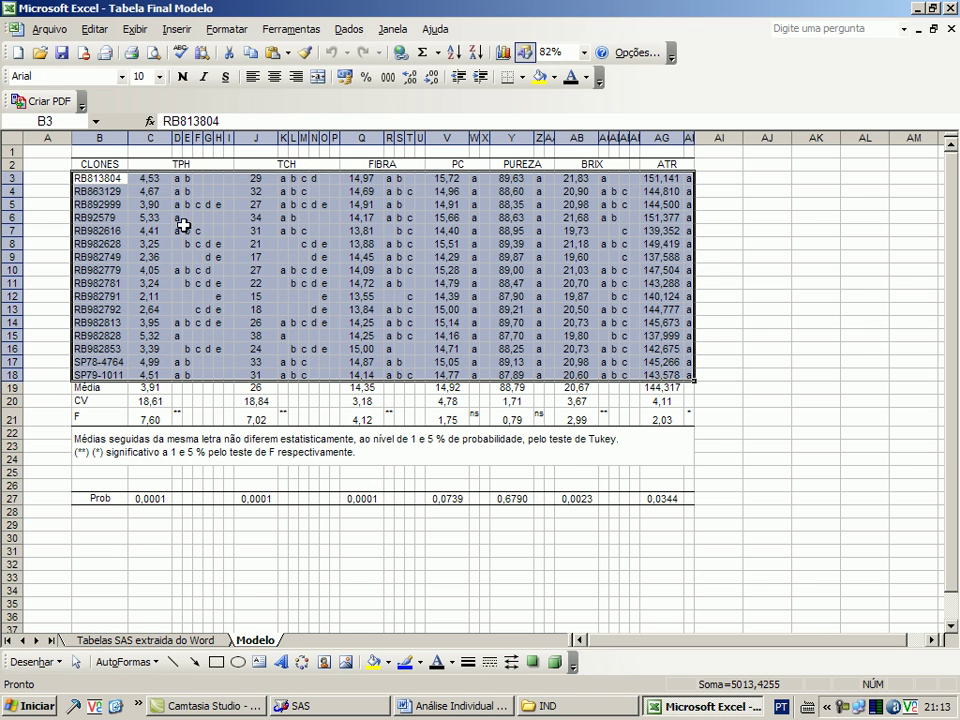
left_click(347, 36)
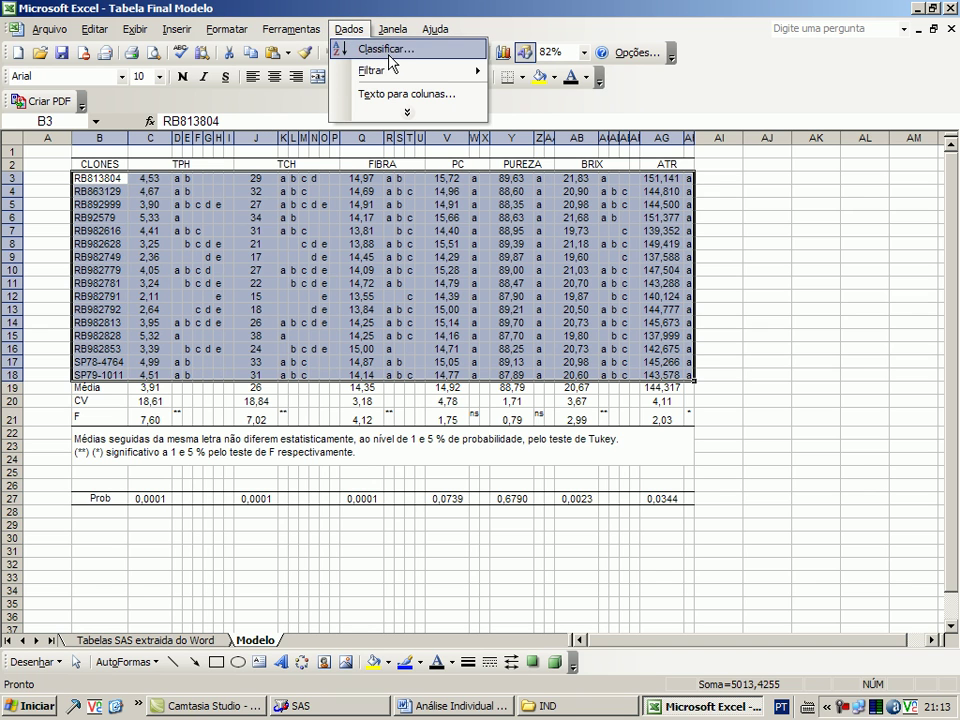
left_click(389, 54)
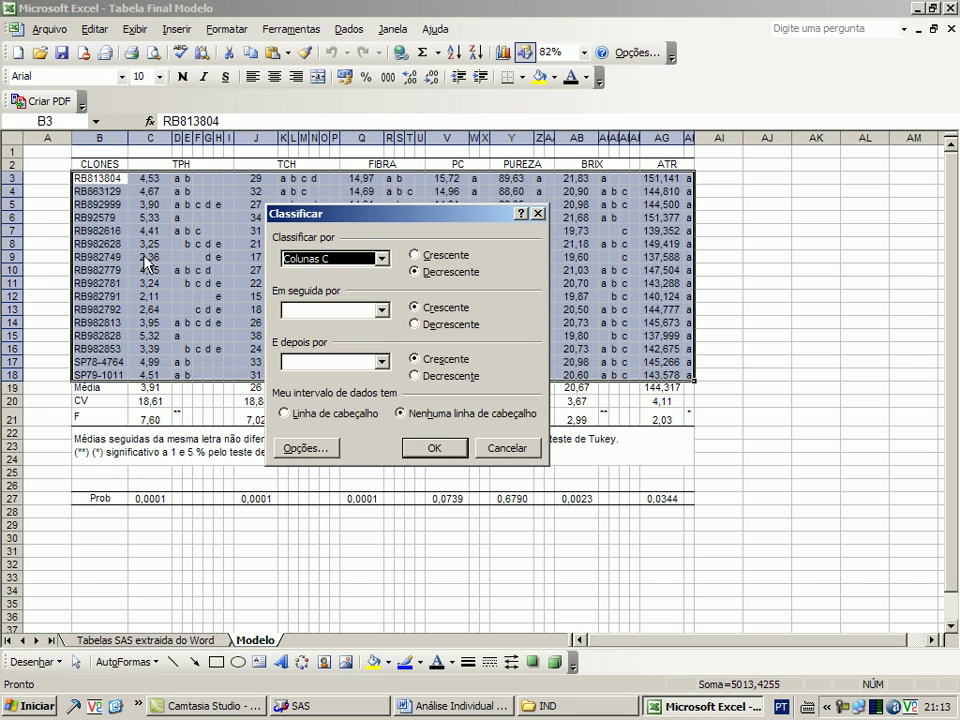
left_click(419, 277)
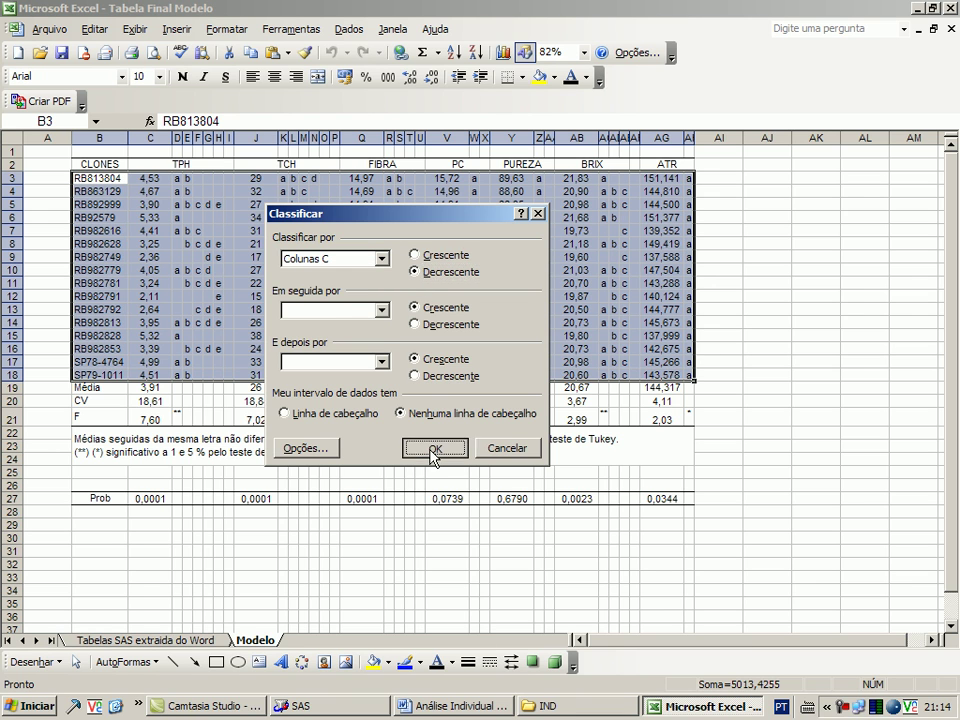
left_click(433, 452)
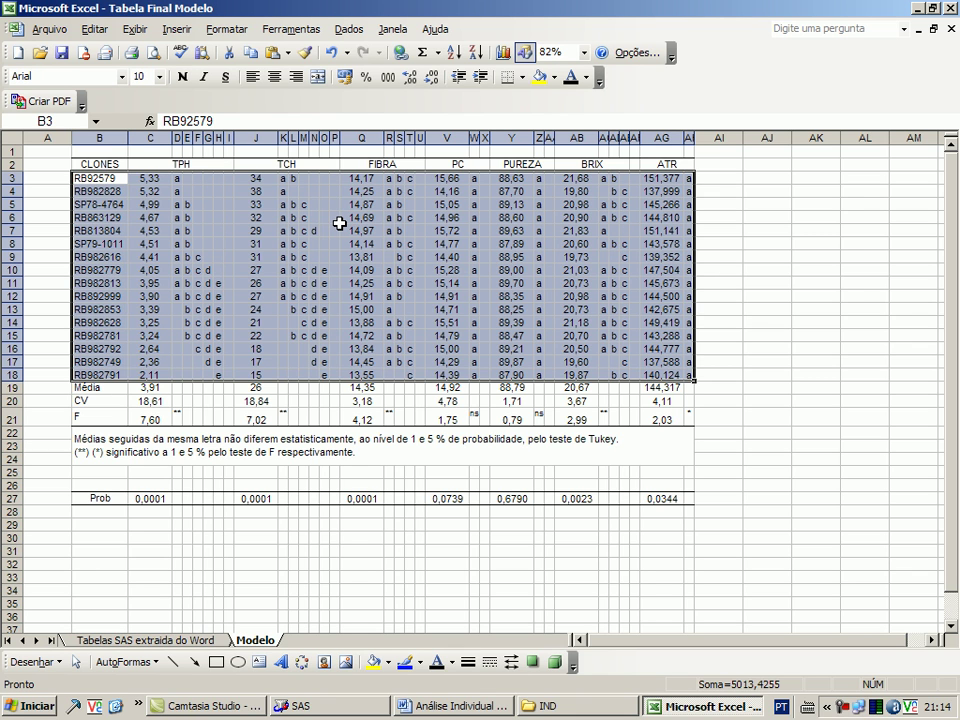
left_click(49, 152)
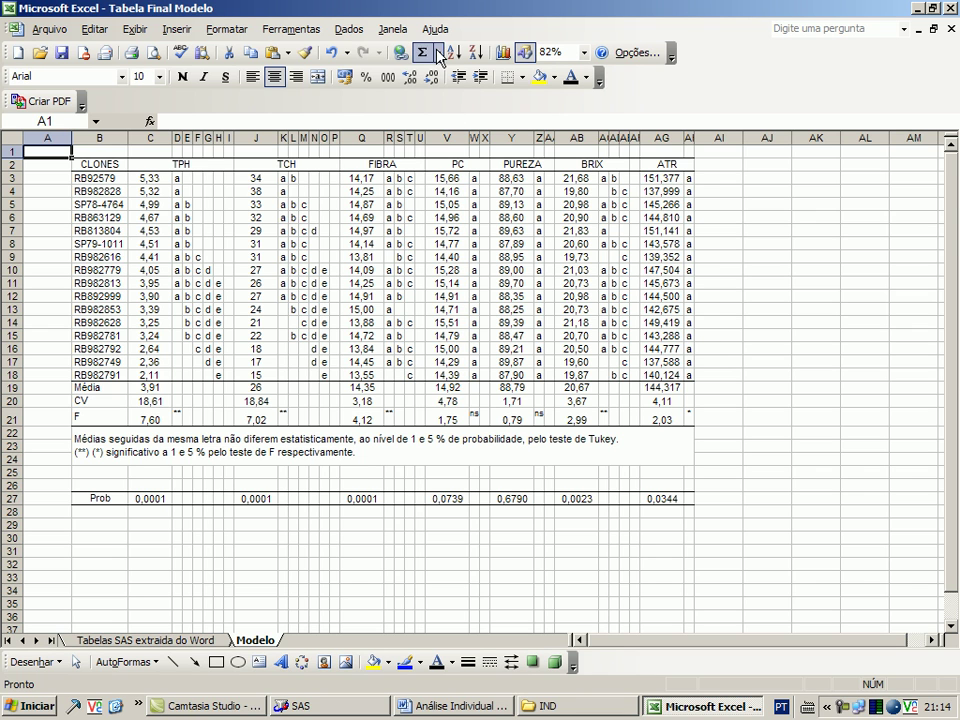
Turn off the gridlines on the Modelo sheet and save the workbook.
left_click(315, 31)
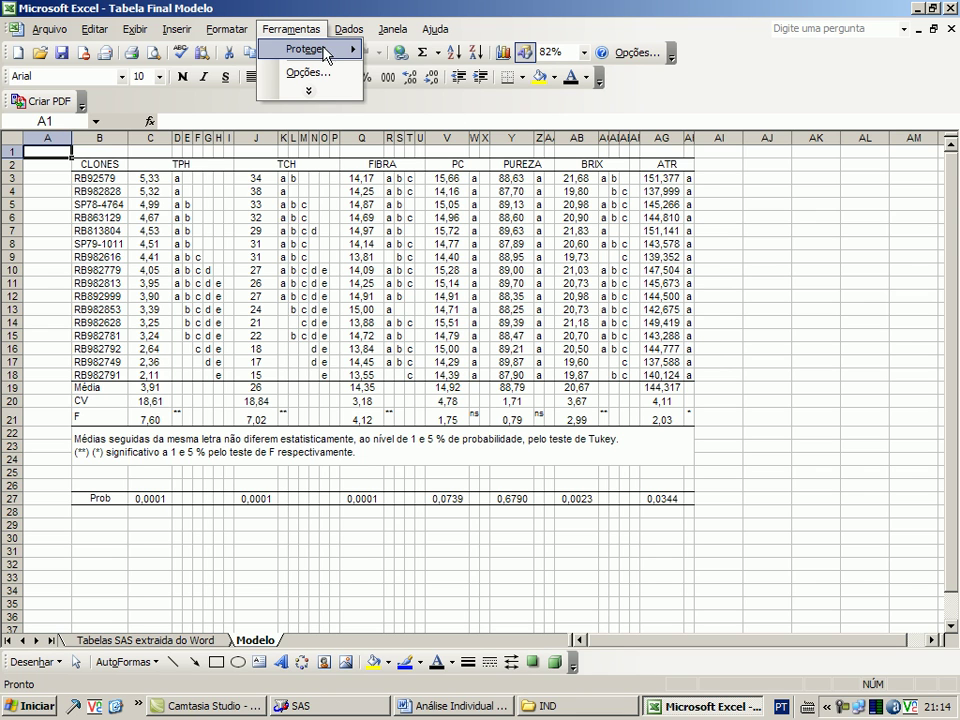
mouse_move(322, 52)
left_click(300, 74)
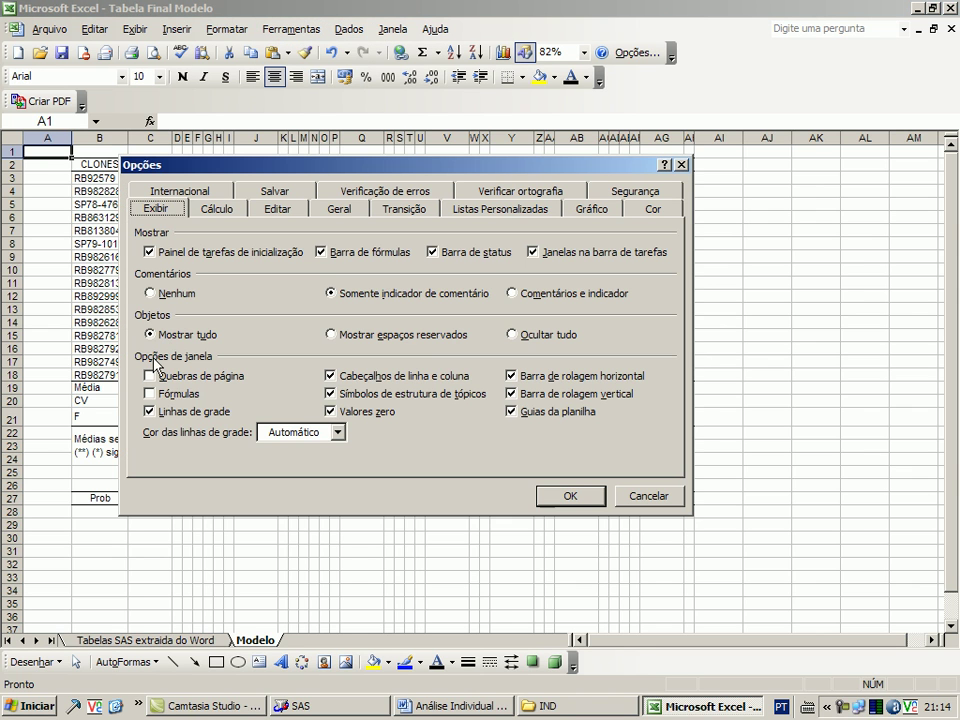
left_click(186, 412)
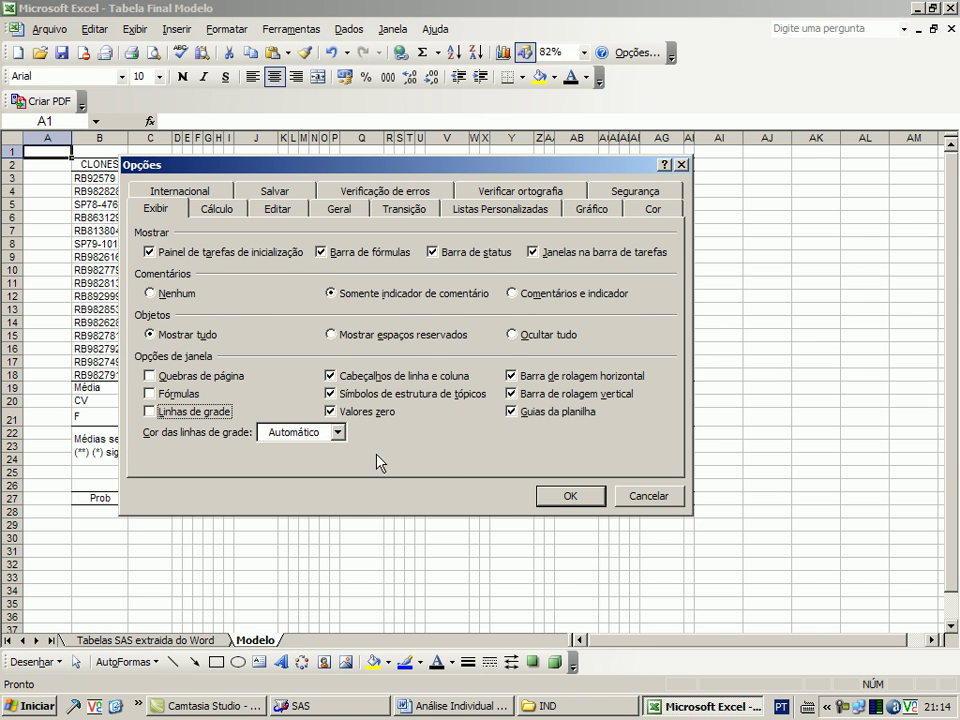
left_click(552, 494)
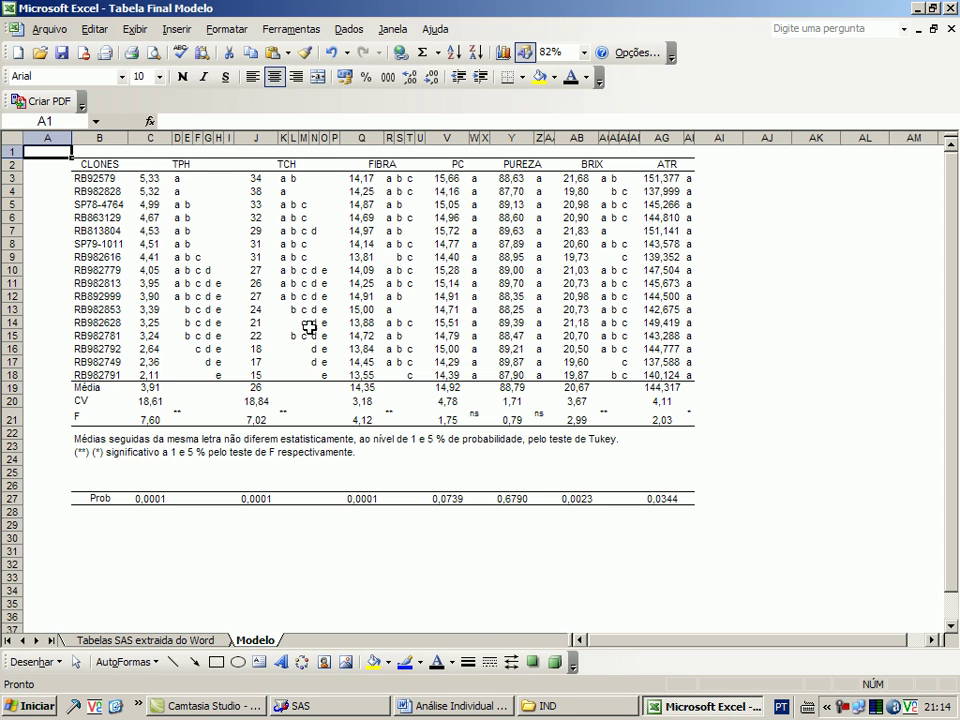
left_click(62, 53)
left_click(917, 9)
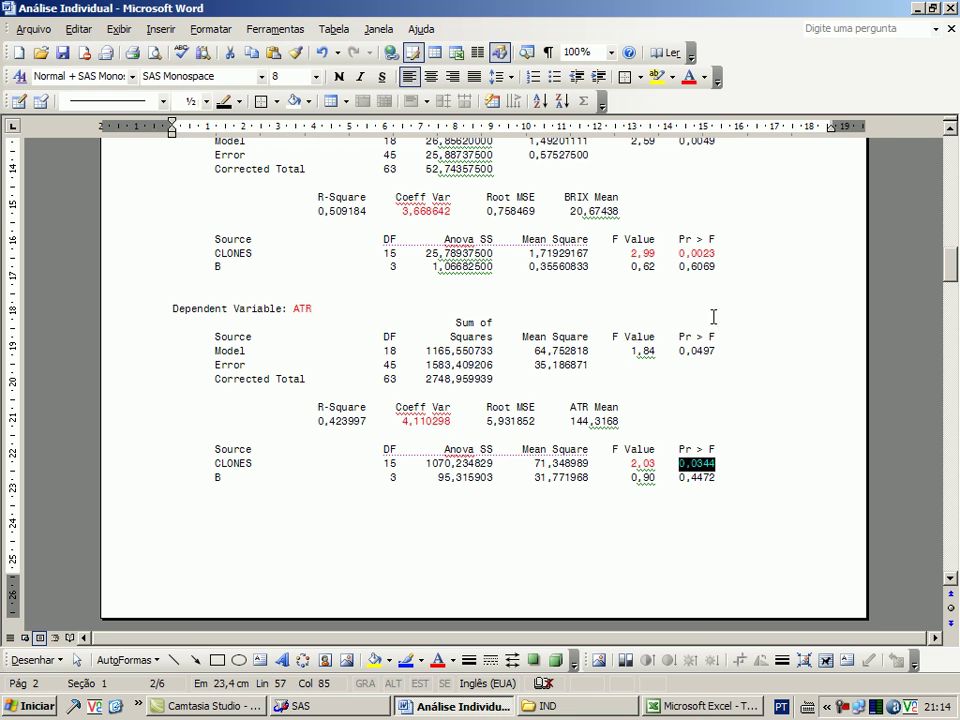
left_click(917, 9)
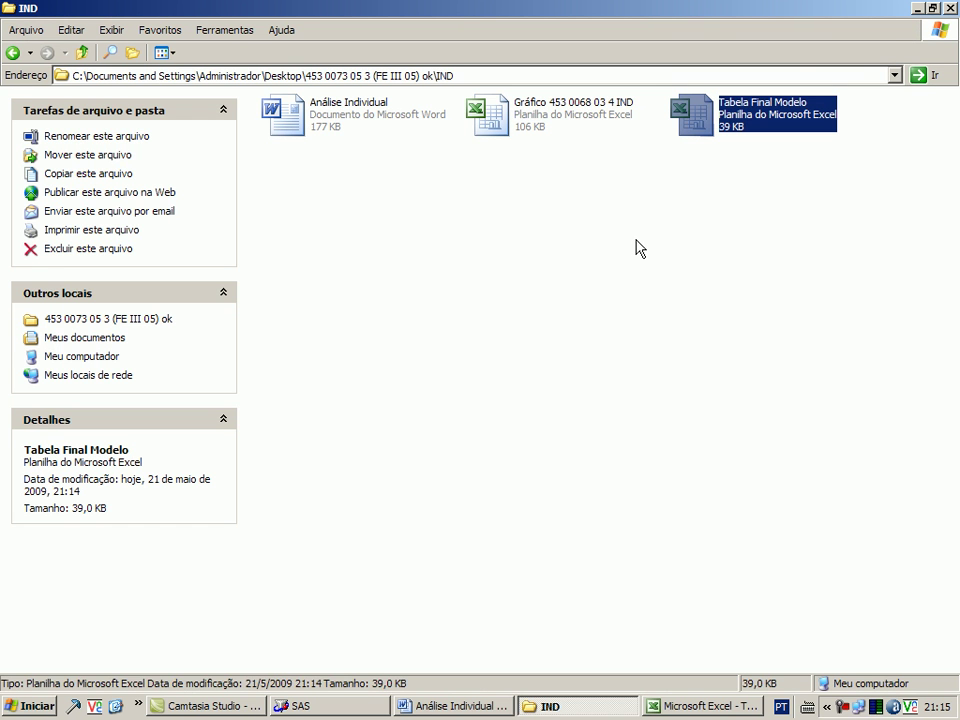
left_click(573, 212)
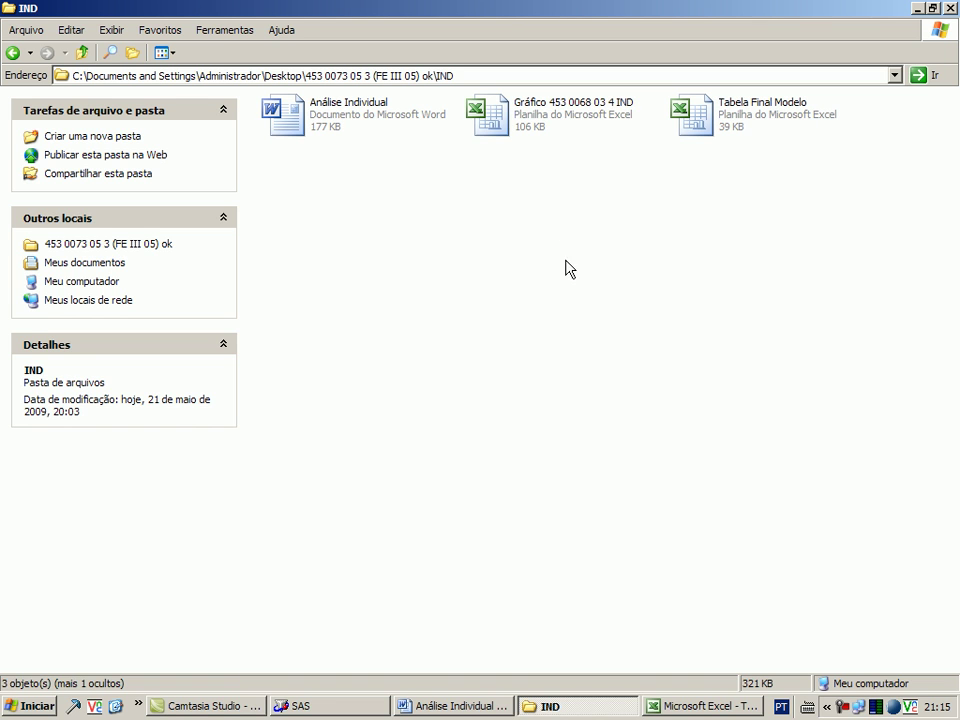
left_click(518, 133)
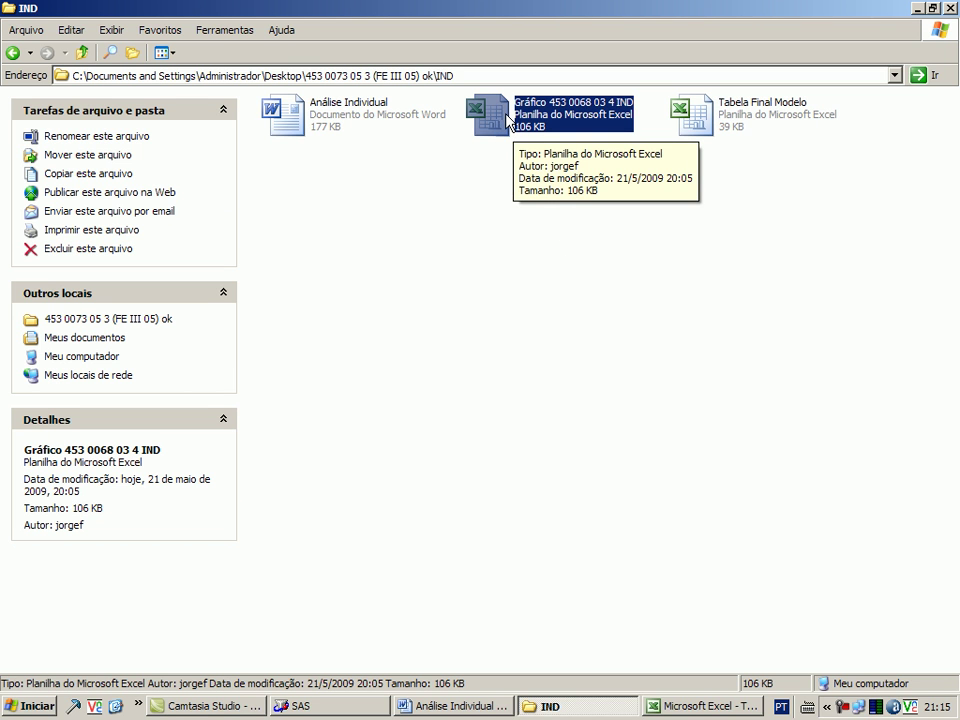
double_click(508, 119)
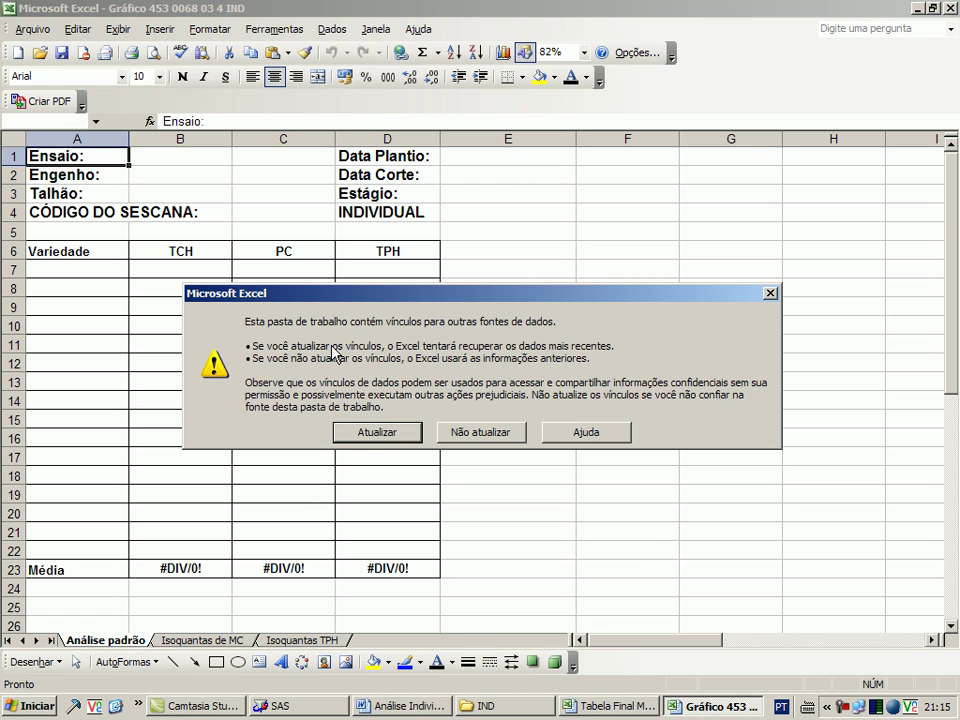
Update the workbook's external links and look over the empty variety table and productivity chart on the Análise padrão sheet.
left_click(362, 437)
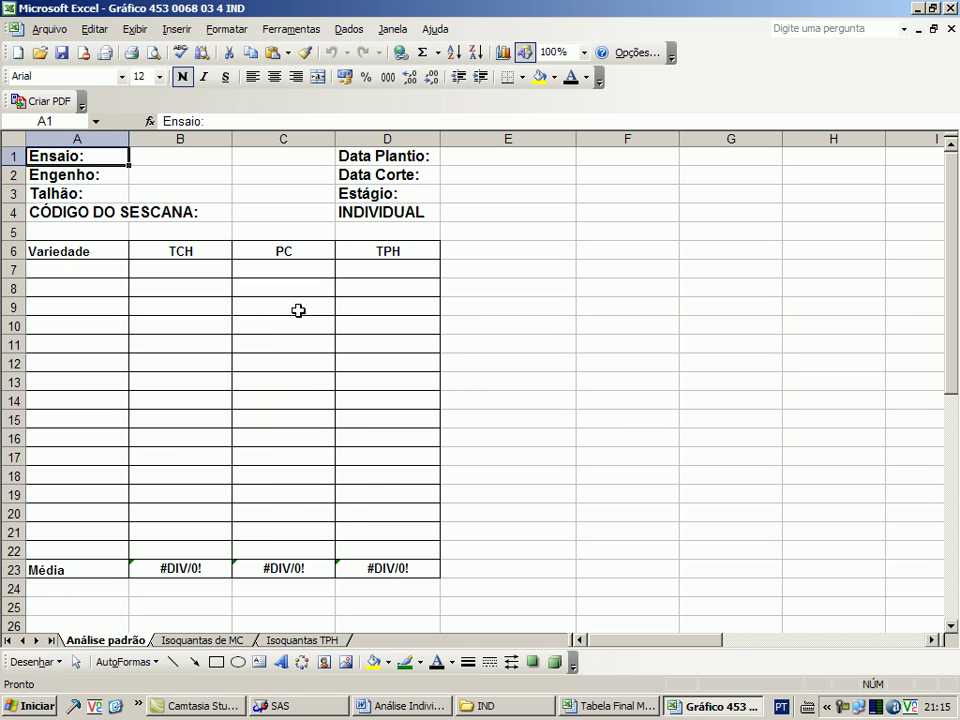
scroll(418, 512, "down", 9)
scroll(420, 510, "up", 5)
scroll(421, 498, "up", 4)
scroll(500, 490, "down", 8)
scroll(594, 452, "up", 4)
scroll(594, 452, "up", 4)
scroll(606, 576, "down", 6)
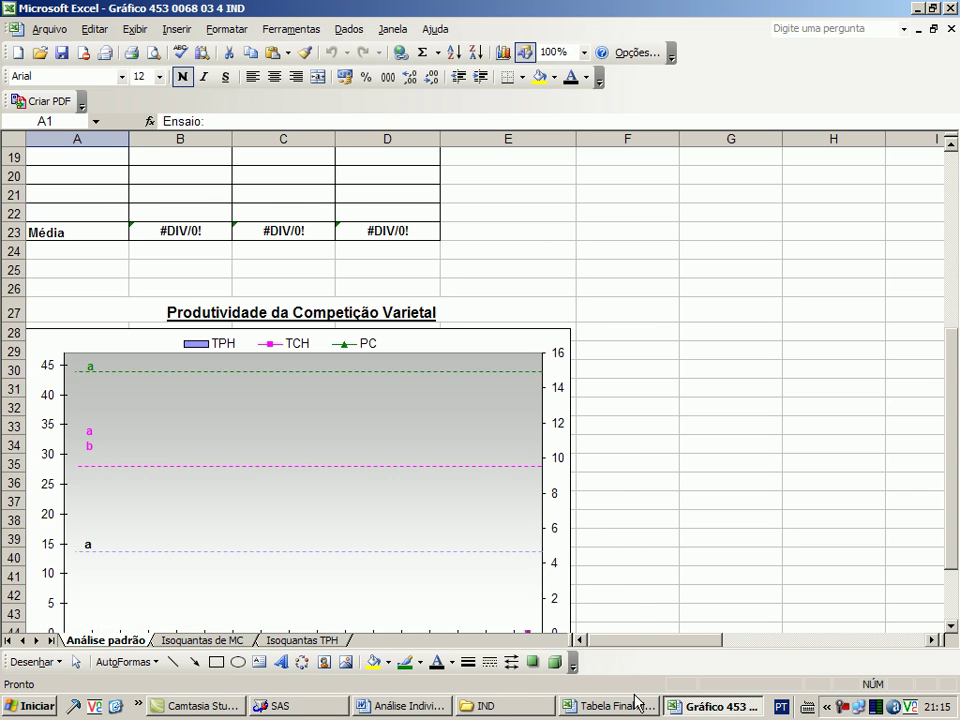
Copy the CLONES, TPH, TCH and PC columns, rows 2 to 18, from the Tabela Final Modelo workbook into cell G30 of the chart workbook.
left_click(624, 709)
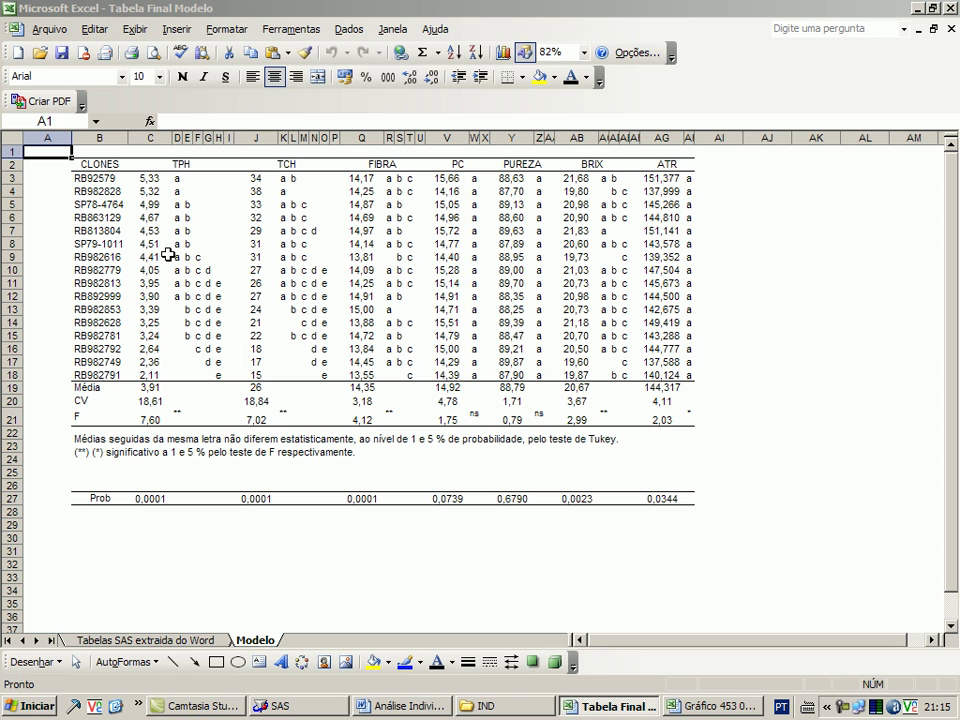
left_click(102, 166)
left_click_drag(104, 172, 324, 374)
left_click_drag(456, 167, 446, 371)
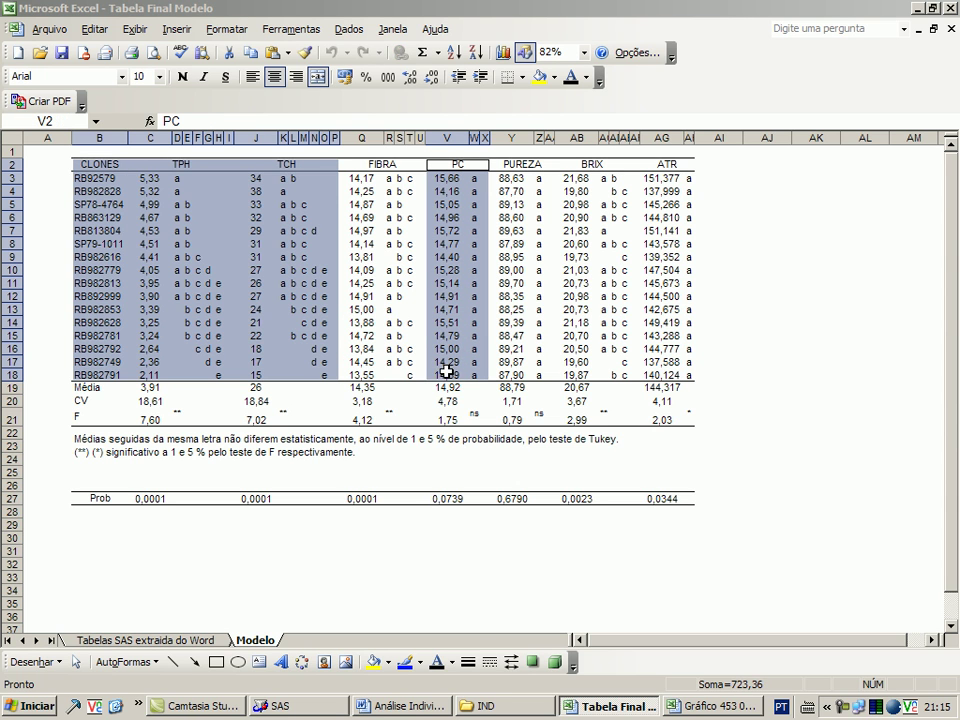
left_click(249, 52)
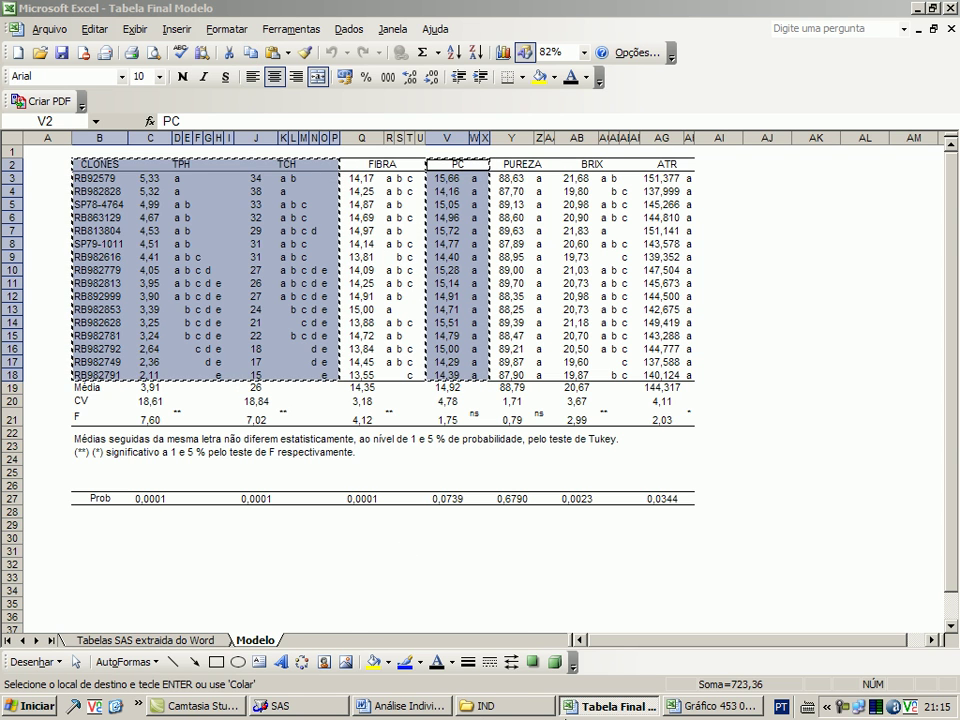
left_click(692, 703)
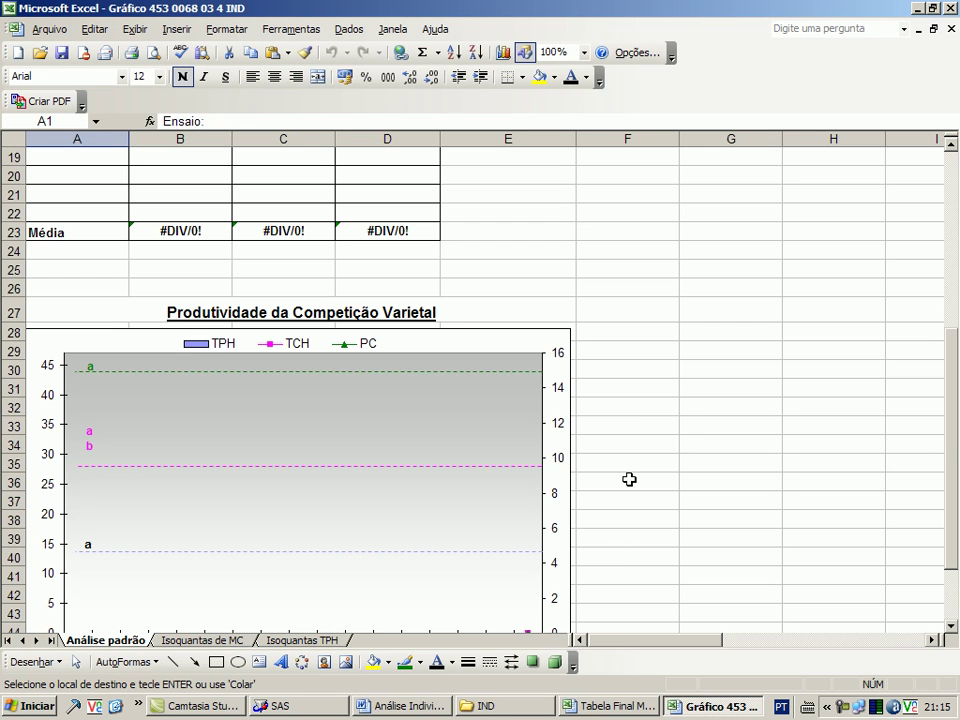
left_click(704, 367)
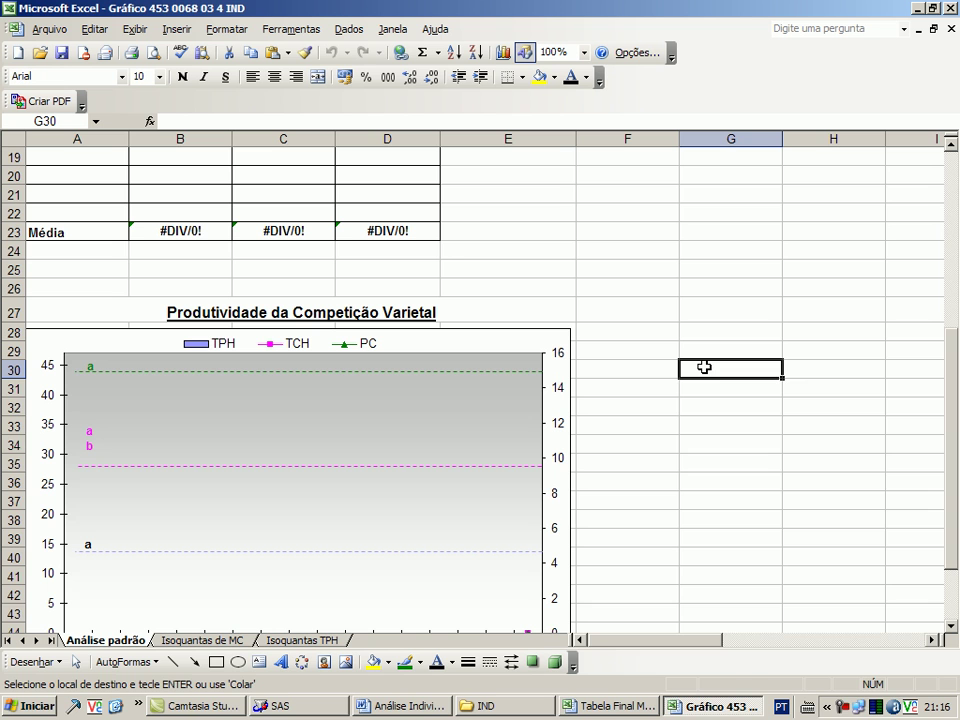
key("ctrl+v")
Autofit the widths of columns G to X that hold the pasted clone table.
left_click_drag(634, 646, 670, 648)
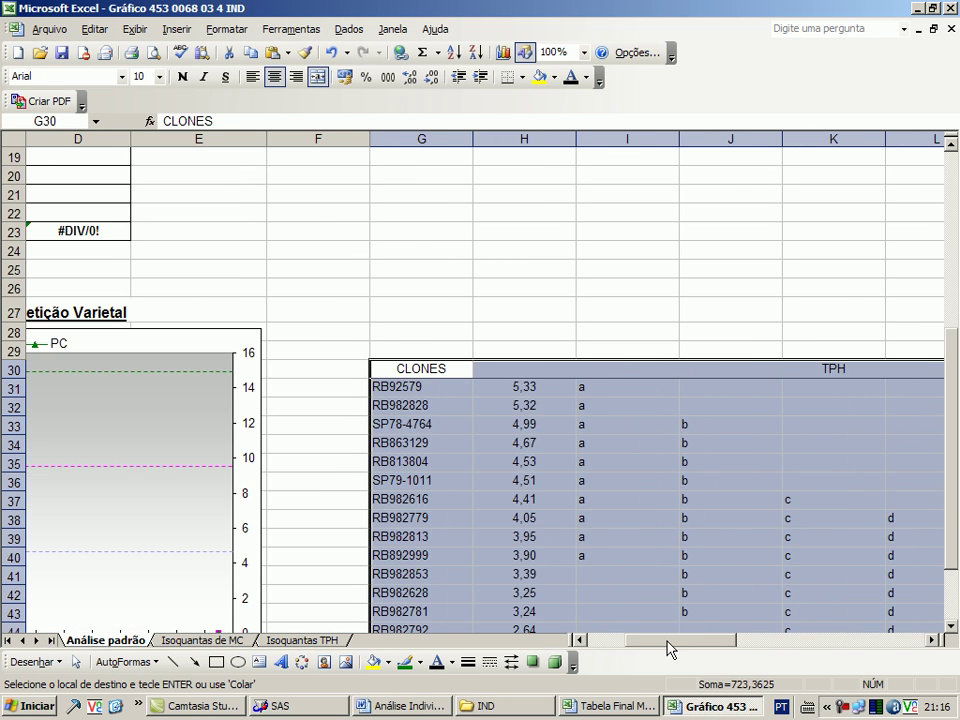
left_click(409, 138)
left_click_drag(482, 138, 600, 200)
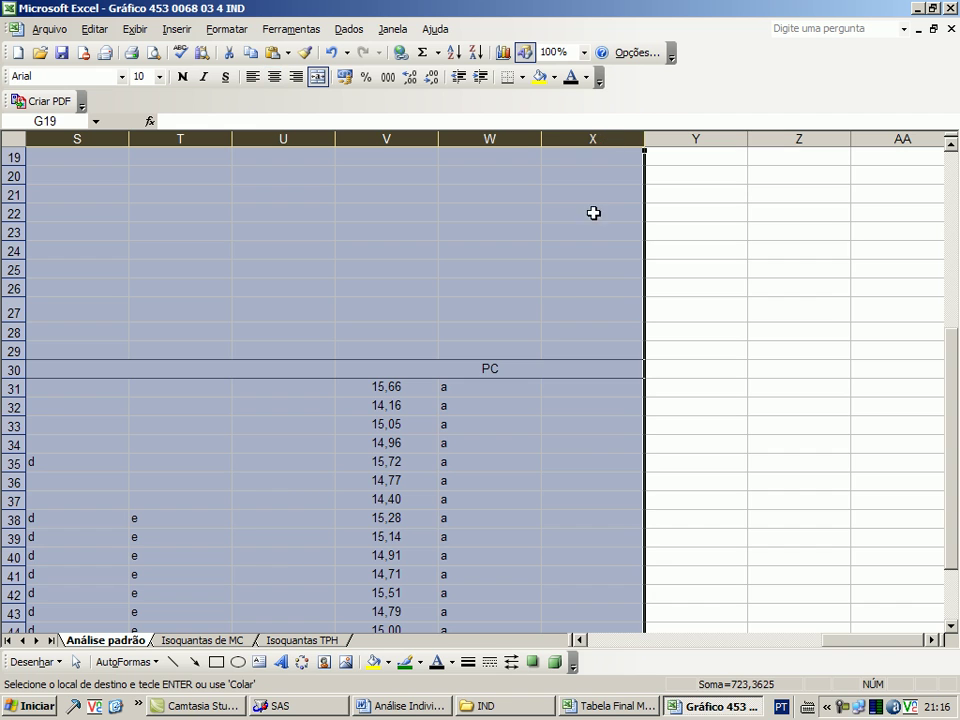
double_click(542, 138)
left_click_drag(790, 641, 653, 645)
key("ctrl+c")
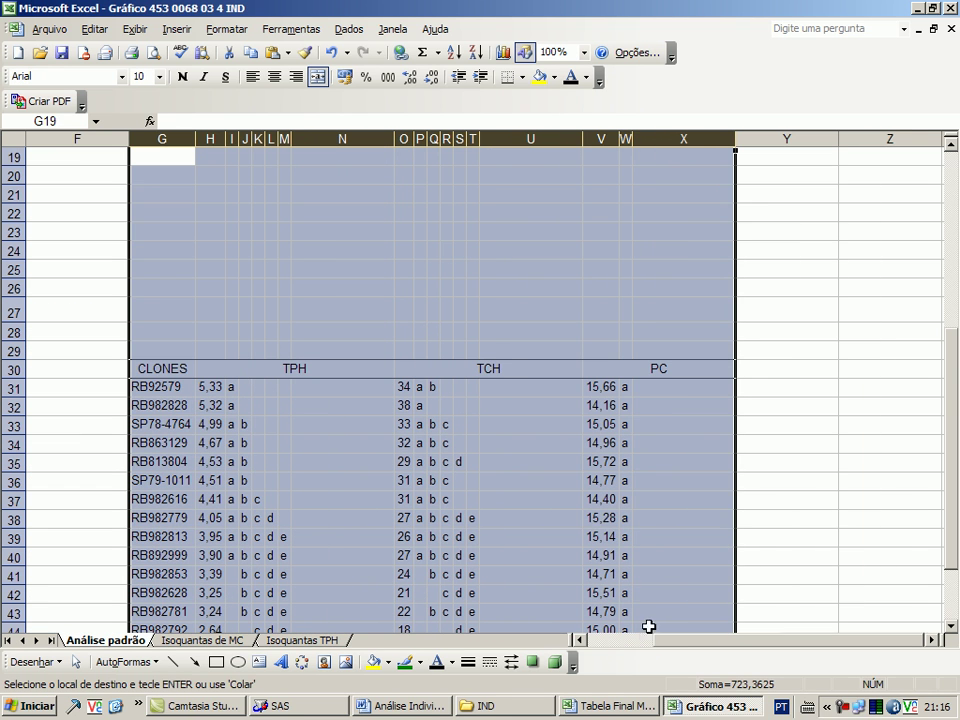
Delete the empty spacer columns N, U and X from the pasted clone table.
left_click(363, 138)
left_click(539, 138, "ctrl")
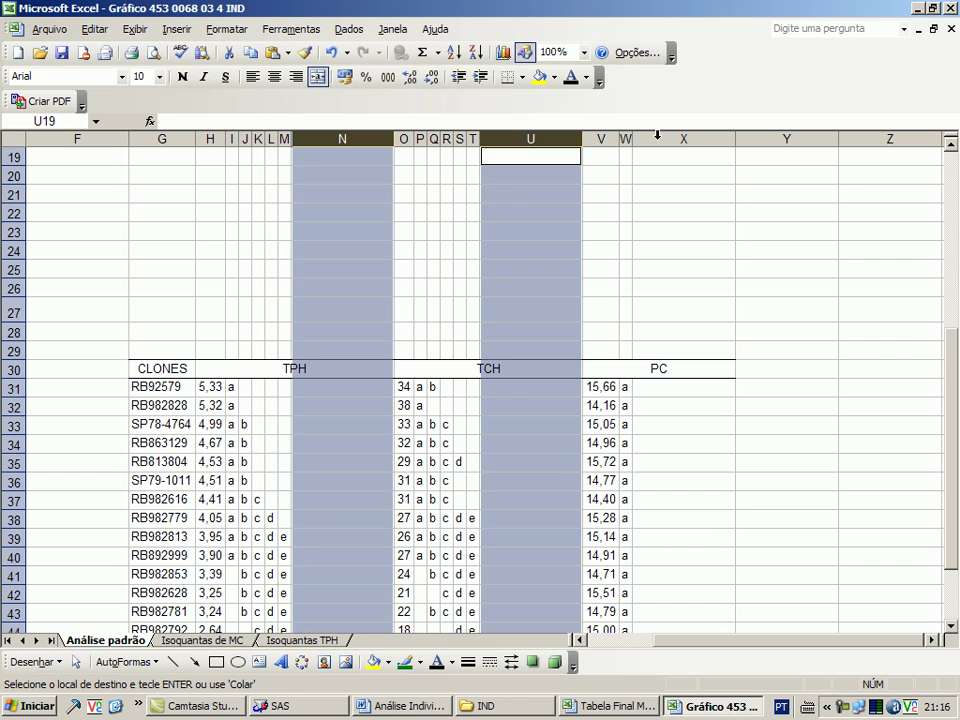
left_click(663, 133, "ctrl")
right_click(663, 133)
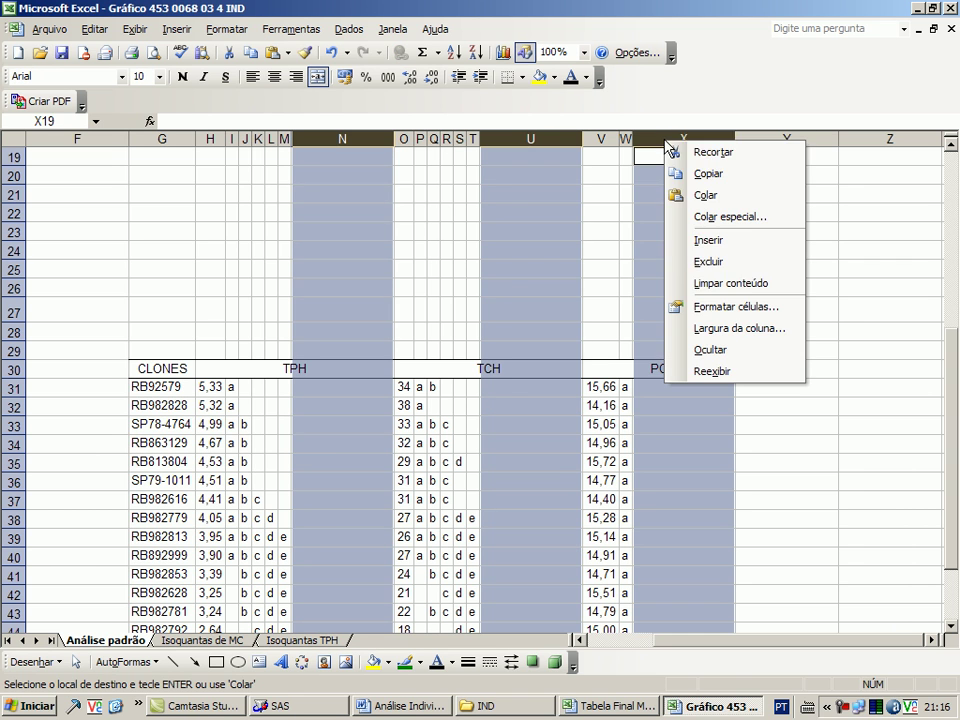
left_click(706, 259)
scroll(492, 352, "down", 3)
left_click(470, 362)
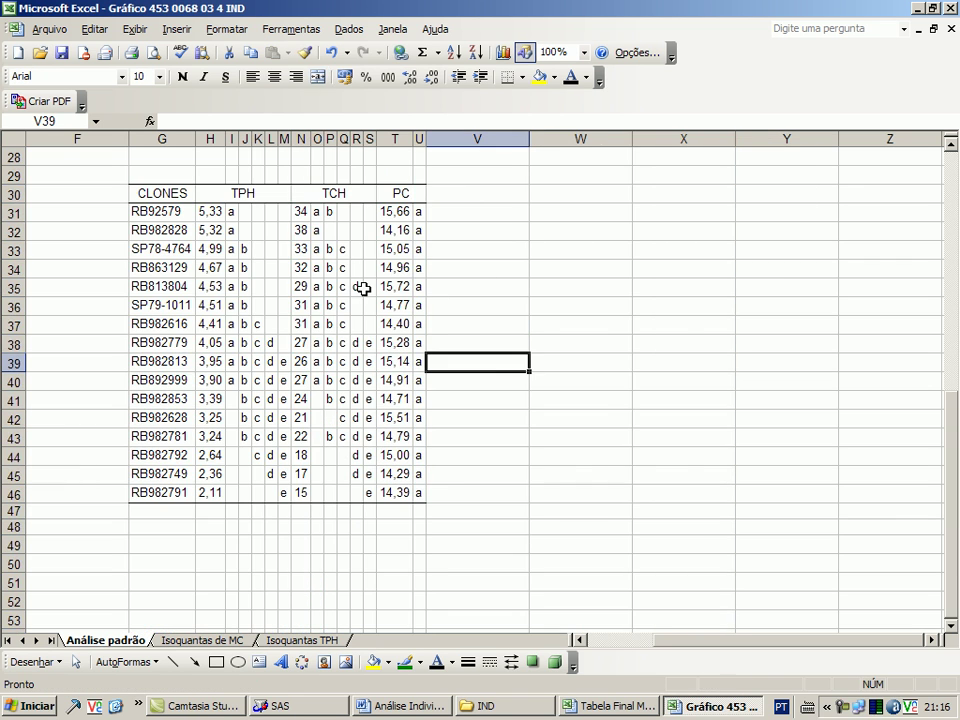
Move the TPH values and letters, including the heading, after the PC block so they start at cell V30.
mouse_move(651, 640)
left_mouse_down()
mouse_move(606, 640)
mouse_move(636, 642)
left_mouse_up()
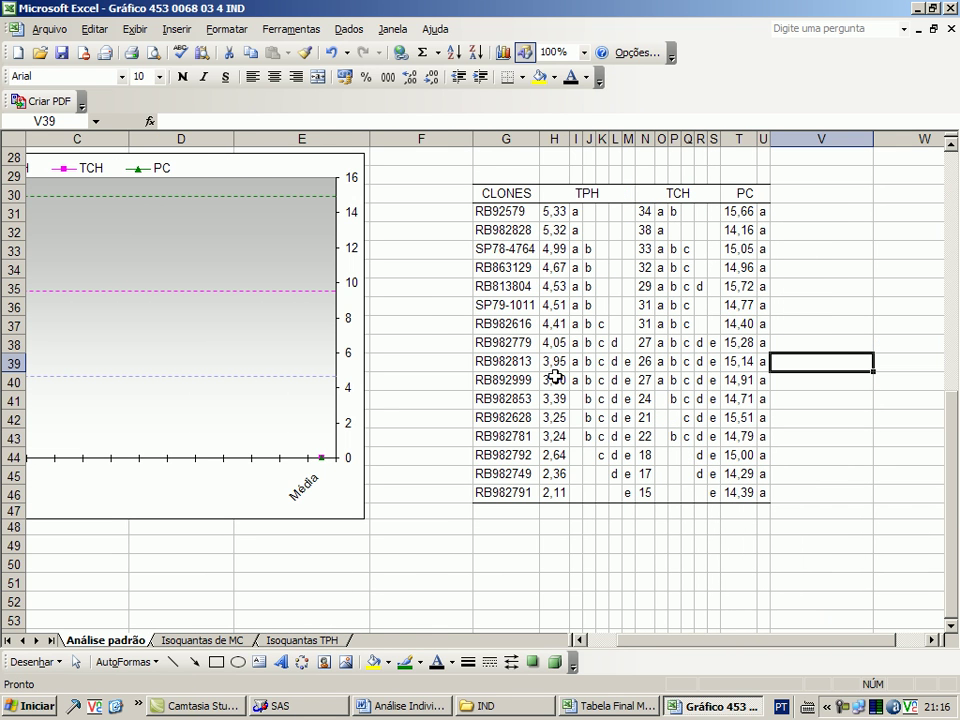
scroll(493, 339, "up", 9)
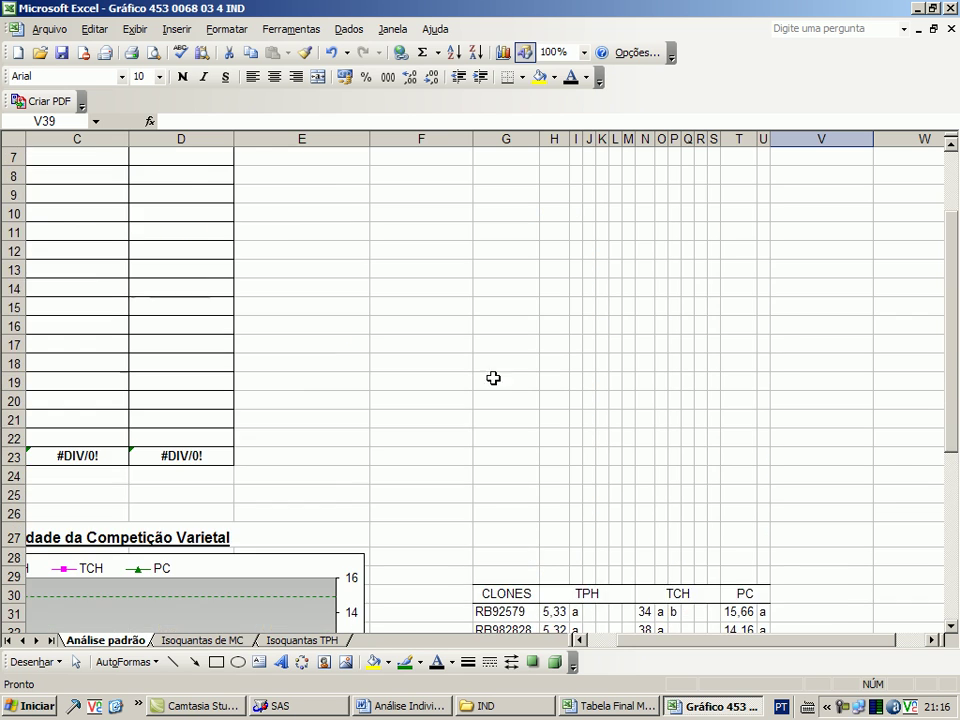
left_click_drag(626, 644, 561, 630)
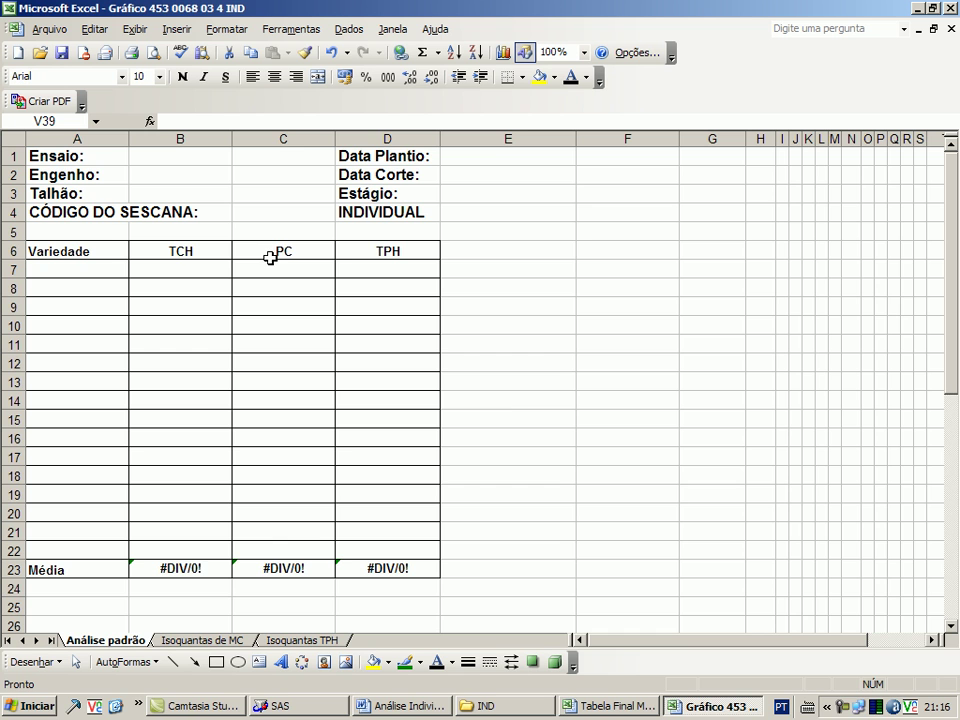
scroll(375, 255, "down", 8)
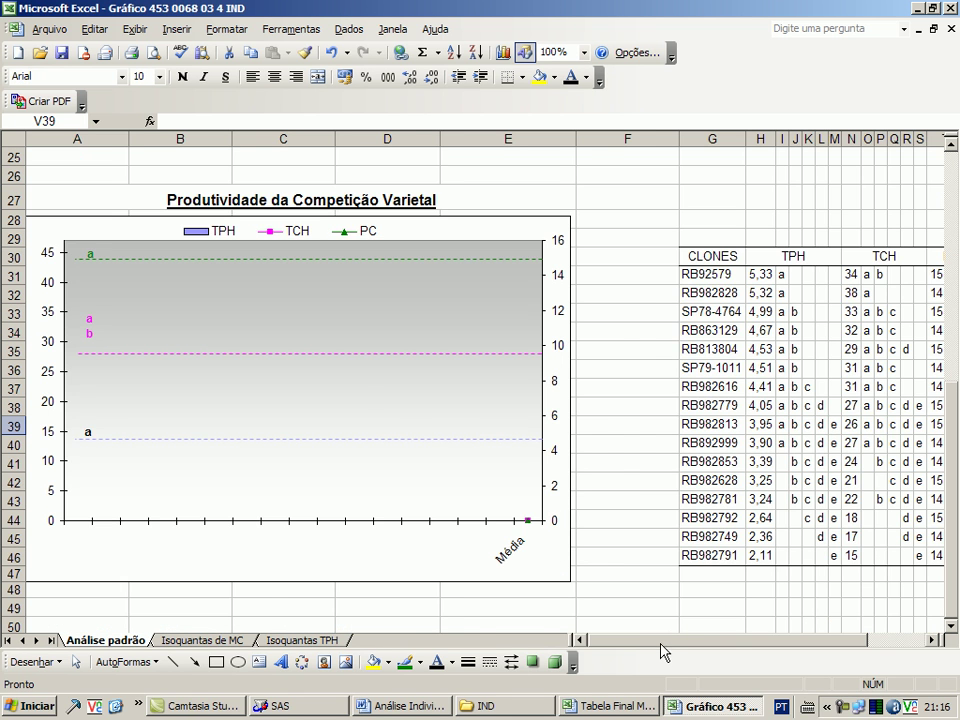
left_click_drag(661, 648, 724, 643)
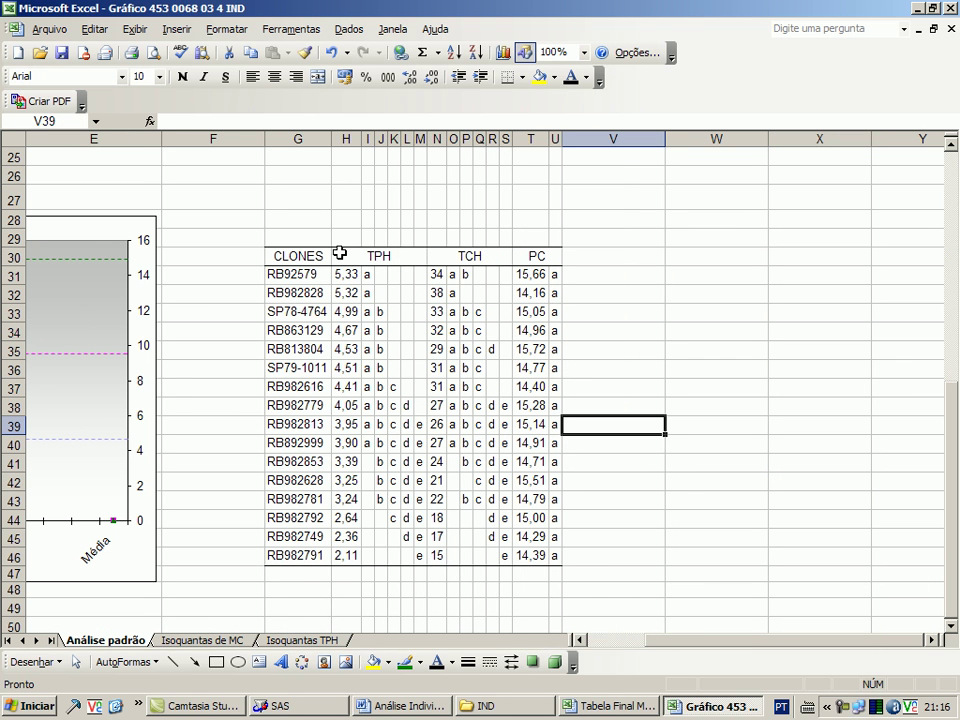
left_click_drag(339, 253, 581, 561)
Delete the emptied columns H to M between CLONES and TCH.
left_click_drag(420, 139, 346, 140)
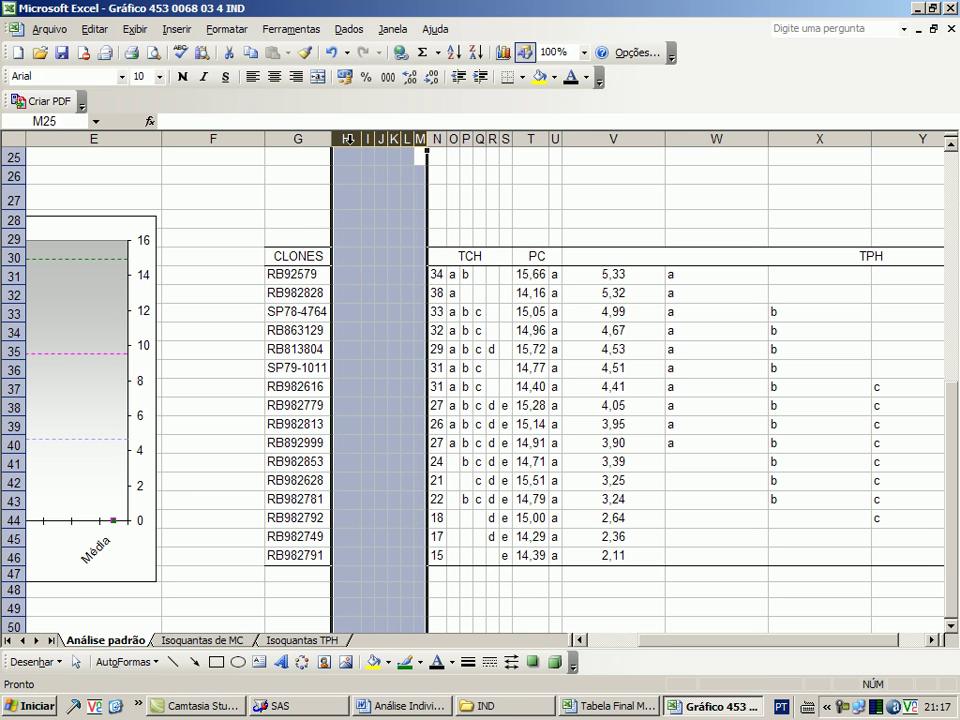
right_click(350, 146)
left_click(398, 274)
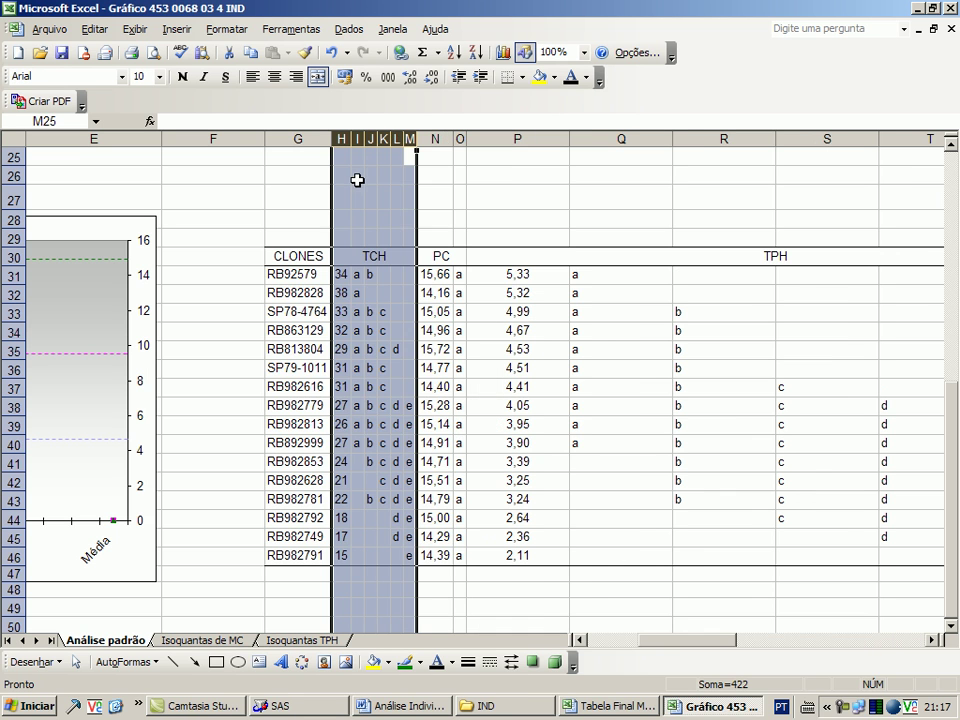
Autofit the widths of columns G to U and narrow column F so the clone table sits beside the chart.
left_click_drag(318, 136, 955, 115)
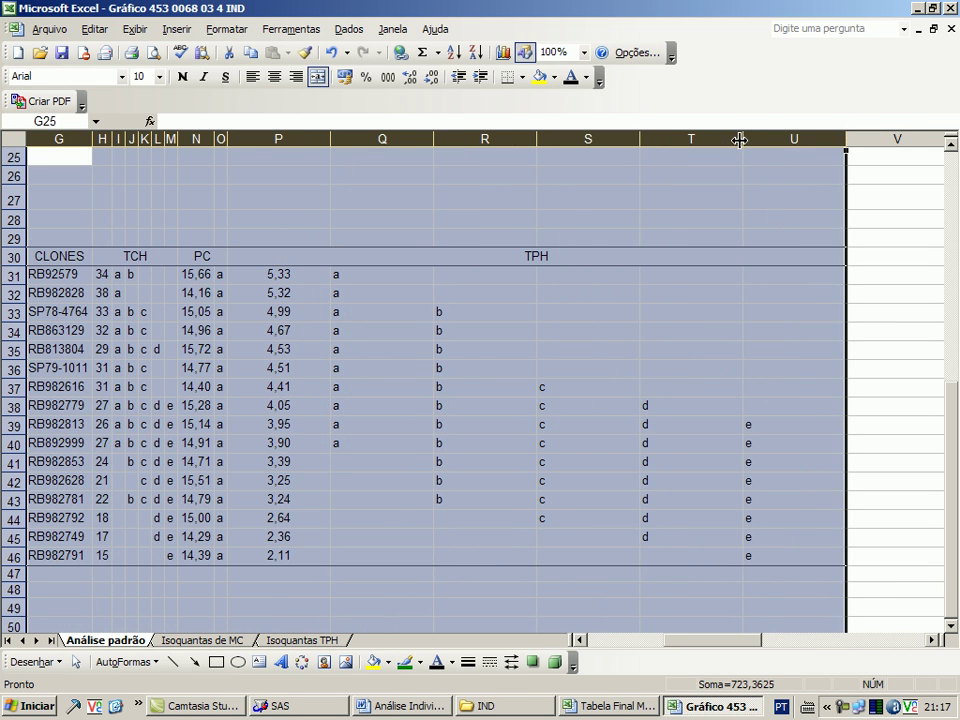
double_click(739, 140)
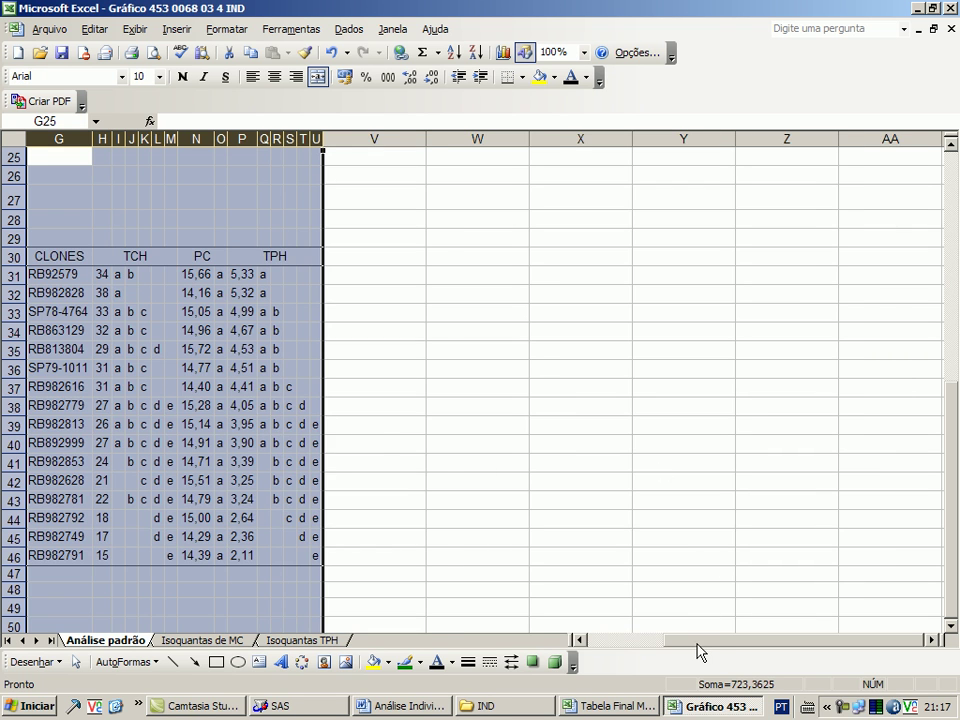
left_click_drag(697, 651, 611, 654)
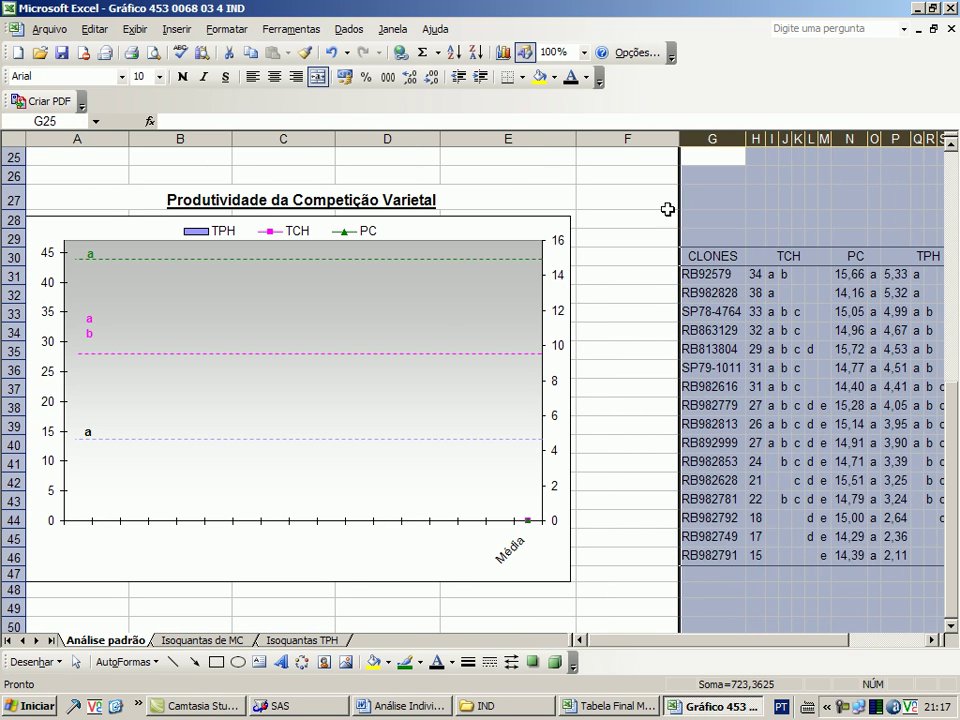
left_click(662, 219)
left_click_drag(678, 139, 608, 141)
left_click(768, 386)
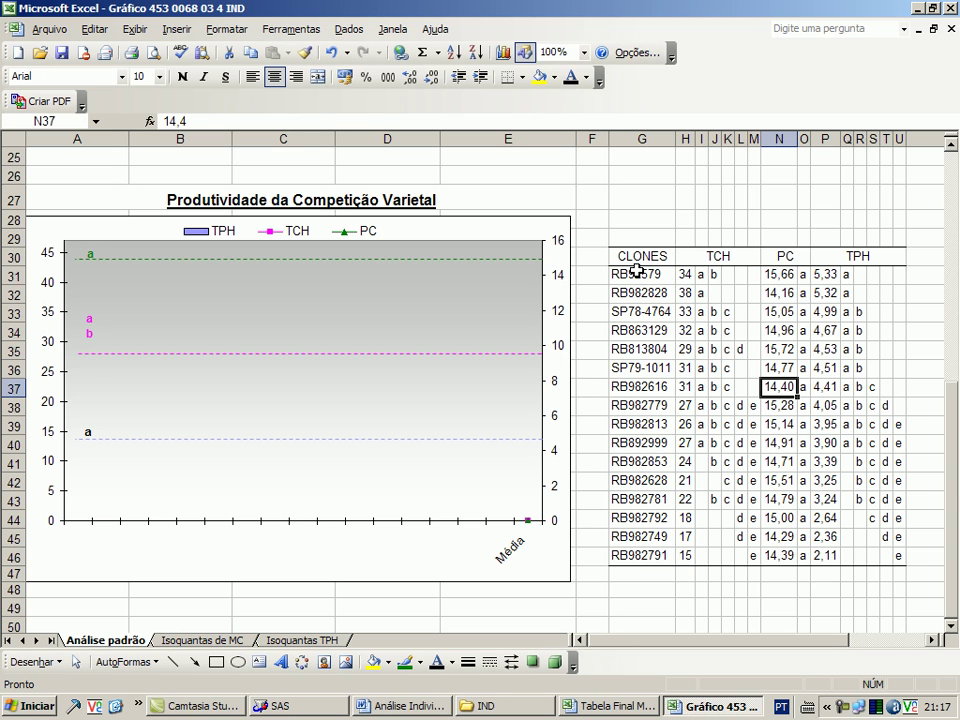
Copy the clone names and their TCH, PC and TPH values, without letters, into the Variedade table starting at A7.
left_click_drag(637, 271, 691, 556)
left_click_drag(779, 282, 781, 556)
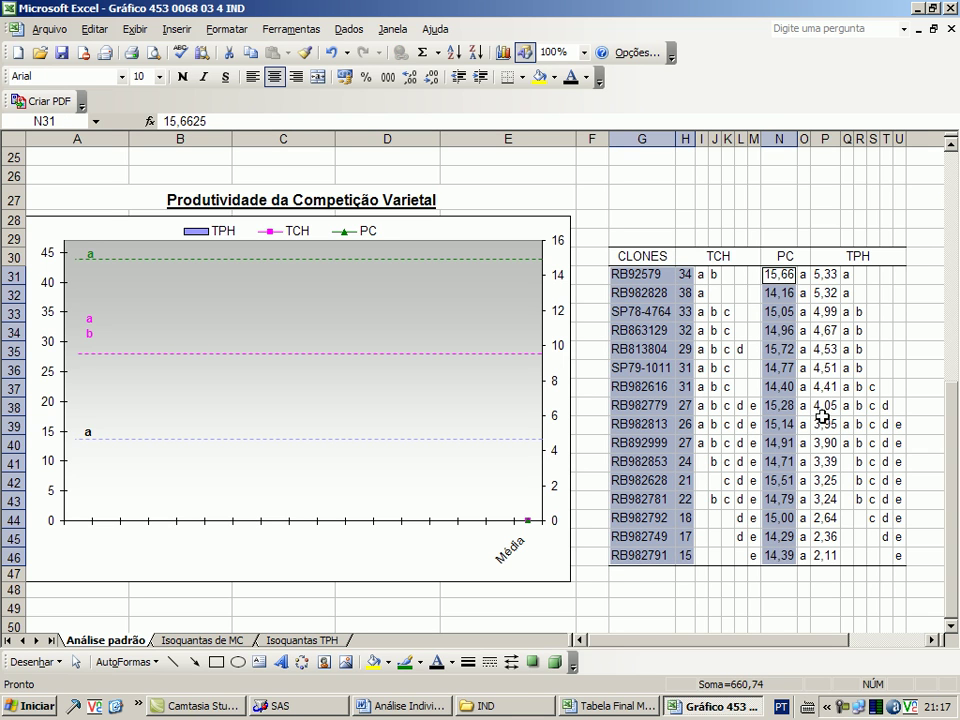
left_click_drag(828, 274, 821, 553)
key("ctrl+c")
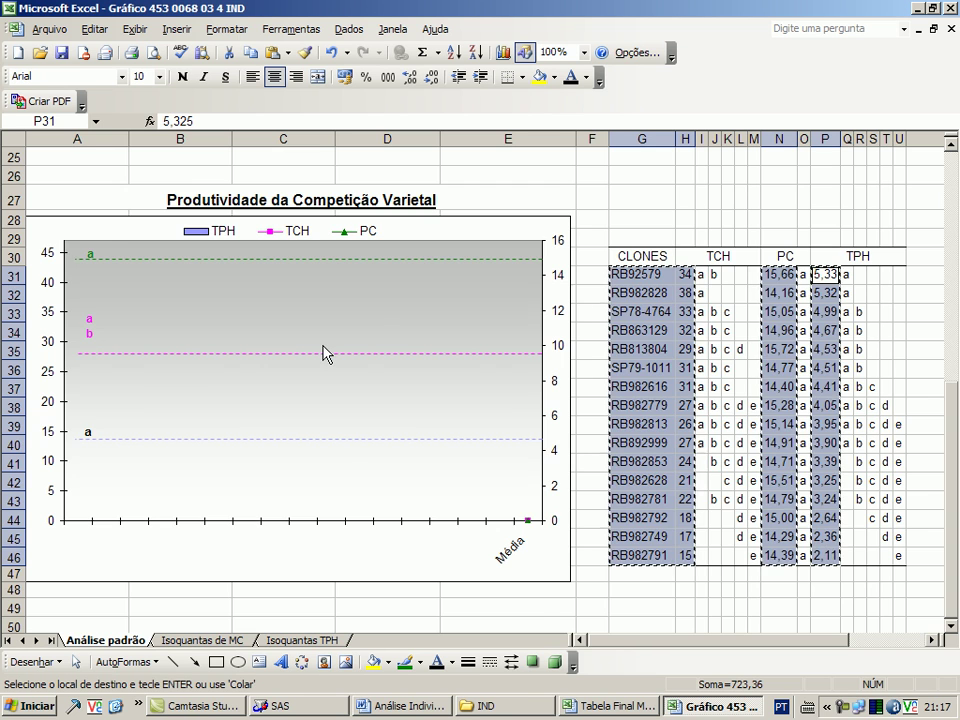
scroll(283, 354, "up", 8)
left_click(98, 270)
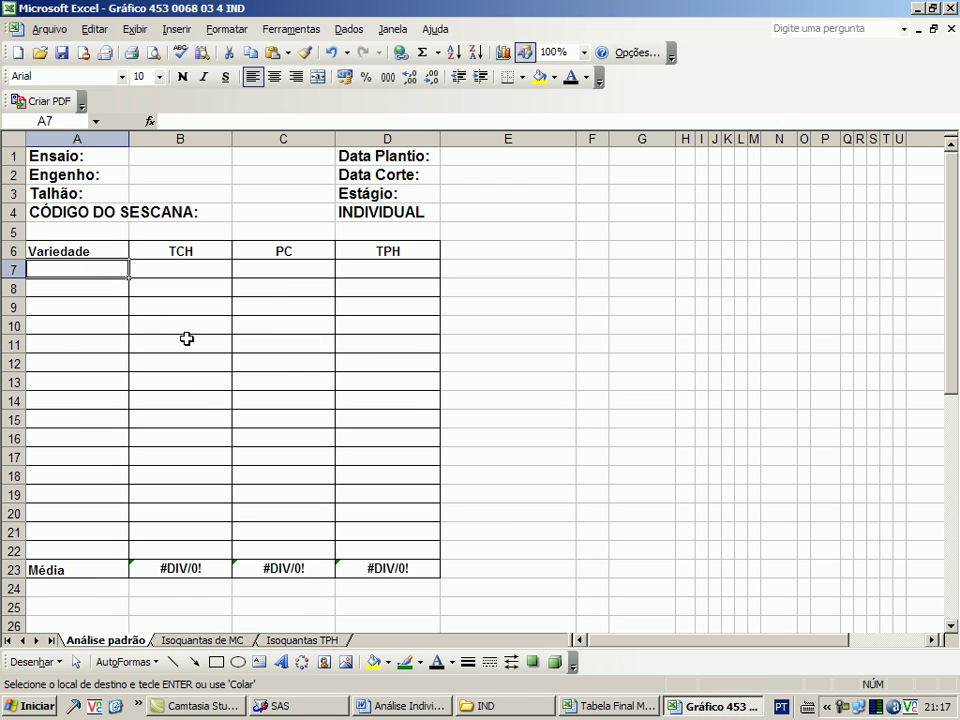
key("ctrl+v")
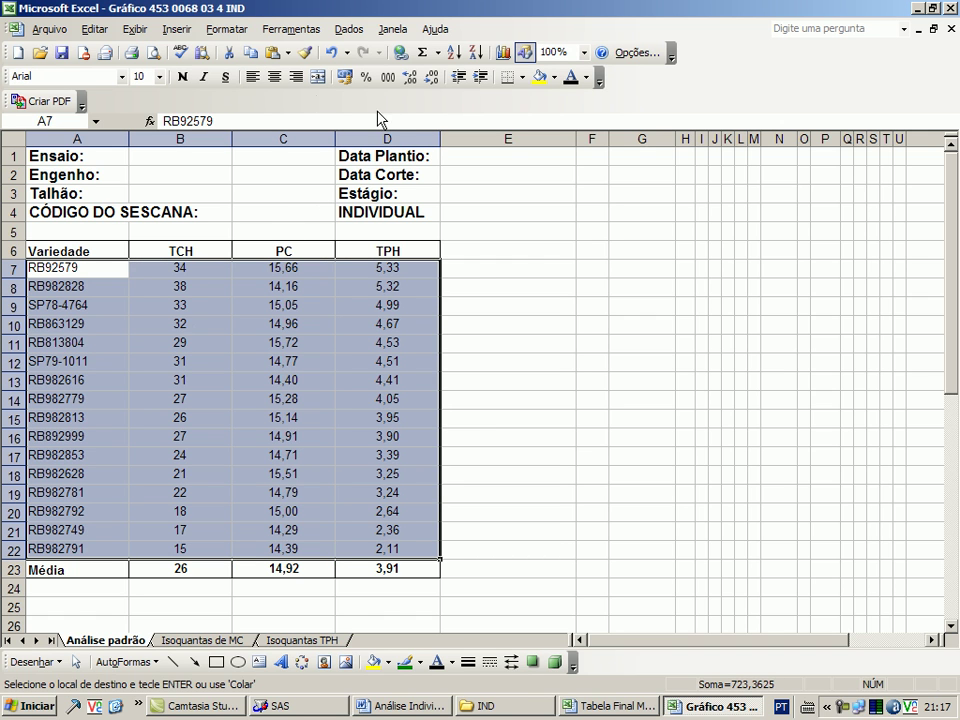
Center the pasted cells A7:D22 and apply all borders to them.
left_click(271, 78)
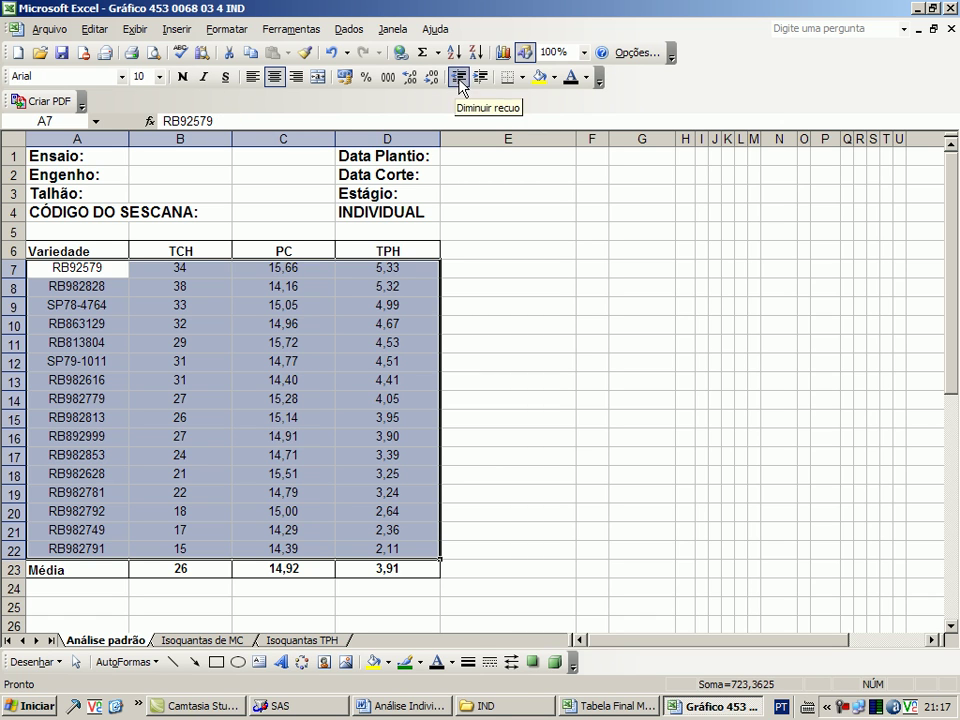
left_click(522, 77)
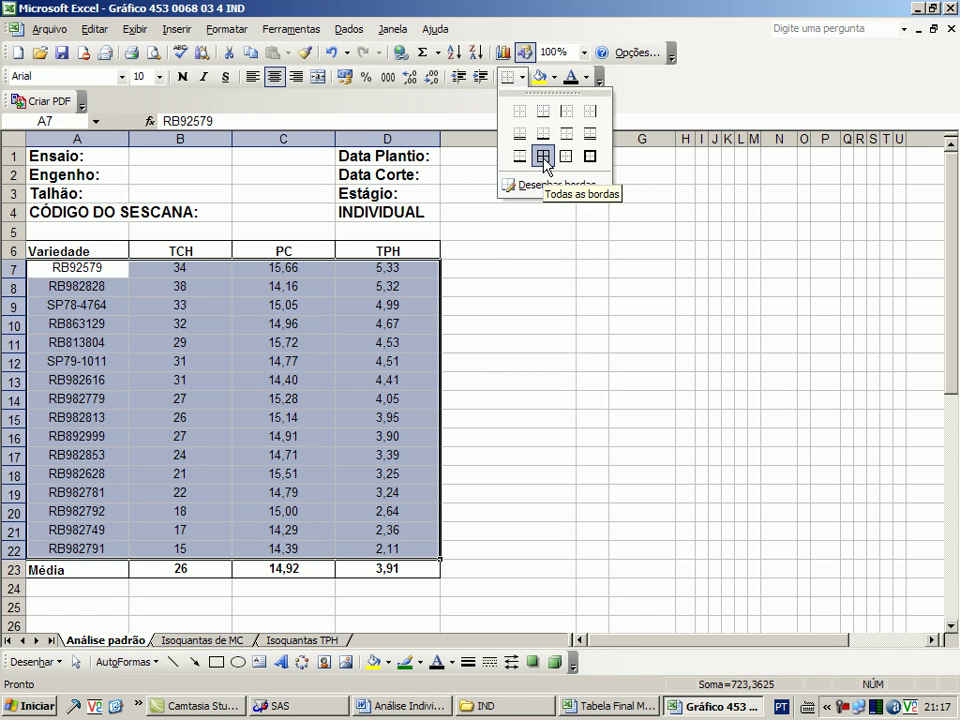
left_click(544, 154)
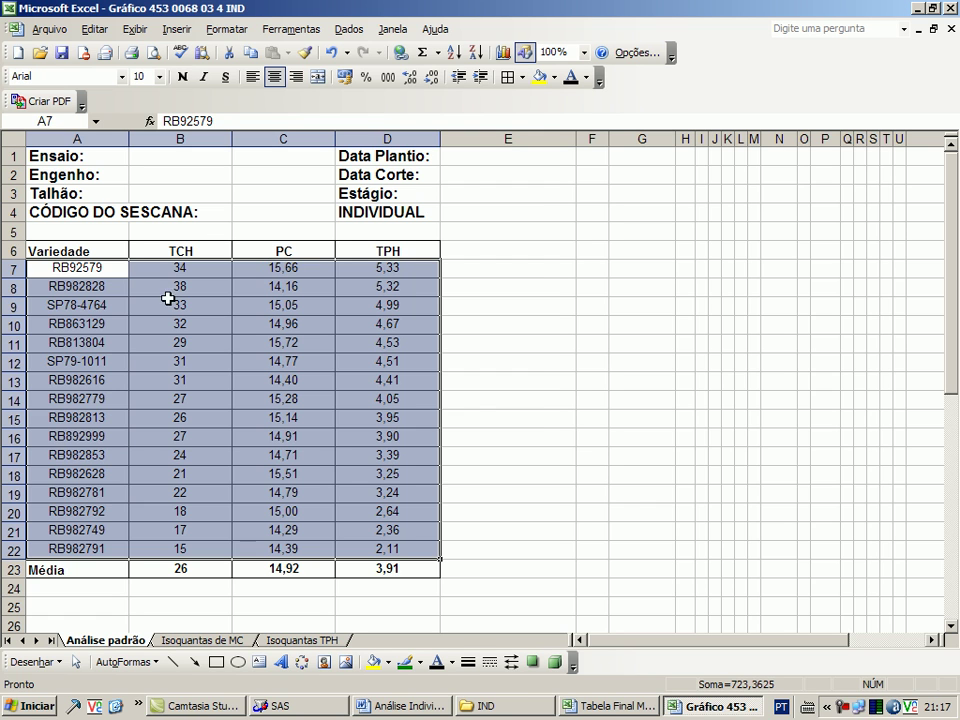
Left-align the variety names in A7:A22 and check the productivity chart below the table.
left_click_drag(77, 549, 50, 268)
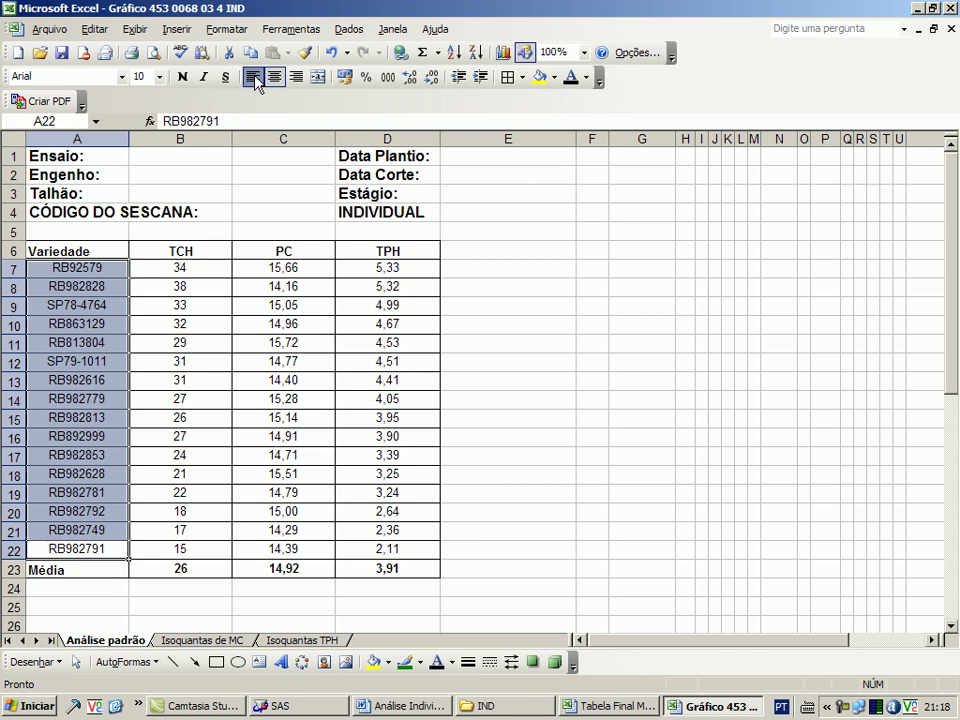
left_click(254, 77)
scroll(224, 340, "down", 5)
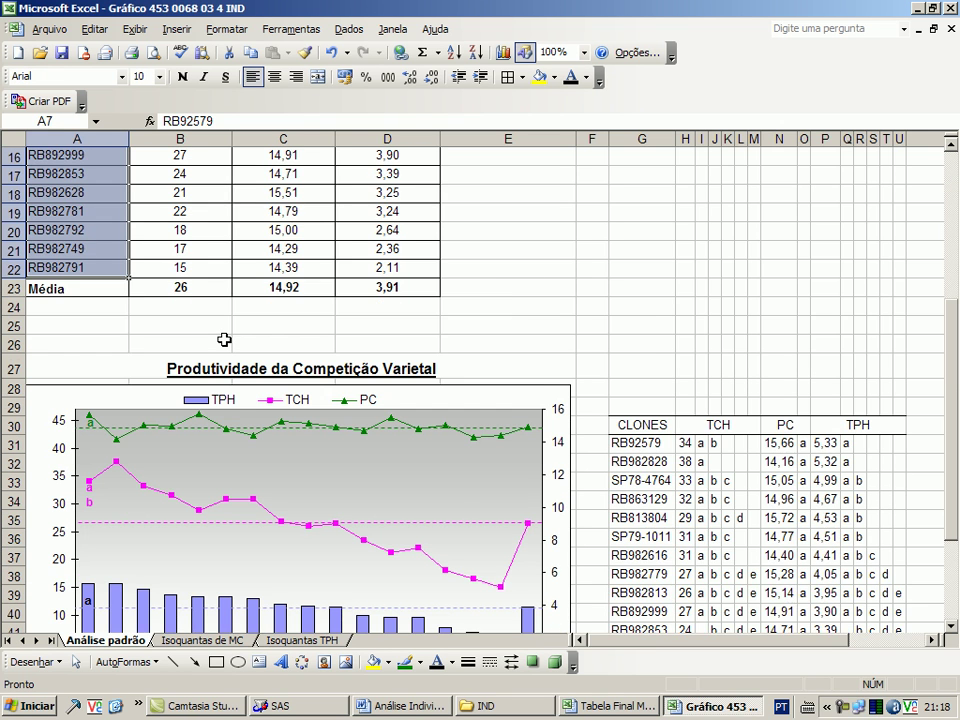
scroll(224, 340, "down", 3)
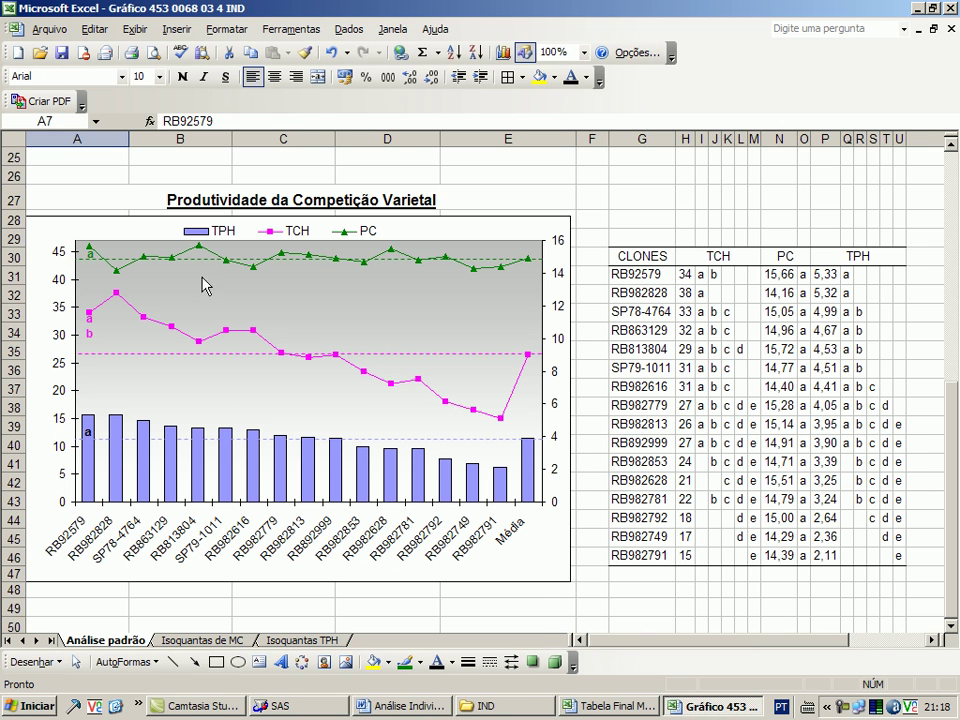
scroll(202, 285, "up", 8)
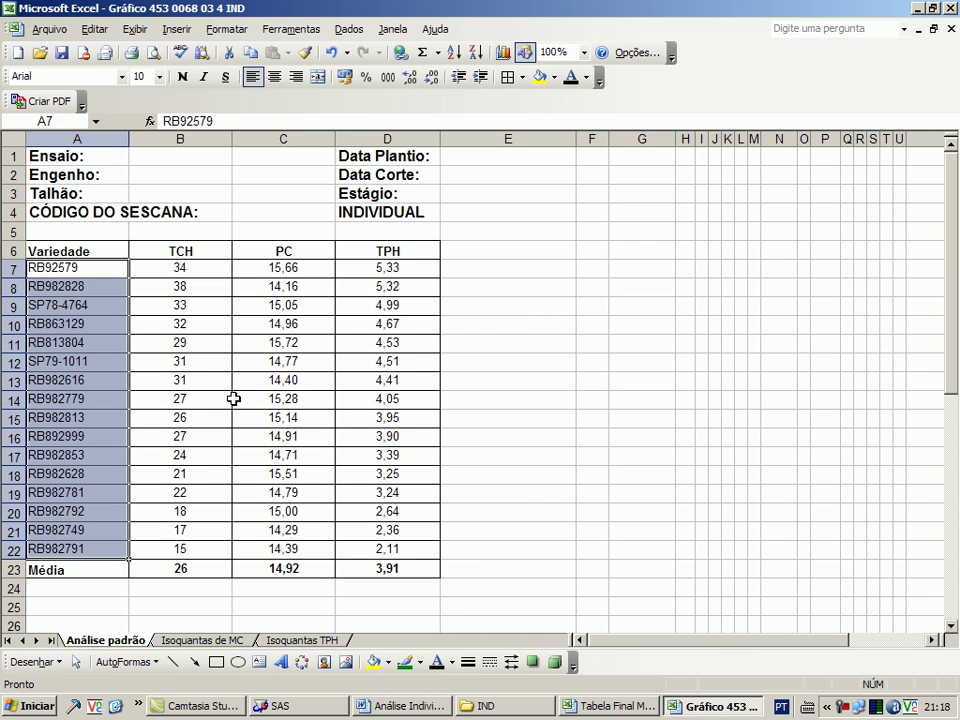
Fill the TCH block H30:M46 of the clones table with magenta, matching the chart's TCH line.
scroll(233, 399, "down", 10)
scroll(400, 360, "up", 2)
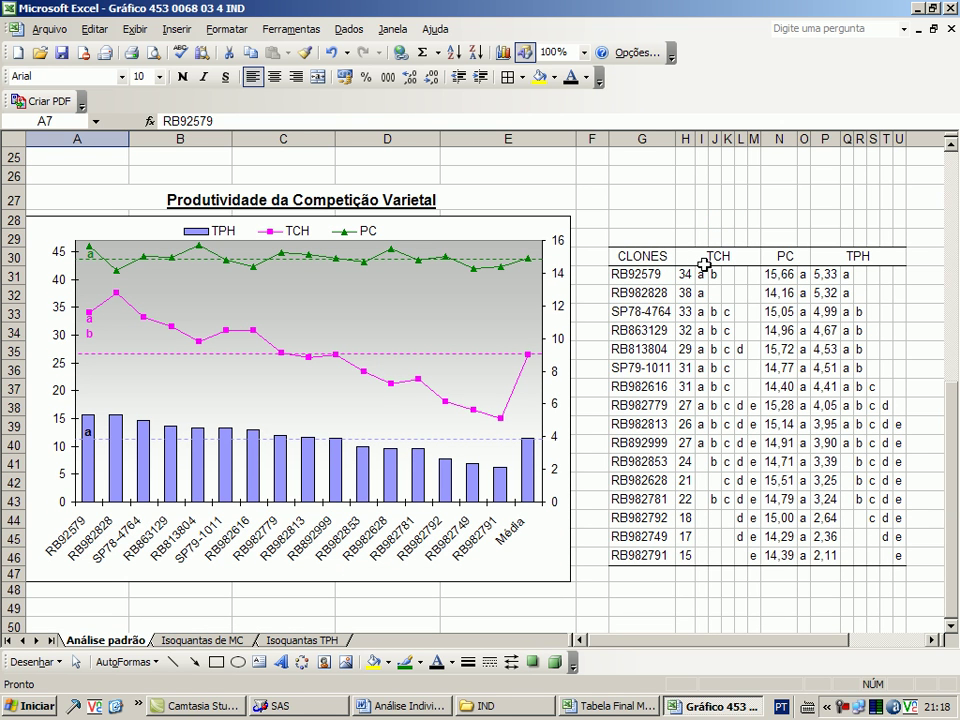
left_click(641, 219)
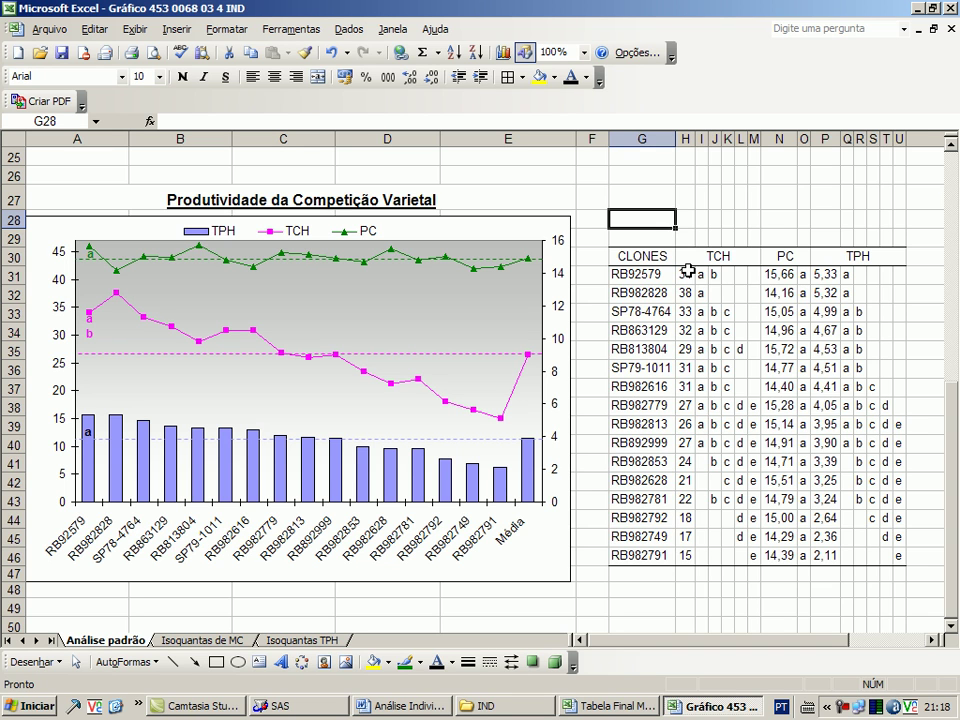
left_click_drag(703, 258, 707, 555)
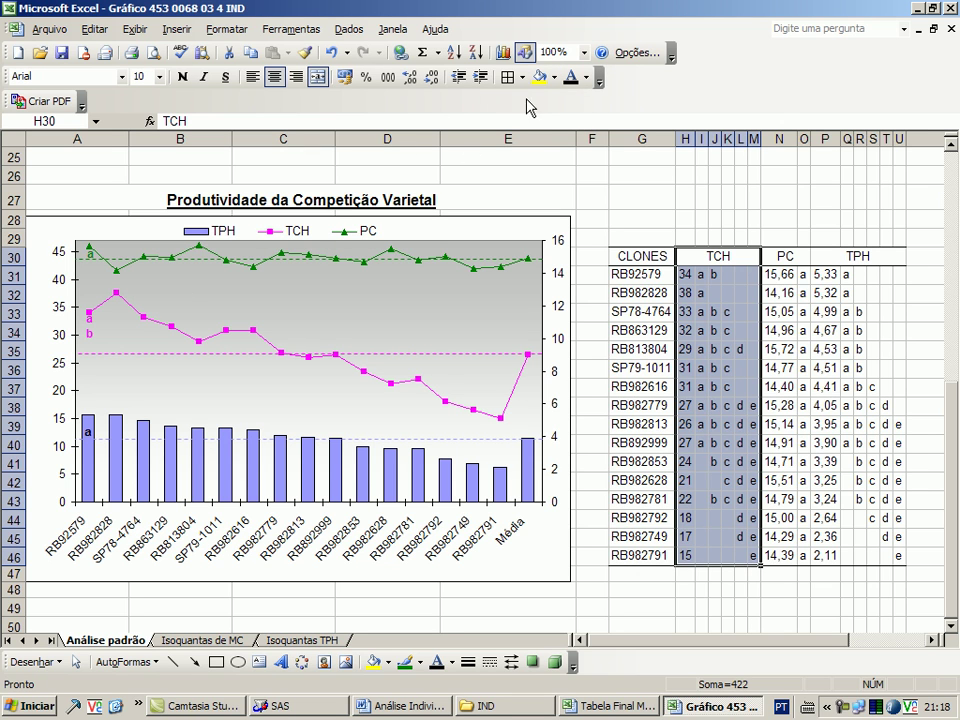
left_click(555, 78)
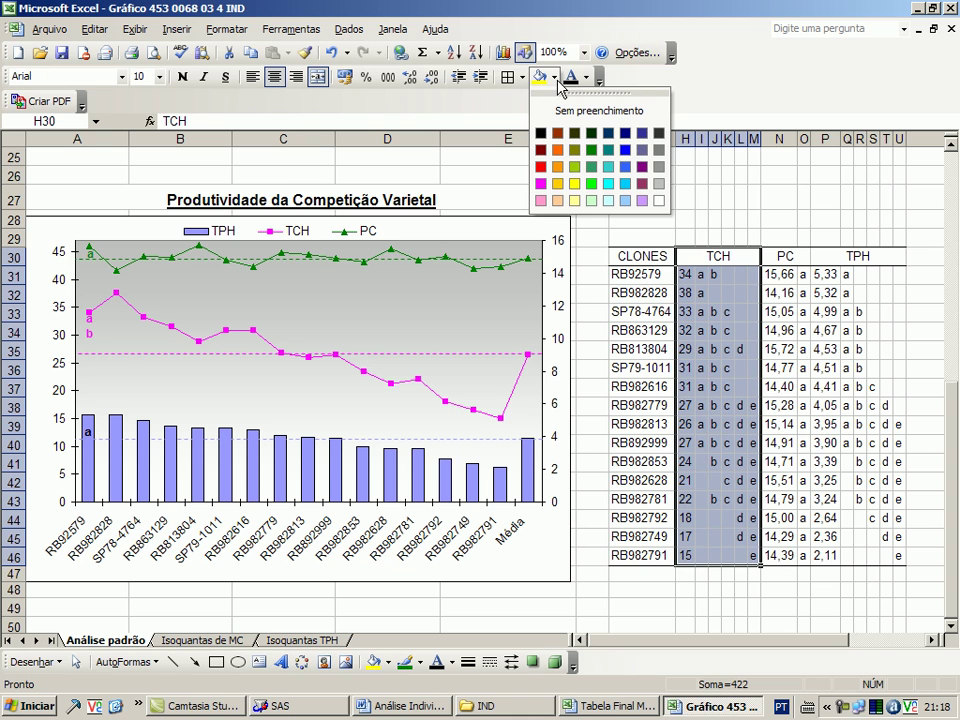
left_click(541, 184)
Fill the PC block N30:O46 of the clones table with sea green.
left_click_drag(780, 258, 776, 551)
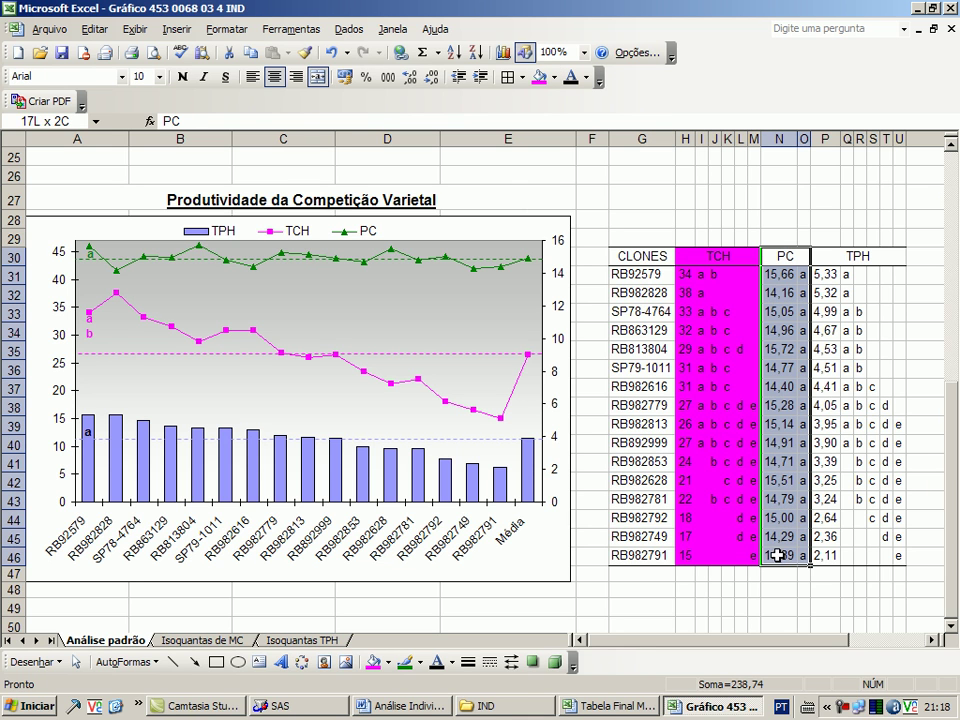
left_click(555, 78)
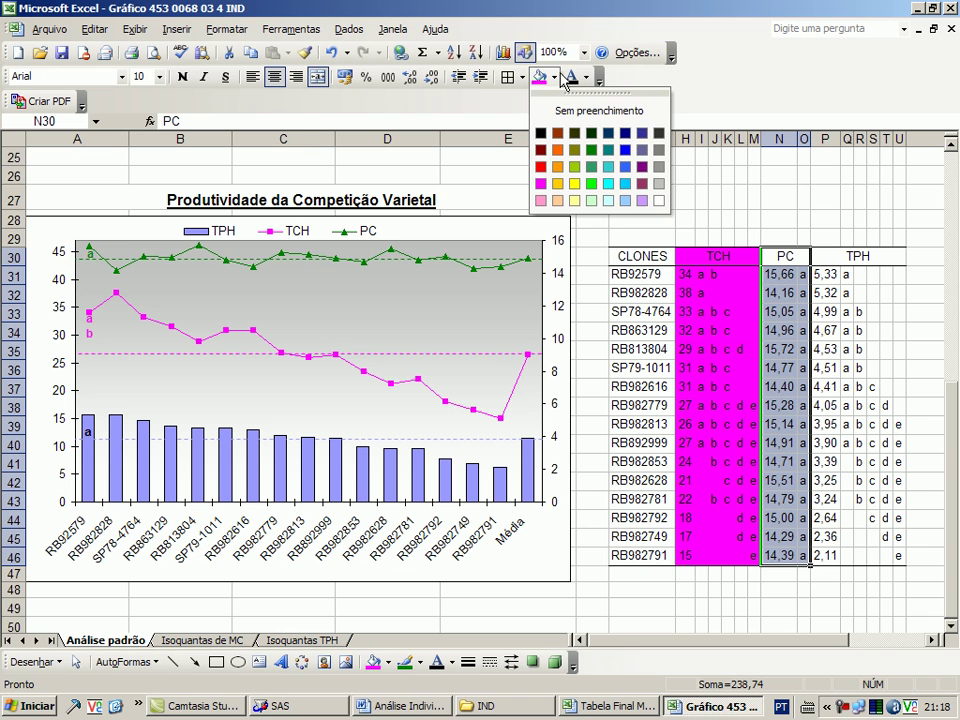
left_click(592, 167)
Shade the TPH block P30:U46 of the clones table in the periwinkle blue of the chart's TPH bars.
left_click_drag(851, 251, 840, 559)
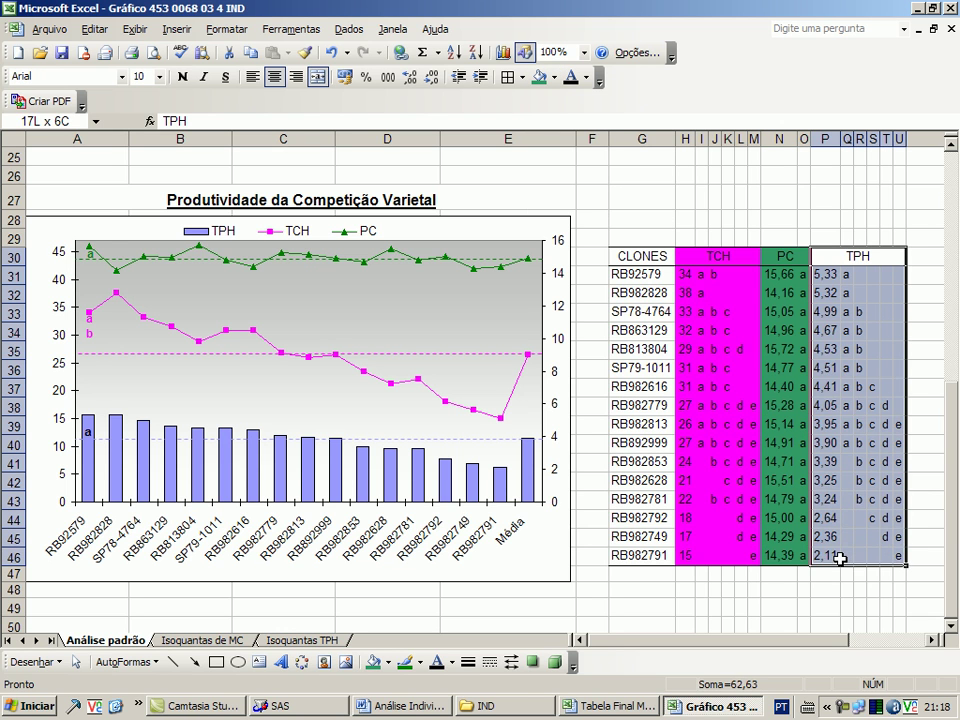
right_click(840, 559)
left_click(849, 455)
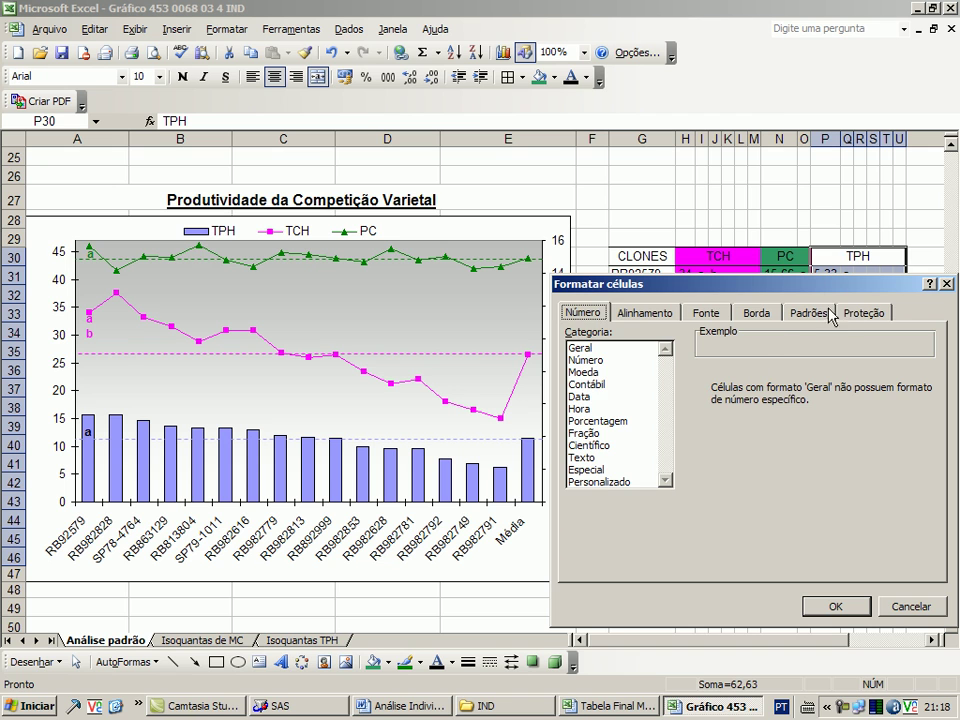
left_click(860, 313)
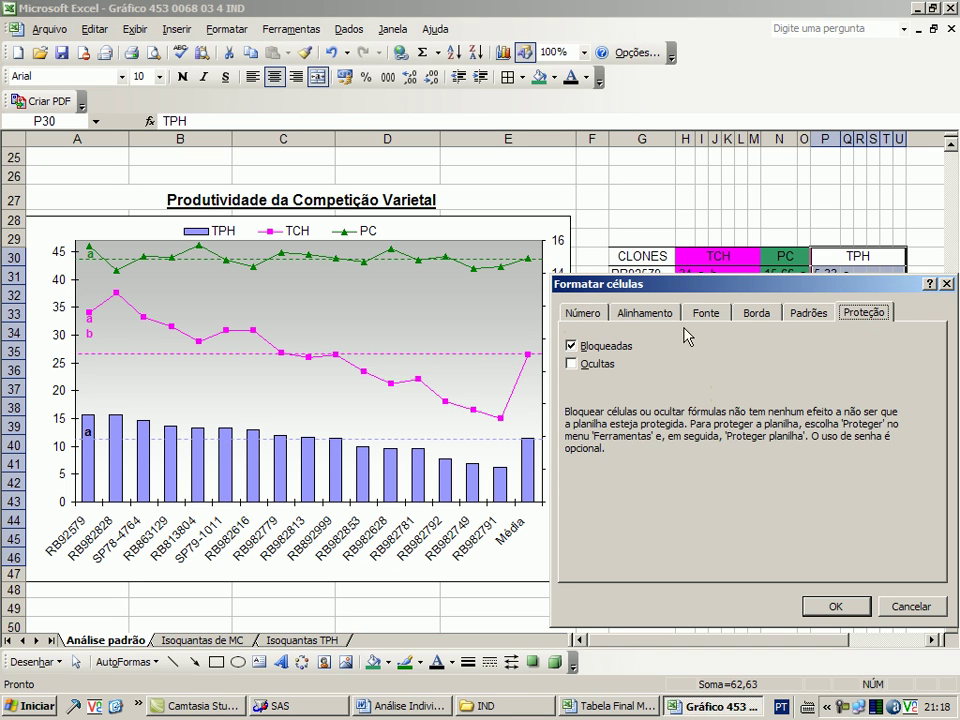
left_click(803, 315)
left_click(582, 490)
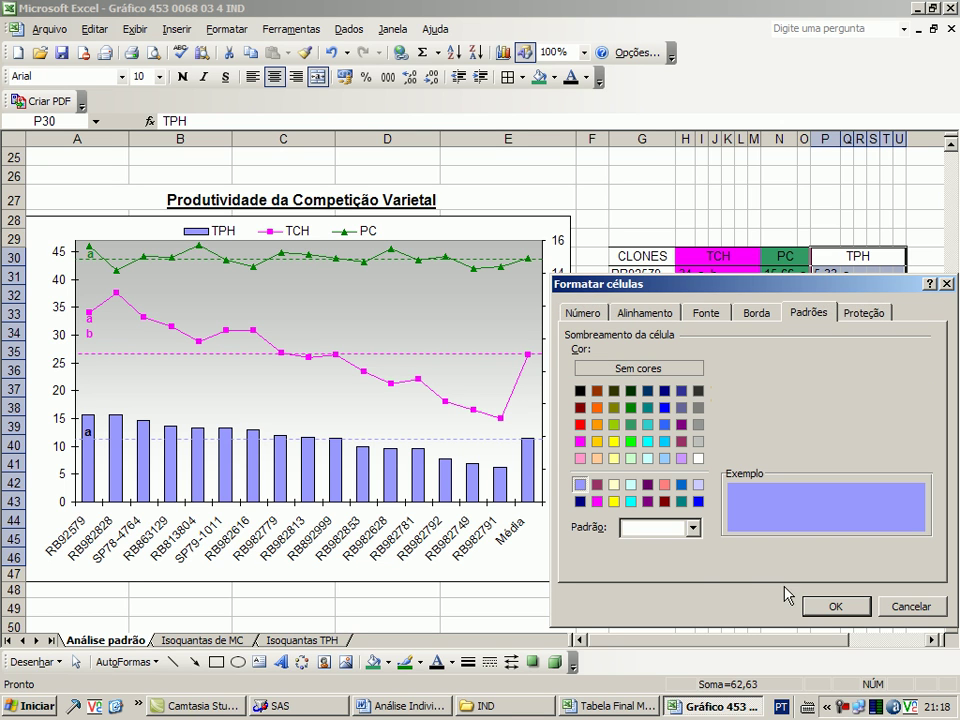
left_click(827, 606)
left_click(778, 577)
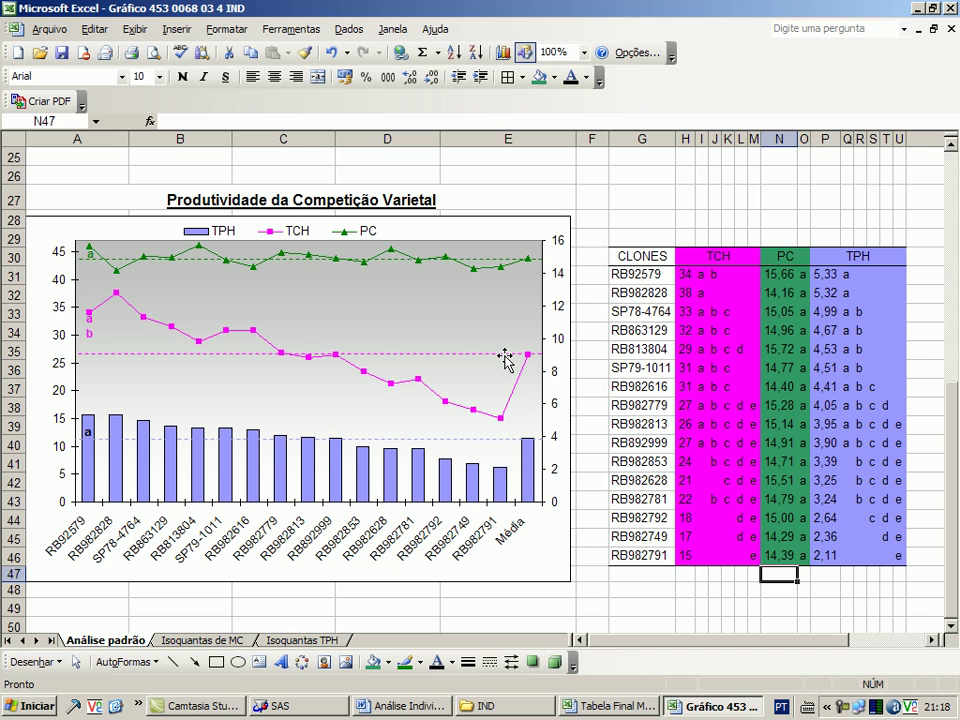
left_click(440, 441)
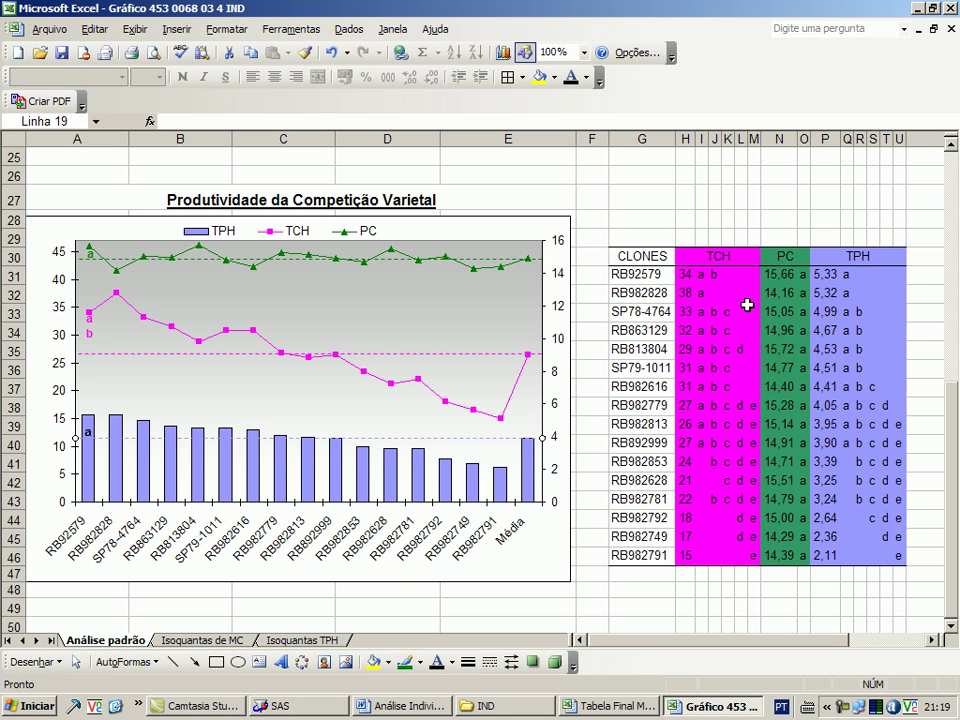
left_click(668, 348)
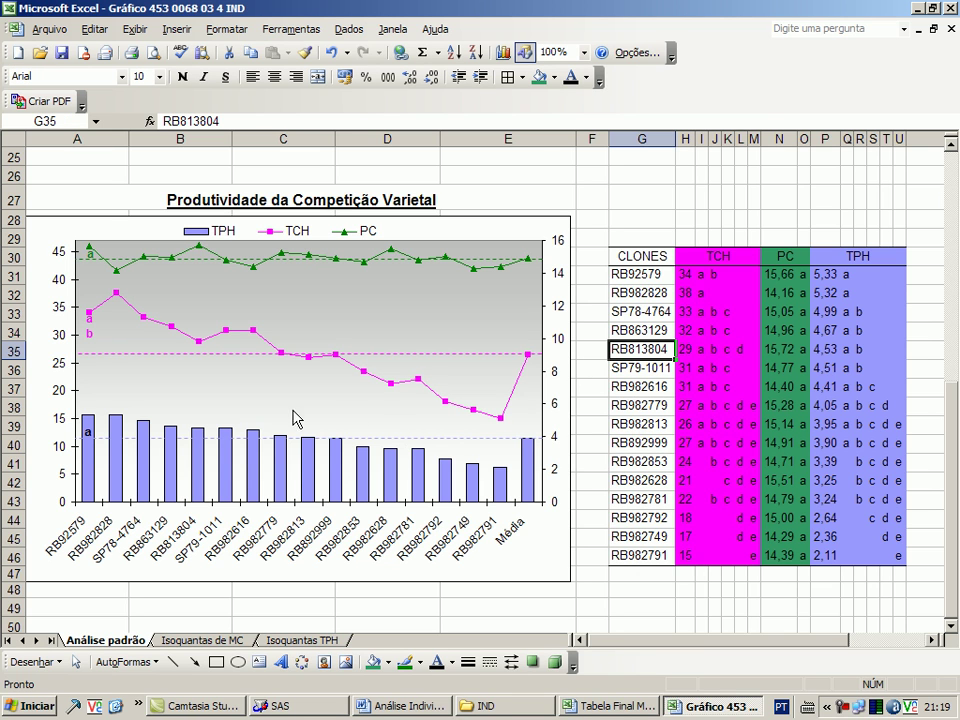
Duplicate the "a" label on the RB92579 bar and align the copy at the same height on the RB982828 bar.
left_click(88, 432)
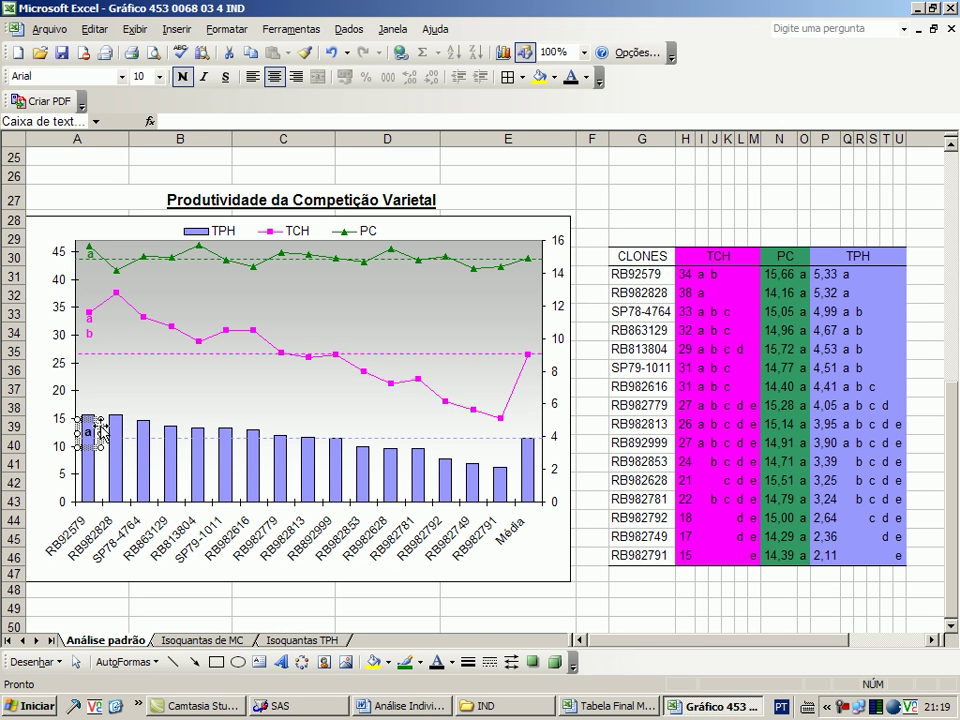
left_click_drag(103, 432, 118, 447)
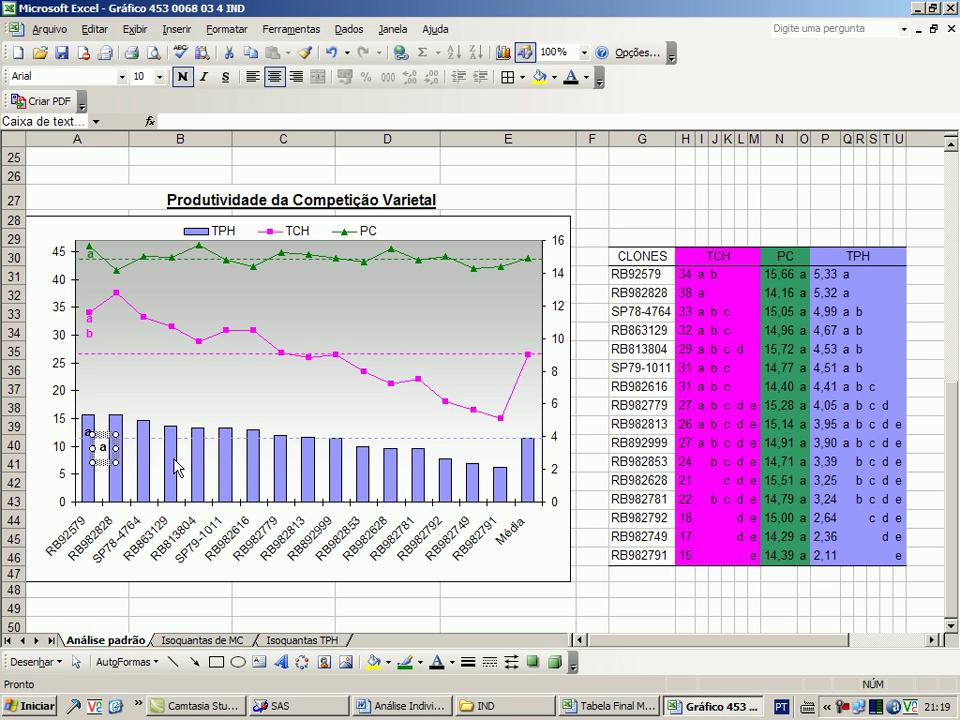
key("ctrl+z")
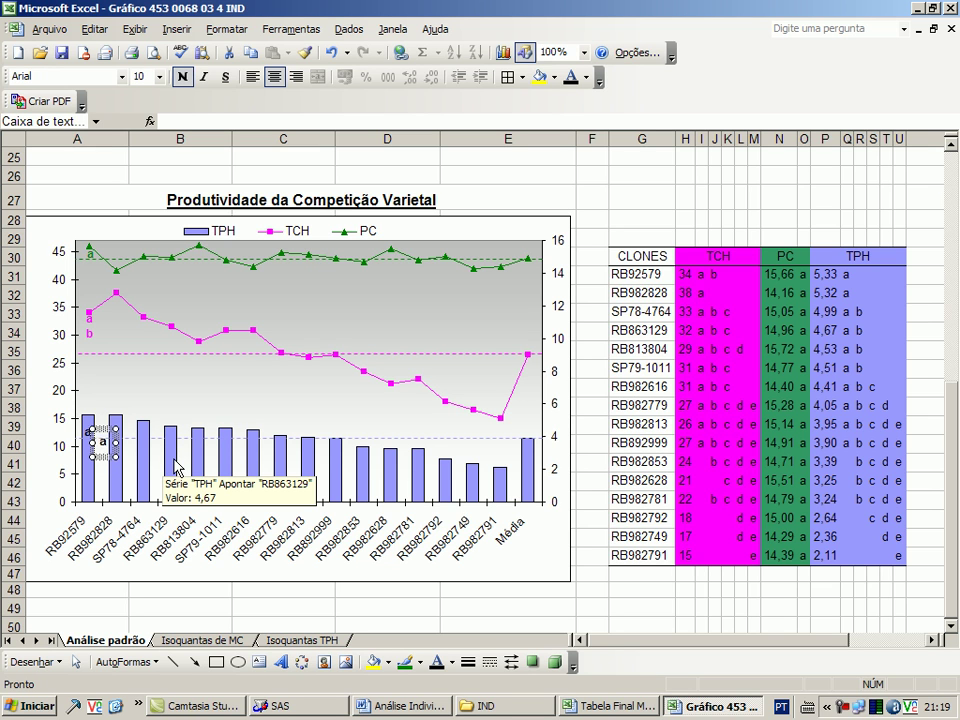
key("Up")
key("Up")
key("Up")
key("Right")
key("Right")
key("Right")
key("Right")
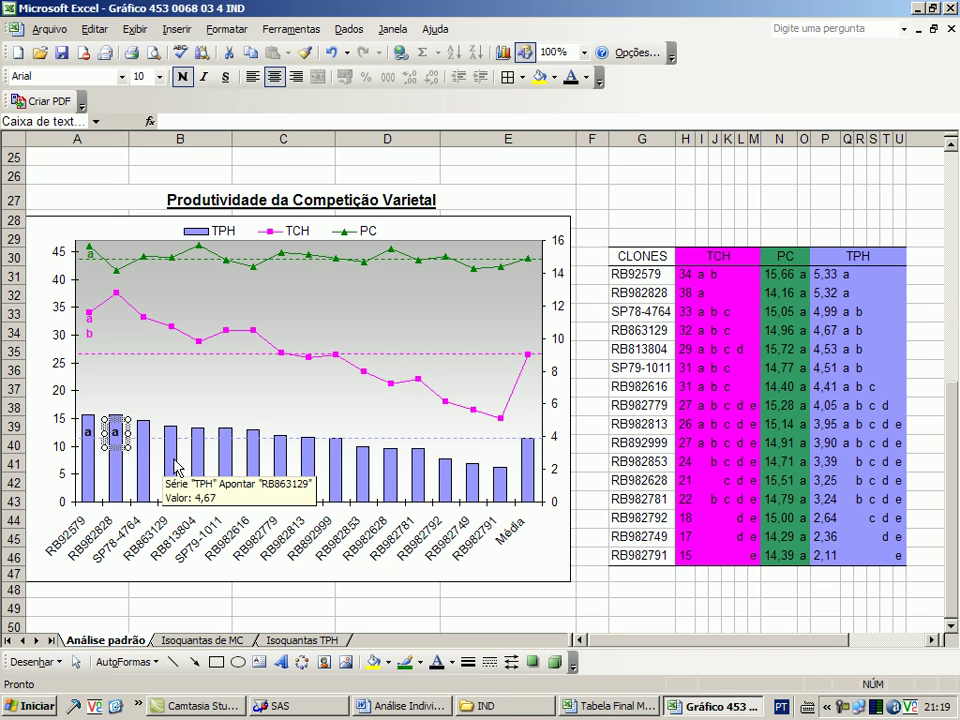
Place another copy of the "a" label on the SP78-4764 bar, lengthen its text box and add "b" below the "a".
left_click_drag(102, 445, 110, 445)
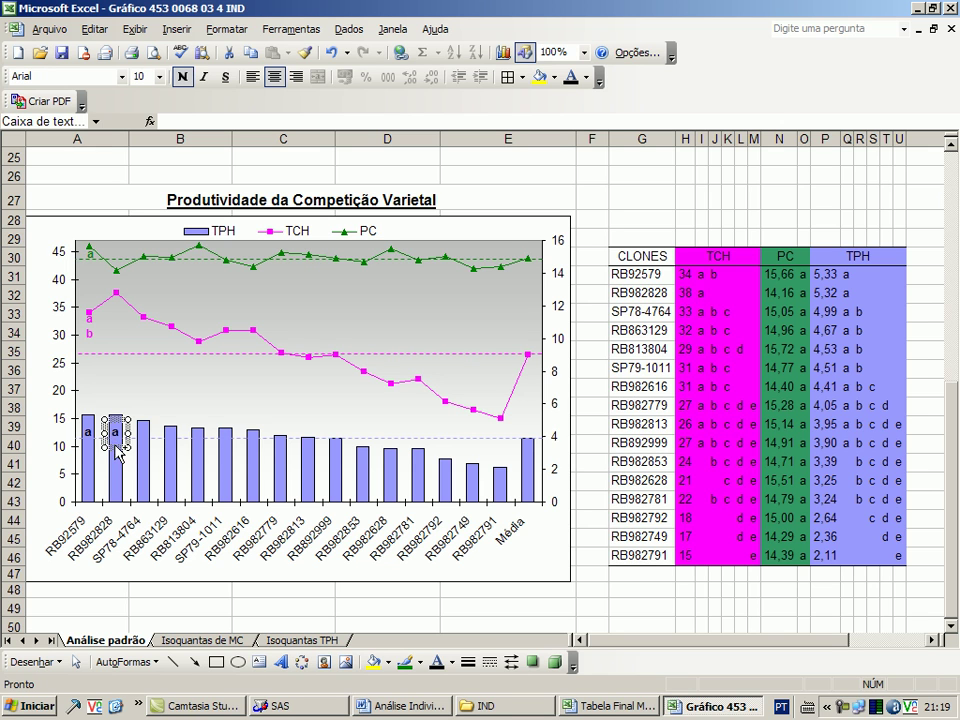
key("ctrl+d")
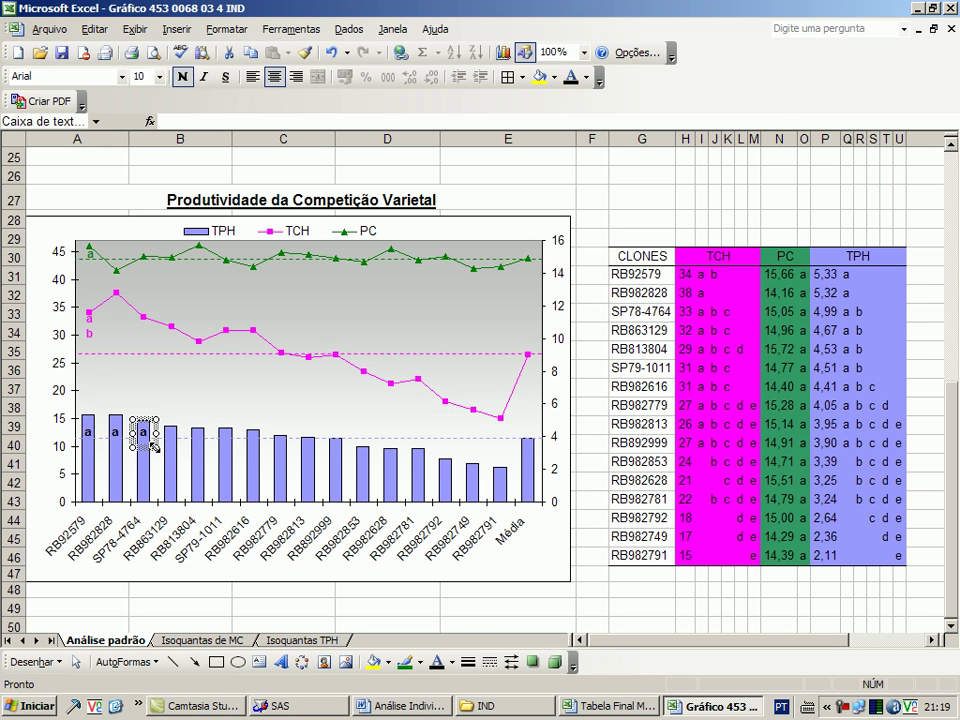
left_click_drag(155, 452, 157, 475)
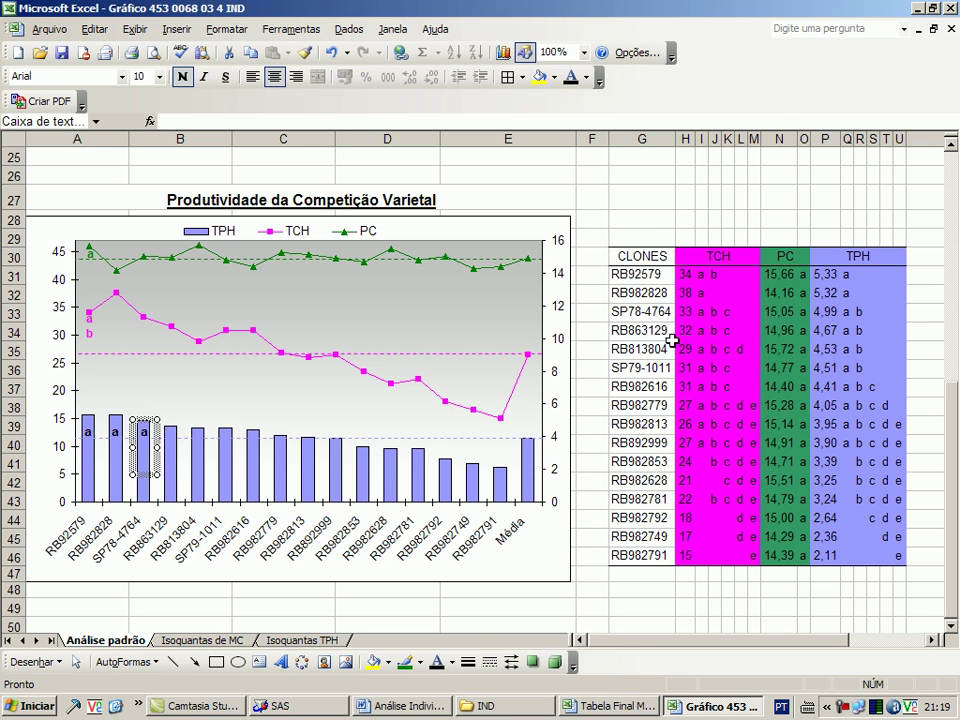
left_click(148, 450)
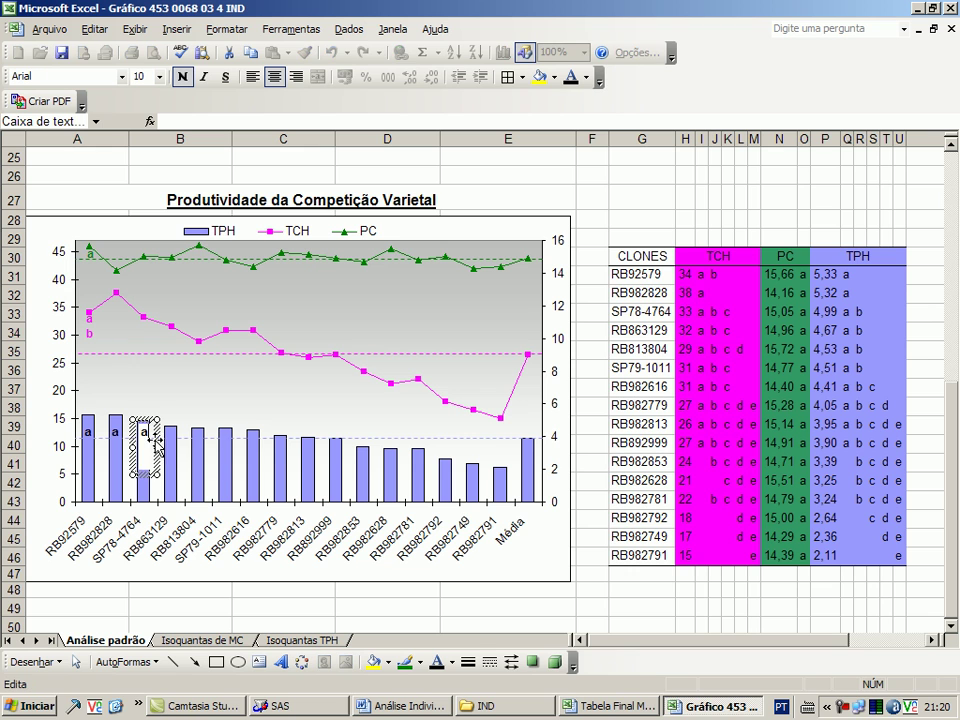
key("Return")
type("b")
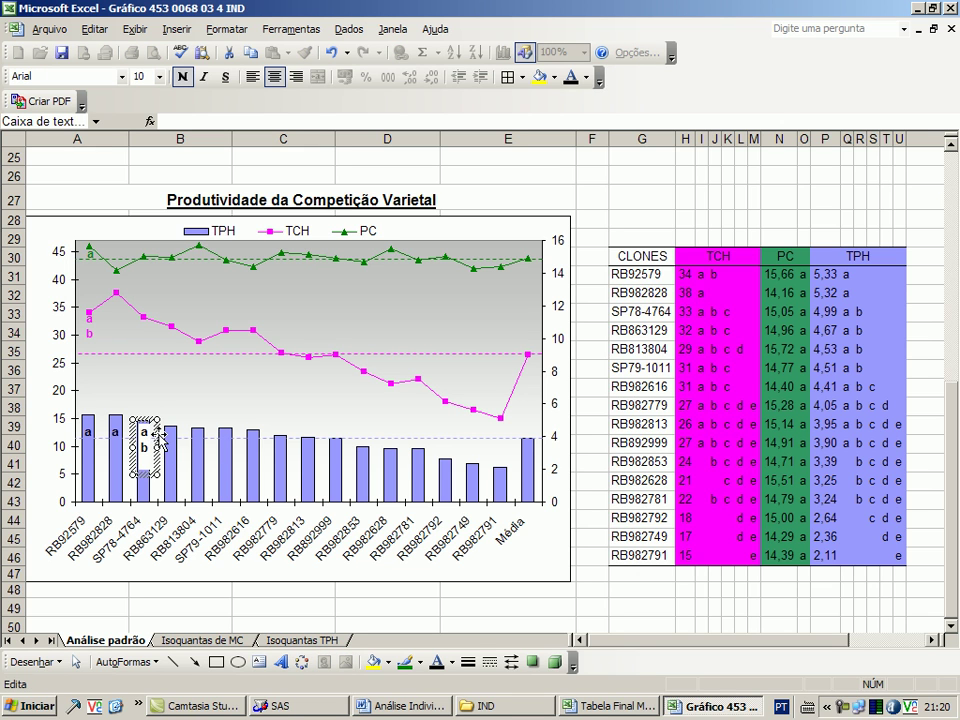
key("Escape")
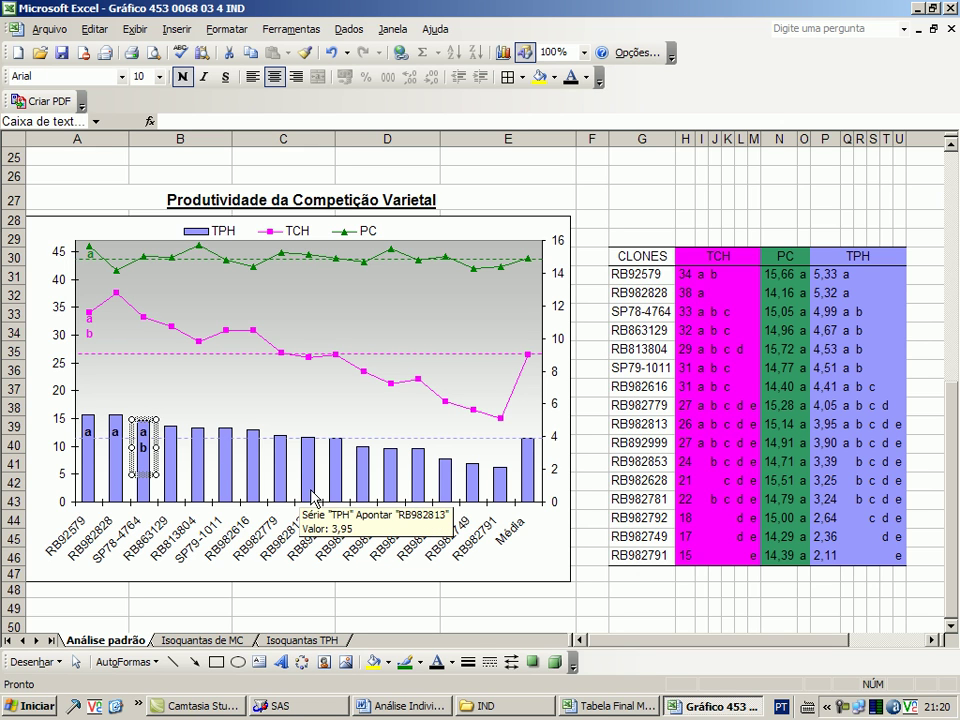
Copy the "a b" label and align the pasted copy on the RB863129 bar.
key("ctrl+c")
key("ctrl+v")
key("Up")
key("Up")
key("Up")
key("Up")
key("Up")
key("Up")
key("Up")
key("Up")
key("Up")
key("Up")
key("Up")
key("Up")
key("Up")
key("Up")
key("Up")
key("Up")
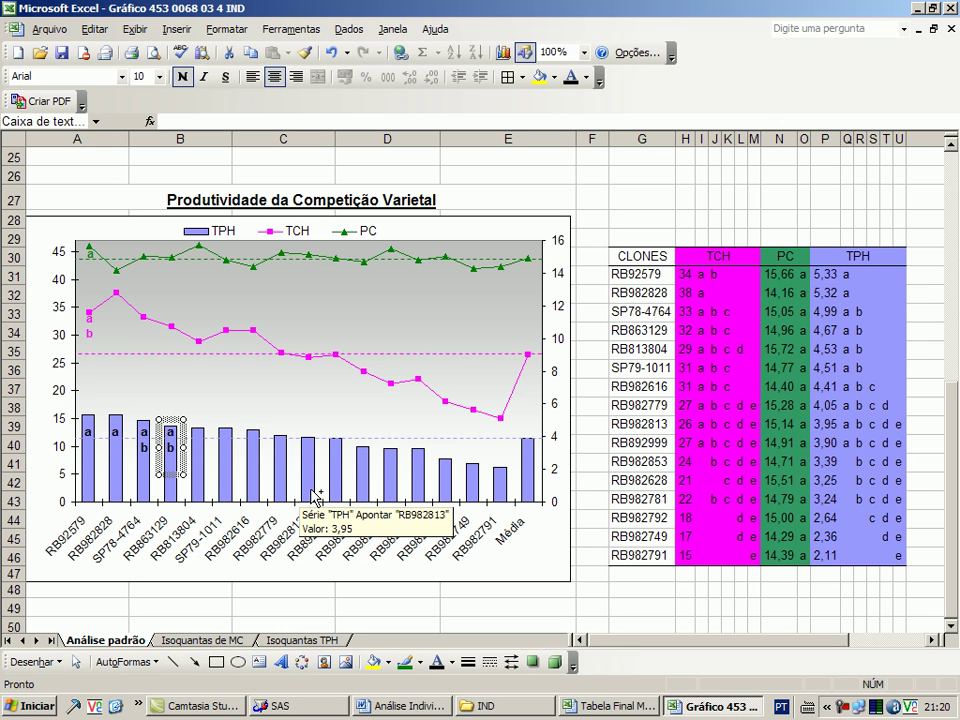
Paste the "a b" label twice more and align the copies on the RB813804 and SP79-1011 bars.
key("ctrl+v")
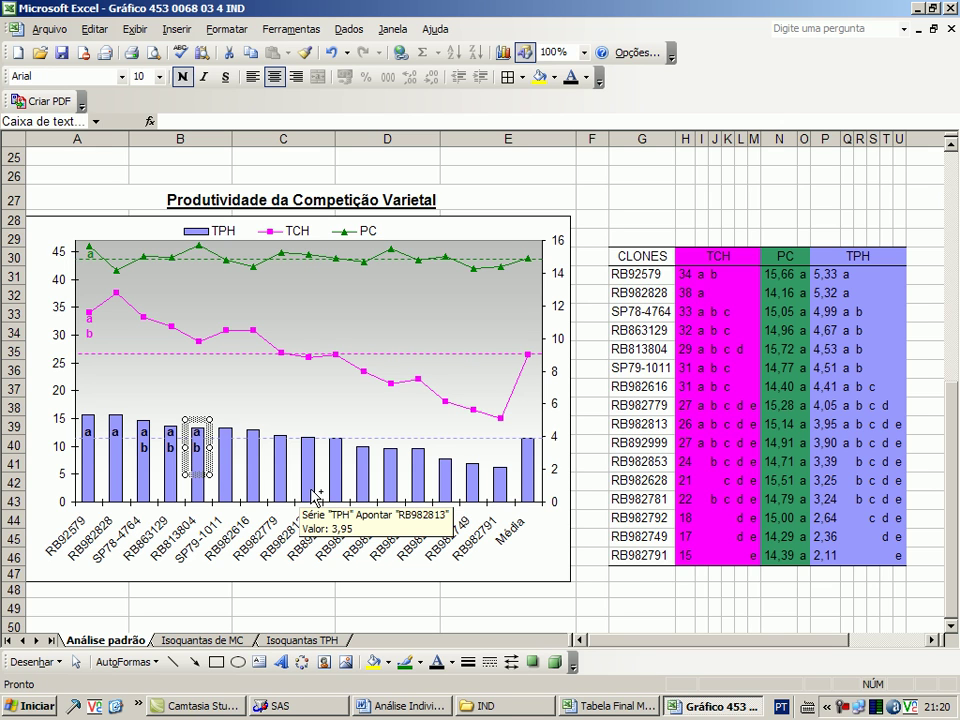
key("ctrl+v")
key("Right")
key("Right")
key("Right")
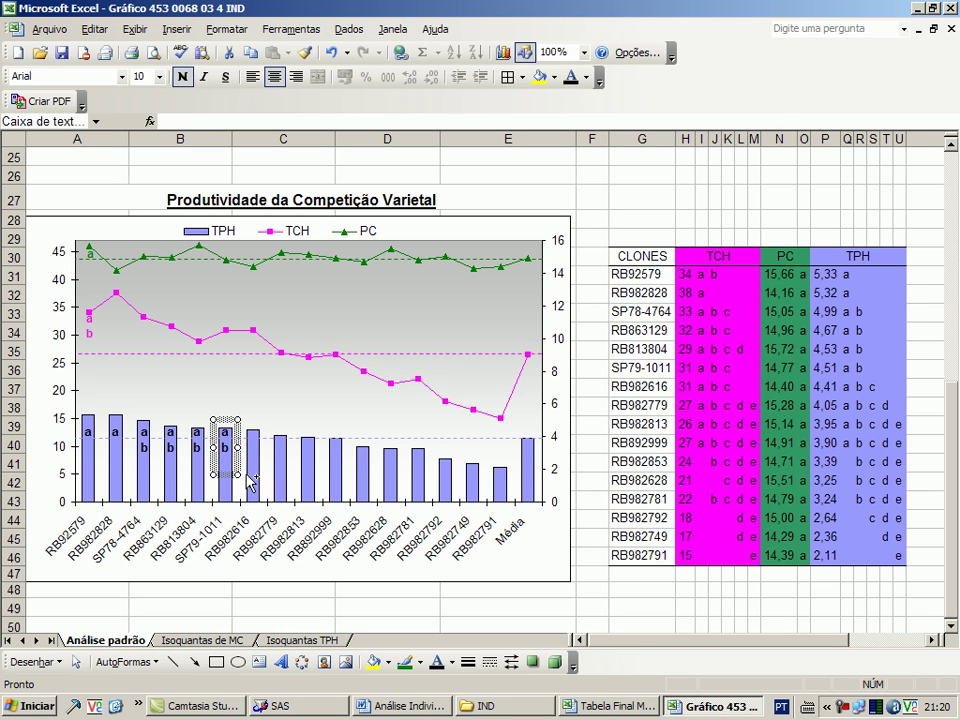
Place a copy of the "a b" label on the RB982616 bar, lengthen its text box and add "c" as a third line.
left_click_drag(247, 478, 275, 483)
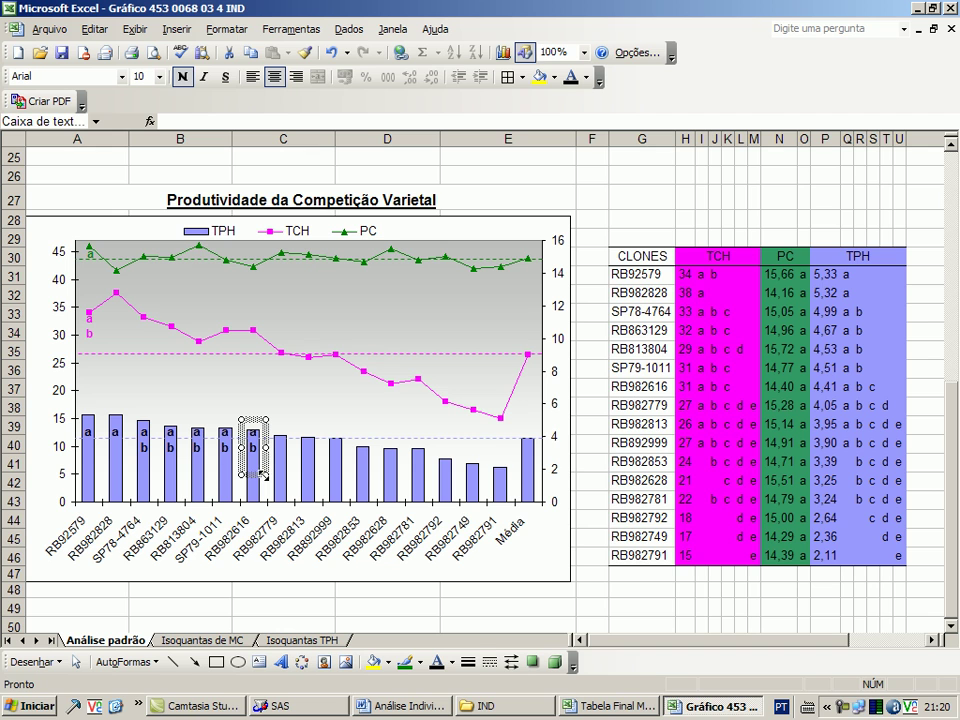
left_click_drag(265, 476, 265, 481)
left_click(258, 451)
key("Return")
type("c")
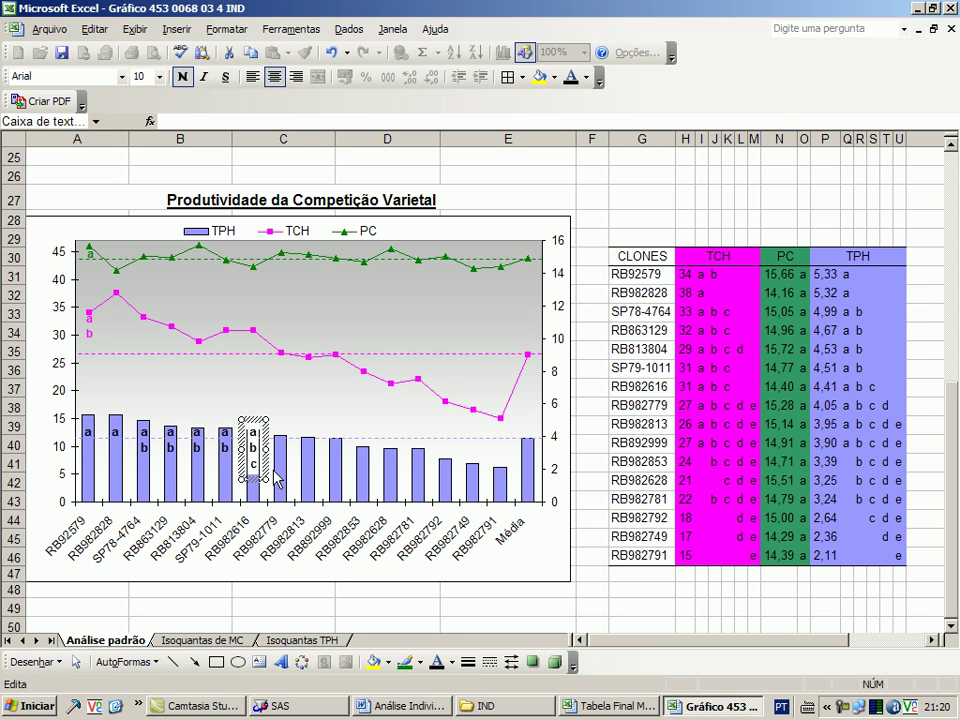
left_click(268, 475)
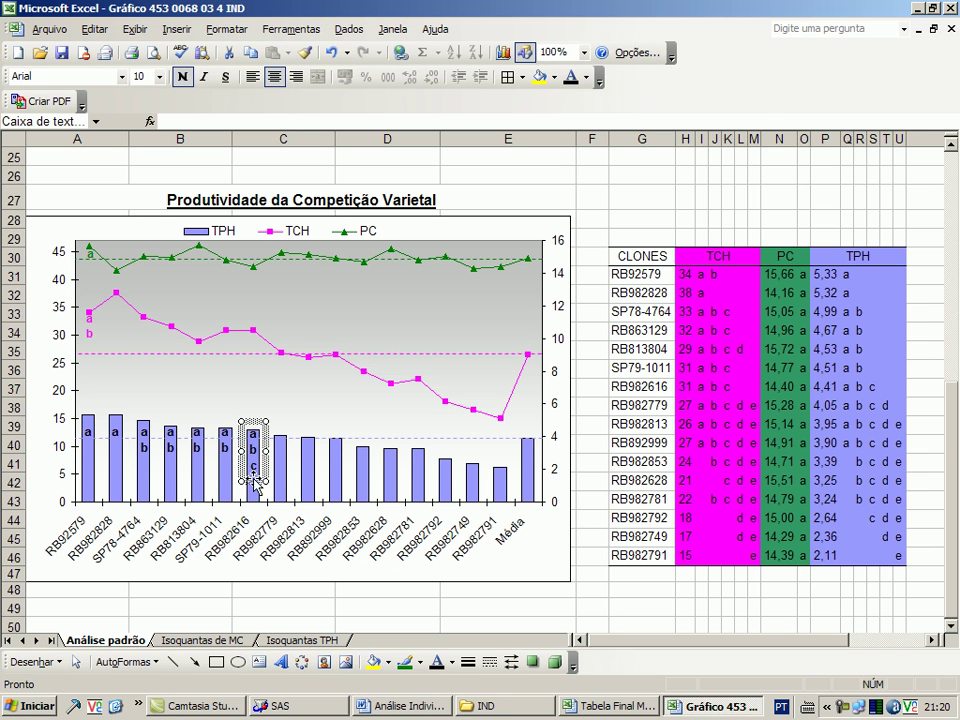
Select the six labels from RB92579 to SP79-1011 together and shift them down level with the RB982616 label.
left_click(226, 470)
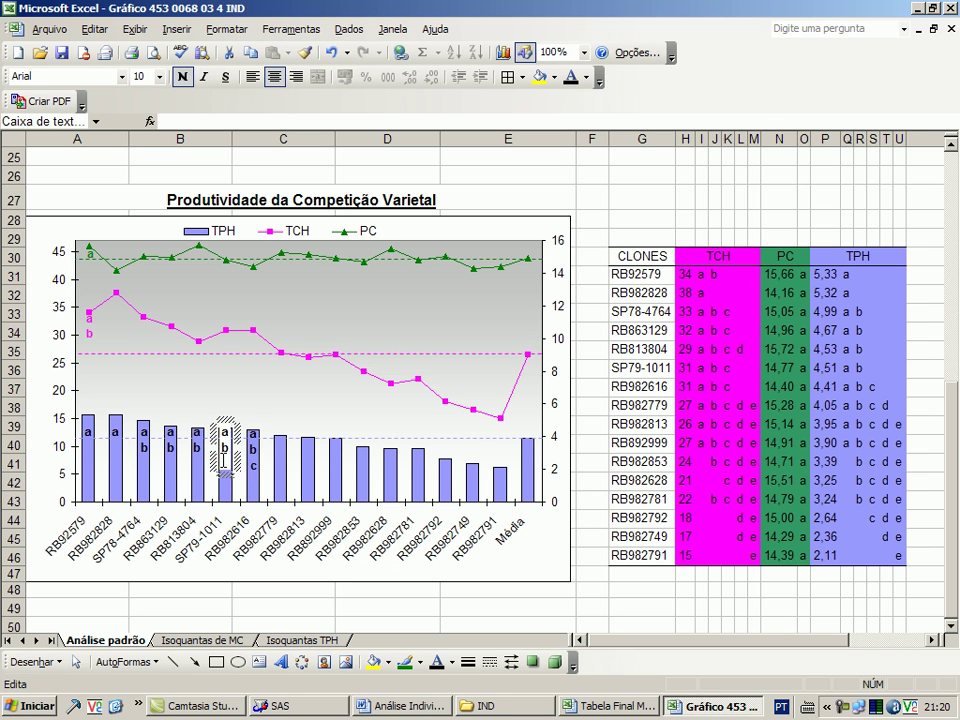
left_click(77, 662)
left_click_drag(244, 600, 66, 394)
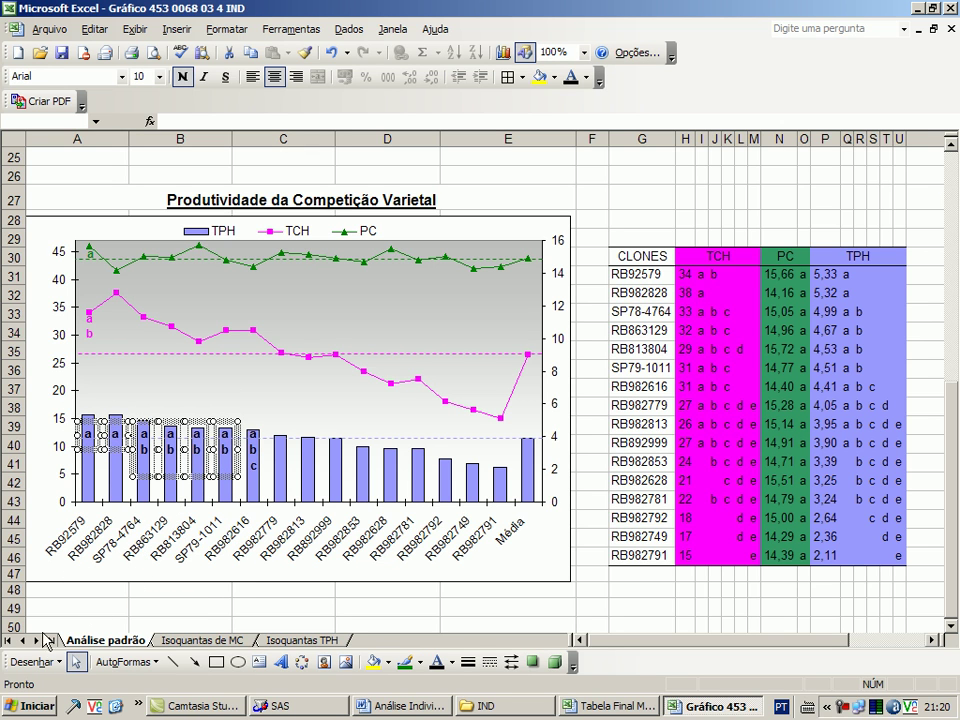
left_click(77, 664)
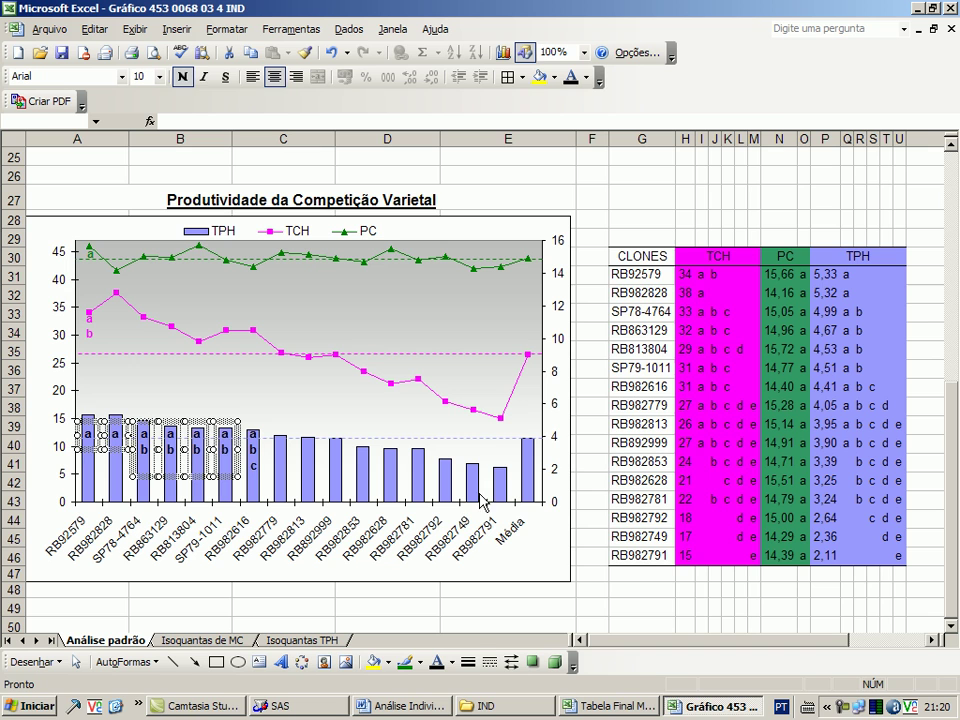
left_click(750, 443)
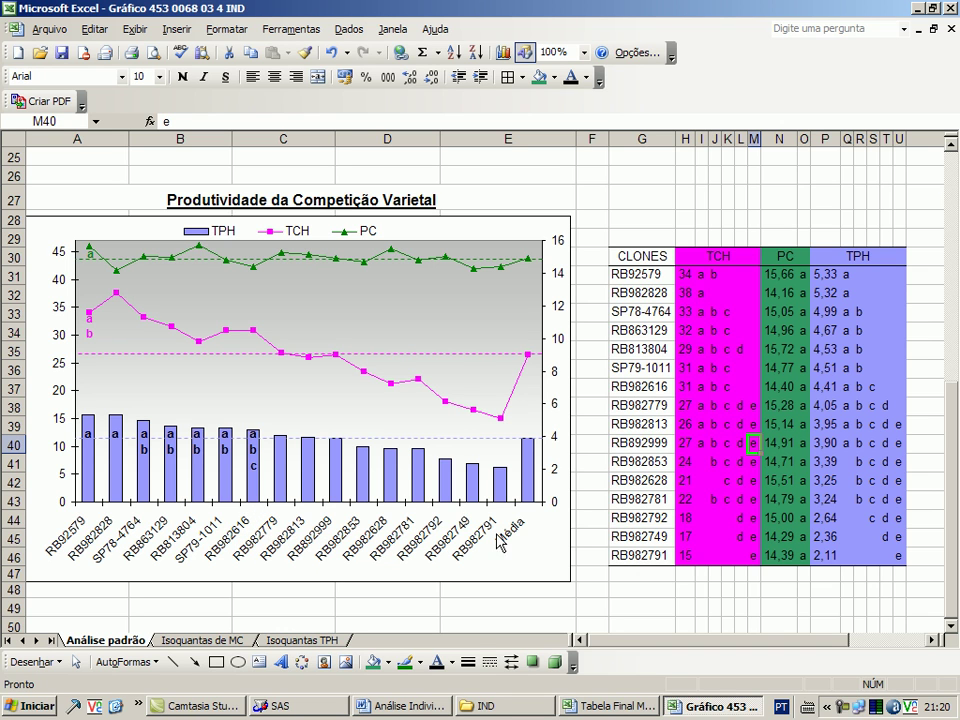
Place a copy of the "a b c" label on the RB982779 bar, lengthen its text box and add "d" as a fourth line.
left_click_drag(638, 387, 876, 387)
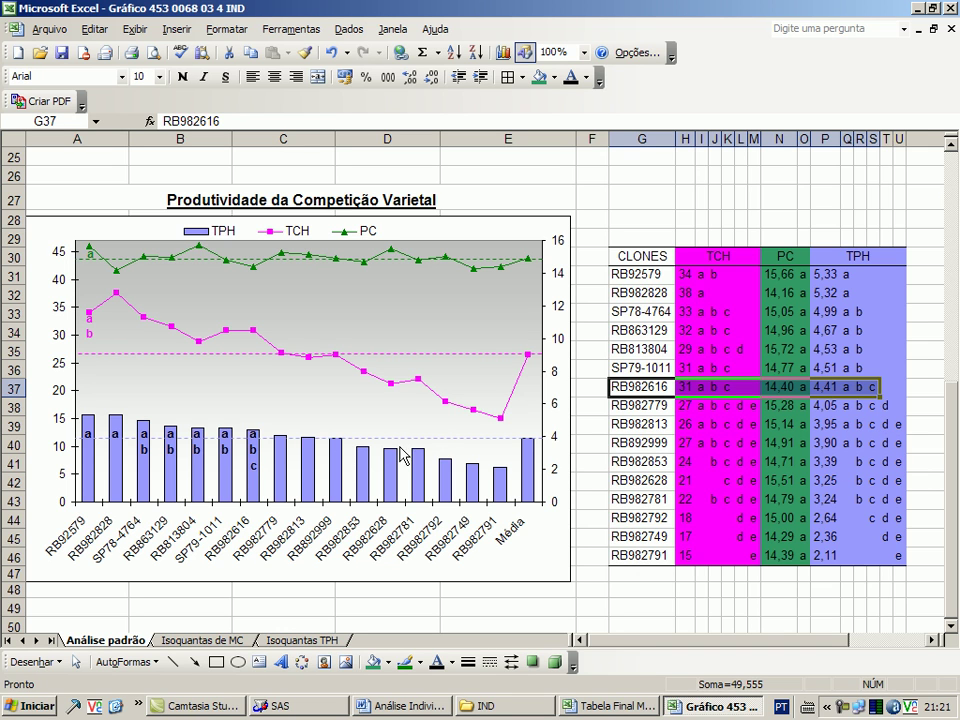
left_click(261, 454)
left_click_drag(261, 451, 276, 466)
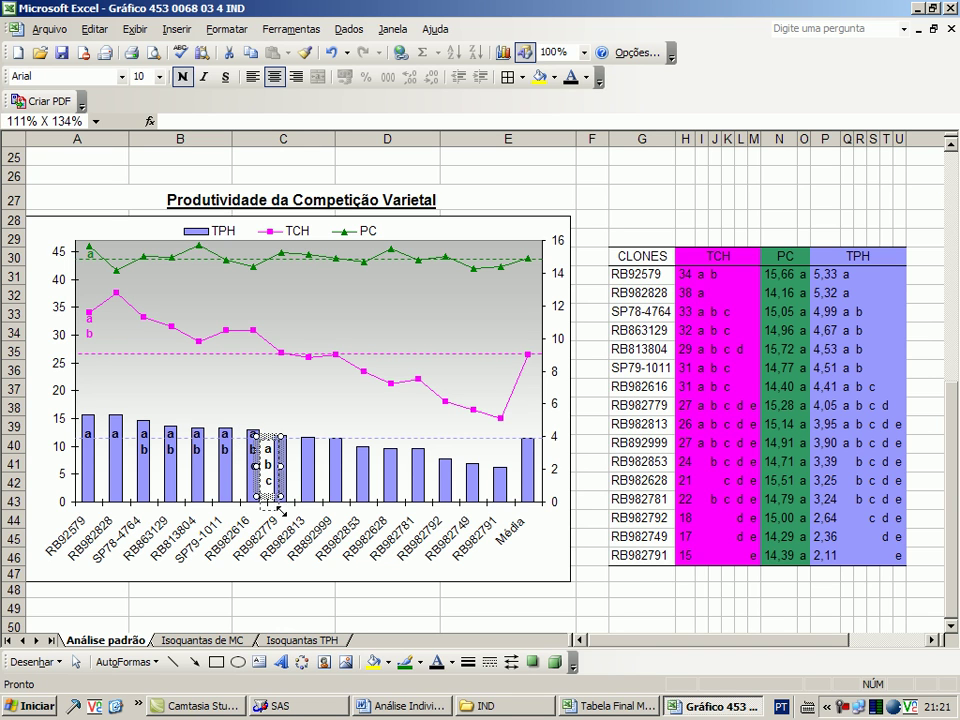
left_click(274, 484)
key("Return")
type("d")
left_click(275, 485)
left_click_drag(275, 485, 281, 475)
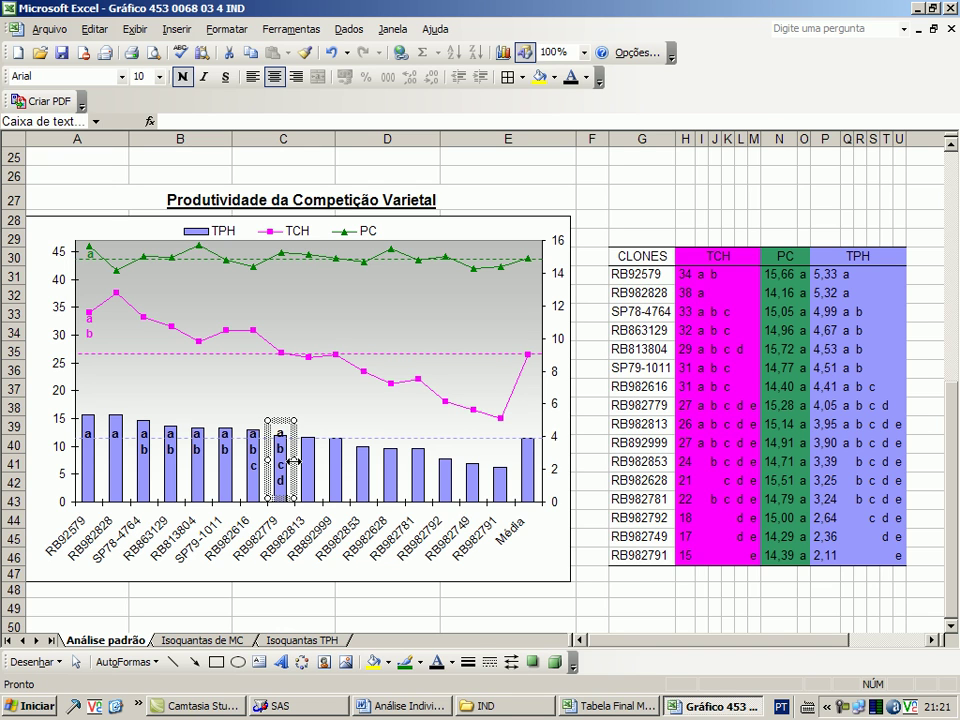
Place a copy of the "a b c d" label on the RB982813 bar, lengthen its text box and add "e" as a fifth line.
mouse_move(294, 460)
left_mouse_down()
mouse_move(311, 478)
mouse_move(308, 461)
left_mouse_up()
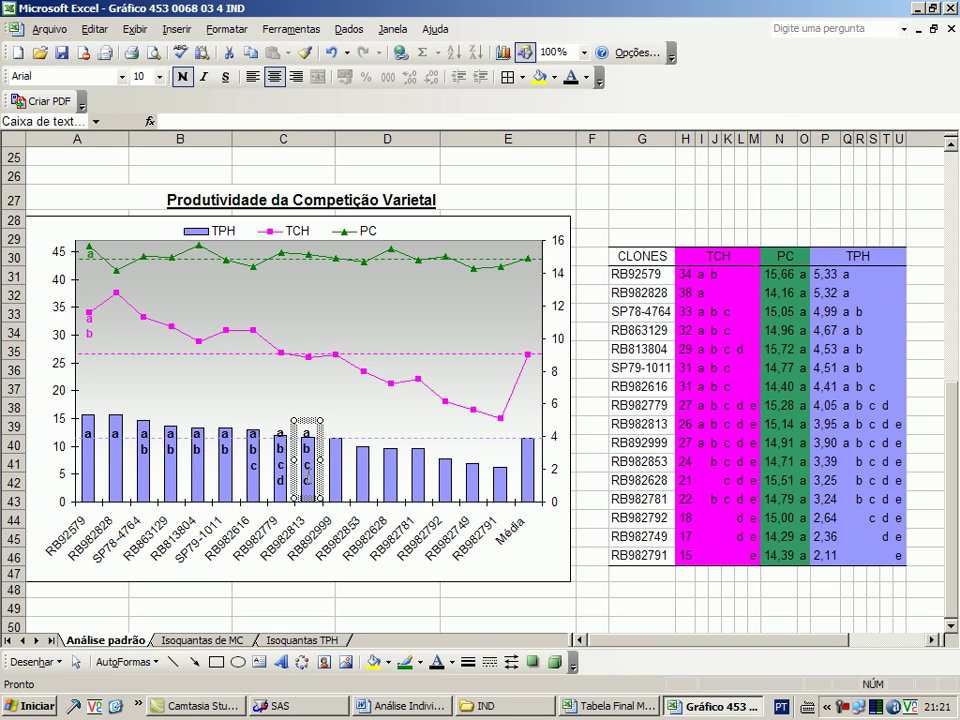
left_click_drag(317, 497, 319, 510)
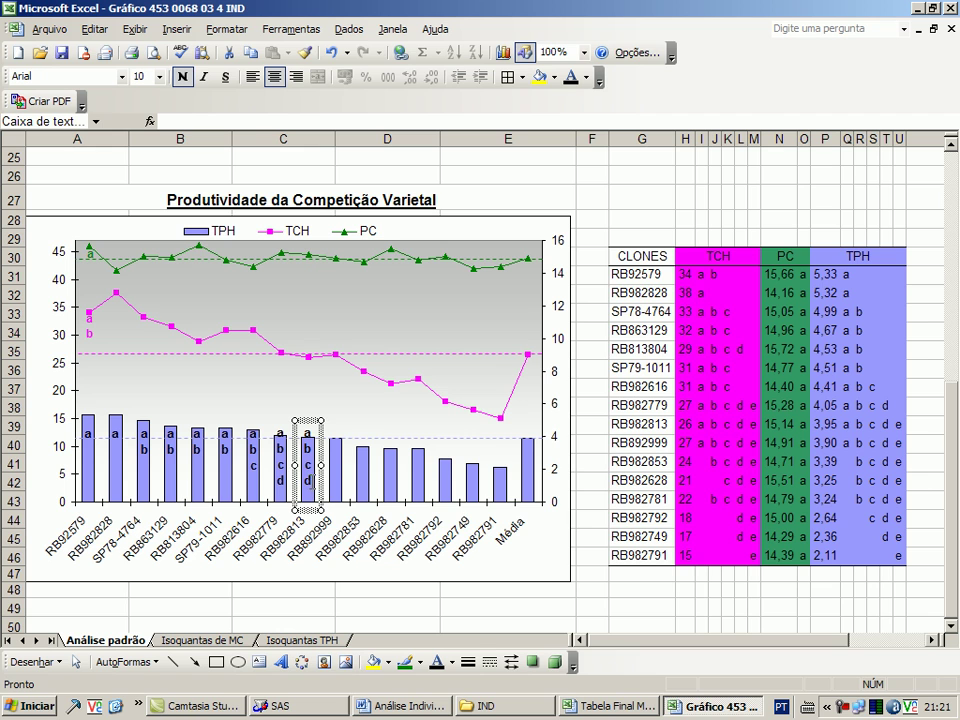
left_click(312, 482)
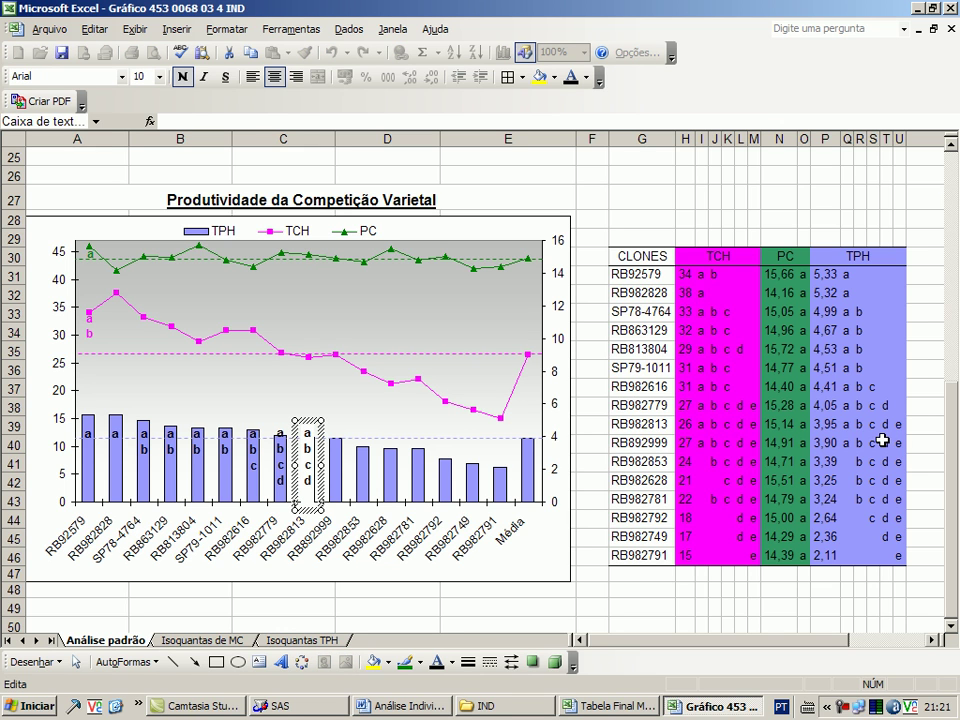
type("e")
key("Escape")
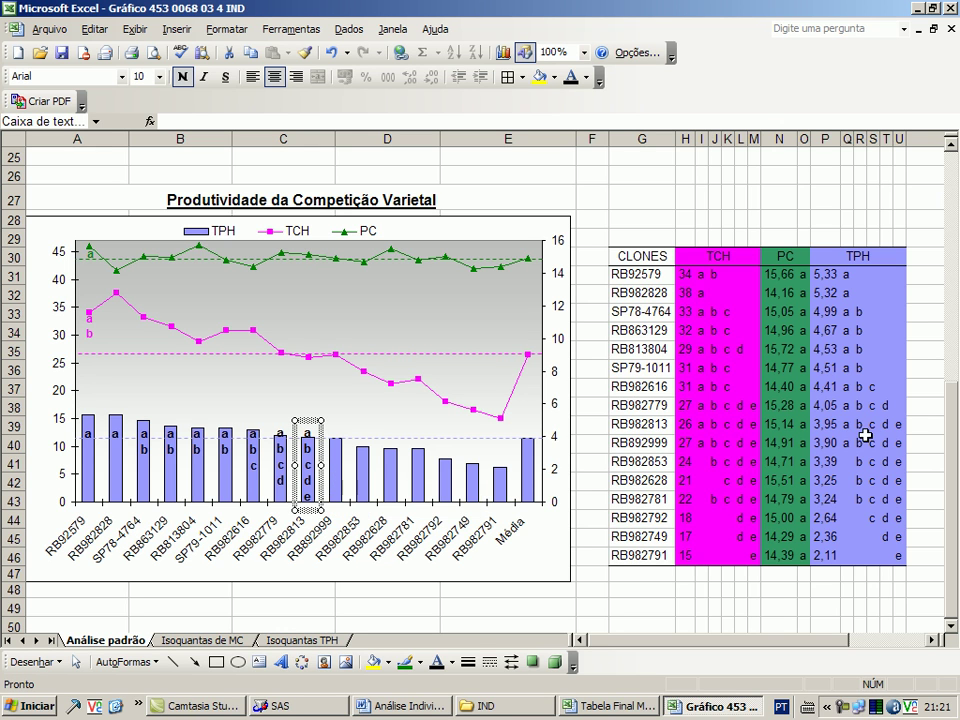
Duplicate the "a b c d e" label and align the copy on the RB892999 bar.
key("Right")
key("Right")
key("Right")
key("Right")
key("Down")
key("Down")
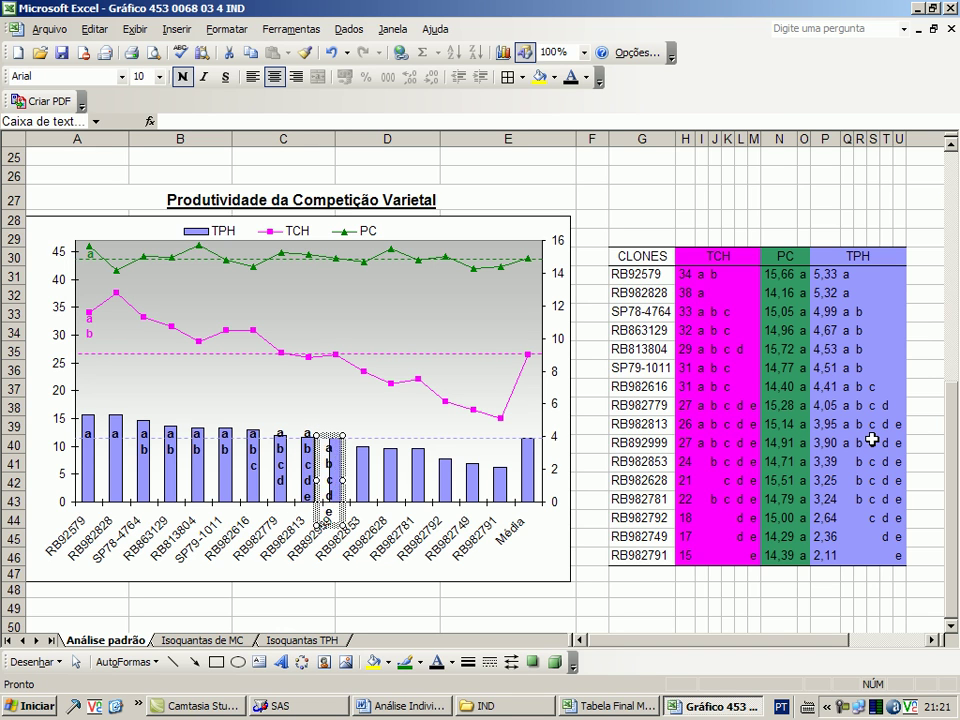
key("Up")
key("Up")
key("Up")
key("Up")
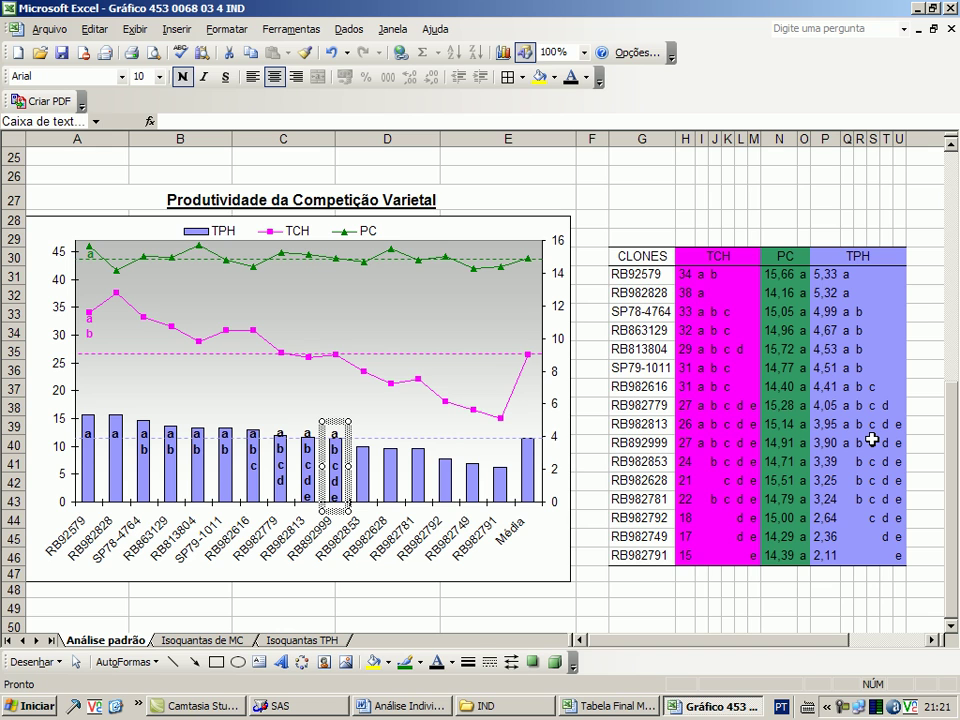
Place a copy of the five-letter label on the RB982853 bar, remove its "a" and lower it so the remaining letters line up with the neighbouring labels.
key("ctrl+v")
key("Right")
key("Right")
key("Right")
key("Right")
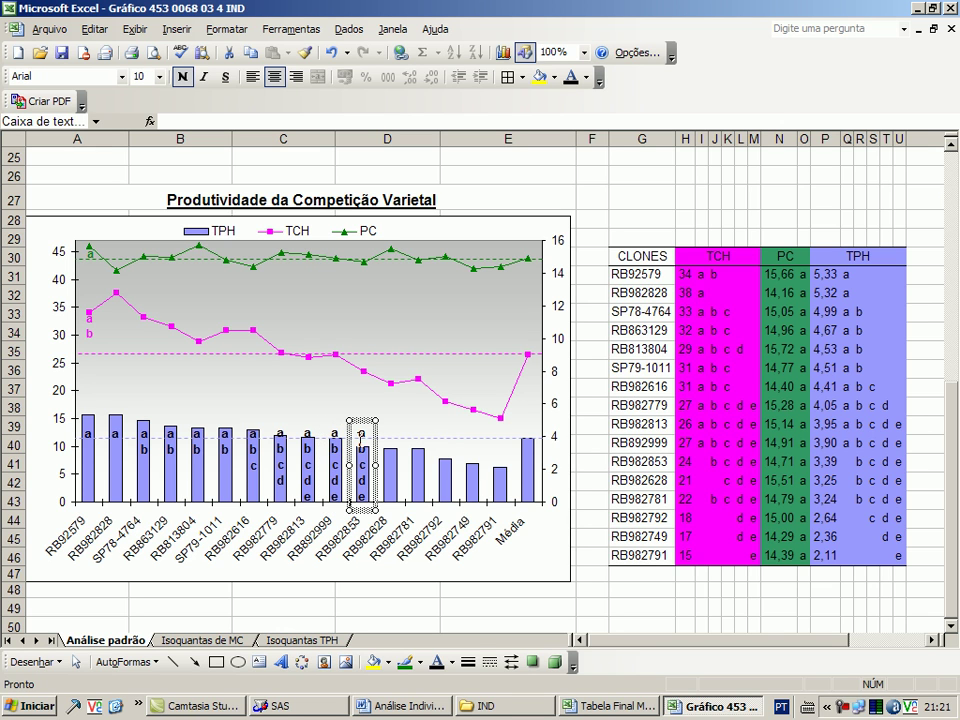
left_click(362, 436)
key("Delete")
key("Delete")
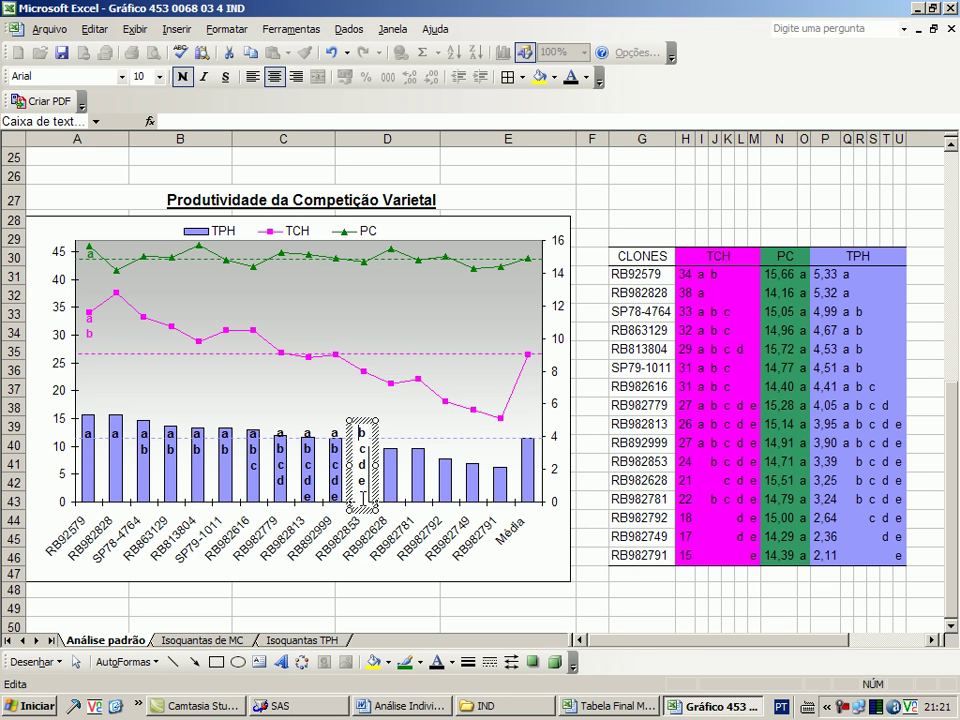
left_click(377, 490)
key("Down")
key("Down")
key("Down")
key("Down")
key("Down")
key("Down")
key("Down")
key("Down")
key("Down")
key("Down")
key("Down")
key("Down")
key("Down")
key("Down")
key("Down")
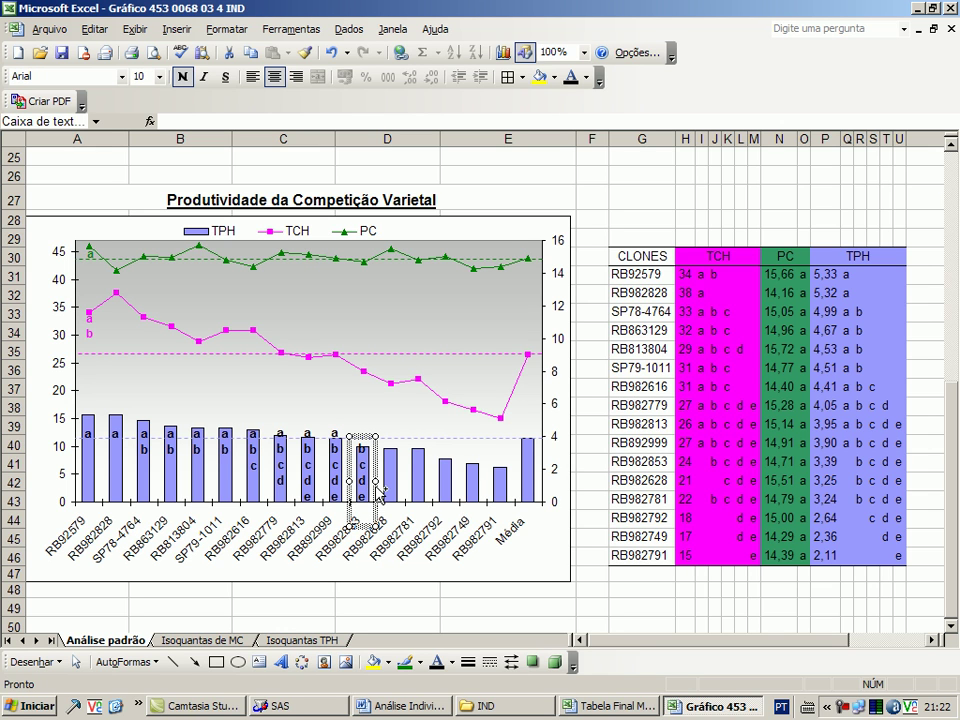
Duplicate the "b c d e" label and align the copy on the RB982628 bar.
mouse_move(380, 492)
left_mouse_down()
mouse_move(395, 507)
mouse_move(376, 485)
left_mouse_up()
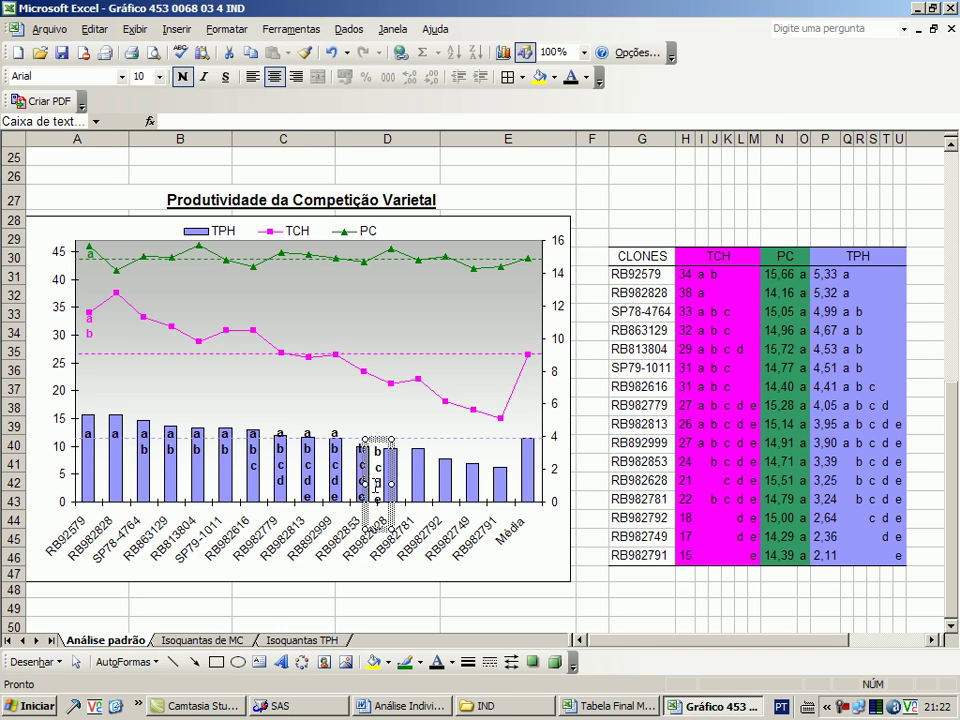
key("Right")
key("Right")
key("Up")
key("Up")
key("Up")
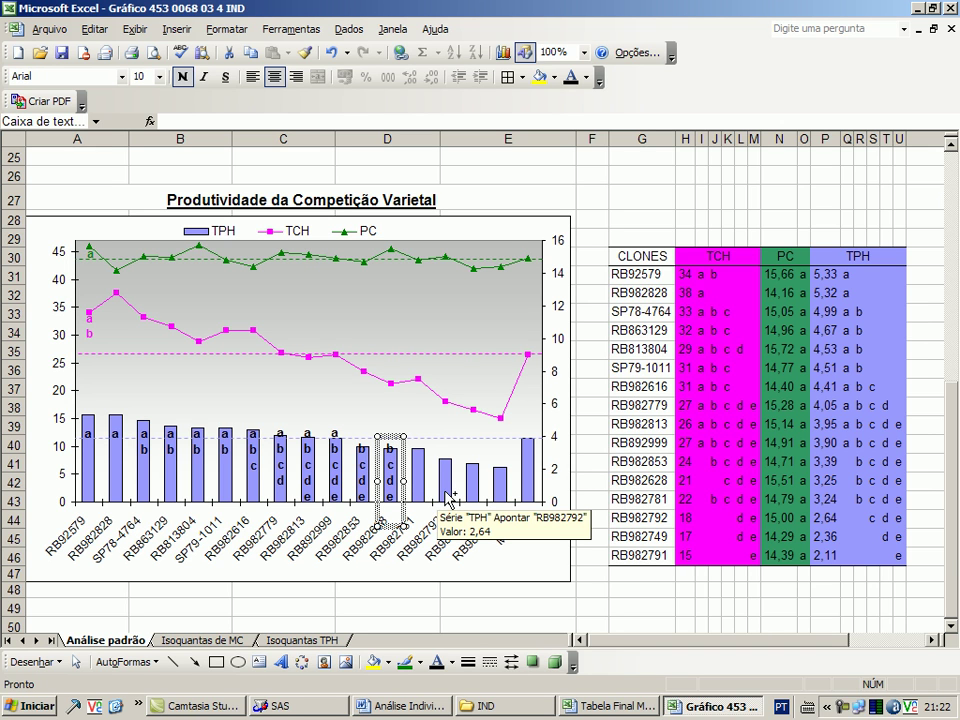
Place another copy of the "b c d e" label on the RB982781 bar, level with its neighbour.
key("Right")
key("Right")
key("Right")
key("Right")
key("Right")
key("Right")
key("Right")
key("Right")
key("Right")
key("Right")
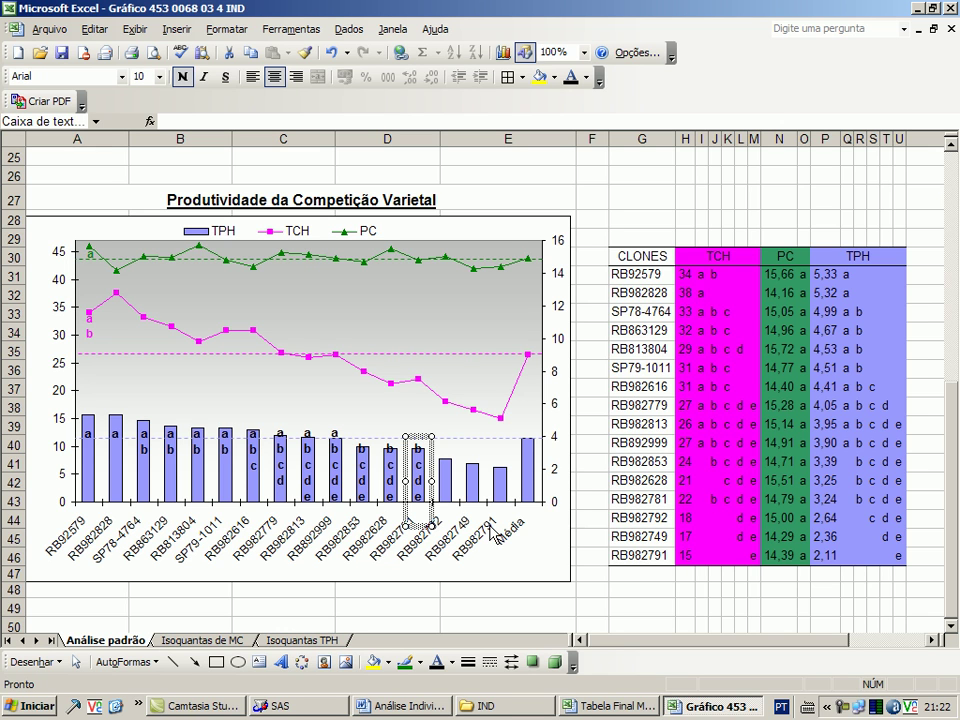
Place a copy of the label on the RB982792 bar, remove its "b" line and fit the shortened box level with the other labels.
left_click(433, 467)
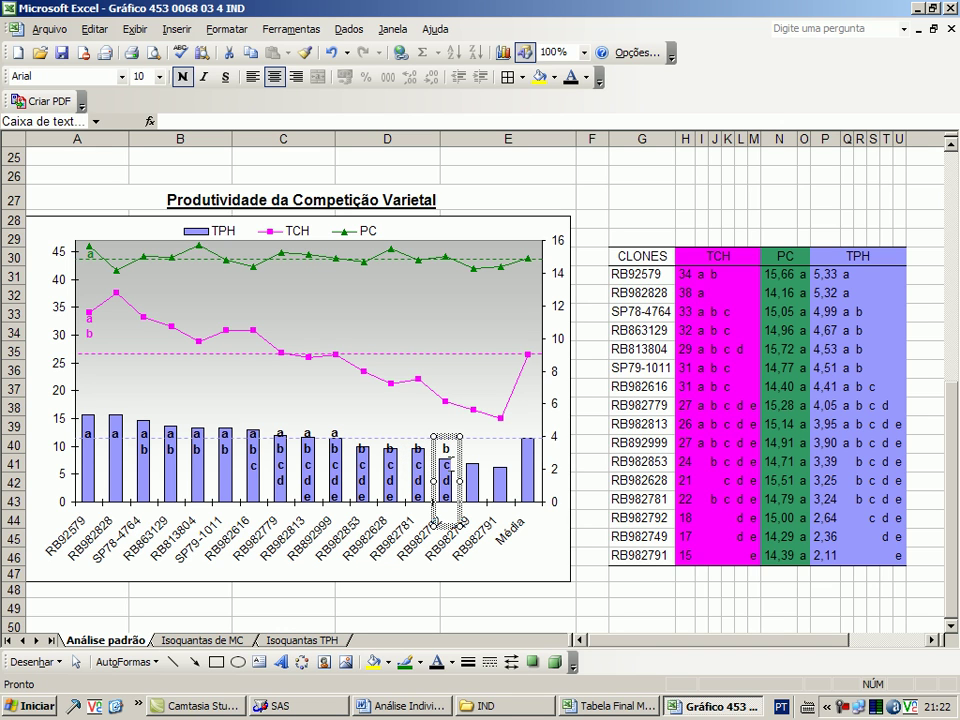
left_click(456, 465)
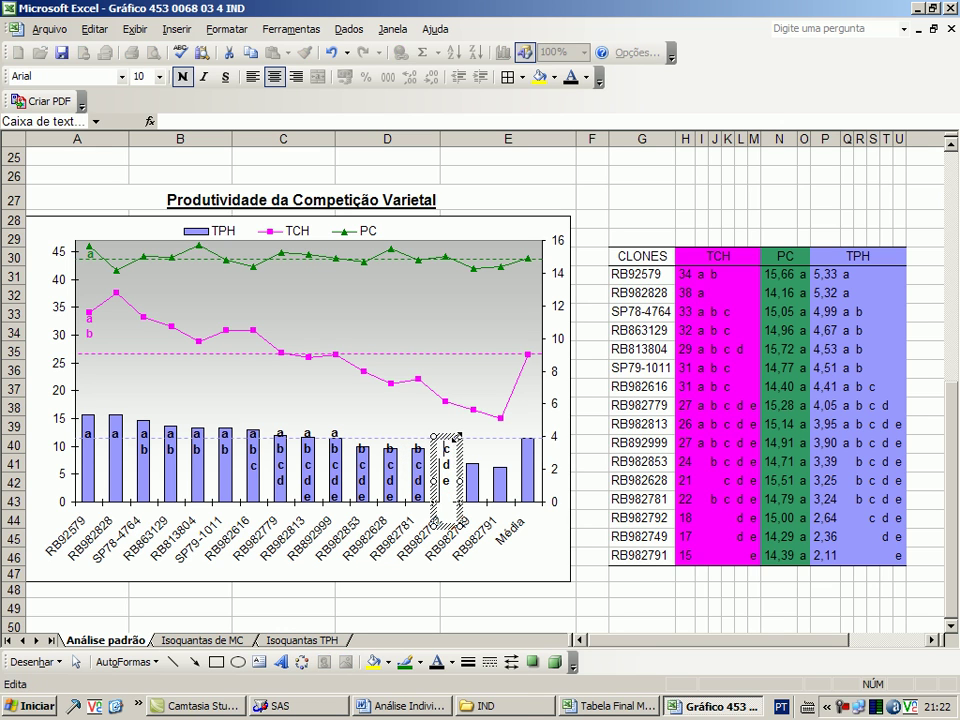
key("Delete")
key("Escape")
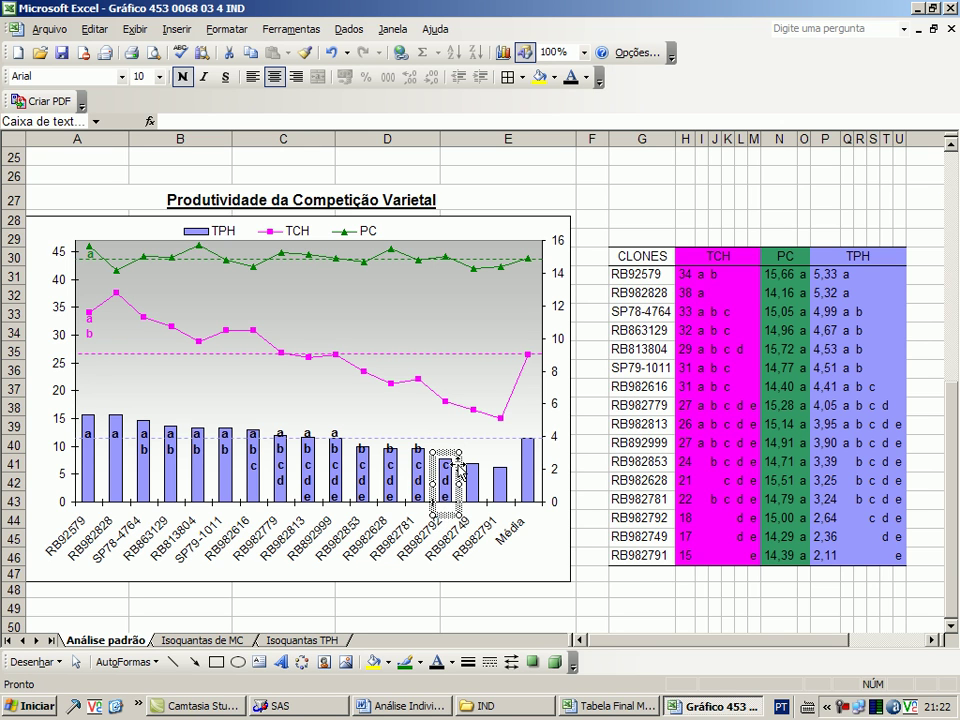
Duplicate the "c d e" label, remove "c" from the copy and align it on the RB982749 bar.
left_click_drag(459, 467, 457, 469)
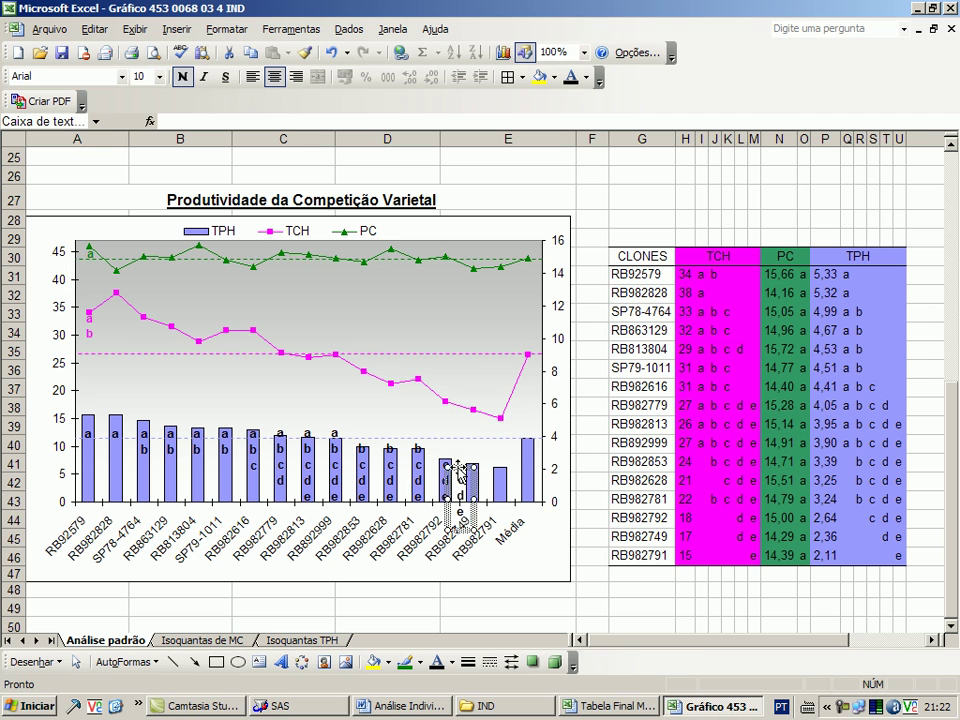
left_click(468, 508)
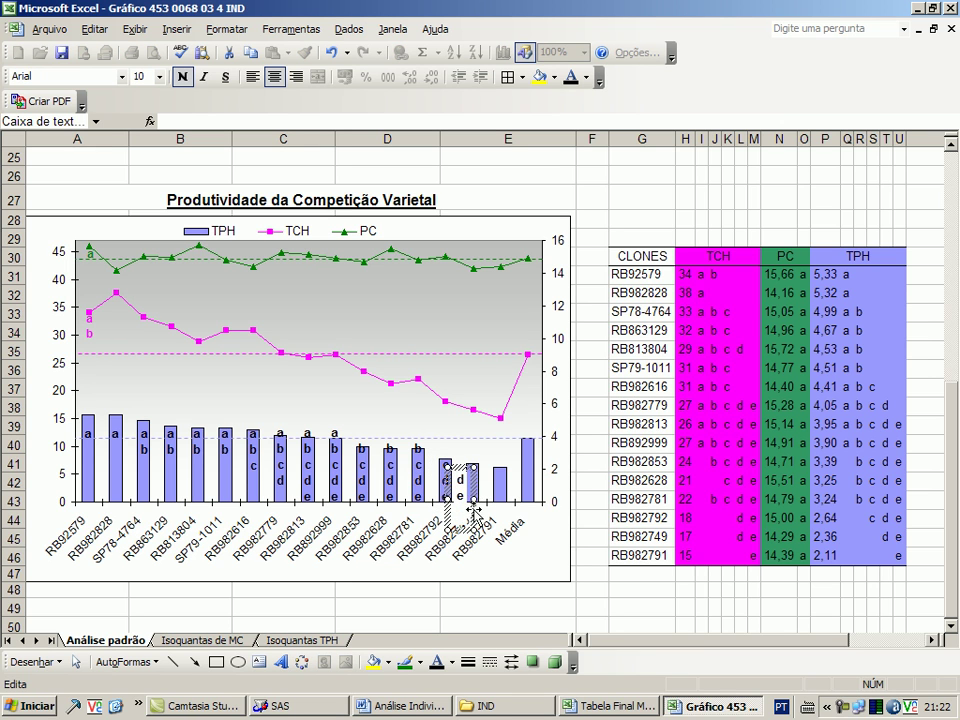
key("Escape")
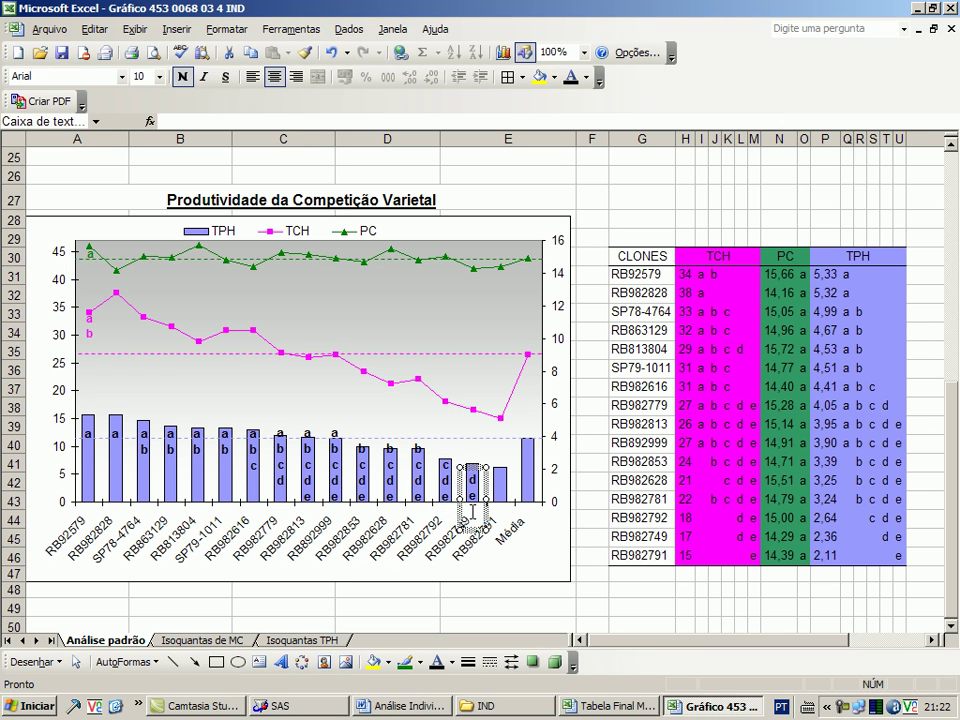
Duplicate the "d e" label, remove "d" from the copy, shrink its box and align it on the RB982791 bar.
key("ctrl+d")
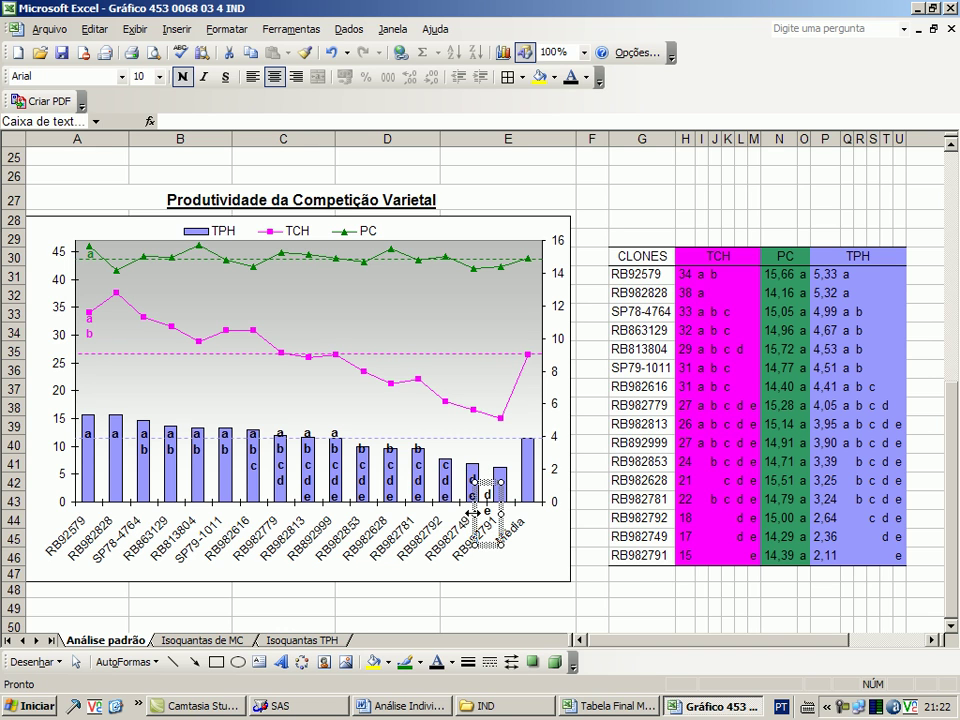
left_click(487, 492)
key("Delete")
key("Delete")
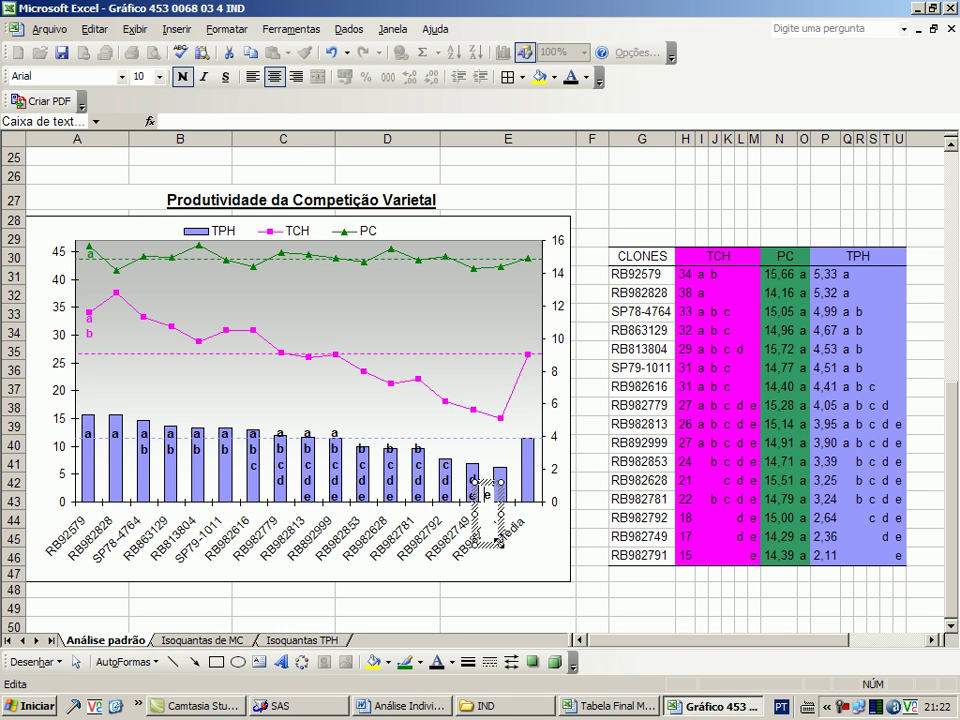
left_click_drag(497, 545, 510, 520)
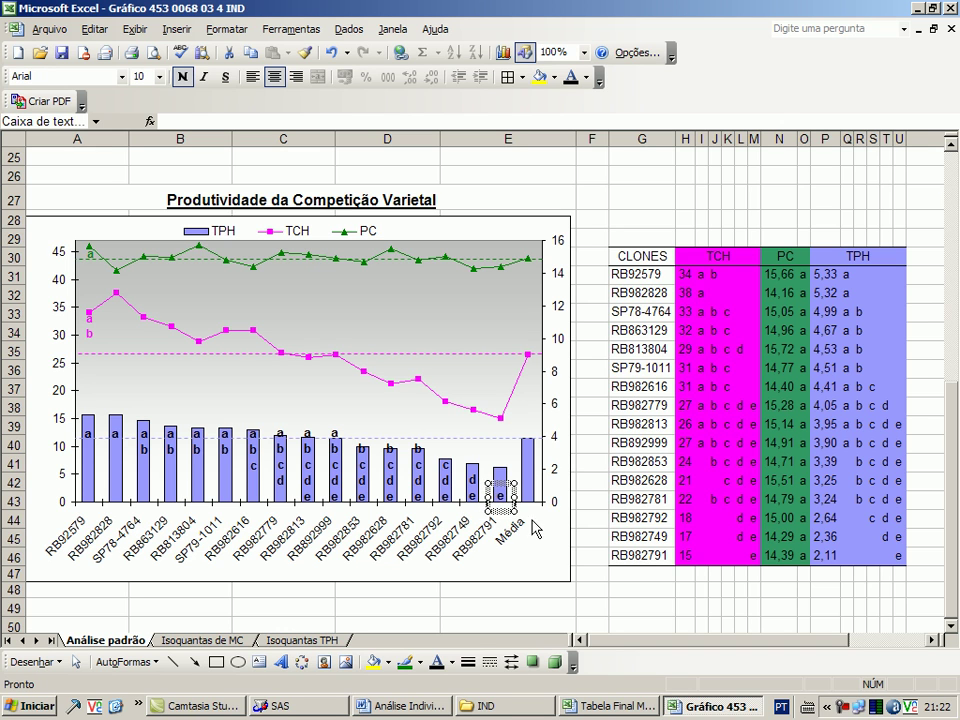
left_click(604, 525)
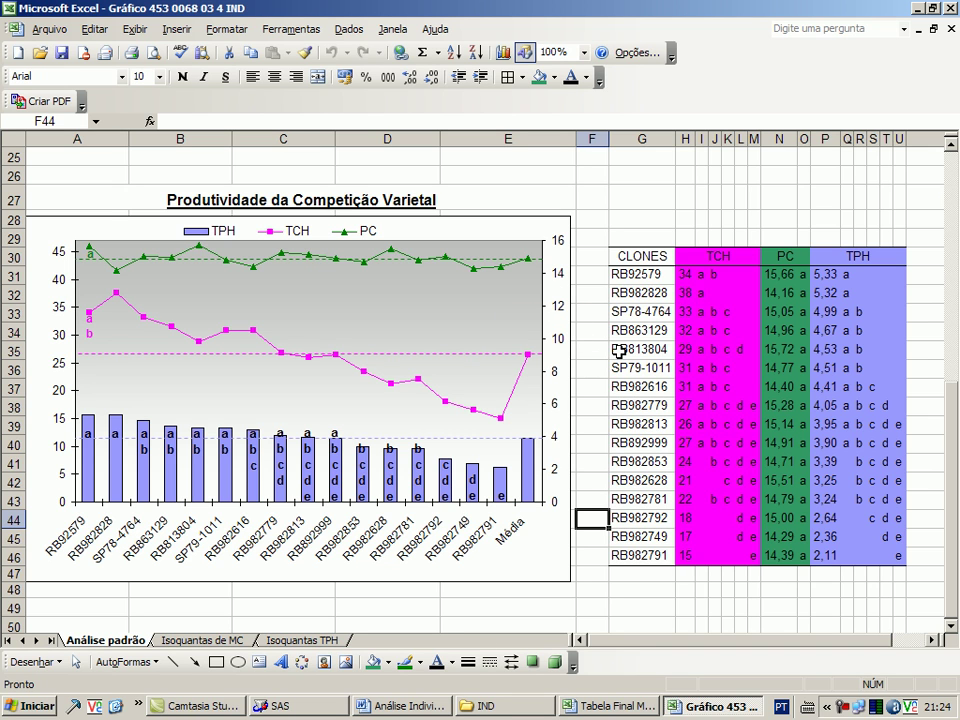
Review the TPH and TCH mean lines on the chart against the data table with the averages above it.
left_click(485, 440)
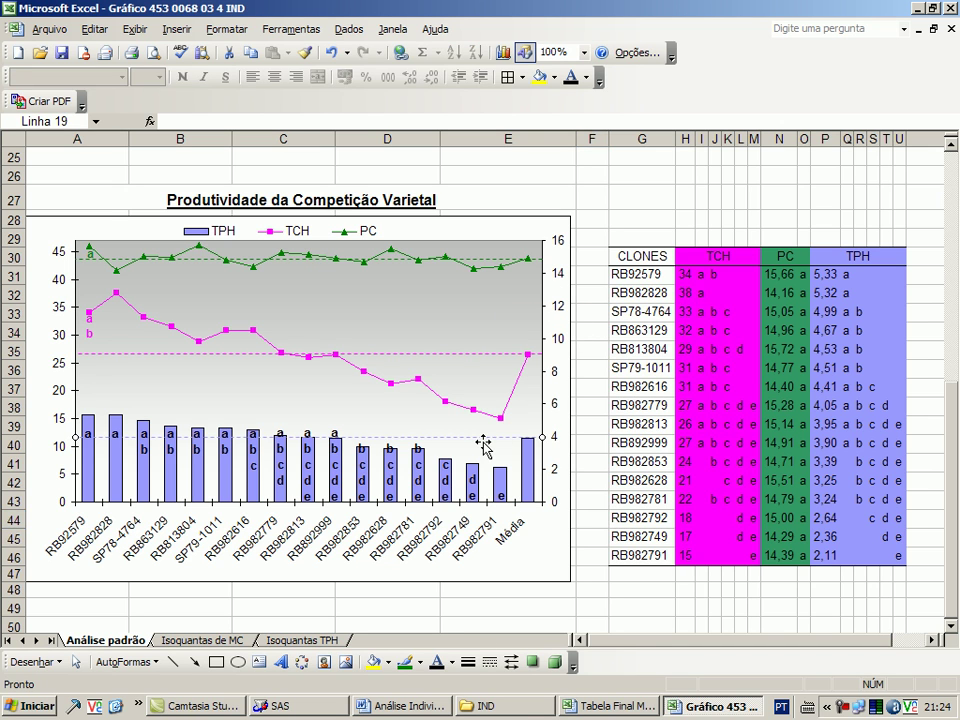
left_click(495, 354)
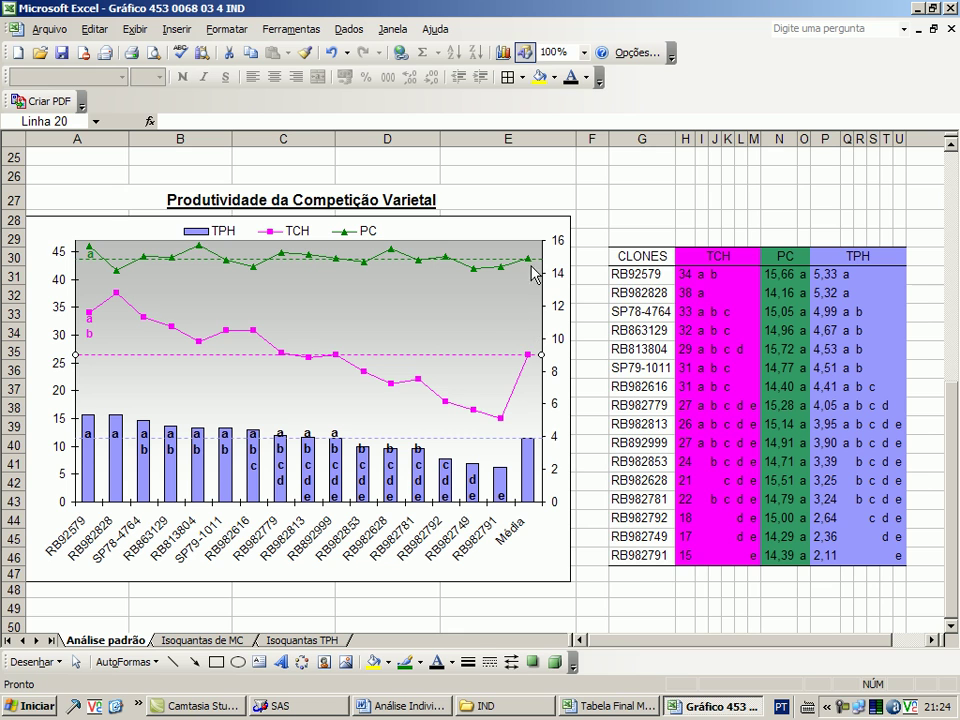
key("Escape")
key("Escape")
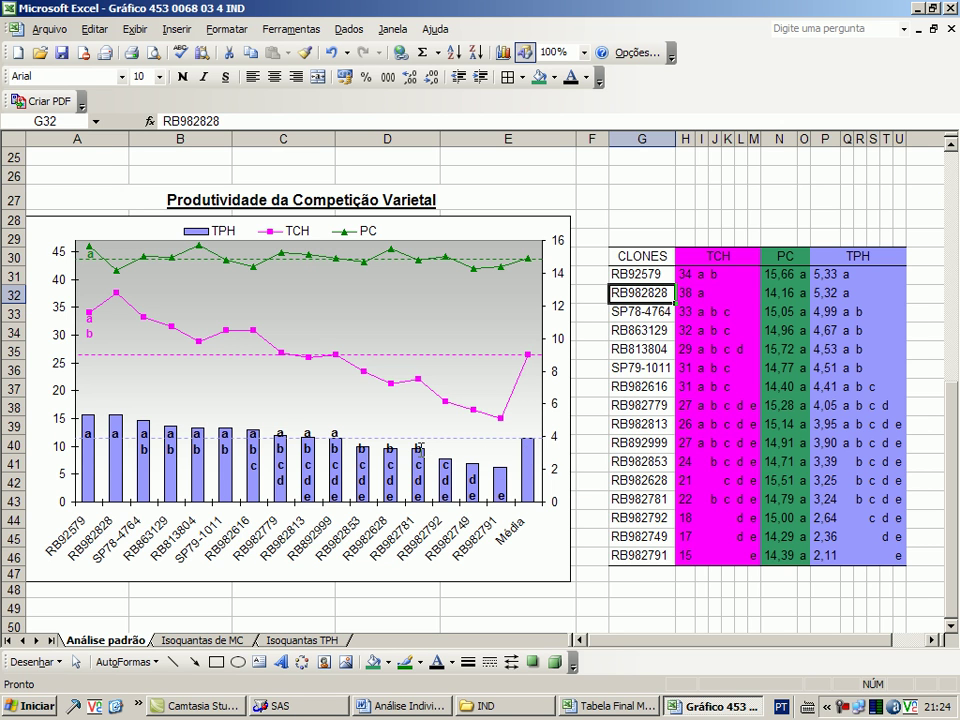
scroll(433, 350, "up", 5)
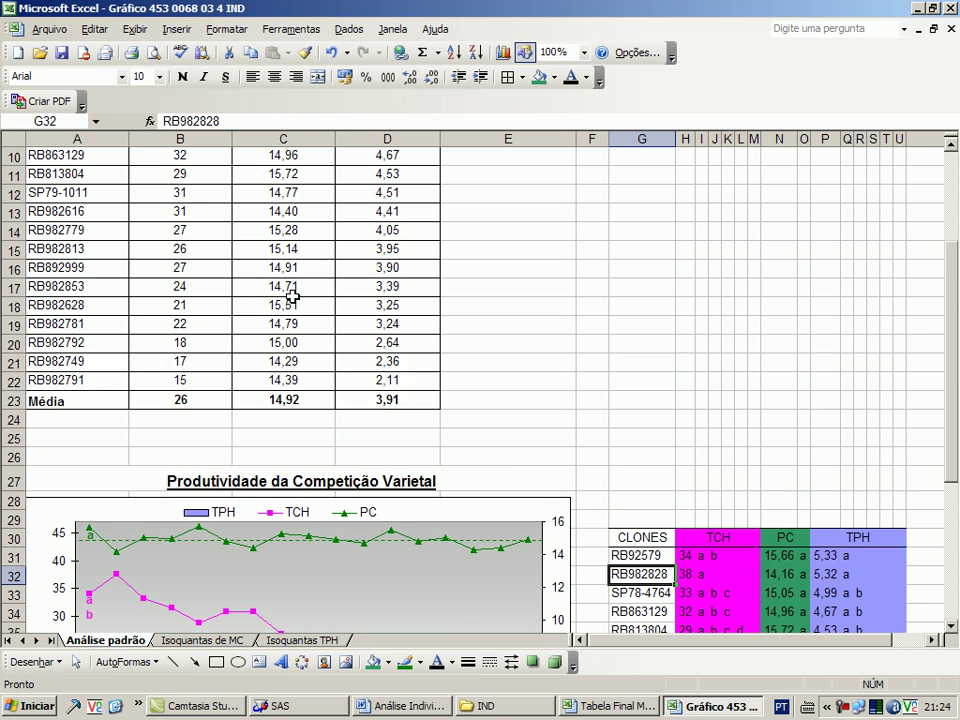
scroll(178, 322, "up", 3)
scroll(178, 322, "down", 10)
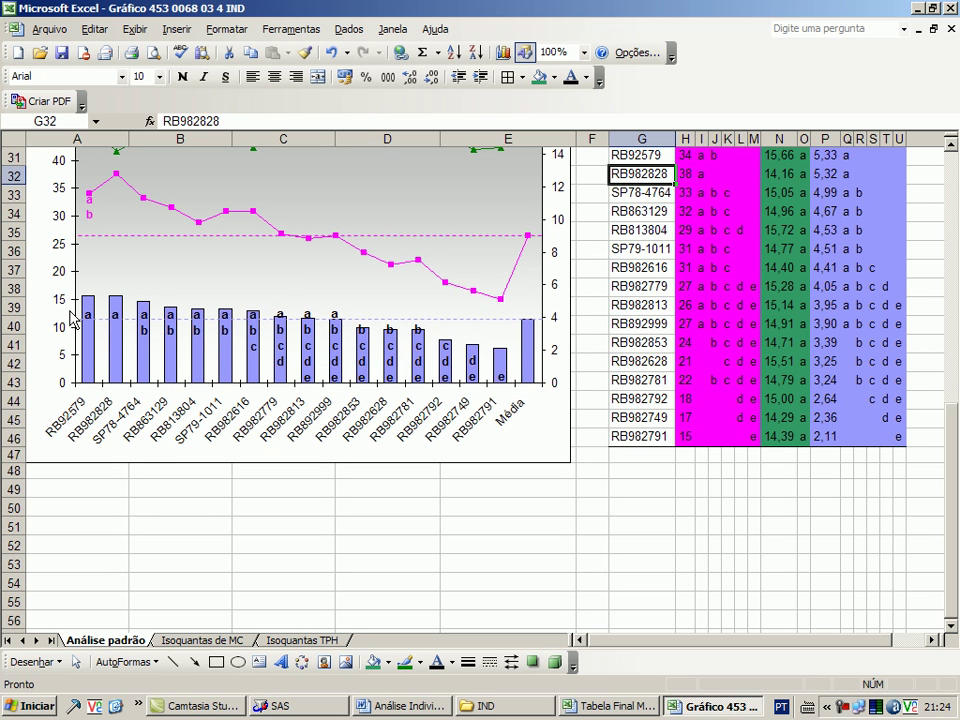
scroll(175, 250, "up", 2)
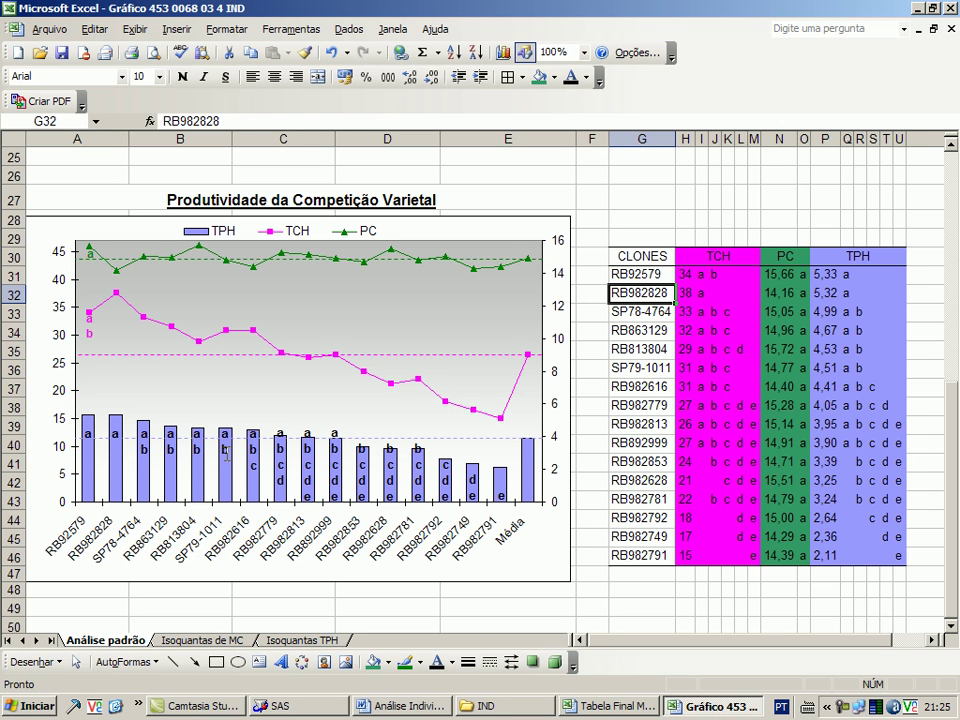
Duplicate the pink "a b" TCH label of RB92579 and place the copy just below the RB982828 point on the TCH line.
left_click(101, 333)
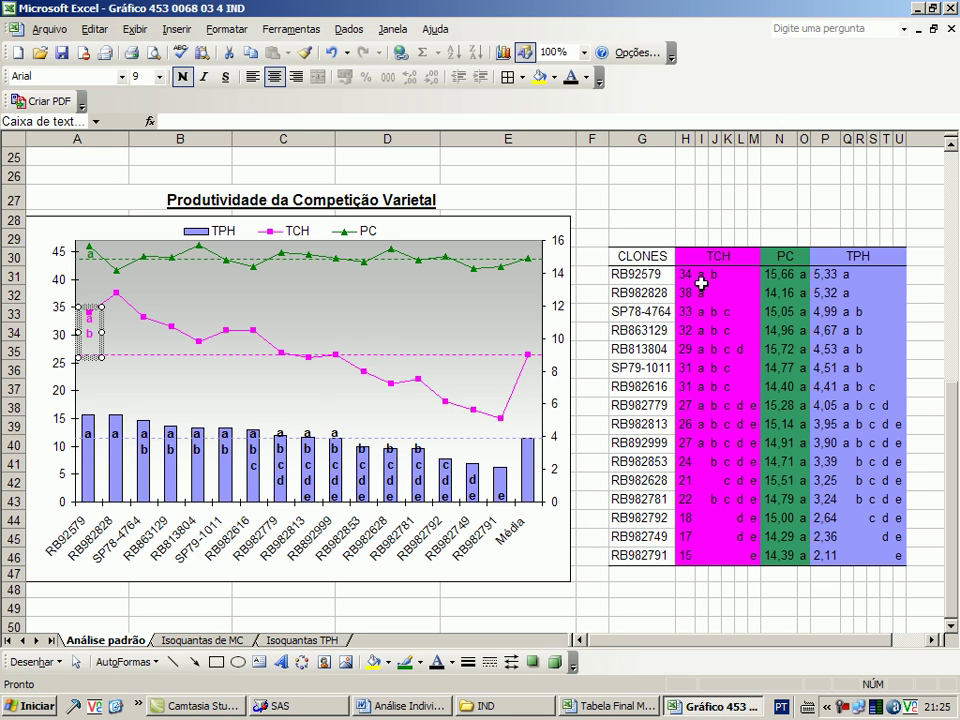
key("ctrl+s")
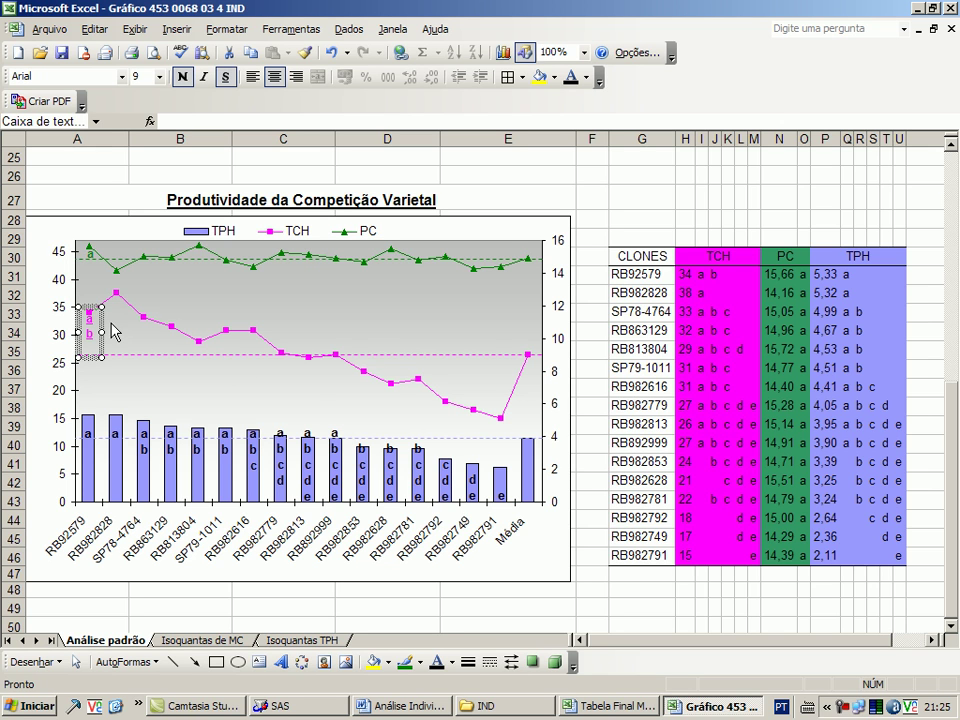
key("ctrl+s")
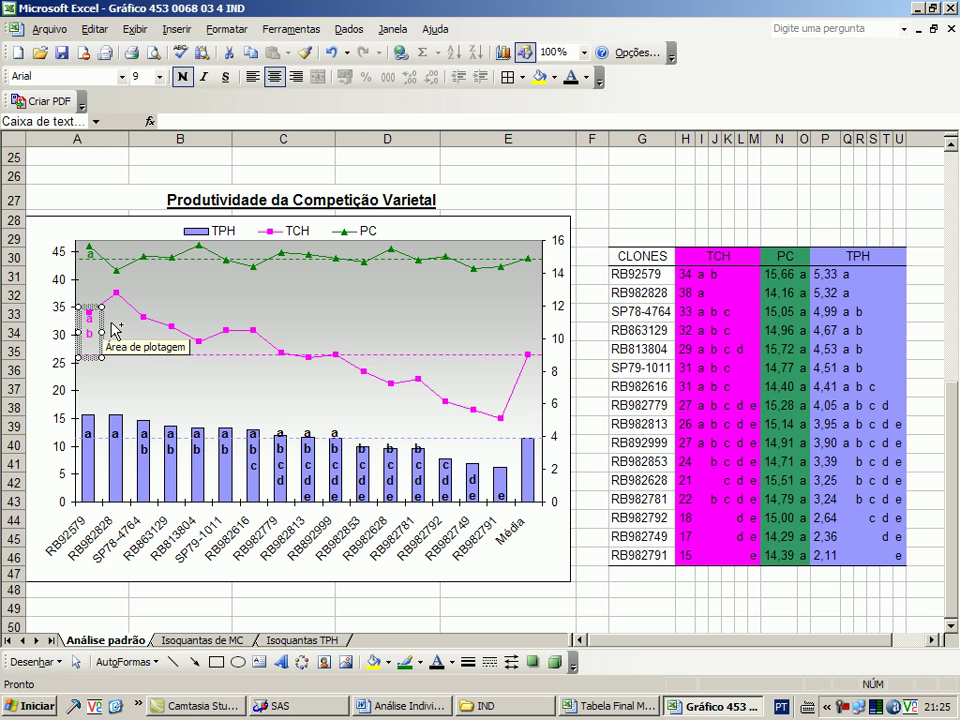
key("ctrl+d")
left_click_drag(116, 329, 128, 295)
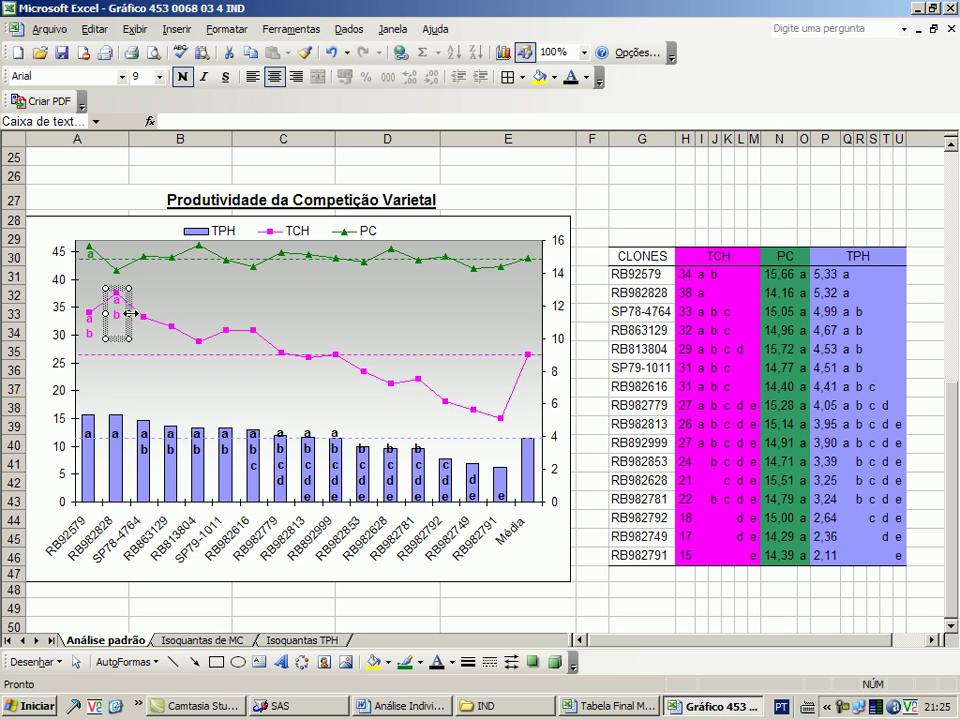
Remove "b" from the pink TCH label of RB982828 and shrink its box to fit the single "a".
left_click(128, 316)
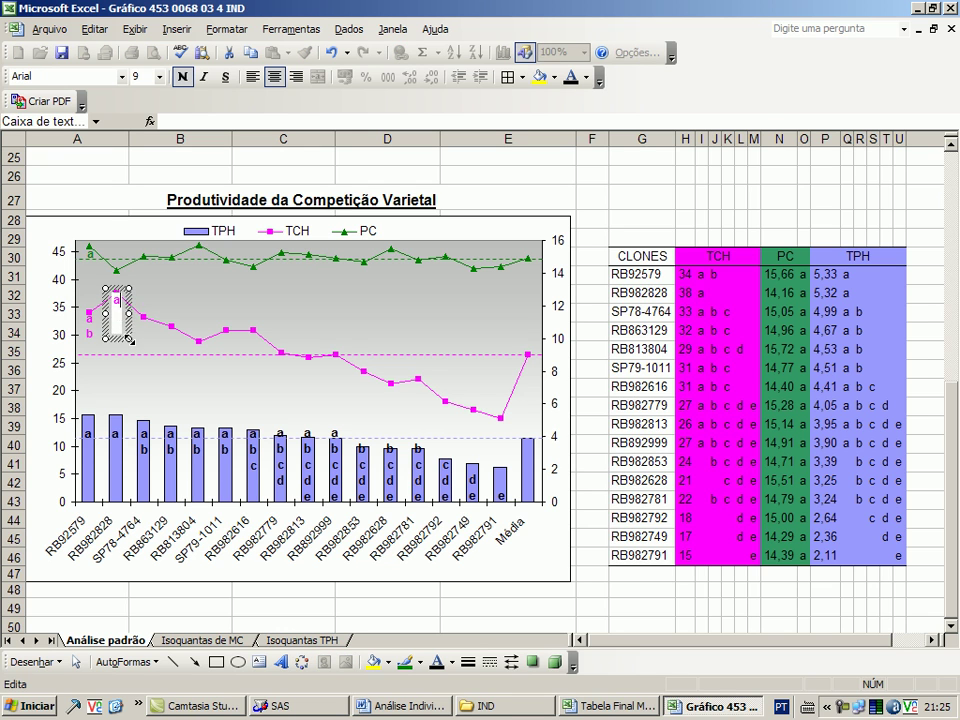
left_click(131, 320)
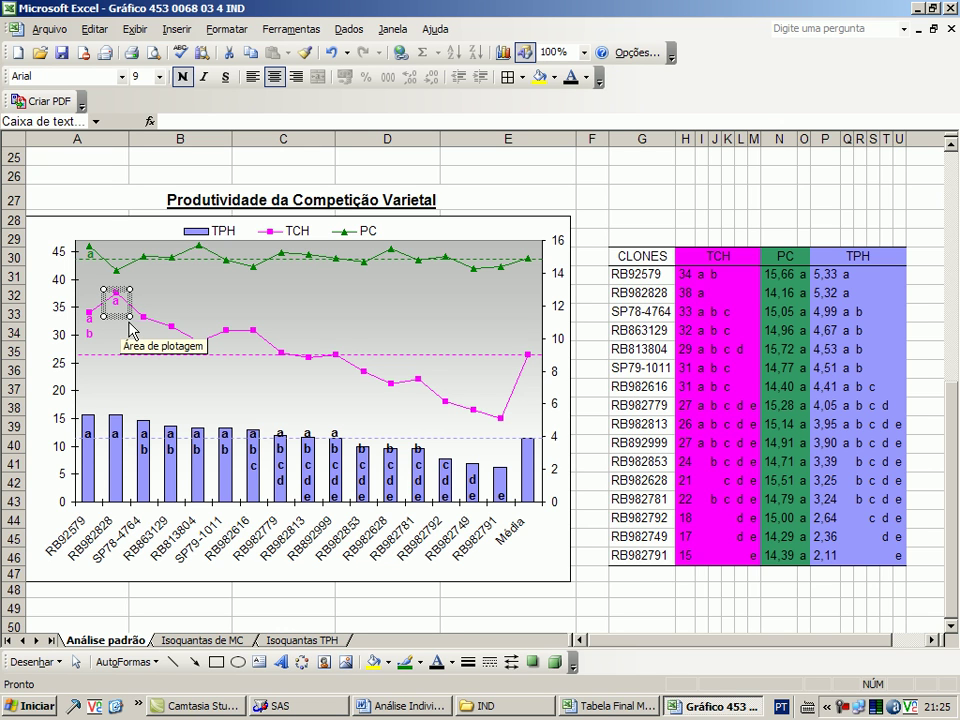
Duplicate the pink "a b" label of RB92579 onto the SP78-4764 point and add "c" on a third line.
left_click(91, 333)
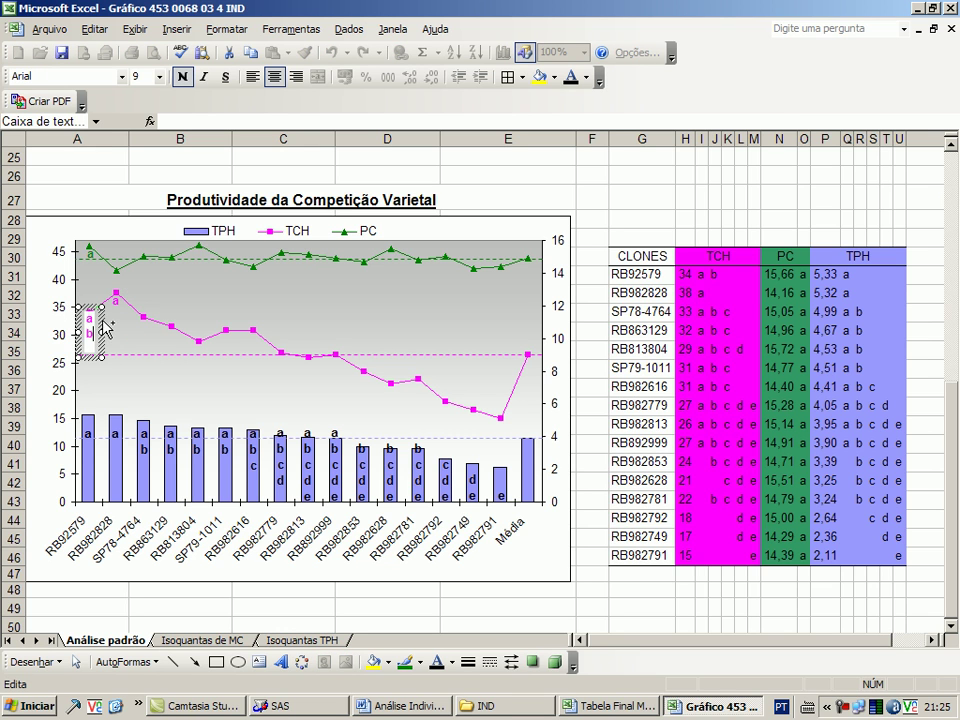
left_click_drag(103, 325, 148, 335)
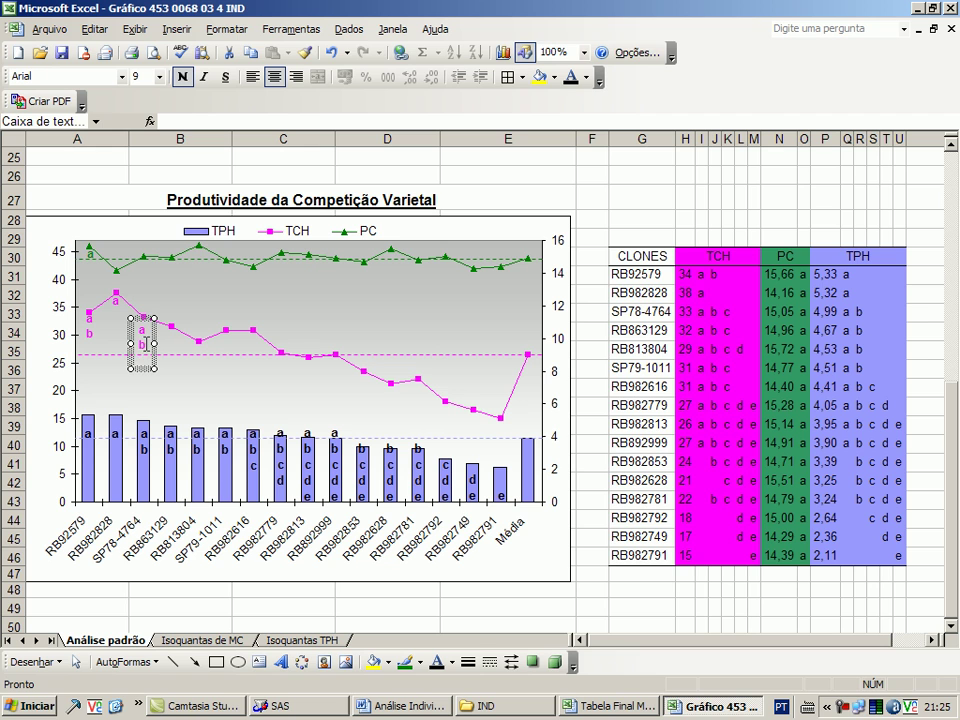
left_click(142, 343)
key("Return")
type("c")
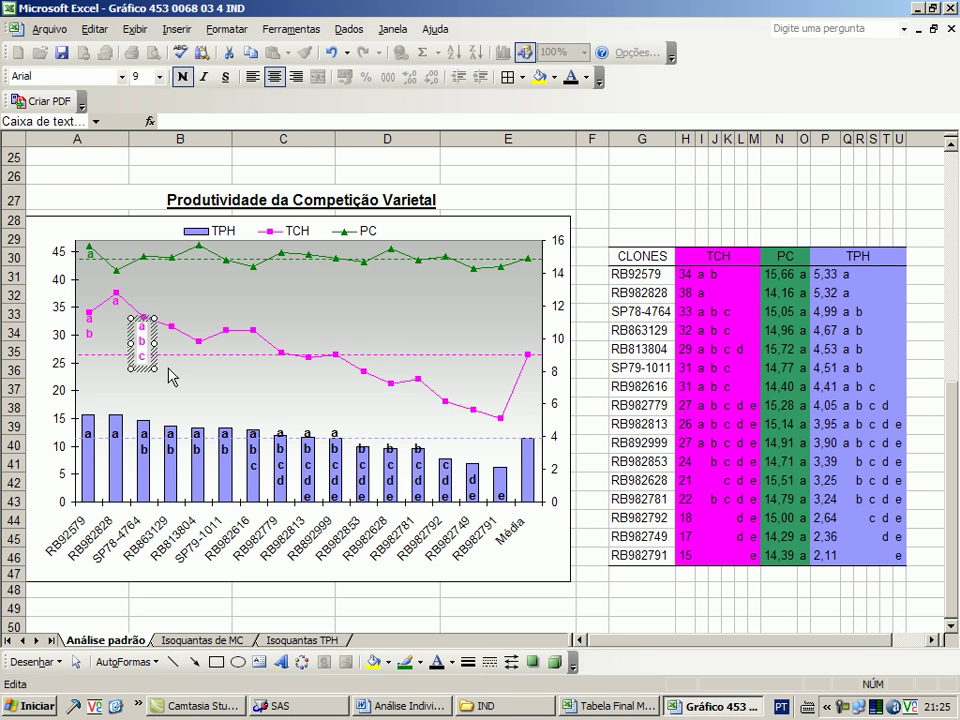
key("Escape")
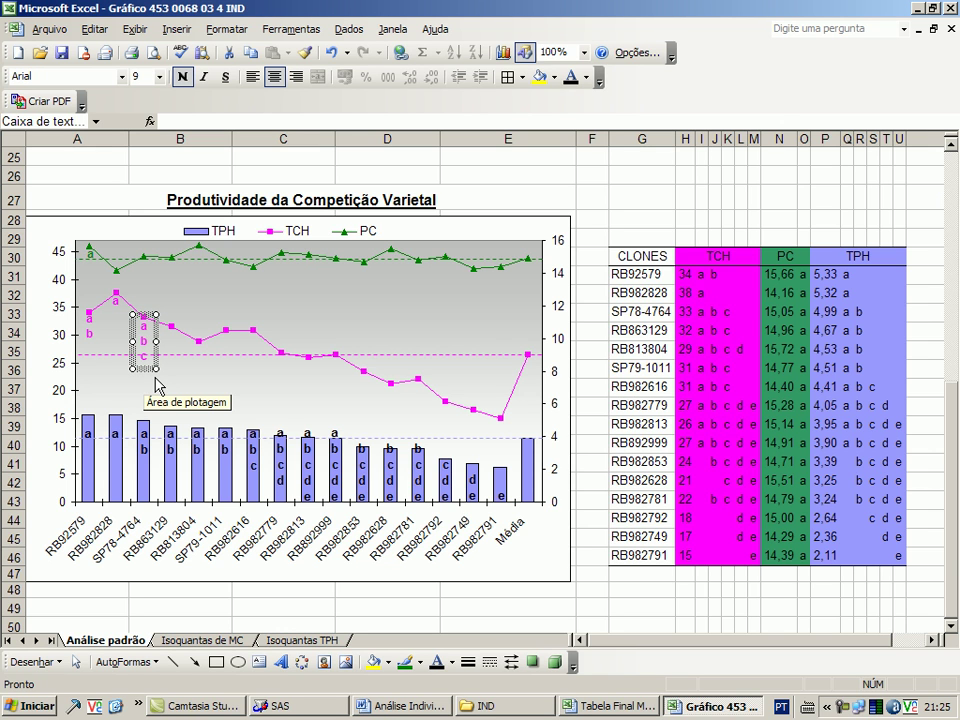
Move the pink "a b c" label of SP78-4764 up so it sits above its point on the TCH line.
key("Up")
key("Up")
key("Up")
key("Up")
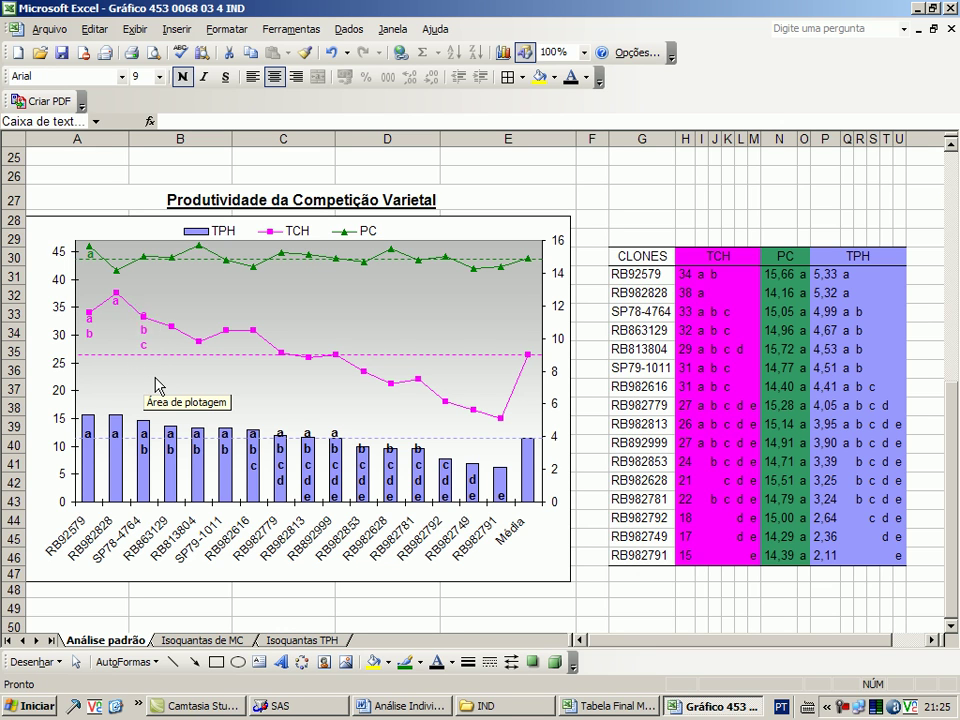
key("Up")
key("Up")
key("Up")
key("Up")
key("Up")
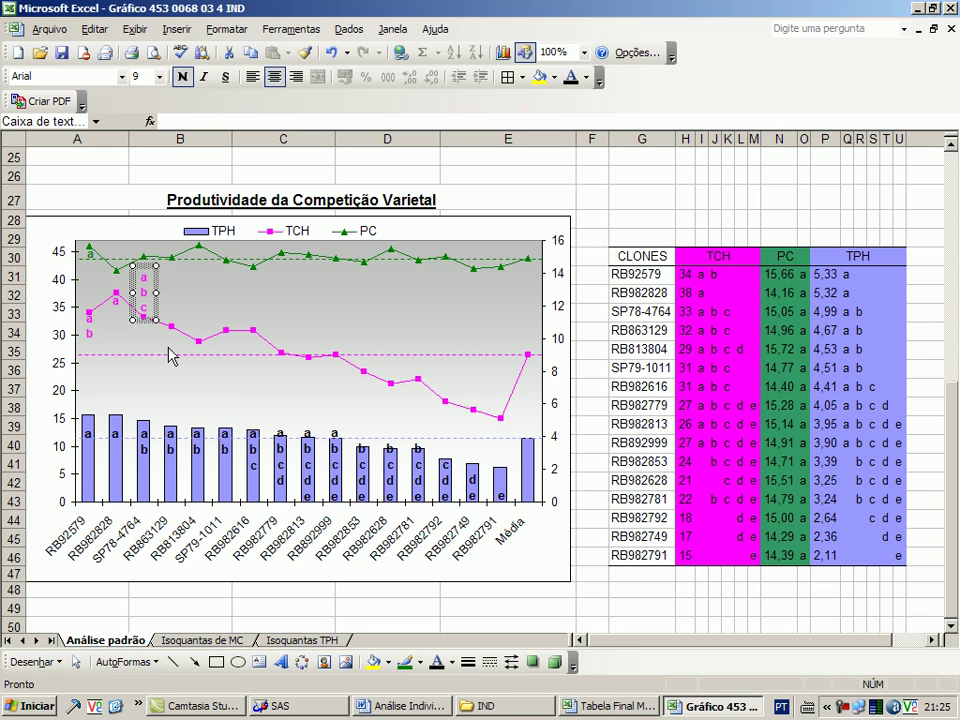
Duplicate the pink "a b c" label above the RB863129 and RB813804 points, adding "d" to the RB813804 copy.
left_click_drag(155, 305, 184, 313)
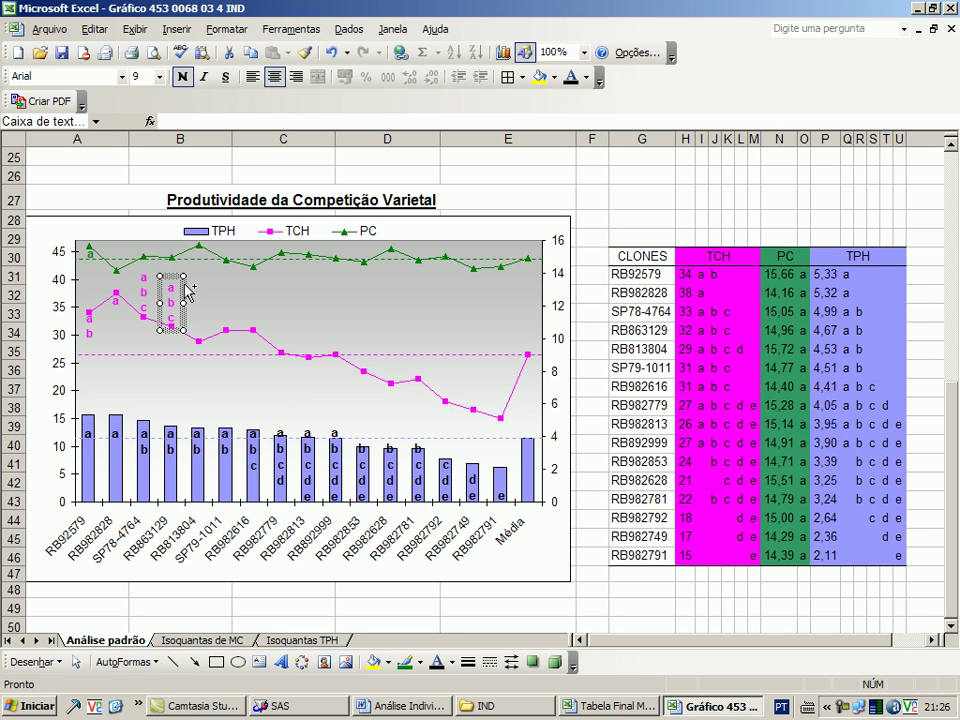
left_click_drag(182, 328, 214, 344)
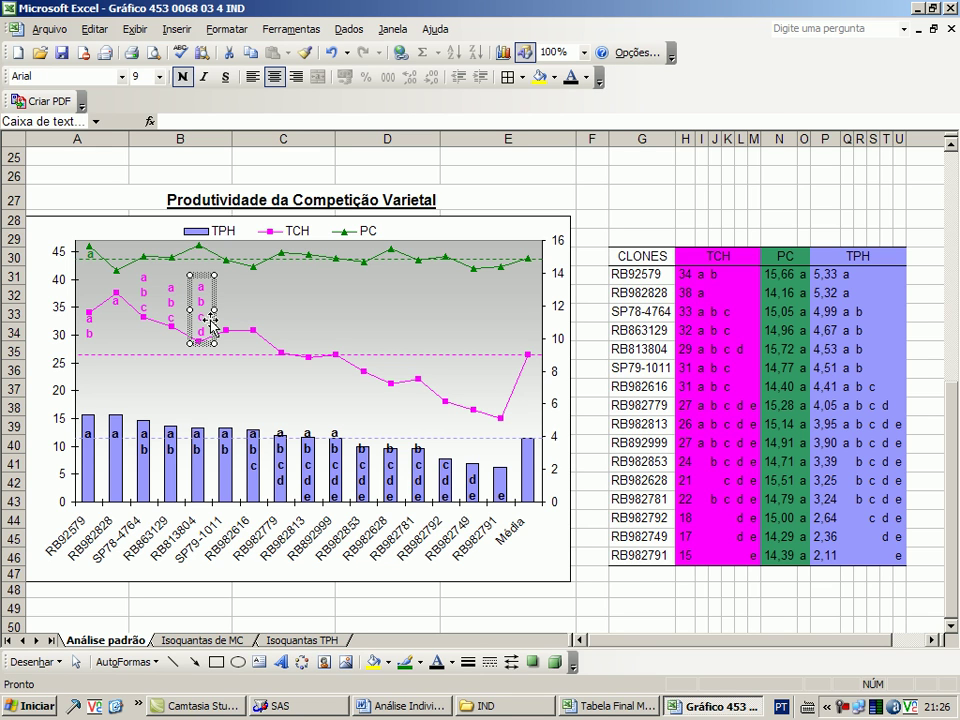
left_click(212, 323)
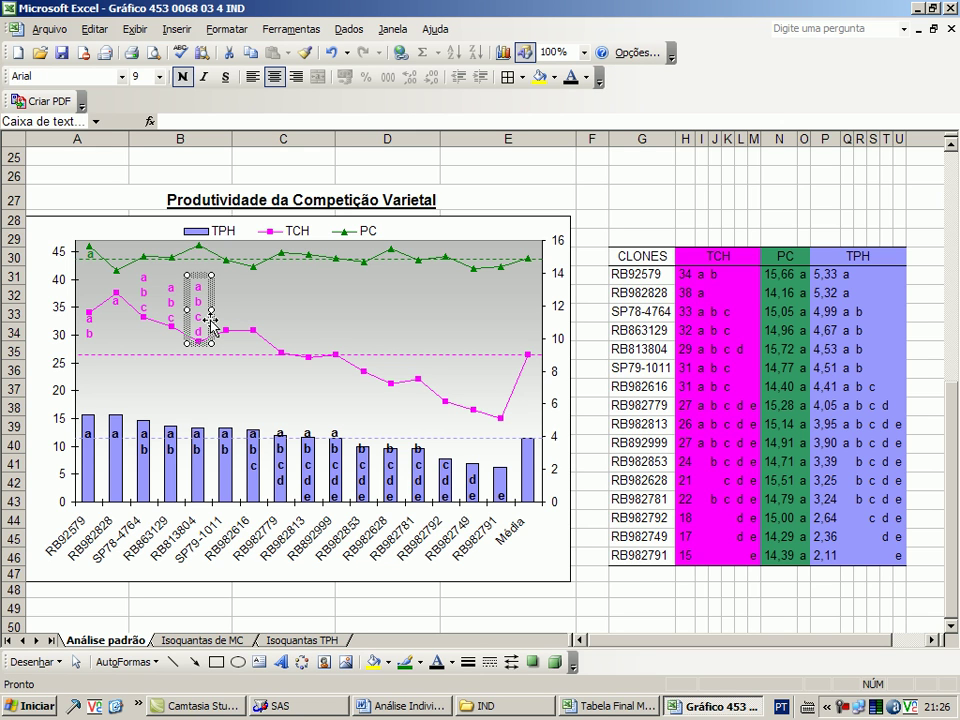
Place copies of the pink "a b c" label above the SP79-1011 and RB982616 points on the TCH line.
mouse_move(188, 321)
left_mouse_down()
mouse_move(161, 324)
mouse_move(240, 320)
left_mouse_up()
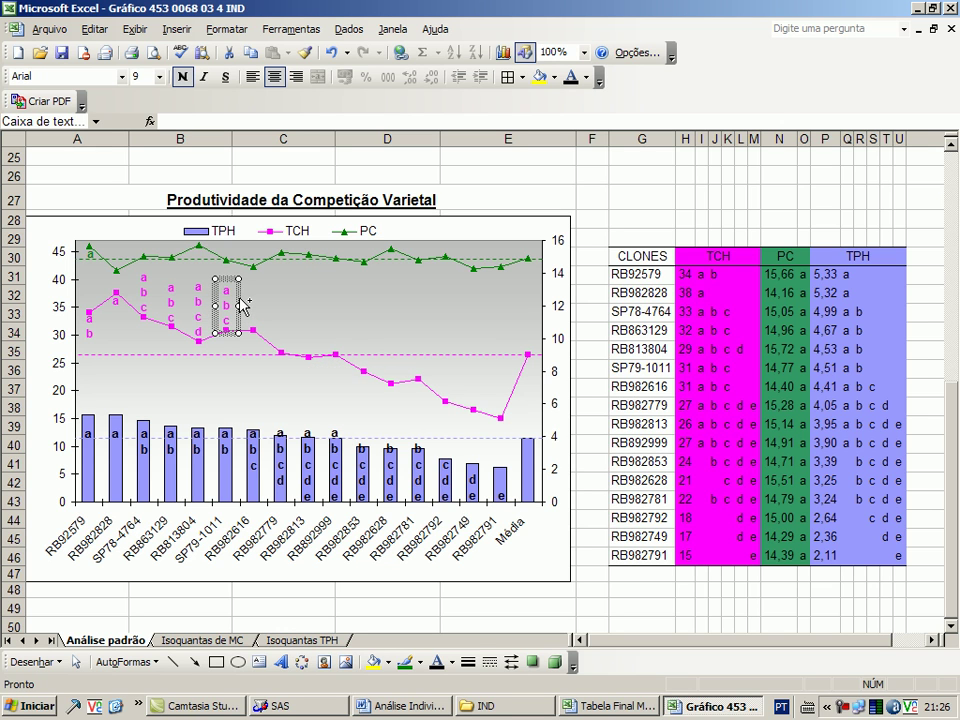
left_click_drag(248, 305, 274, 321)
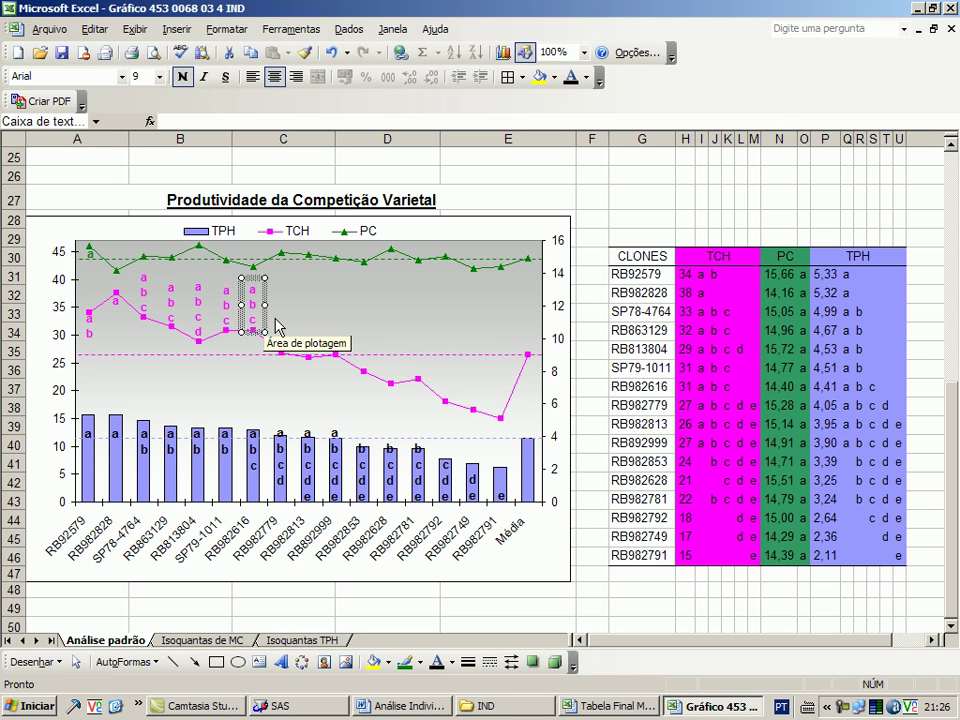
Duplicate the pink "a b c d" label of RB813804, add "e" to the copy and align it above the RB982779 point.
left_click(210, 312)
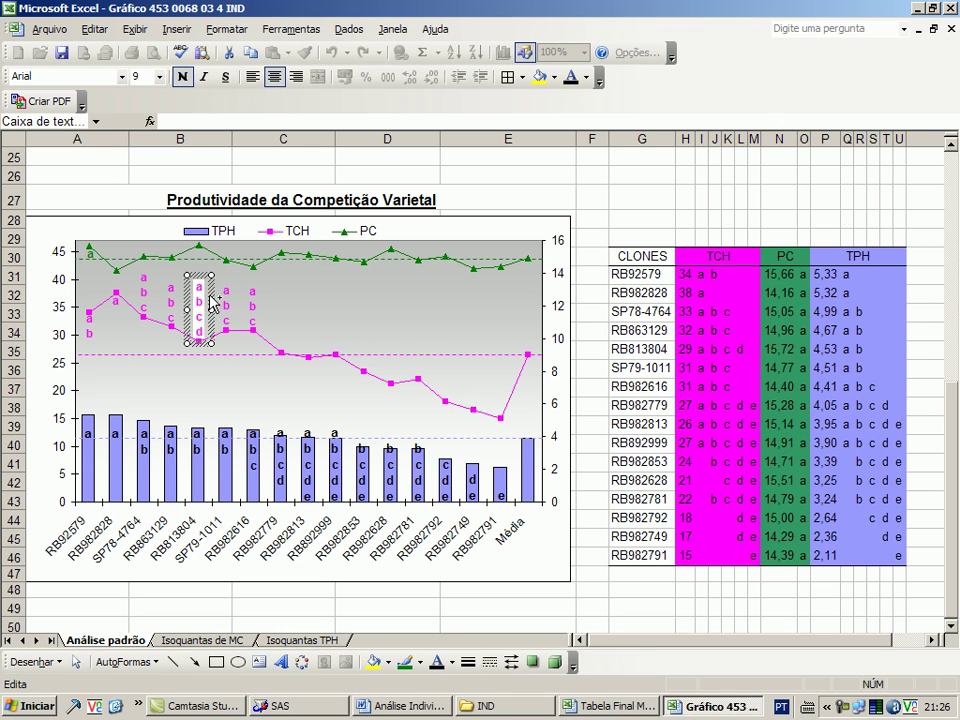
key("Escape")
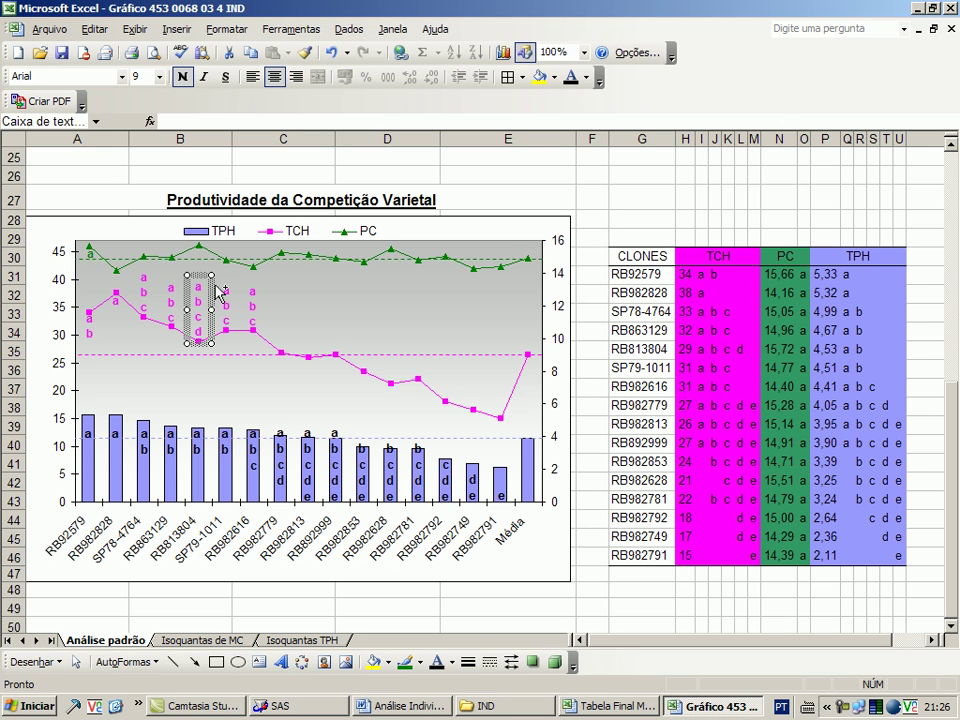
left_click_drag(218, 292, 289, 363)
left_click(281, 331)
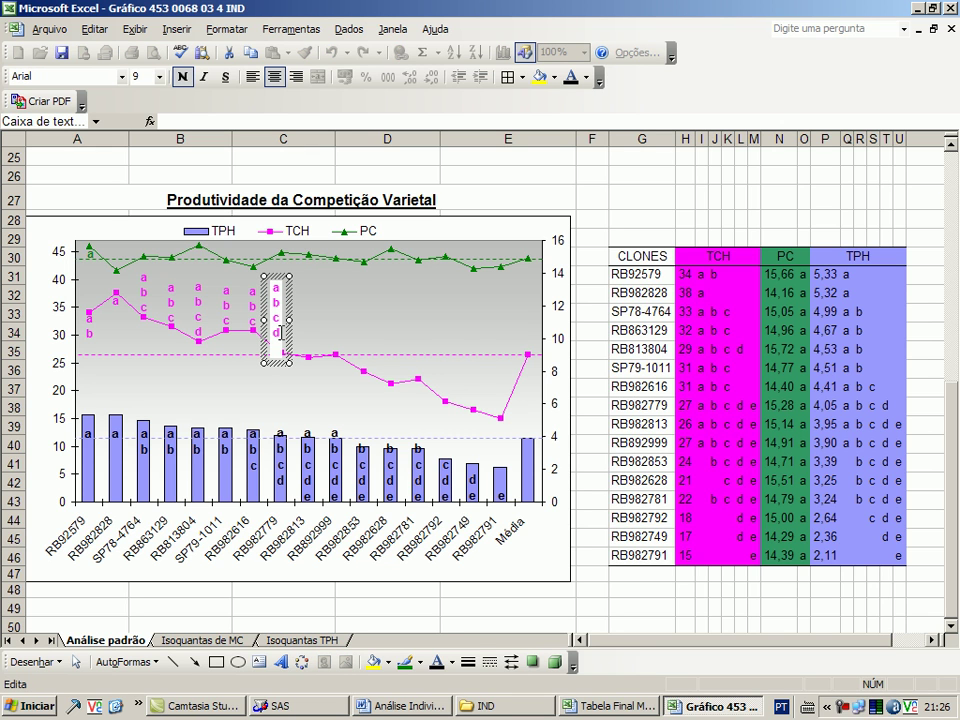
left_click_drag(281, 331, 285, 332)
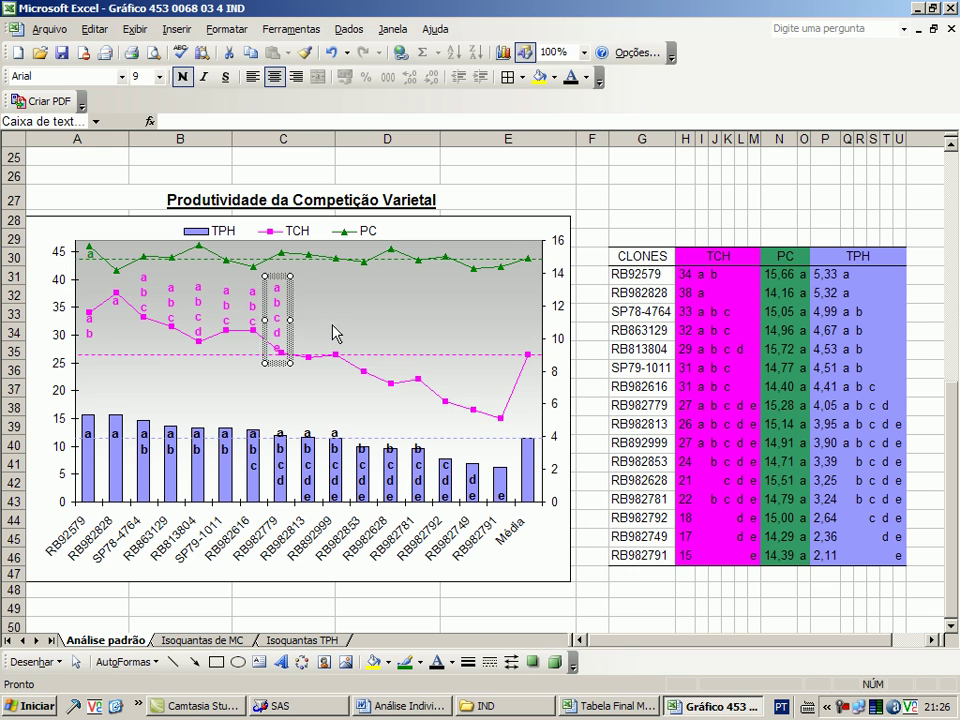
key("Up")
key("Up")
key("Up")
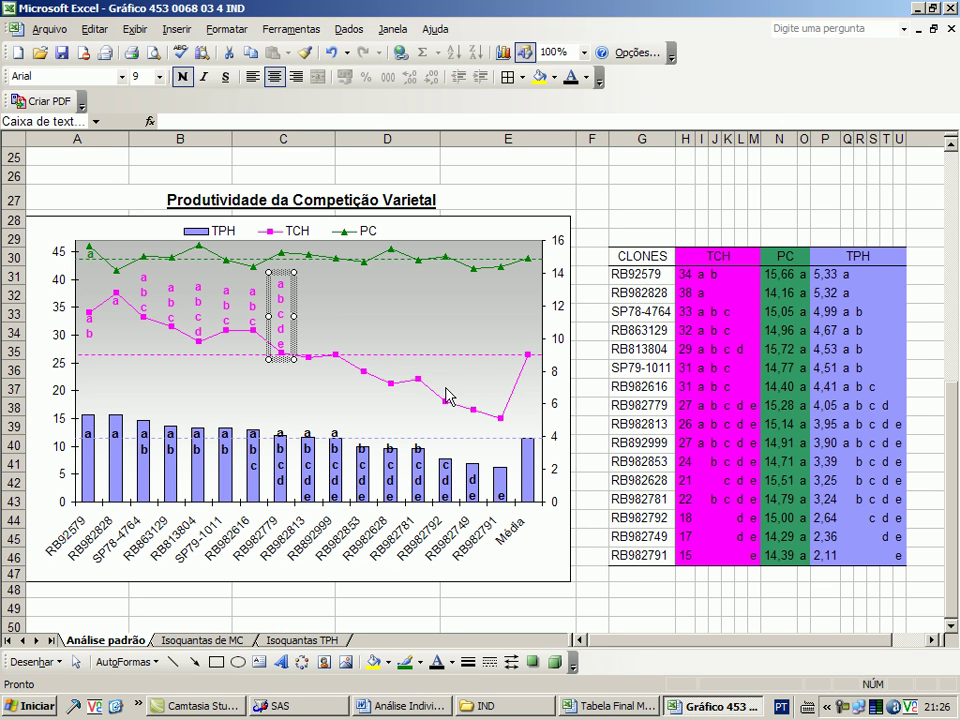
Duplicate the pink "a b c d e" label and align the copy above the RB982813 point on the TCH line.
key("Right")
key("Right")
key("Right")
key("Right")
key("Down")
key("Down")
key("Right")
key("Right")
key("Right")
key("Up")
key("Up")
key("Up")
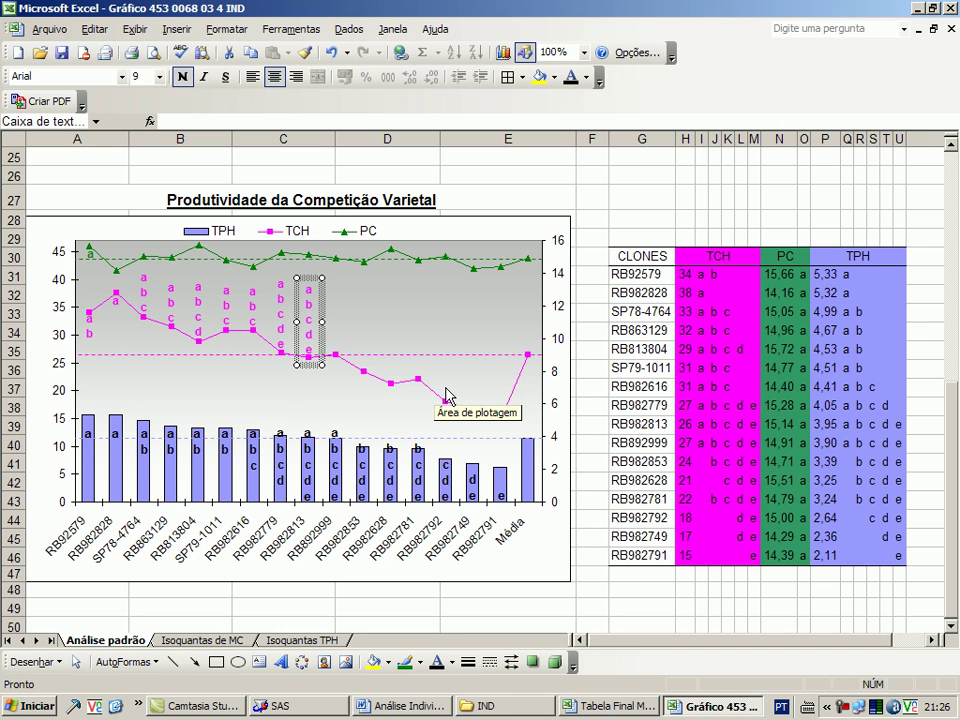
Place another copy of the pink "a b c d e" label above the RB892999 point on the TCH line.
key("Right")
key("Right")
key("Right")
key("Right")
key("Up")
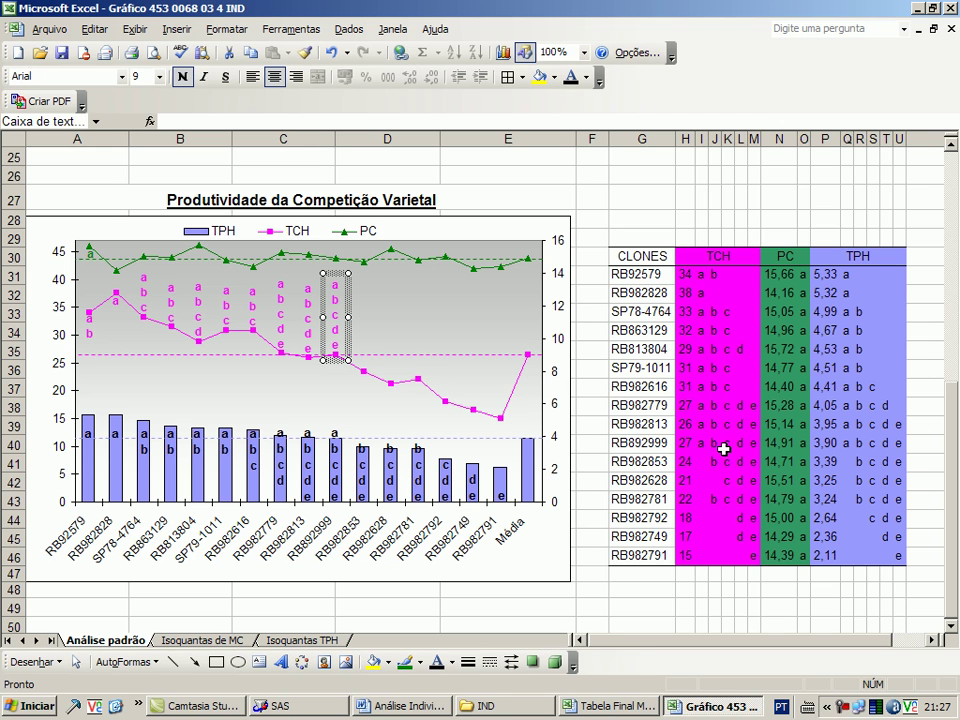
Duplicate the pink "a b c d e" label, remove "a", shrink the box and place it above the RB982853 point.
key("Right")
key("Right")
key("Right")
key("Right")
key("Up")
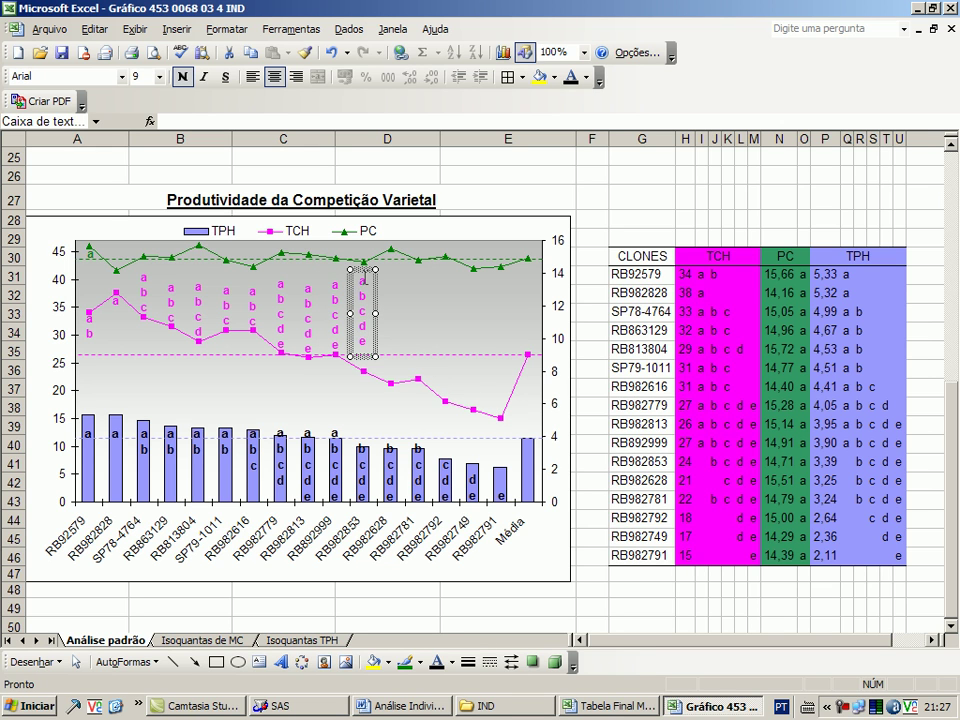
left_click(362, 281)
key("Delete")
key("Delete")
left_click_drag(372, 357, 362, 334)
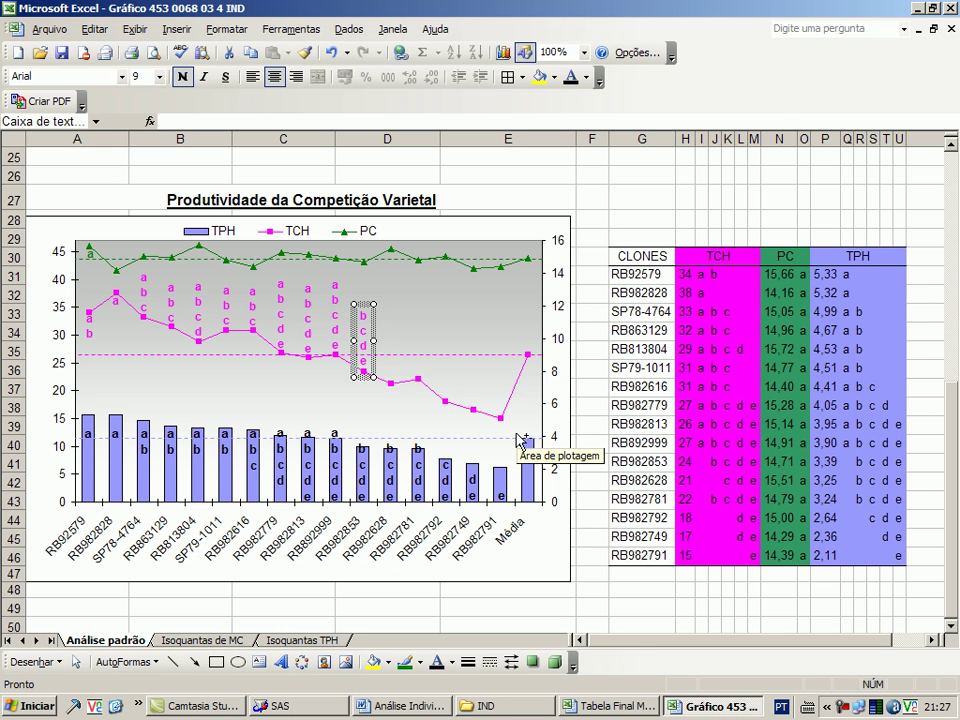
Duplicate the pink "b c d e" label, remove "b" from the copy and align it above the RB982628 point.
left_click_drag(363, 340, 385, 330)
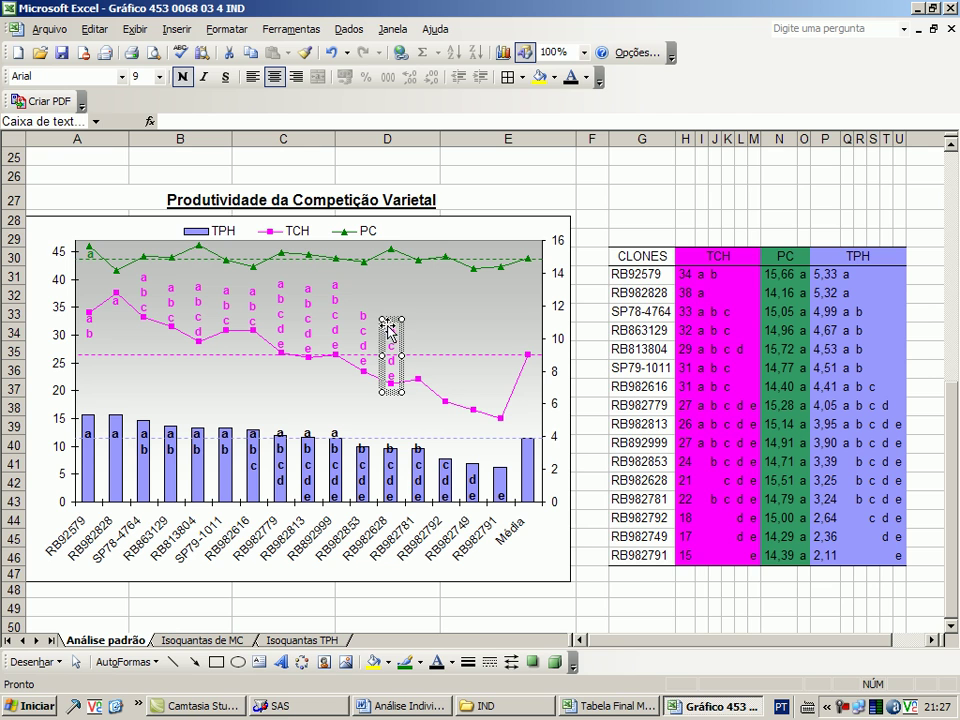
left_click(389, 326)
key("Delete")
left_click(403, 350)
key("ctrl+v")
key("Down")
key("Down")
key("Down")
key("Down")
key("Down")
key("Down")
key("Down")
key("Down")
key("Down")
key("Down")
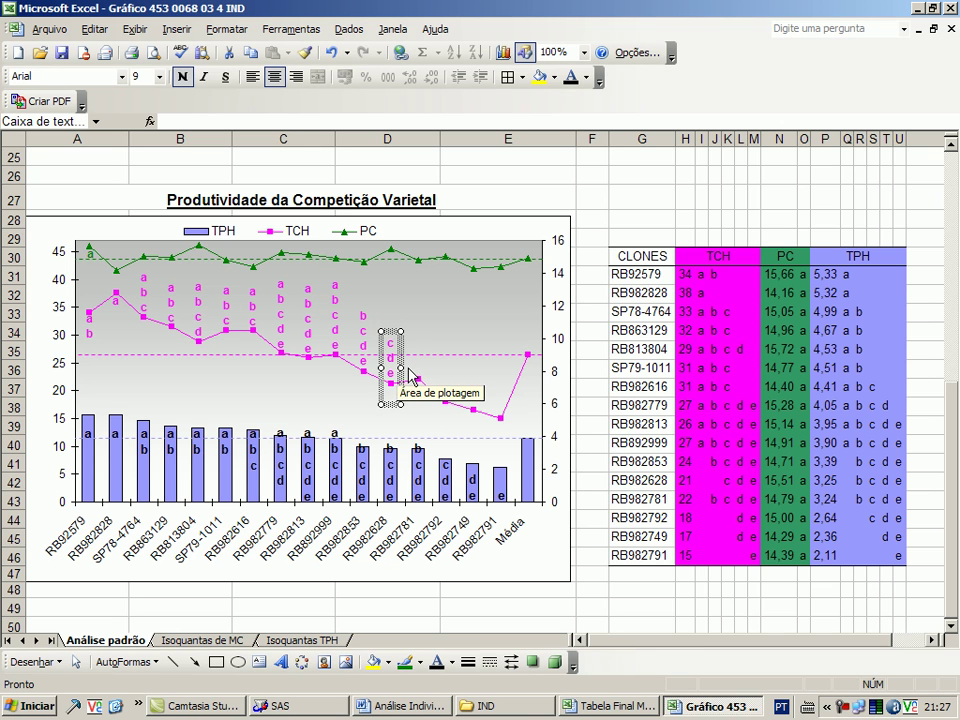
Duplicate the pink "b c d e" label of RB982853 and align the copy above the RB982781 point.
left_click(373, 333)
left_click_drag(380, 333, 437, 333)
key("Down")
key("Down")
key("Down")
key("Down")
key("Down")
key("Down")
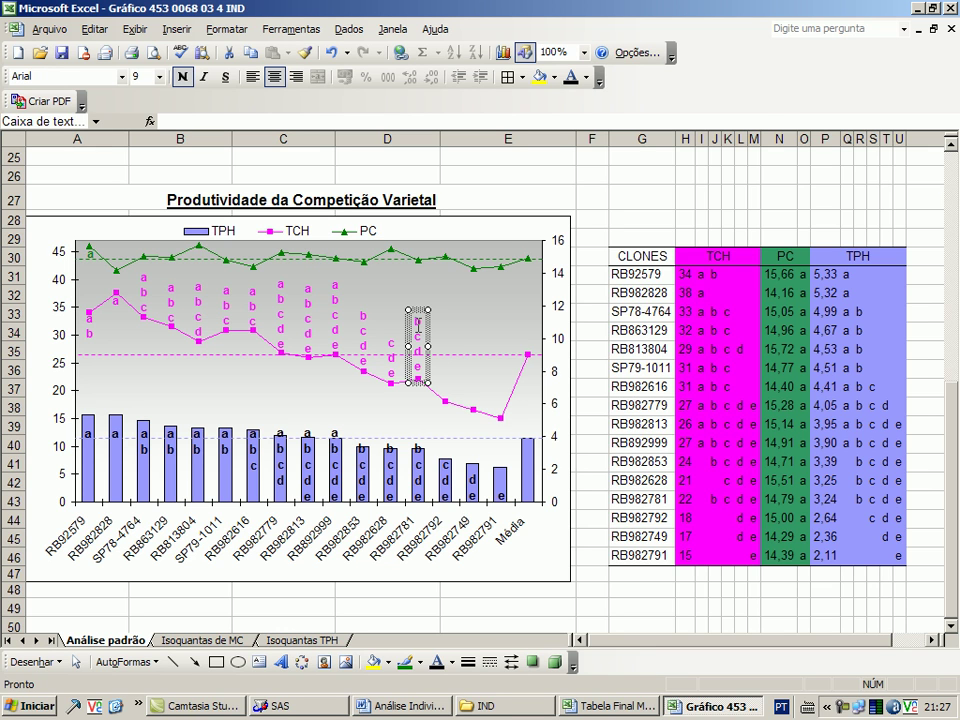
Place a copy of the pink "c d e" label above the RB982792 point, remove "c" and shrink its box.
left_click_drag(430, 318, 443, 364)
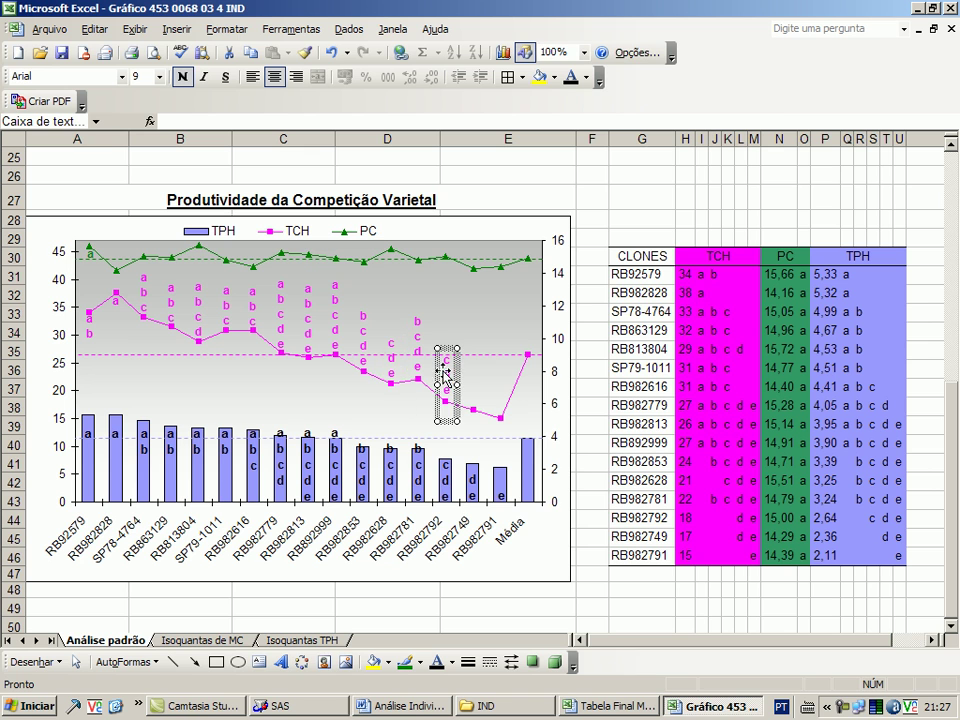
double_click(443, 370)
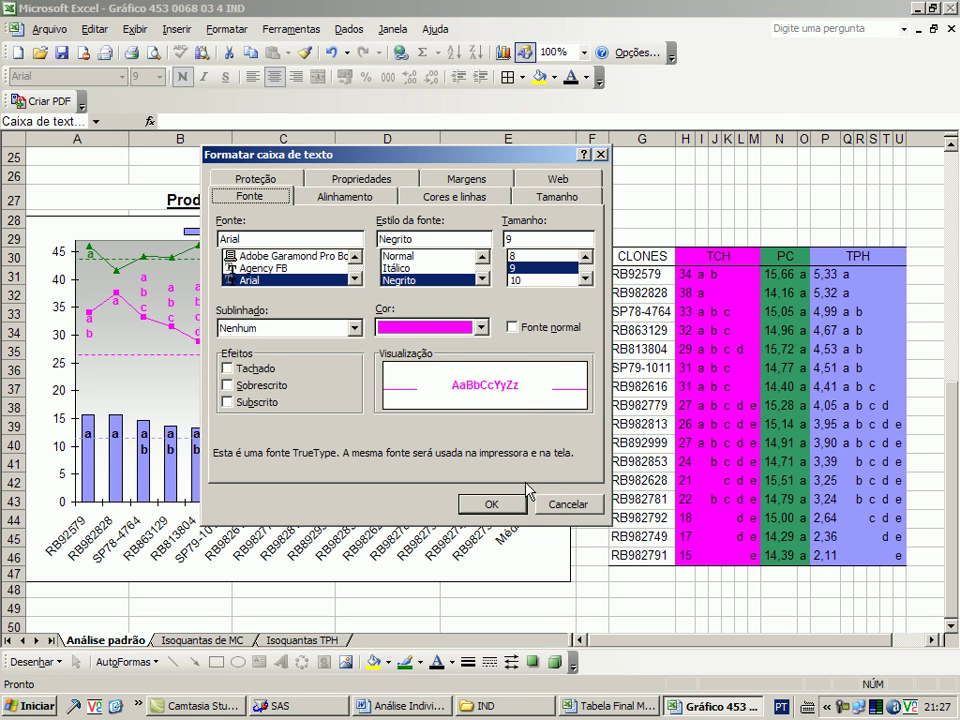
left_click(566, 504)
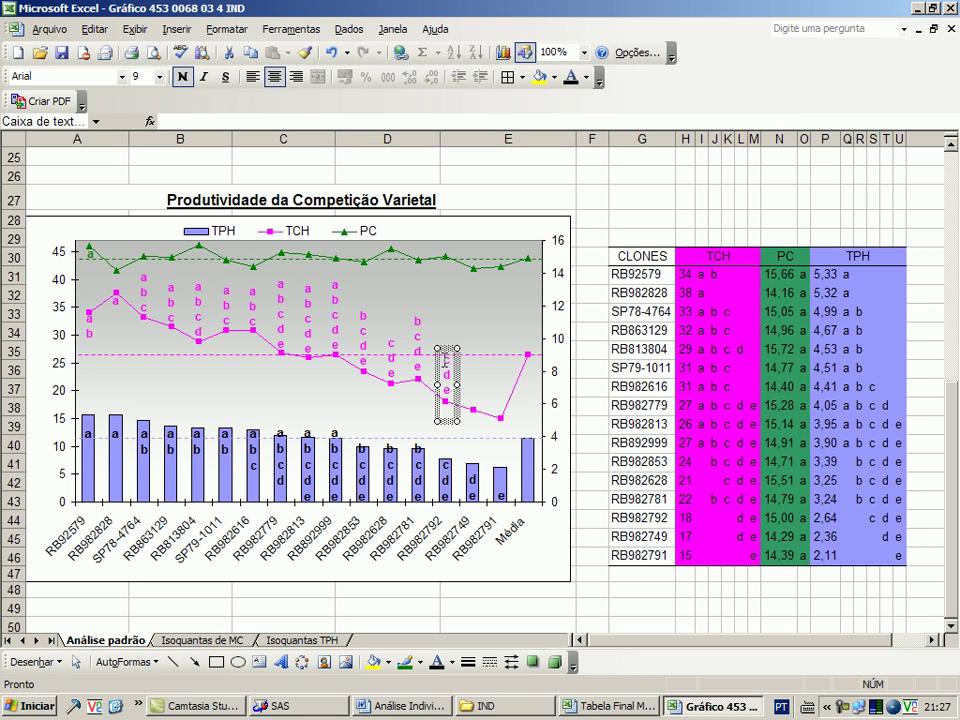
left_click(447, 372)
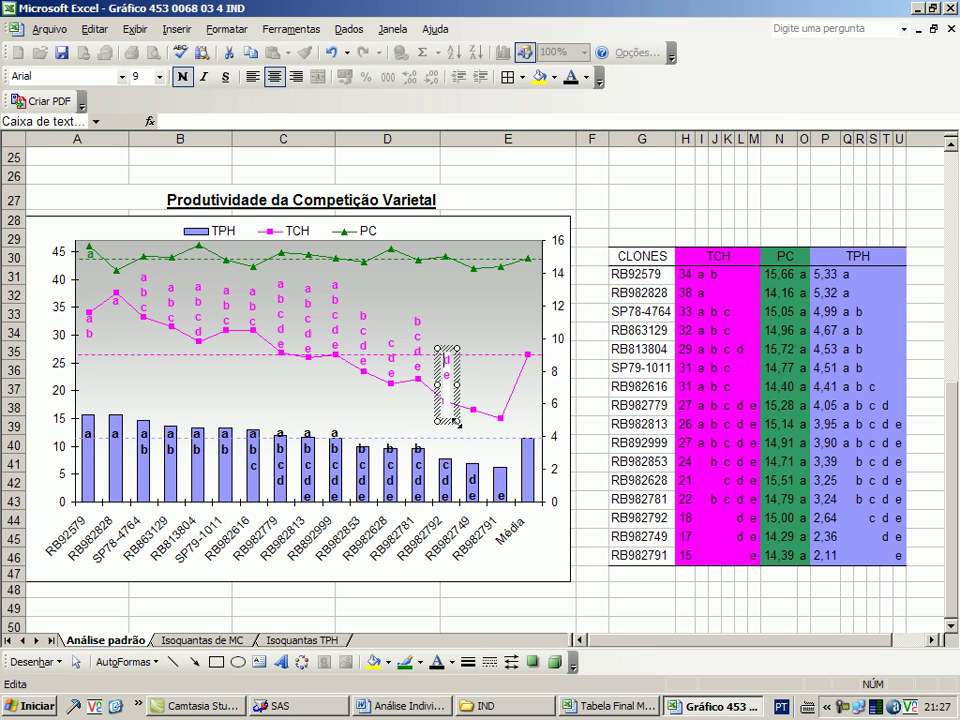
left_click_drag(456, 421, 463, 402)
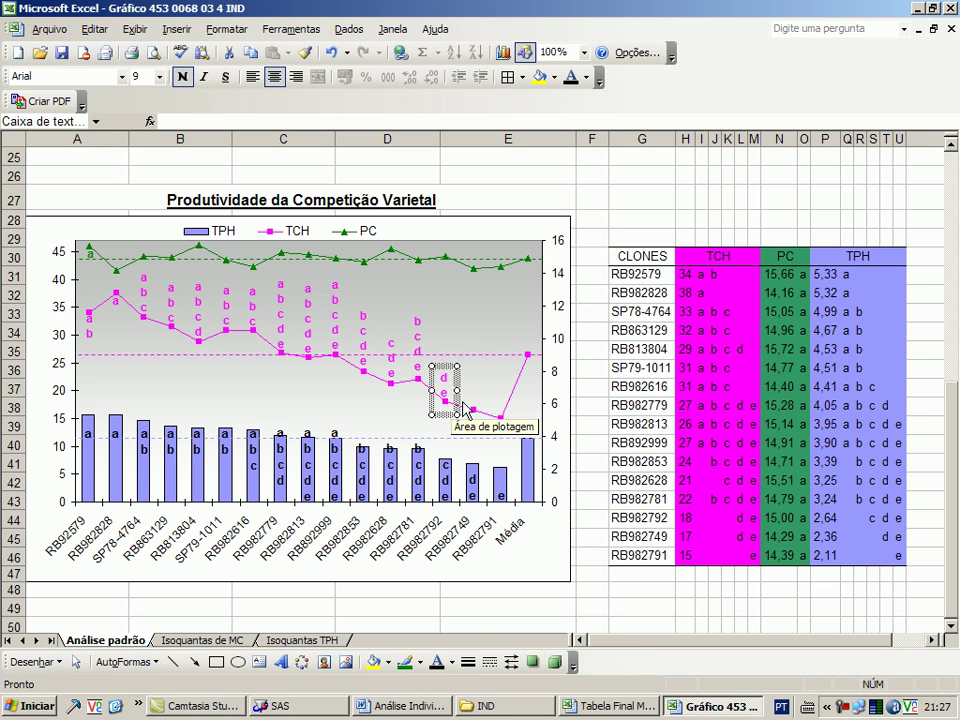
Duplicate the pink "d e" label of RB982792 and align the copy above the RB982749 point.
left_click_drag(455, 411, 470, 426)
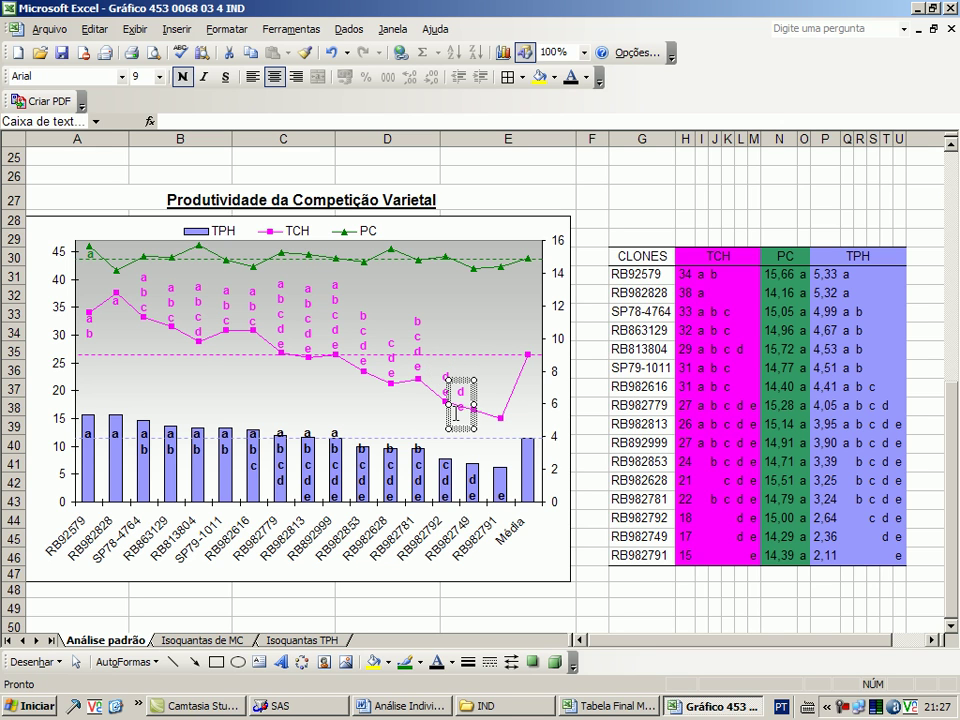
key("Right")
key("Right")
key("Right")
key("Right")
key("Up")
key("Up")
Duplicate the pink "d e" label, remove "d", shrink the box and place it just above the RB982791 point.
key("ctrl+d")
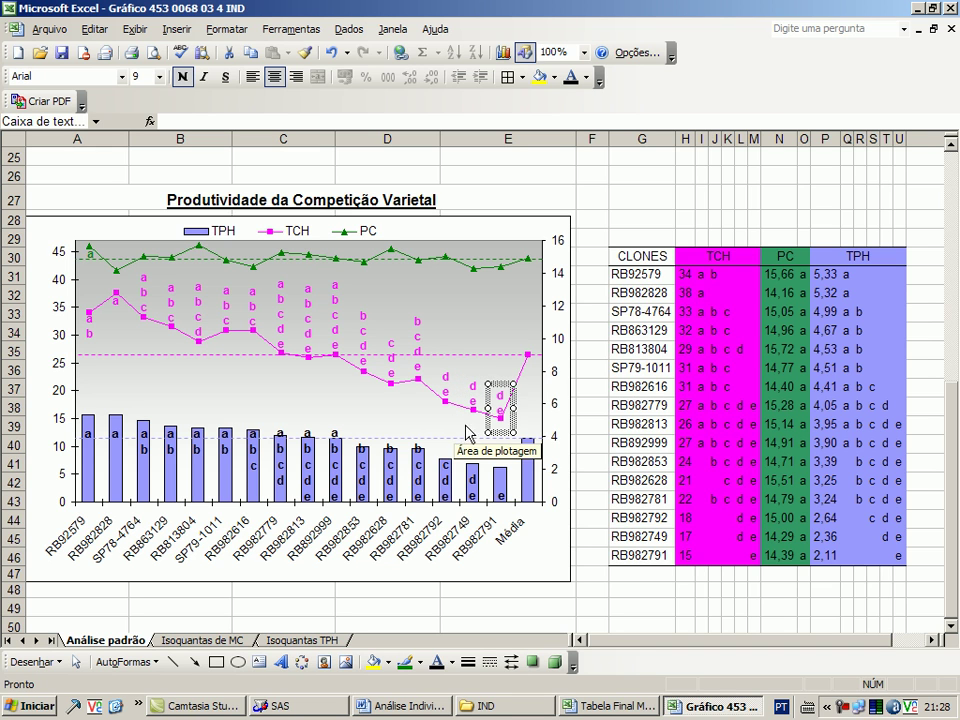
left_click(501, 397)
key("Delete")
key("Delete")
left_click_drag(513, 383, 513, 400)
key("Up")
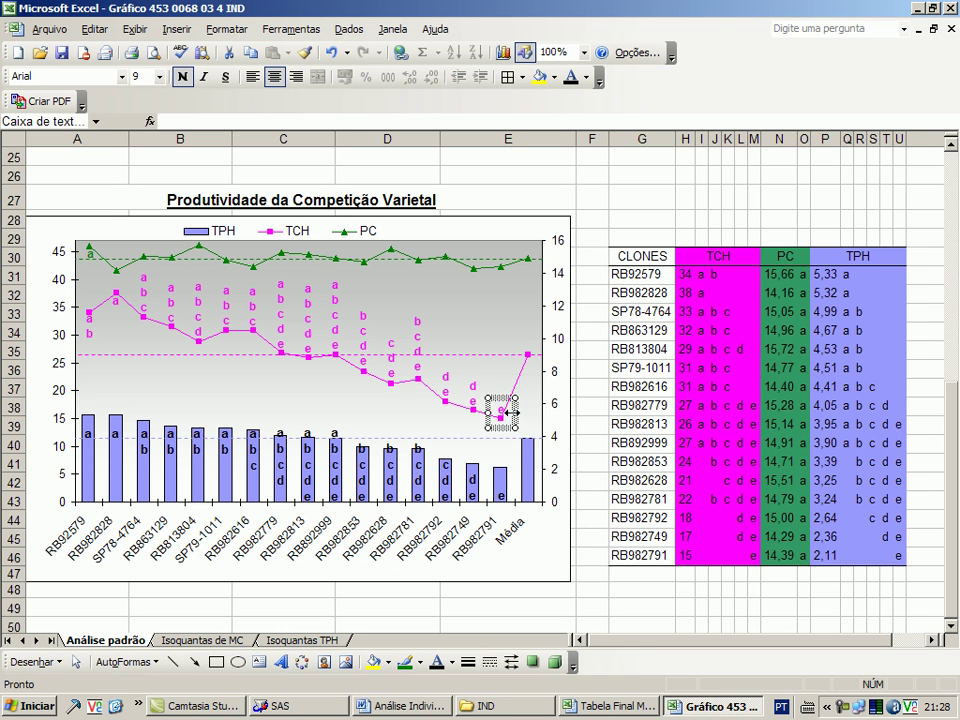
Duplicate the green "a" label of RB92579 and align the copy just below the RB982828 point on the PC line.
left_click(678, 537)
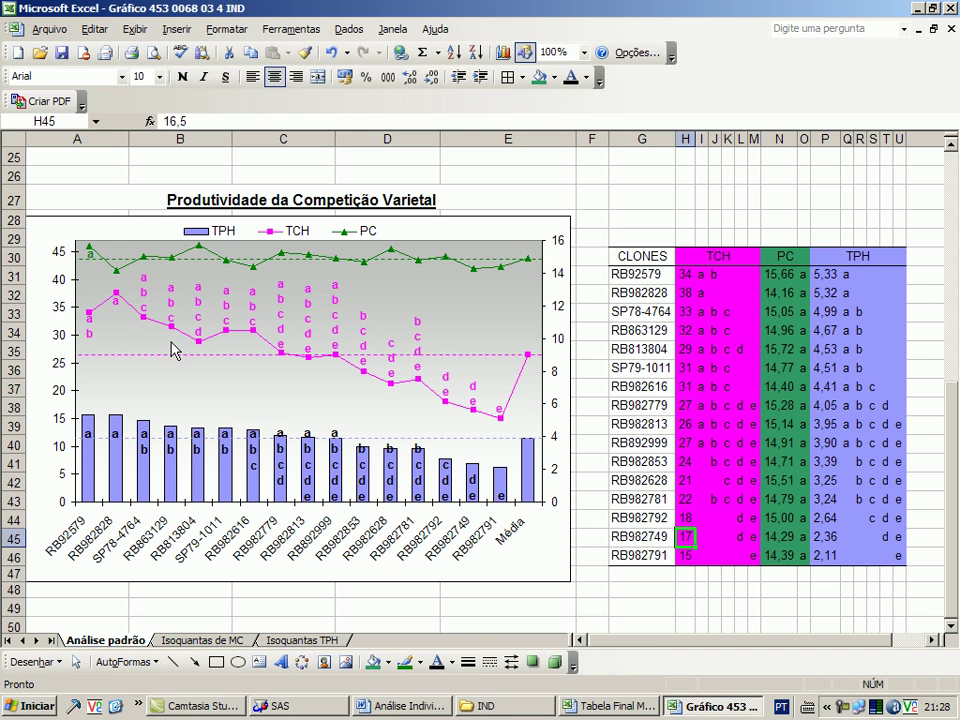
left_click(100, 258)
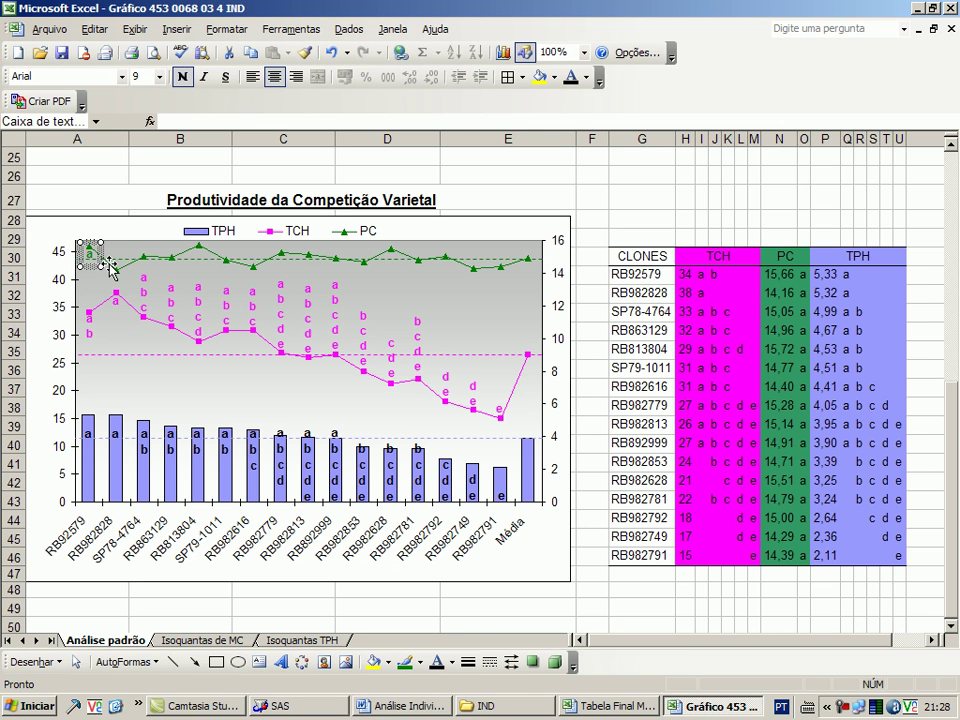
key("ctrl+c")
key("ctrl+v")
key("Right")
key("Right")
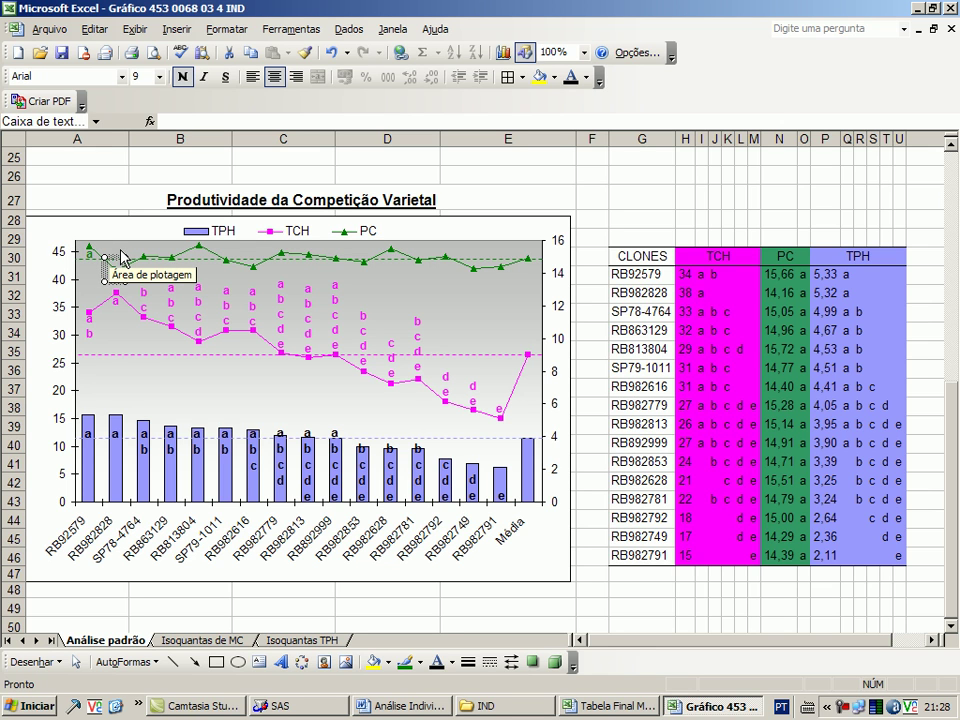
key("Up")
key("Up")
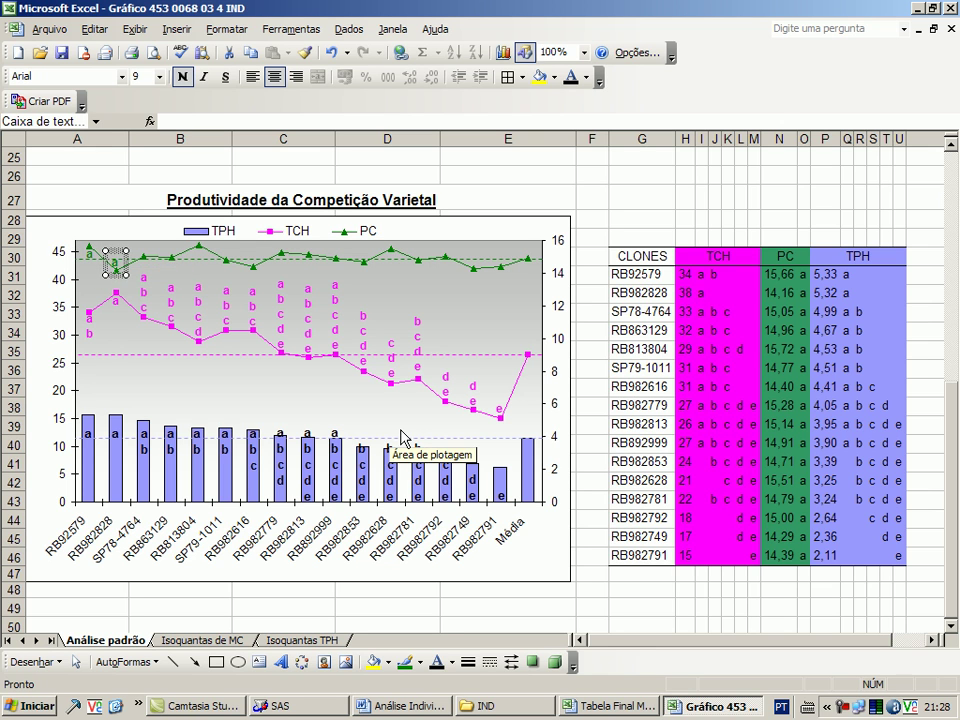
key("Down")
key("Down")
key("Down")
key("Down")
key("Down")
key("Down")
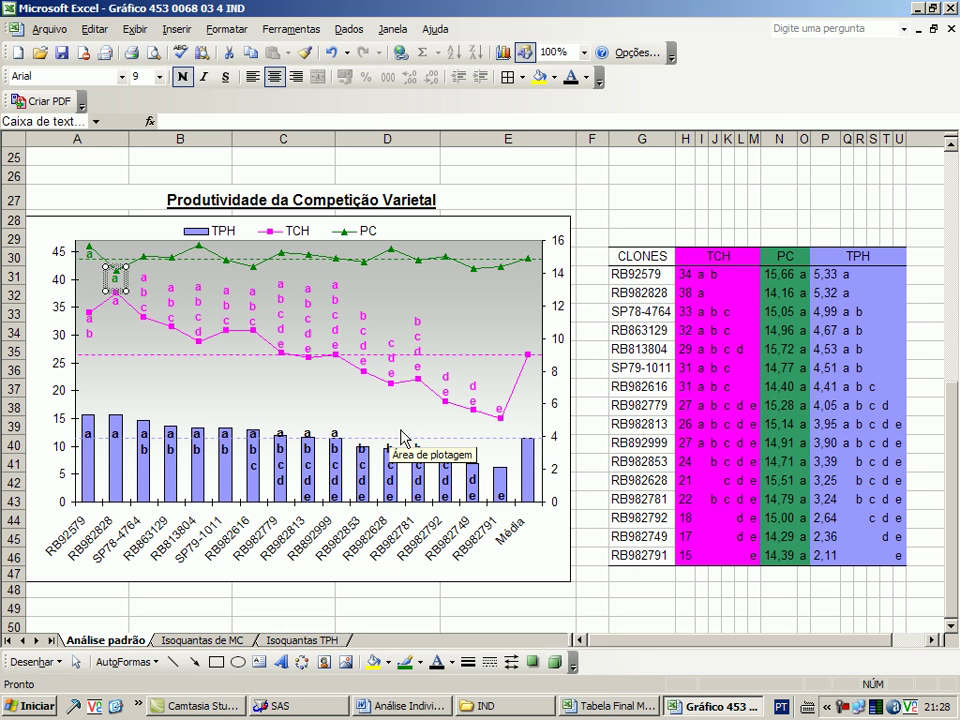
Place a copy of the green "a" label just below the SP78-4764 point on the PC line.
key("Tab")
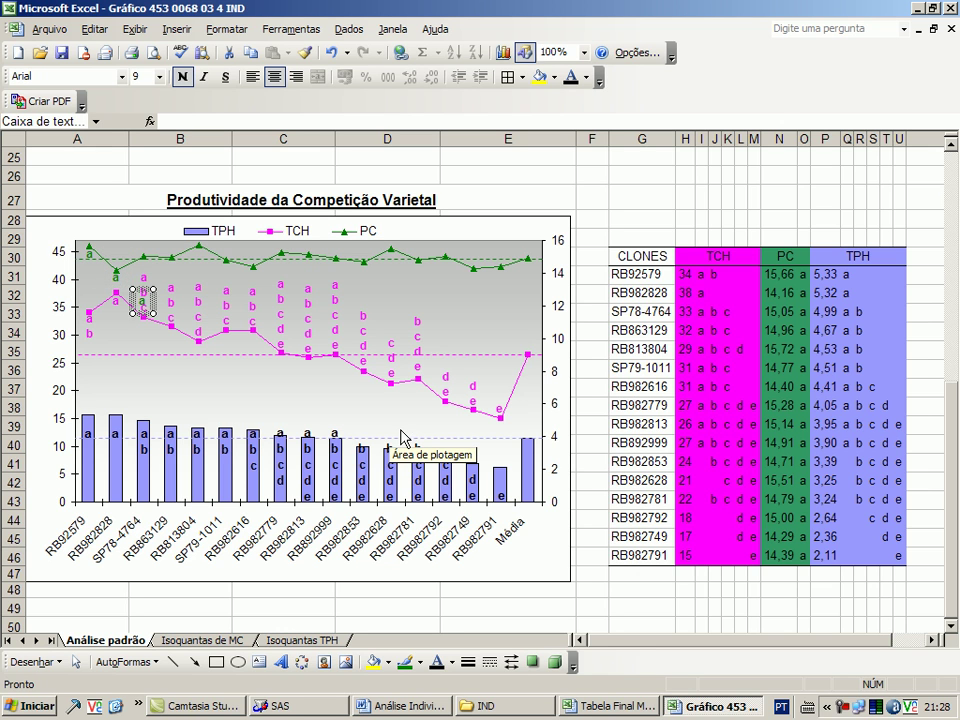
key("Up")
key("Up")
key("Up")
key("Up")
key("Up")
key("Up")
key("Up")
key("Up")
key("Up")
key("Up")
key("Up")
key("Up")
key("Up")
key("Up")
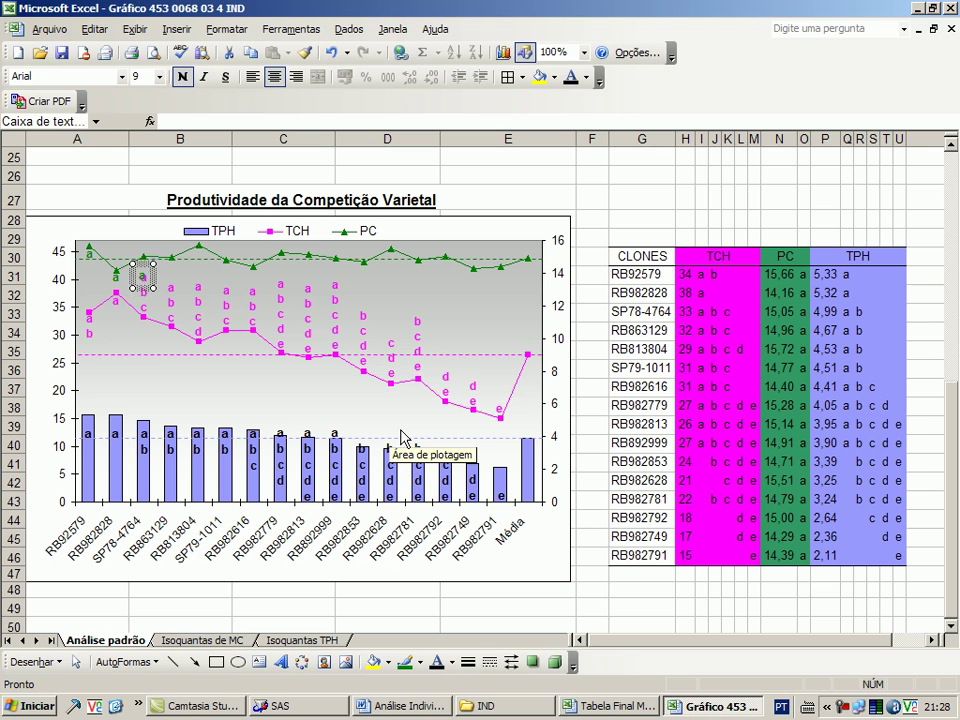
key("Up")
key("Up")
key("Up")
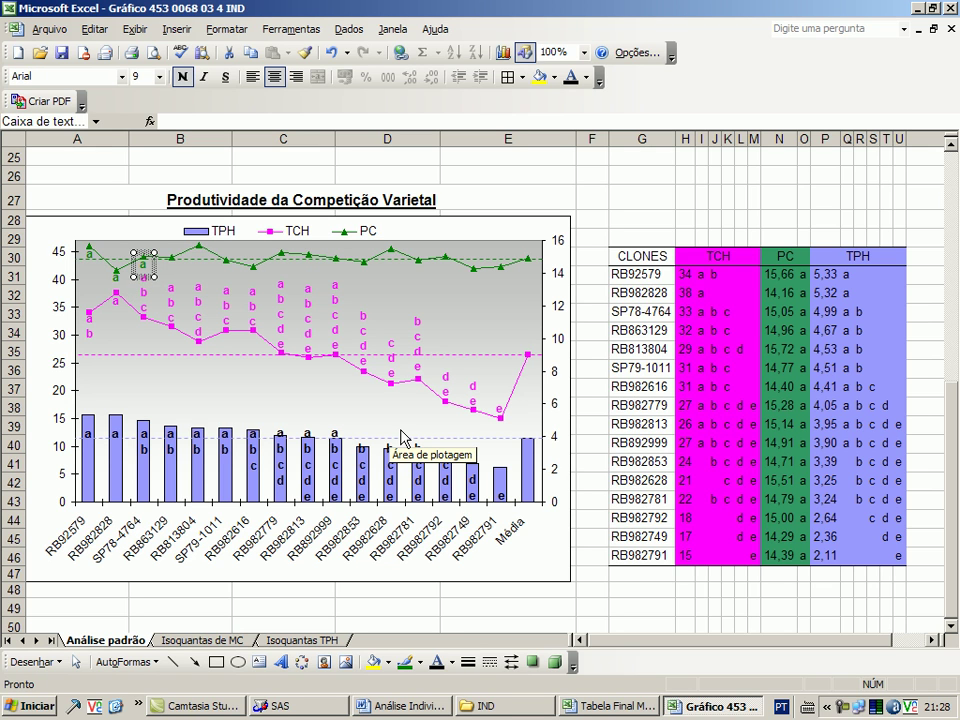
Place a copy of the green "a" label just below the RB863129 point on the PC line.
key("Tab")
key("Down")
key("Down")
key("Down")
key("Down")
key("Down")
key("Down")
key("Down")
key("Down")
key("Down")
key("Down")
key("Down")
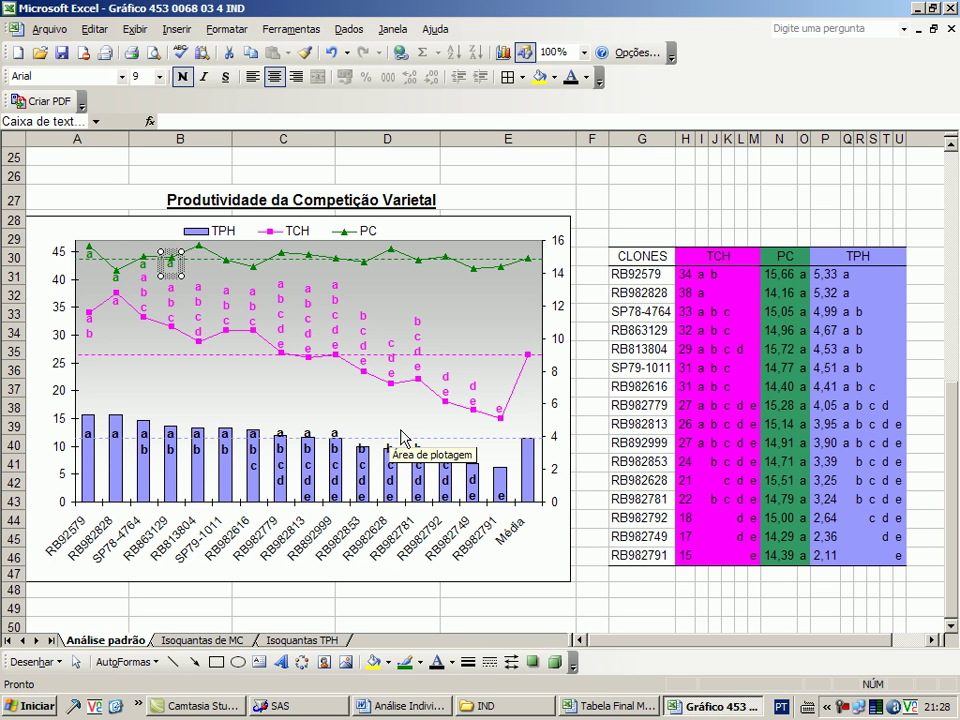
Place a copy of the green "a" label just below the RB813804 point on the PC line.
key("Tab")
key("Up")
key("Up")
key("Up")
key("Up")
key("Up")
key("Up")
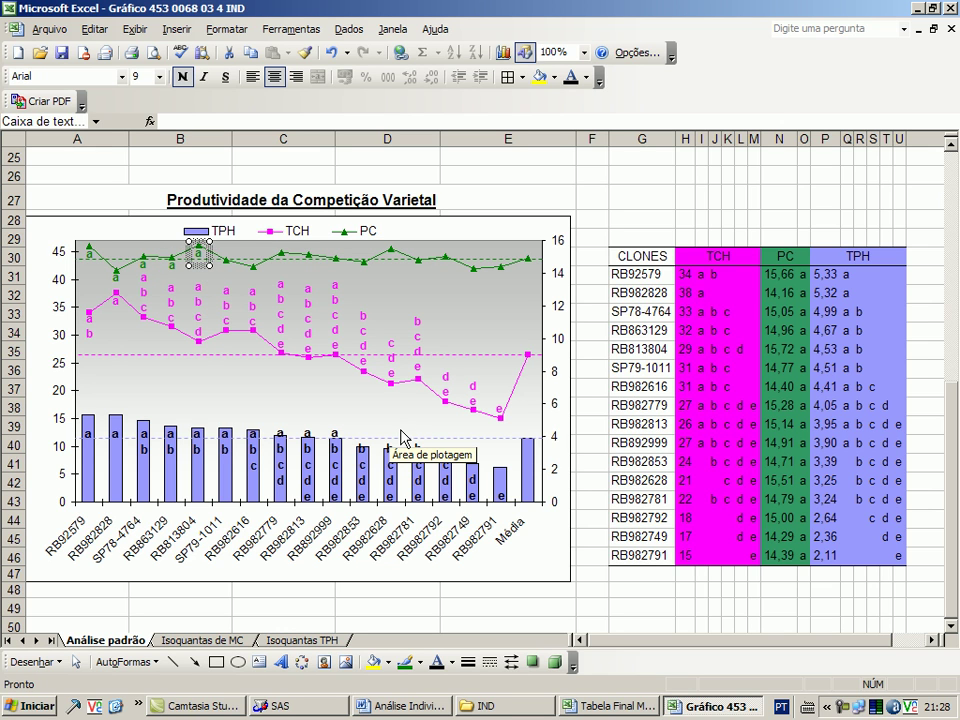
Place a copy of the green "a" label just above the SP79-1011 point on the PC line.
key("Right")
key("Right")
key("Right")
key("Right")
key("Right")
key("Up")
key("Up")
key("Right")
key("Right")
key("Right")
key("Right")
key("Right")
key("Right")
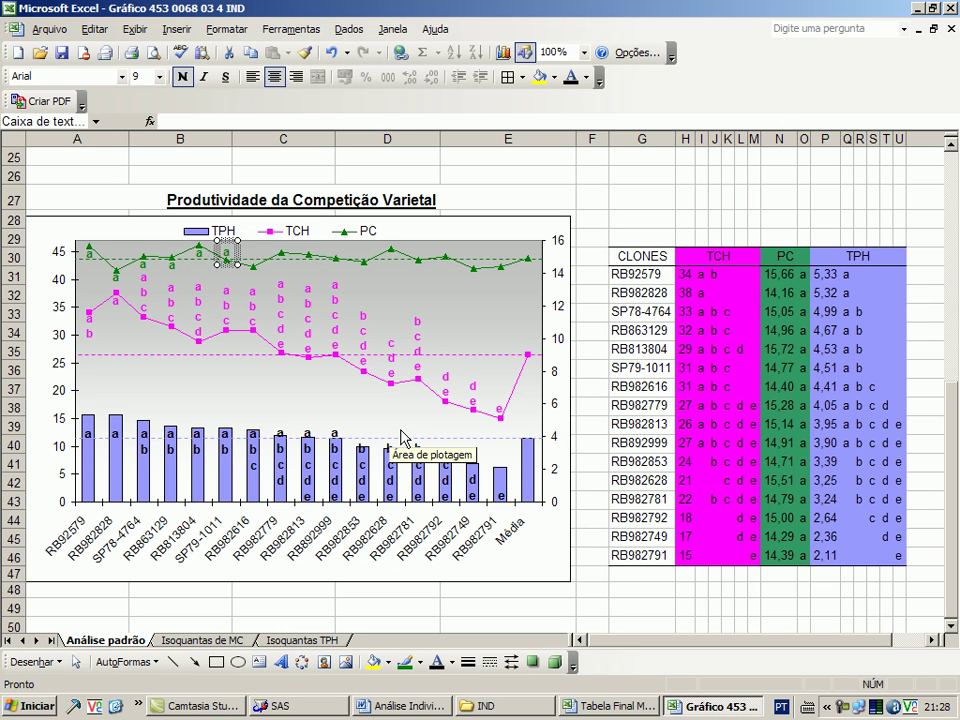
Place a copy of the green "a" label just above the RB982616 point on the PC line.
key("Down")
key("Down")
key("Right")
key("Right")
key("Right")
key("Right")
key("Right")
key("Right")
key("Down")
key("Up")
key("Up")
key("Up")
key("Up")
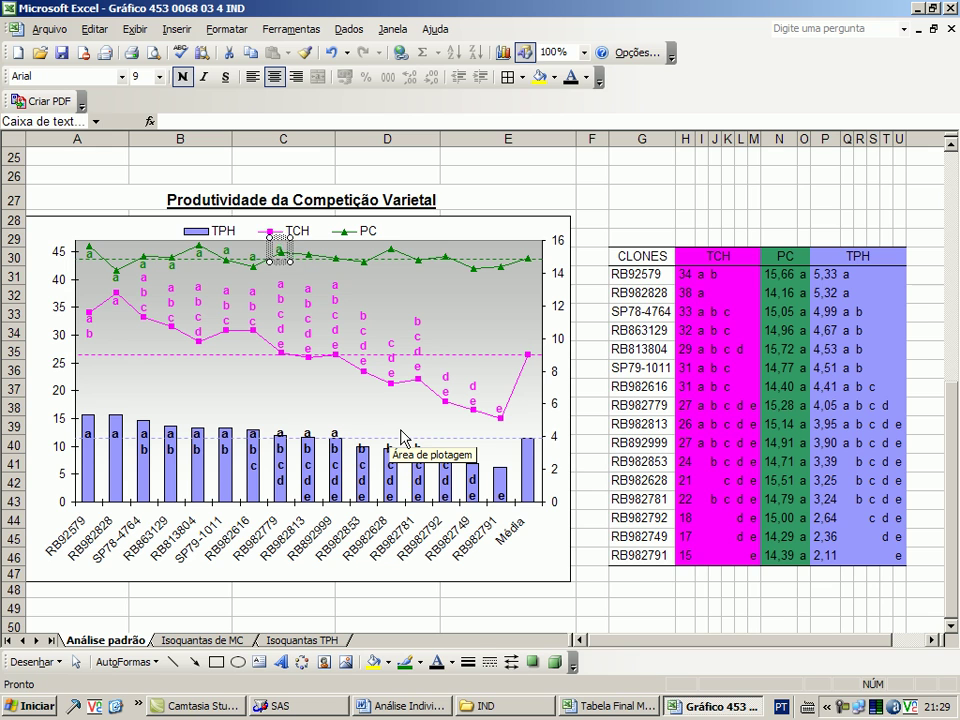
Align a copy of the green "a" label just below the RB982779 point on the PC line.
key("Right")
key("Down")
key("Down")
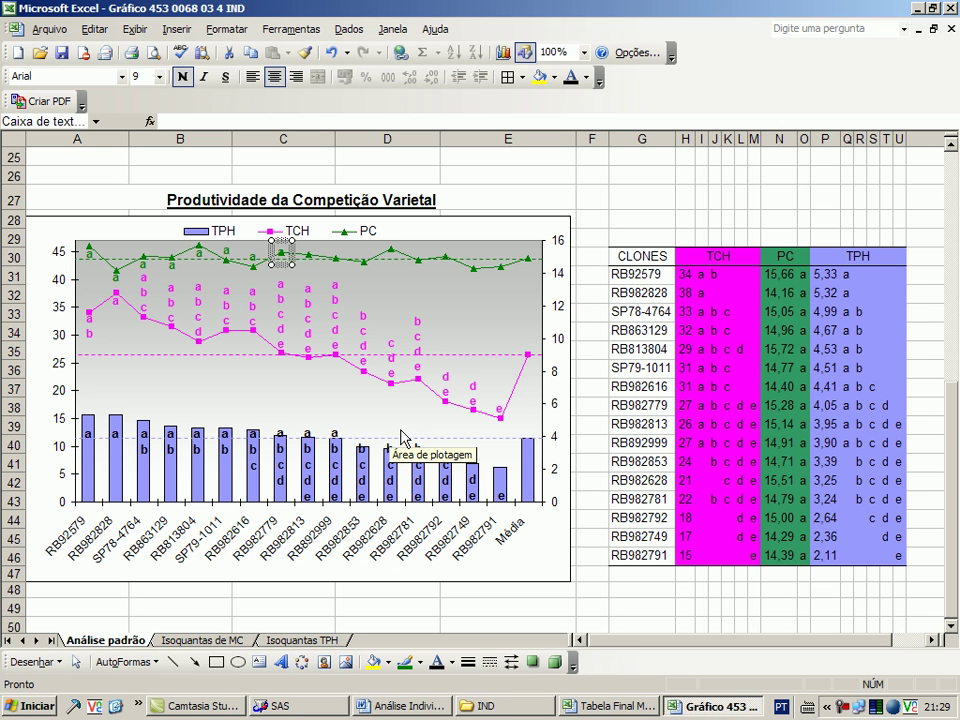
key("Up")
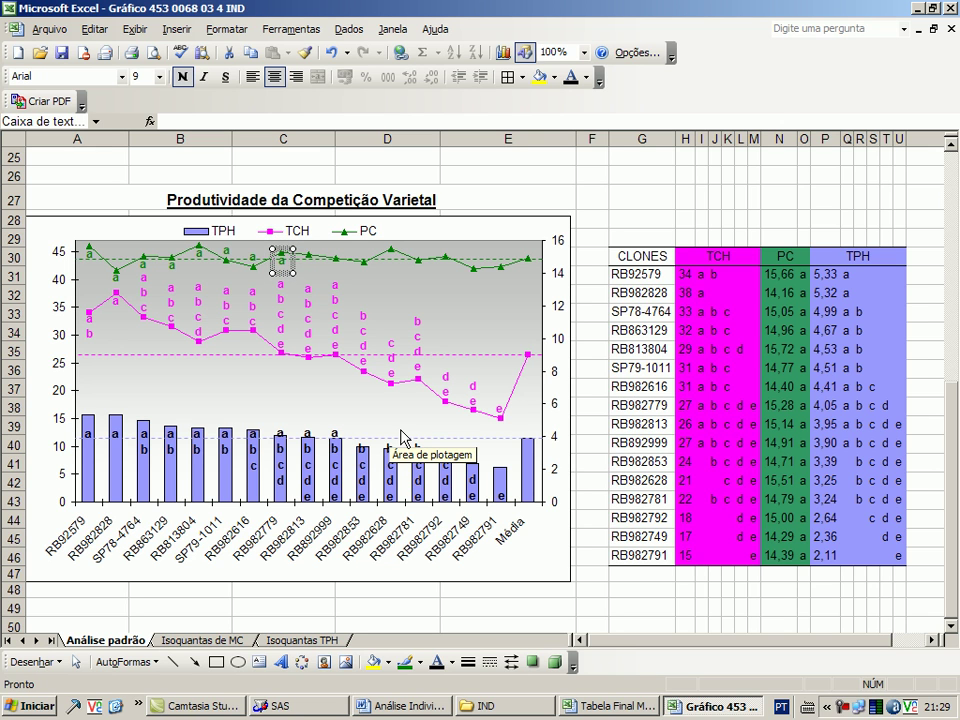
Place a copy of the green "a" label just below the RB982813 point on the PC line.
key("Right")
key("Right")
key("Right")
key("Right")
key("Right")
key("Right")
key("Down")
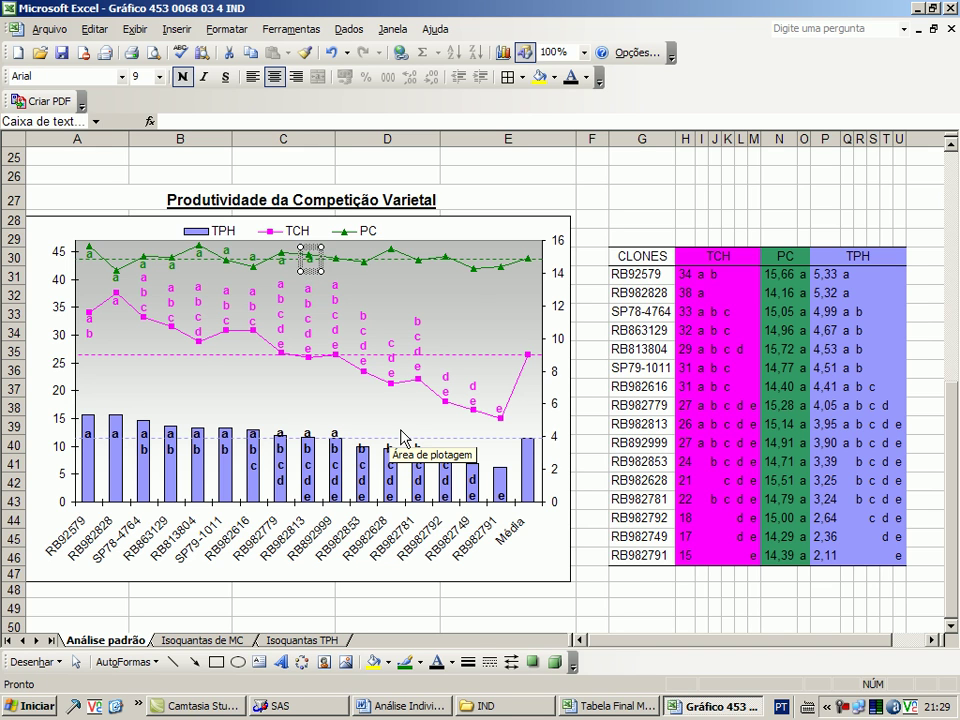
Place a copy of the green "a" label just above the RB892999 point on the PC line.
key("Right")
key("Right")
key("Right")
key("Right")
key("Right")
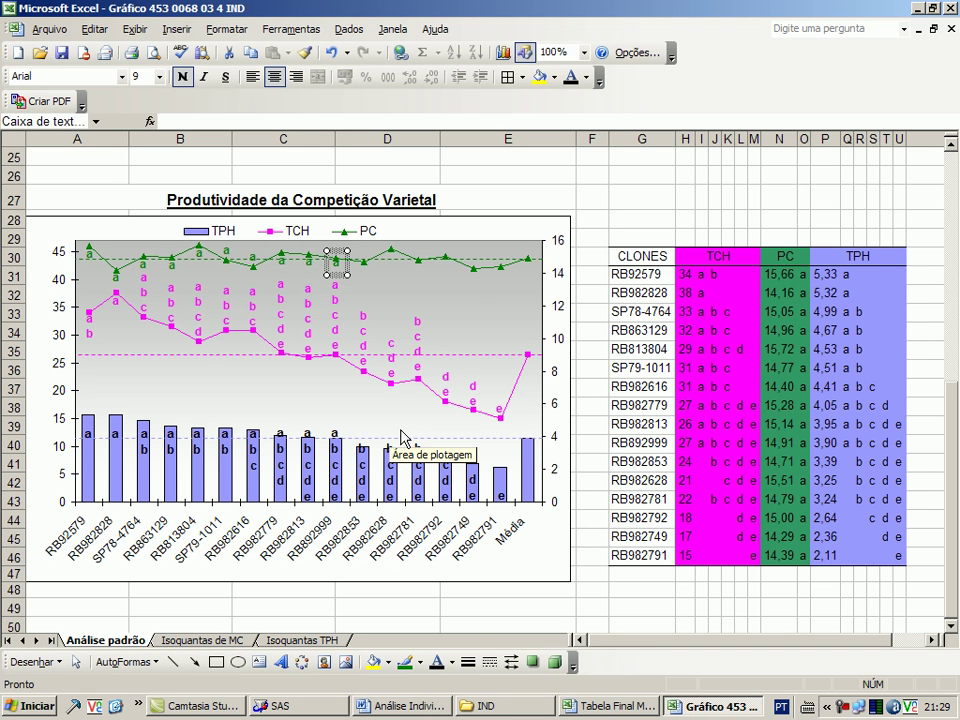
key("Up")
key("Up")
key("Up")
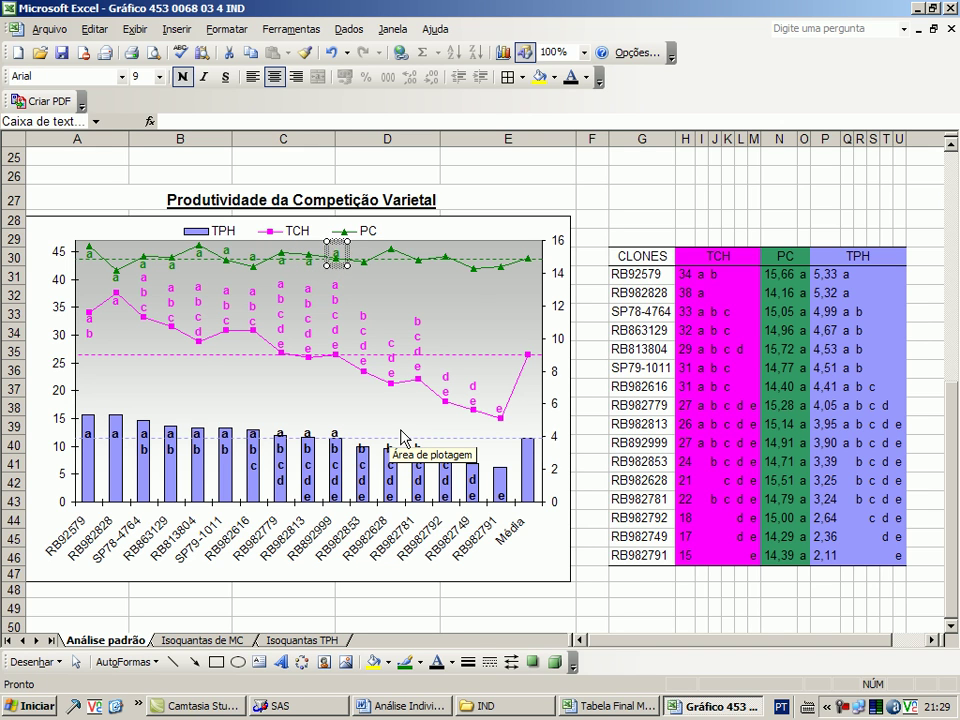
Place a copy of the green "a" label just above the RB982853 point on the PC line.
key("Right")
key("Right")
key("Right")
key("Right")
key("Right")
key("Up")
key("Up")
key("Up")
key("Down")
key("Down")
Place a copy of the green "a" label just below the RB982628 point on the PC line.
key("Right")
key("Right")
key("Right")
key("Right")
key("Right")
key("Down")
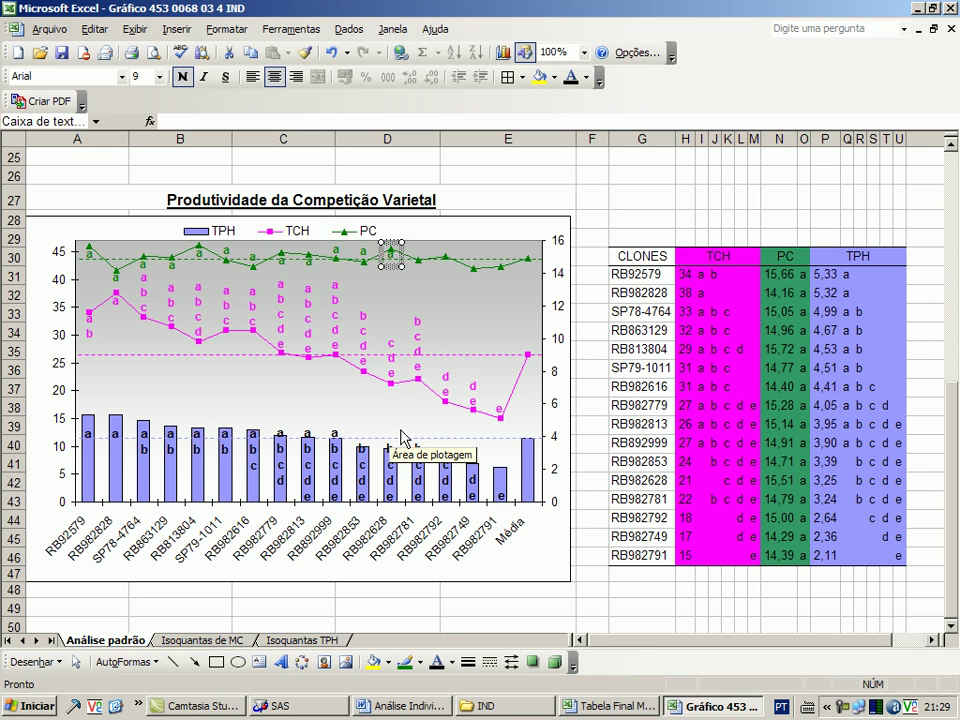
Place a copy of the green "a" label just below the RB982781 point on the PC line.
key("Right")
key("Right")
key("Right")
key("Right")
key("Right")
key("Right")
key("Right")
key("Right")
key("Right")
key("Right")
key("Right")
key("Down")
key("Down")
key("Down")
key("Down")
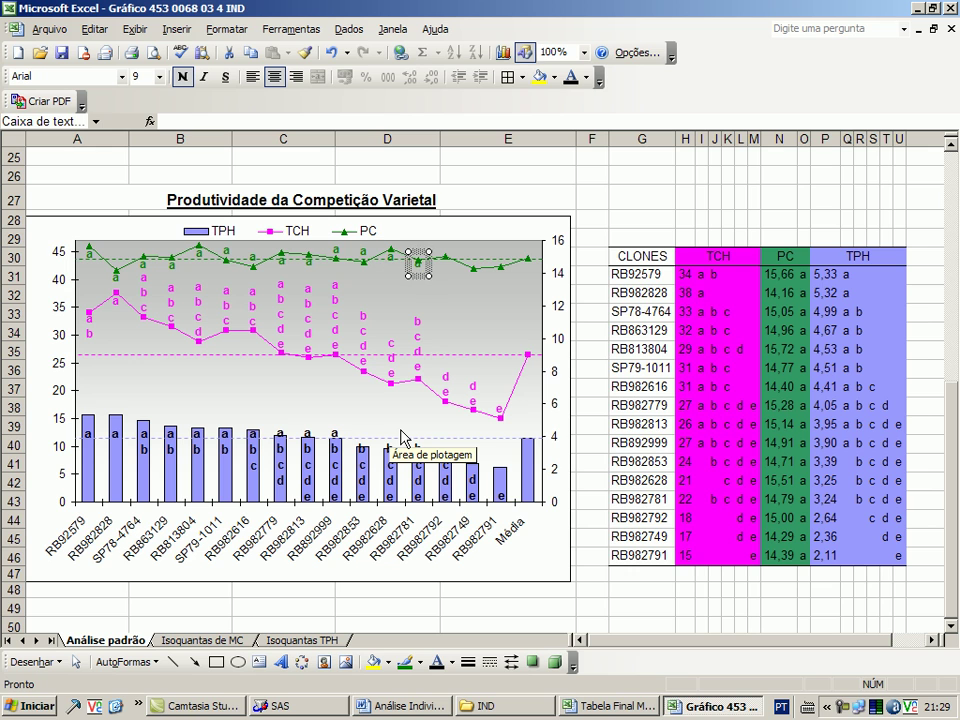
Align a copy of the green "a" label just below the RB982792 point on the PC line.
key("Up")
key("Up")
key("Up")
Place a copy of the green "a" label just below the RB982749 point on the PC line.
key("Right")
key("Right")
key("Right")
key("Right")
key("Right")
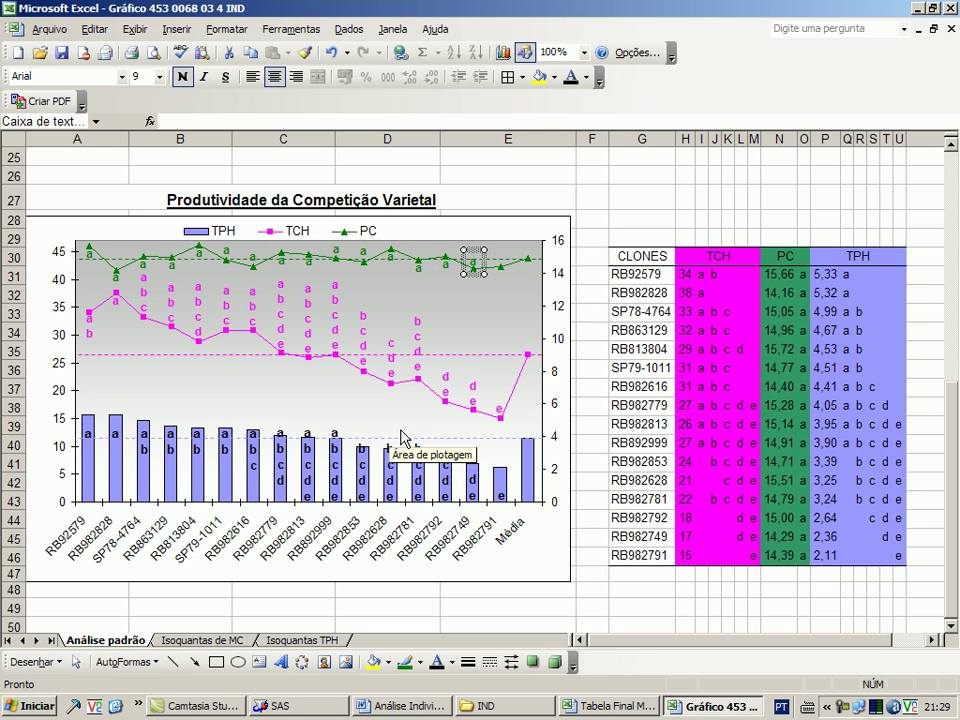
key("Down")
key("Down")
key("Down")
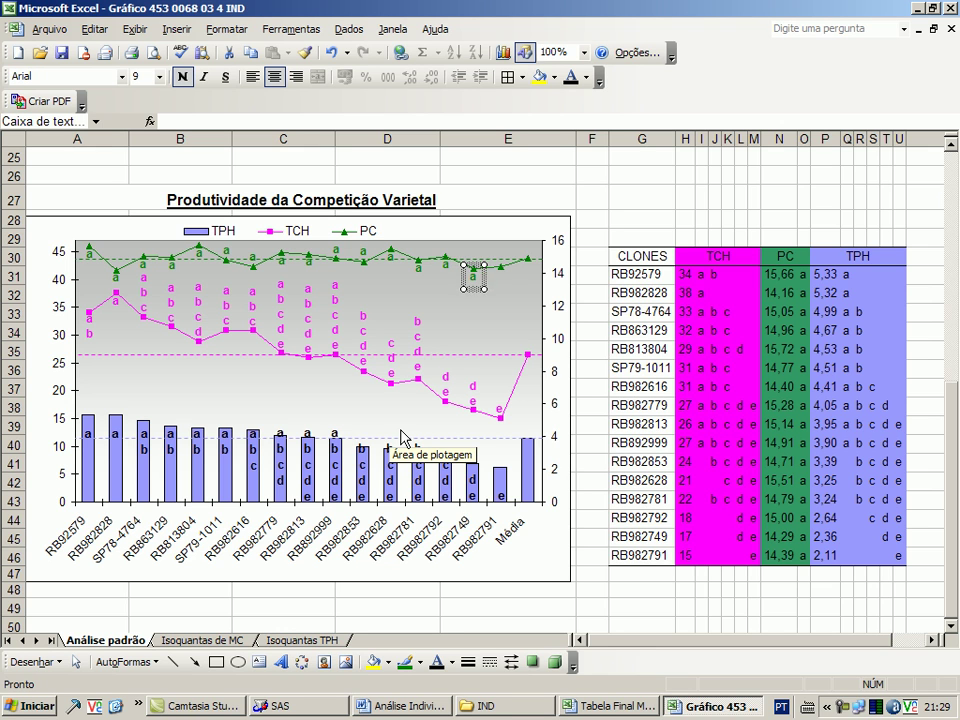
Place a copy of the green "a" label just below the RB982791 point on the PC line and deselect it.
key("Right")
key("Right")
key("Right")
key("Right")
key("Right")
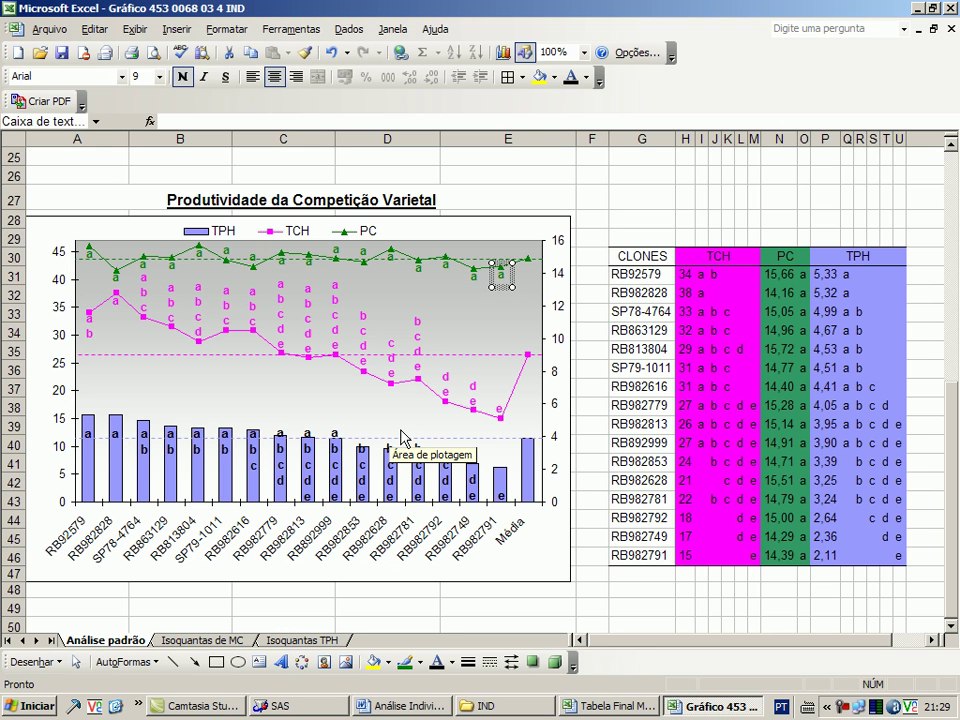
left_click(591, 312)
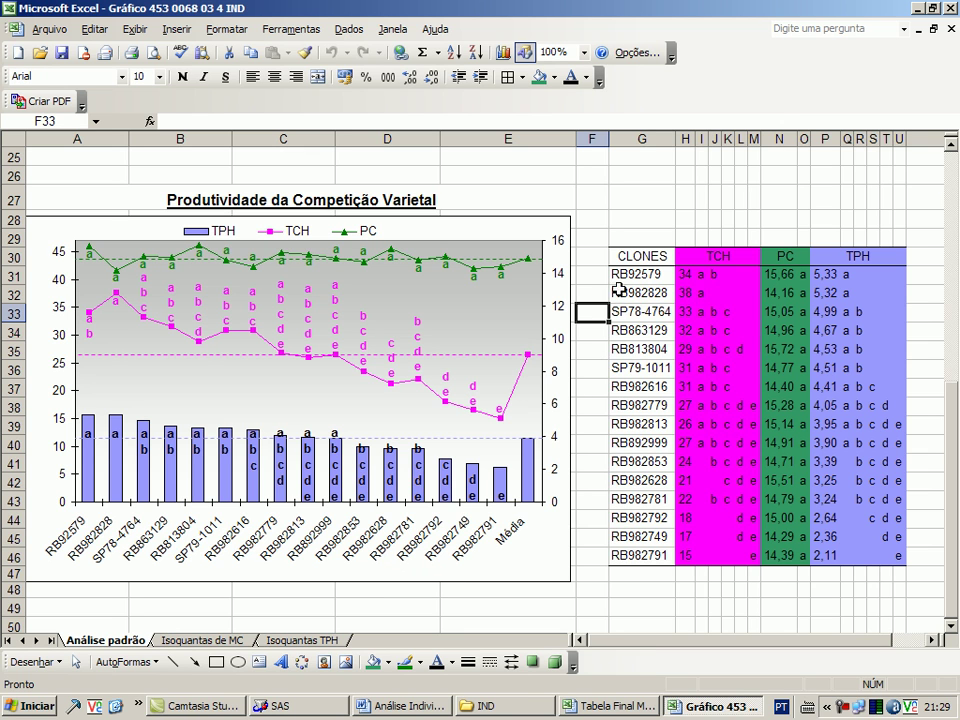
Select and copy the color-coded clones table, and choose cell G29 on the Isoquantas TPH sheet as its destination.
left_click_drag(624, 256, 868, 550)
key("ctrl+c")
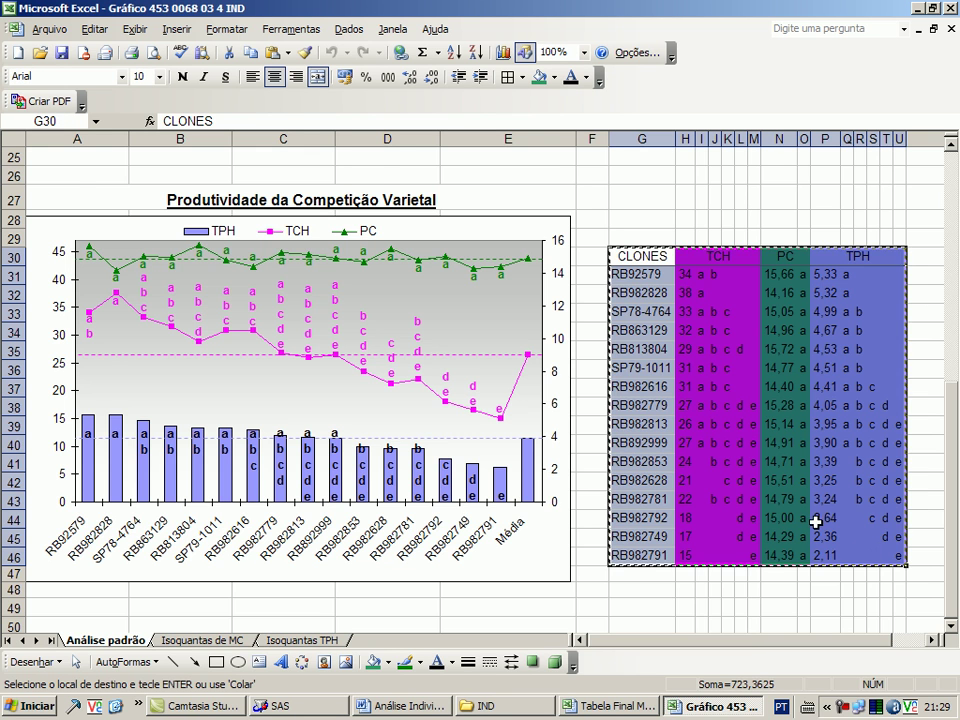
scroll(356, 411, "up", 7)
scroll(356, 411, "up", 1)
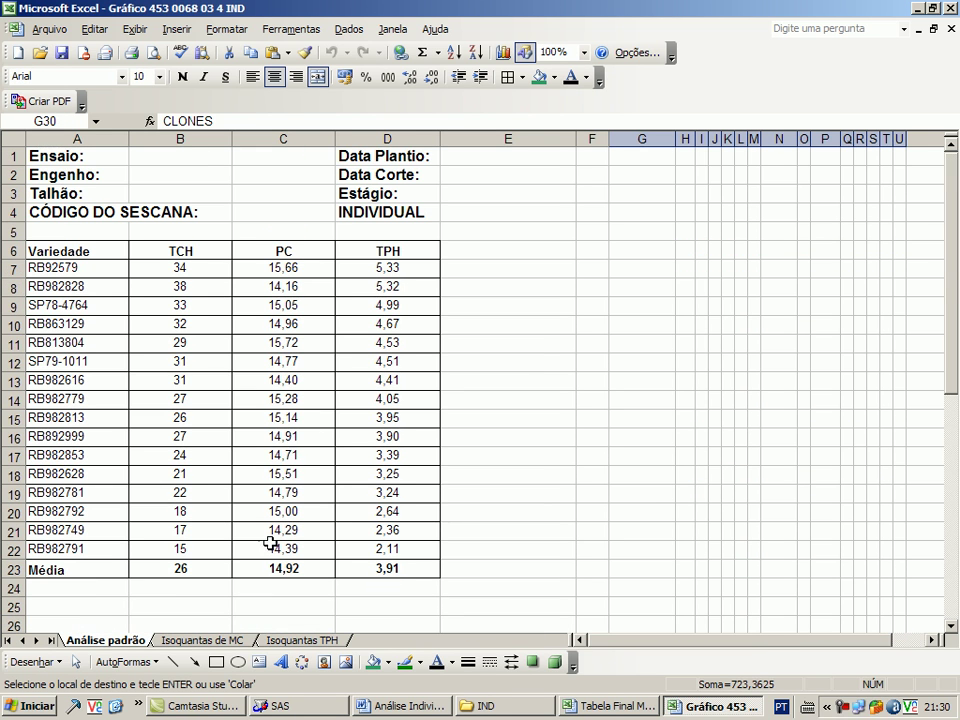
scroll(296, 650, "down", 4)
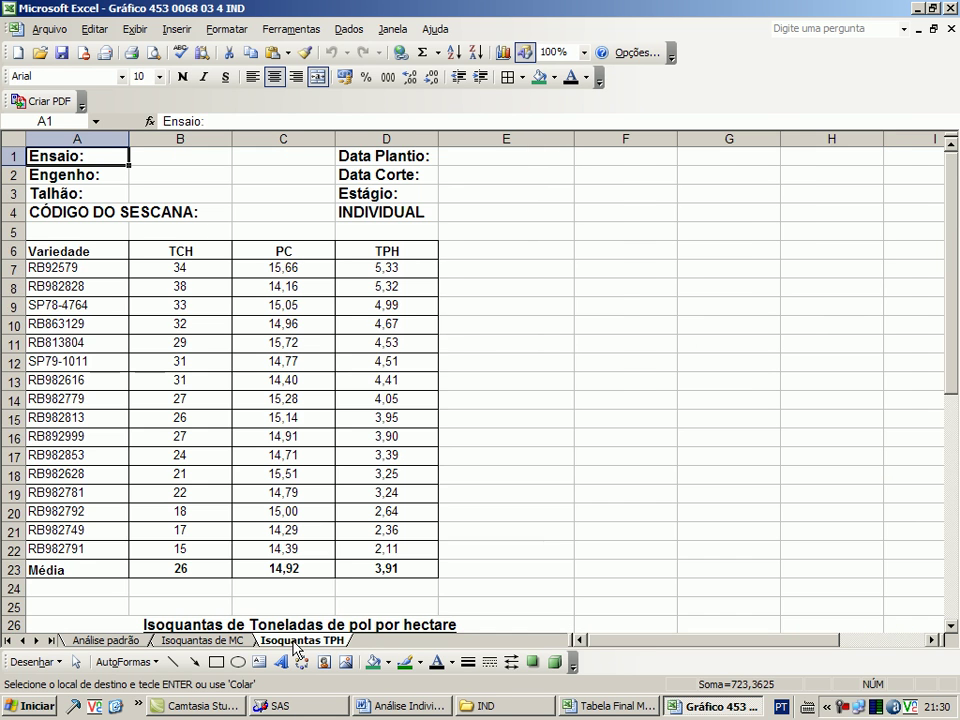
left_click(295, 641)
scroll(337, 530, "down", 6)
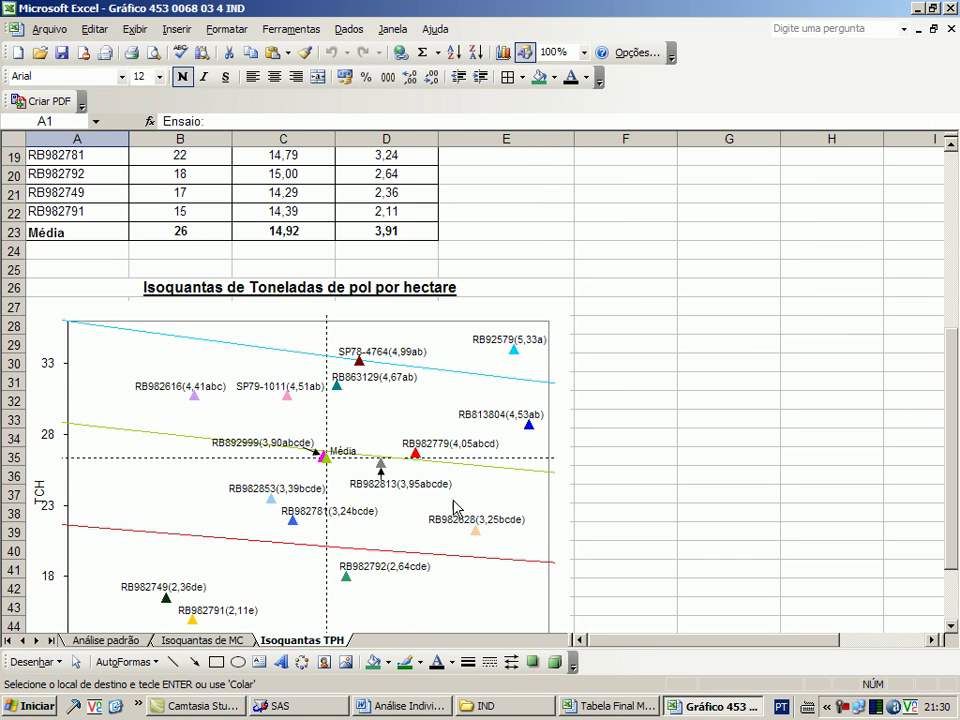
left_click(647, 349)
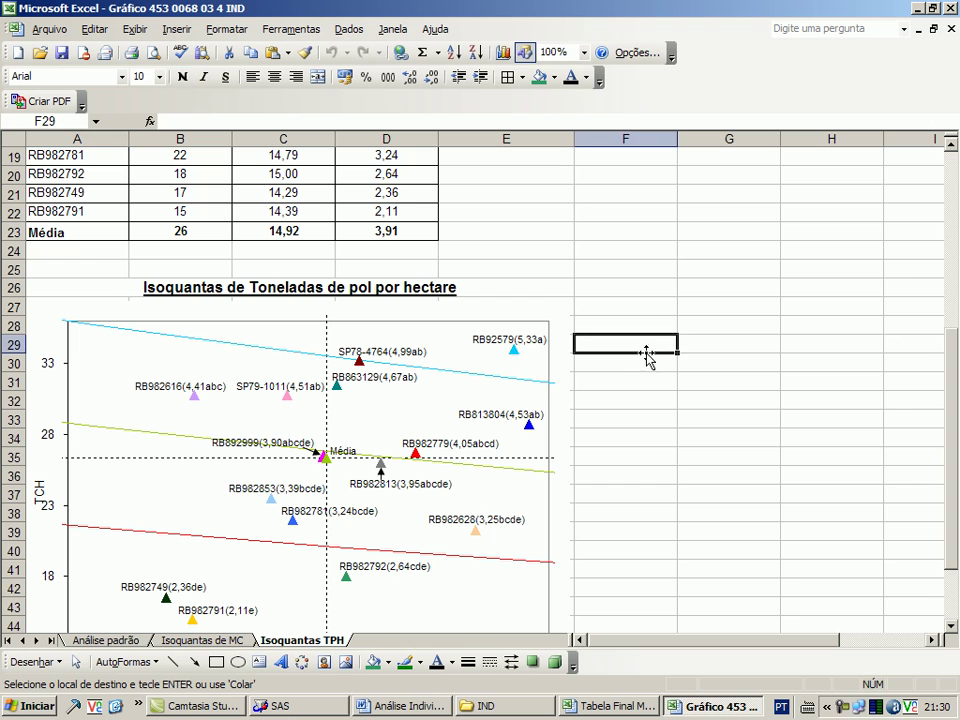
left_click(688, 343)
key("Escape")
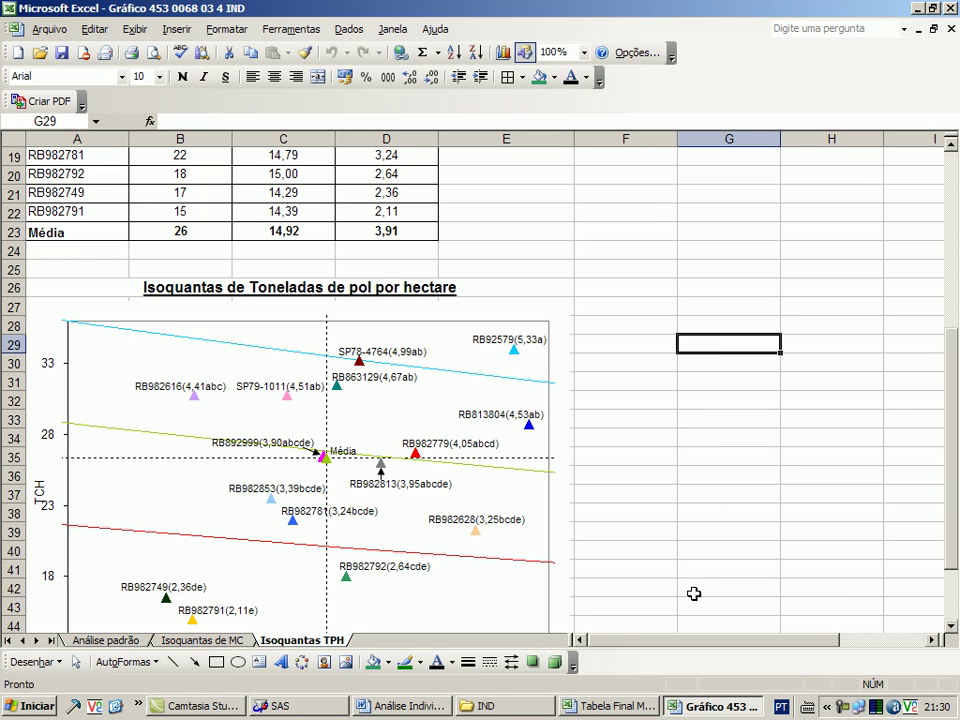
Copy the clones table from the Análise padrão sheet again and paste it at G29 of the Isoquantas TPH sheet.
left_click(155, 641)
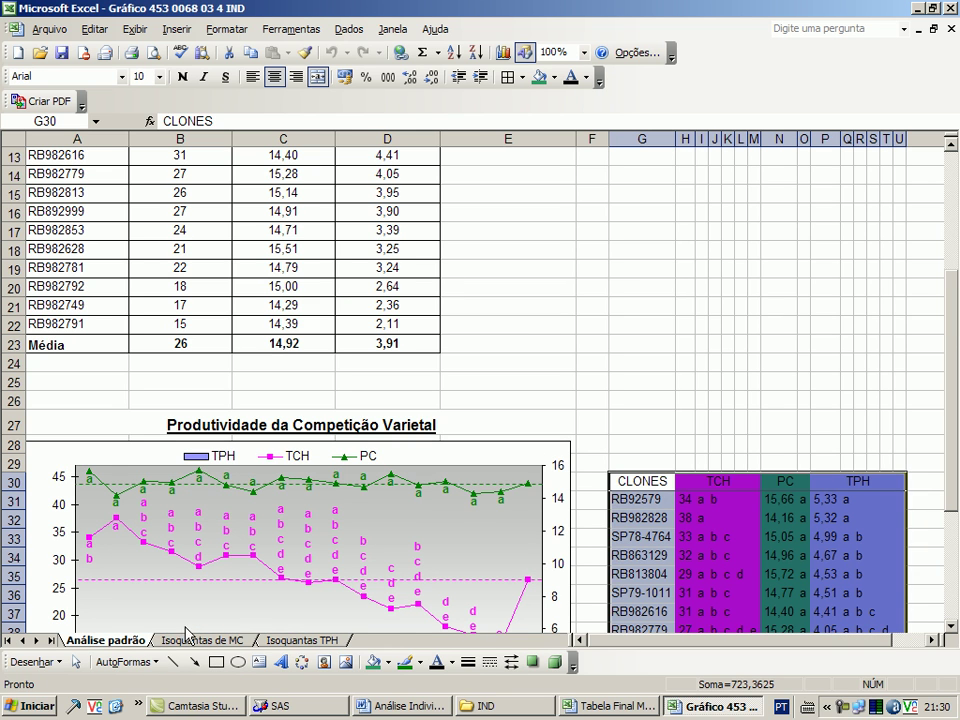
key("ctrl+c")
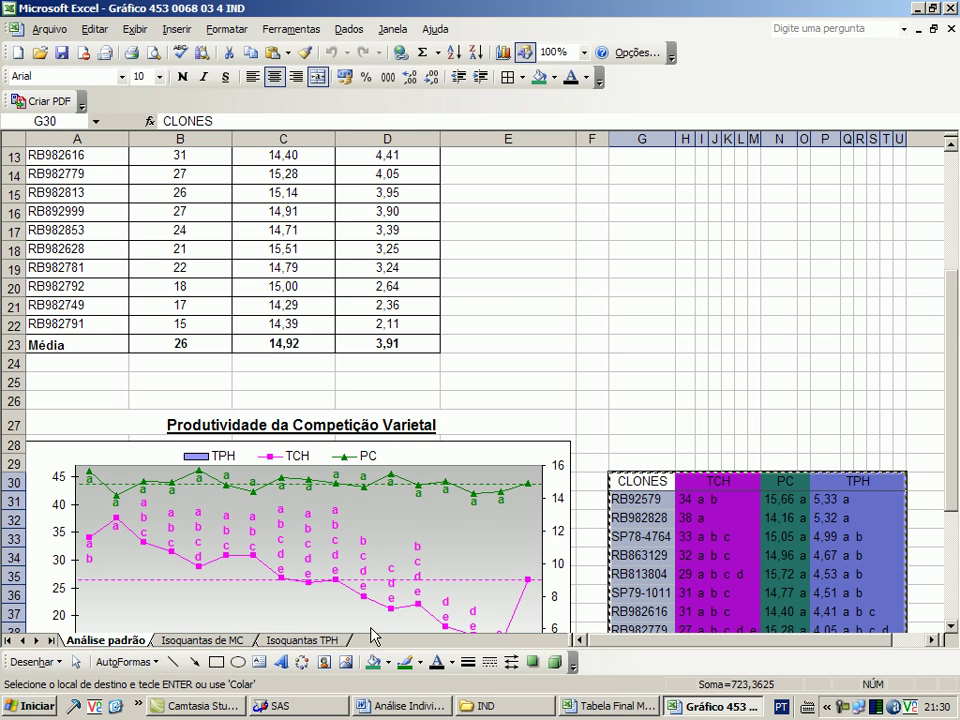
left_click(319, 641)
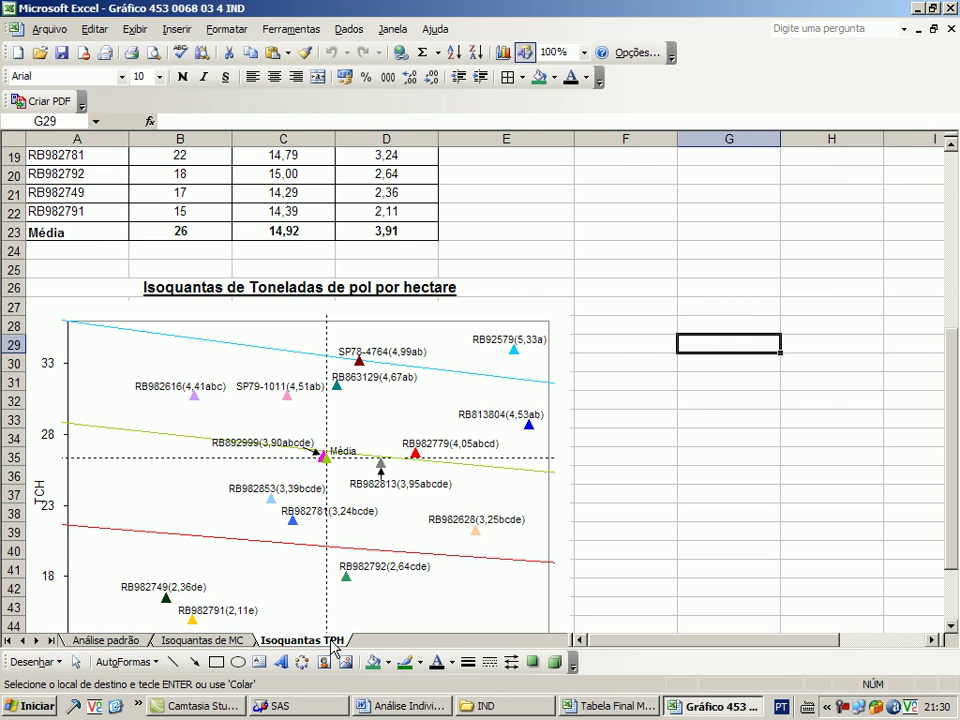
key("ctrl+v")
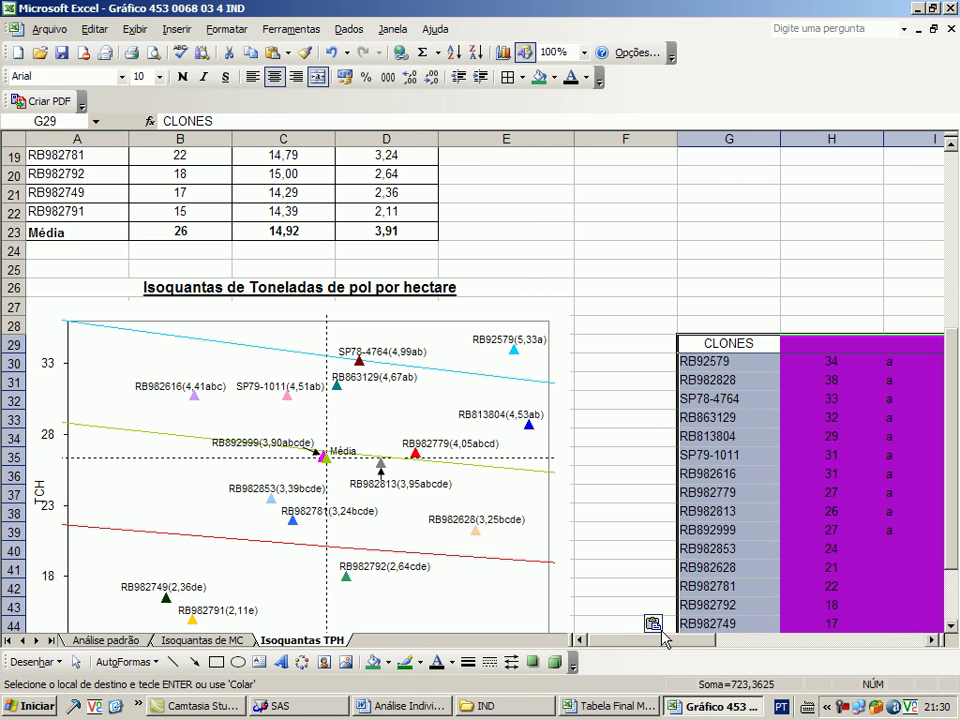
Narrow columns G to U of the pasted clones table on the Isoquantas TPH sheet.
left_click_drag(671, 640, 761, 640)
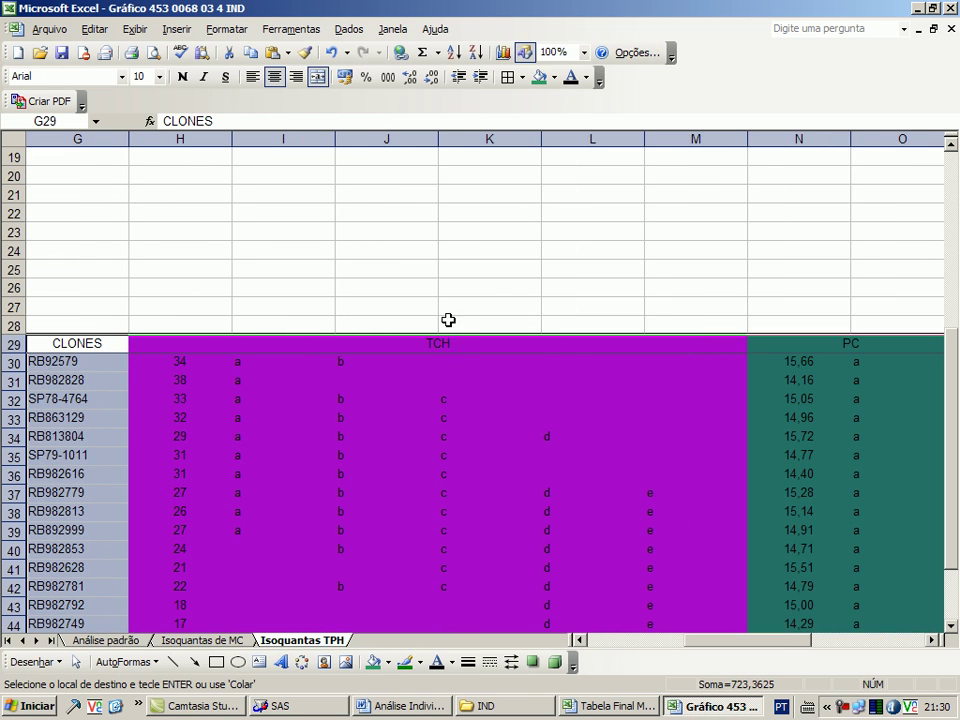
left_click_drag(119, 136, 39, 136)
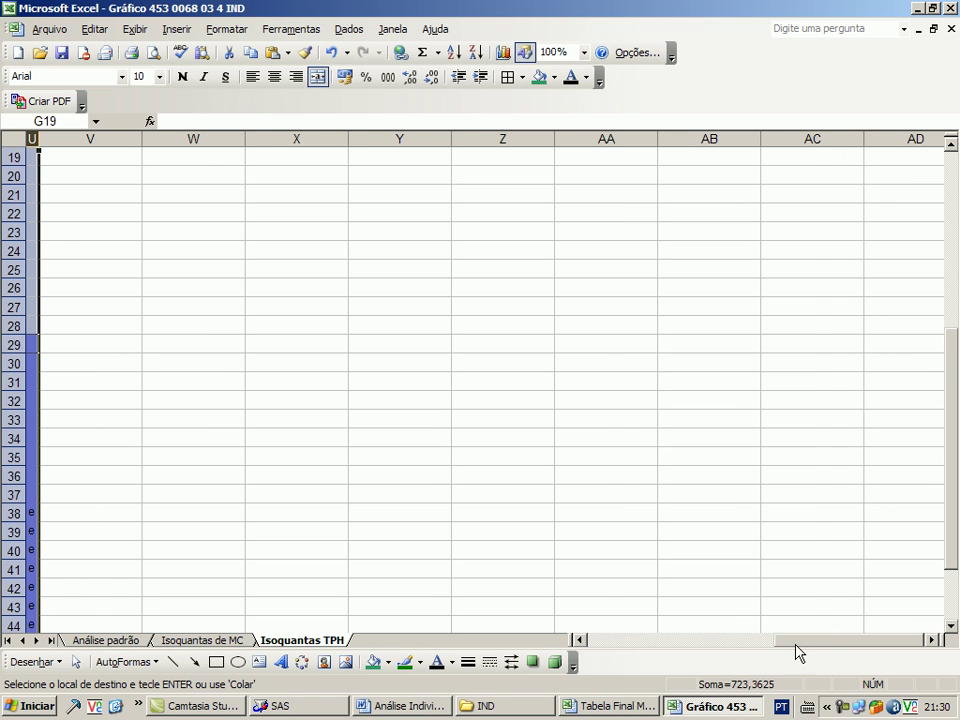
Narrow column F to bring the pasted clones table closer to the isoquants chart, and select cell G28.
left_click_drag(775, 640, 610, 639)
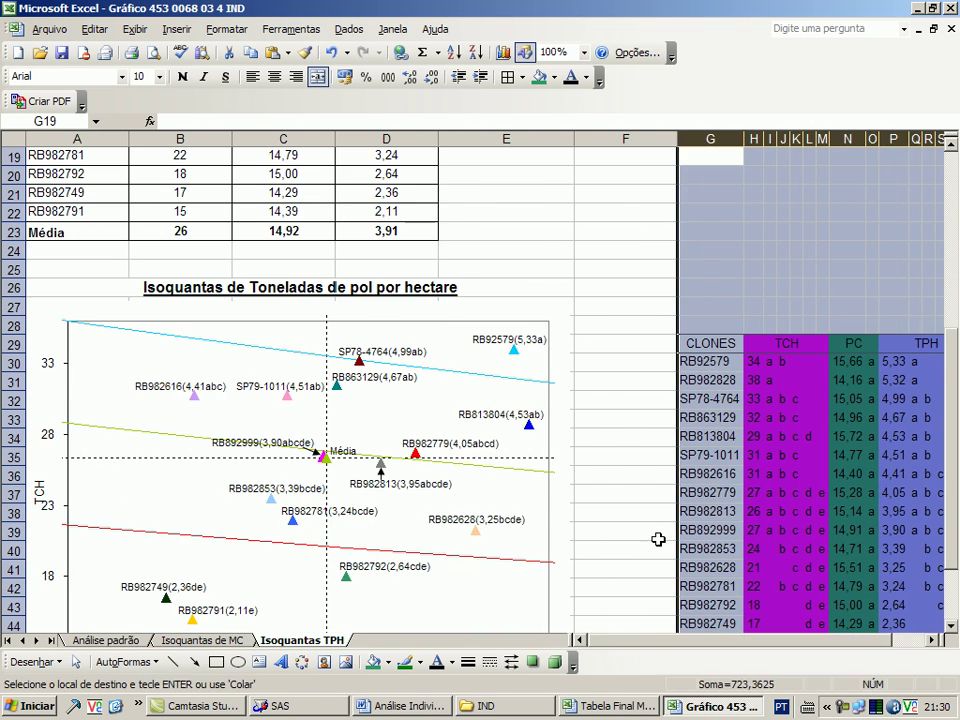
left_click_drag(679, 140, 640, 150)
left_click(648, 326)
scroll(599, 417, "up", 6)
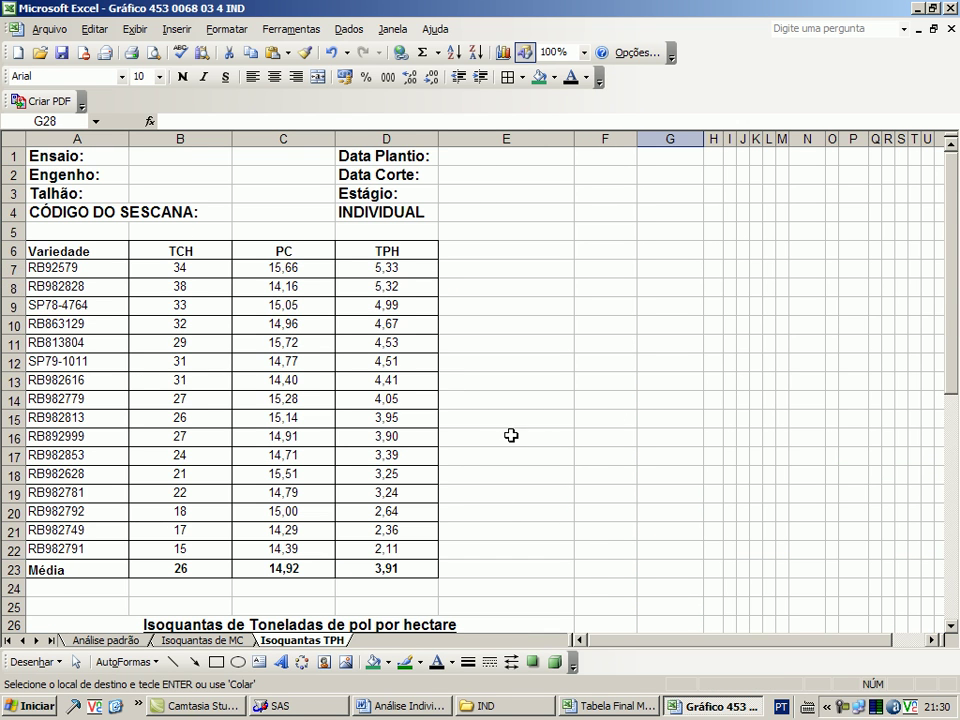
Compare the variety means table on the Análise padrão sheet with the one on the Isoquantas TPH sheet.
left_click(82, 641)
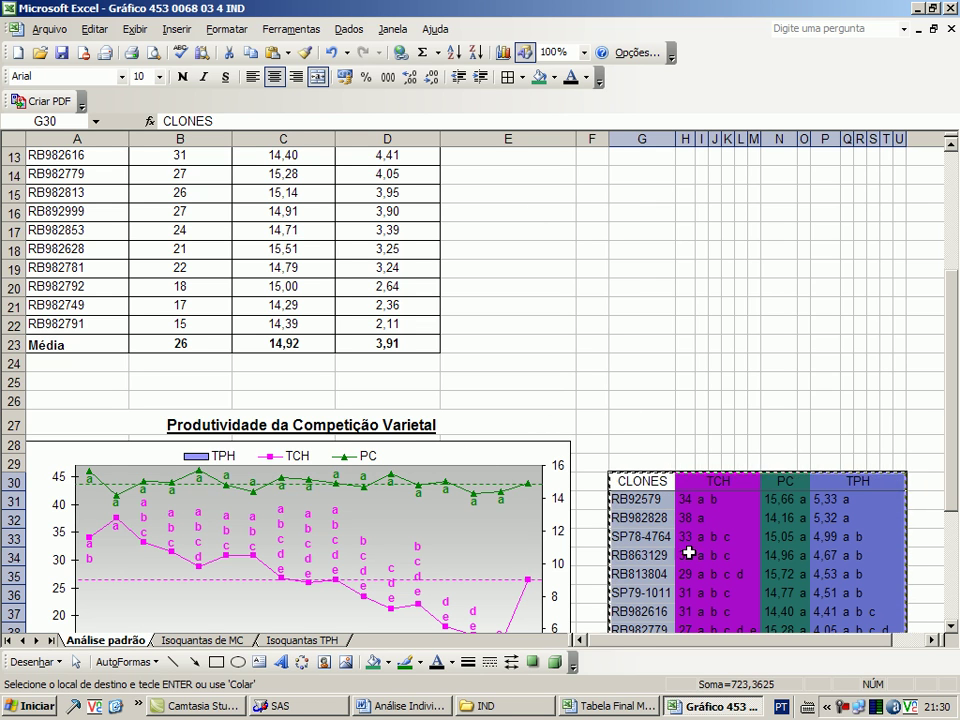
left_click(612, 706)
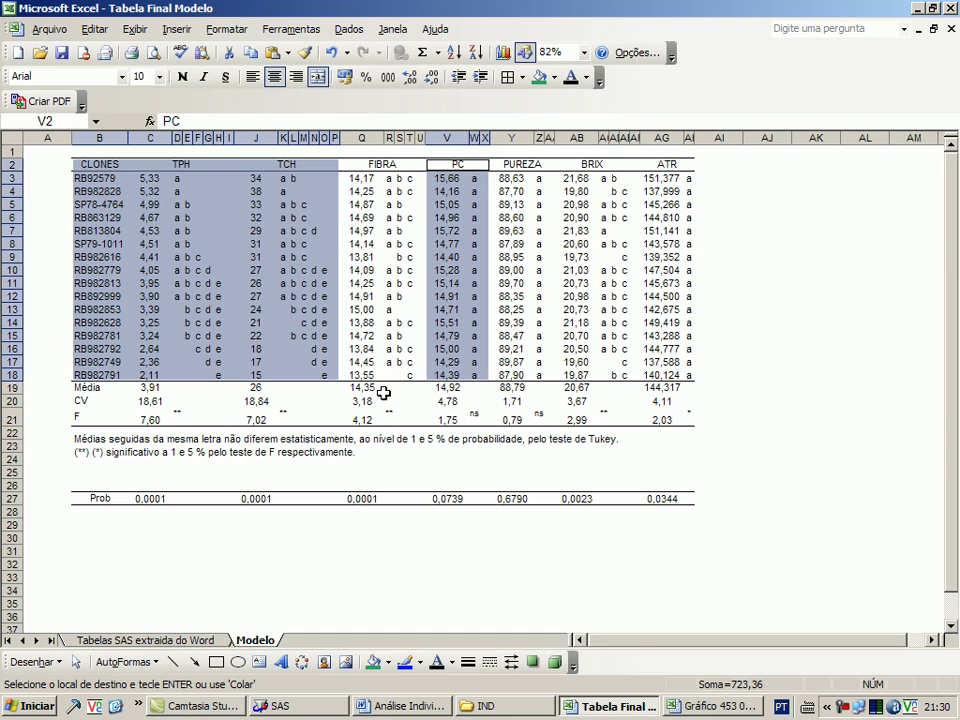
left_click(587, 699)
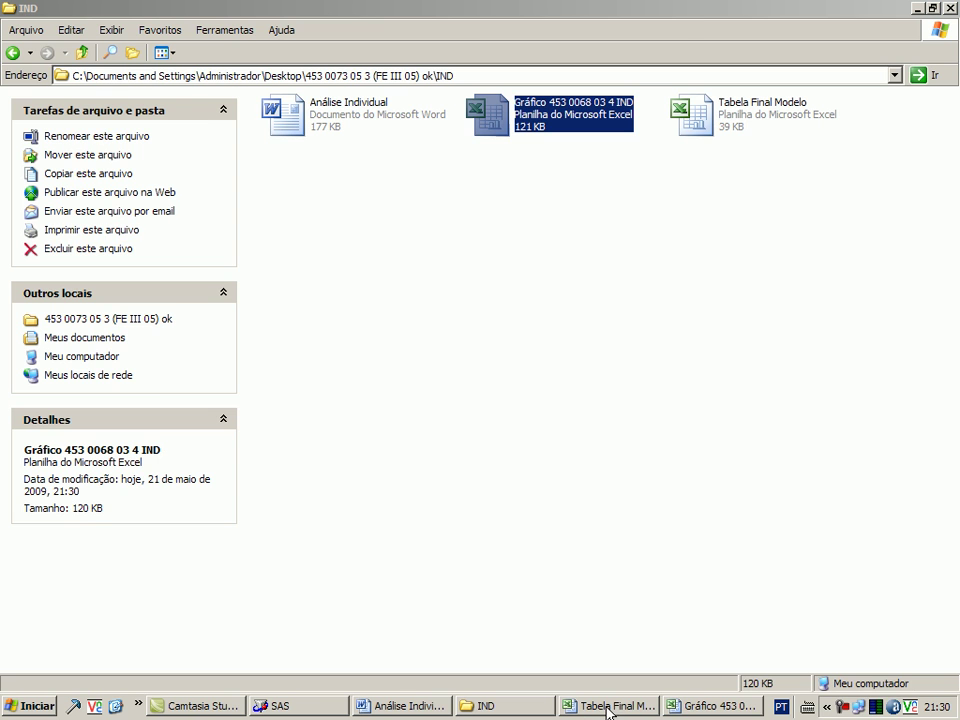
left_click(707, 705)
scroll(640, 485, "up", 4)
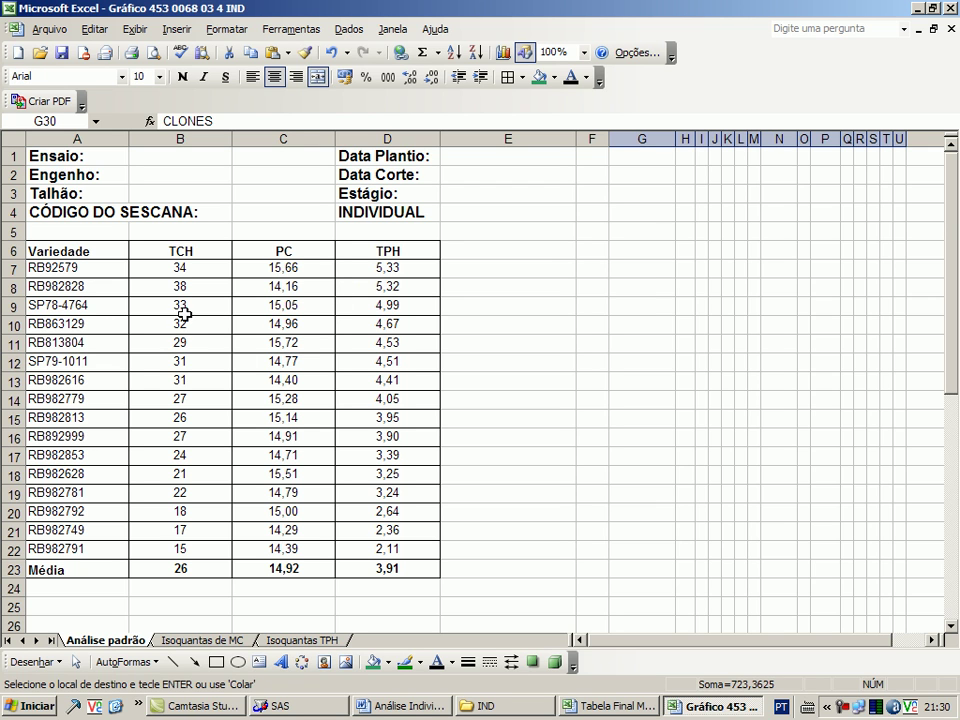
left_click(295, 641)
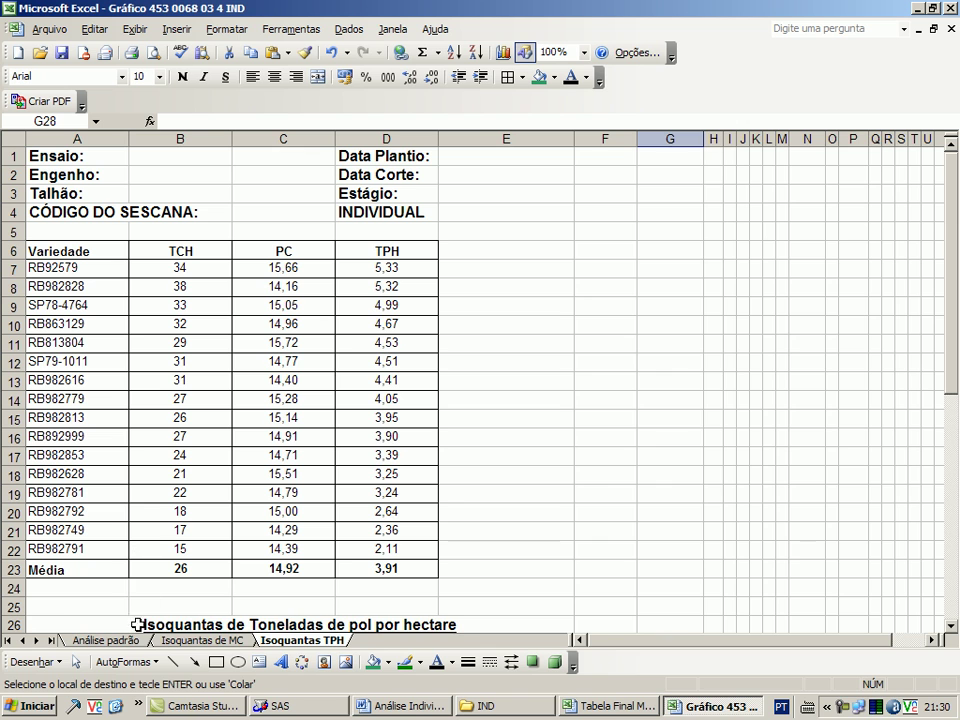
left_click(104, 640)
left_click(272, 642)
left_click(122, 641)
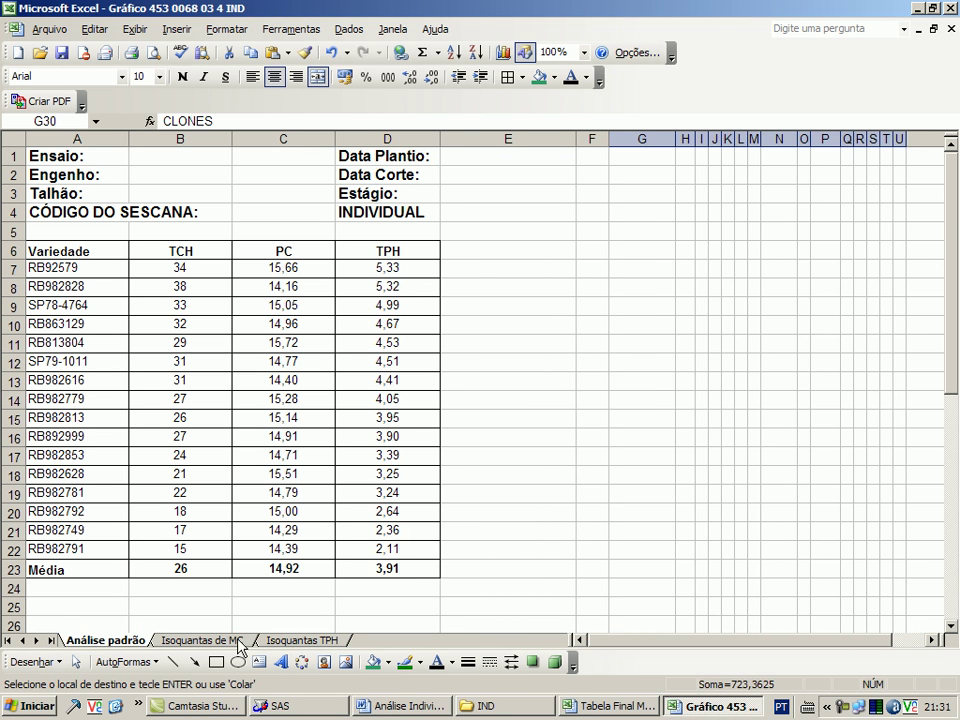
left_click(303, 641)
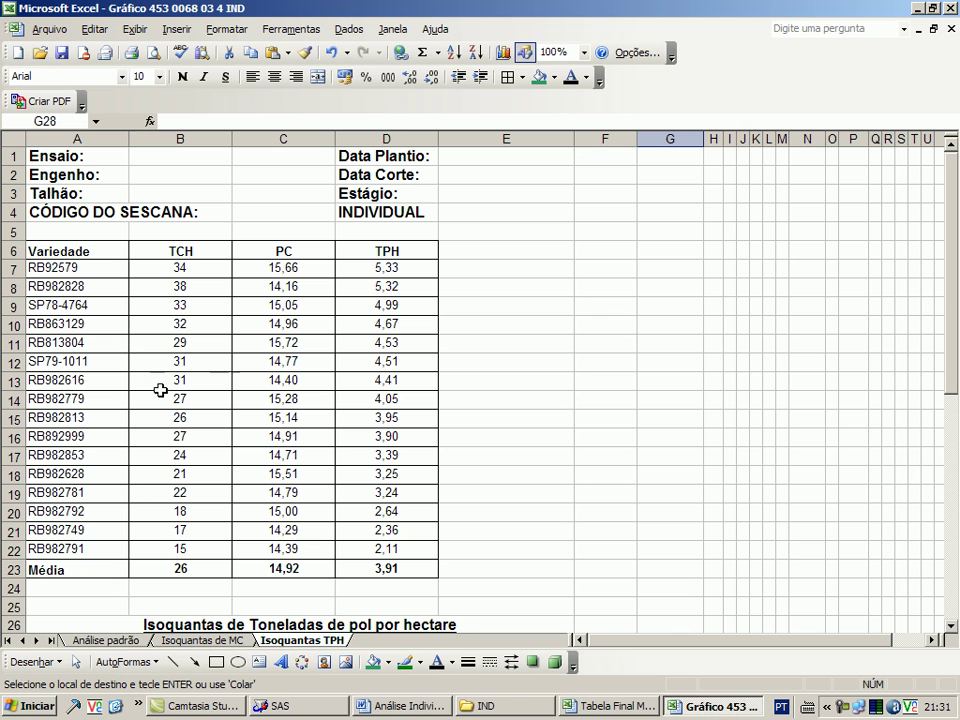
left_click(130, 645)
left_click(300, 641)
scroll(367, 432, "down", 2)
scroll(367, 432, "down", 1)
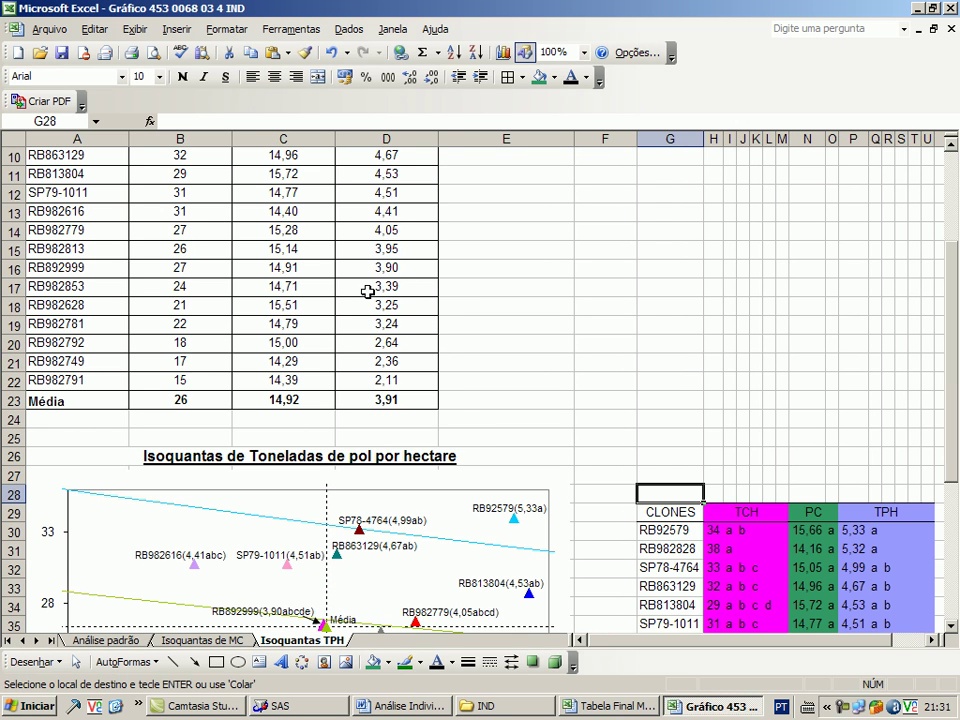
scroll(371, 300, "up", 2)
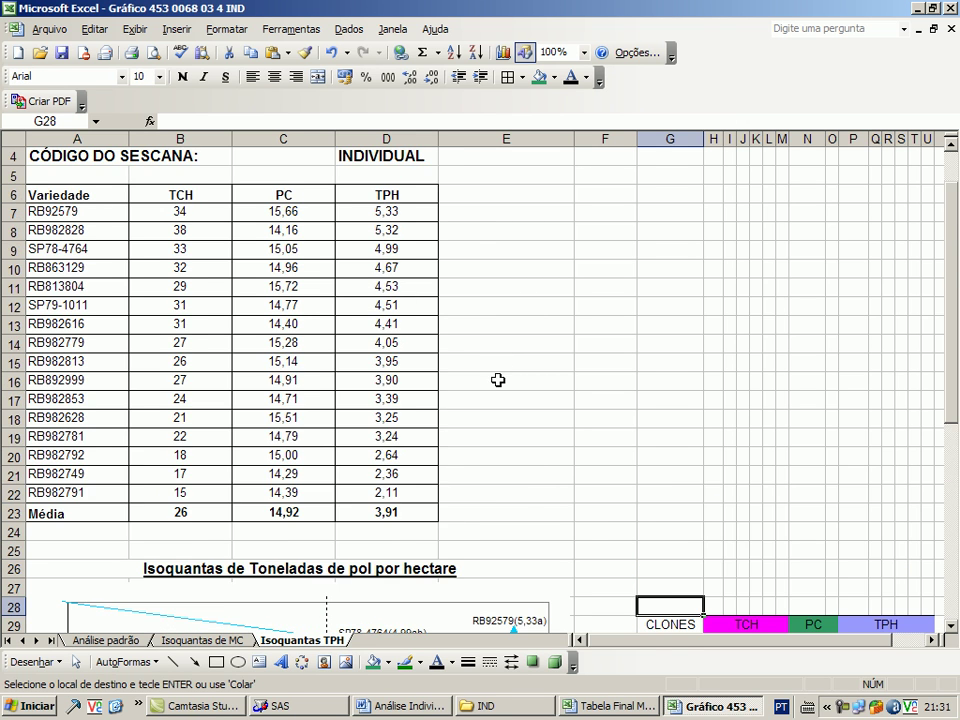
scroll(361, 285, "down", 3)
scroll(152, 301, "up", 4)
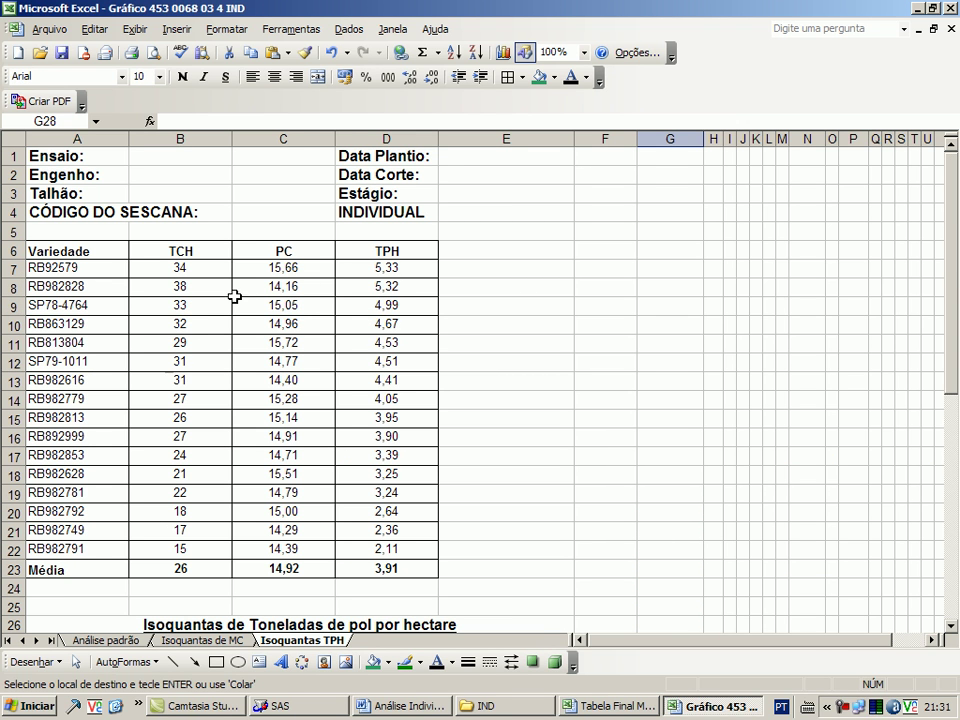
left_click(105, 640)
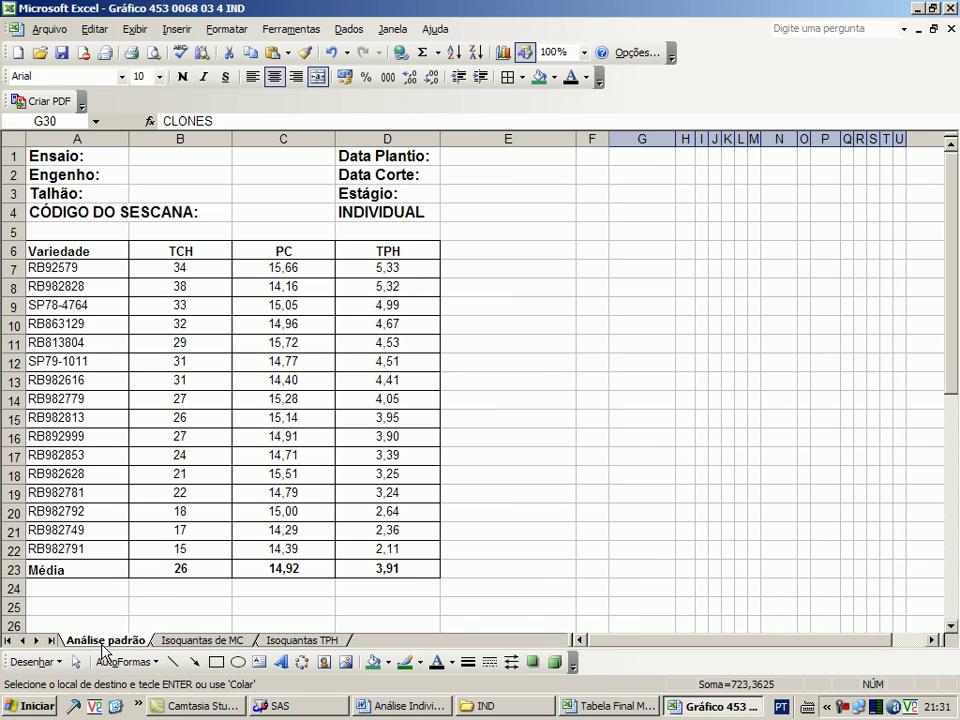
left_click(265, 640)
left_click(133, 640)
left_click(300, 640)
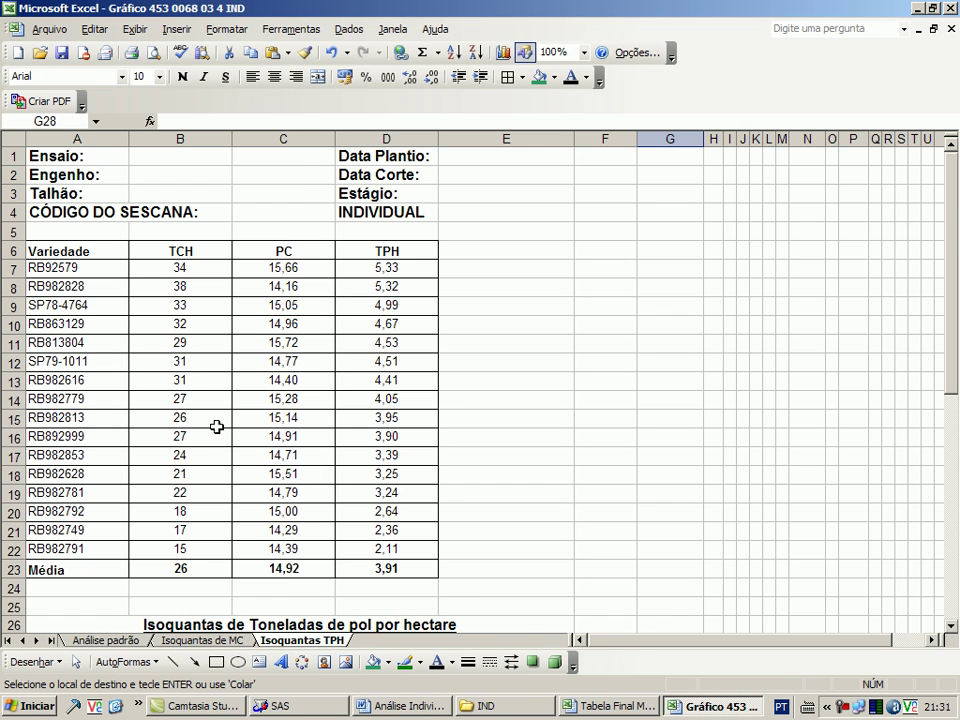
Reset the data labels of the Isoquantas TPH chart to automatic text so the points carry only their series names.
scroll(165, 320, "down", 3)
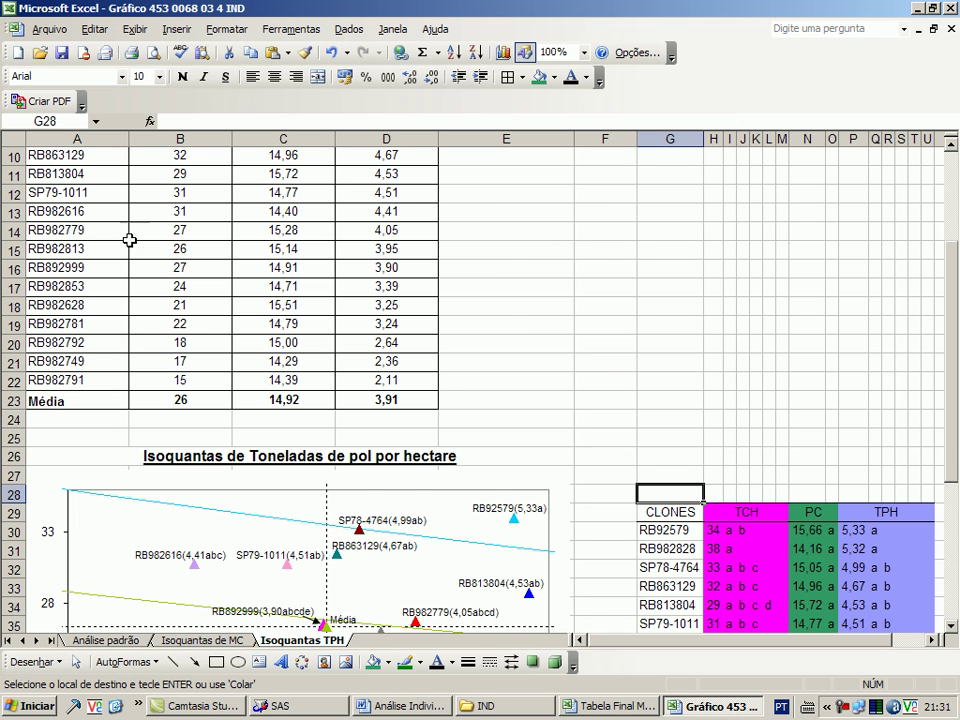
scroll(128, 257, "down", 4)
scroll(125, 259, "up", 5)
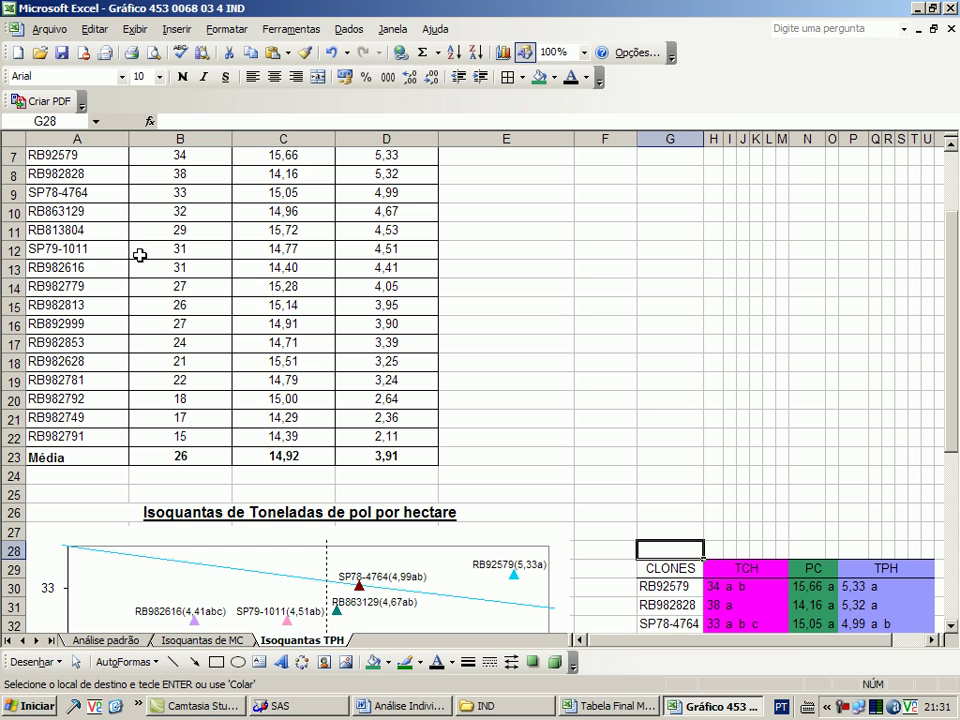
scroll(128, 254, "down", 5)
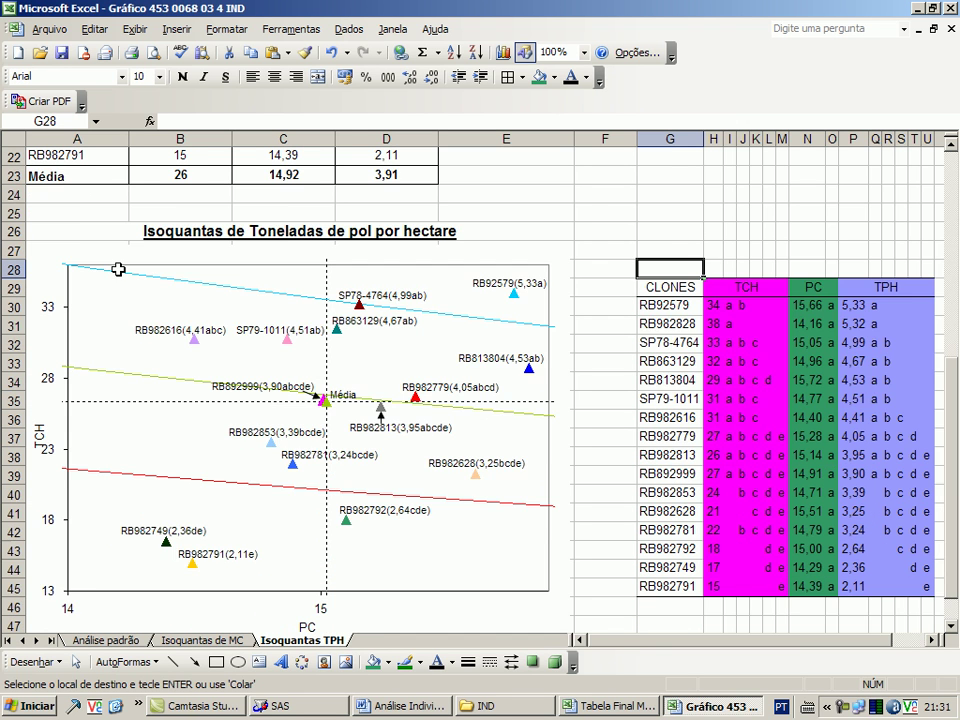
scroll(118, 269, "up", 2)
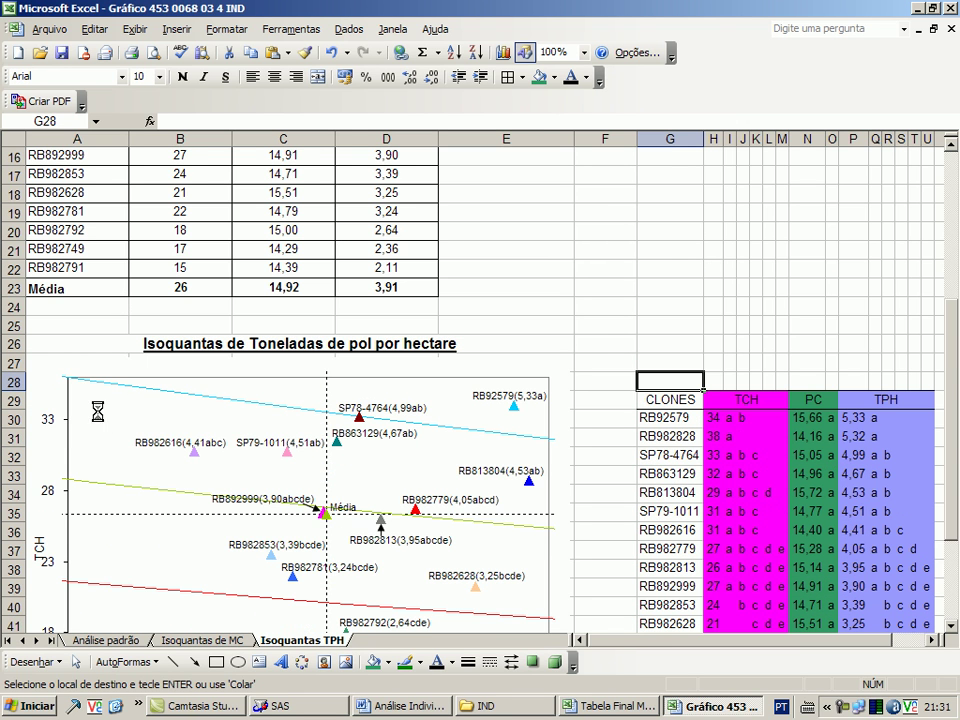
right_click(101, 414)
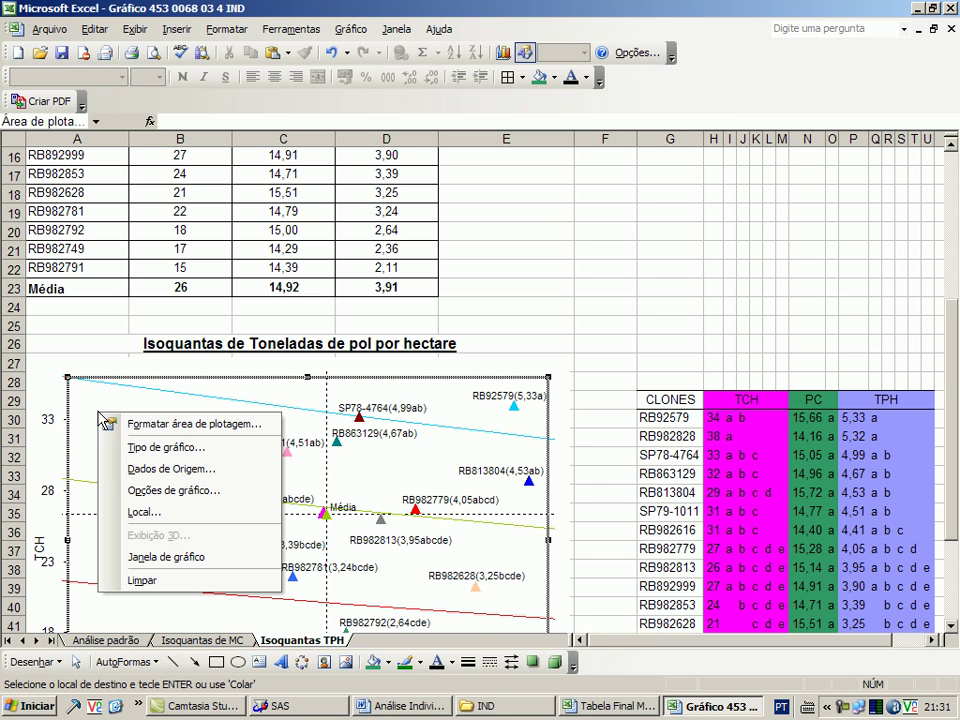
left_click(163, 491)
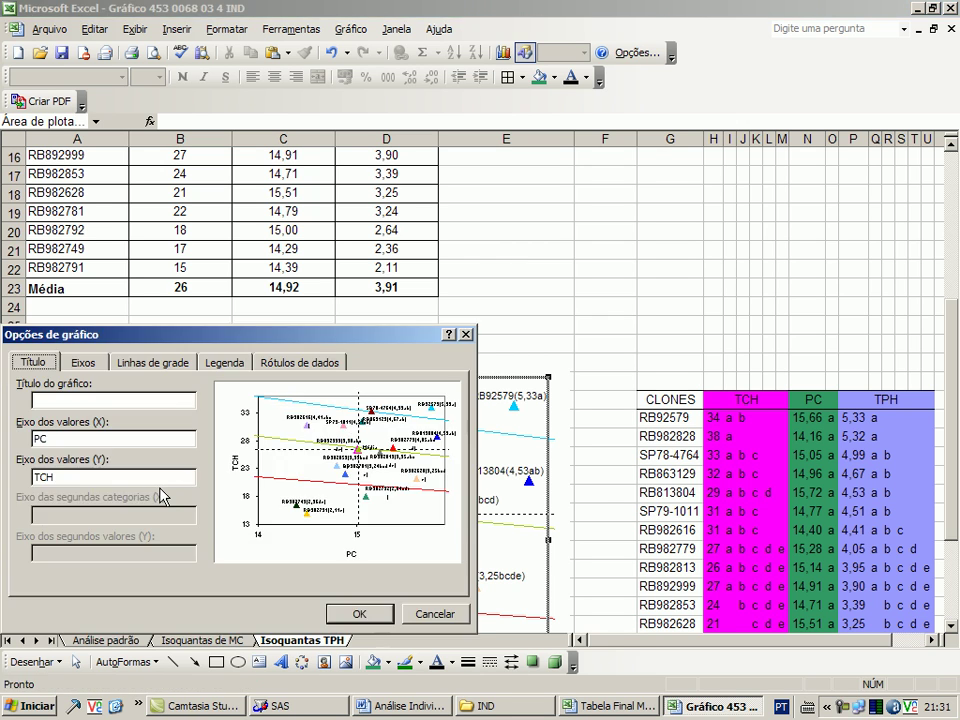
left_click_drag(308, 346, 394, 352)
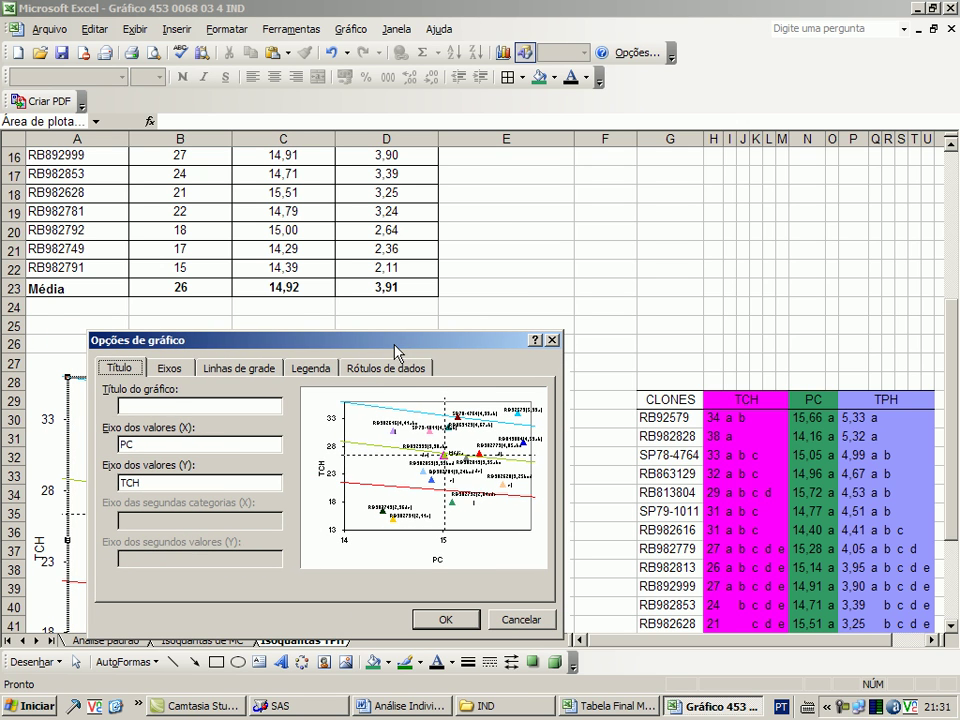
left_click(385, 367)
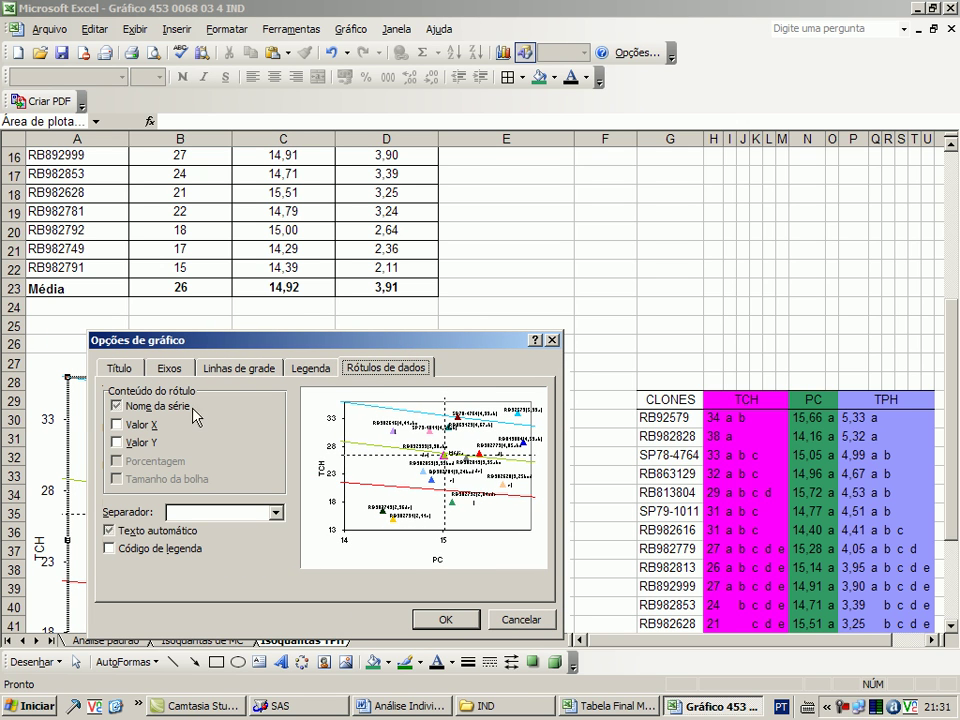
left_click(110, 531)
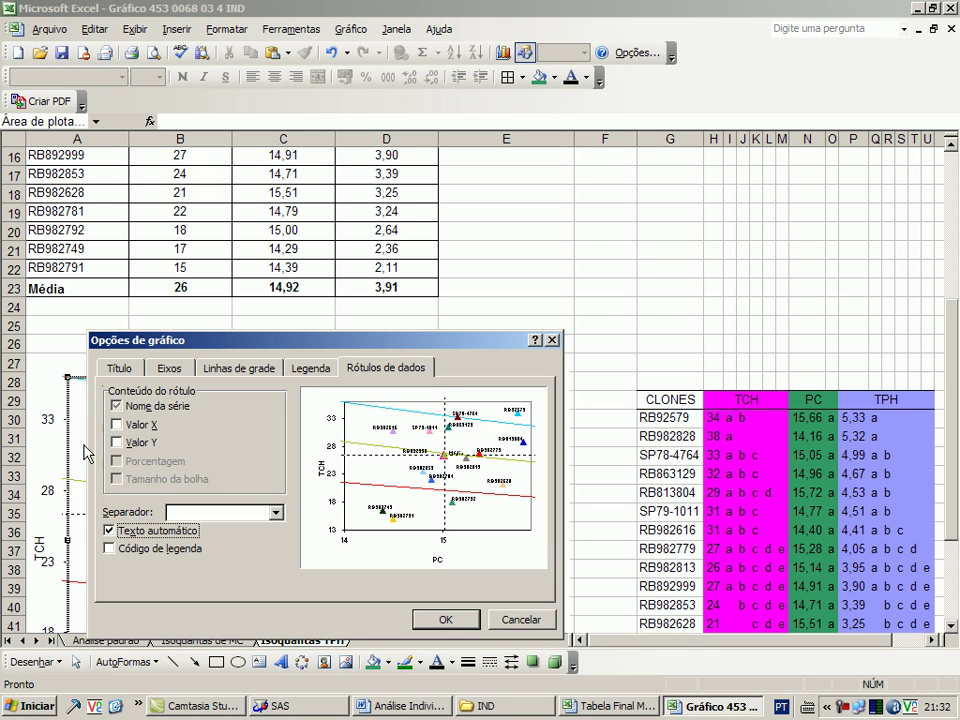
left_click_drag(113, 348, 110, 308)
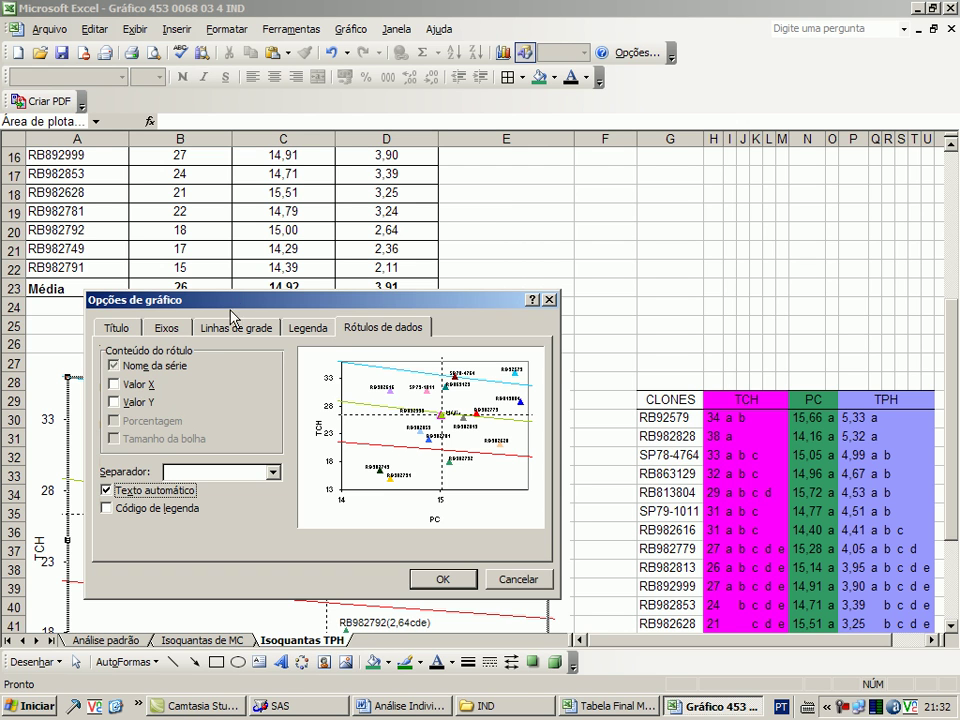
left_click_drag(236, 296, 234, 332)
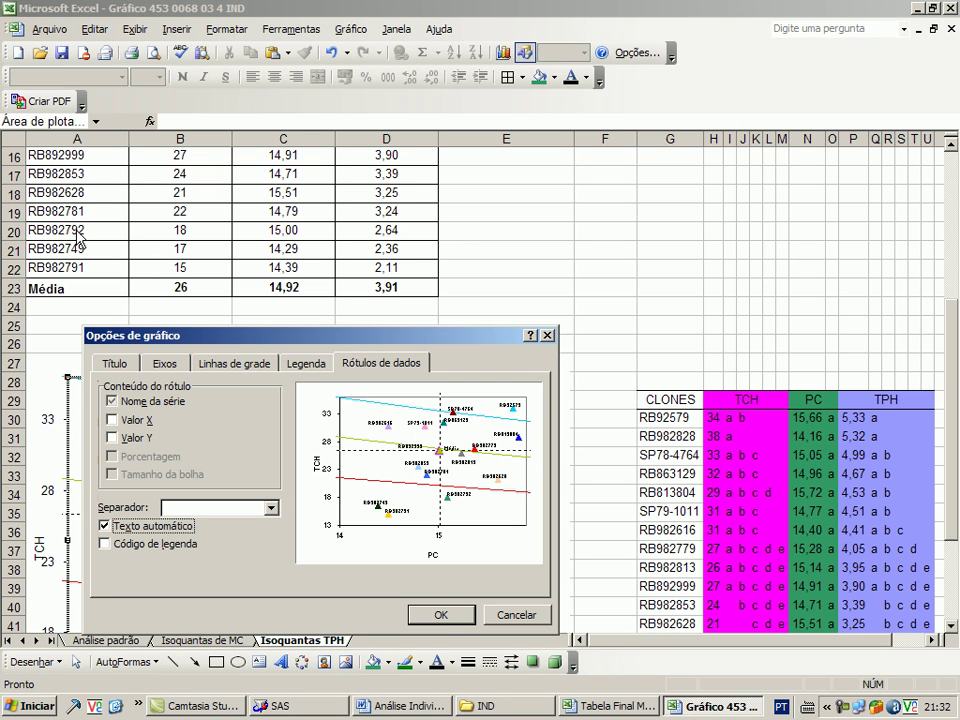
left_click(441, 616)
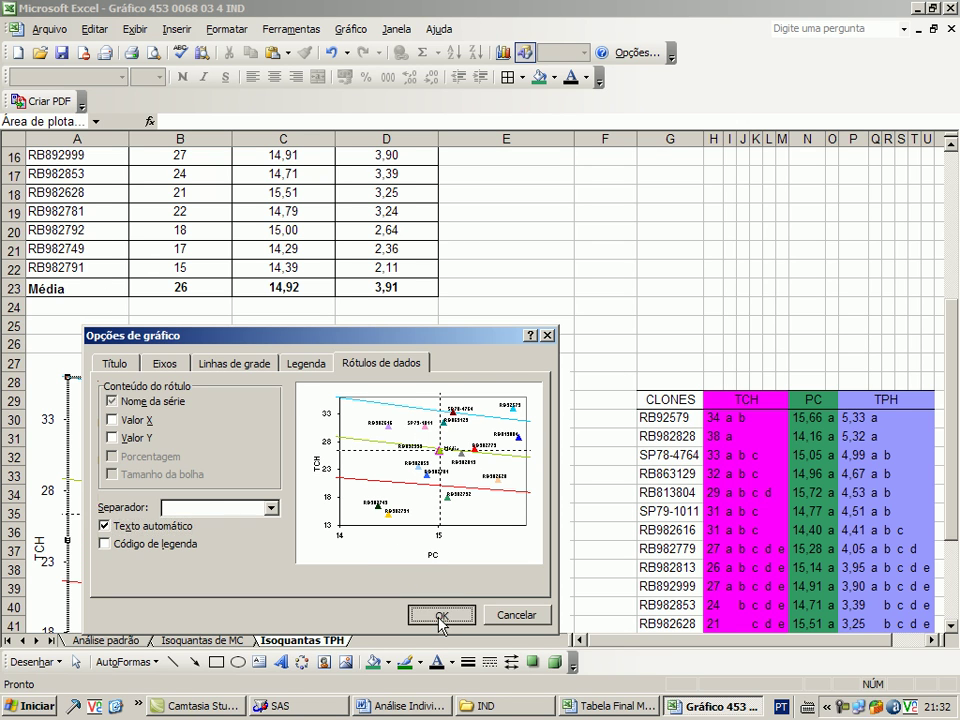
Examine the clone labels on the isoquants chart, checking RB982791, RB982749, RB982792 and RB982628.
scroll(512, 470, "down", 1)
scroll(512, 470, "down", 2)
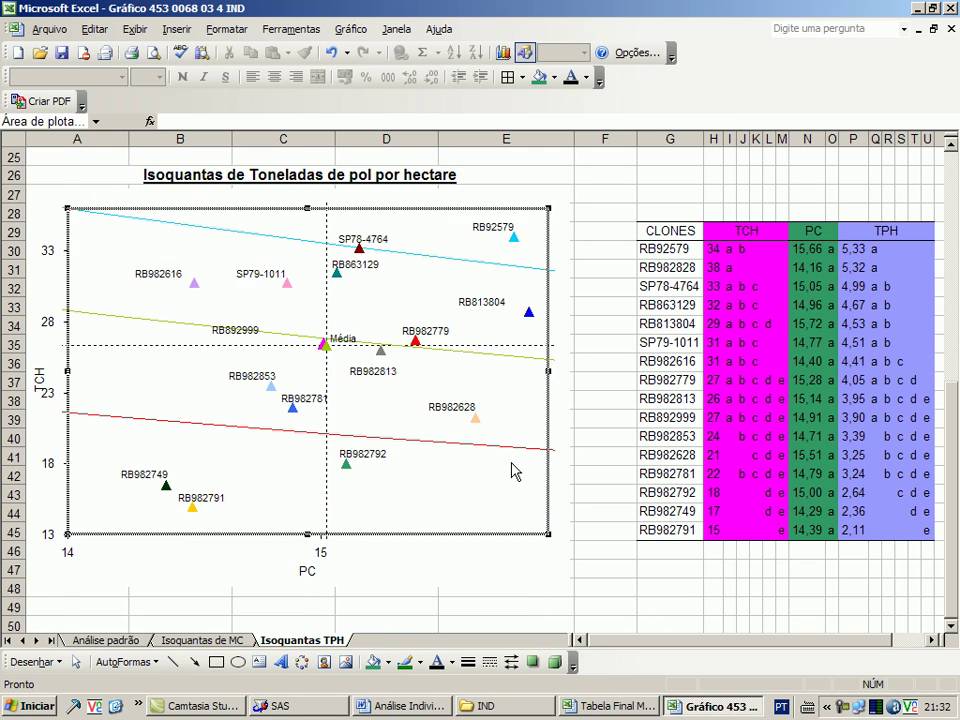
scroll(512, 470, "up", 1)
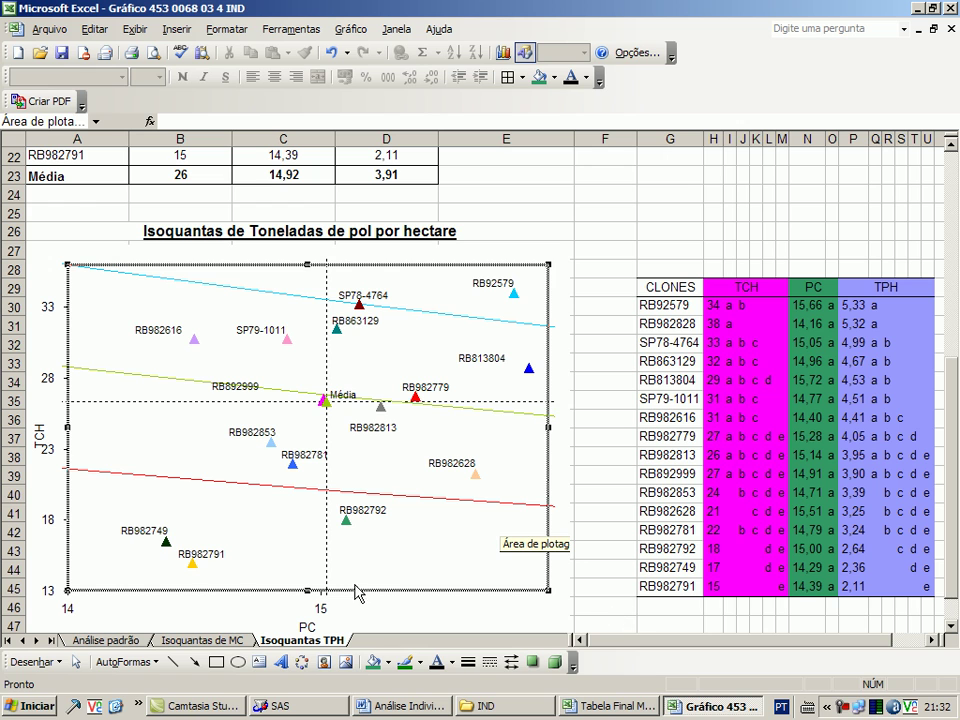
left_click(200, 555)
left_click(170, 536)
left_click(364, 511)
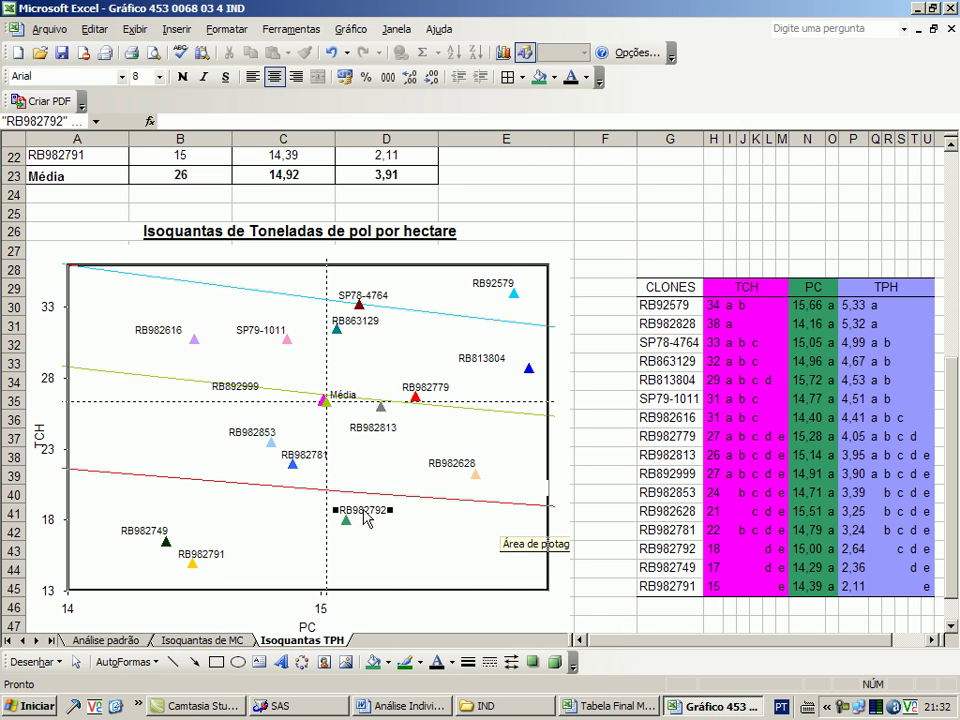
left_click(460, 466)
Hide columns H to O of the clones table, keeping only the CLONES and TPH columns beside the chart.
left_click(810, 133)
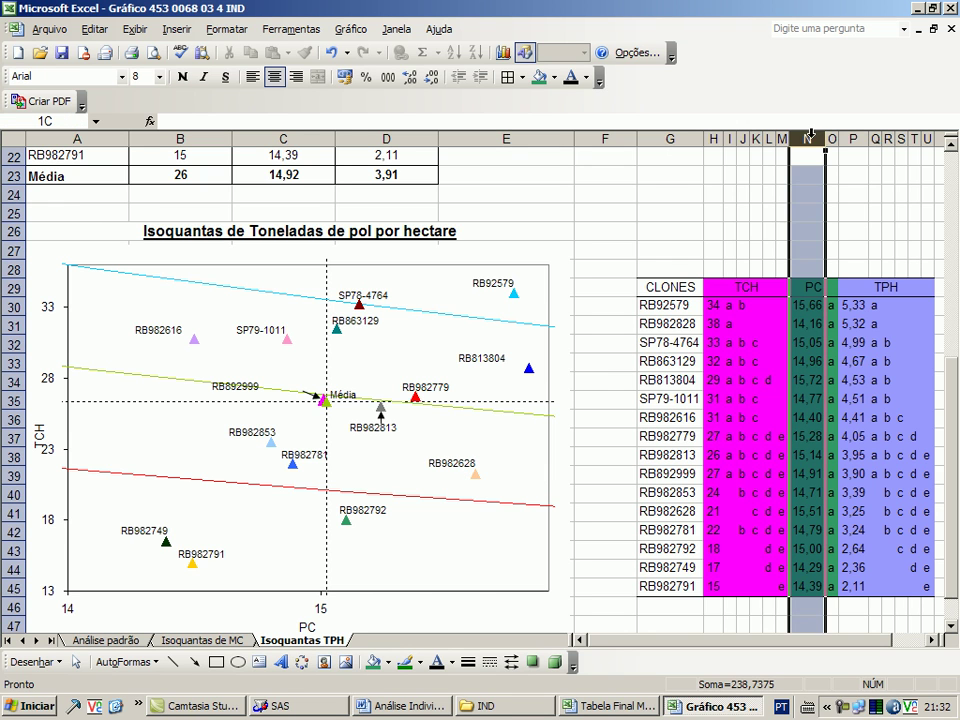
left_click(831, 136)
left_click_drag(831, 136, 716, 137)
right_click(717, 139)
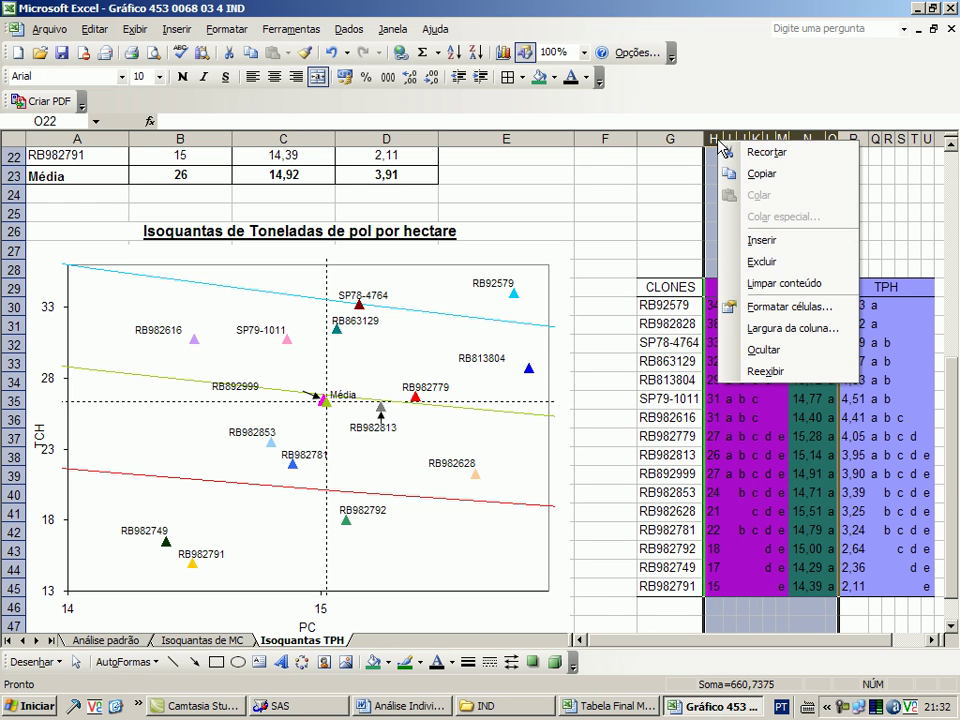
left_click(757, 350)
left_click(702, 321)
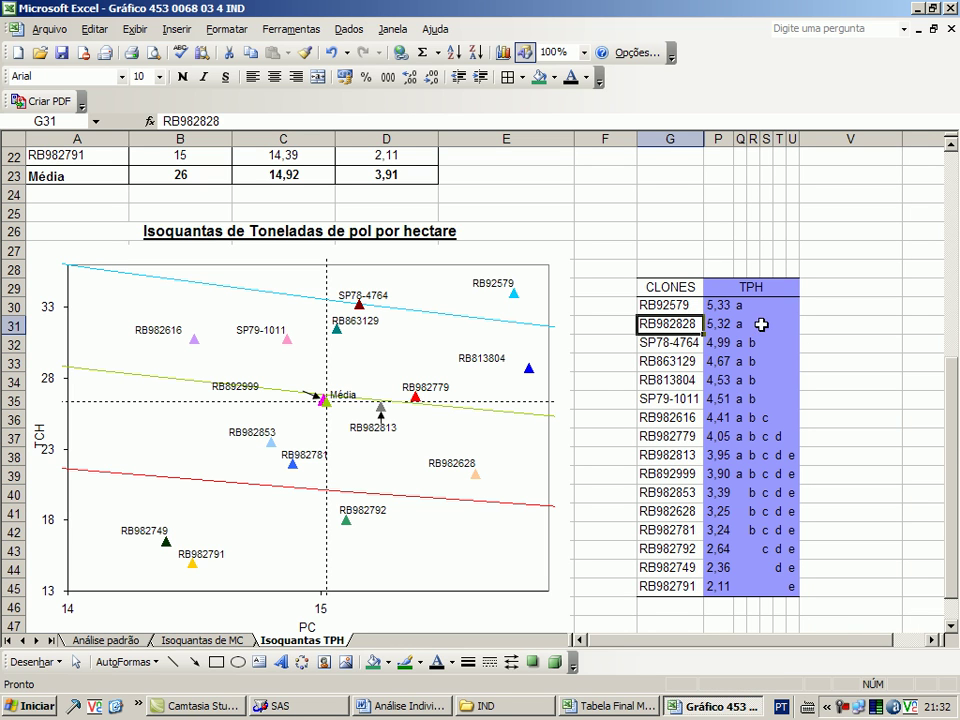
Add the TPH value 2,11 to the chart's RB982791 data label, and select the RB982749 label.
left_click(214, 558)
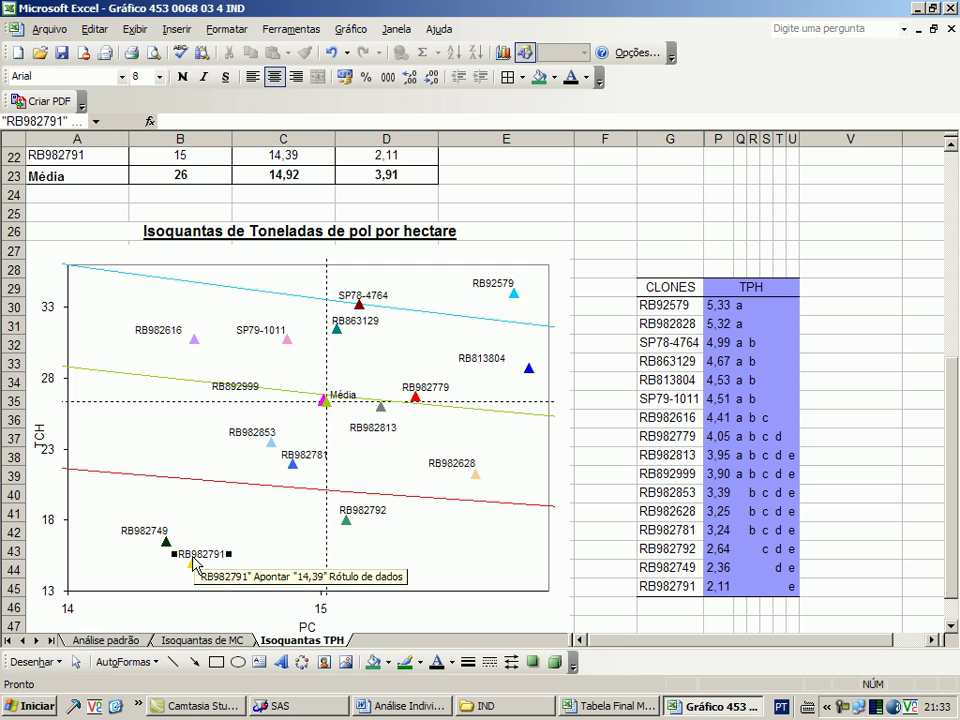
left_click(196, 558)
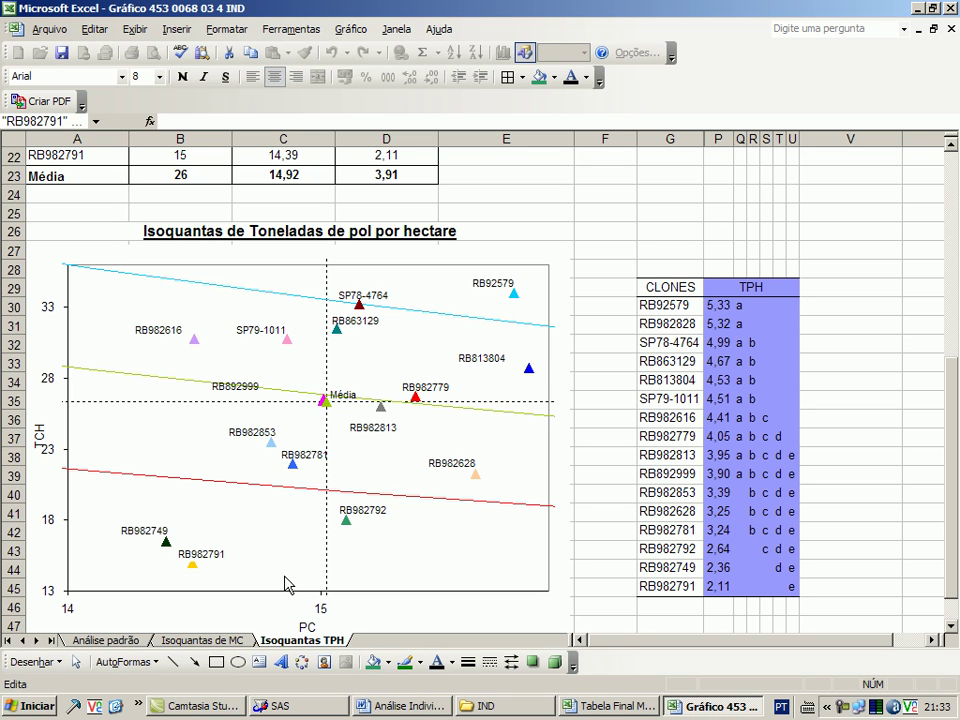
type("0")
type("2,11")
left_click(152, 532)
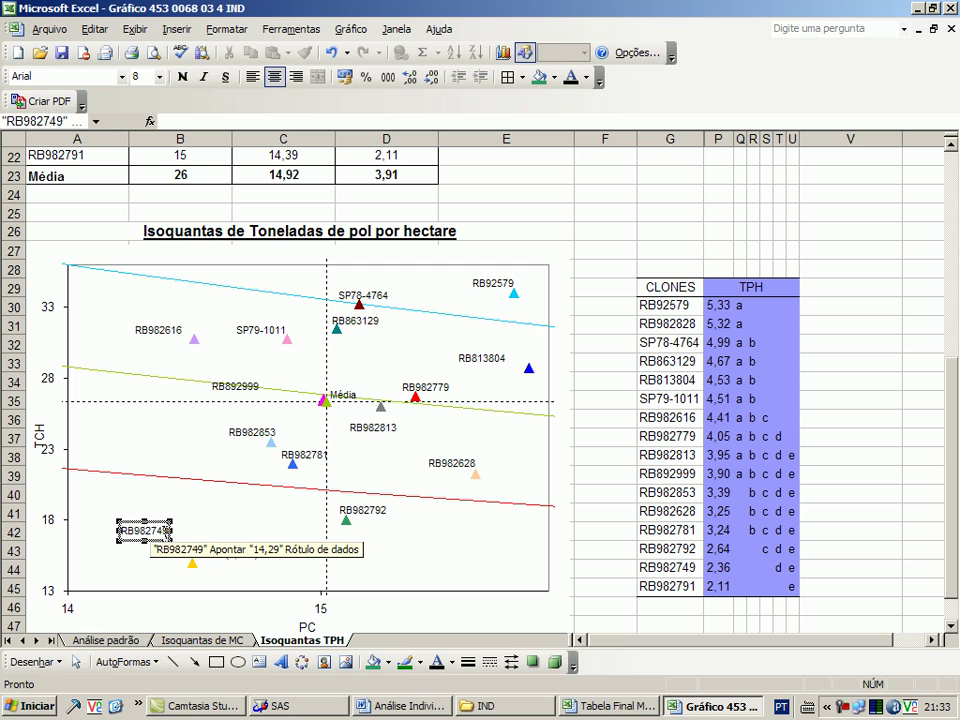
Append the TPH value and significance letters (2,36de) to the RB982749 data label on the chart.
left_click(164, 531)
type("(")
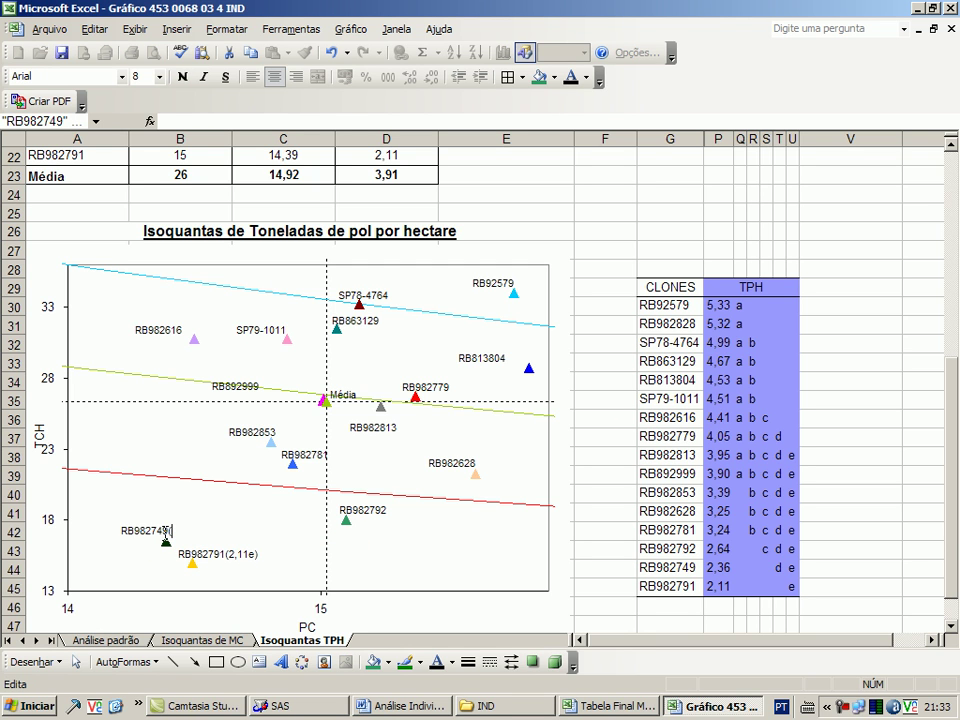
type("2,36")
type("cd")
key("BackSpace")
key("BackSpace")
type("de")
Append (2,64cde) to the RB982792 data label and (3,24bcde) to the RB982781 data label.
left_click(365, 510)
left_click(387, 512)
type("(2,")
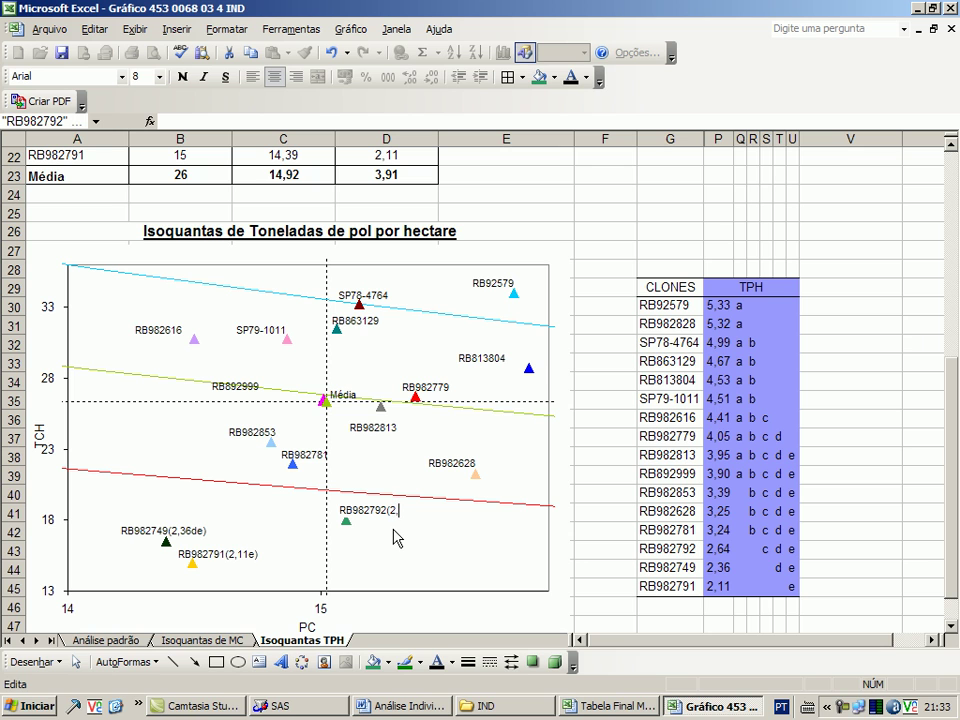
type("64cde")
left_click(305, 458)
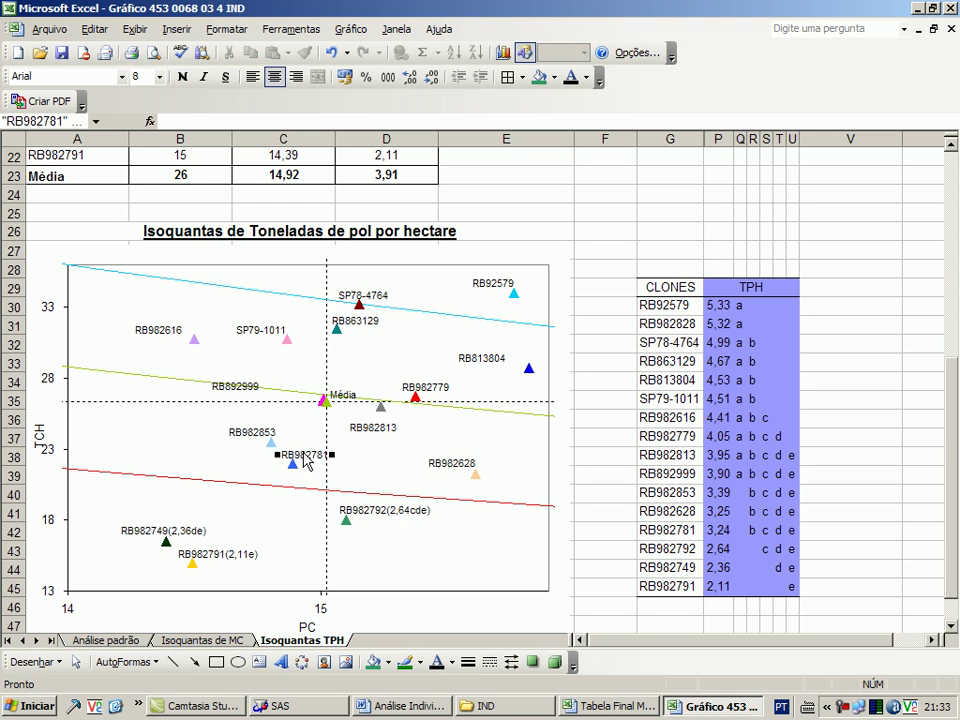
left_click(305, 458)
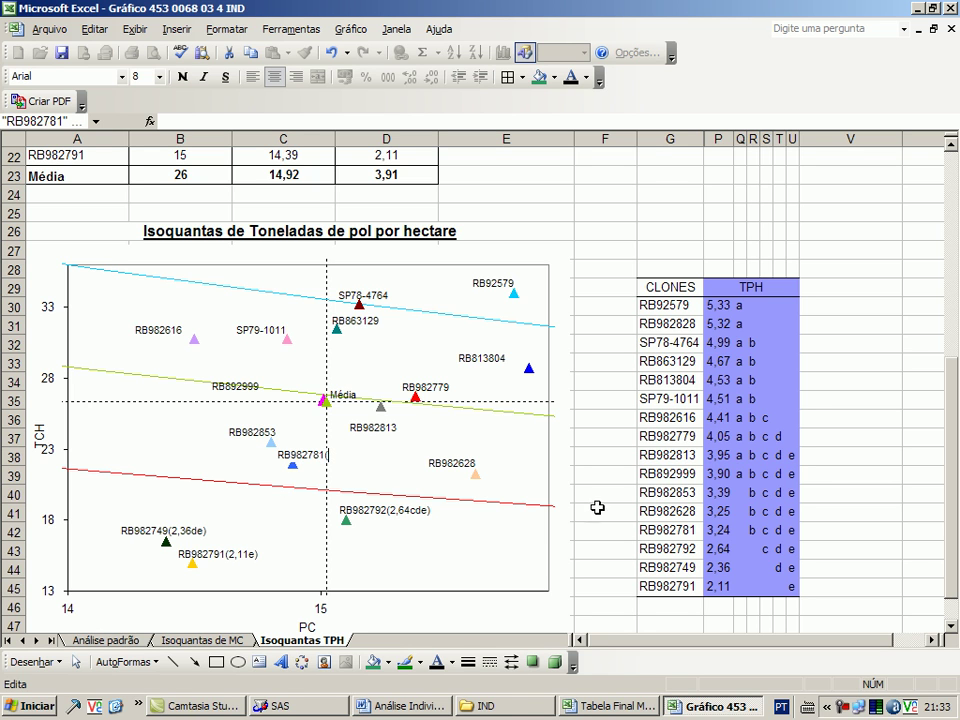
type("3,24bcde)")
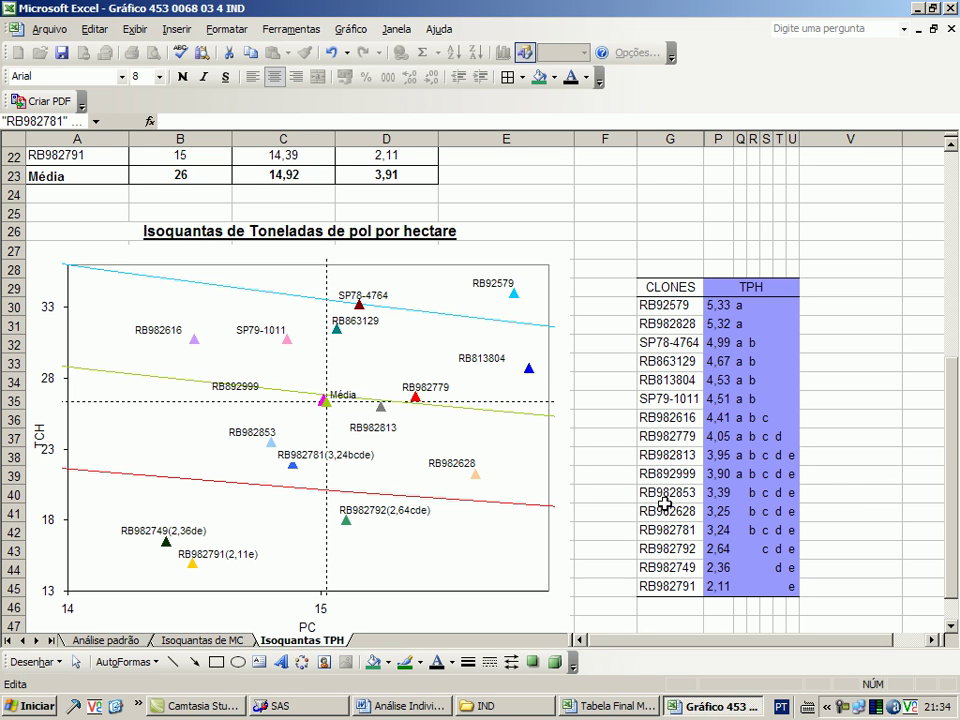
Append the TPH value and significance letters (3,25bcde) to the RB982628 data label.
left_click(448, 469)
left_click(463, 466)
left_click(476, 465)
type("(bcde)")
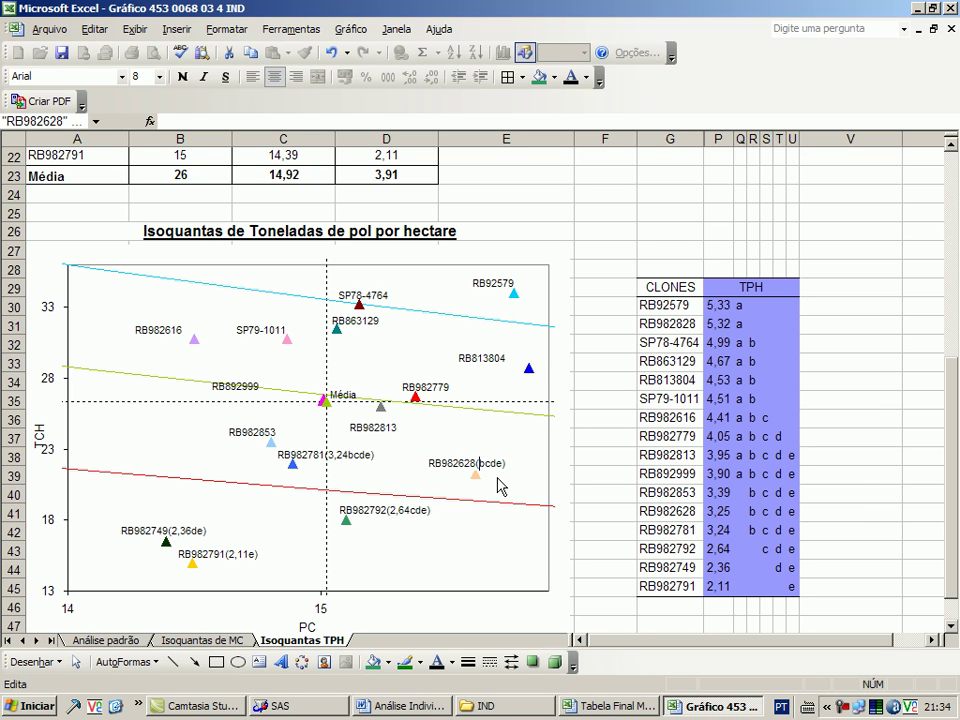
type("3,25")
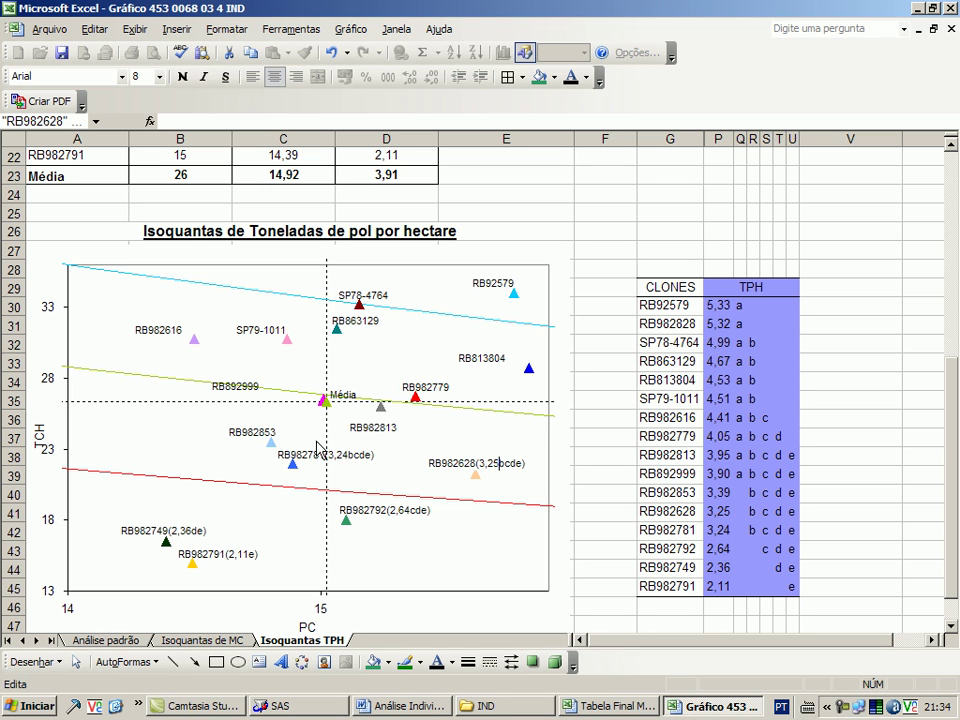
left_click(424, 453)
Append the TPH value and significance letters (3,39bcde) to the RB982853 data label.
left_click(277, 443)
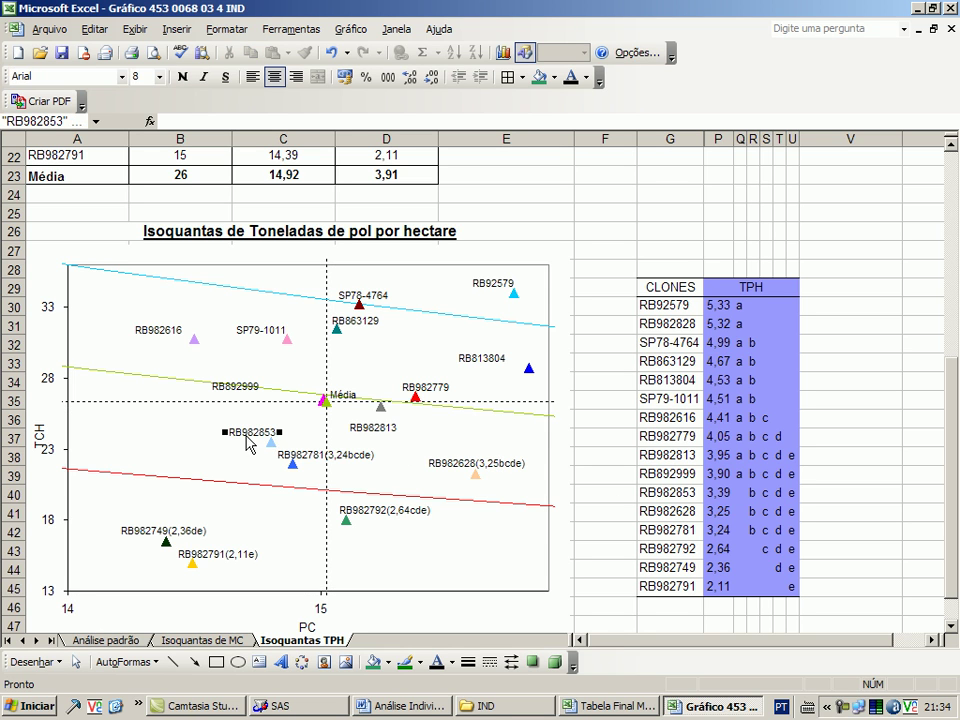
left_click(278, 442)
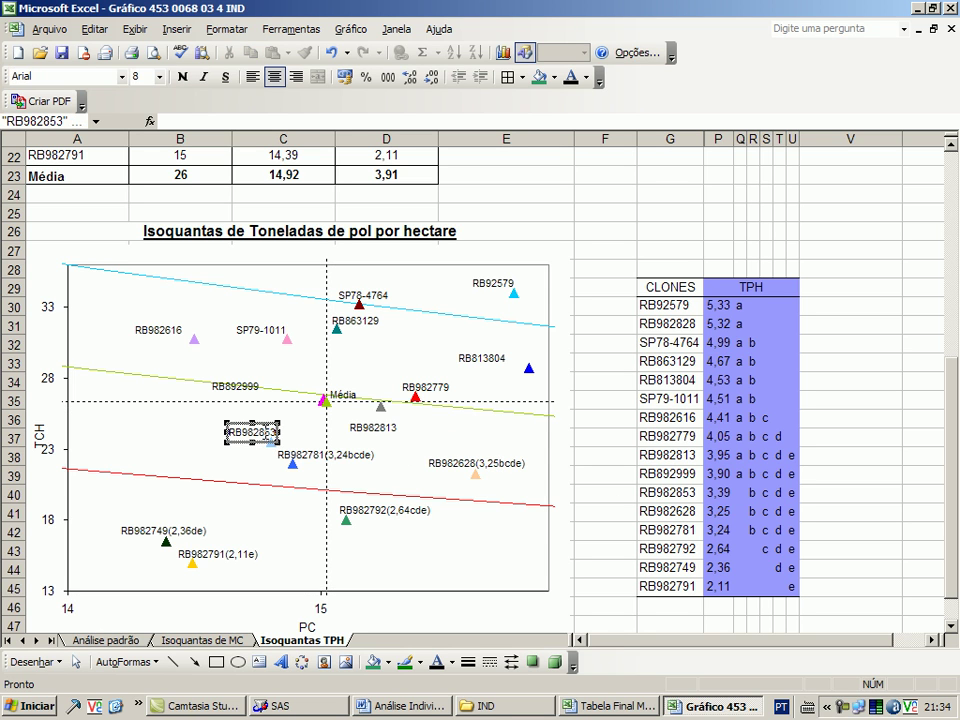
left_click(269, 432)
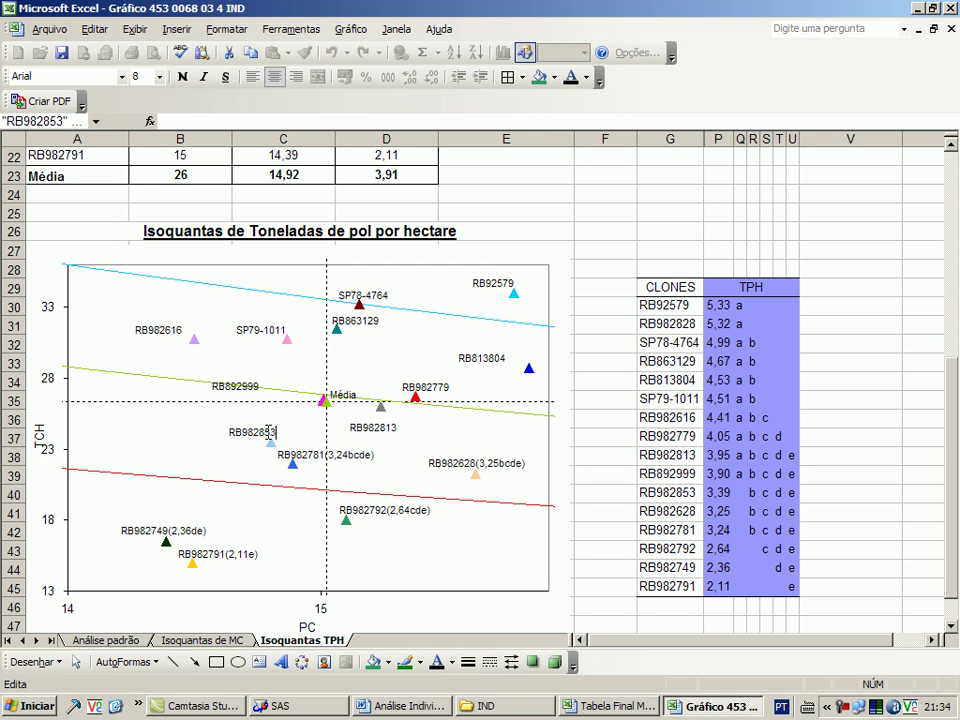
type("(3,39bcde)")
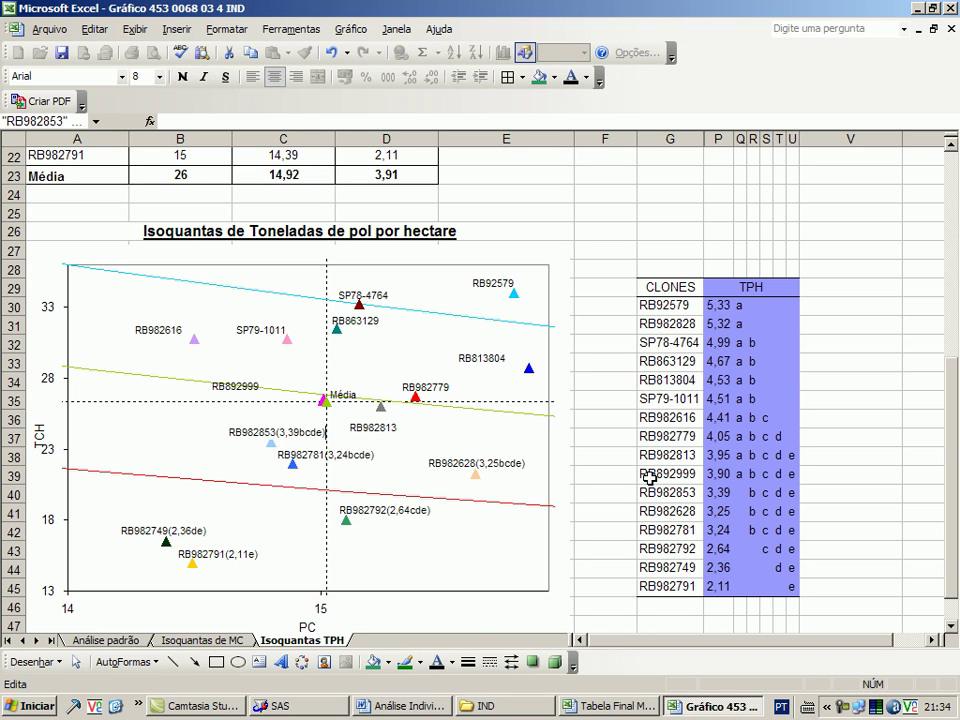
left_click(650, 478)
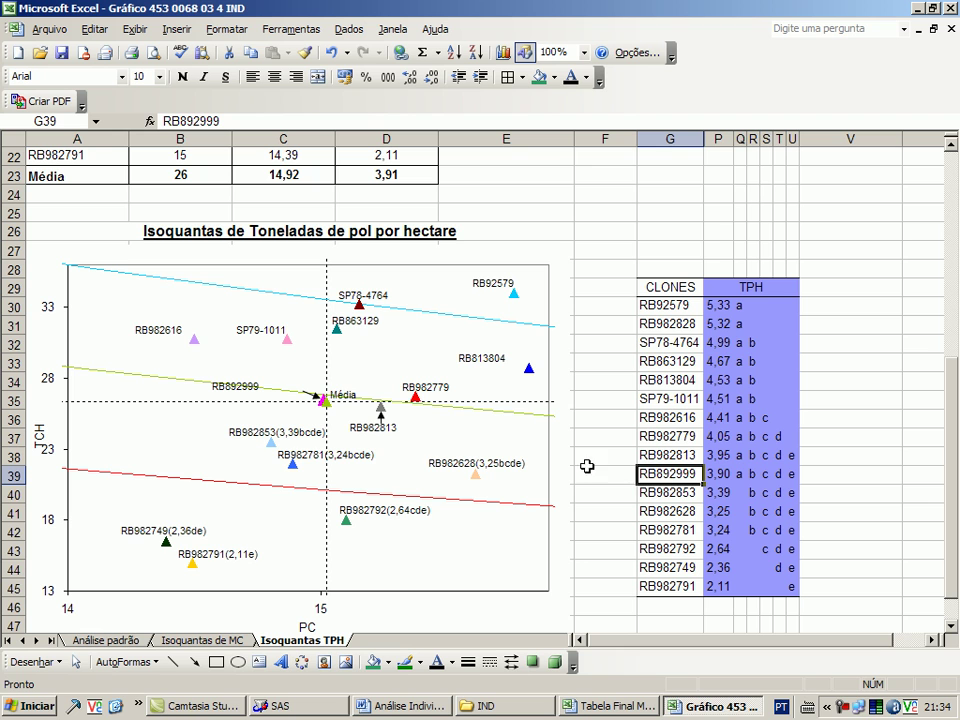
Append (3,90abcde) to the RB892999 data label, whose arrow points at the marker beside Média.
left_click(324, 401)
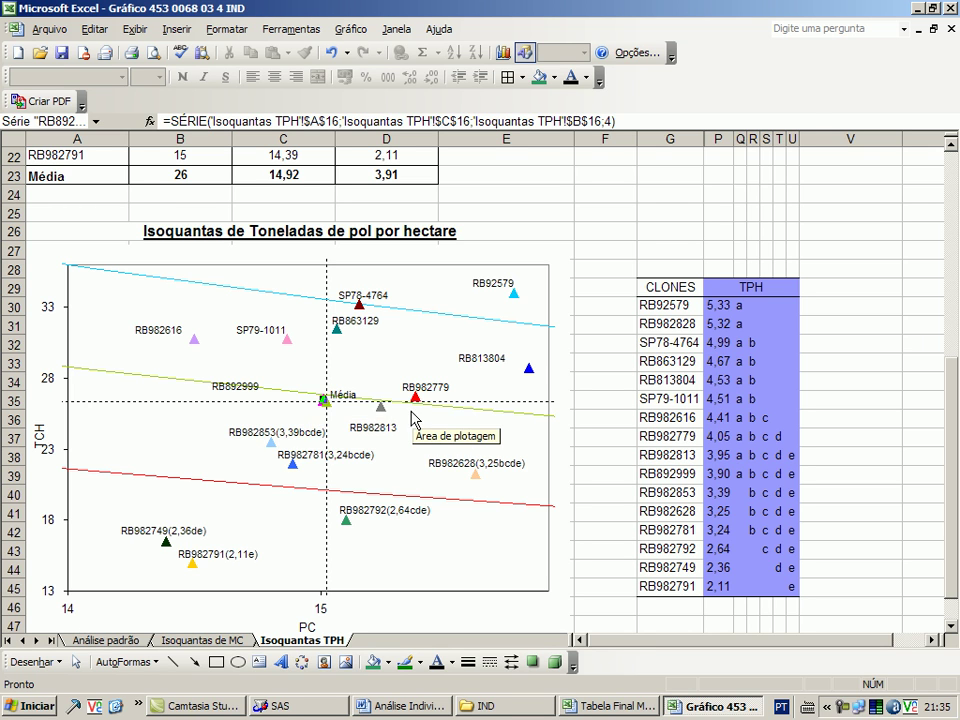
left_click(251, 390)
left_click(251, 390)
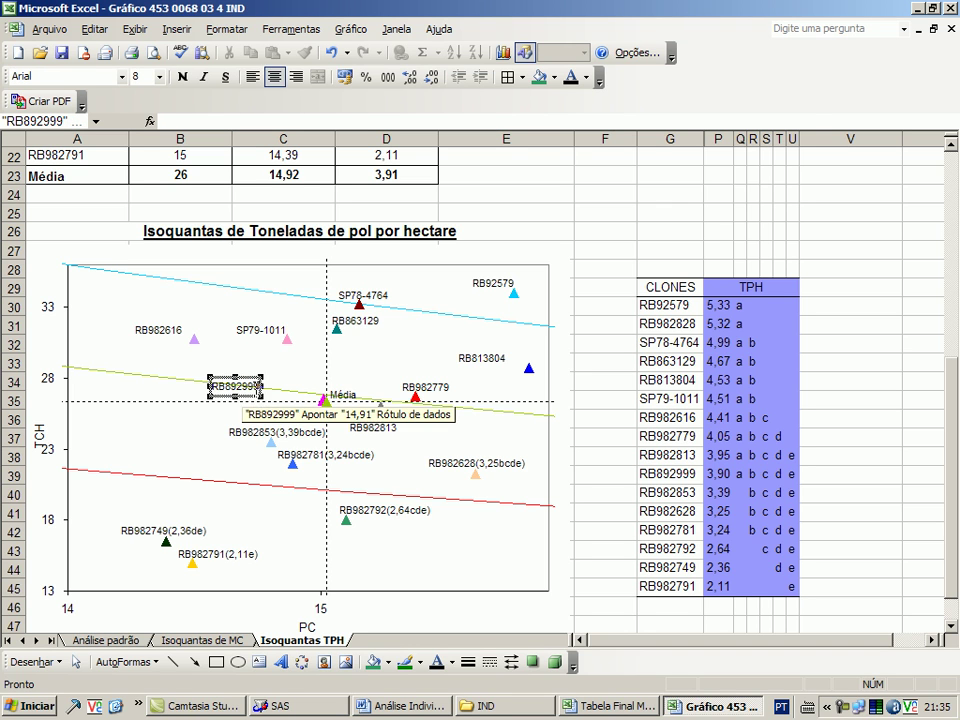
type("(")
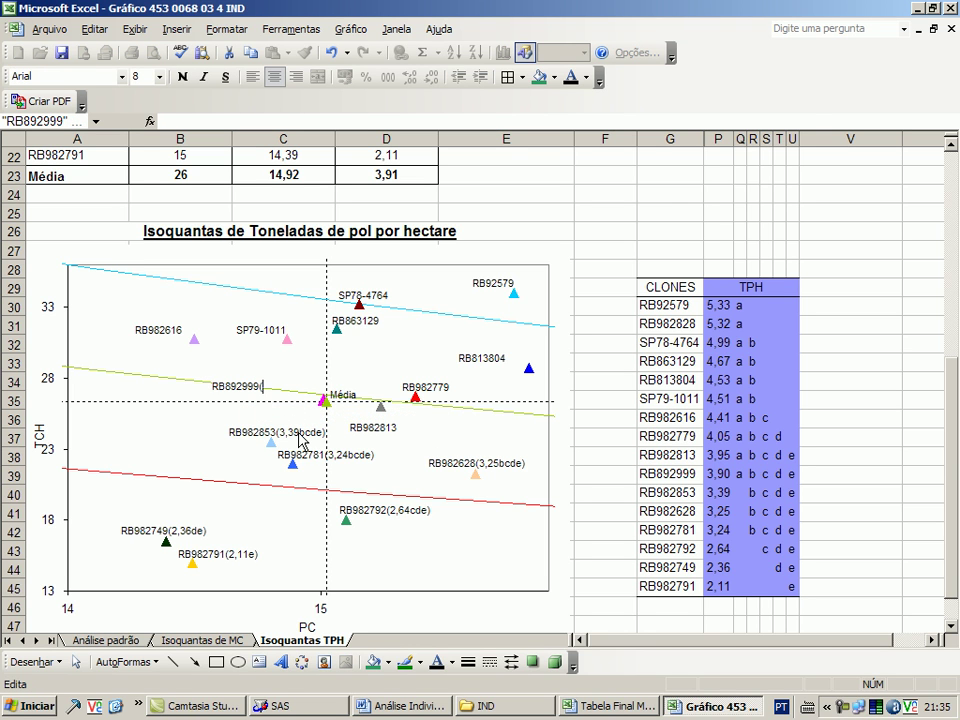
type("3,90abcde)")
left_click(621, 420)
left_click(310, 395)
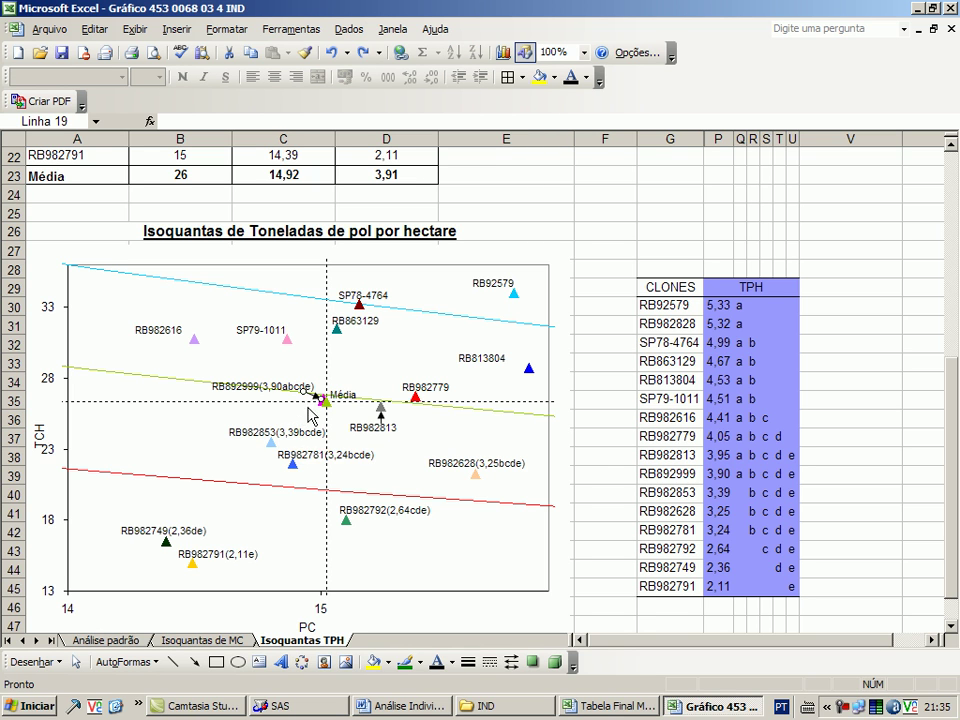
left_click(631, 468)
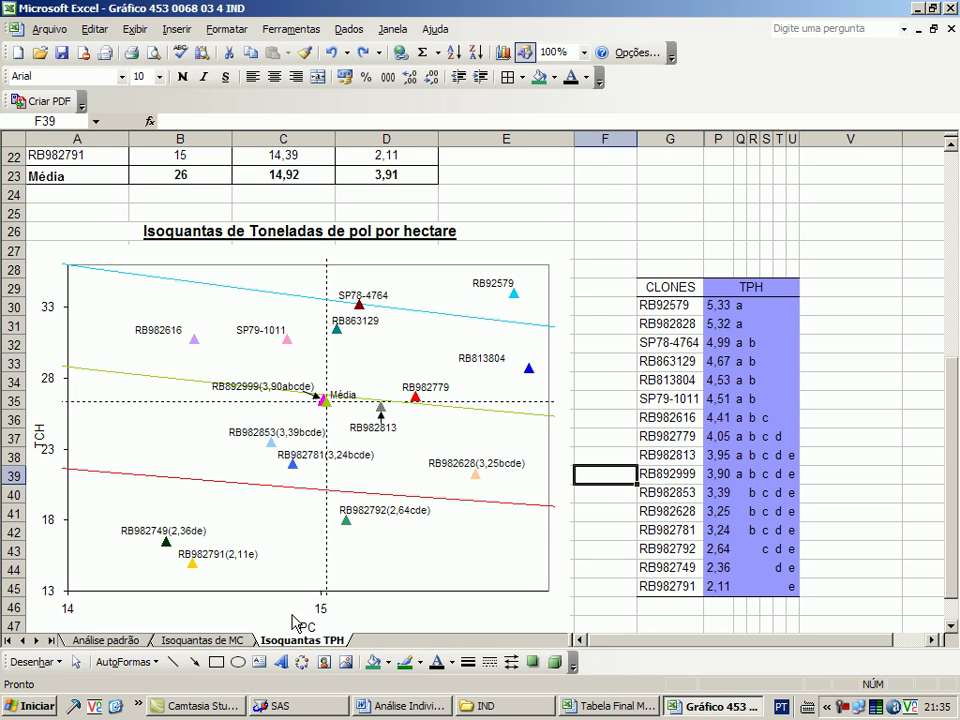
left_click(195, 664)
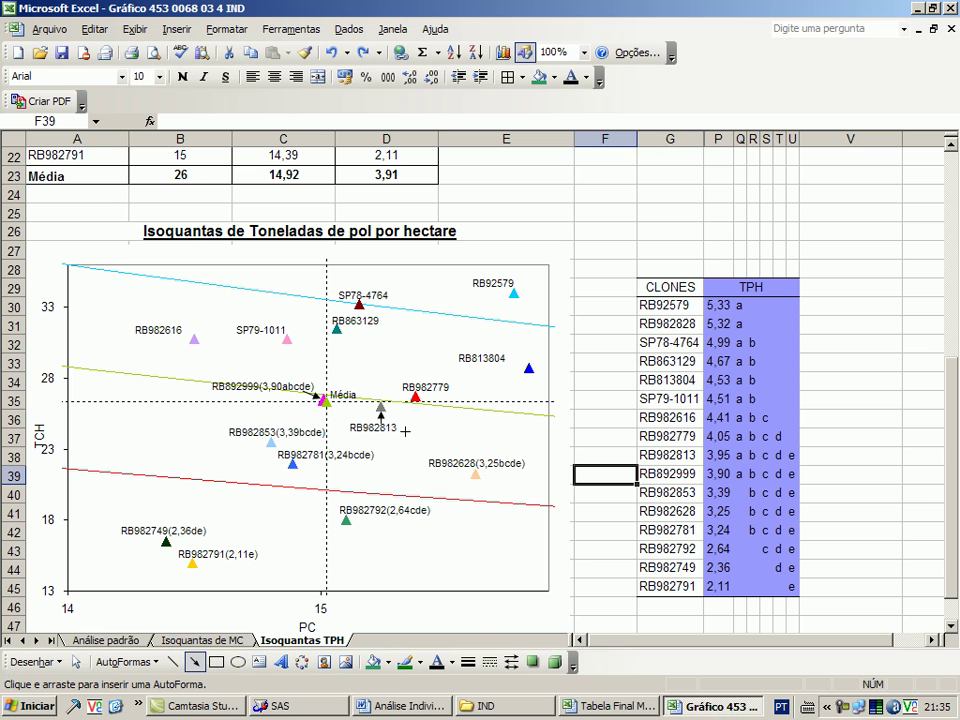
left_click_drag(398, 427, 415, 405)
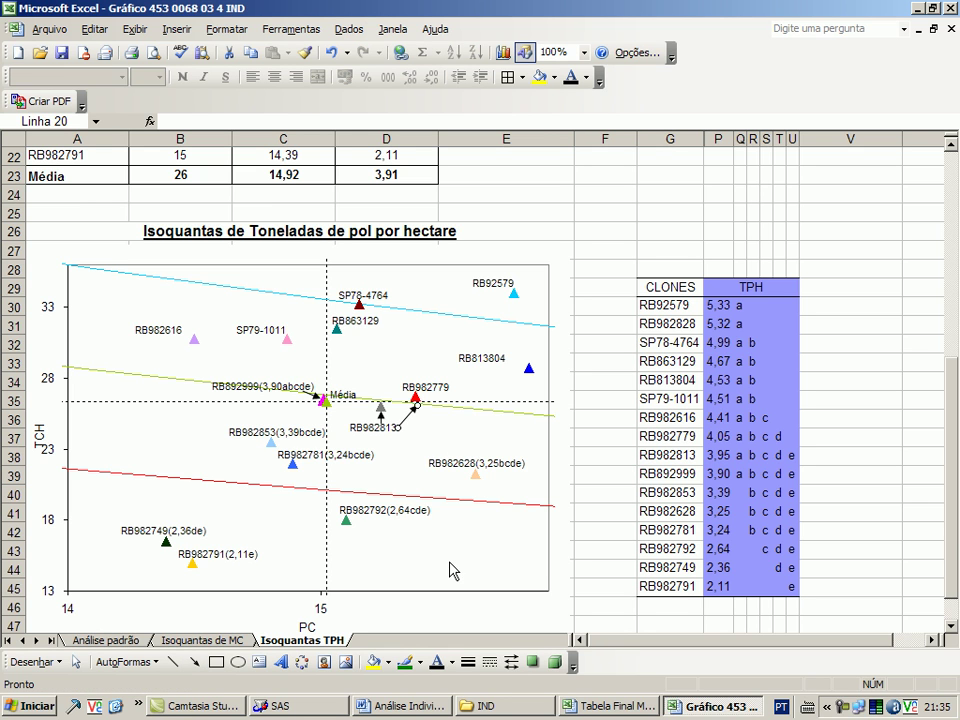
key("Delete")
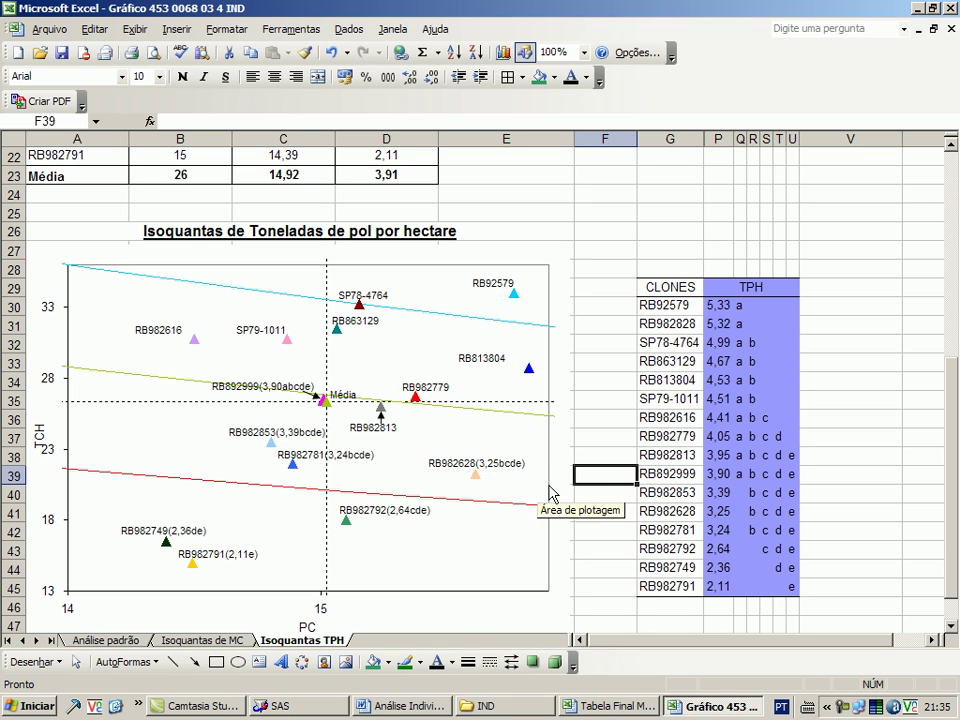
Append the TPH value and significance letters (3,95abcde) to the RB982813 data label below its grey marker.
left_click(382, 432)
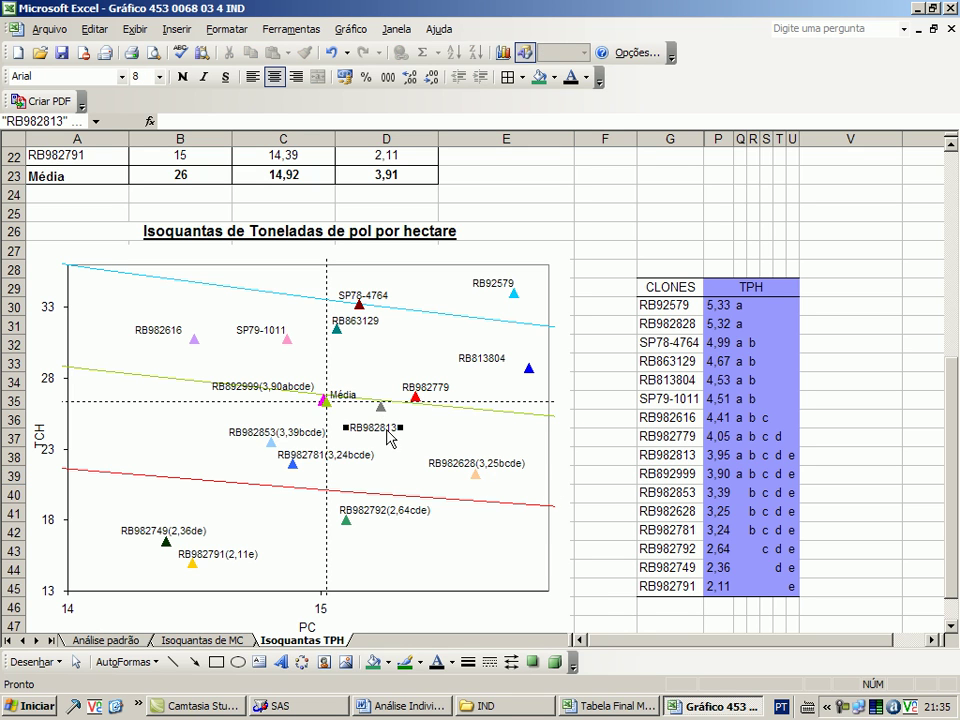
left_click(378, 431)
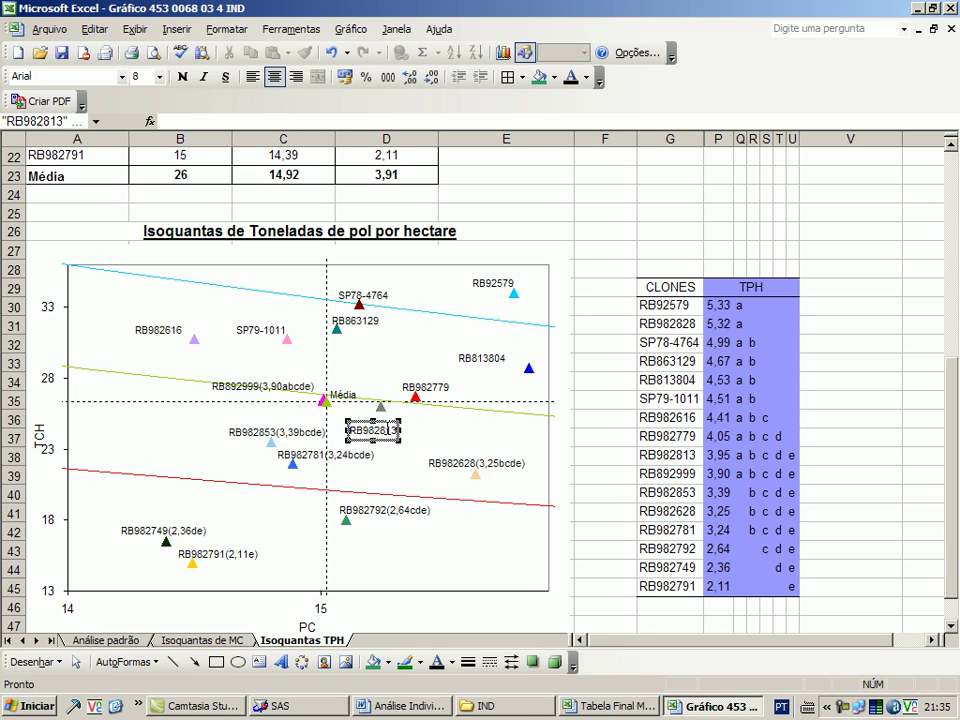
left_click(387, 429)
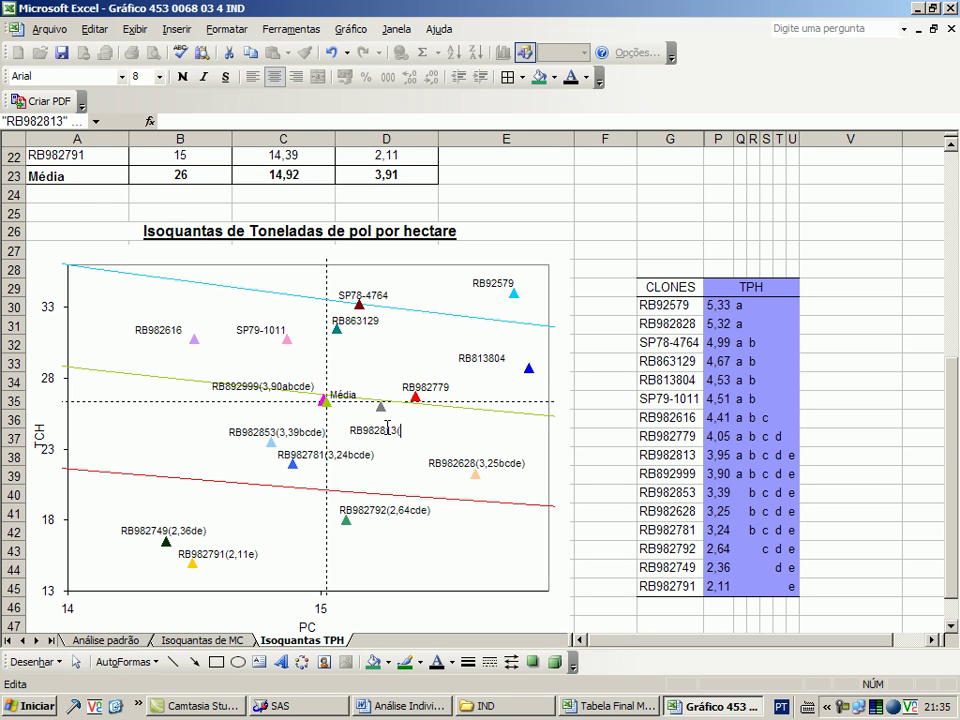
type("(3,95abcde")
left_click(594, 437)
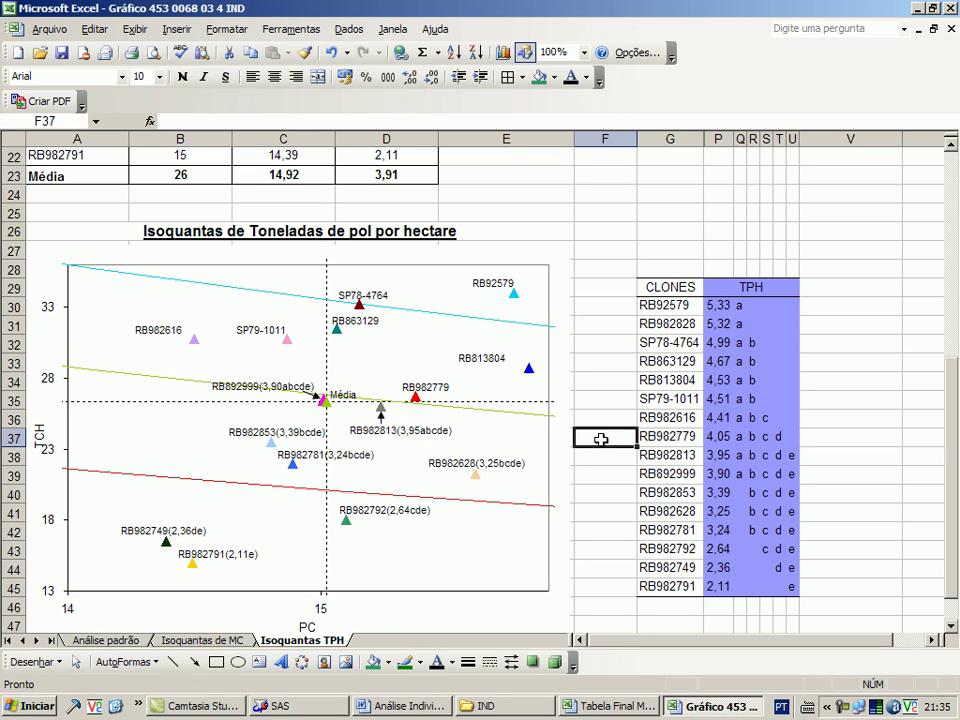
left_click(379, 405)
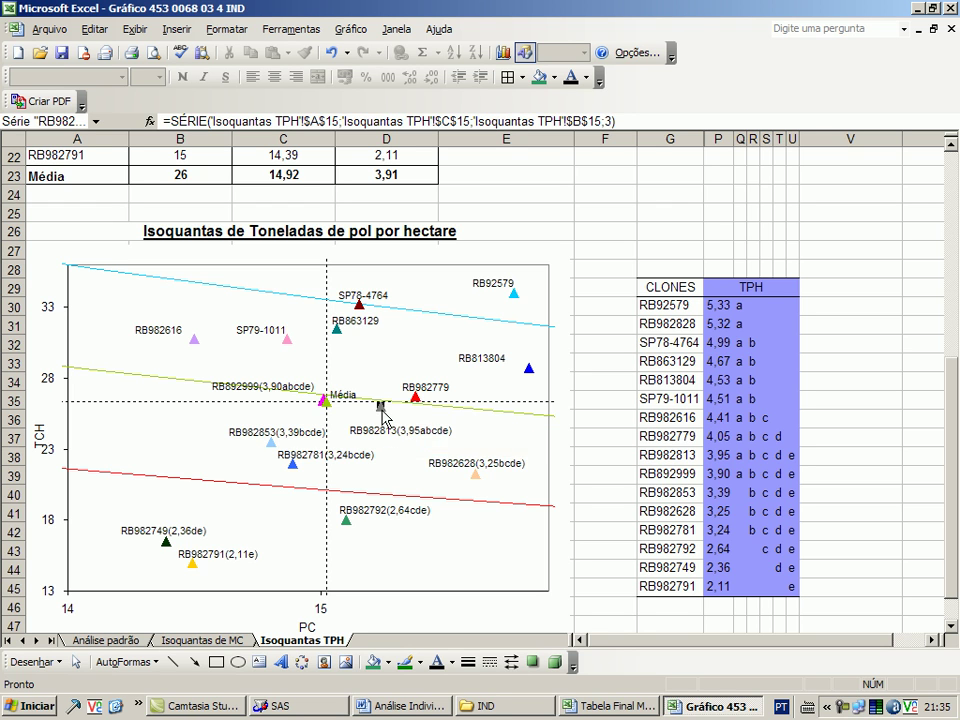
left_click(596, 477)
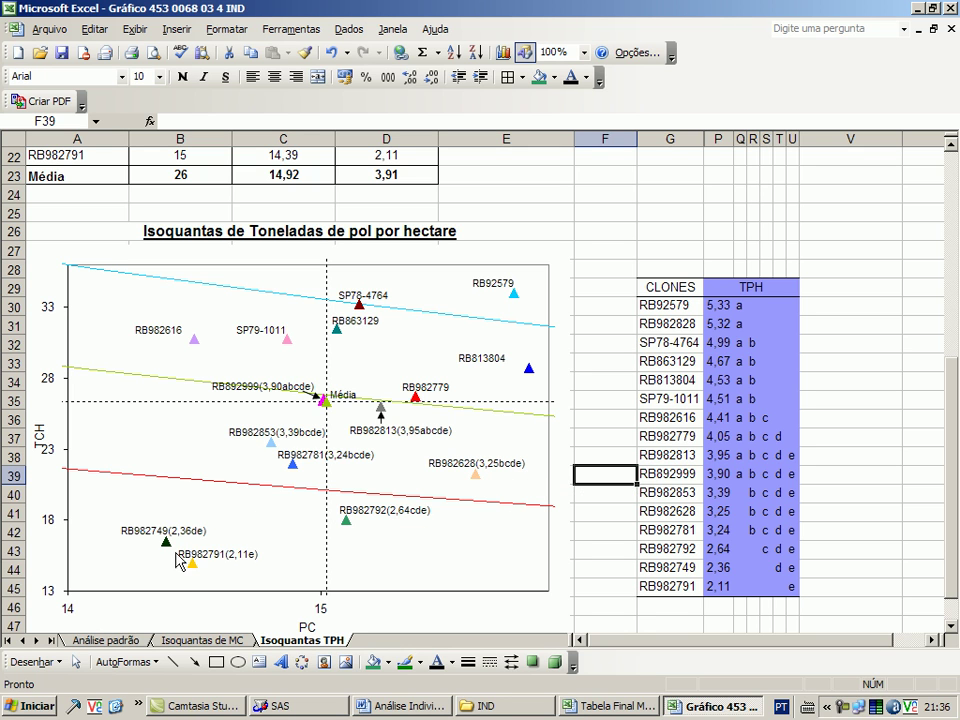
Shift the RB982791 and RB982792 data labels slightly left so they sit closer above their markers.
left_click(207, 557)
left_click_drag(222, 566, 199, 572)
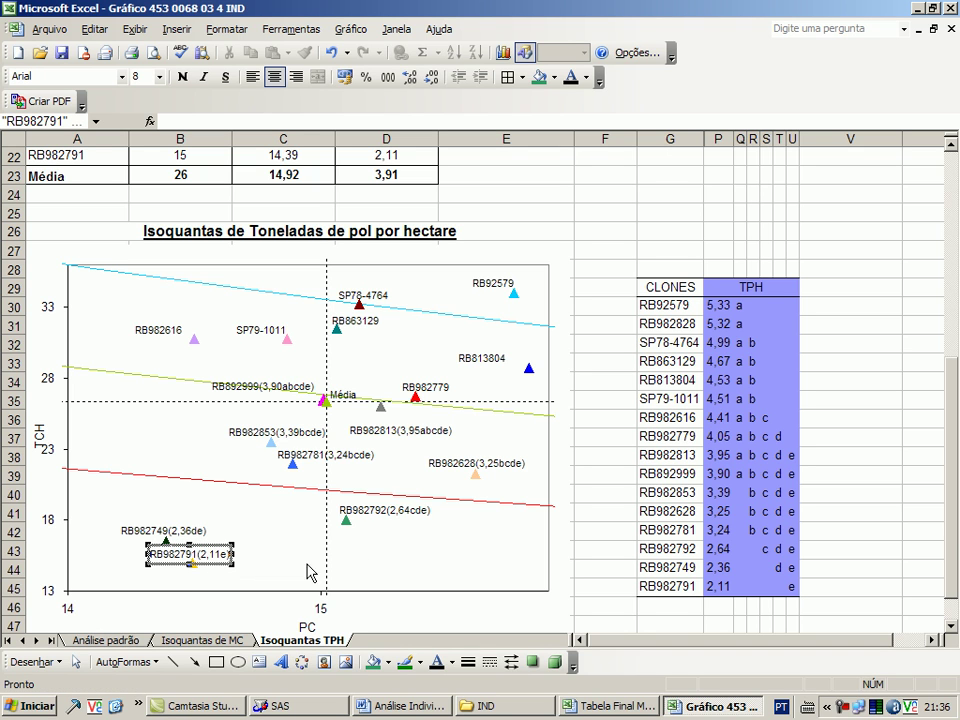
left_click(372, 514)
mouse_move(365, 512)
left_mouse_down()
mouse_move(333, 511)
mouse_move(330, 527)
mouse_move(376, 525)
left_mouse_up()
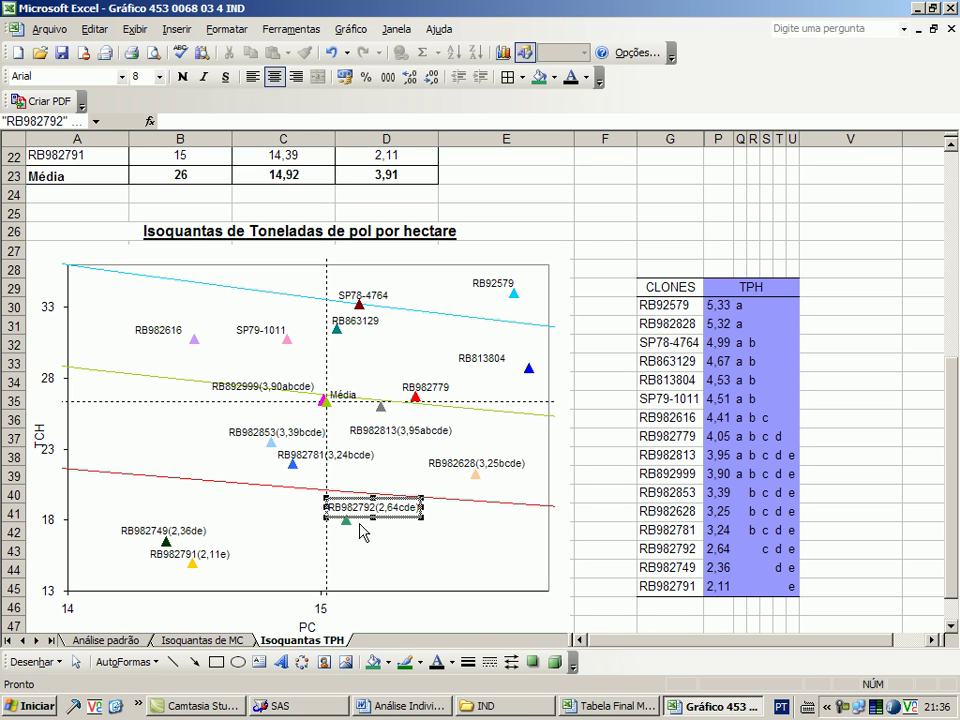
left_click(600, 512)
left_click(591, 473)
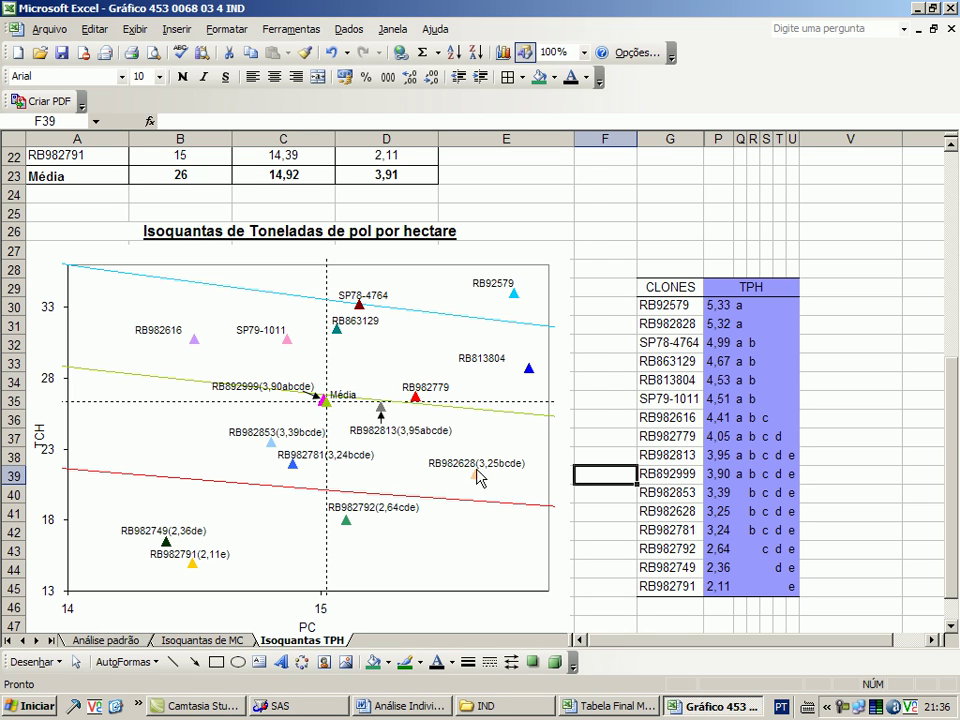
Append the TPH value and significance letters (4,05abcd) to the RB982779 data label.
left_click(667, 457)
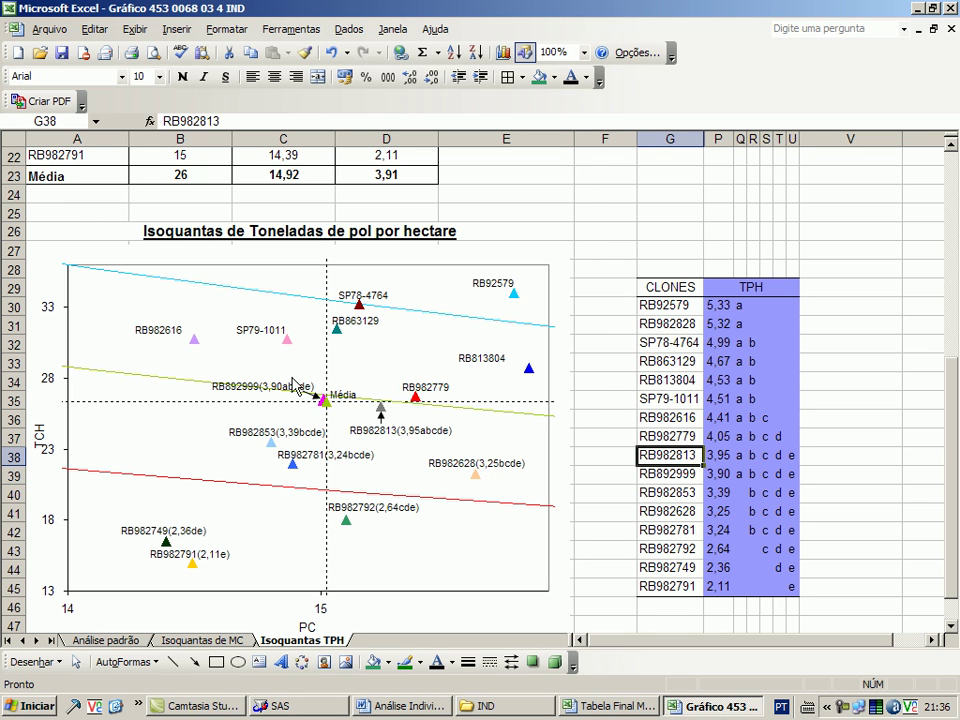
double_click(425, 387)
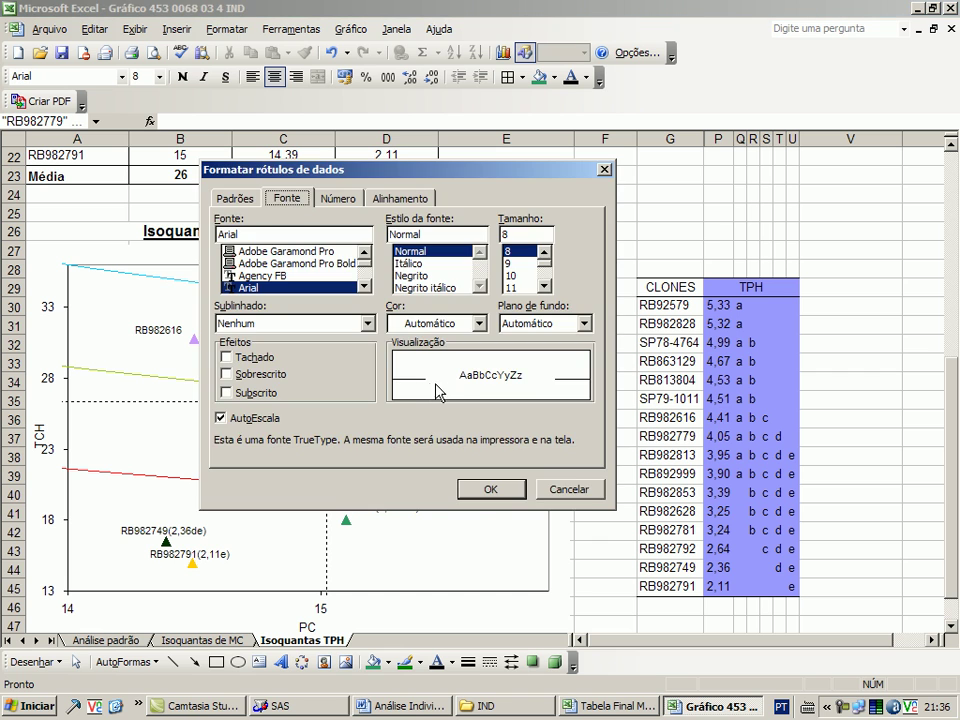
left_click(570, 489)
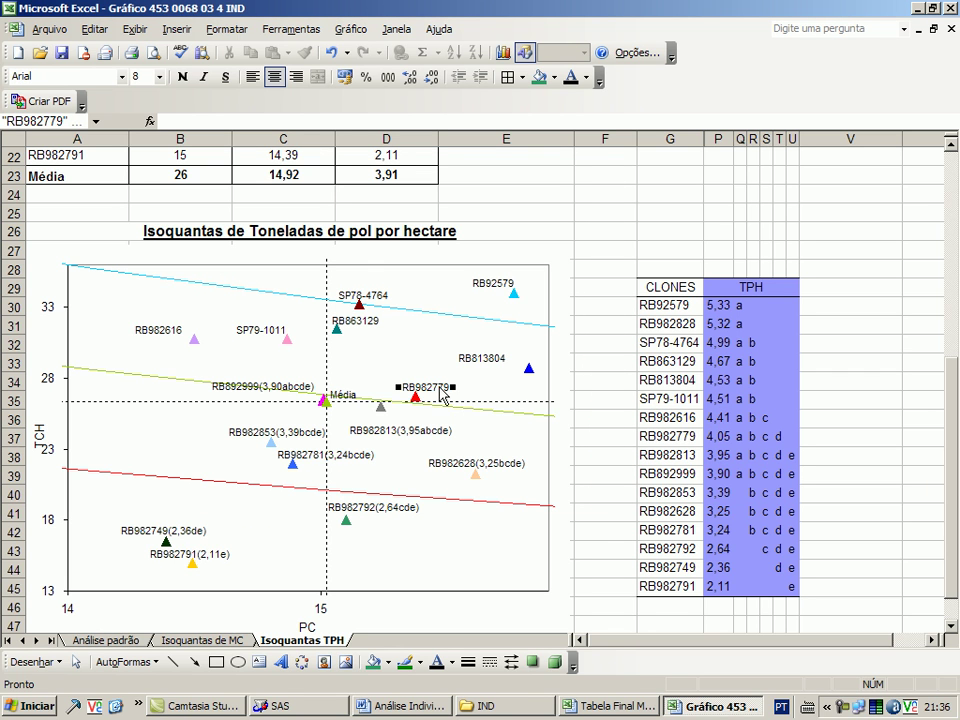
left_click(434, 391)
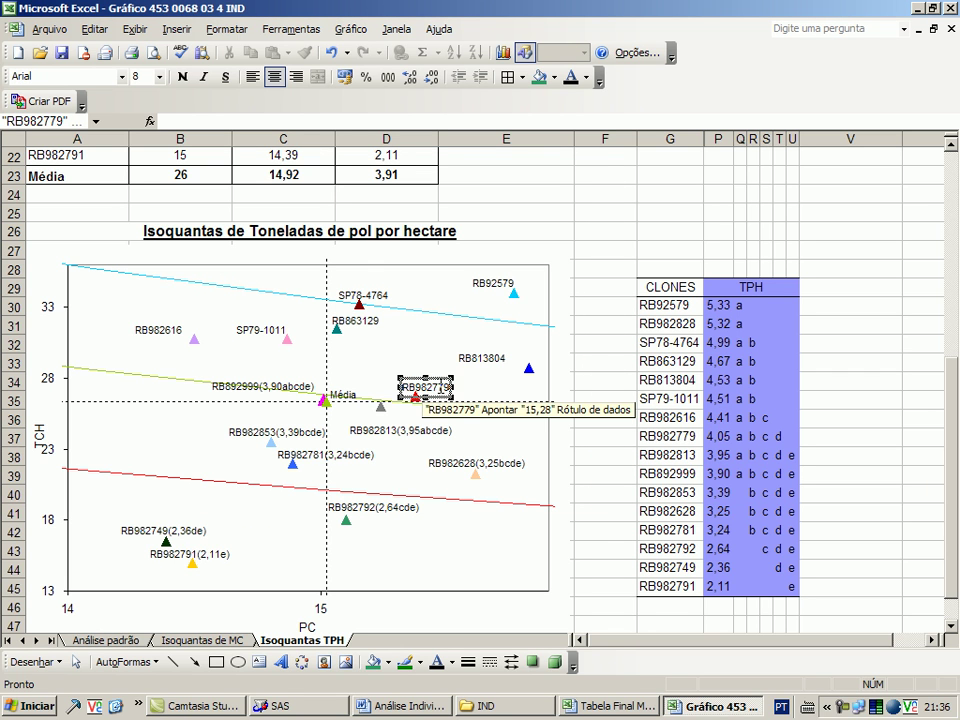
type("(4,")
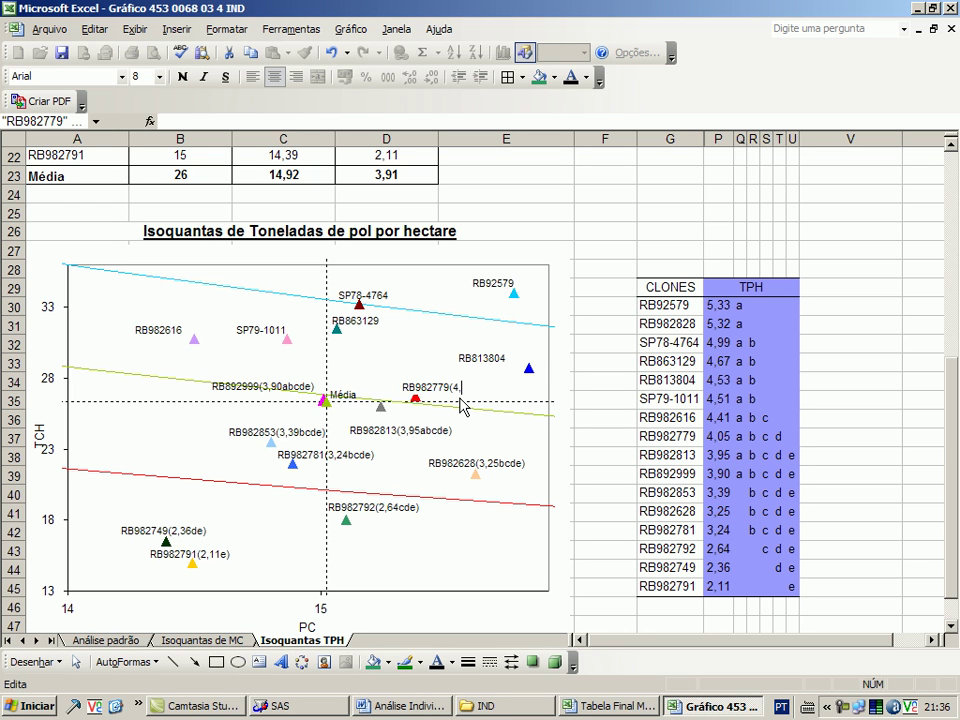
type("05abcd)")
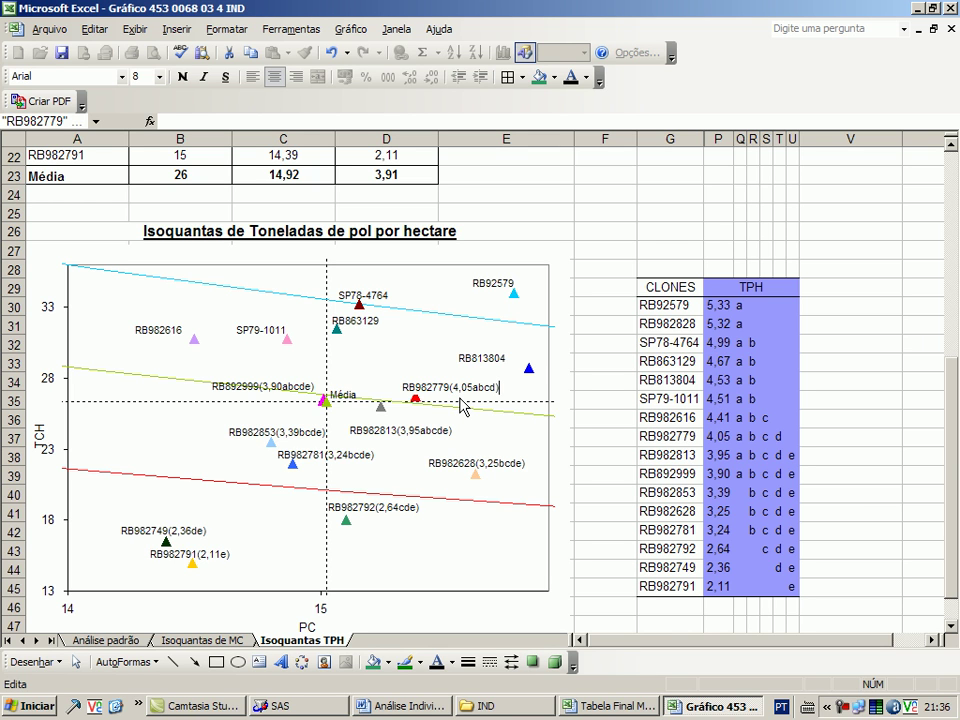
Append the TPH value and significance letters (4,41abc) to the RB982616 data label.
left_click(577, 396)
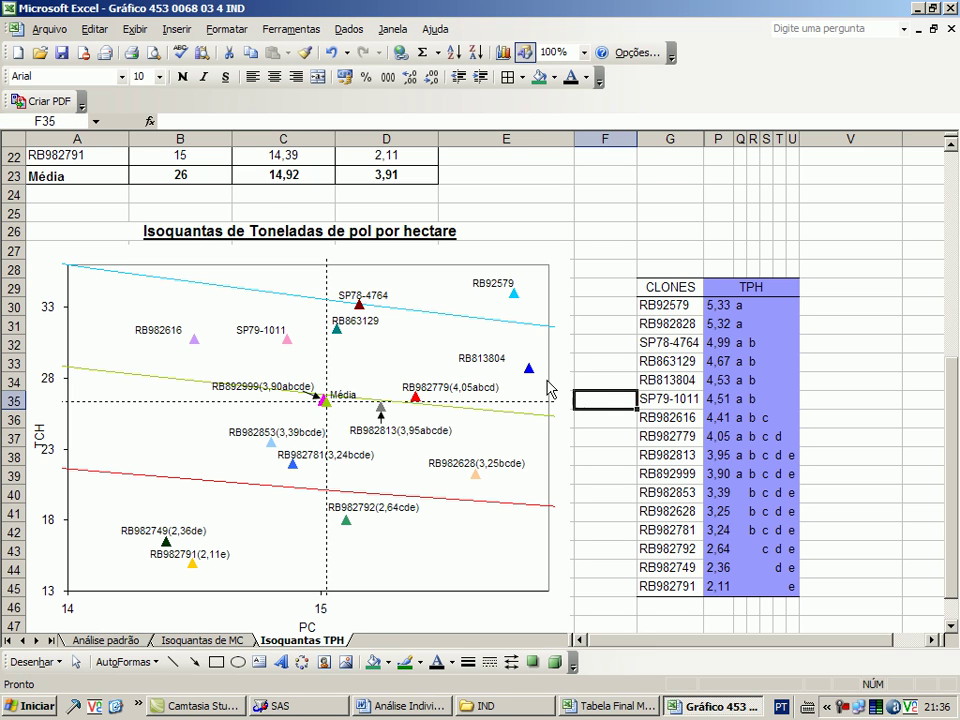
left_click(148, 333)
left_click(169, 331)
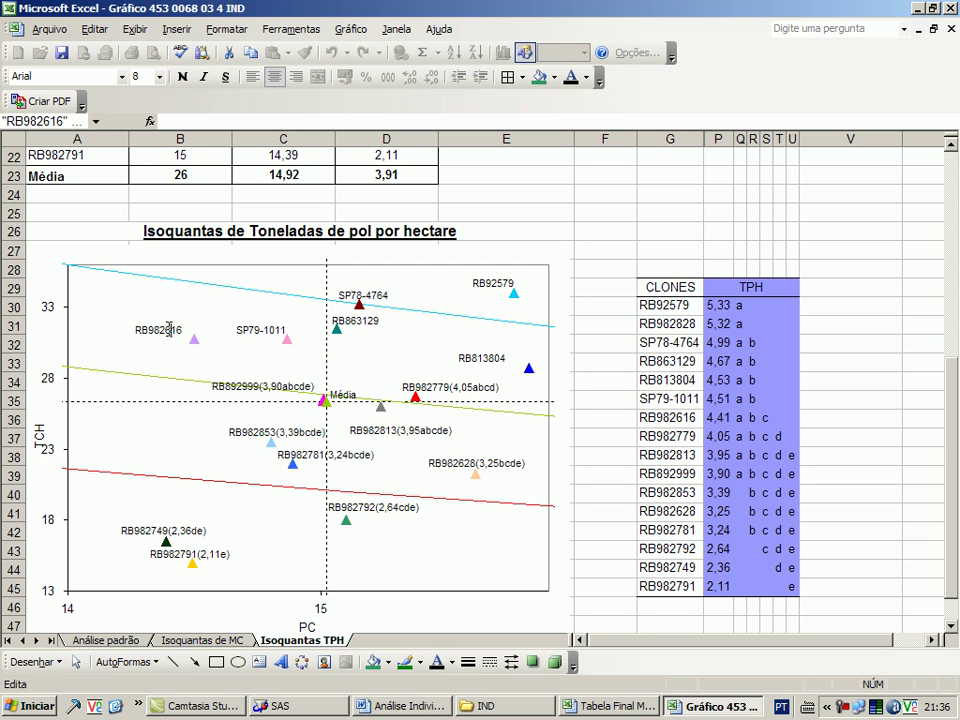
type("(4,41abc")
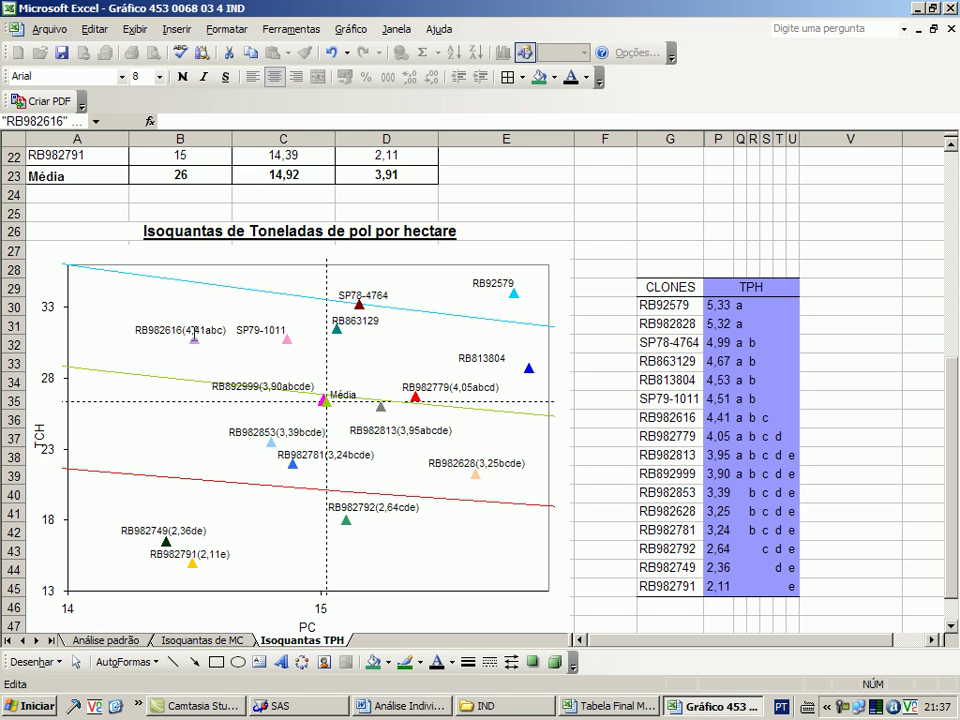
left_click(482, 360)
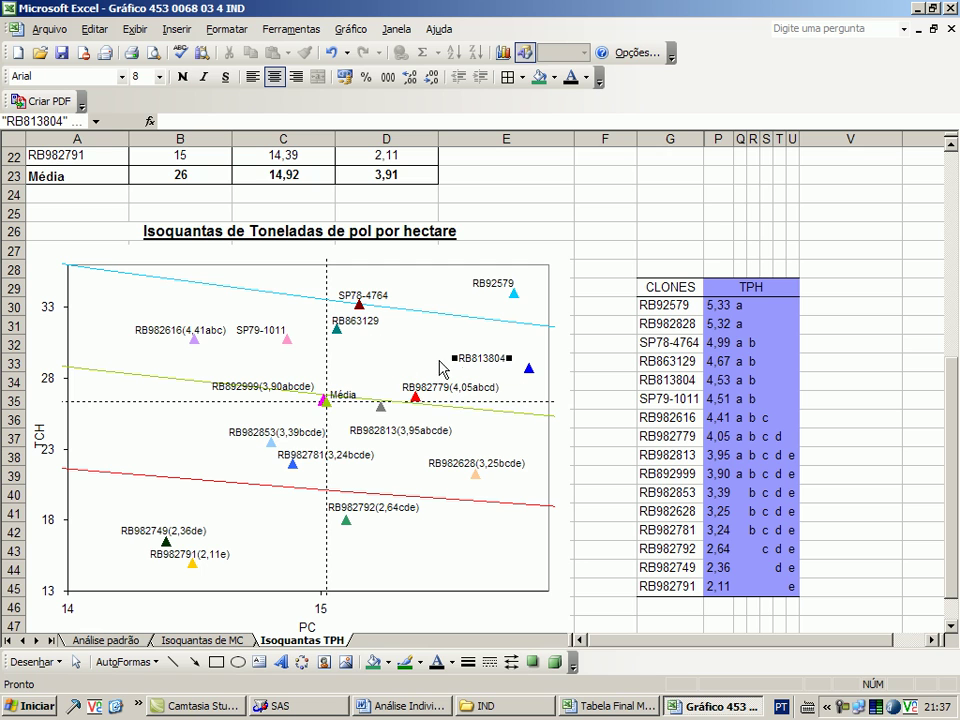
Append the TPH value and significance letters (4,51ab) to the SP79-1011 data label.
left_click(274, 333)
left_click(280, 333)
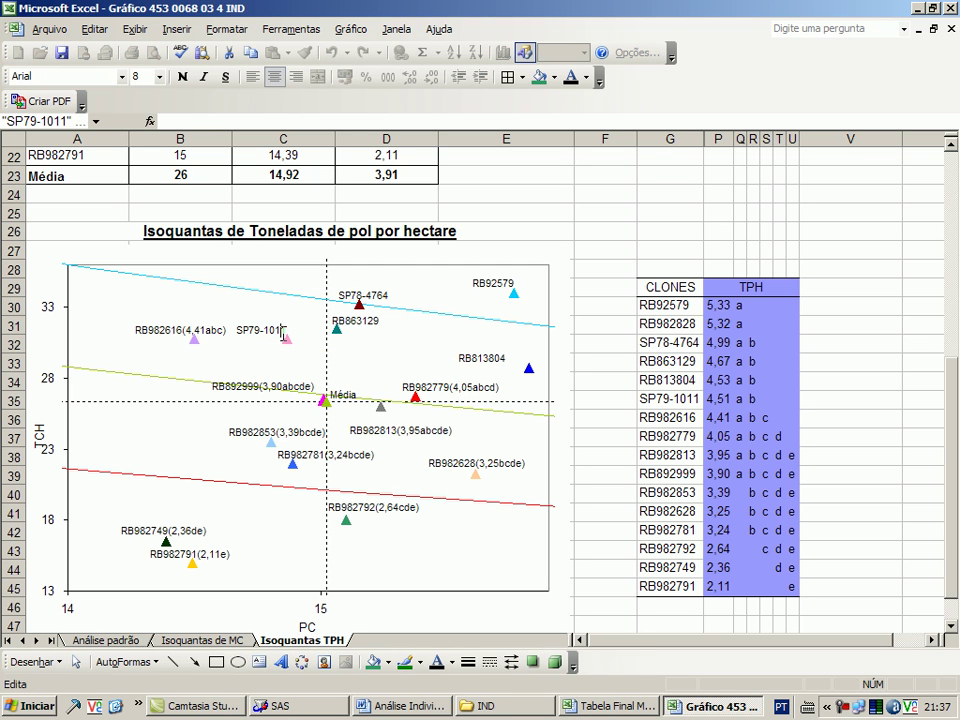
type("(4,51ab)")
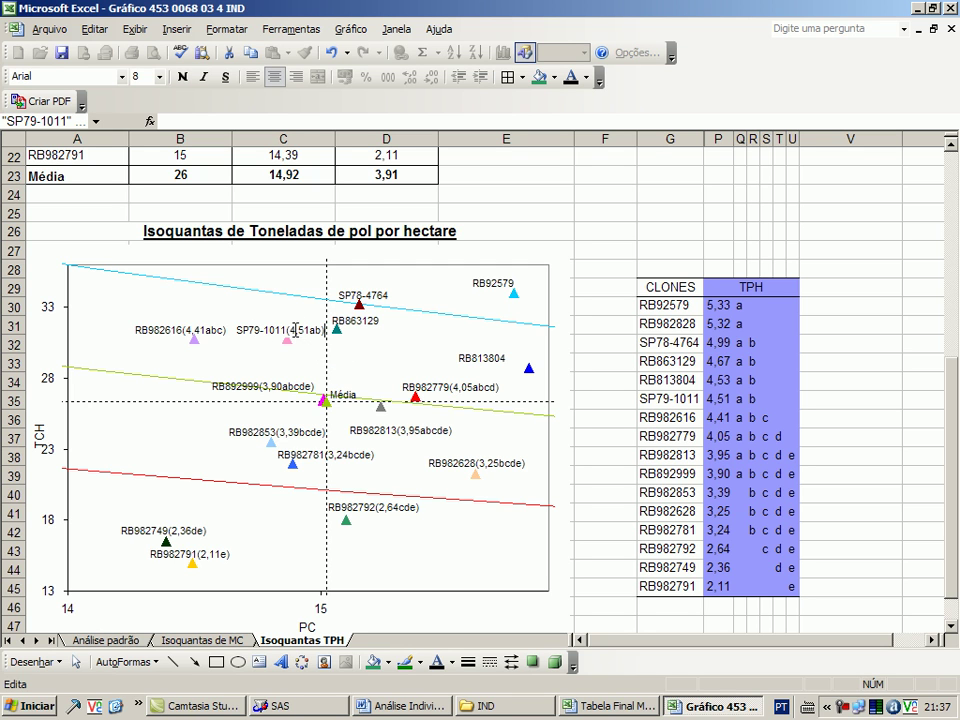
Append the TPH value and significance letters (4,53ab) to the RB813804 data label.
left_click(467, 359)
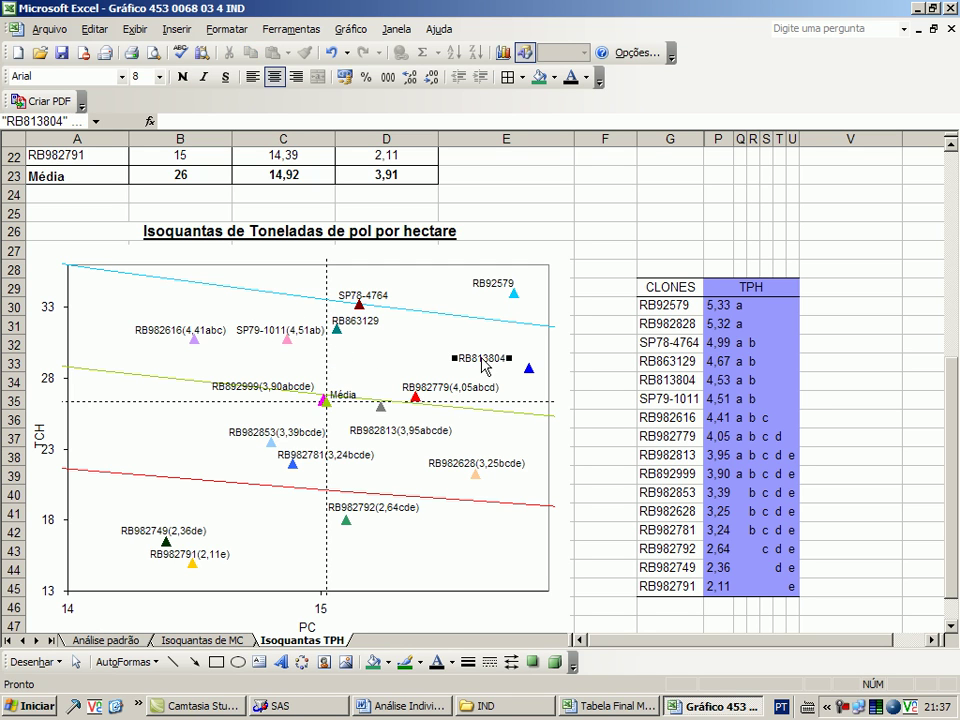
left_click(502, 360)
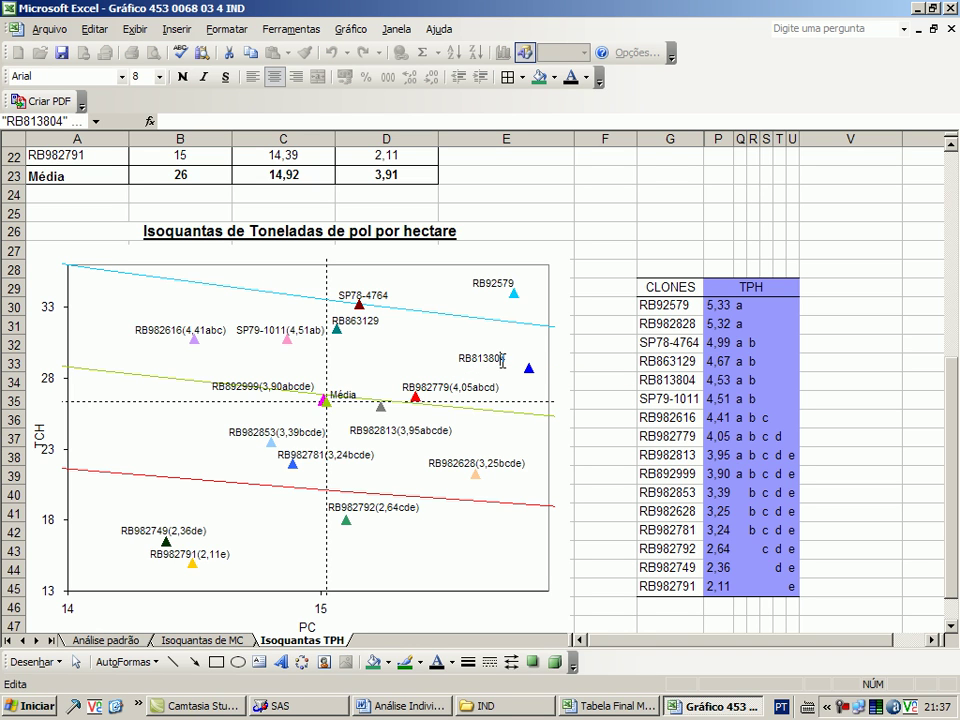
type("(4,53ab)")
left_click(611, 349)
Nudge the RB863129 data label slightly and append its TPH value and significance letters (4,67ab).
left_click(357, 323)
left_click_drag(357, 323, 364, 332)
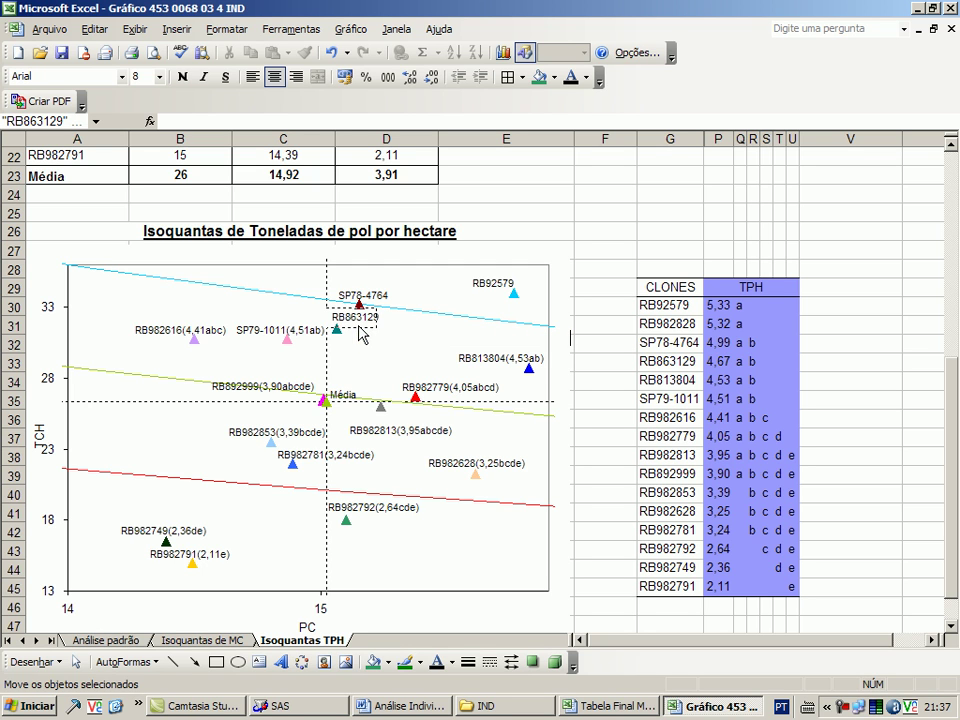
left_click(375, 320)
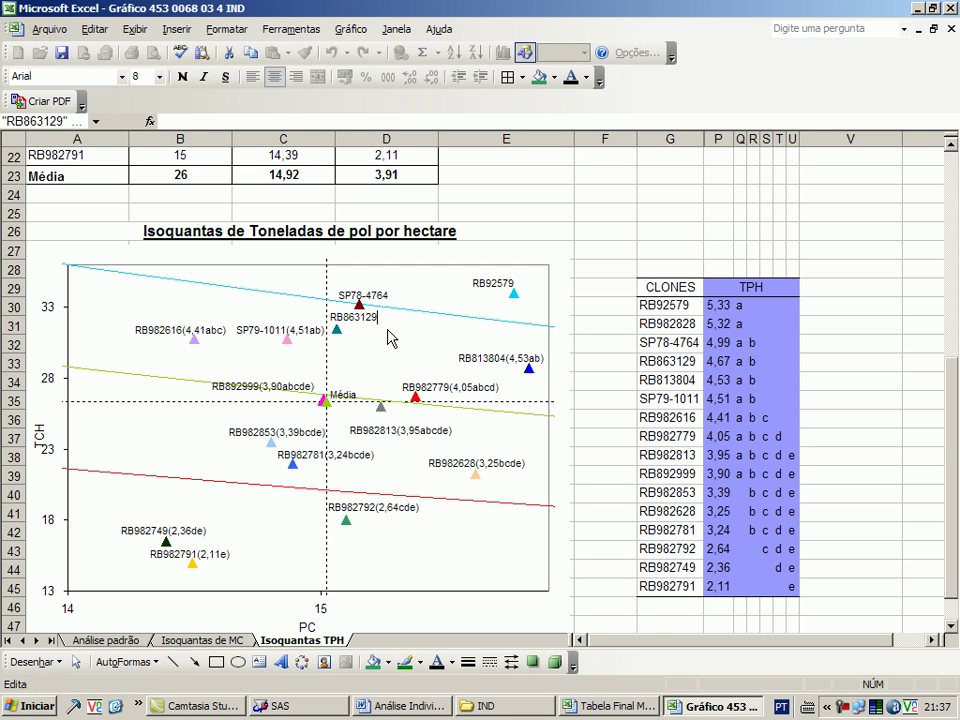
type("(4,67ab)")
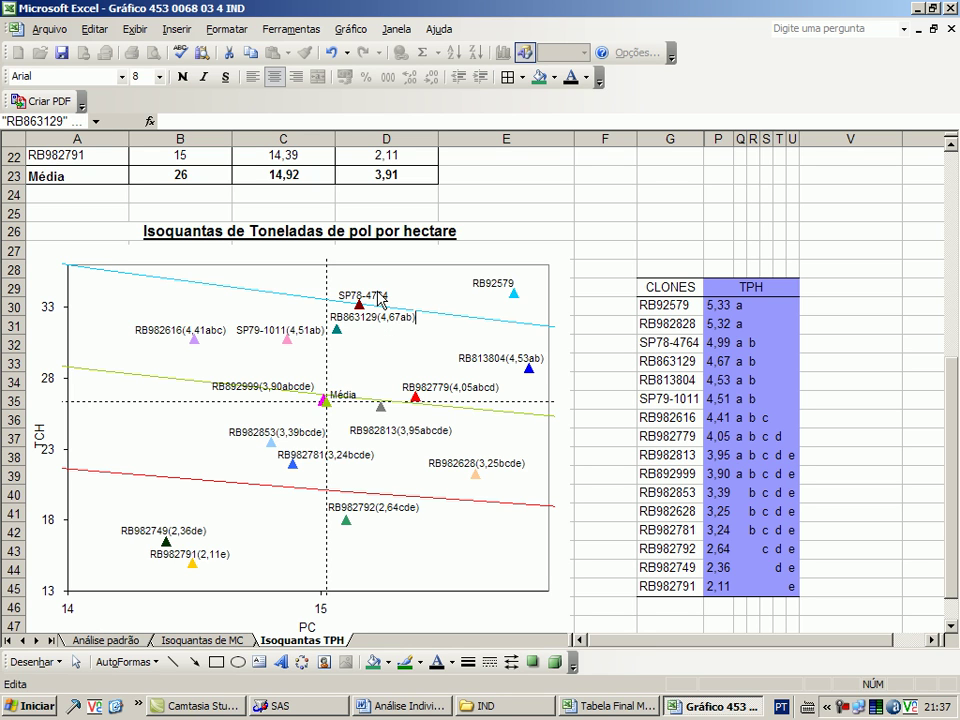
Append the TPH value and significance letters (4,99ab) to the SP78-4764 data label.
left_click(380, 297)
left_click(380, 297)
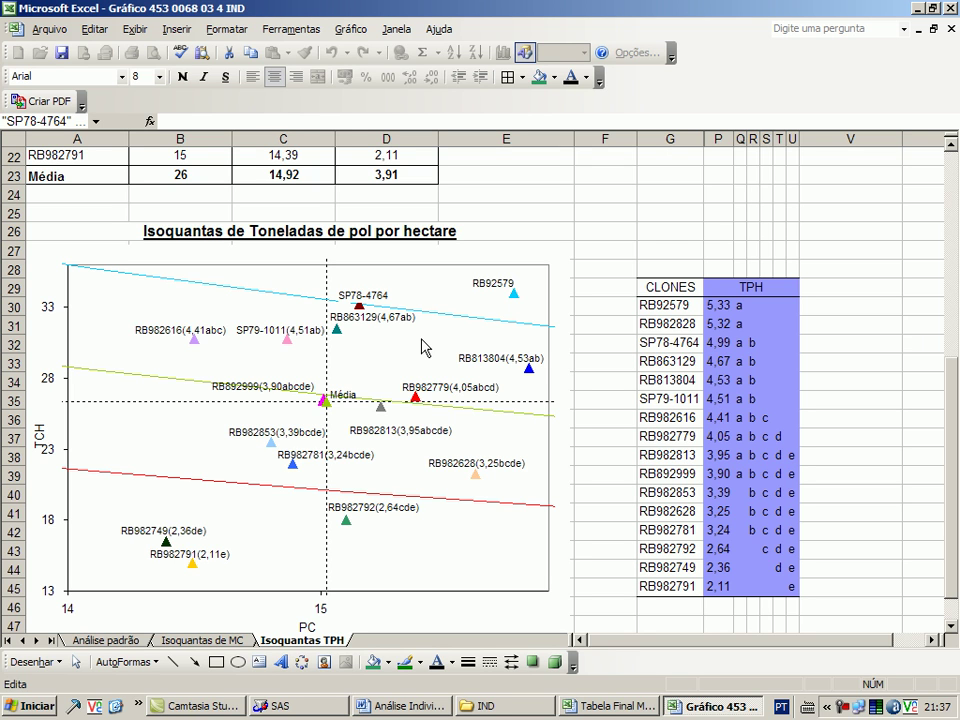
type("(")
type("4,99ab)")
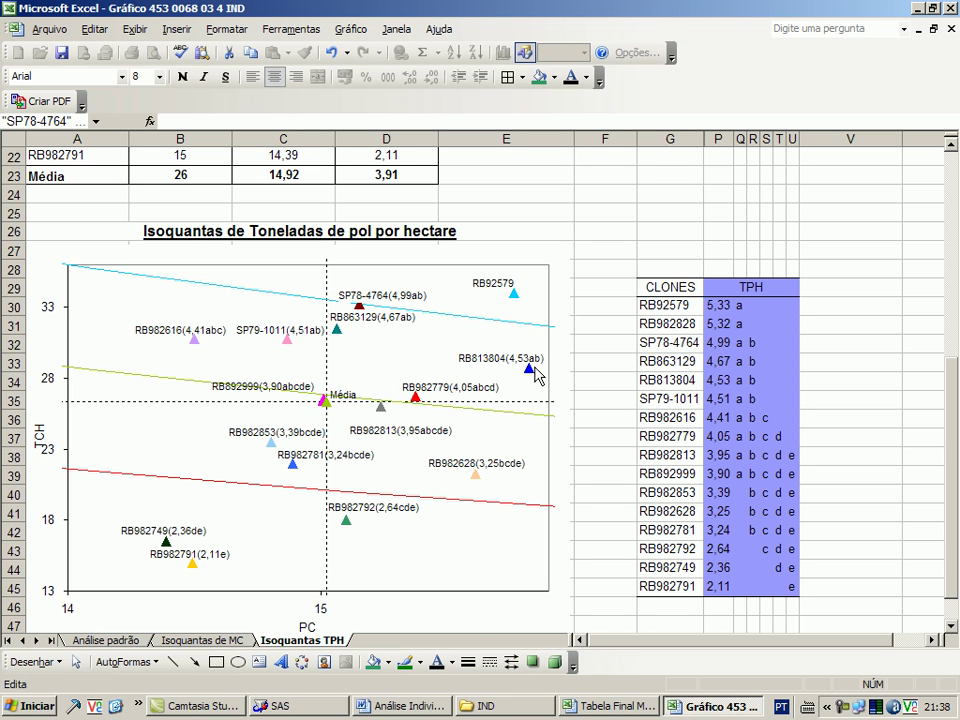
left_click(574, 345)
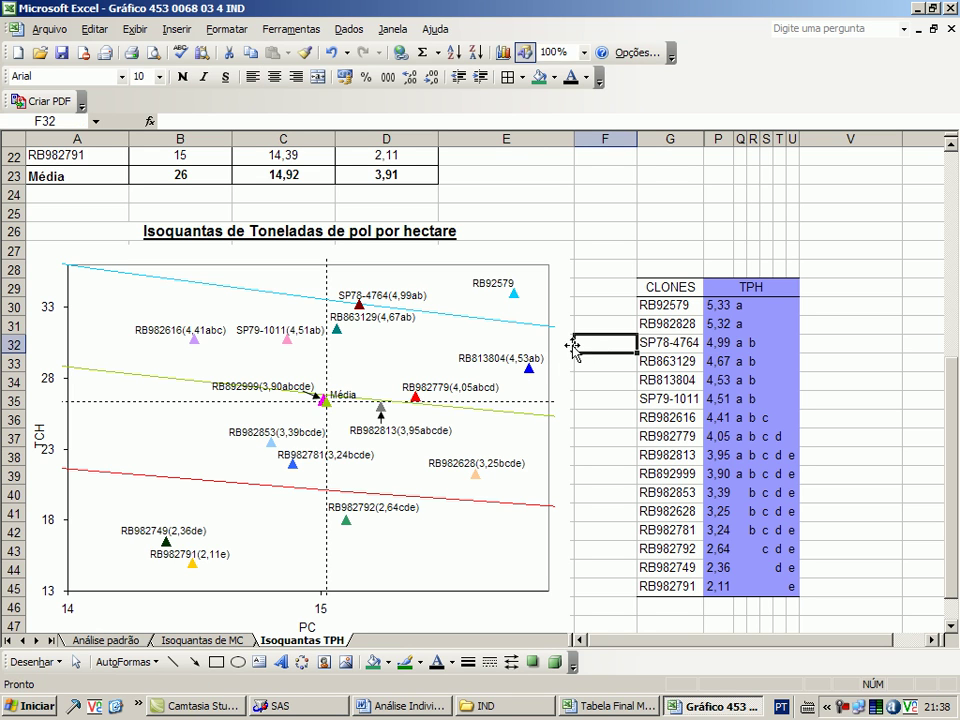
Append the TPH value and significance letters (5,33a) to the RB92579 data label.
left_click(508, 286)
left_click(510, 285)
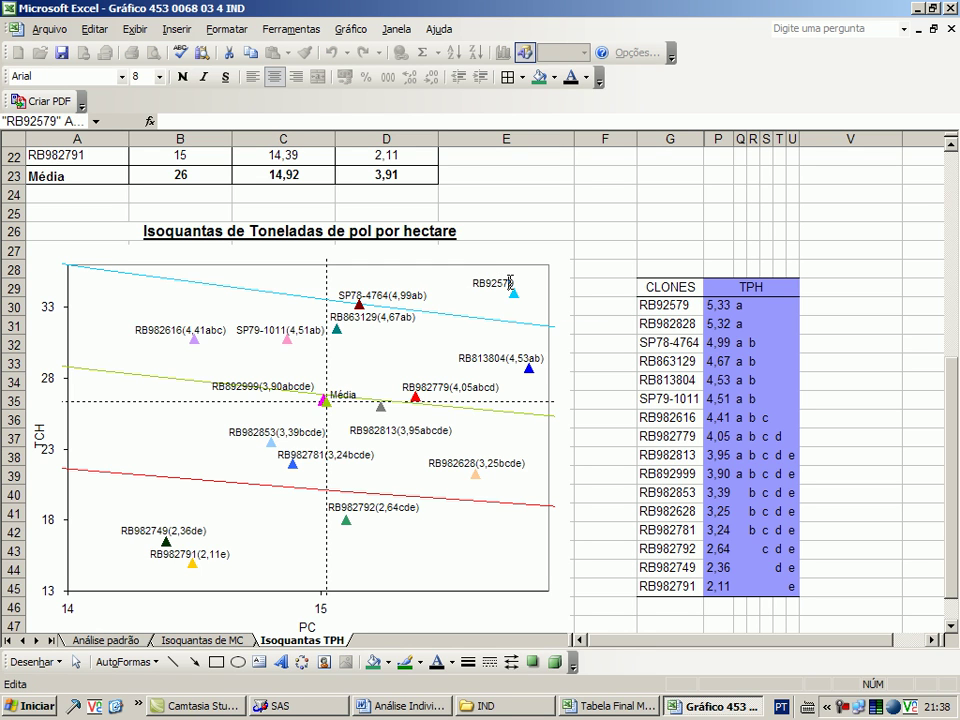
type("(5,33a")
left_click(604, 375)
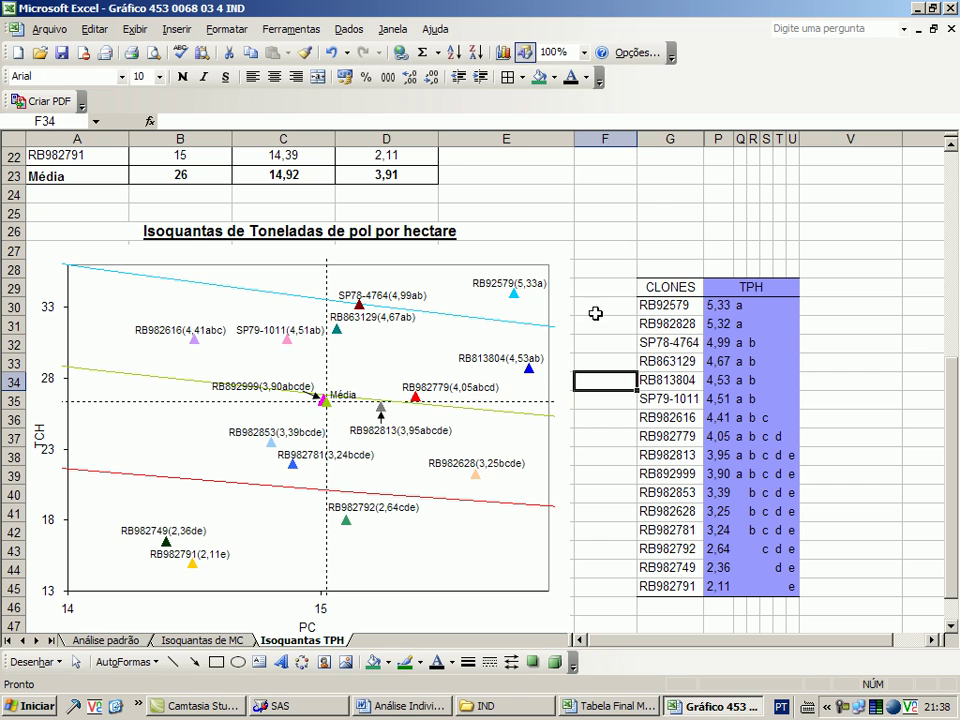
Unhide the TCH and PC columns between columns G and P of the clones table.
left_click_drag(698, 138, 716, 135)
right_click(733, 196)
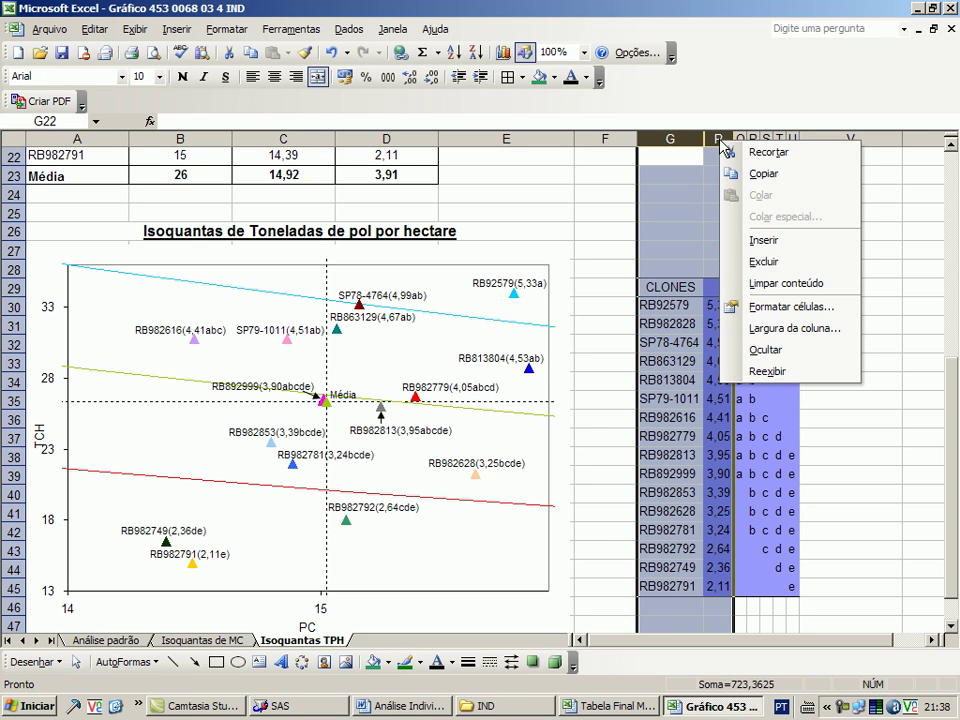
left_click(757, 369)
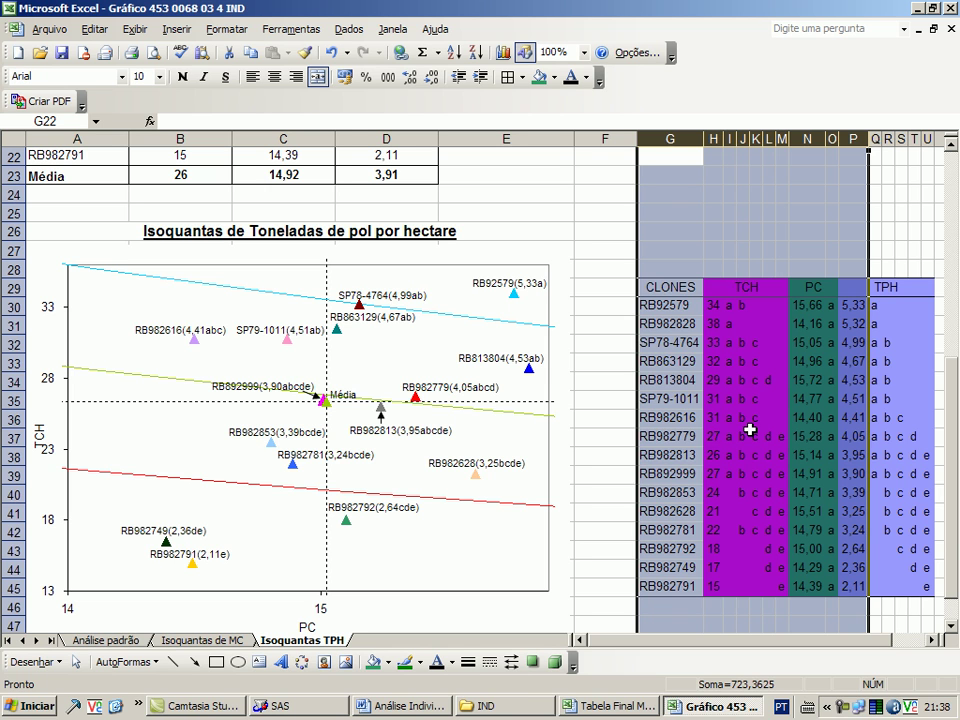
left_click(750, 431)
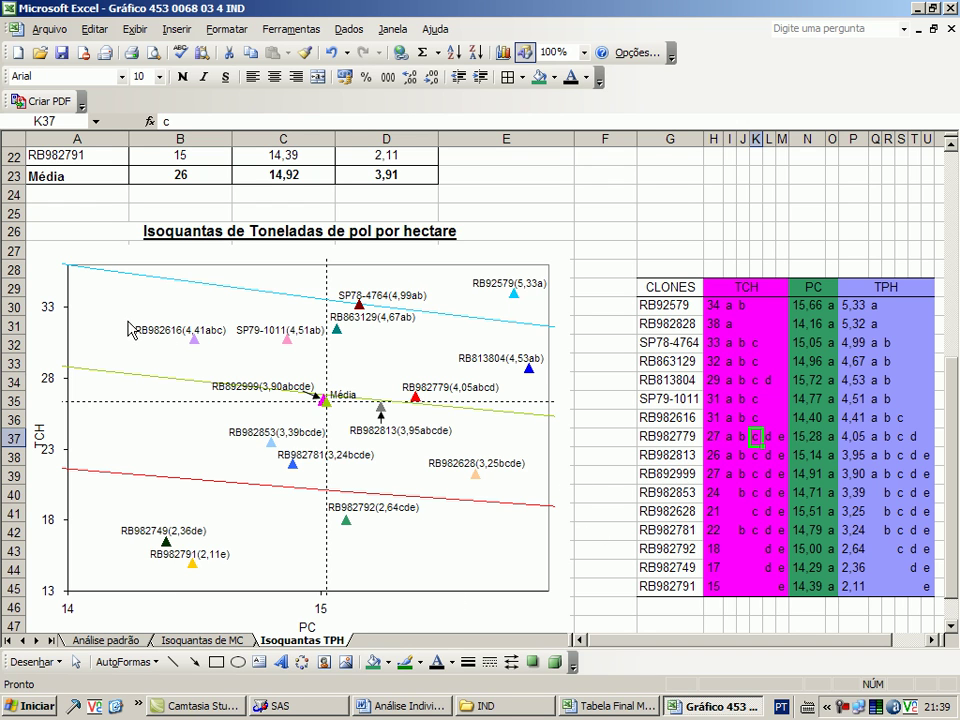
Raise the maximum of the chart's vertical TCH axis above 38 so the RB982828 marker fits in the plot.
left_click(681, 326)
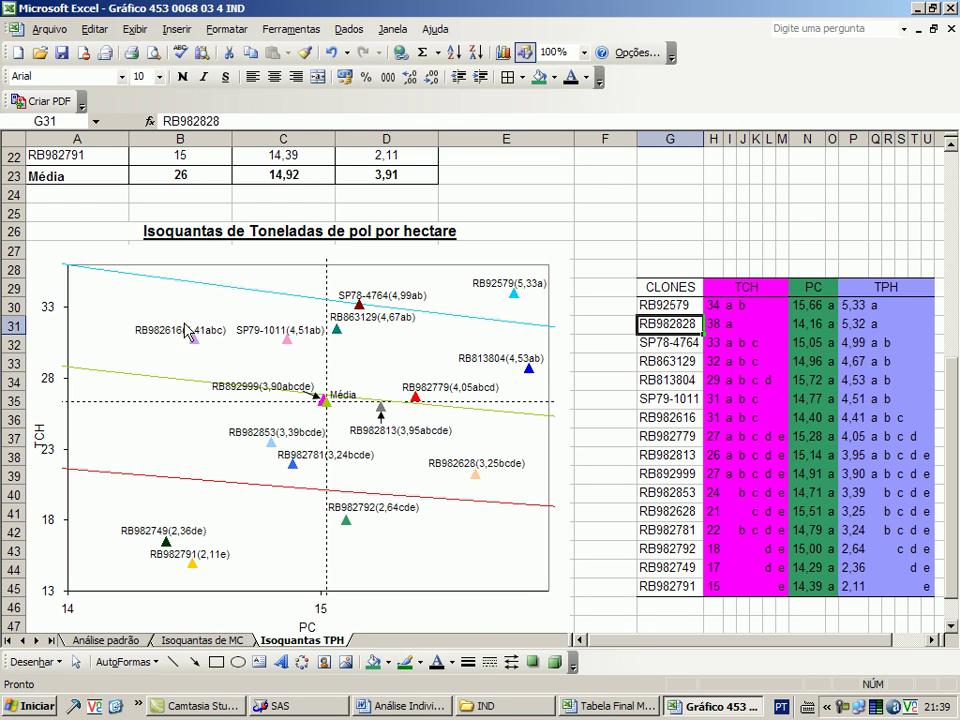
left_click(69, 340)
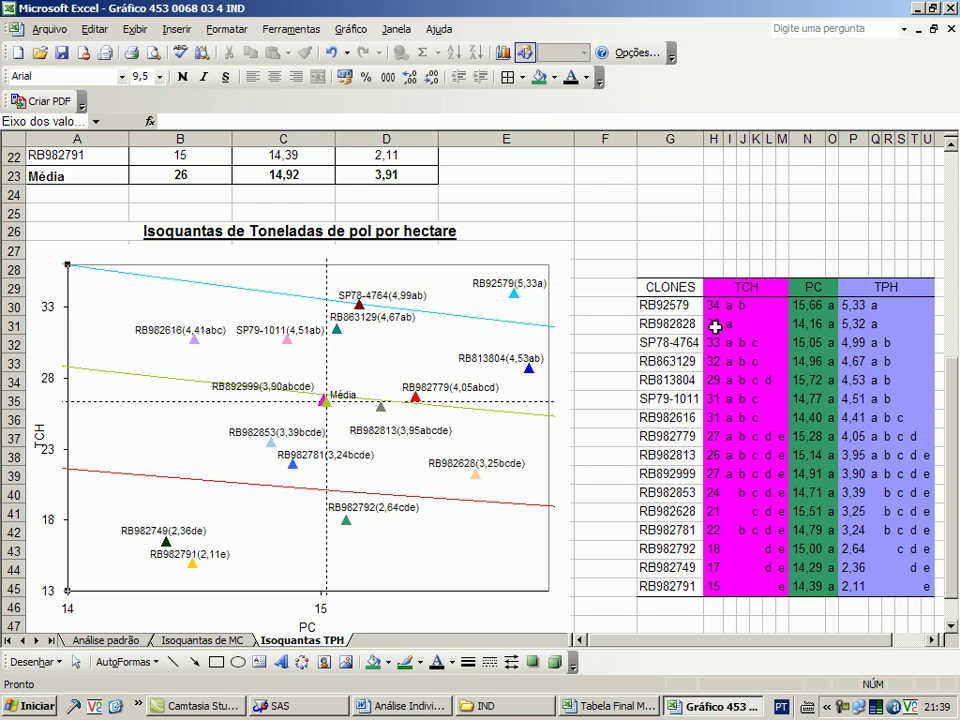
double_click(70, 262)
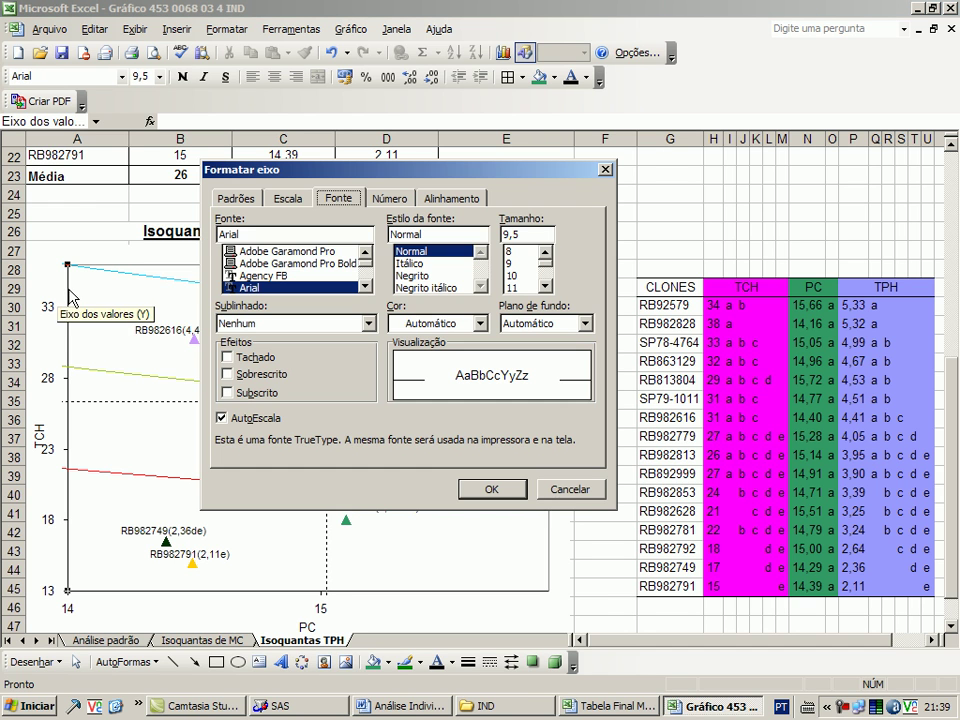
left_click(290, 199)
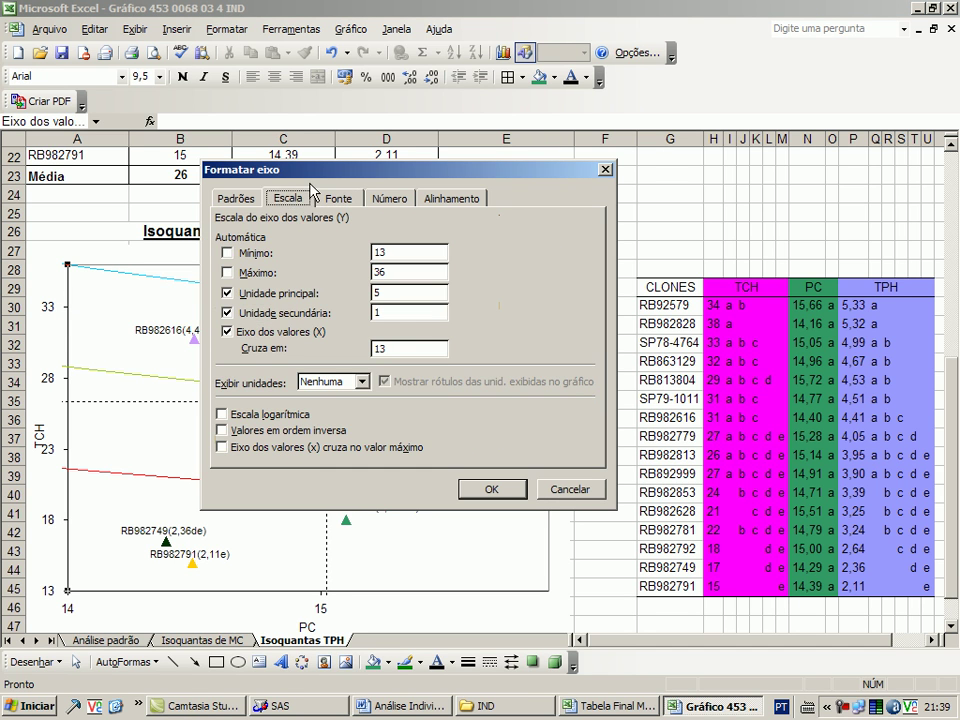
left_click_drag(220, 168, 97, 303)
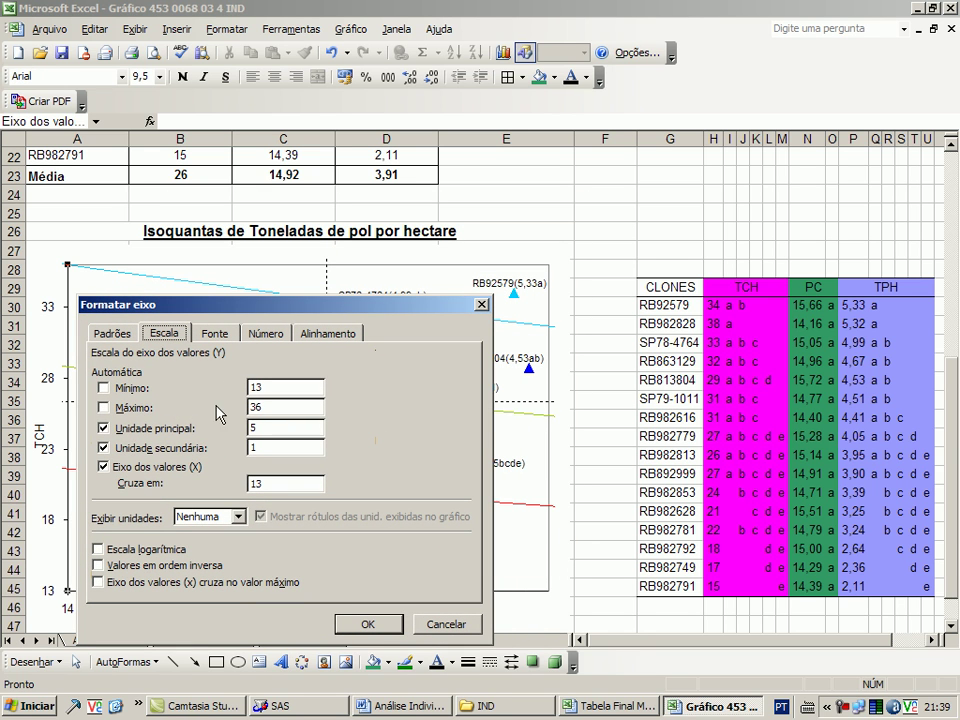
left_click(262, 405)
left_click(368, 624)
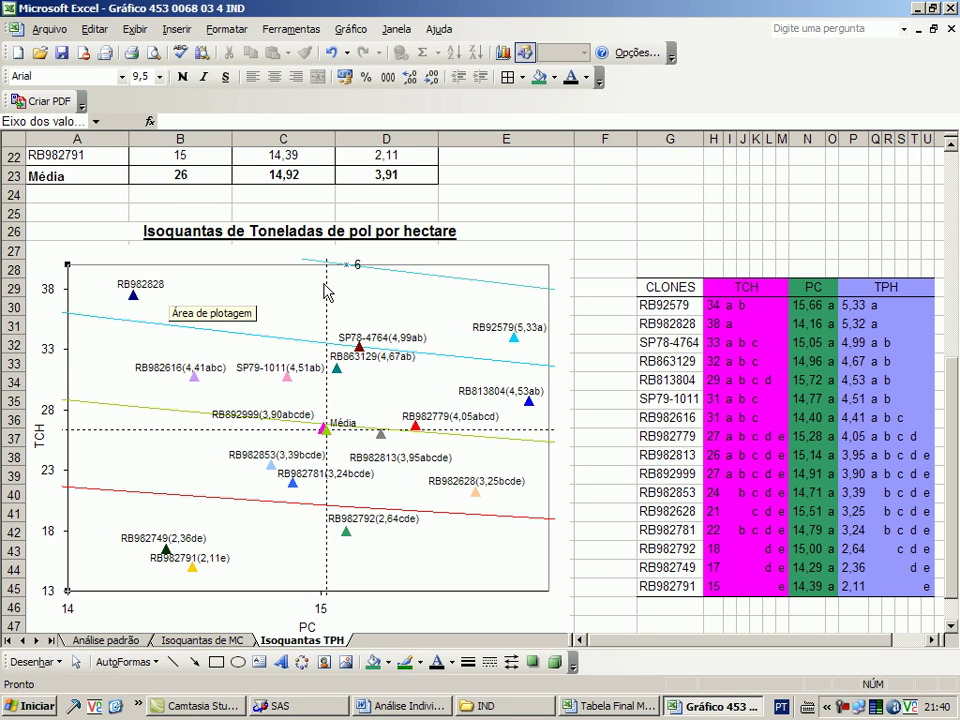
Remove the stray label 6 and its asterisk marker from the uppermost isoquant line.
left_click(358, 266)
key("Delete")
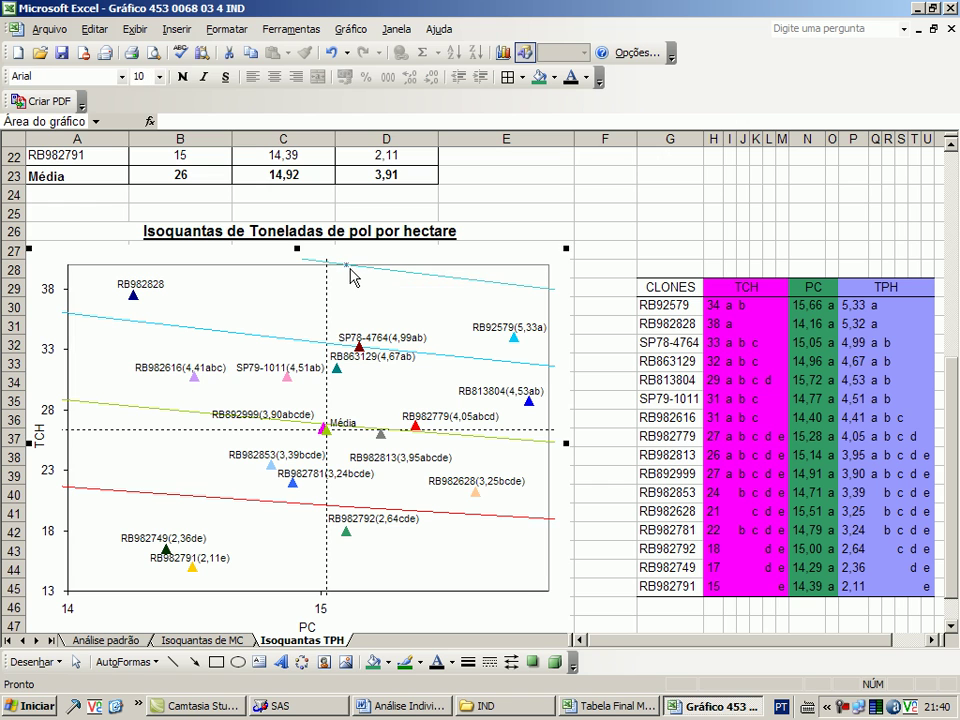
left_click(348, 268)
key("Escape")
left_click(585, 306)
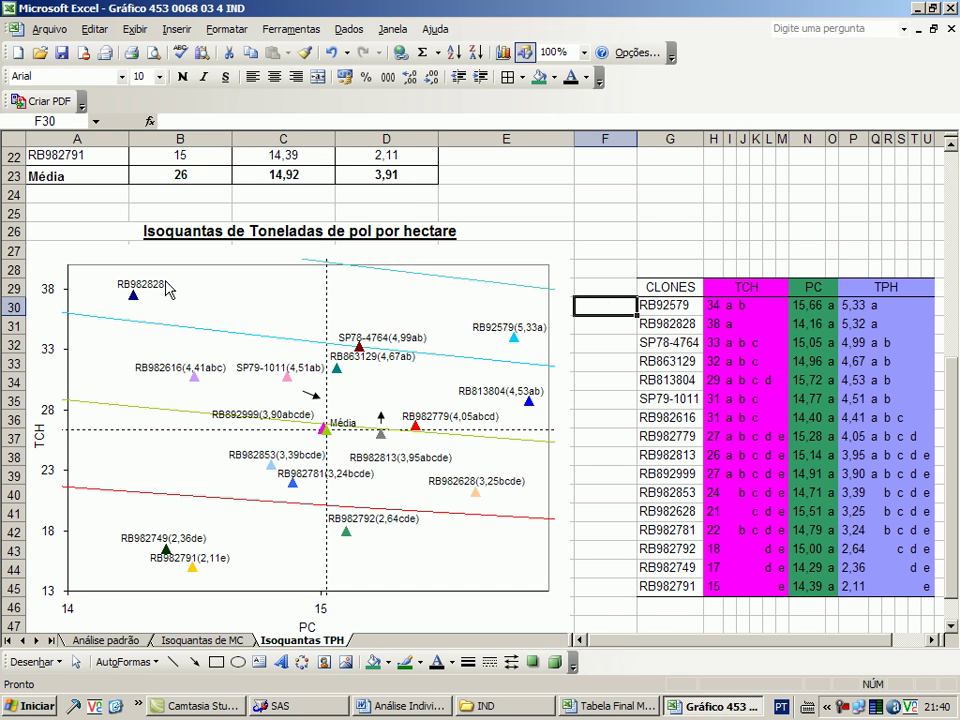
Lower the vertical TCH axis maximum slightly, keeping the RB982828 marker inside the plot area.
double_click(70, 293)
left_click(270, 405)
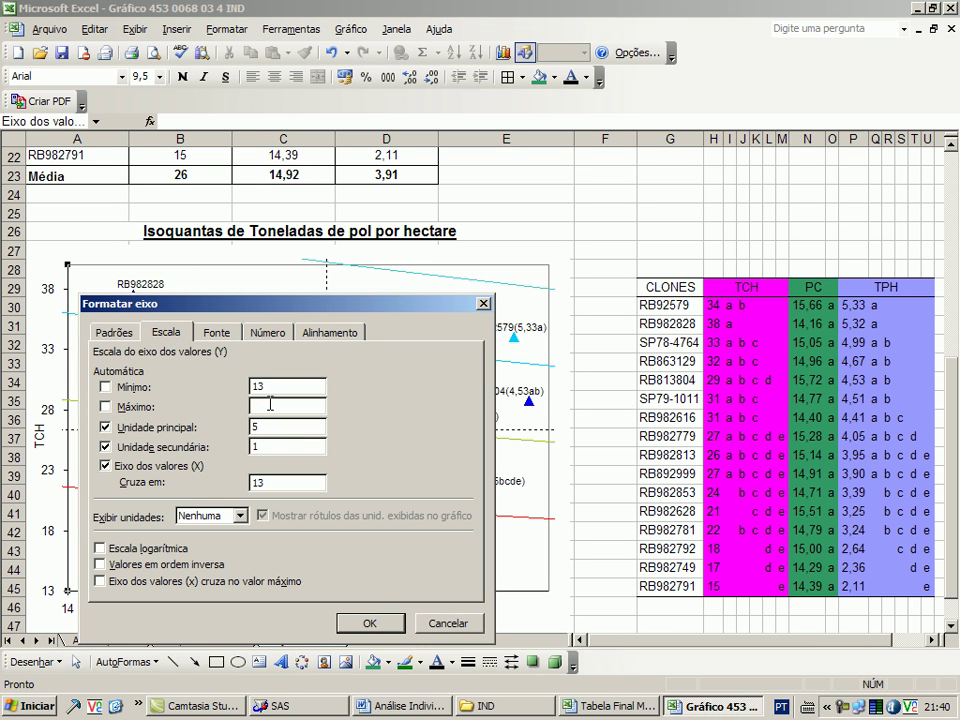
key("Return")
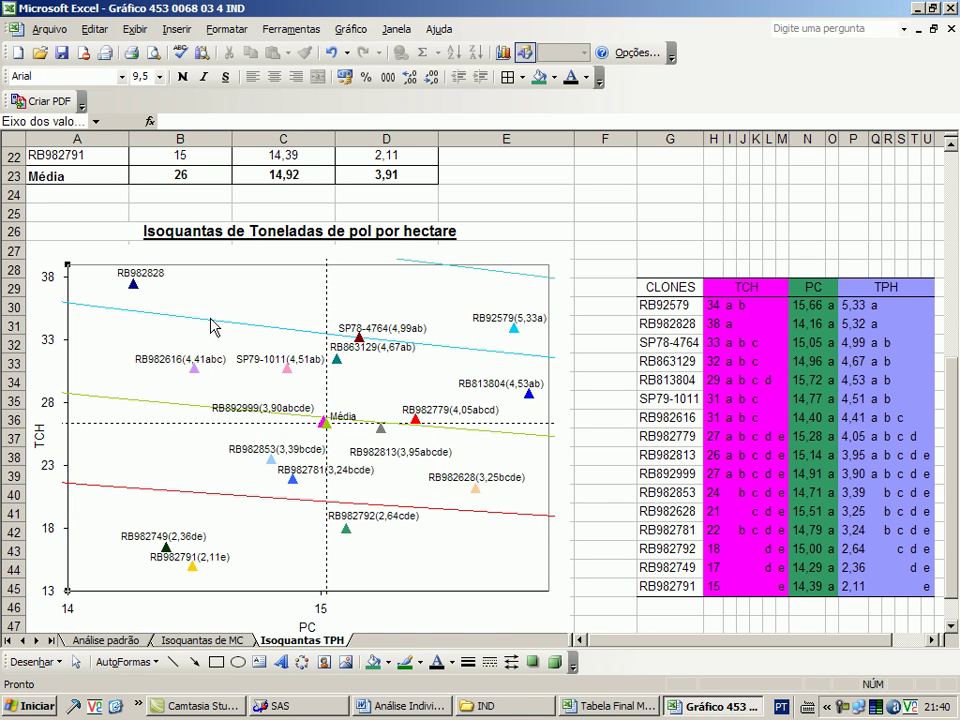
Append the TPH value and significance letters (5,32a) to the RB982828 data label and save the workbook.
left_click(147, 279)
left_click(137, 276)
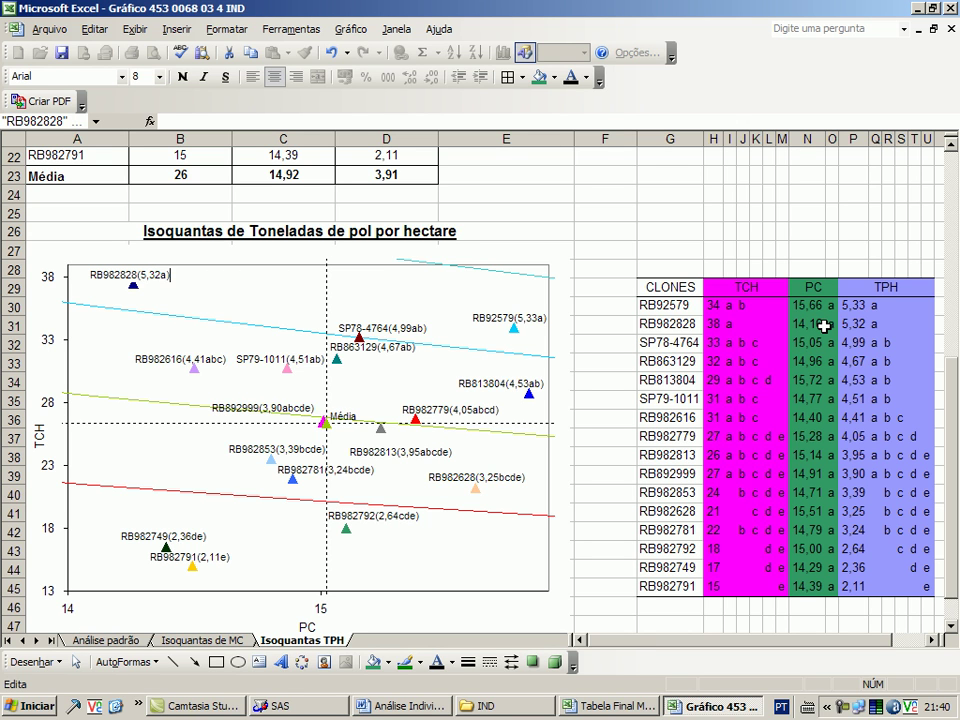
left_click(737, 285)
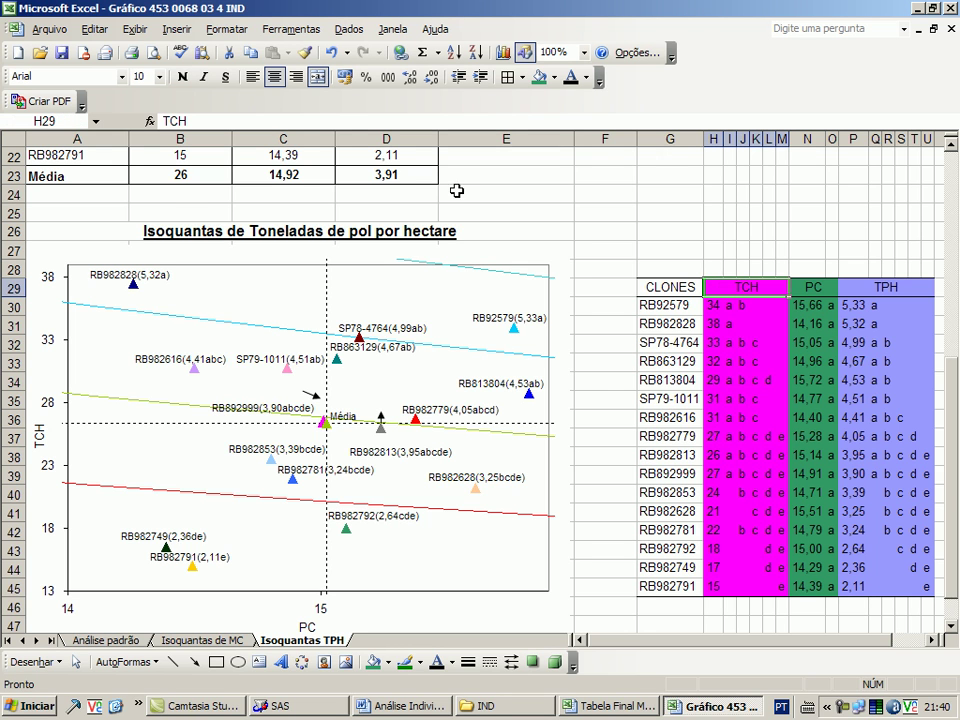
left_click(62, 54)
Move the vertical arrow down so it points from the RB982813 data label up to its grey marker.
left_click(382, 419)
key("Down")
key("Down")
key("Down")
key("Down")
key("Down")
key("Down")
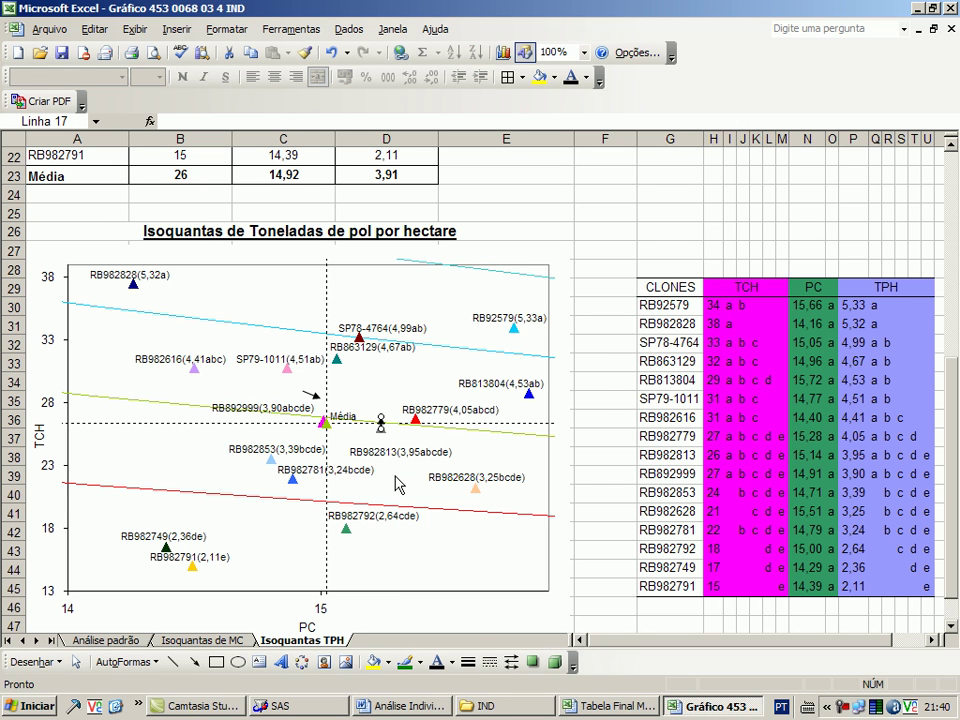
key("Down")
key("Down")
key("Down")
key("Down")
key("Down")
key("Down")
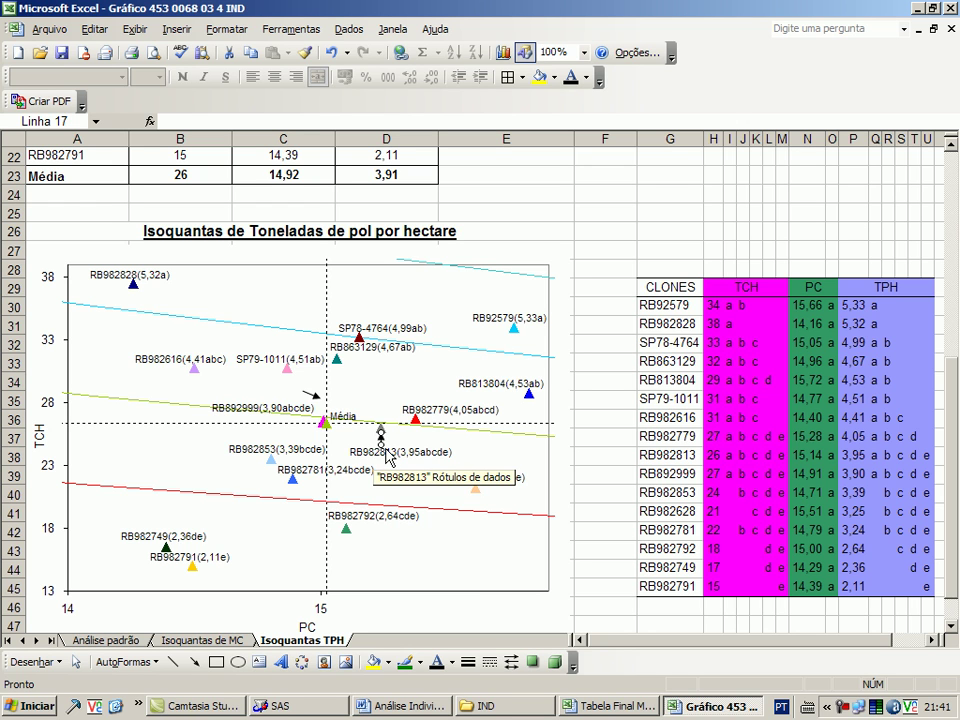
Move the slanted arrow down so it points from the RB892999 data label to its marker beside Média.
left_click(314, 397)
key("Down")
key("Down")
key("Down")
key("Down")
key("Down")
key("Down")
key("Down")
key("Down")
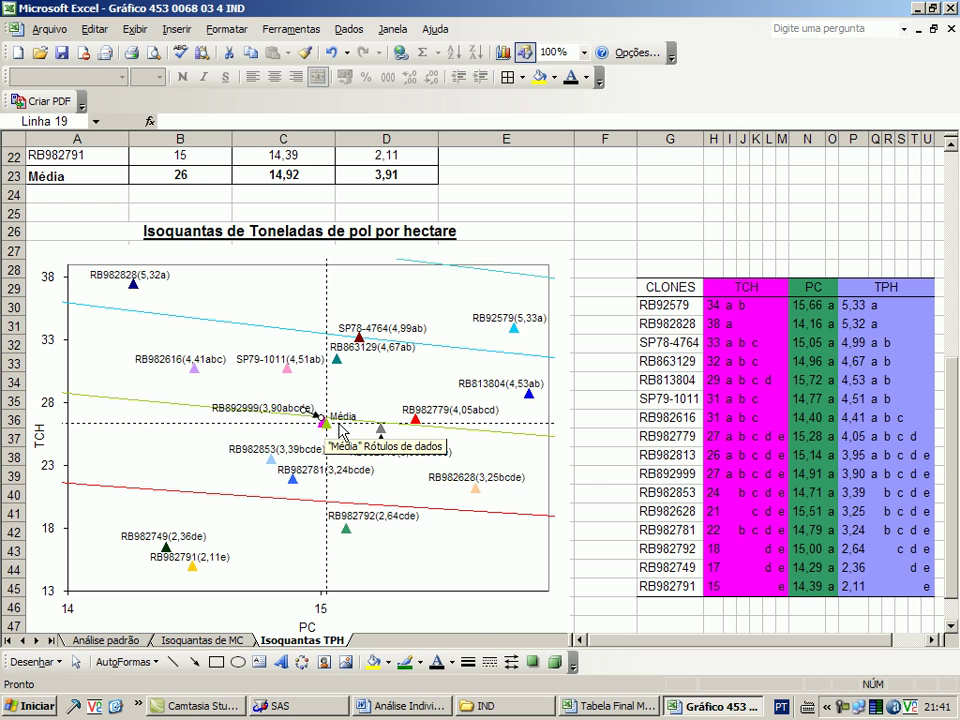
left_click(681, 455)
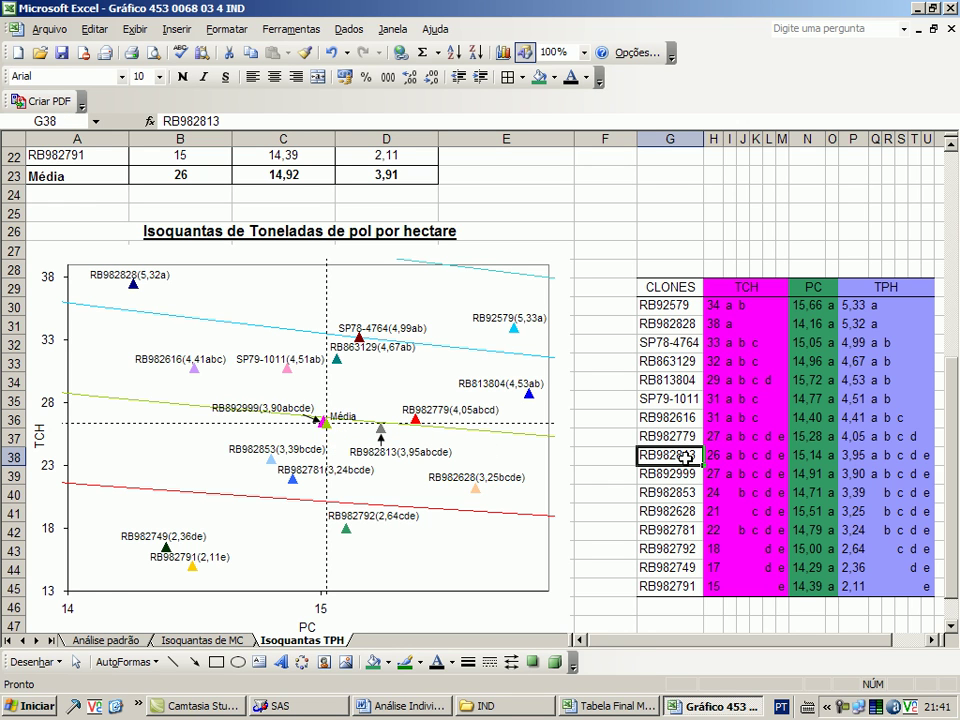
Set the minimum of the chart's vertical TCH axis scale to 14.
left_click(72, 587)
double_click(70, 585)
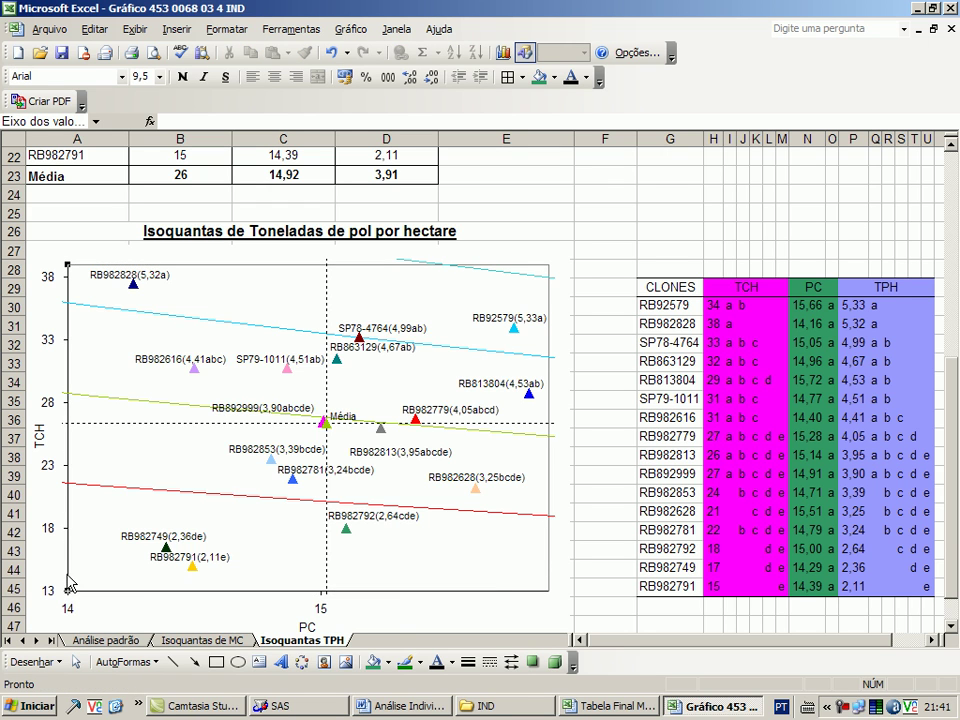
left_click(296, 386)
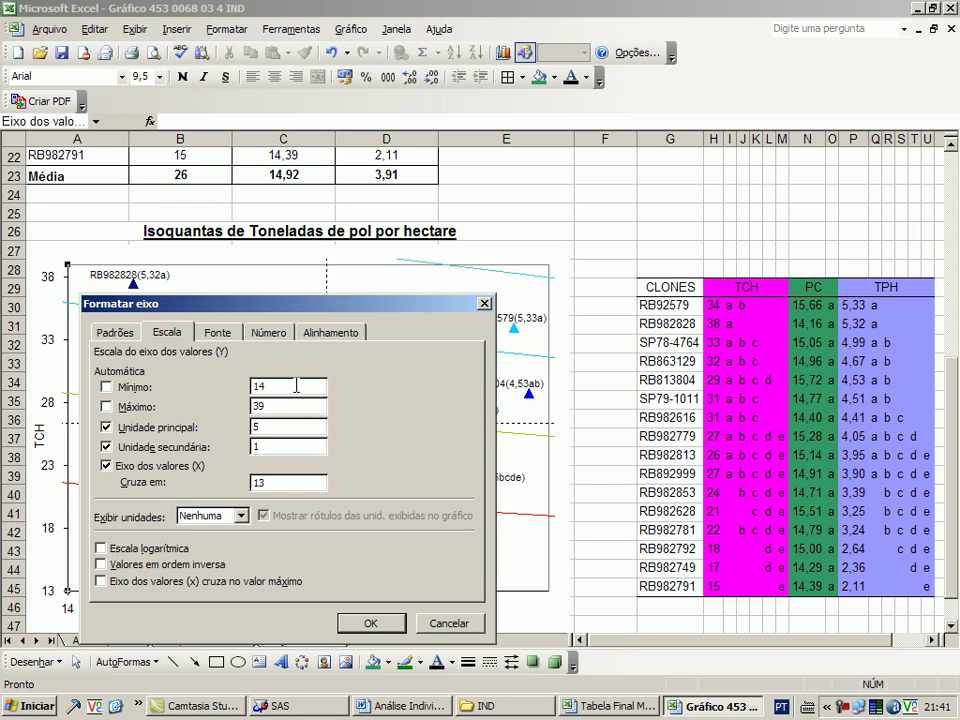
left_click(370, 624)
left_click_drag(395, 298, 561, 148)
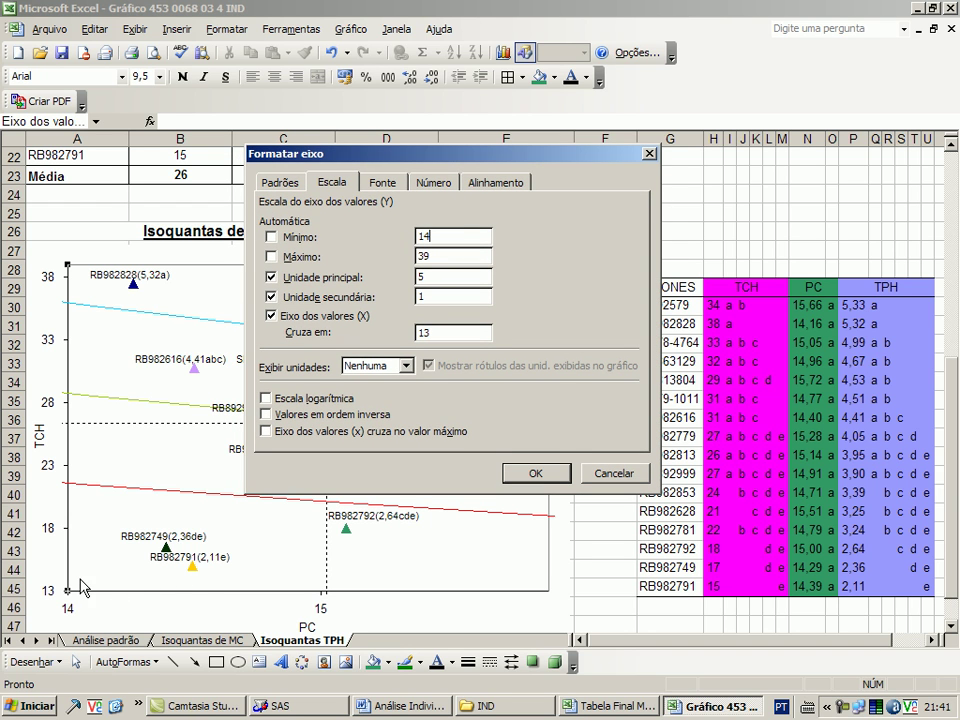
left_click(536, 477)
left_click(626, 490)
Nudge the slanted RB892999 arrow and the vertical RB982813 arrow down so each points at its marker.
left_click(320, 431)
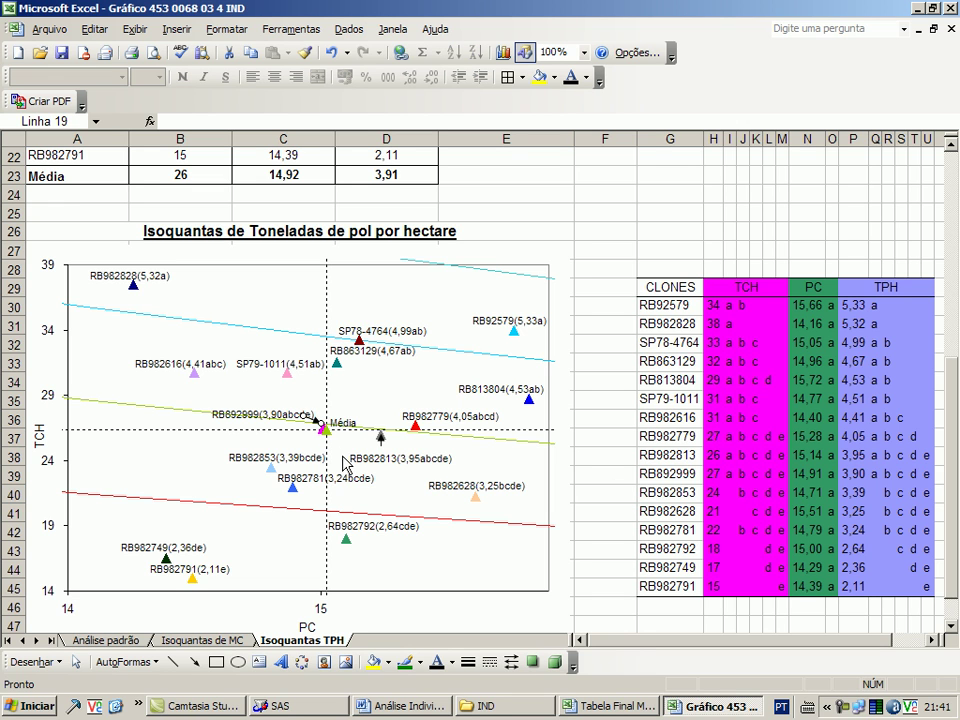
left_click(380, 440)
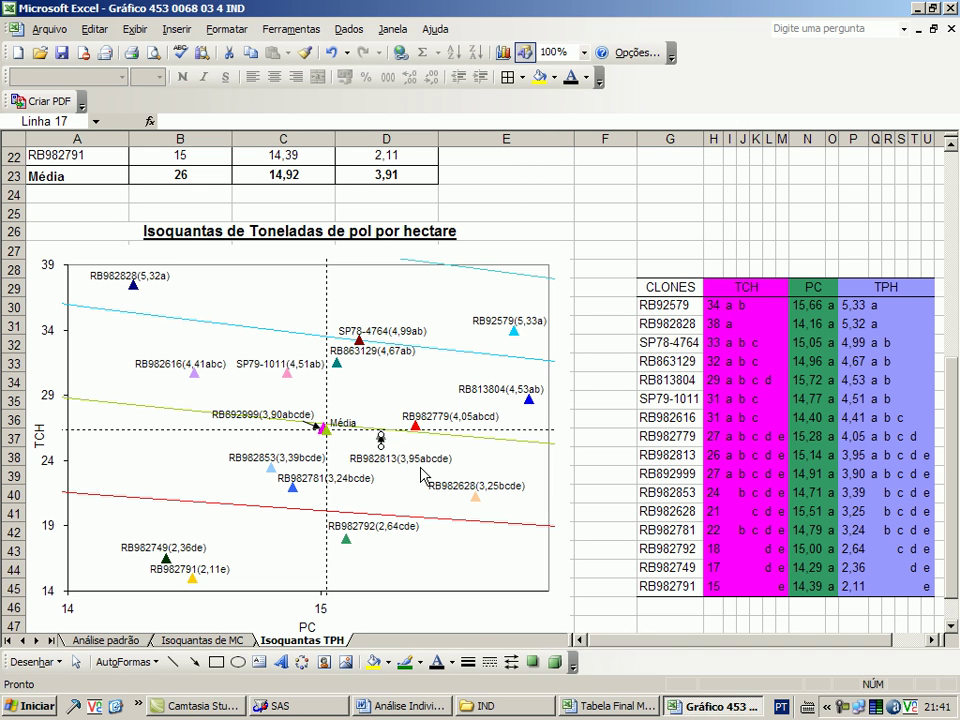
left_click(619, 441)
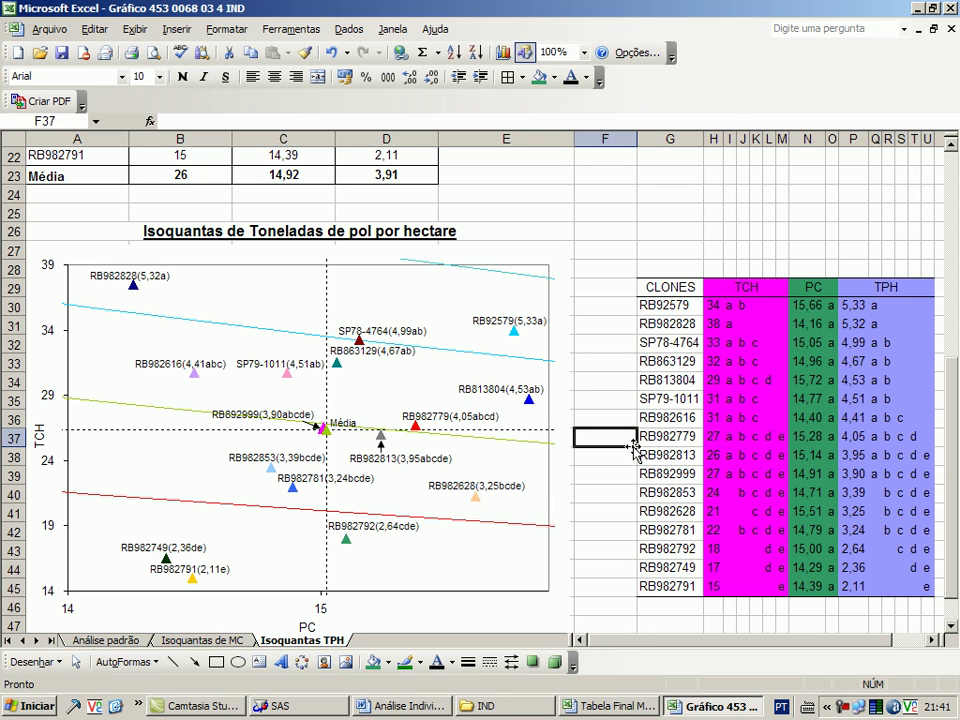
left_click(314, 427)
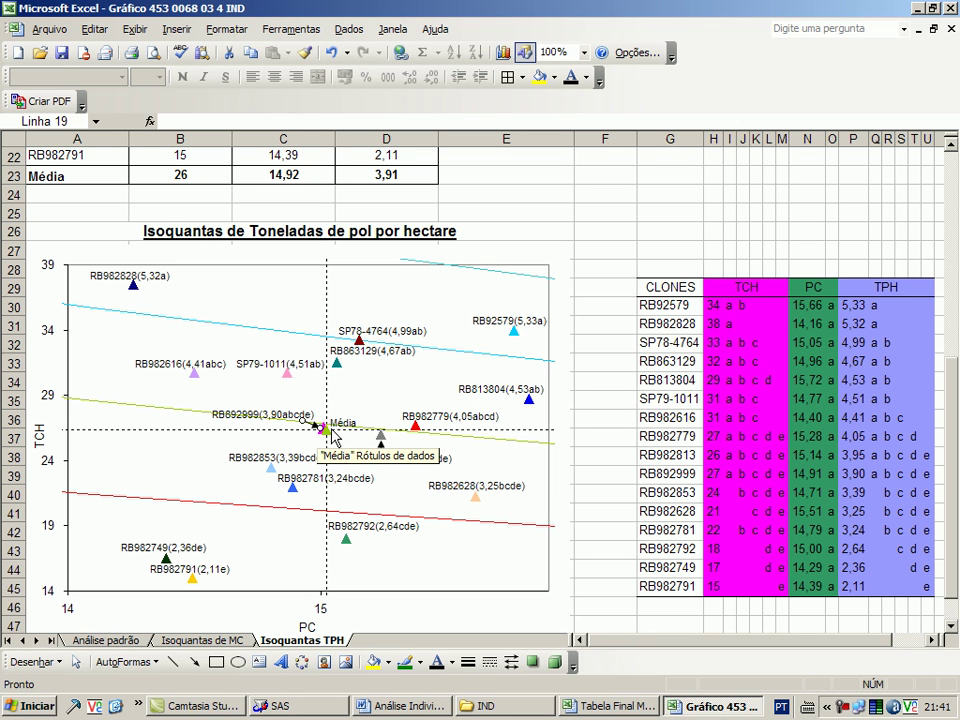
left_click(492, 215)
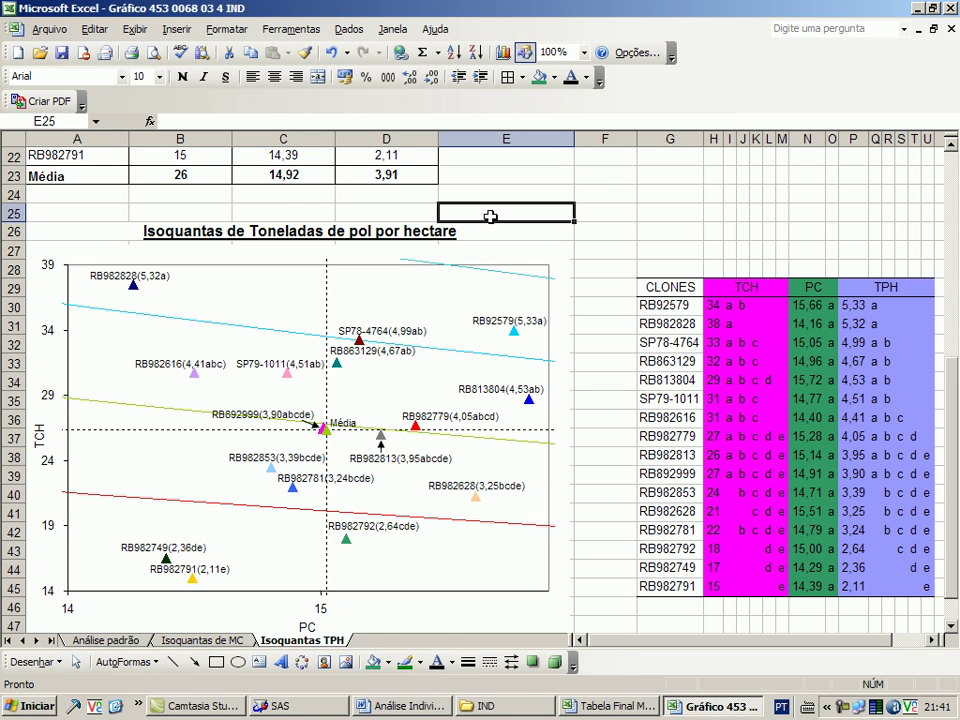
Select cell A1 on the Isoquantas TPH sheet and on the Análise padrão sheet.
scroll(133, 184, "up", 7)
left_click(71, 156)
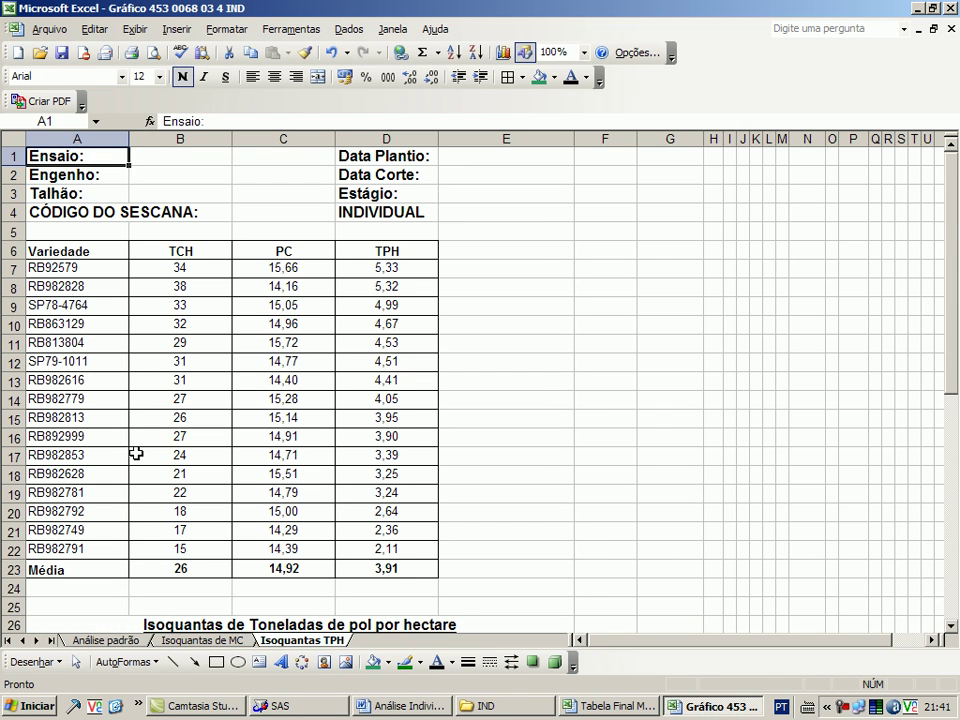
left_click(105, 640)
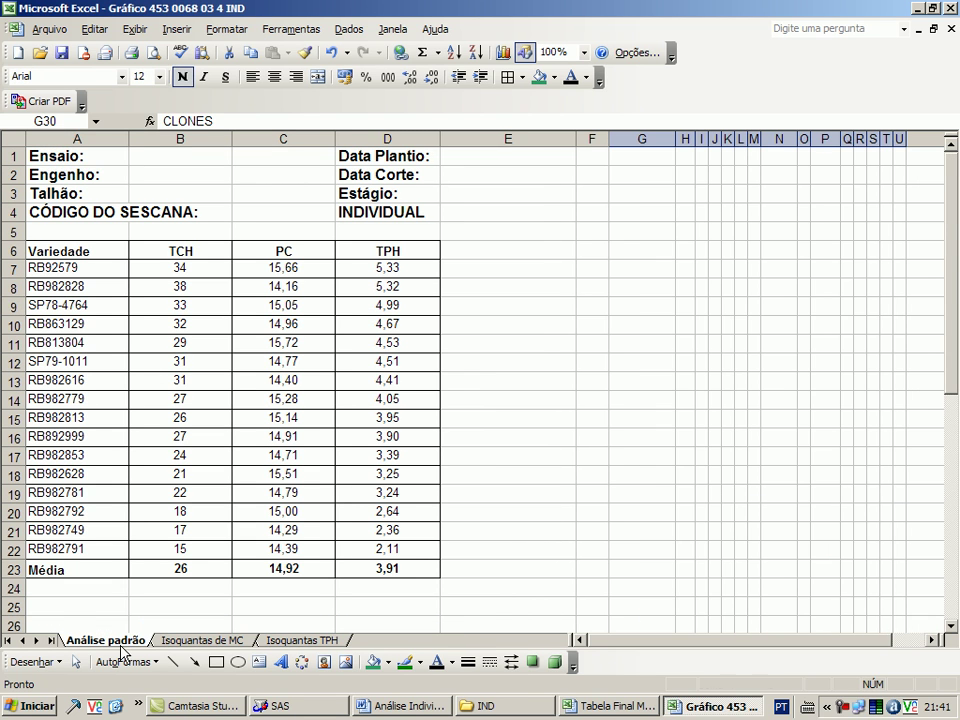
left_click(74, 156)
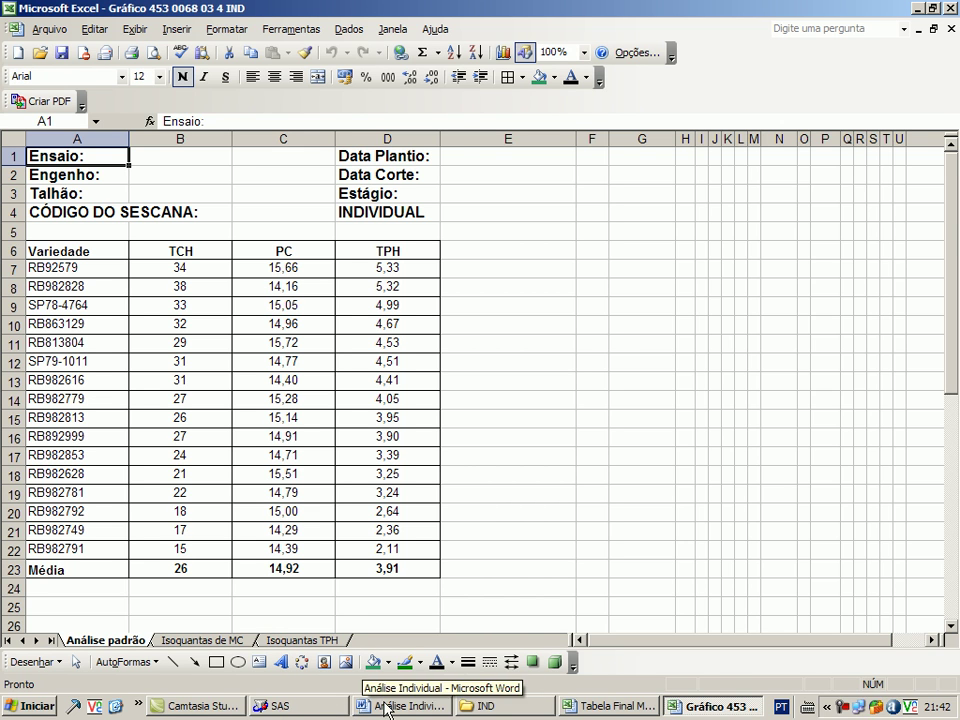
Review the SAS output in the Análise Individual Word document and the summary table in the Tabela Final Modelo workbook.
left_click(368, 706)
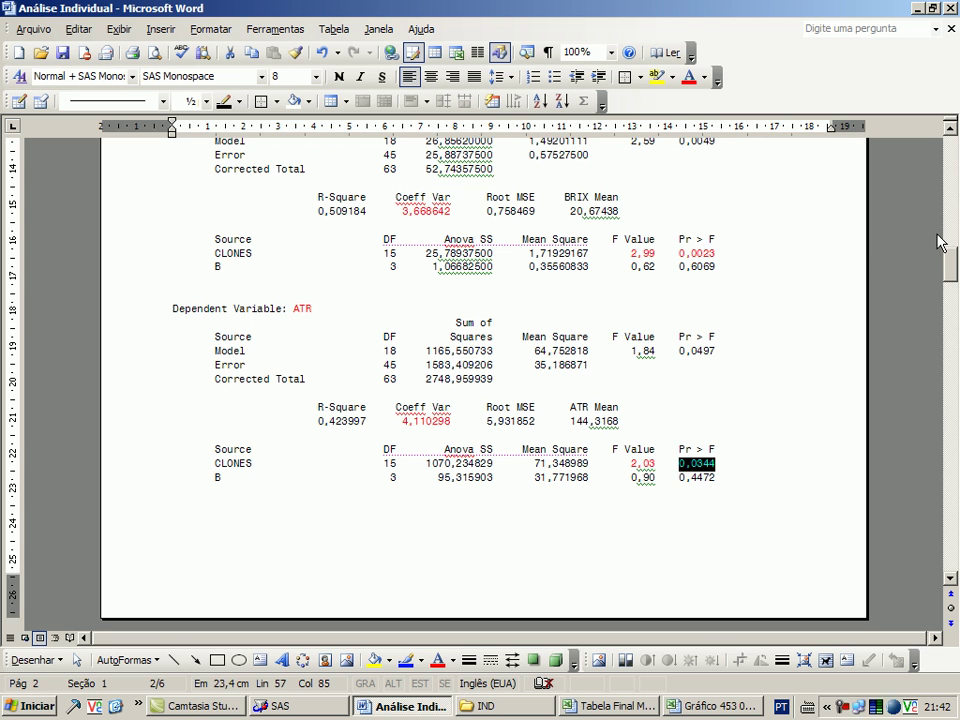
left_click_drag(940, 240, 940, 150)
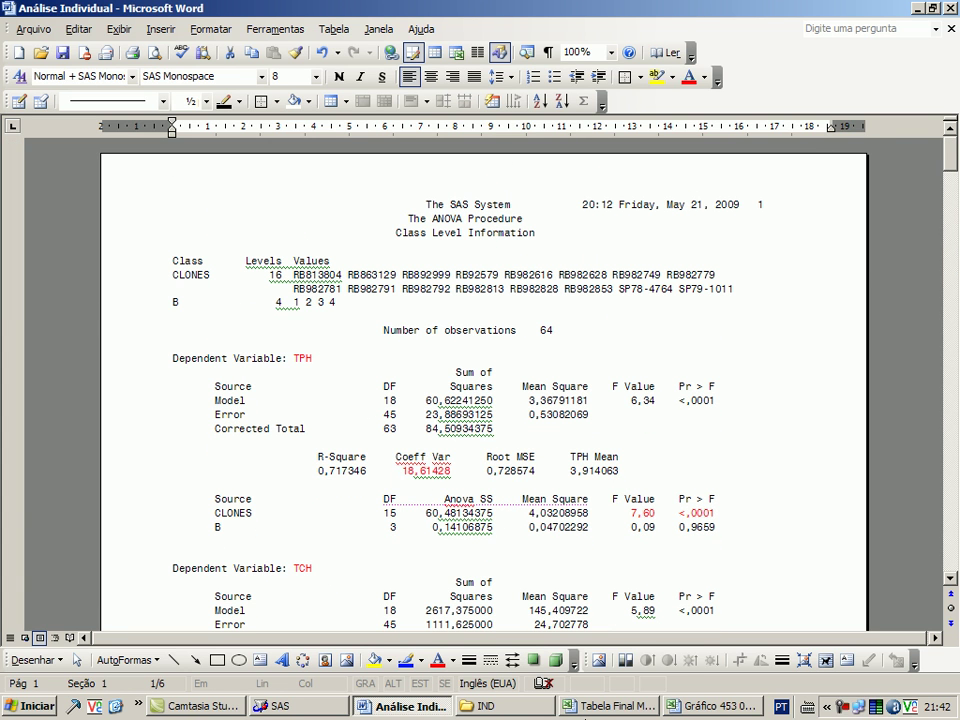
left_click(612, 706)
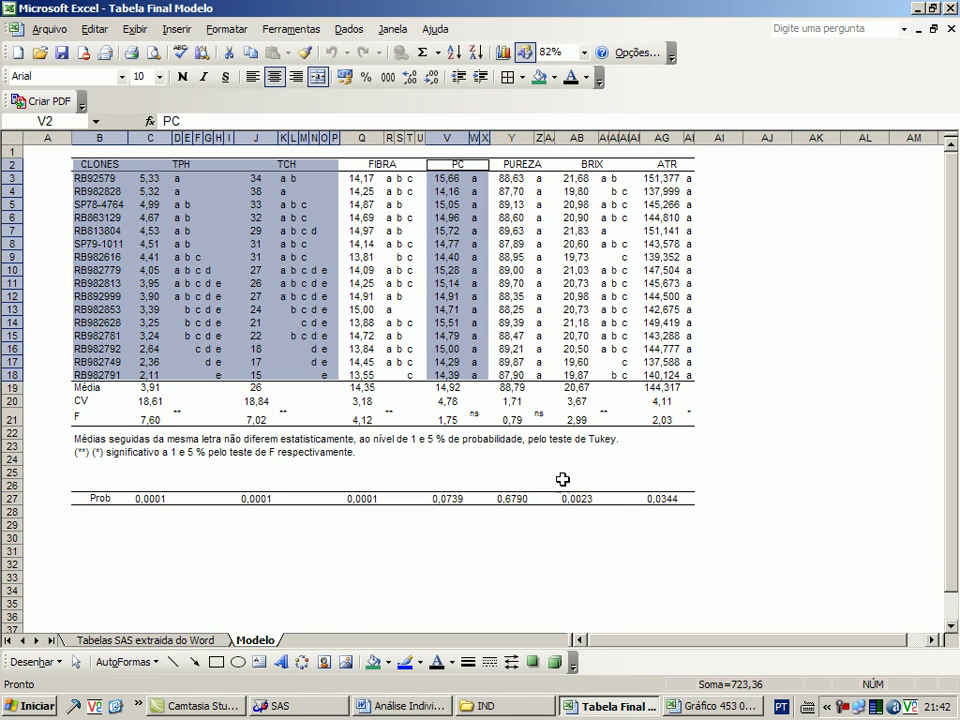
left_click(683, 706)
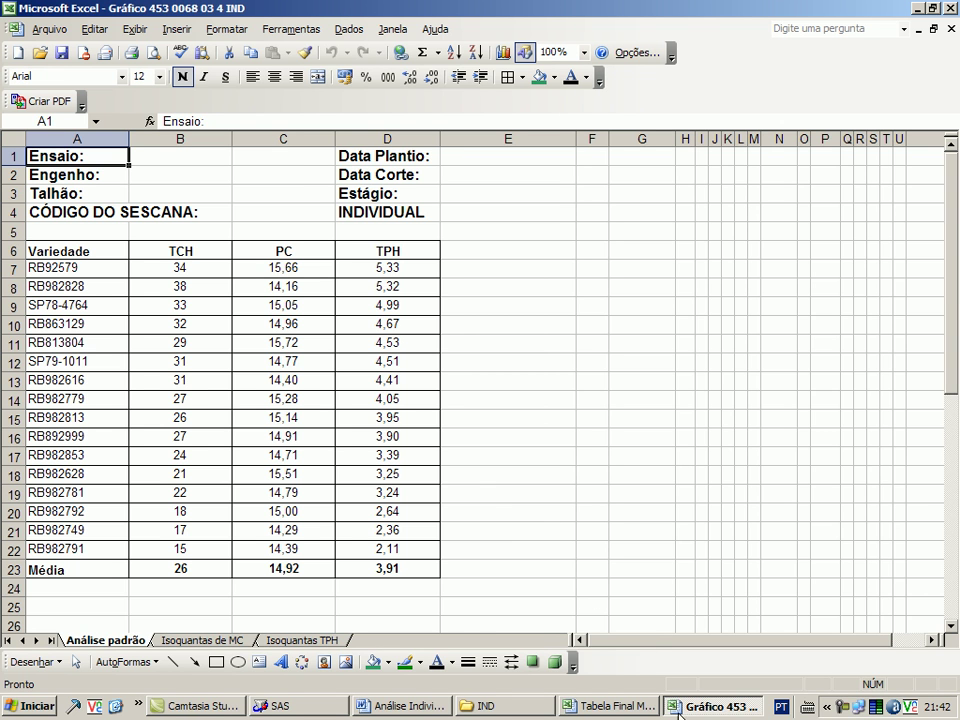
scroll(573, 501, "down", 2)
scroll(570, 480, "down", 3)
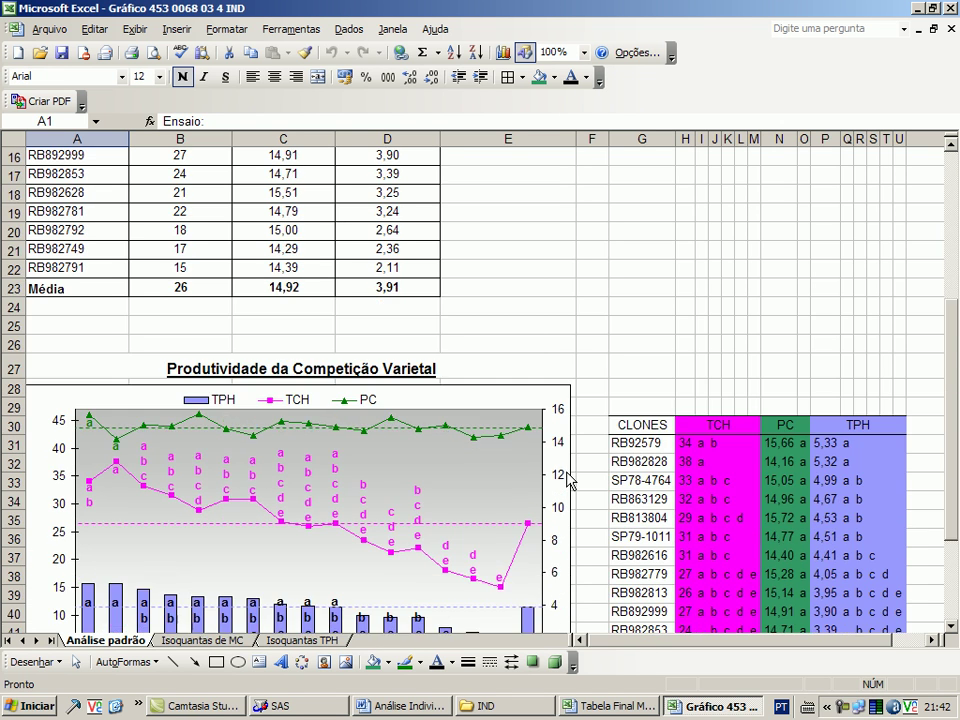
scroll(570, 480, "up", 5)
left_click(310, 640)
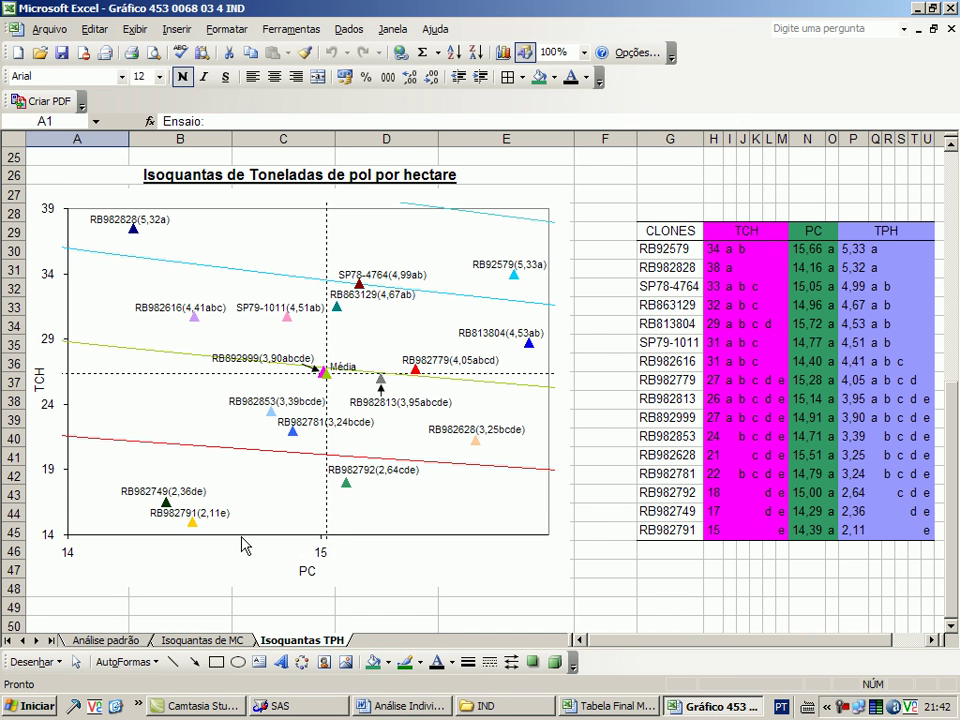
scroll(245, 540, "up", 8)
left_click(111, 643)
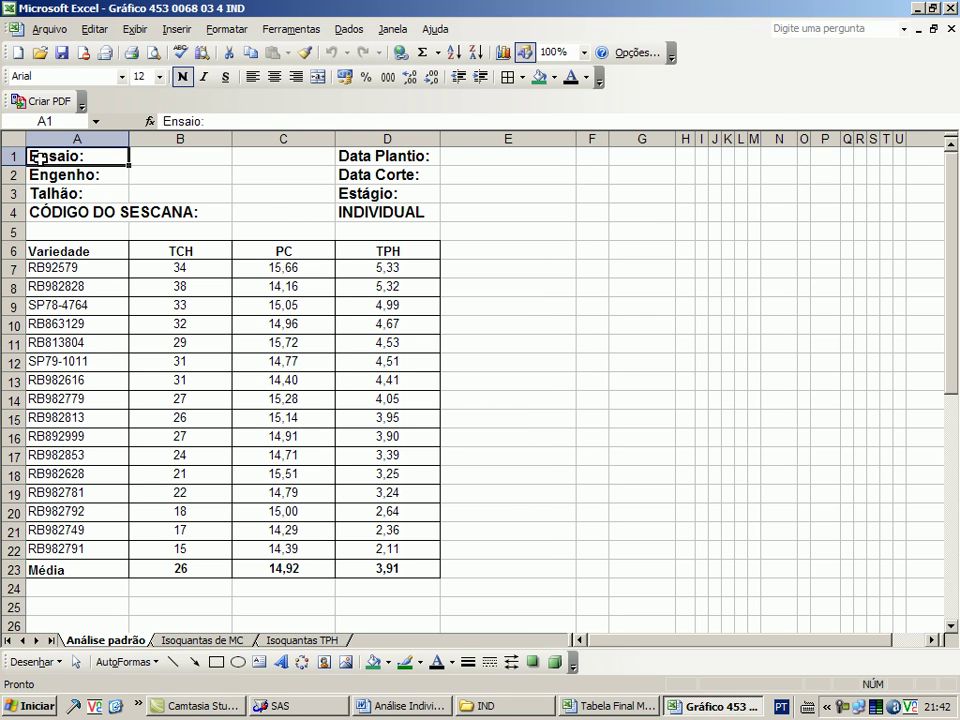
Save the chart workbook from the Análise padrão sheet and minimize the open windows to reach the desktop.
left_click(61, 53)
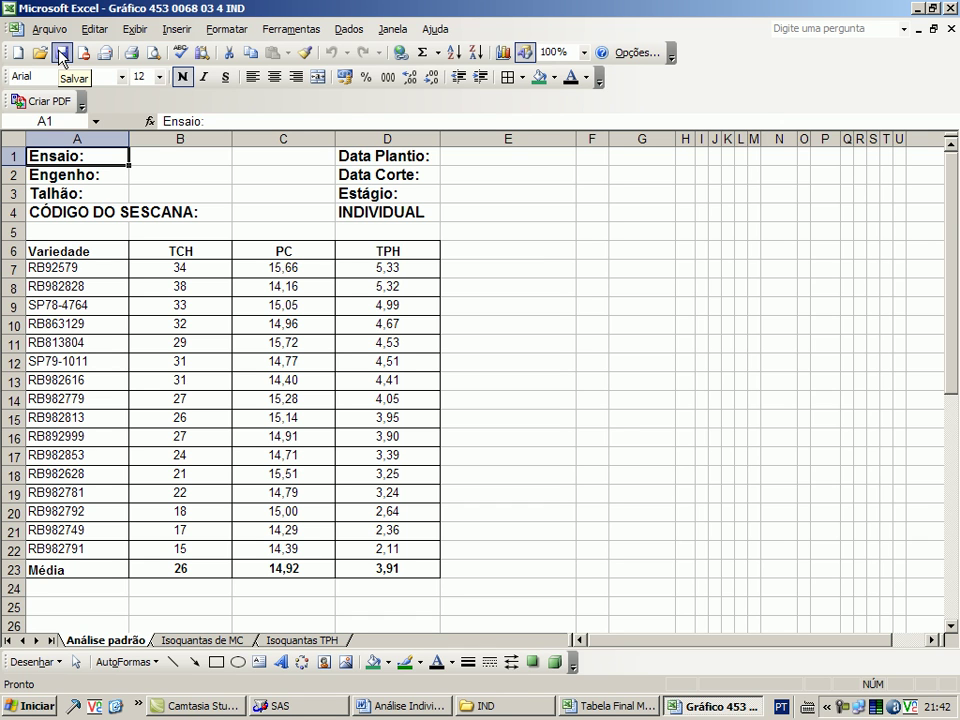
left_click(915, 9)
left_click(915, 9)
left_click(915, 9)
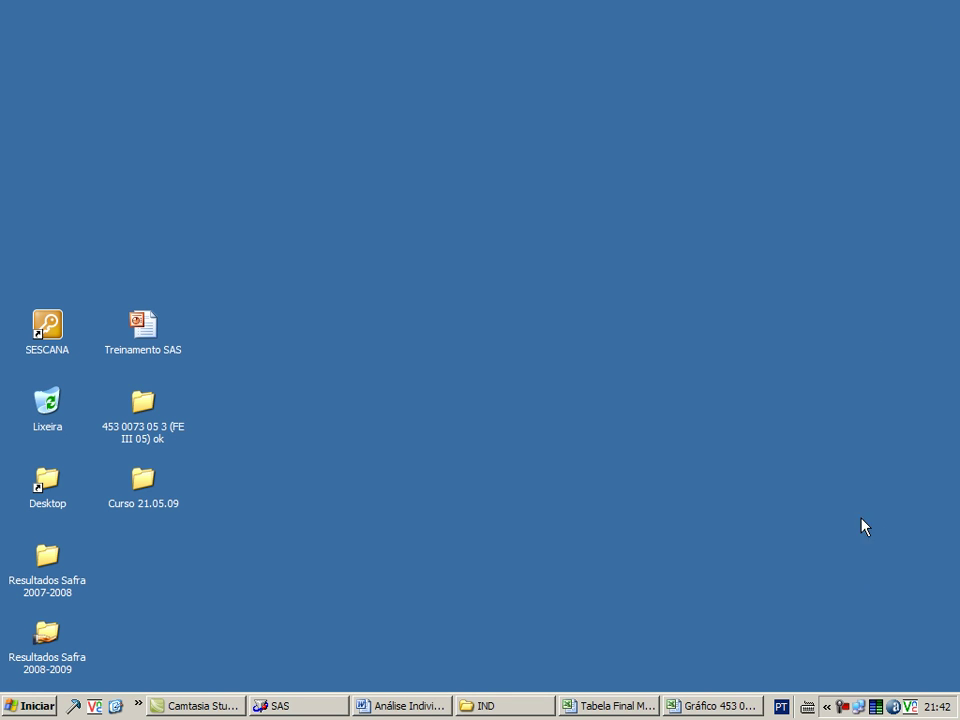
right_click(843, 707)
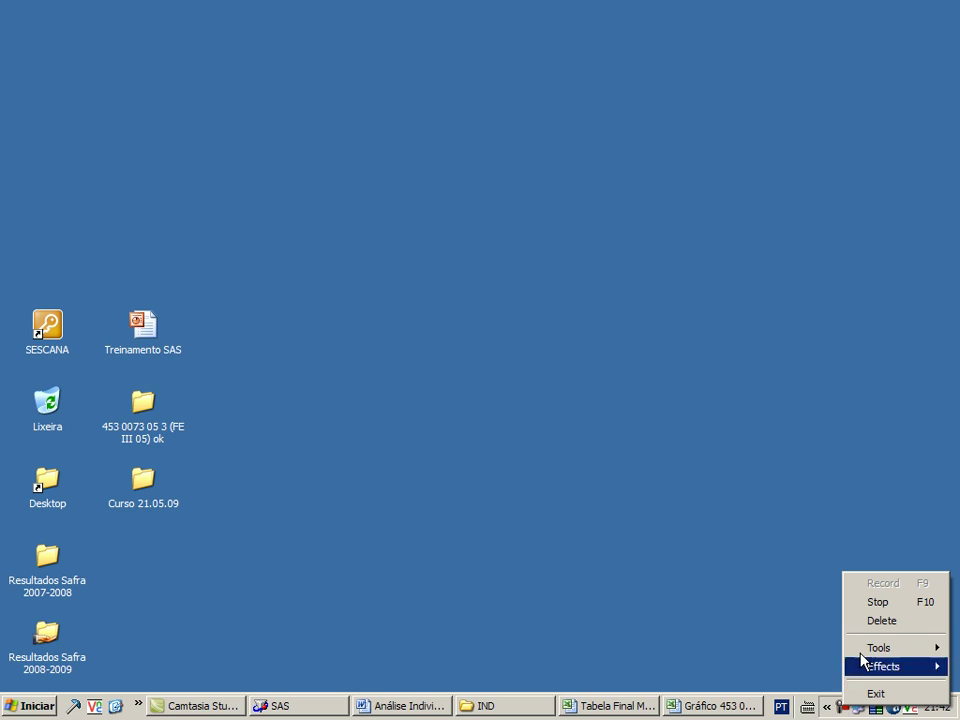